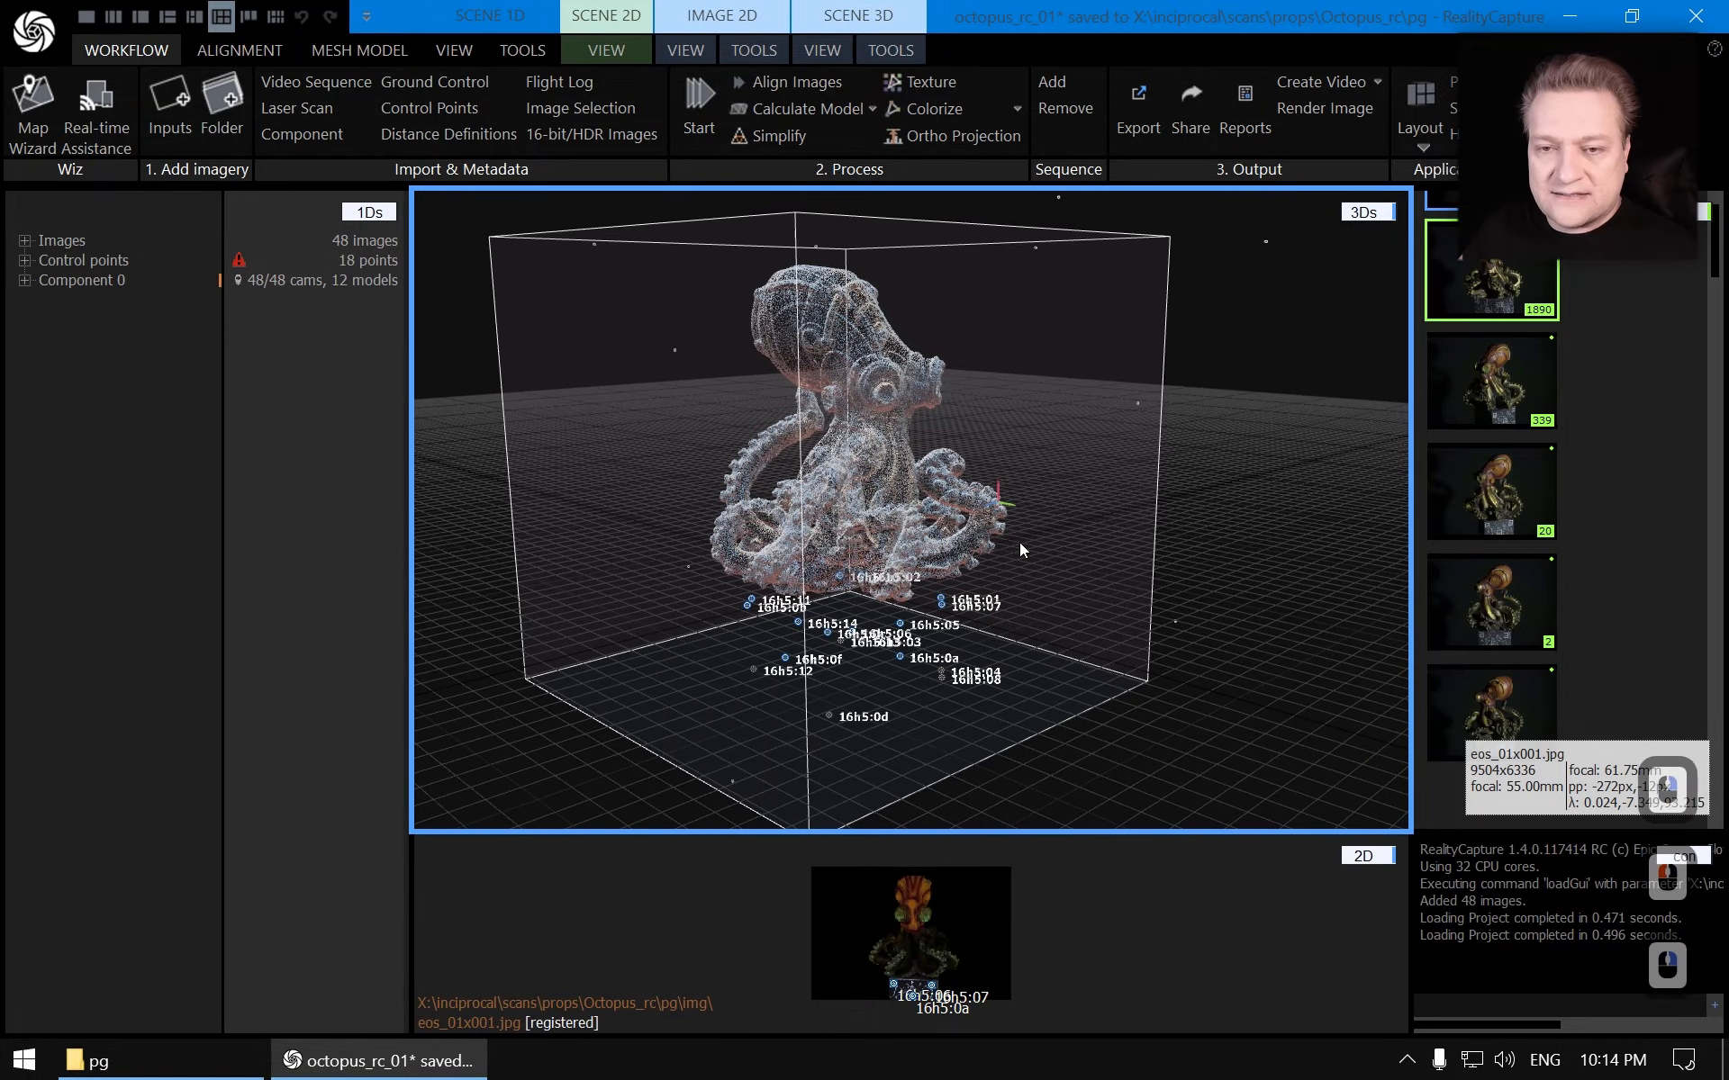
Expand Component 0 and the Images list in the project tree and browse through the images
{"action": "scroll", "coordinate": [1014, 532], "scroll_direction": "up", "scroll_amount": 3}
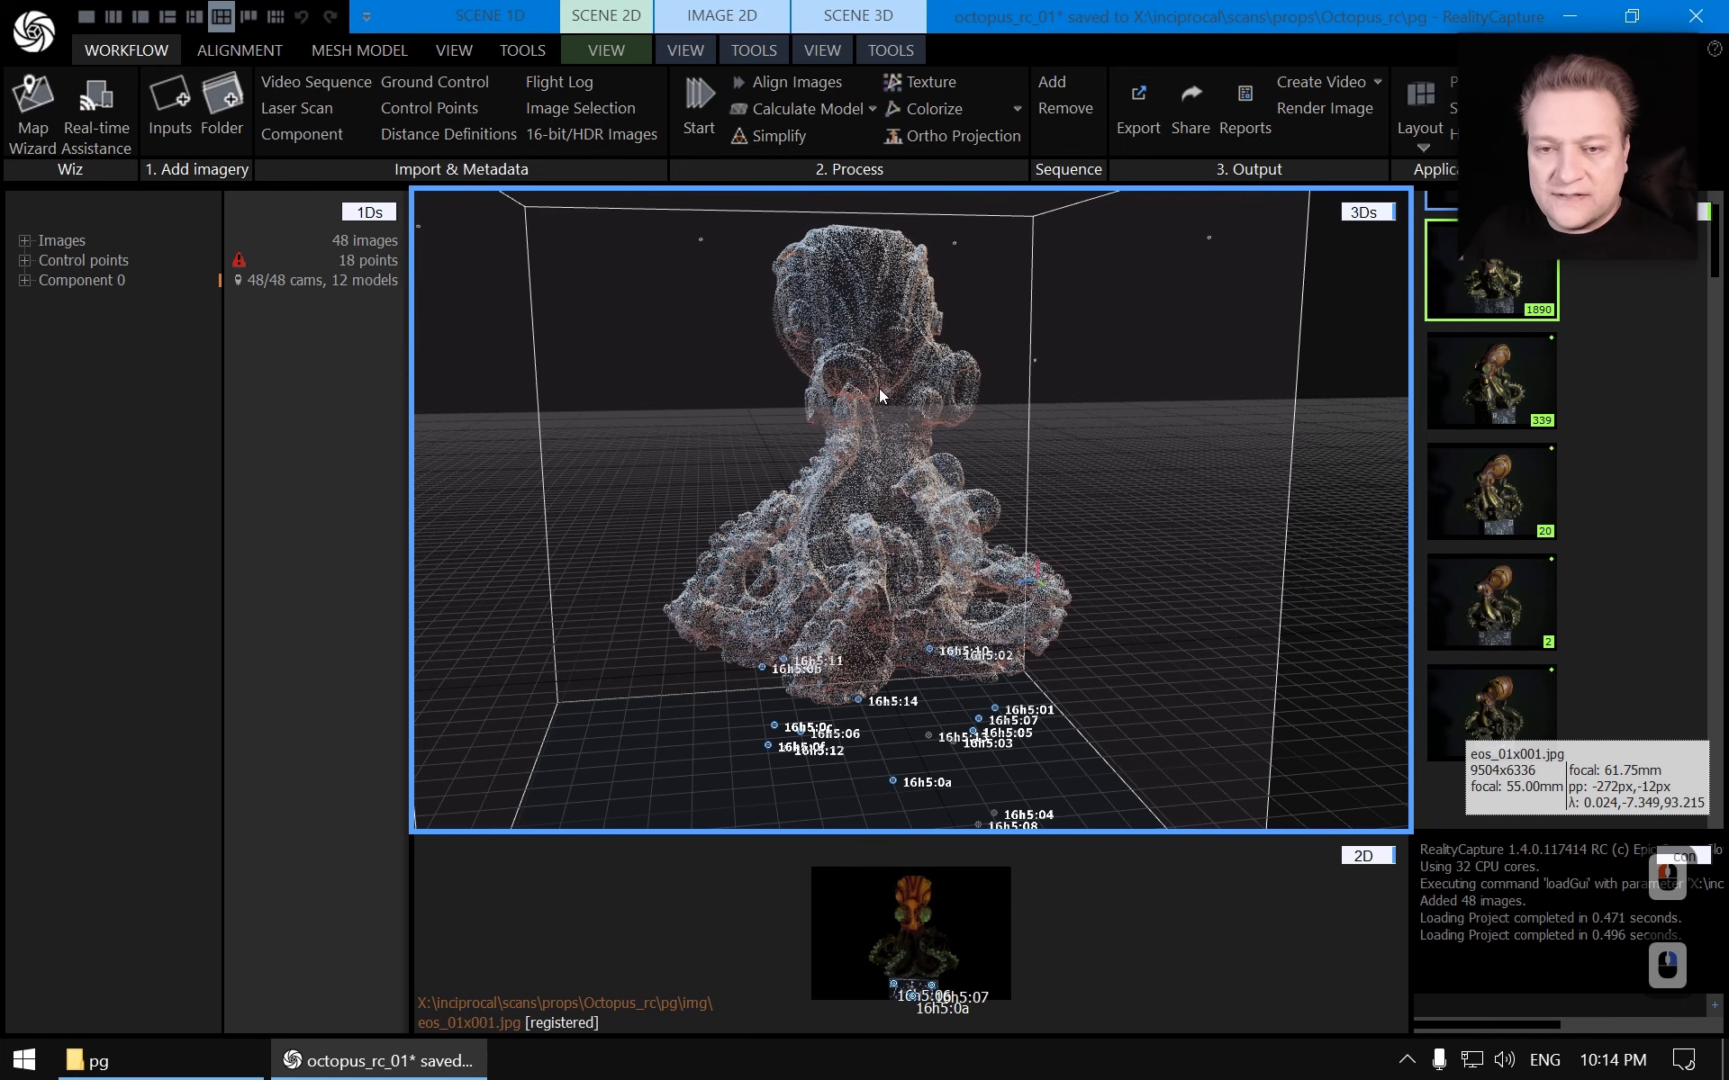
{"action": "left_click", "coordinate": [25, 282]}
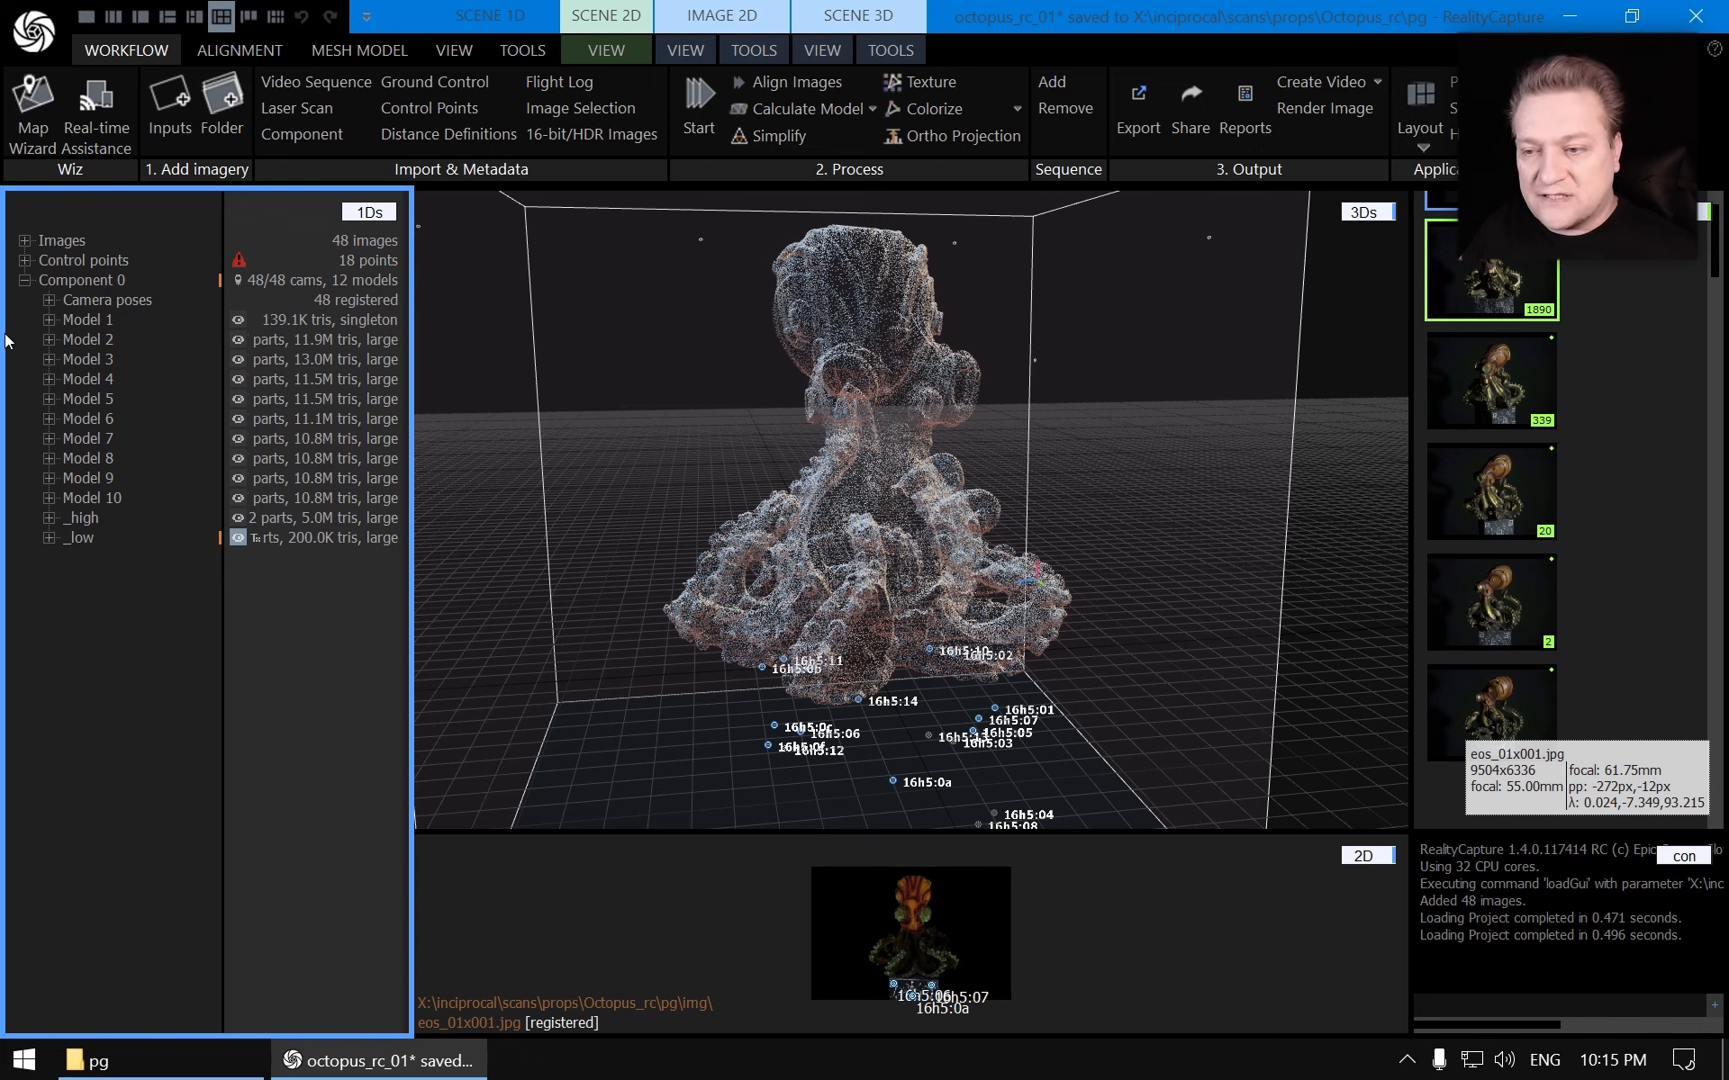
{"action": "left_click", "coordinate": [24, 241]}
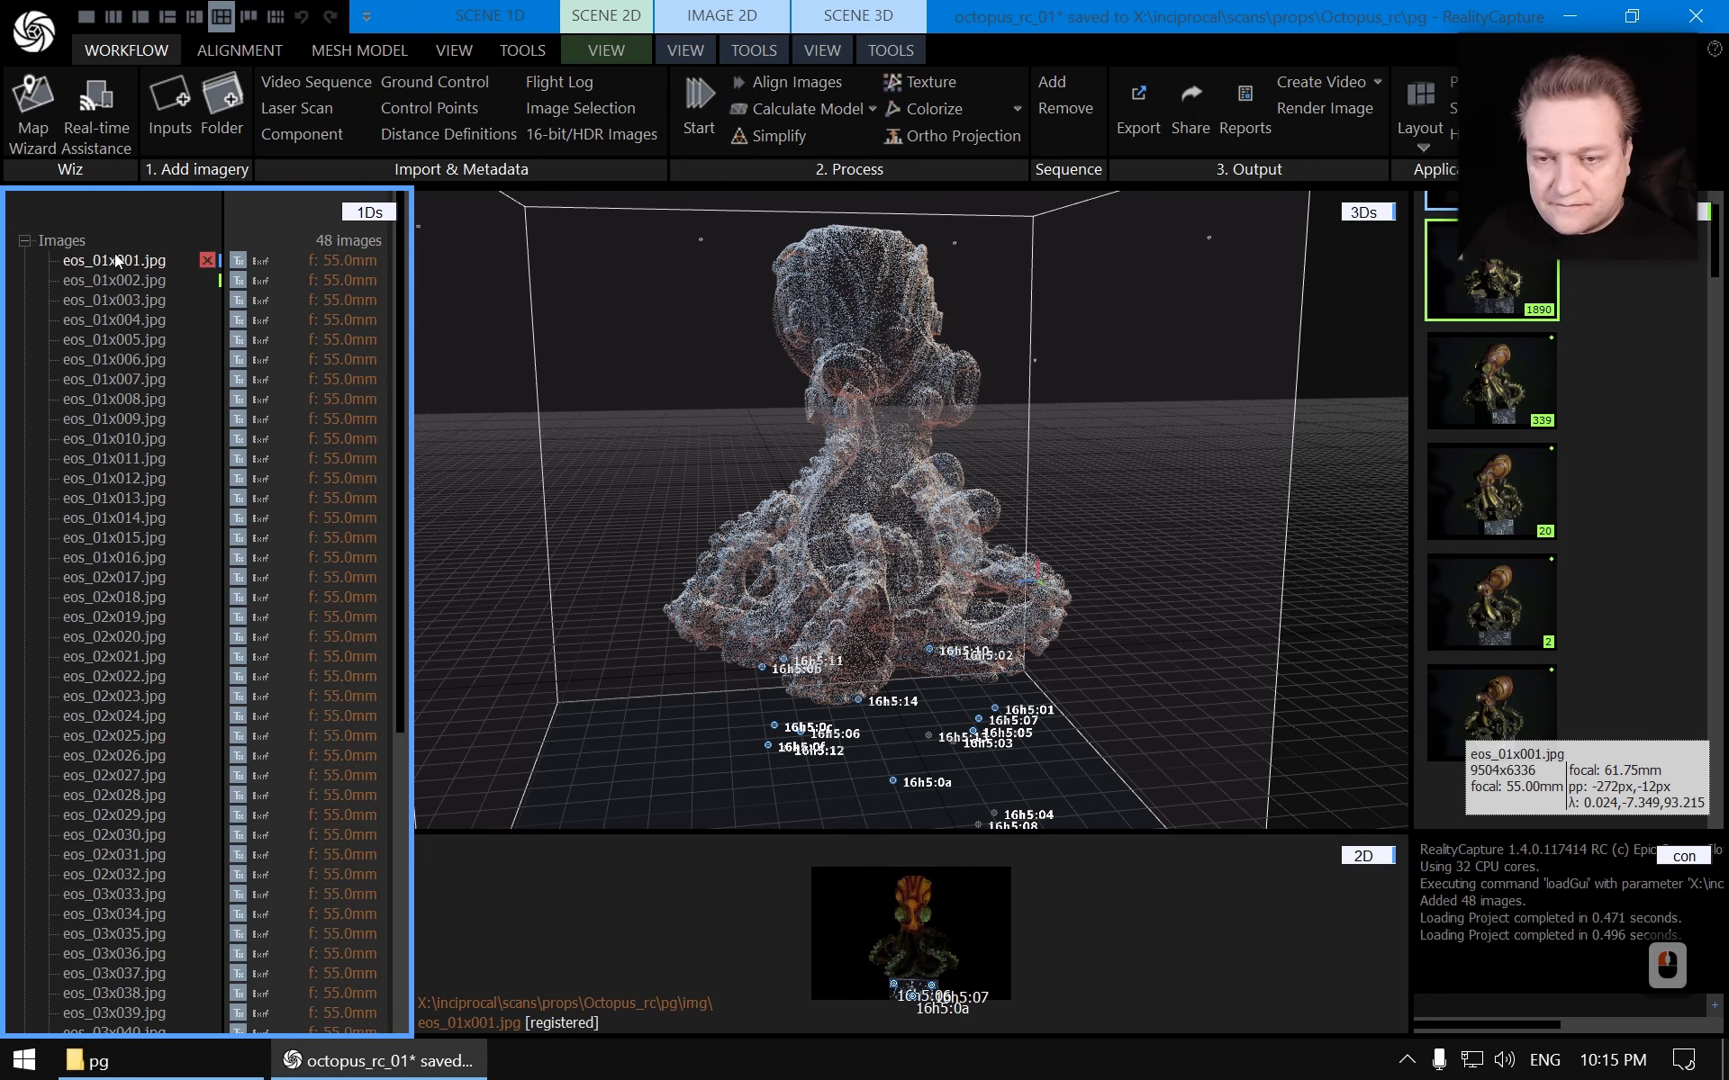
{"action": "scroll", "coordinate": [155, 478], "scroll_direction": "down", "scroll_amount": 10}
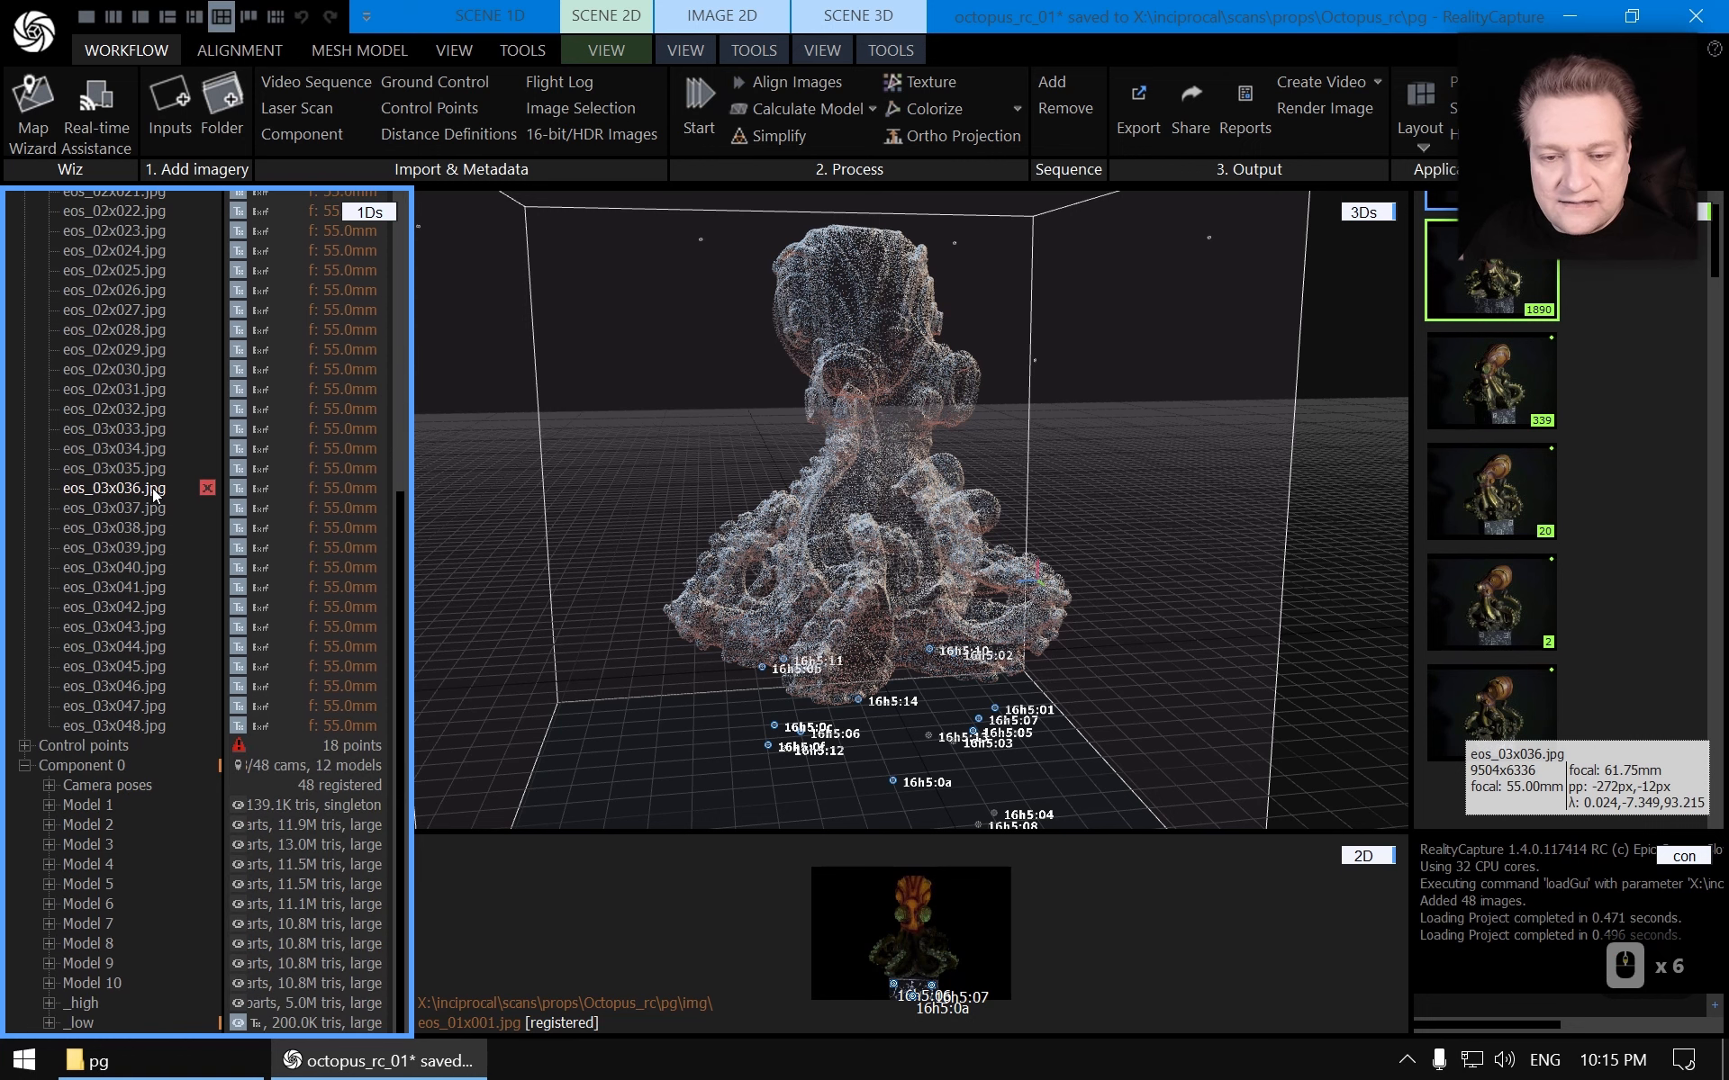
{"action": "scroll", "coordinate": [151, 489], "scroll_direction": "up", "scroll_amount": 6}
{"action": "scroll", "coordinate": [148, 351], "scroll_direction": "down", "scroll_amount": 2}
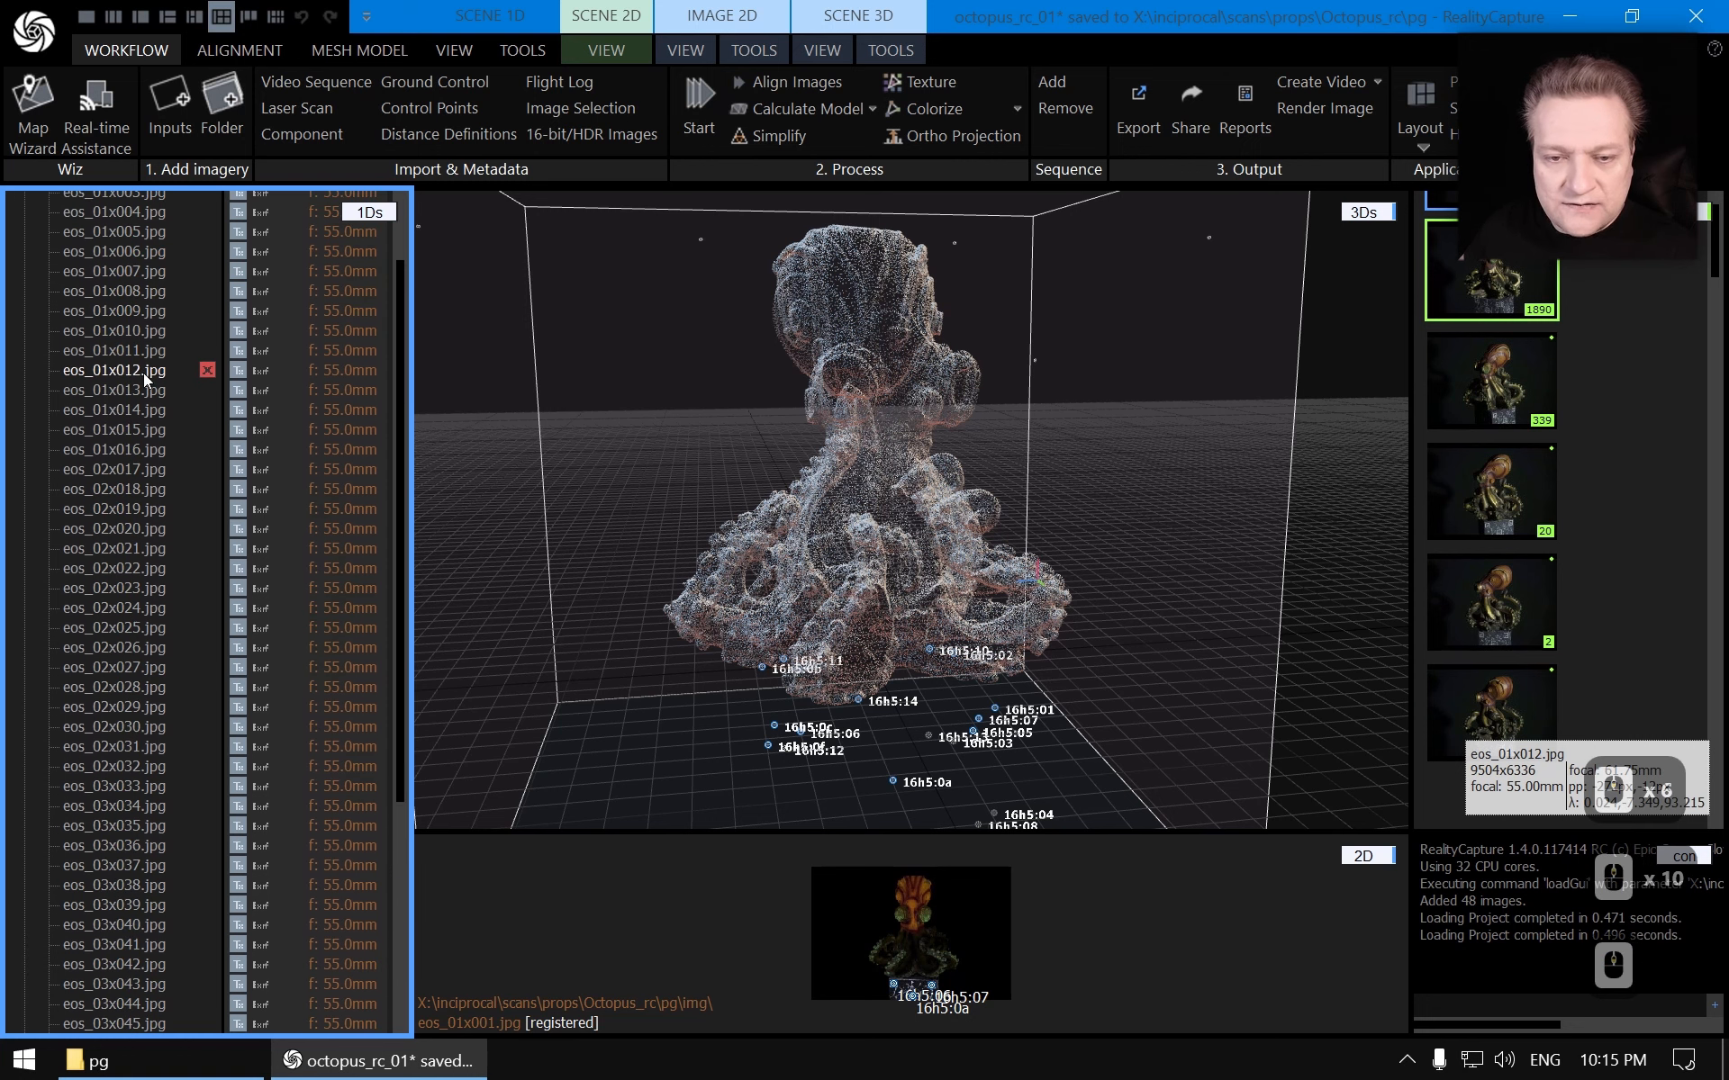
Select images eos_02x017 through eos_03x048 and set their Enable meshing option to Disable
{"action": "left_click", "coordinate": [127, 466]}
{"action": "scroll", "coordinate": [126, 494], "scroll_direction": "down", "scroll_amount": 6}
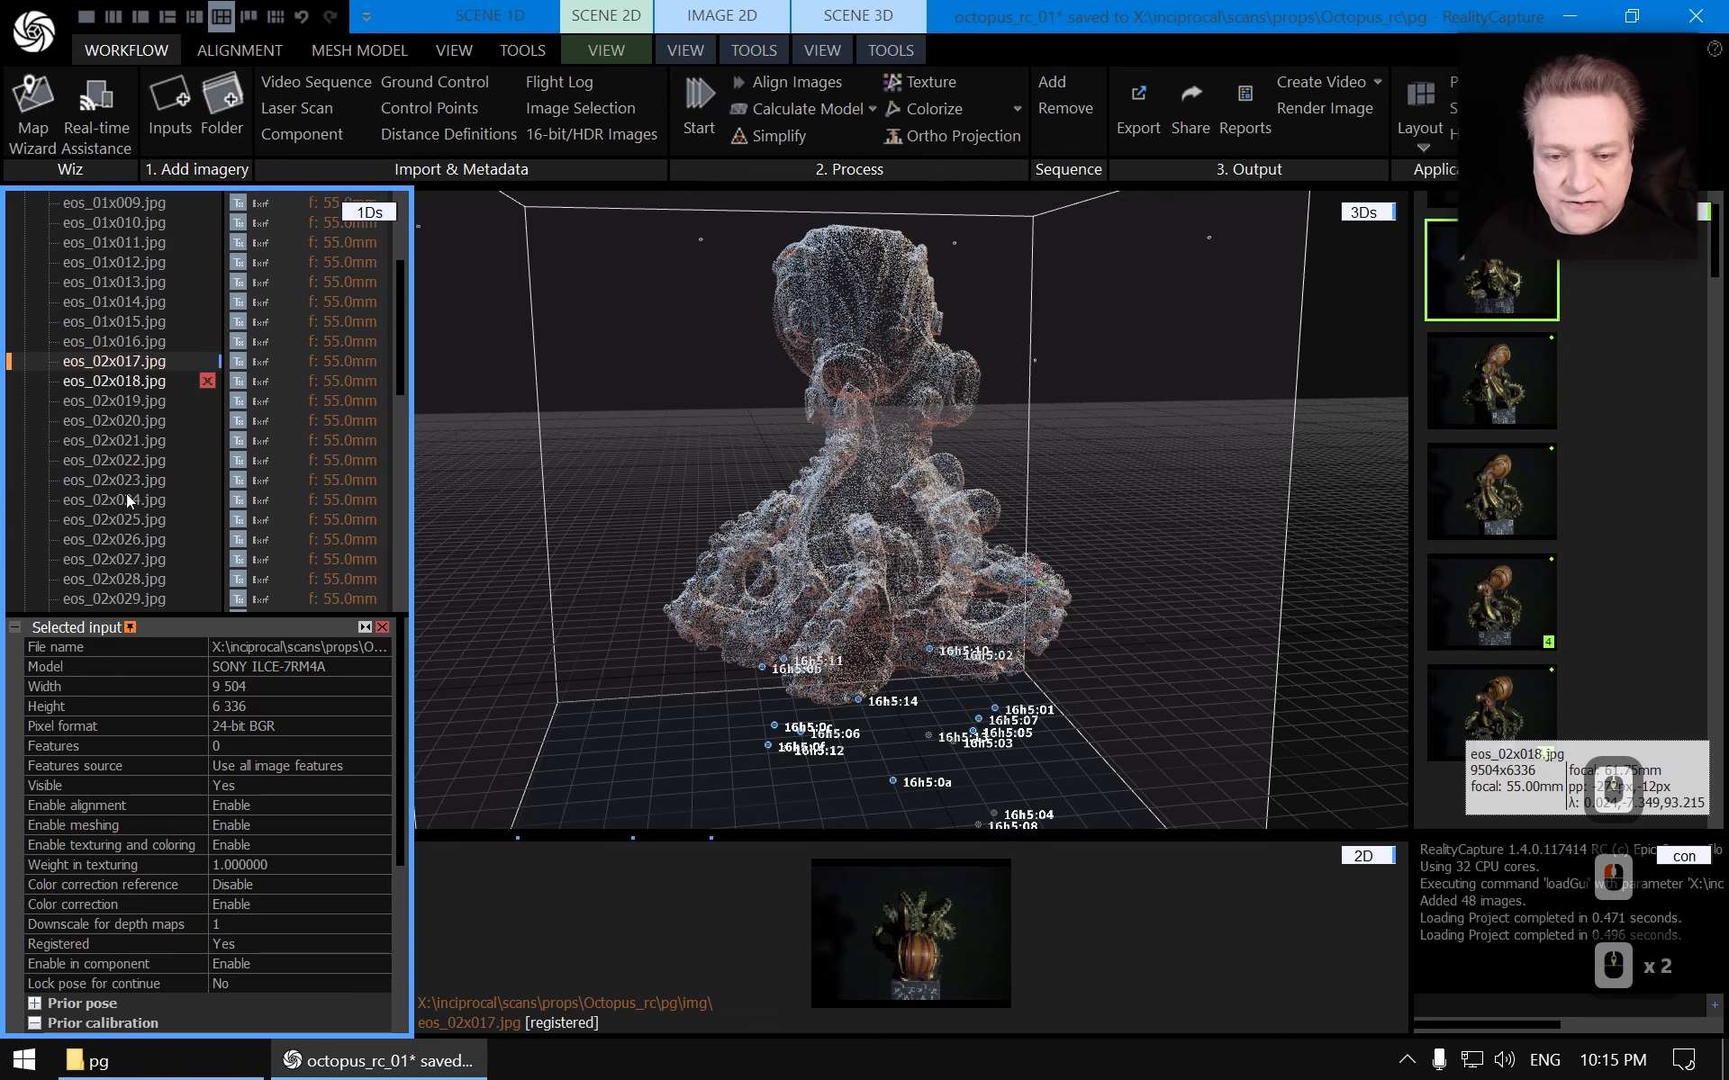
{"action": "left_click", "coordinate": [135, 435], "text": "shift"}
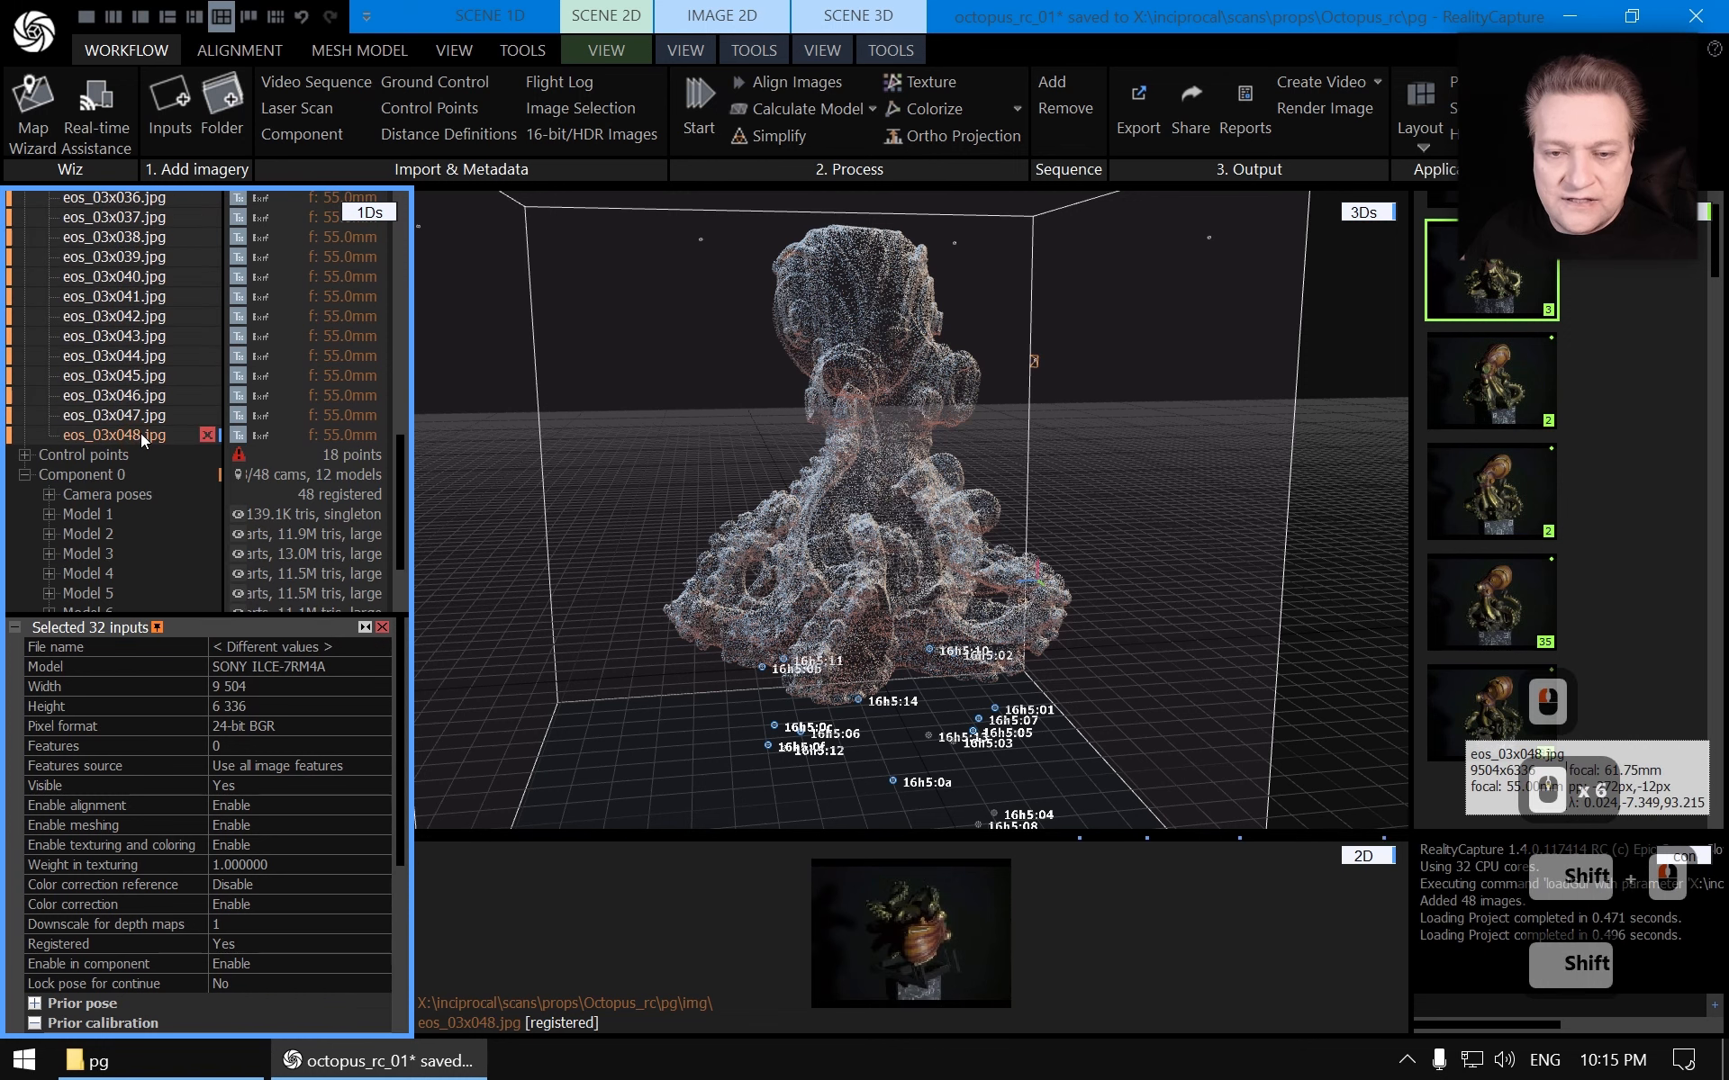
{"action": "scroll", "coordinate": [142, 441], "scroll_direction": "up", "scroll_amount": 4}
{"action": "scroll", "coordinate": [144, 441], "scroll_direction": "up", "scroll_amount": 4}
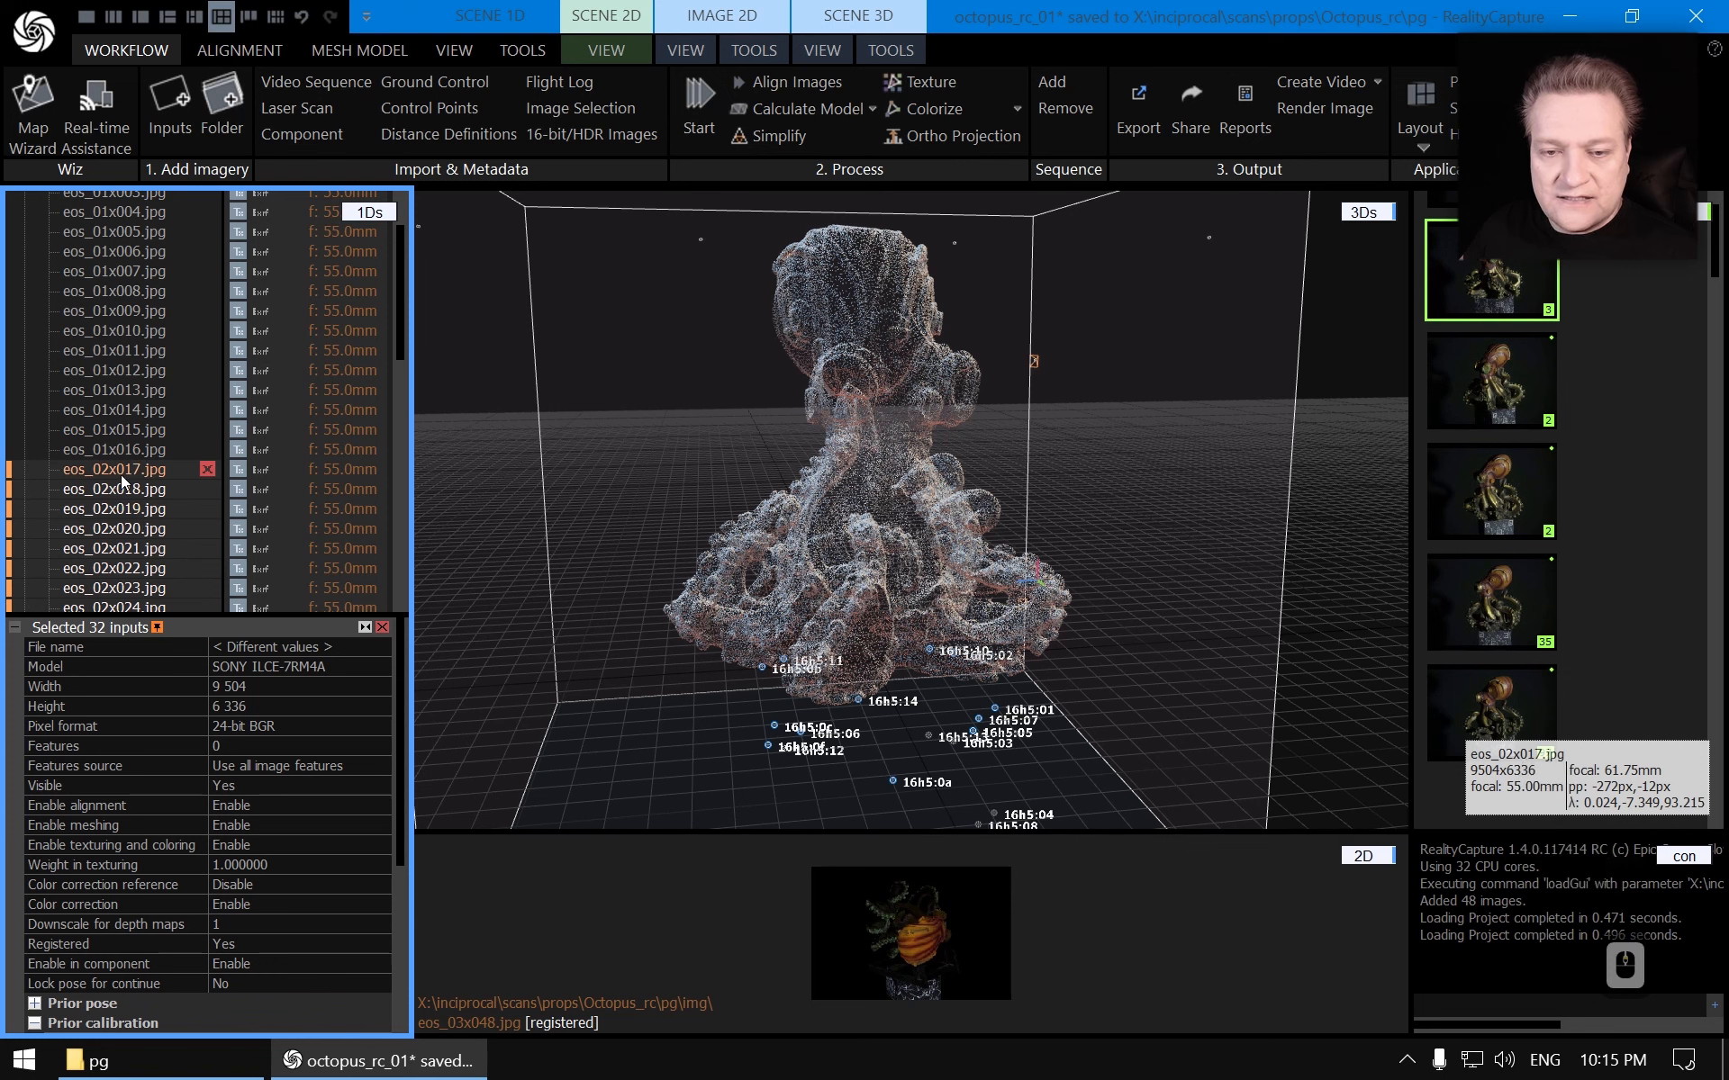
{"action": "scroll", "coordinate": [124, 463], "scroll_direction": "down", "scroll_amount": 5}
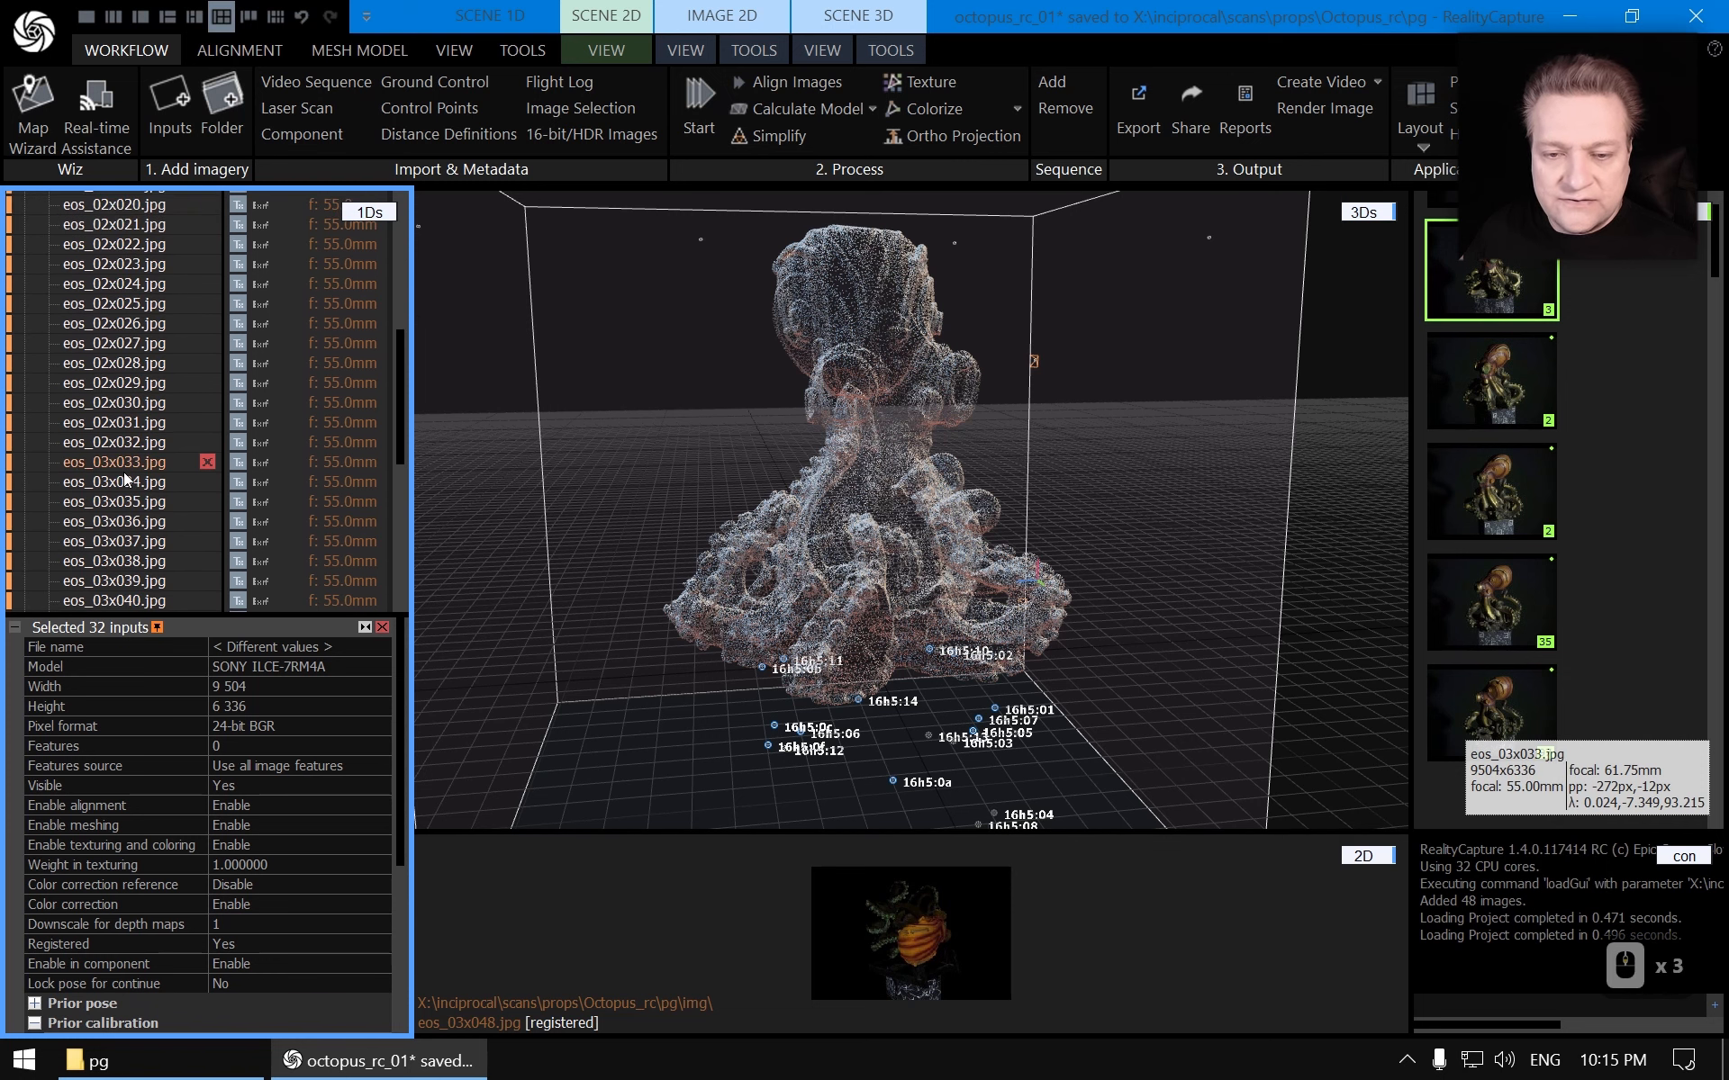
{"action": "scroll", "coordinate": [135, 439], "scroll_direction": "up", "scroll_amount": 4}
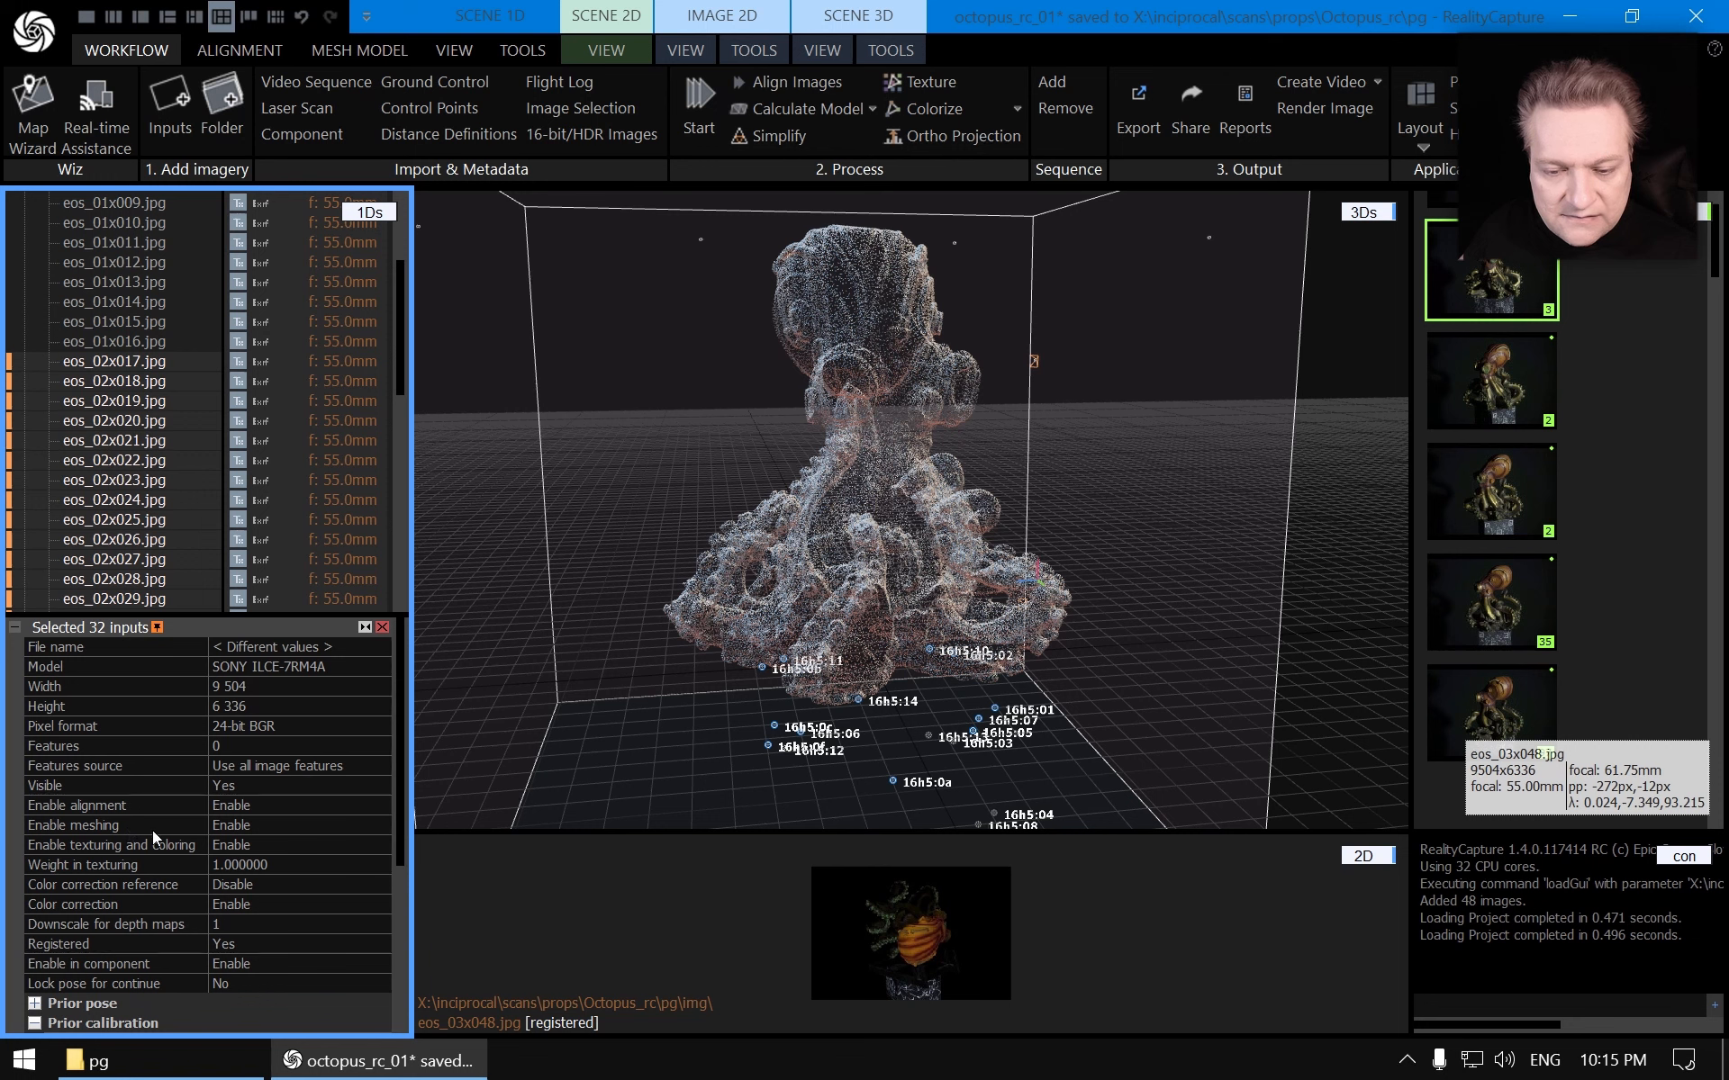
{"action": "left_click", "coordinate": [335, 827]}
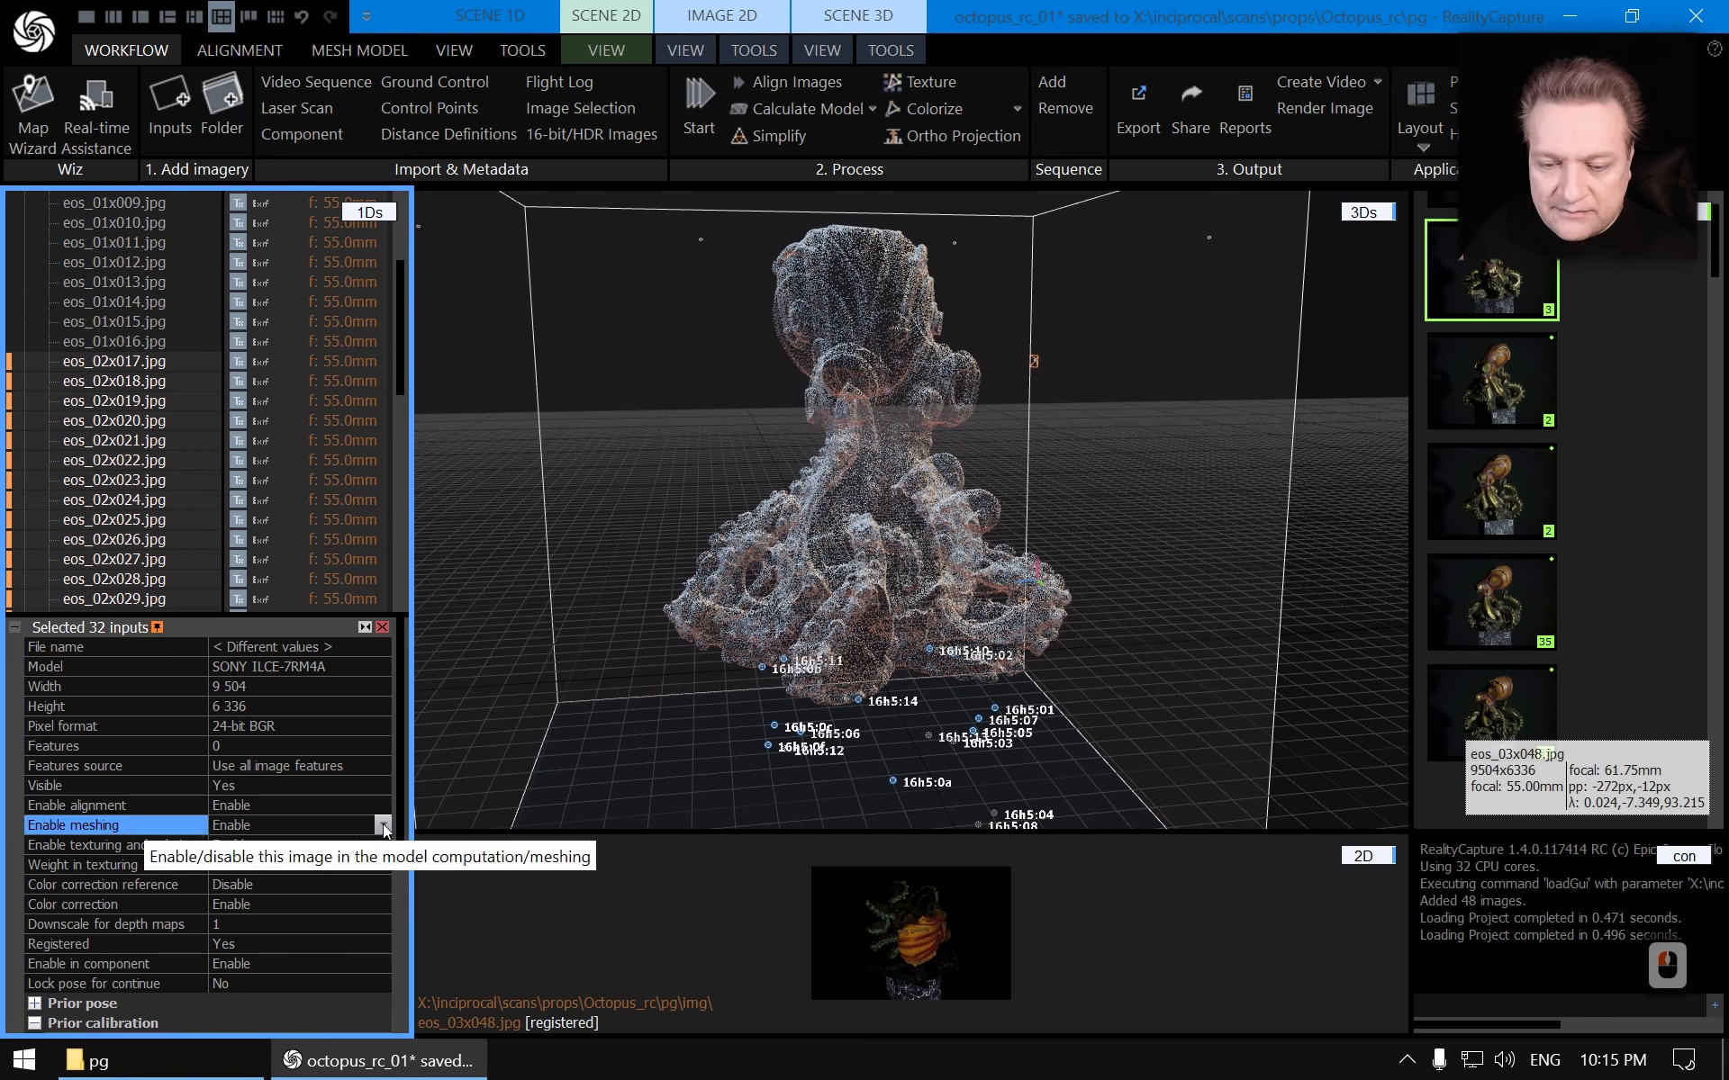
{"action": "left_click", "coordinate": [384, 826]}
{"action": "left_click", "coordinate": [241, 862]}
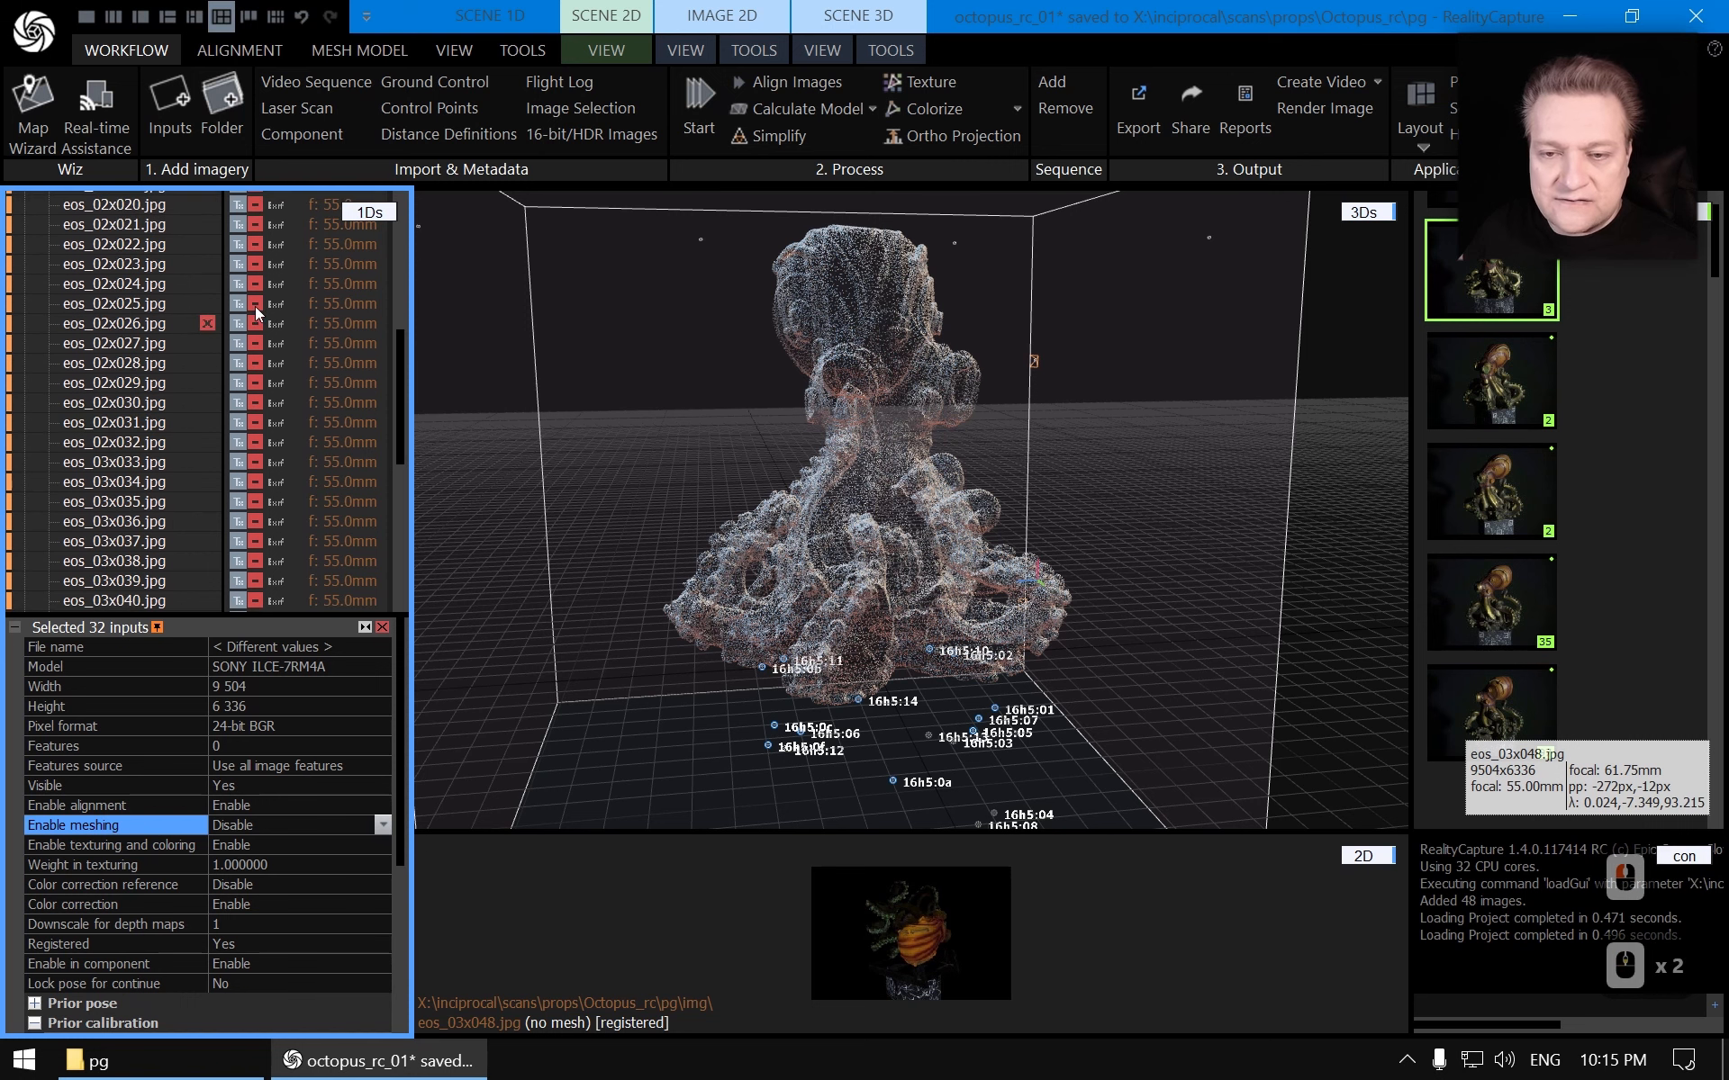
Calculate the mesh model at Normal Detail
{"action": "scroll", "coordinate": [208, 396], "scroll_direction": "down", "scroll_amount": 5}
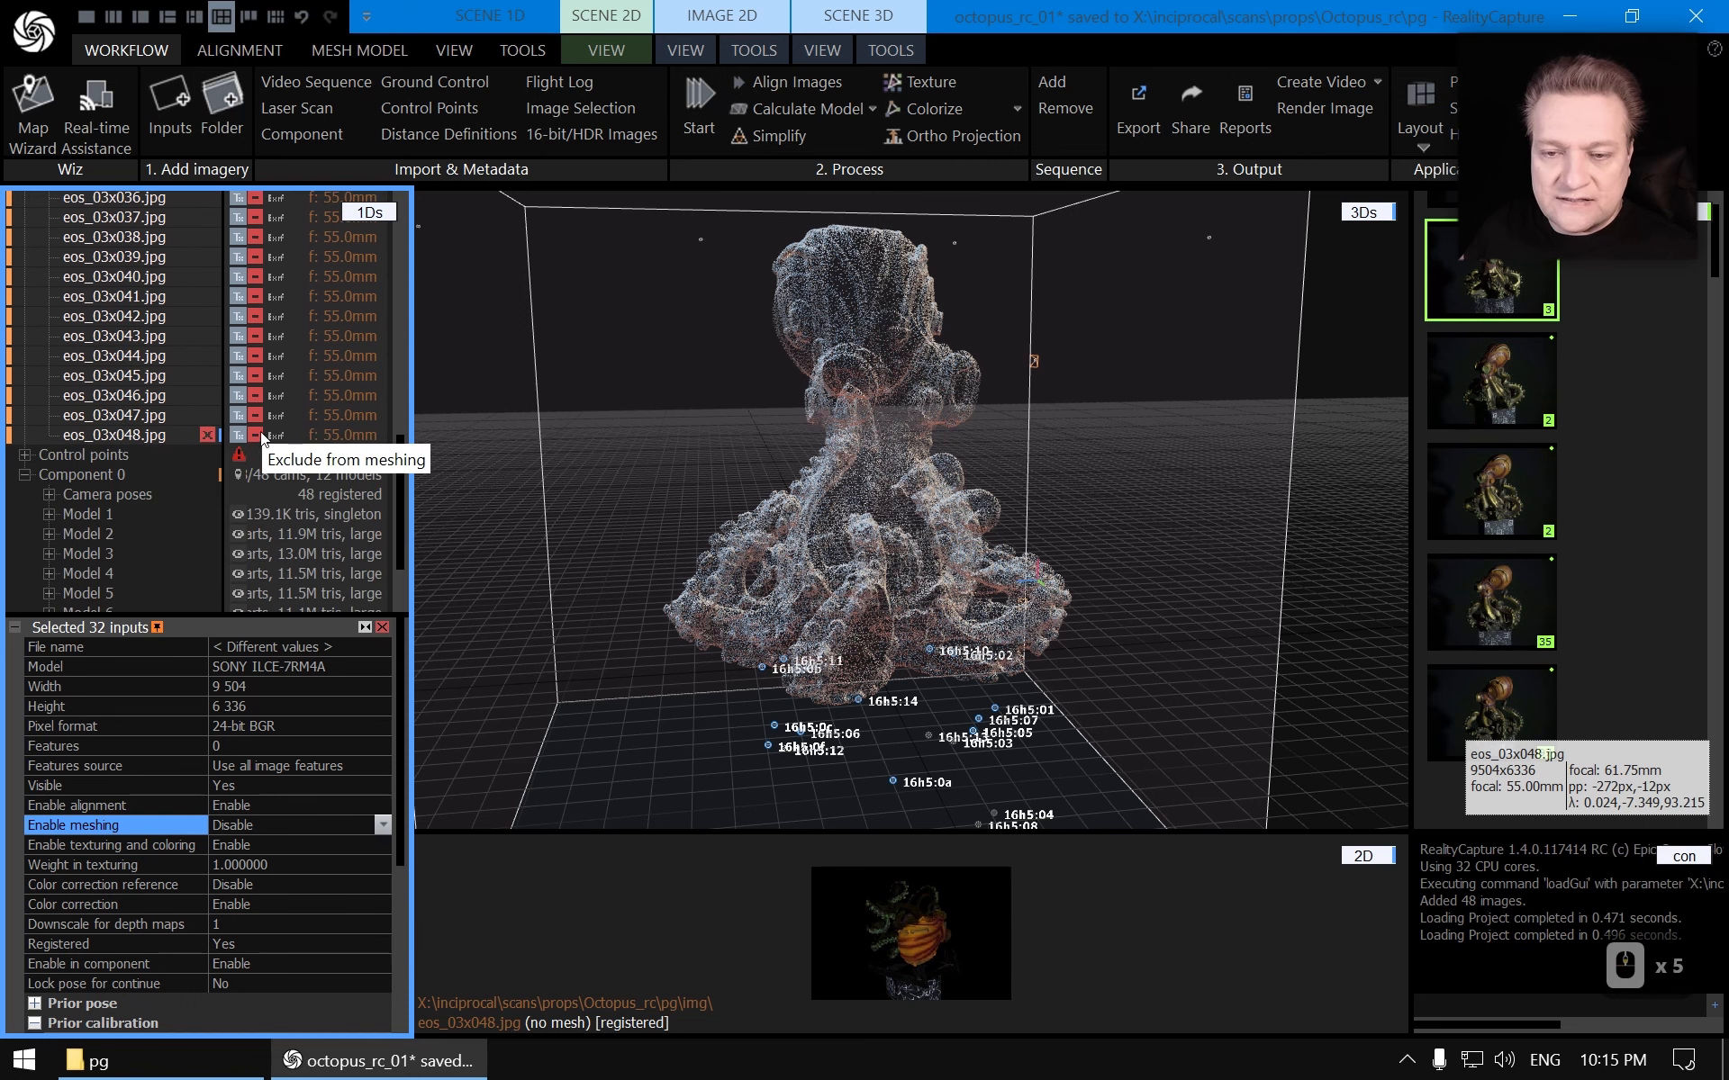
{"action": "scroll", "coordinate": [263, 433], "scroll_direction": "up", "scroll_amount": 6}
{"action": "scroll", "coordinate": [257, 445], "scroll_direction": "up", "scroll_amount": 2}
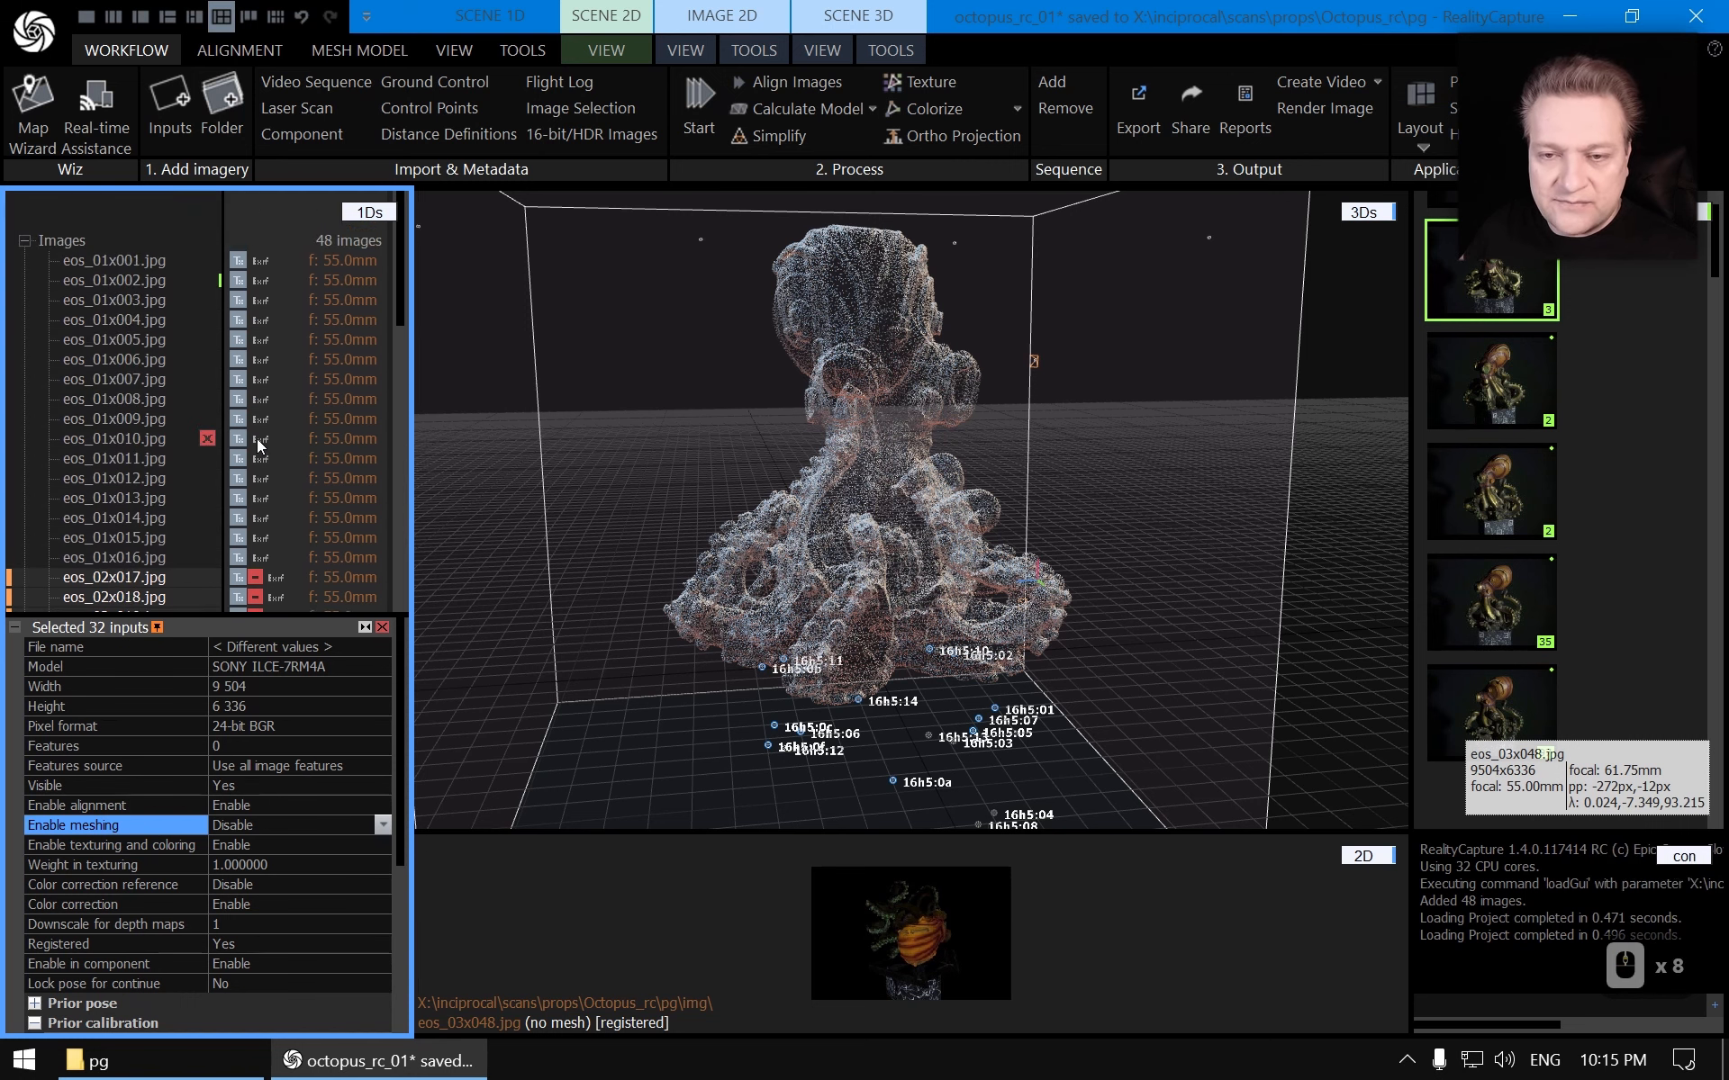
{"action": "scroll", "coordinate": [259, 443], "scroll_direction": "down", "scroll_amount": 1}
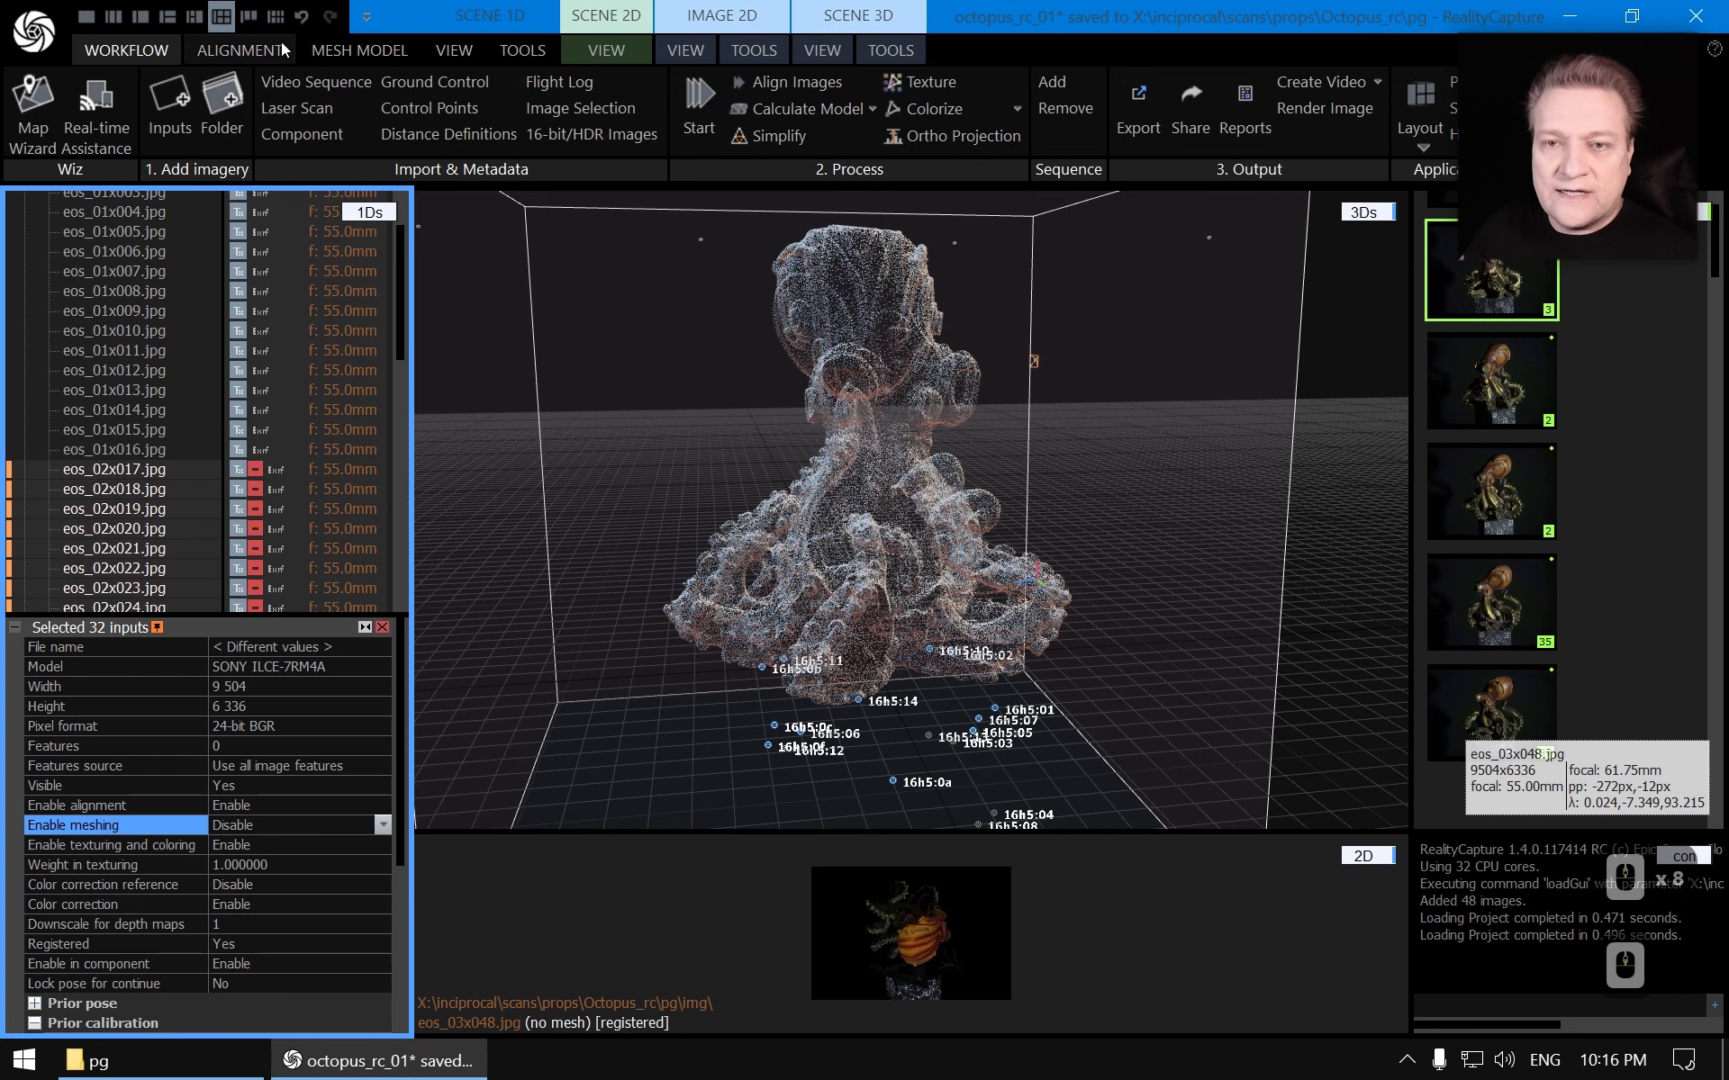
{"action": "left_click", "coordinate": [359, 49]}
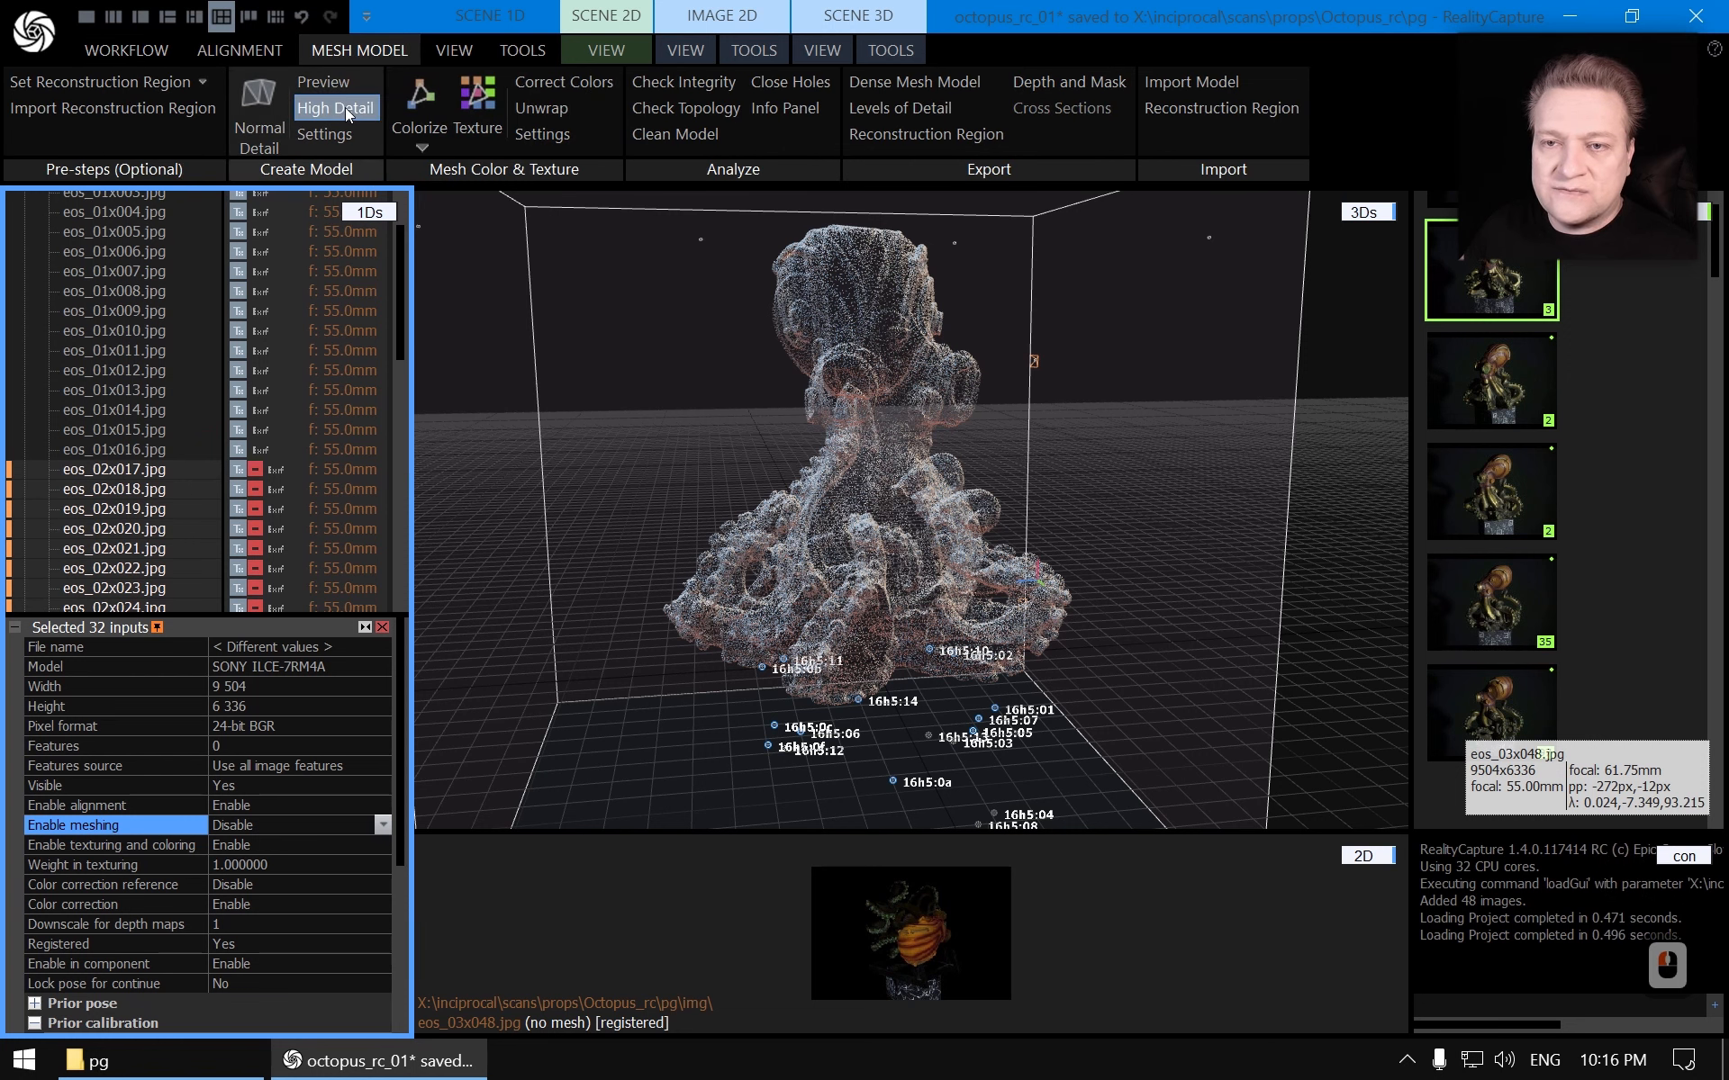
{"action": "left_click", "coordinate": [256, 112]}
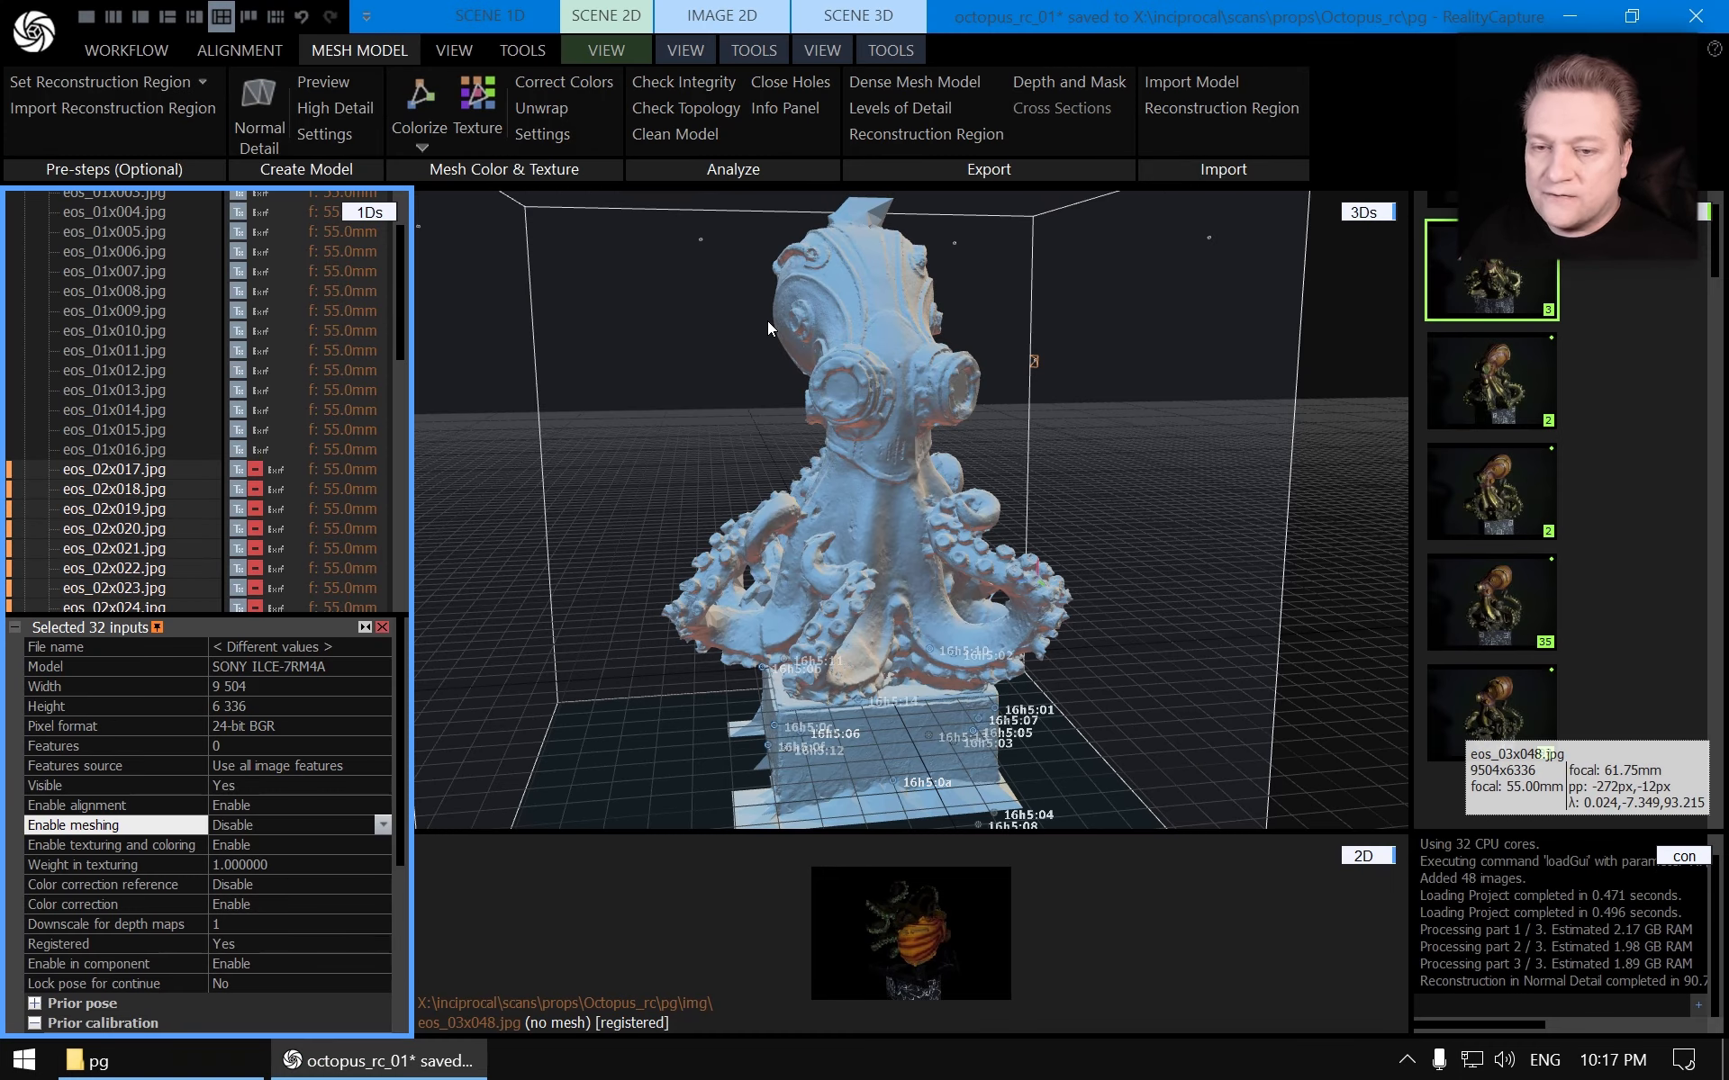
Rename the newly computed Model 11 as loop 1
{"action": "scroll", "coordinate": [207, 297], "scroll_direction": "up", "scroll_amount": 10}
{"action": "left_click", "coordinate": [381, 628]}
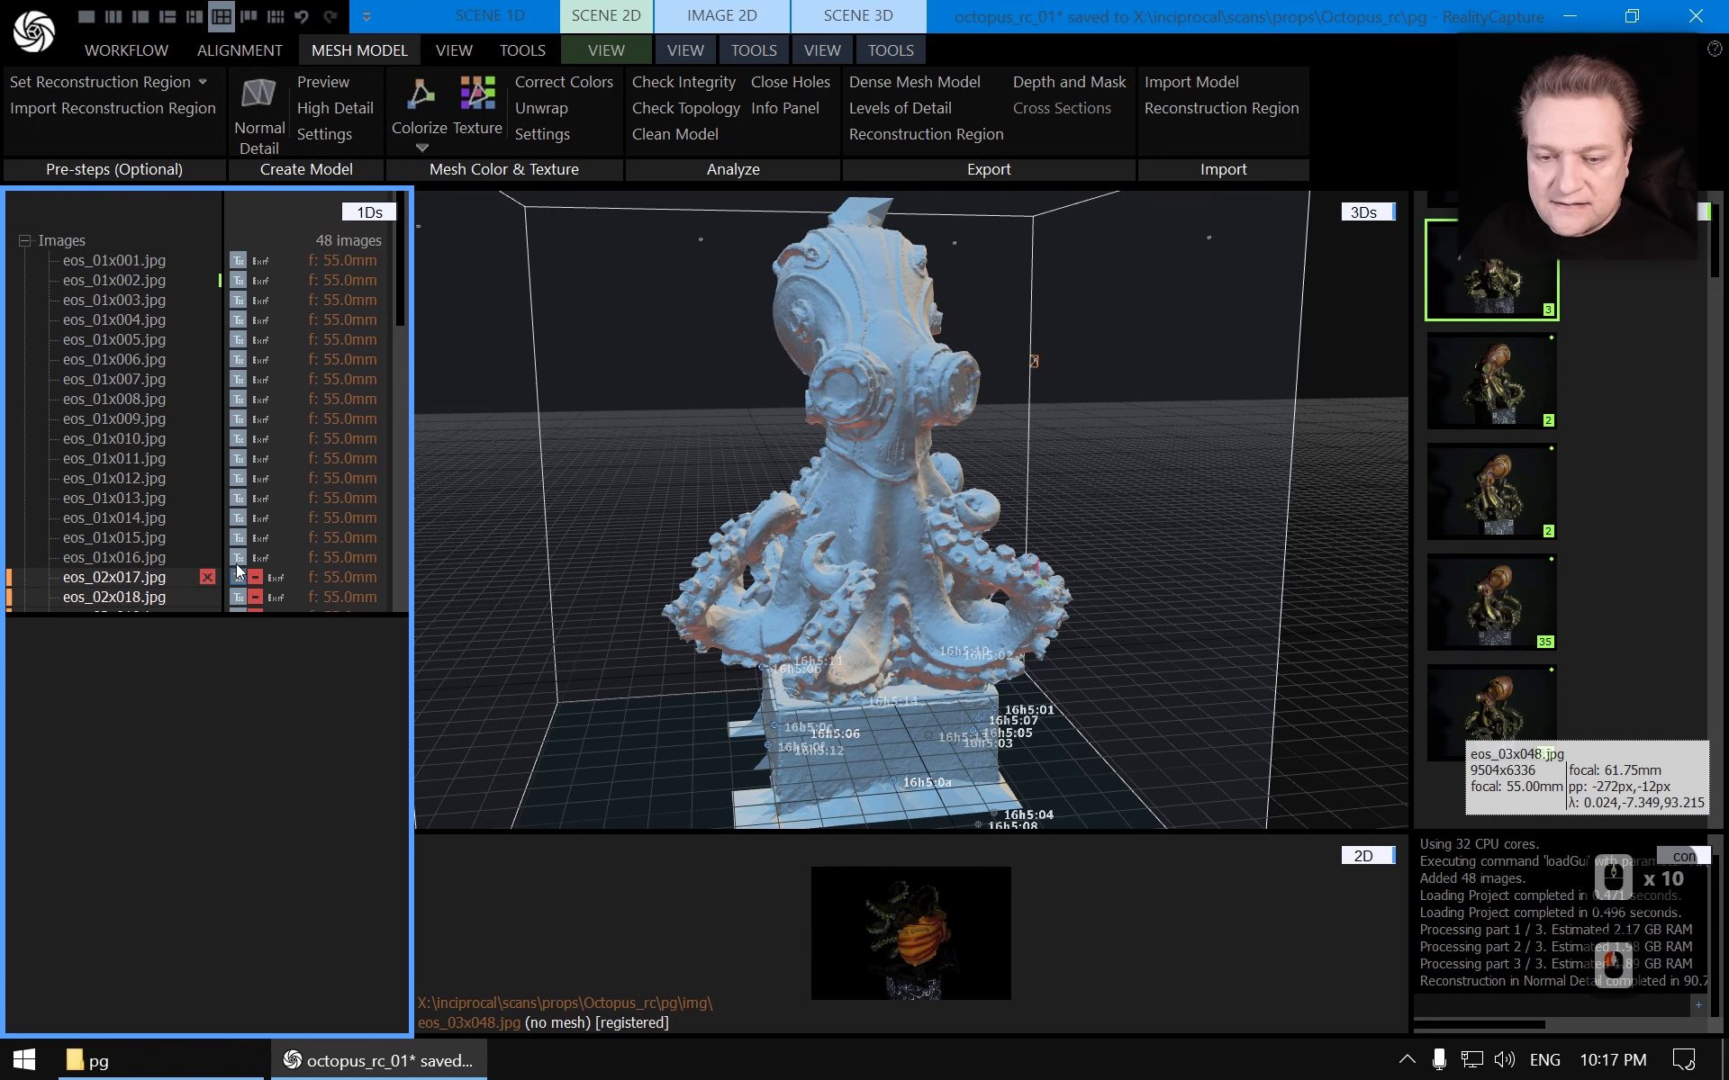
{"action": "scroll", "coordinate": [207, 504], "scroll_direction": "down", "scroll_amount": 20}
{"action": "left_click", "coordinate": [92, 601]}
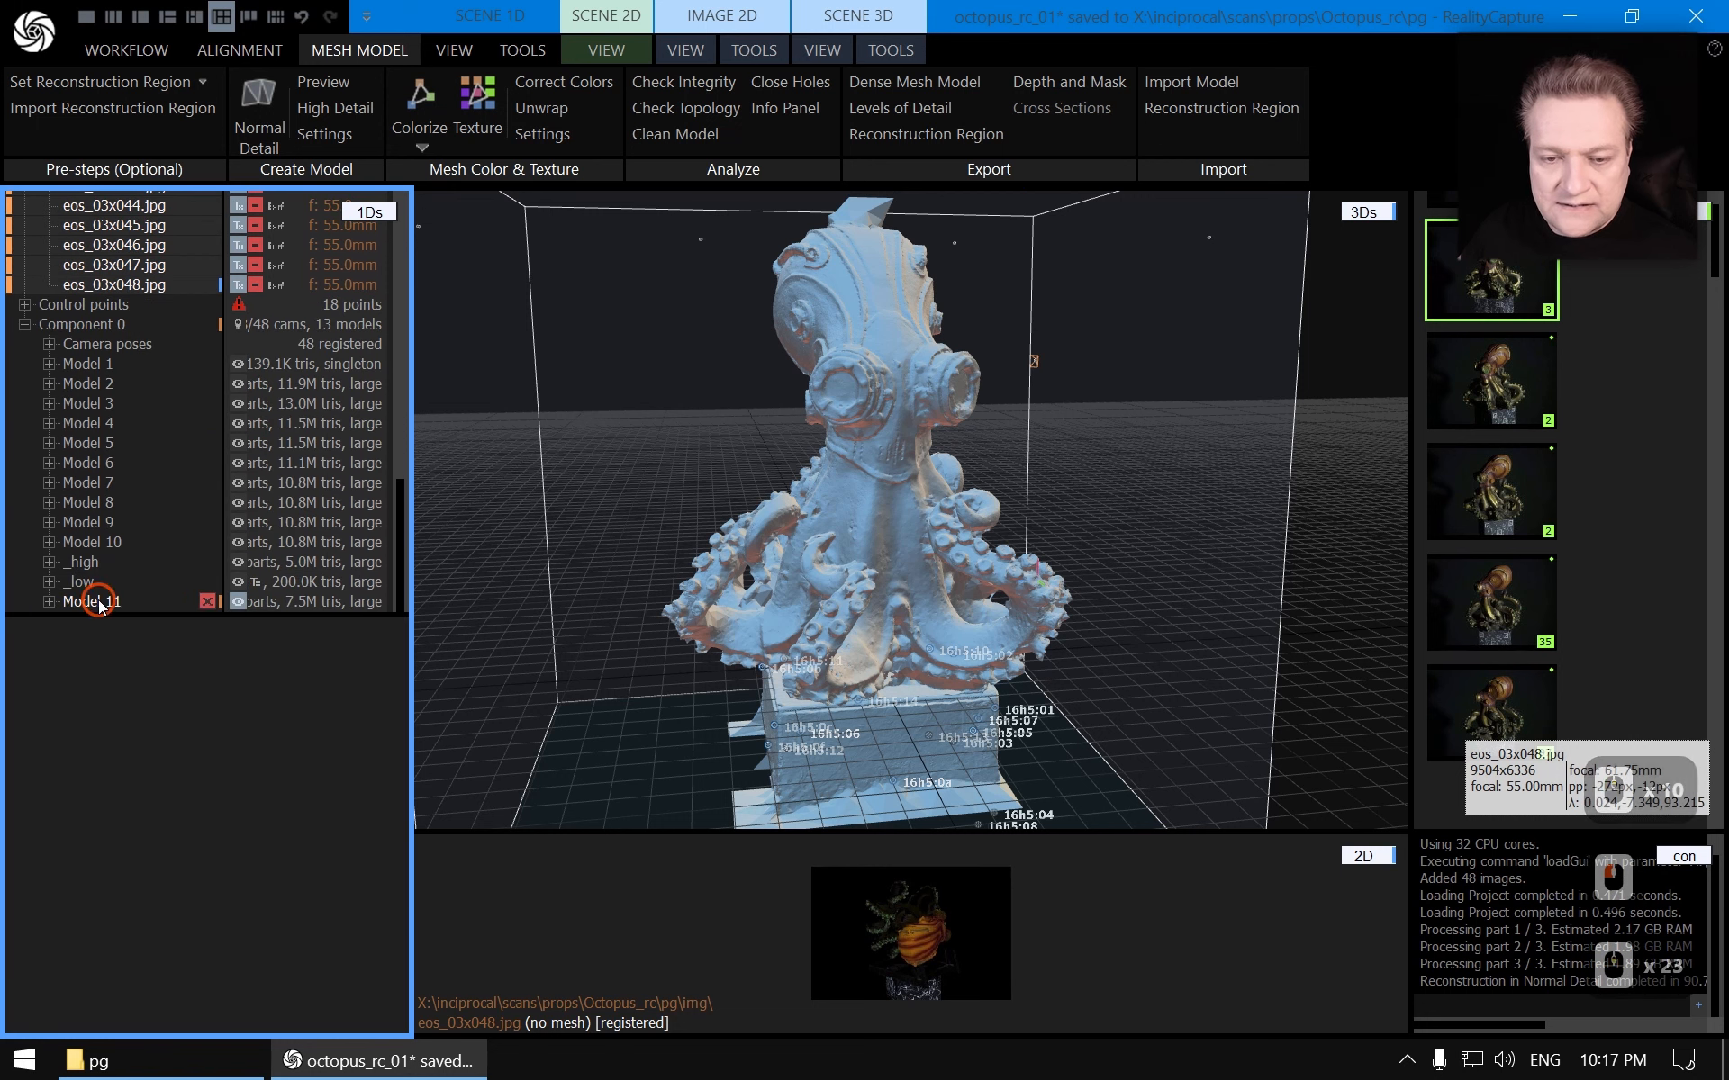
{"action": "left_click", "coordinate": [307, 648]}
{"action": "key", "text": "shift+Home"}
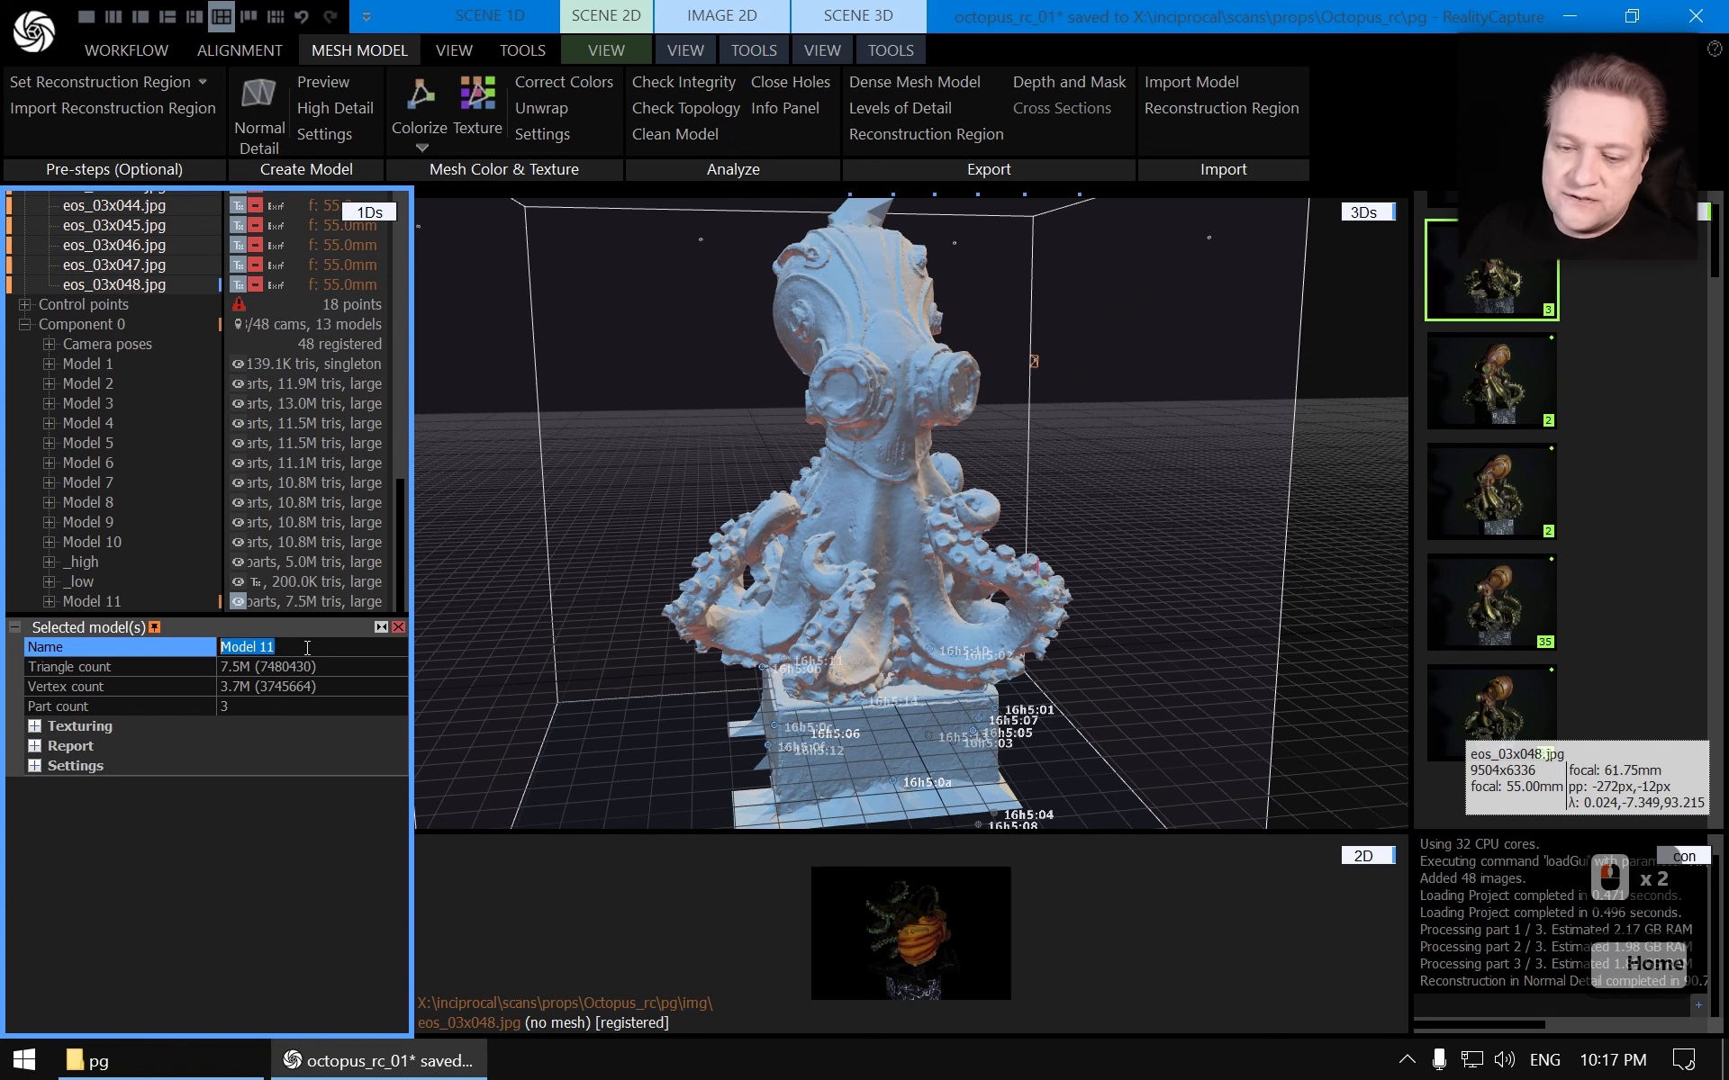
{"action": "type", "text": "loop 1"}
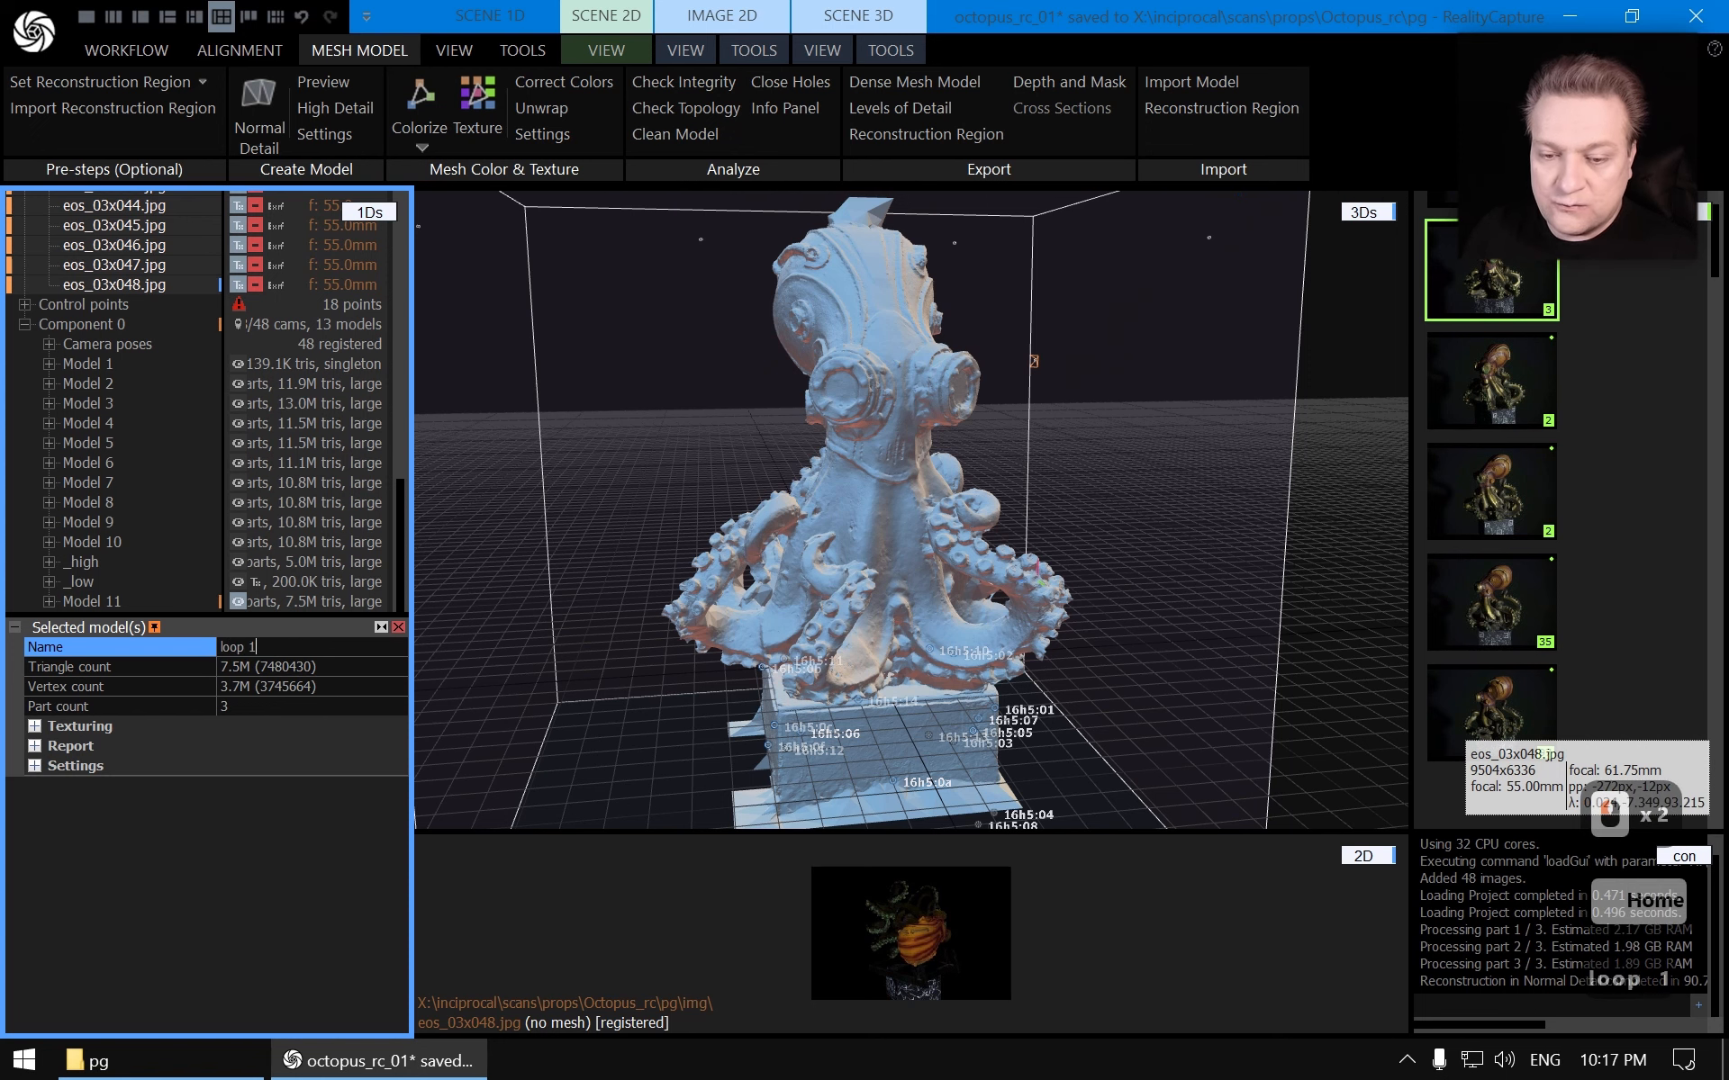
{"action": "key", "text": "Return"}
Lasso-select the pointed spike on top of the octopus's head
{"action": "left_click_drag", "start_coordinate": [624, 470], "coordinate": [903, 486]}
{"action": "right_click_drag", "start_coordinate": [903, 482], "coordinate": [877, 312]}
{"action": "left_click_drag", "start_coordinate": [878, 312], "coordinate": [882, 491]}
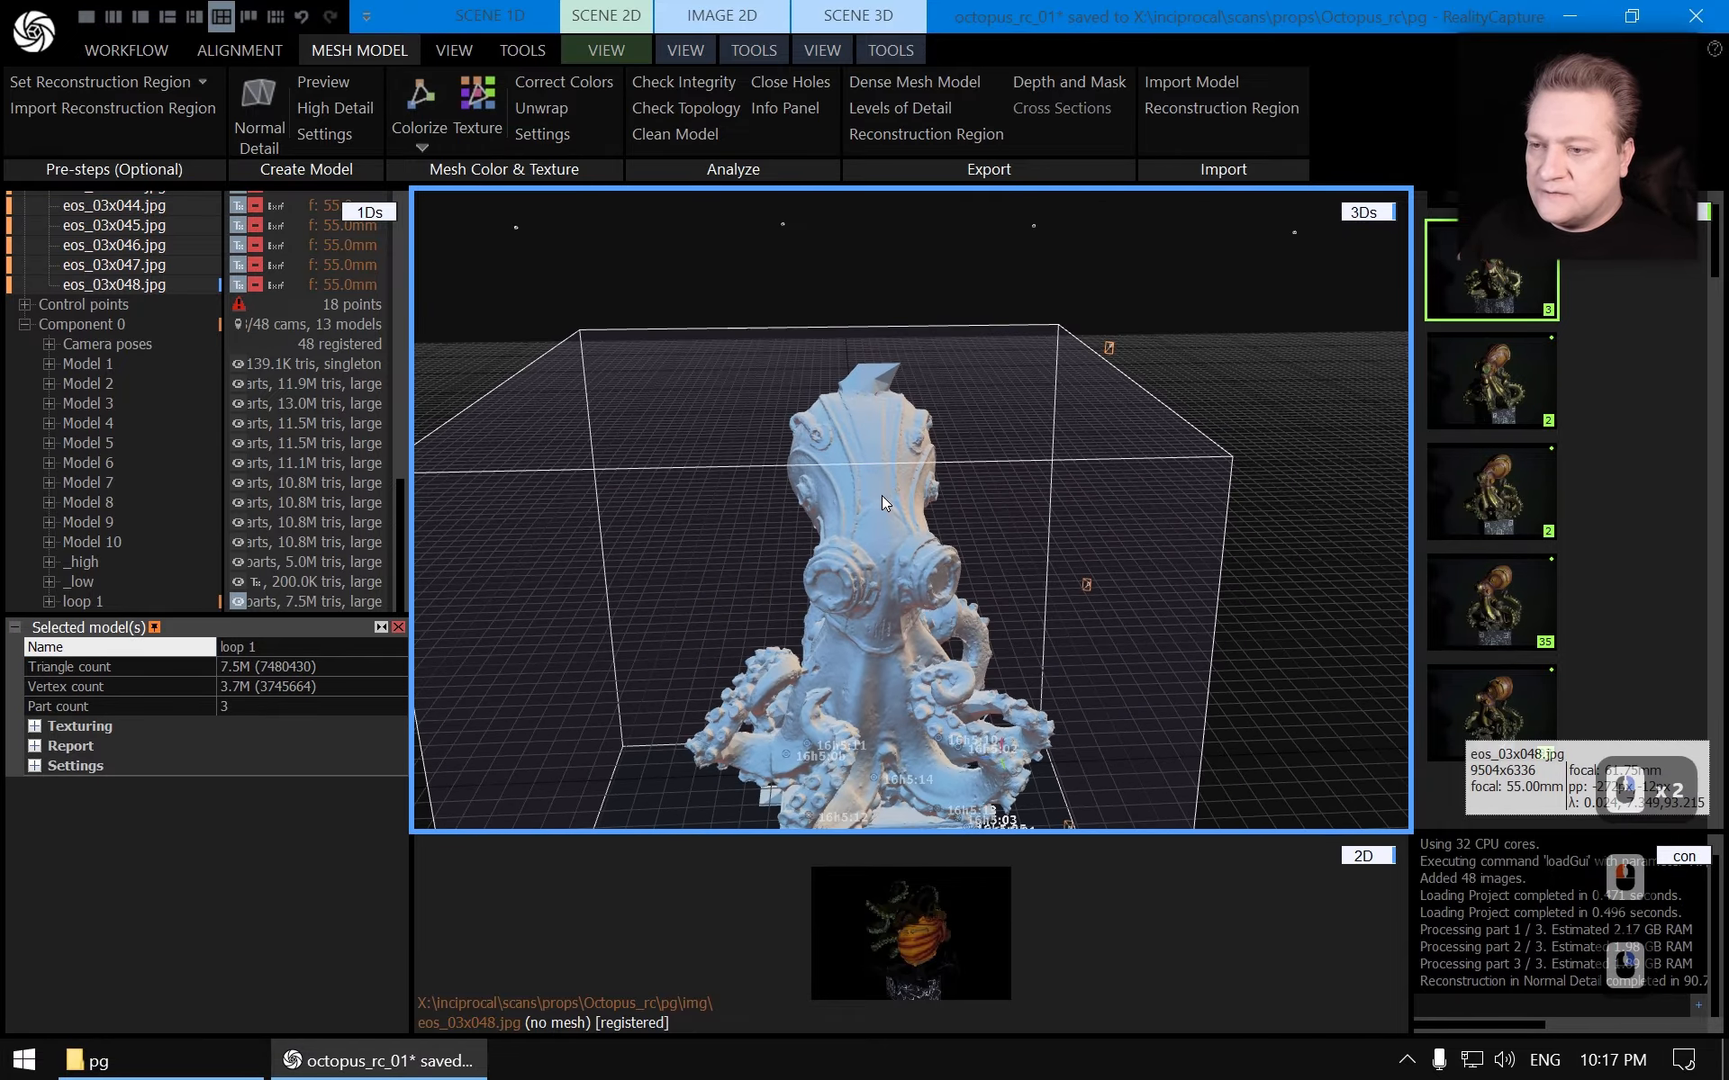
{"action": "right_click_drag", "start_coordinate": [882, 491], "coordinate": [910, 435]}
{"action": "scroll", "coordinate": [909, 435], "scroll_direction": "up", "scroll_amount": 6}
{"action": "mouse_move", "coordinate": [910, 434]}
{"action": "left_mouse_down"}
{"action": "mouse_move", "coordinate": [888, 477]}
{"action": "mouse_move", "coordinate": [896, 409]}
{"action": "left_mouse_up"}
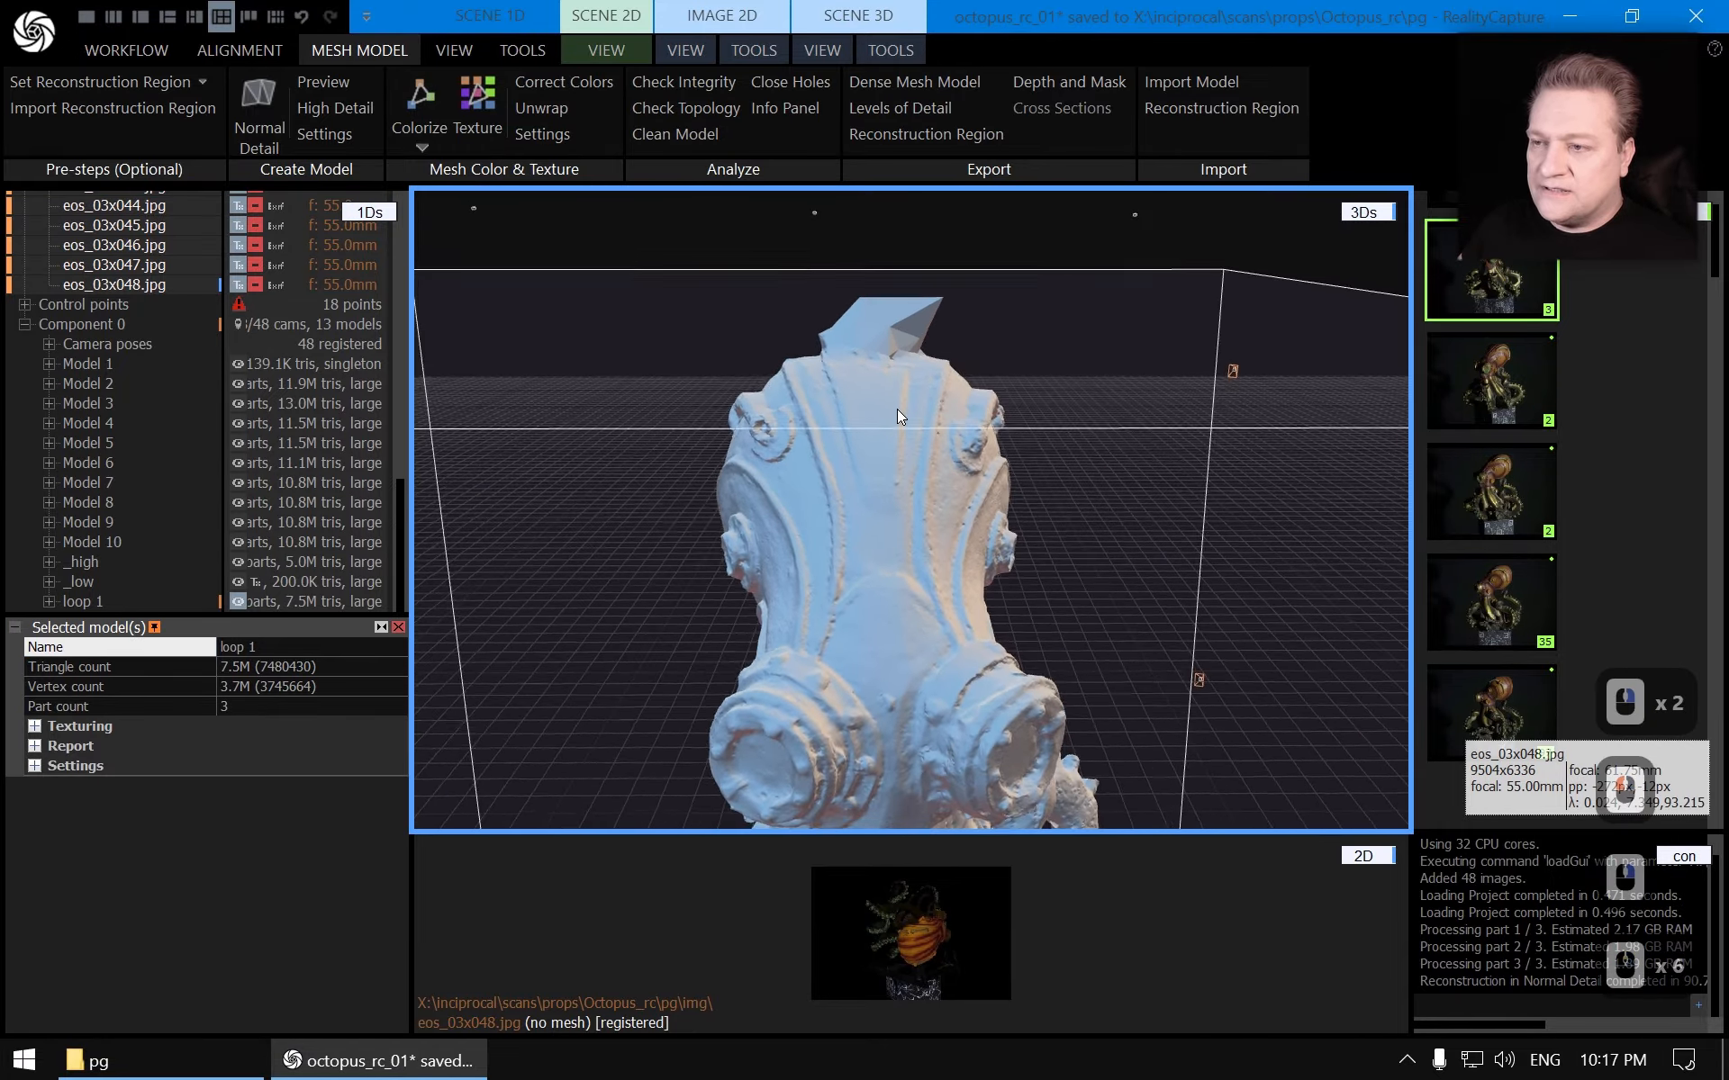
{"action": "left_click", "coordinate": [889, 51]}
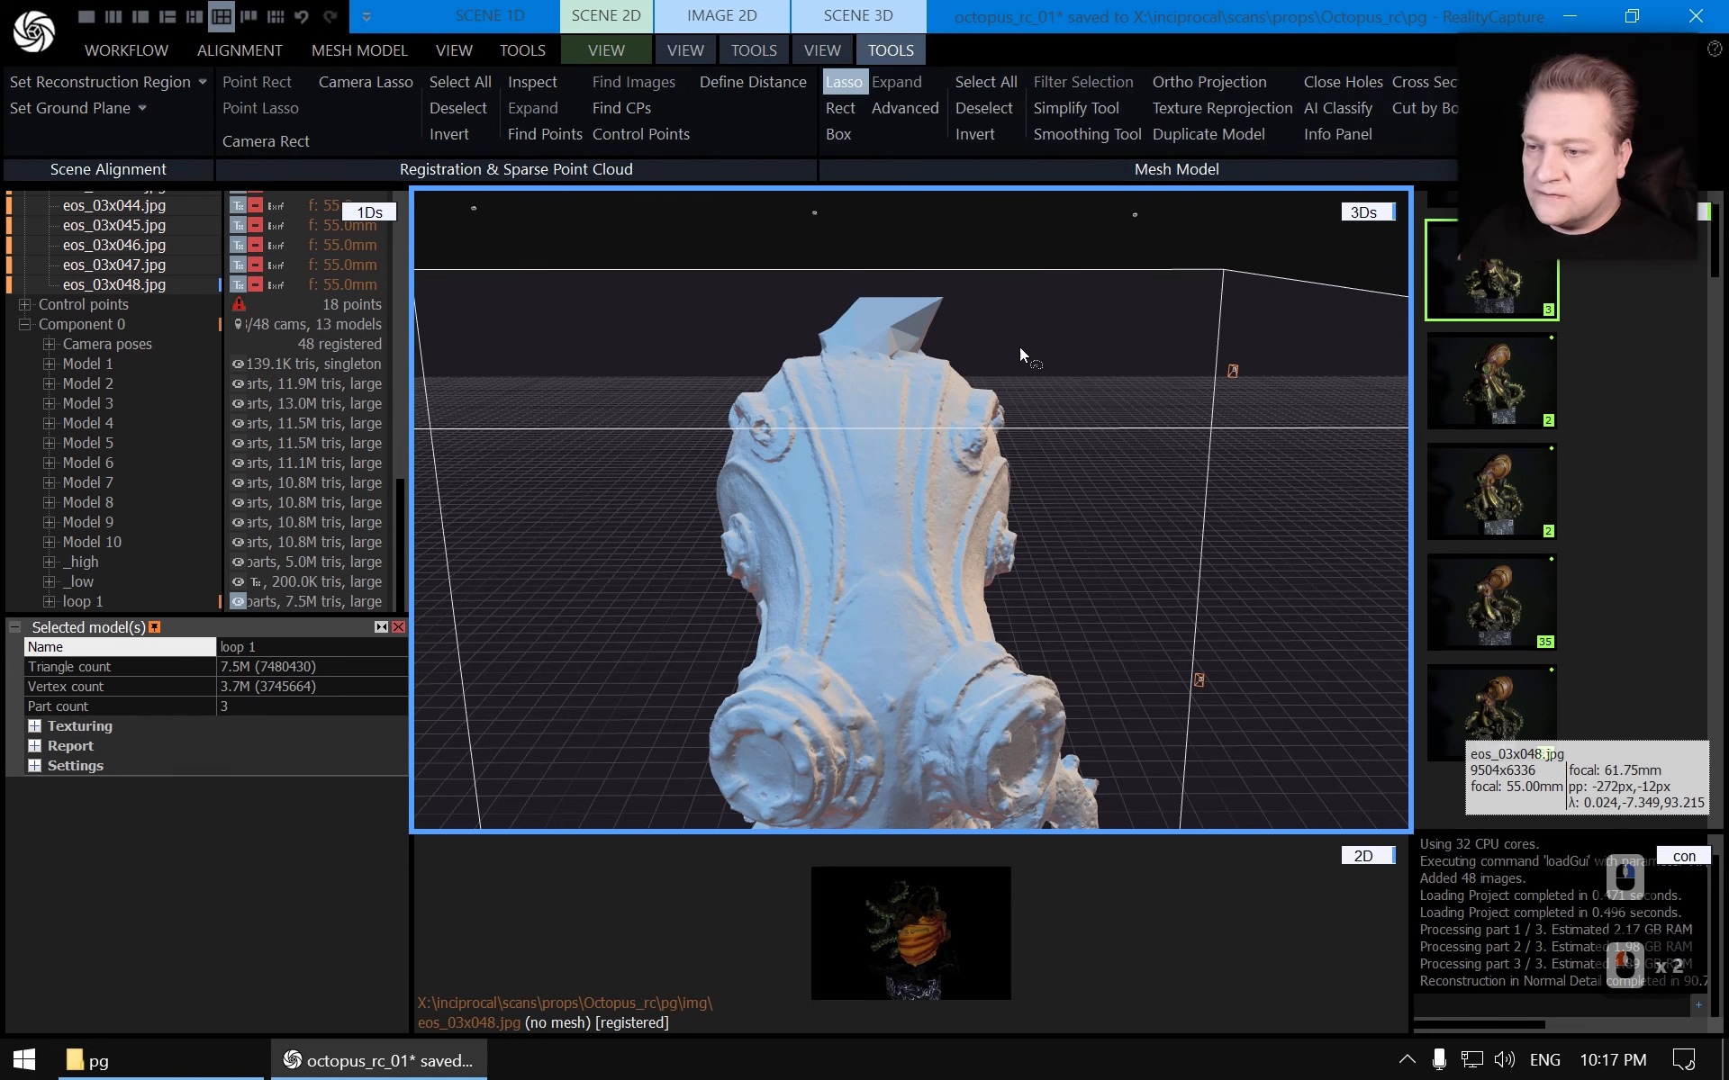
{"action": "mouse_move", "coordinate": [935, 359]}
{"action": "left_mouse_down"}
{"action": "mouse_move", "coordinate": [878, 362]}
{"action": "mouse_move", "coordinate": [731, 289]}
{"action": "mouse_move", "coordinate": [1018, 256]}
{"action": "left_mouse_up"}
{"action": "key", "text": "Escape"}
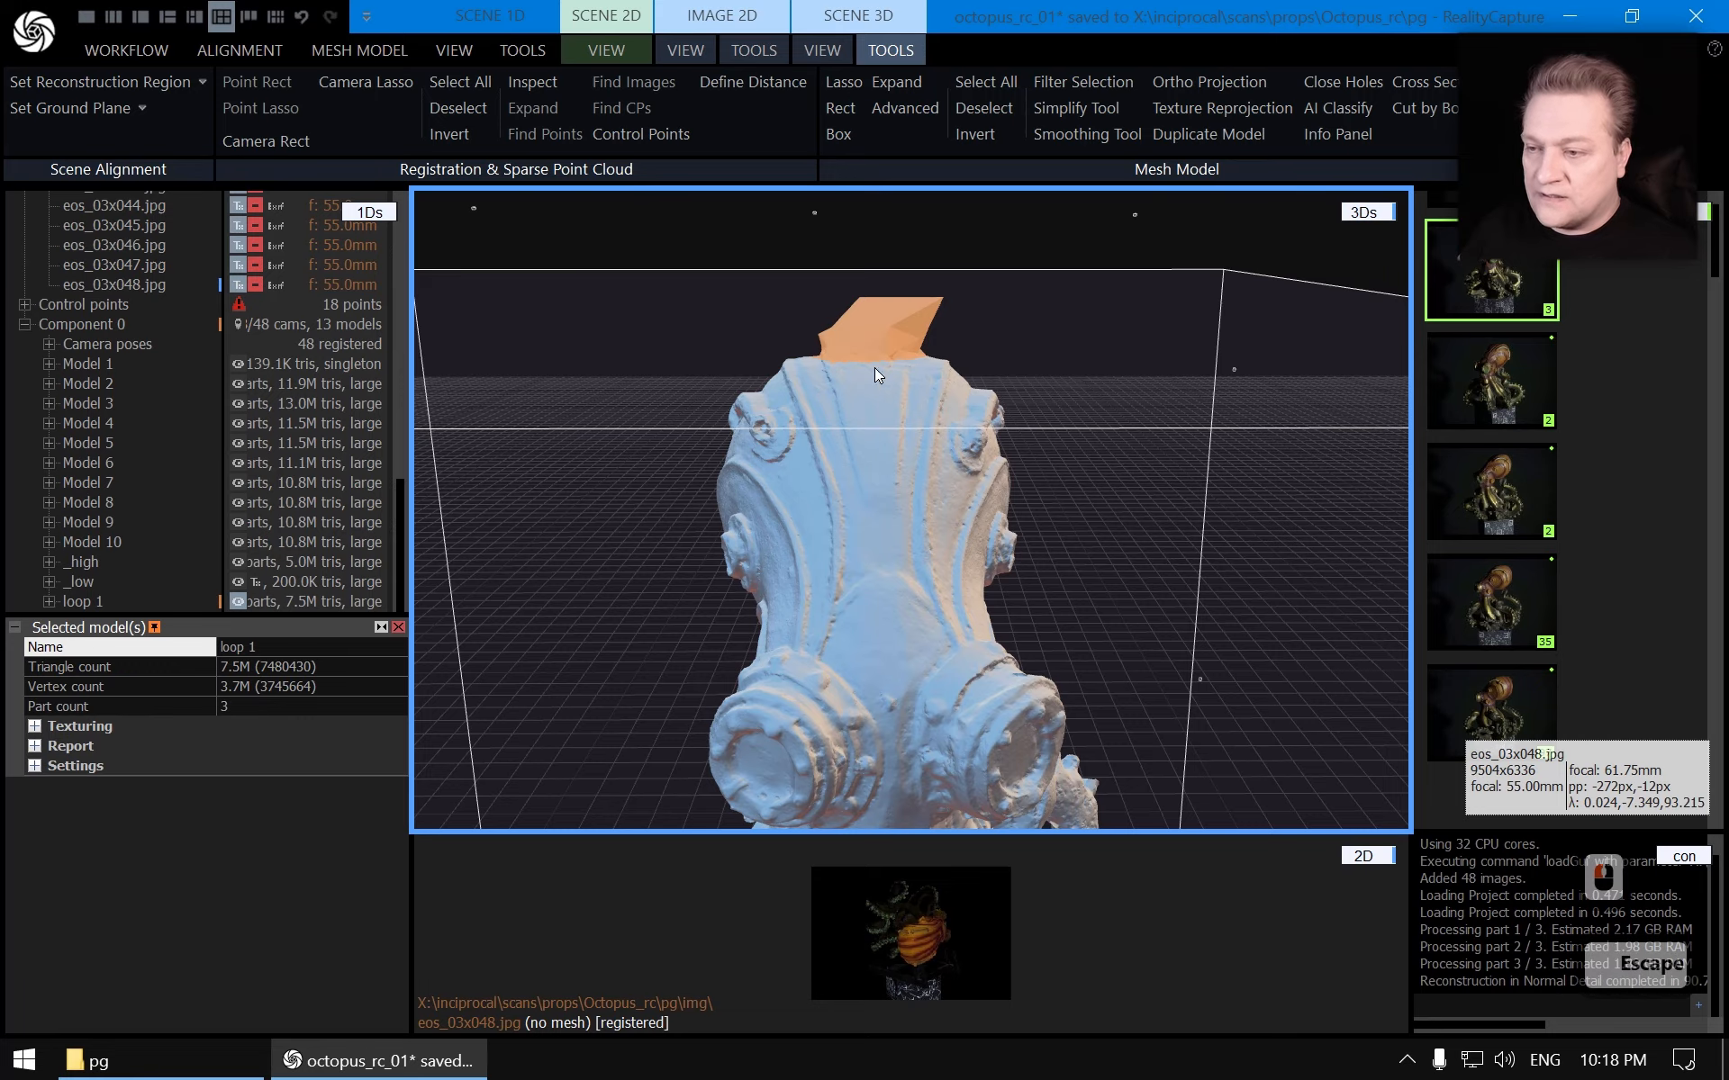
Hide the grid in the 3D scene
{"action": "mouse_move", "coordinate": [873, 367]}
{"action": "left_mouse_down"}
{"action": "mouse_move", "coordinate": [886, 488]}
{"action": "mouse_move", "coordinate": [1018, 565]}
{"action": "left_mouse_up"}
{"action": "right_click_drag", "start_coordinate": [1019, 565], "coordinate": [1003, 409]}
{"action": "scroll", "coordinate": [1158, 547], "scroll_direction": "down", "scroll_amount": 5}
{"action": "left_click_drag", "start_coordinate": [1003, 408], "coordinate": [872, 506]}
{"action": "right_click_drag", "start_coordinate": [876, 531], "coordinate": [938, 412]}
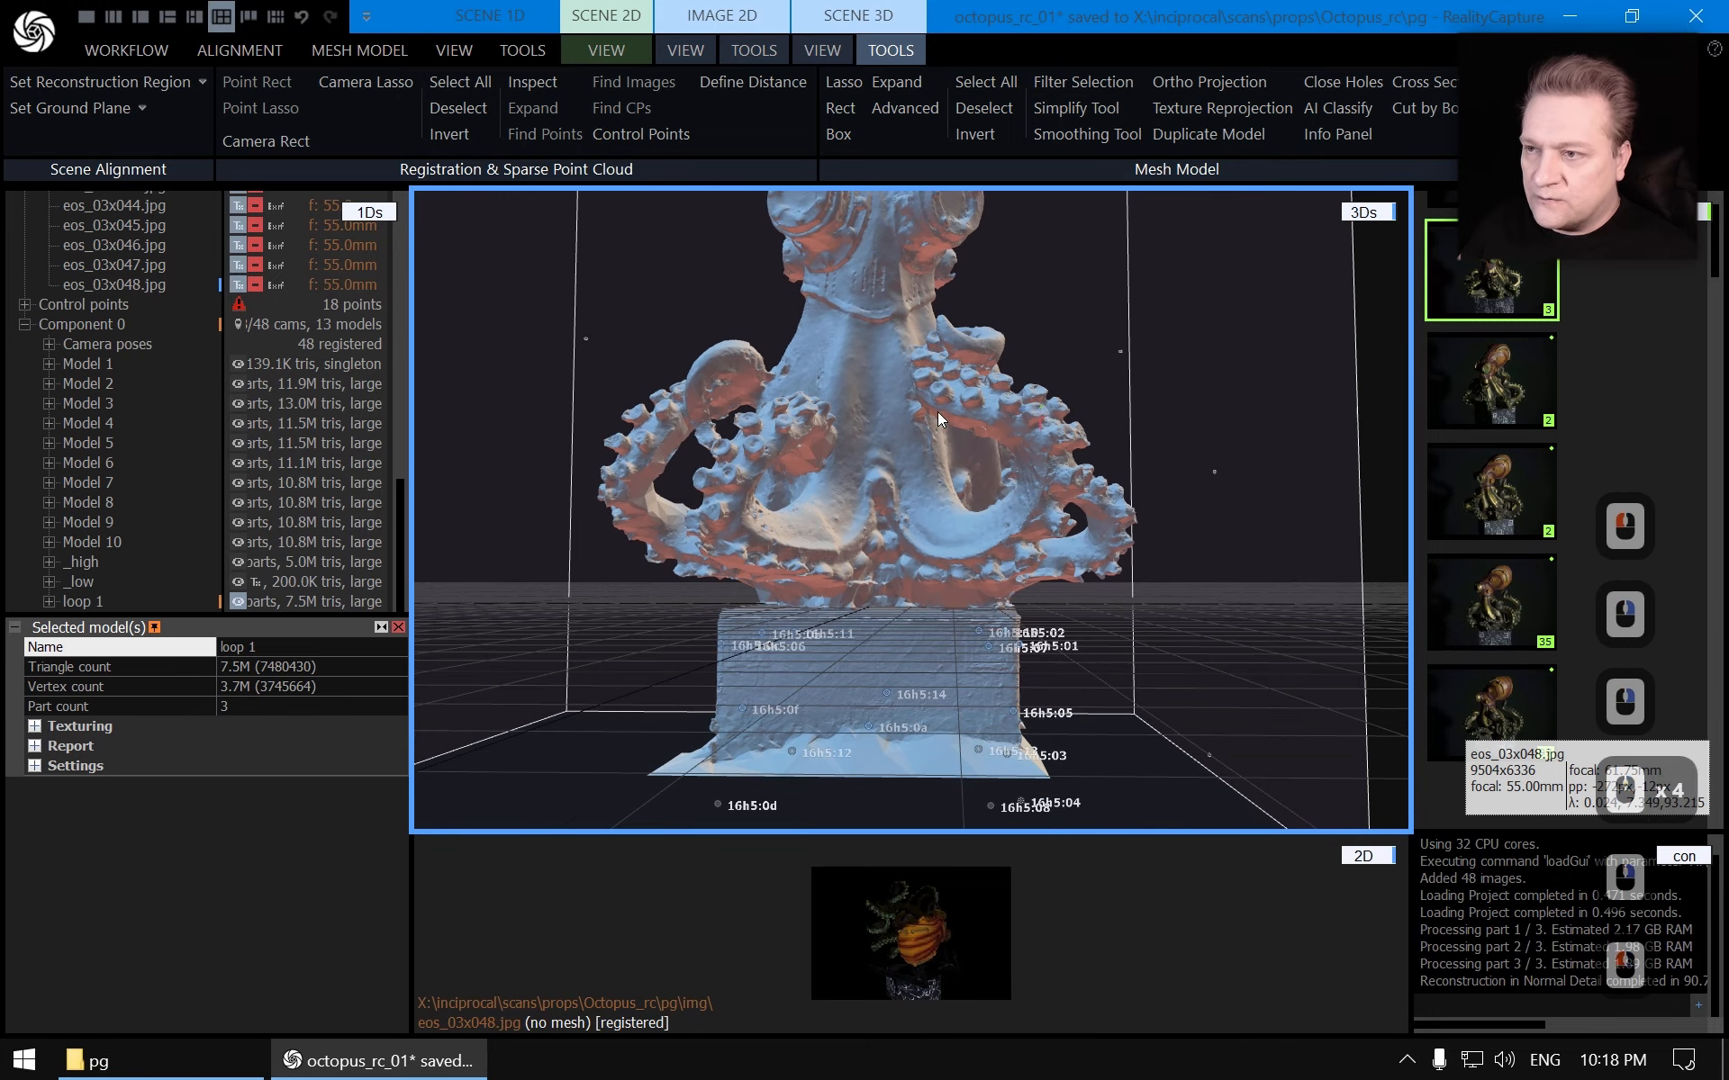
{"action": "left_click", "coordinate": [822, 49]}
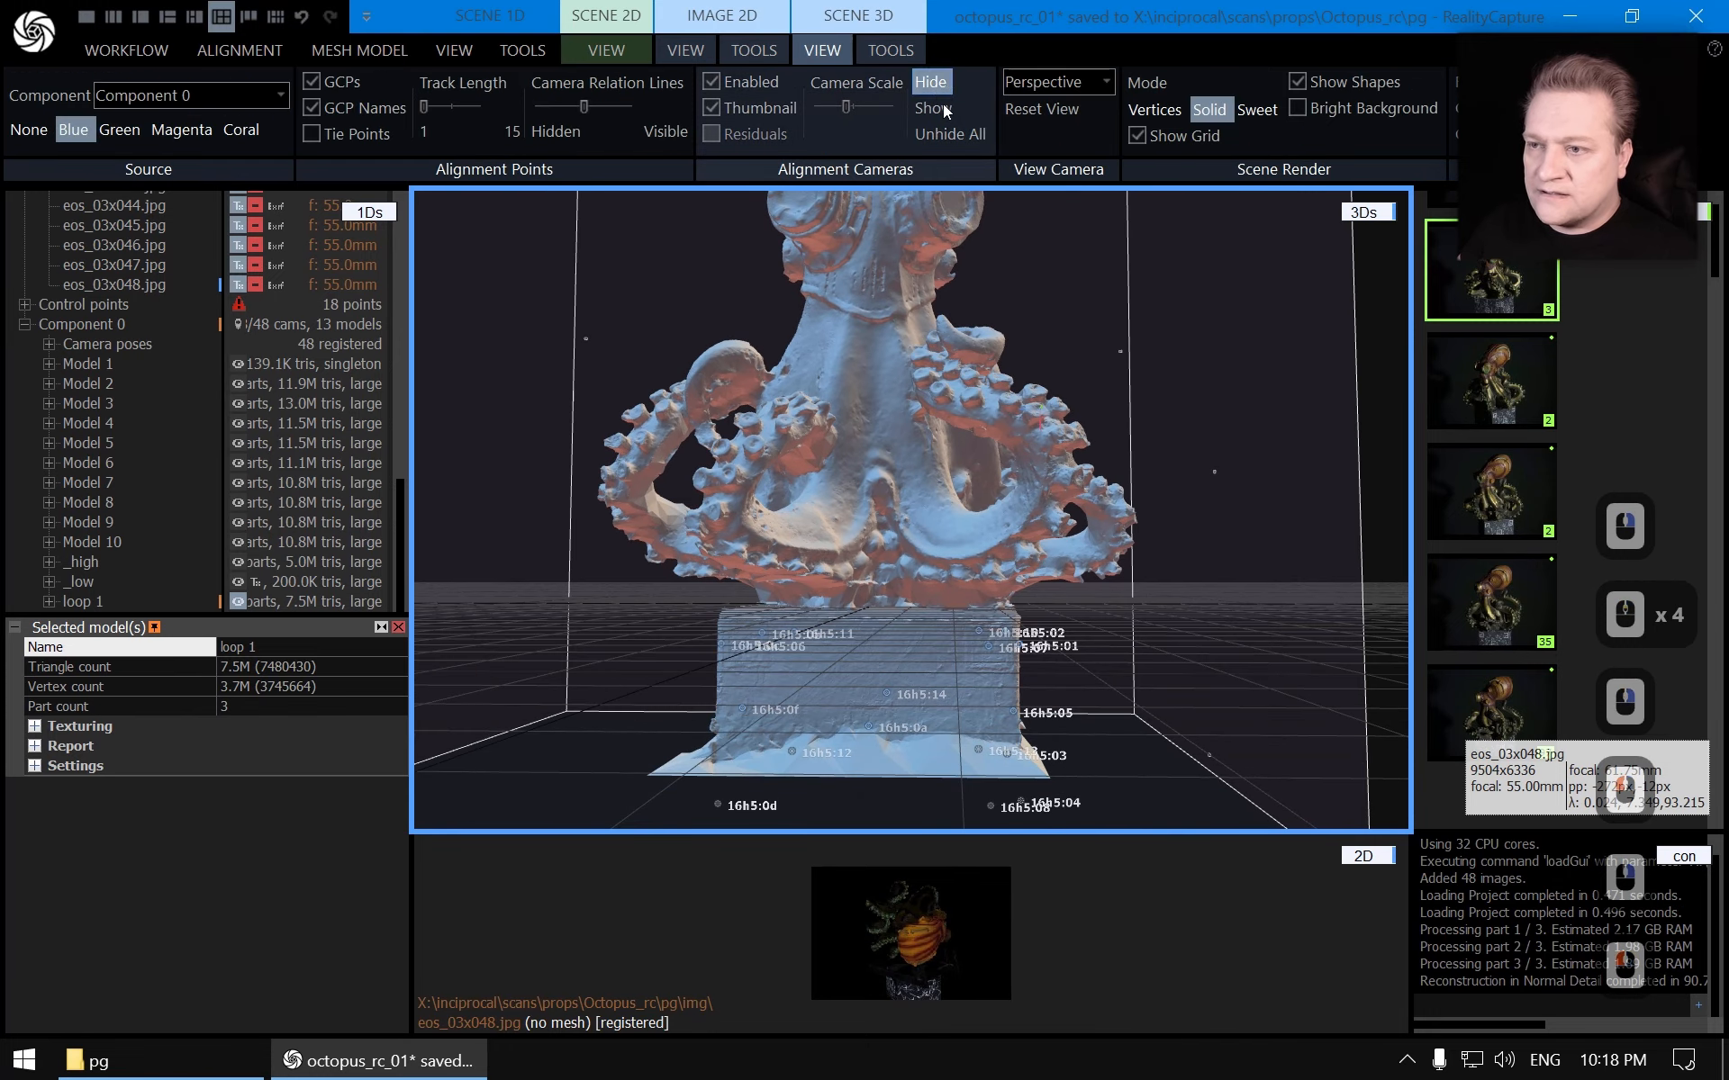
{"action": "left_click", "coordinate": [1138, 135]}
Turn off the display of GCP names in the 3D scene
{"action": "left_click_drag", "start_coordinate": [987, 358], "coordinate": [970, 530]}
{"action": "right_click_drag", "start_coordinate": [971, 530], "coordinate": [985, 452]}
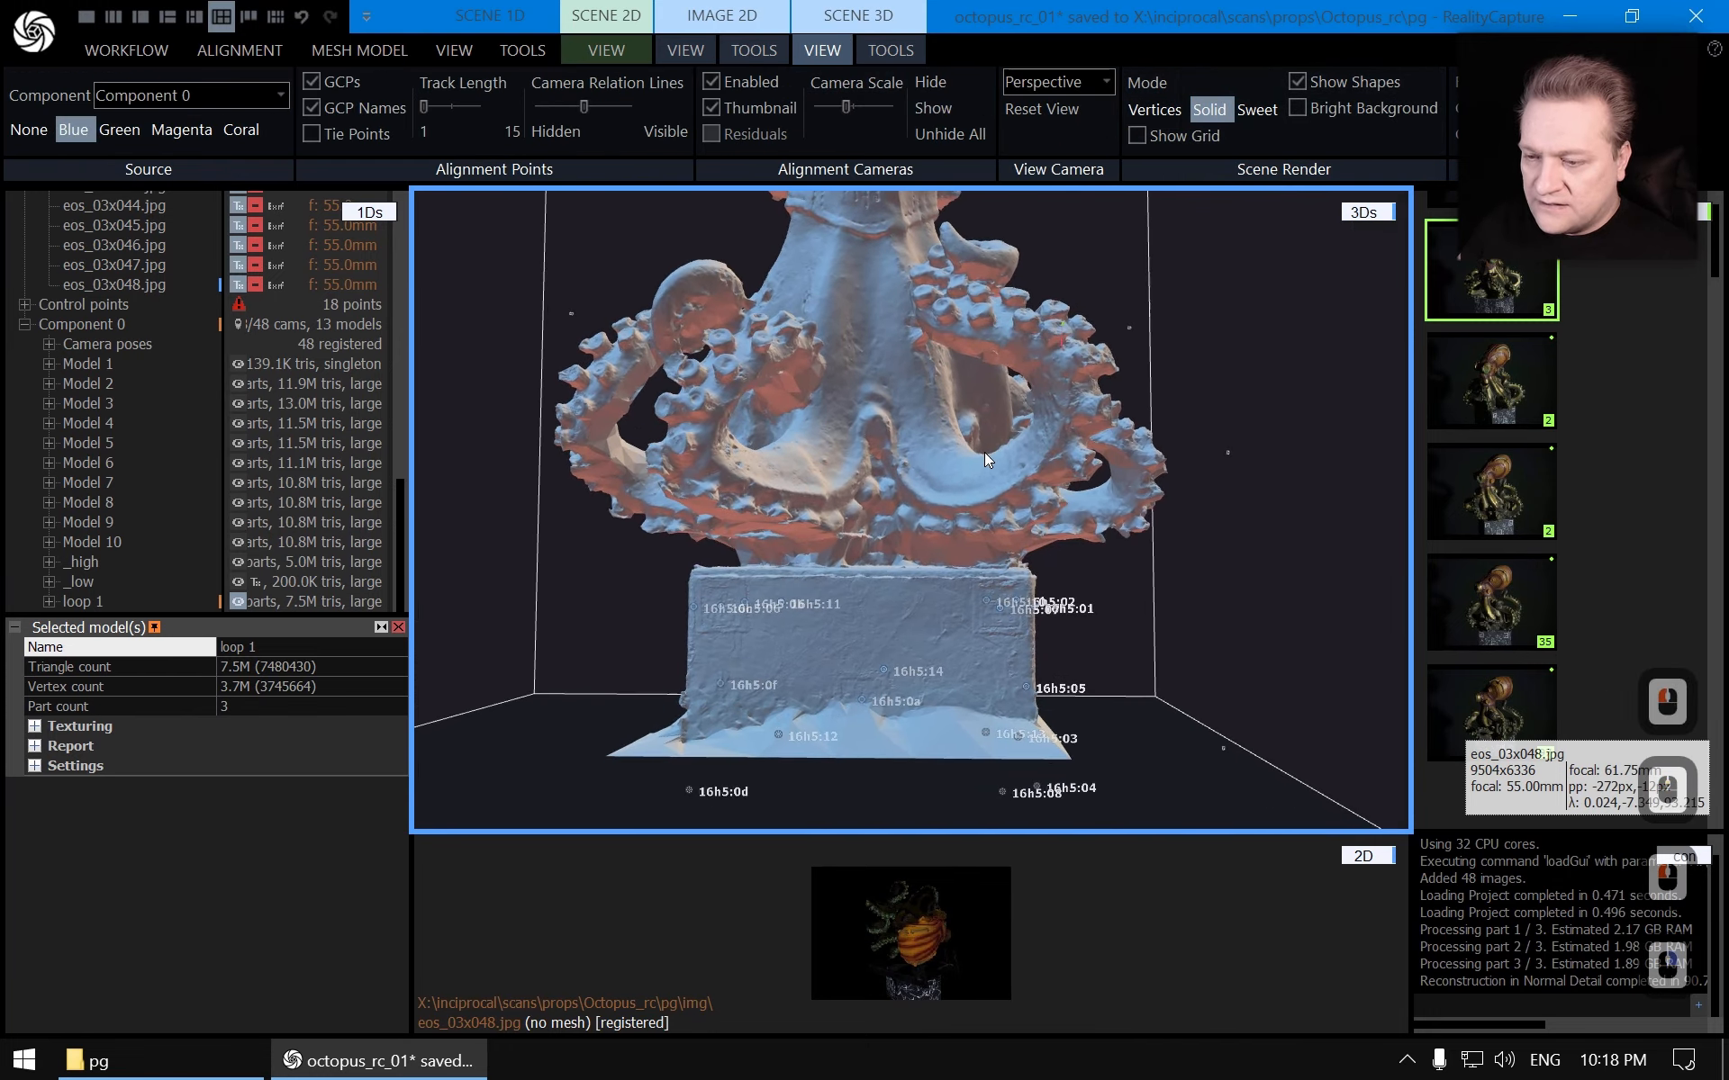
{"action": "left_click", "coordinate": [335, 105]}
Add the pedestal block under the octopus to the selection with the Lasso tool
{"action": "scroll", "coordinate": [899, 533], "scroll_direction": "down", "scroll_amount": 3}
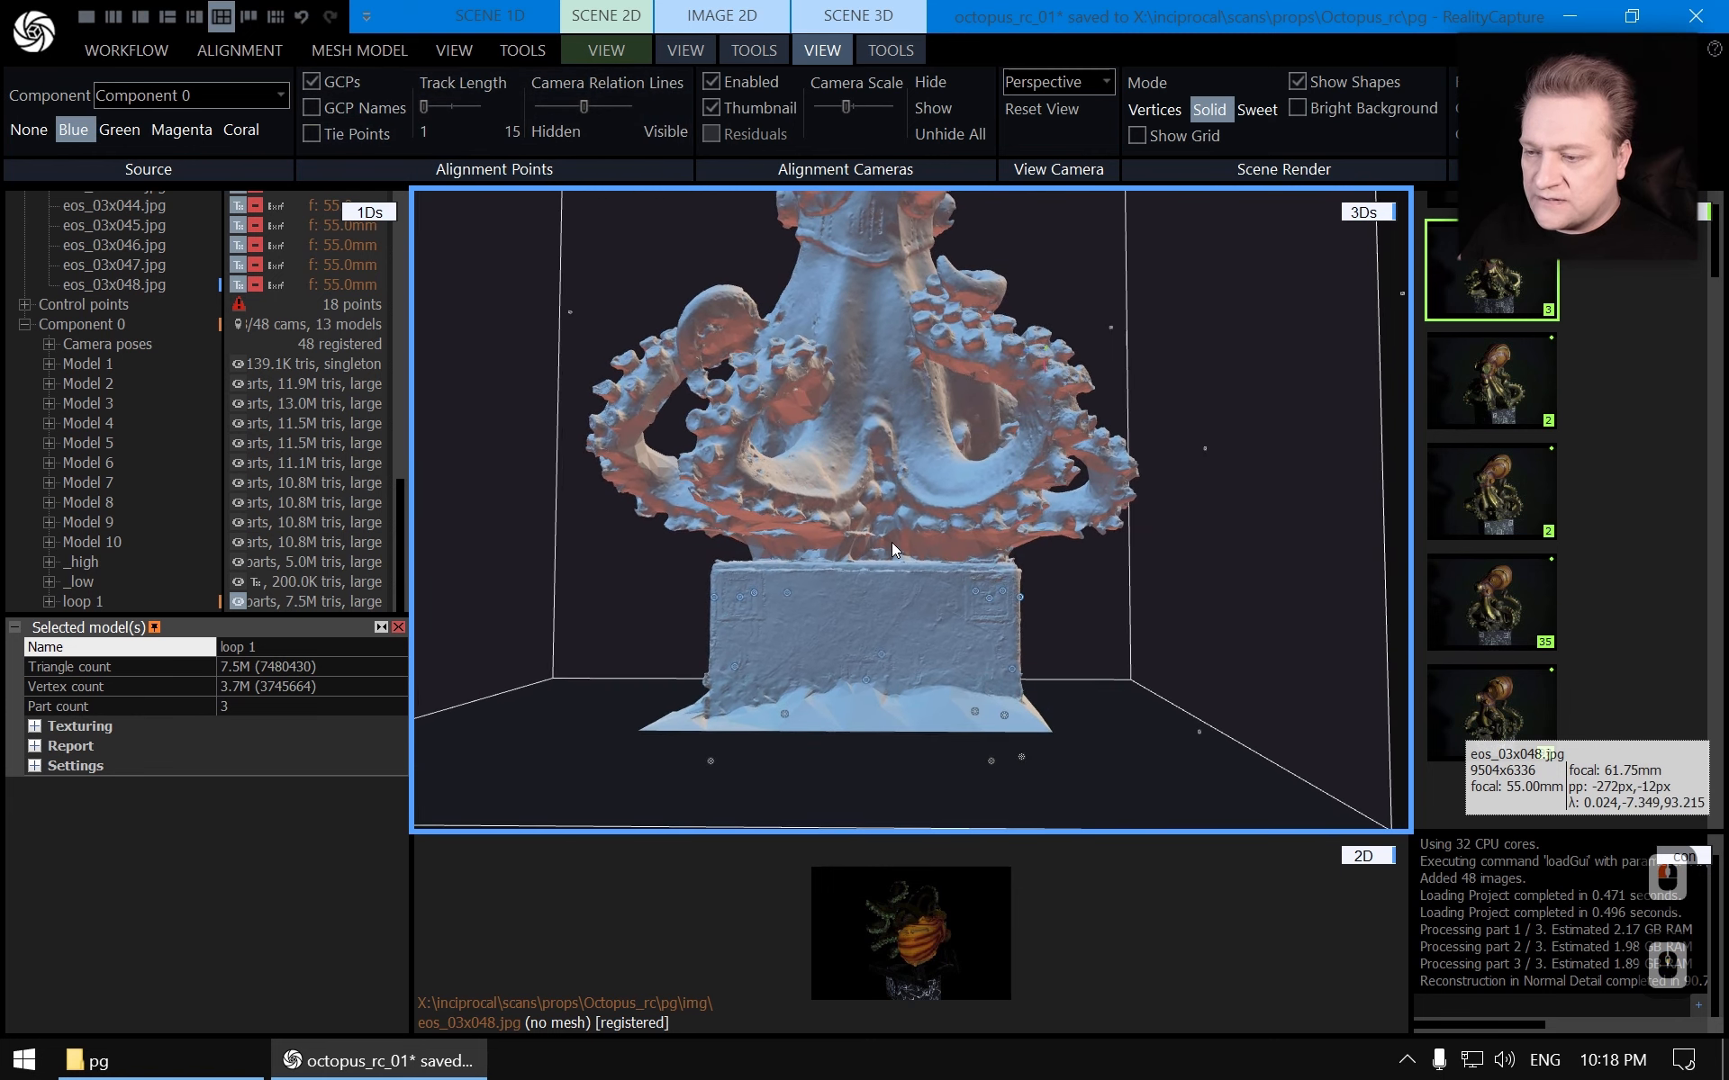
{"action": "scroll", "coordinate": [895, 540], "scroll_direction": "down", "scroll_amount": 2}
{"action": "left_click", "coordinate": [890, 50]}
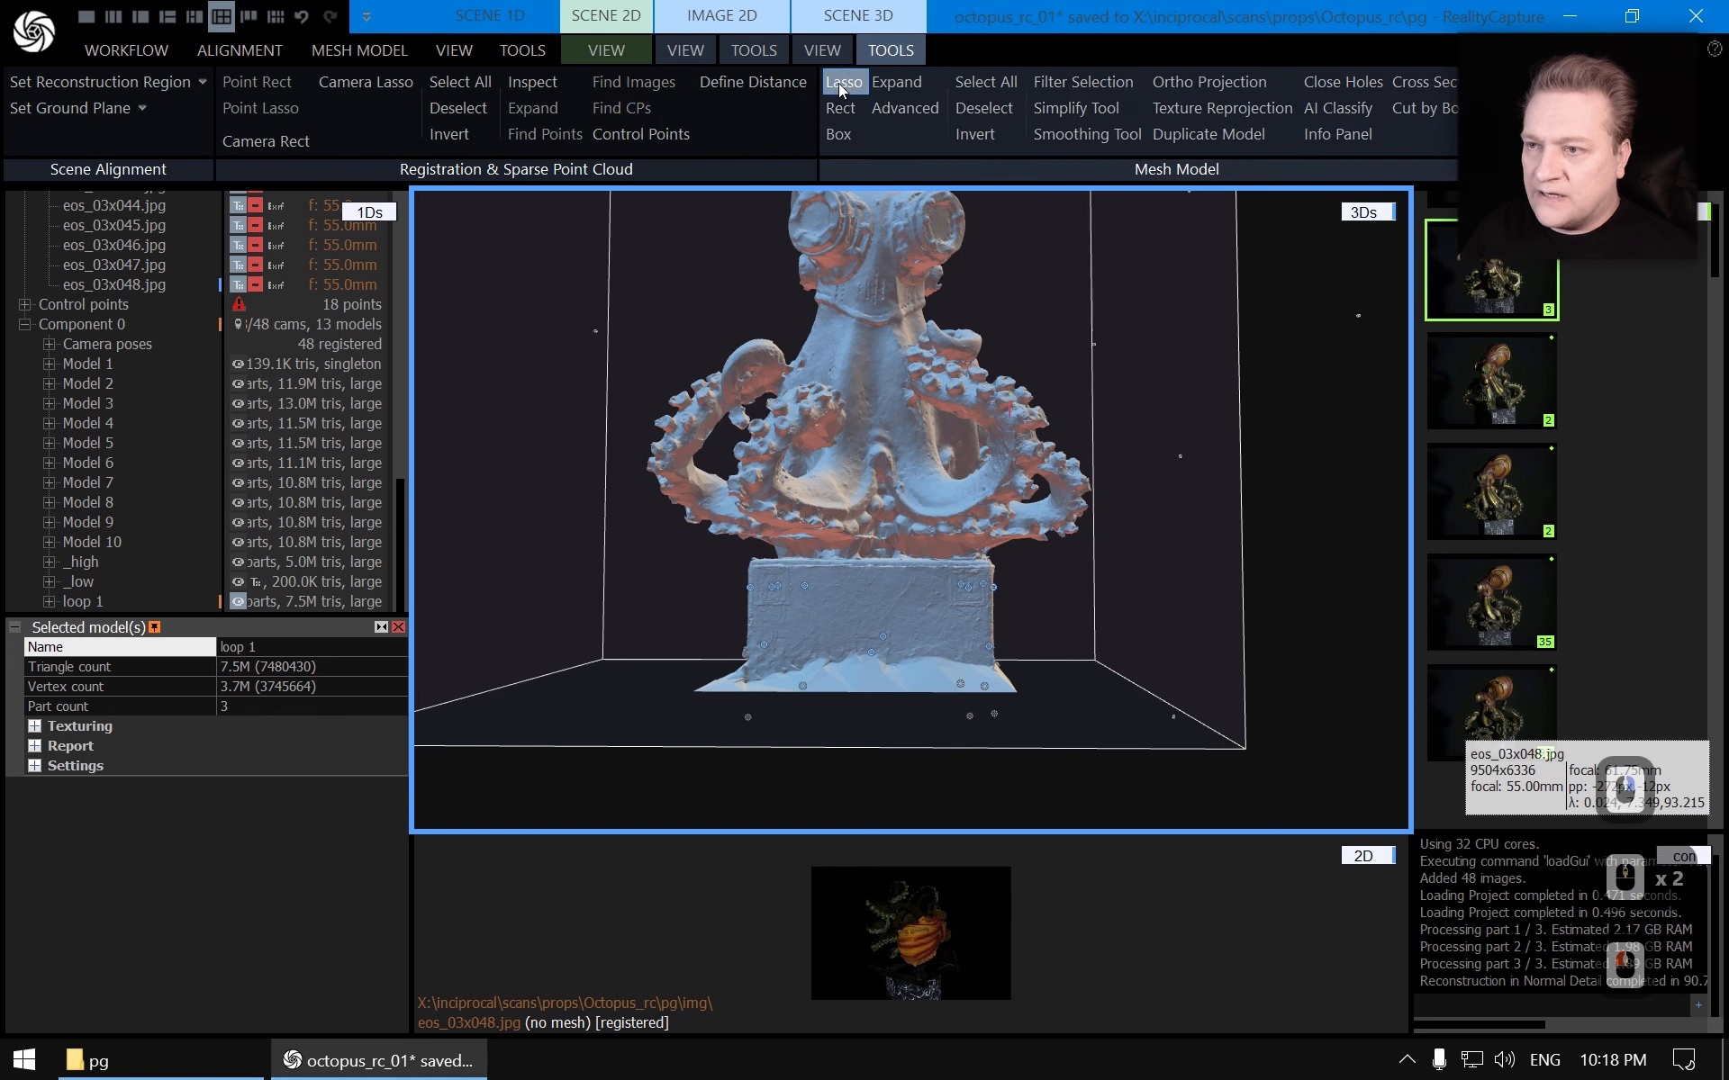
{"action": "left_click", "coordinate": [843, 82]}
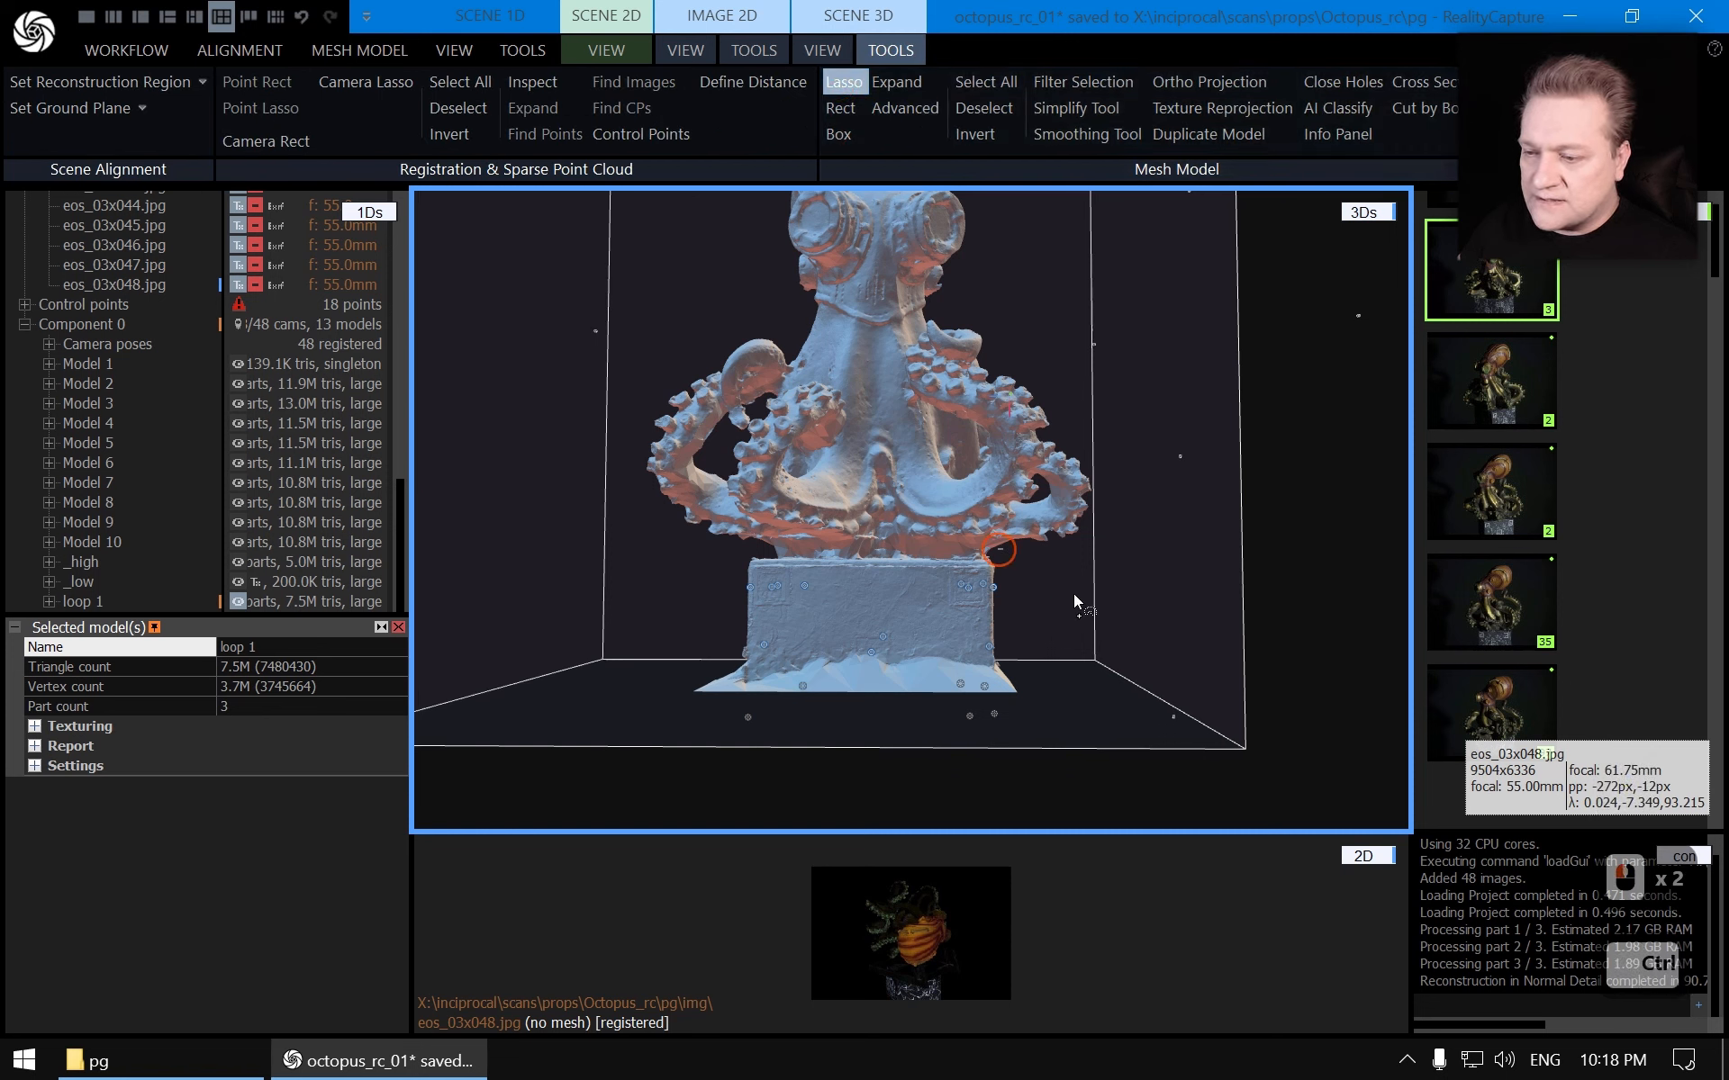
{"action": "mouse_move", "coordinate": [1076, 601]}
{"action": "left_mouse_down"}
{"action": "mouse_move", "coordinate": [936, 784]}
{"action": "mouse_move", "coordinate": [618, 657]}
{"action": "mouse_move", "coordinate": [666, 569]}
{"action": "mouse_move", "coordinate": [718, 548]}
{"action": "left_mouse_up"}
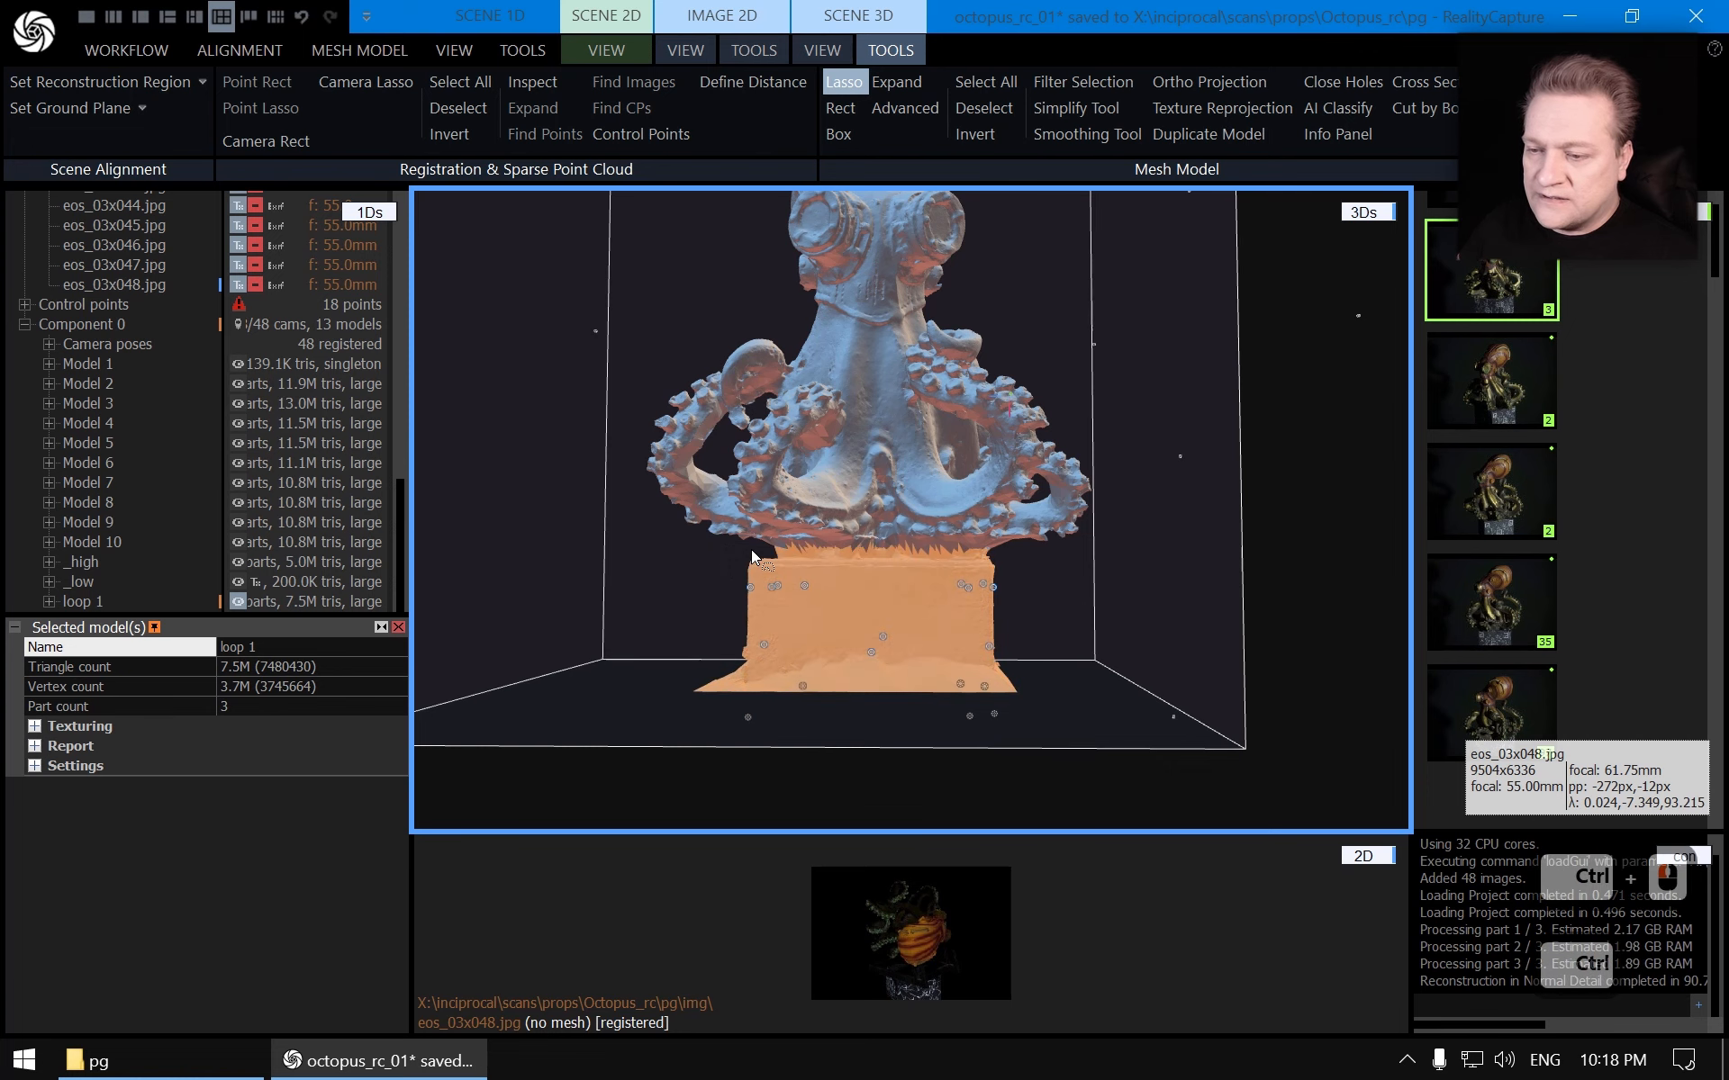
{"action": "key", "text": "Escape"}
{"action": "mouse_move", "coordinate": [775, 487]}
{"action": "left_mouse_down"}
{"action": "mouse_move", "coordinate": [872, 456]}
{"action": "mouse_move", "coordinate": [864, 473]}
{"action": "mouse_move", "coordinate": [1089, 498]}
{"action": "mouse_move", "coordinate": [1203, 455]}
{"action": "mouse_move", "coordinate": [1235, 515]}
{"action": "mouse_move", "coordinate": [913, 566]}
{"action": "mouse_move", "coordinate": [946, 522]}
{"action": "mouse_move", "coordinate": [970, 570]}
{"action": "left_mouse_up"}
Filter the selection to create a new model without the selected spike and pedestal triangles
{"action": "scroll", "coordinate": [858, 486], "scroll_direction": "down", "scroll_amount": 3}
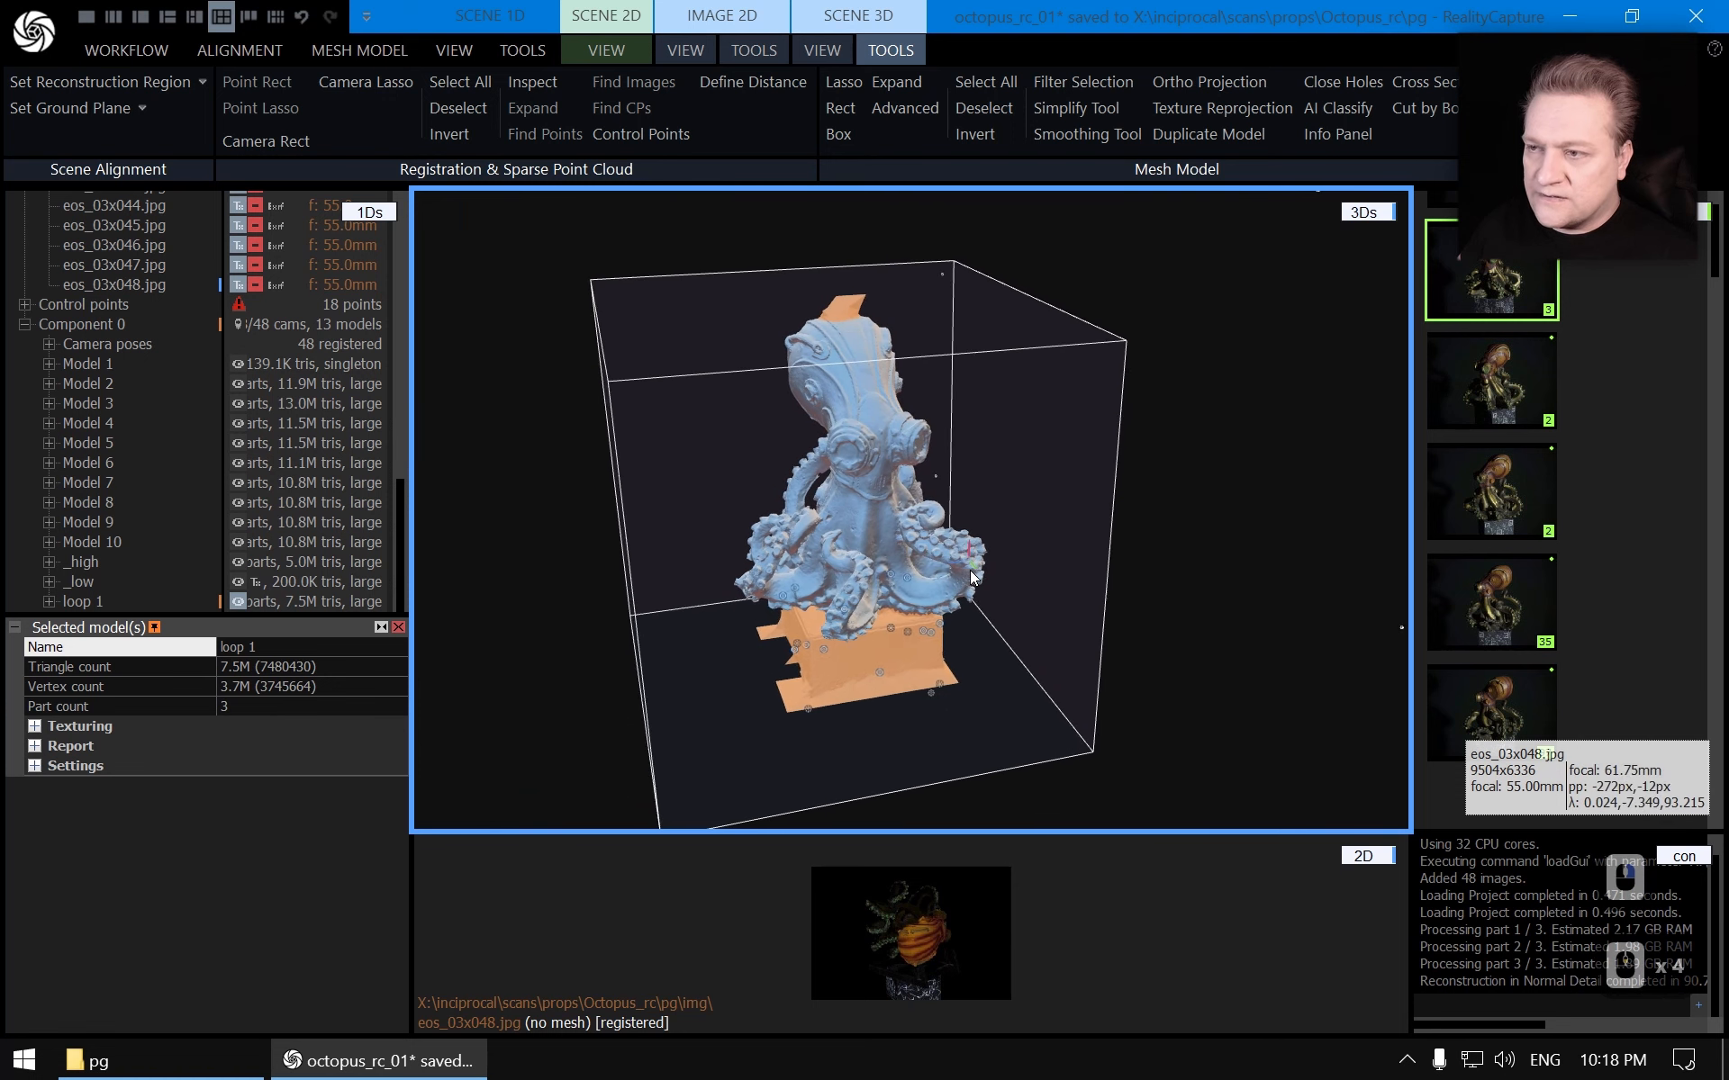
{"action": "left_click", "coordinate": [1051, 79]}
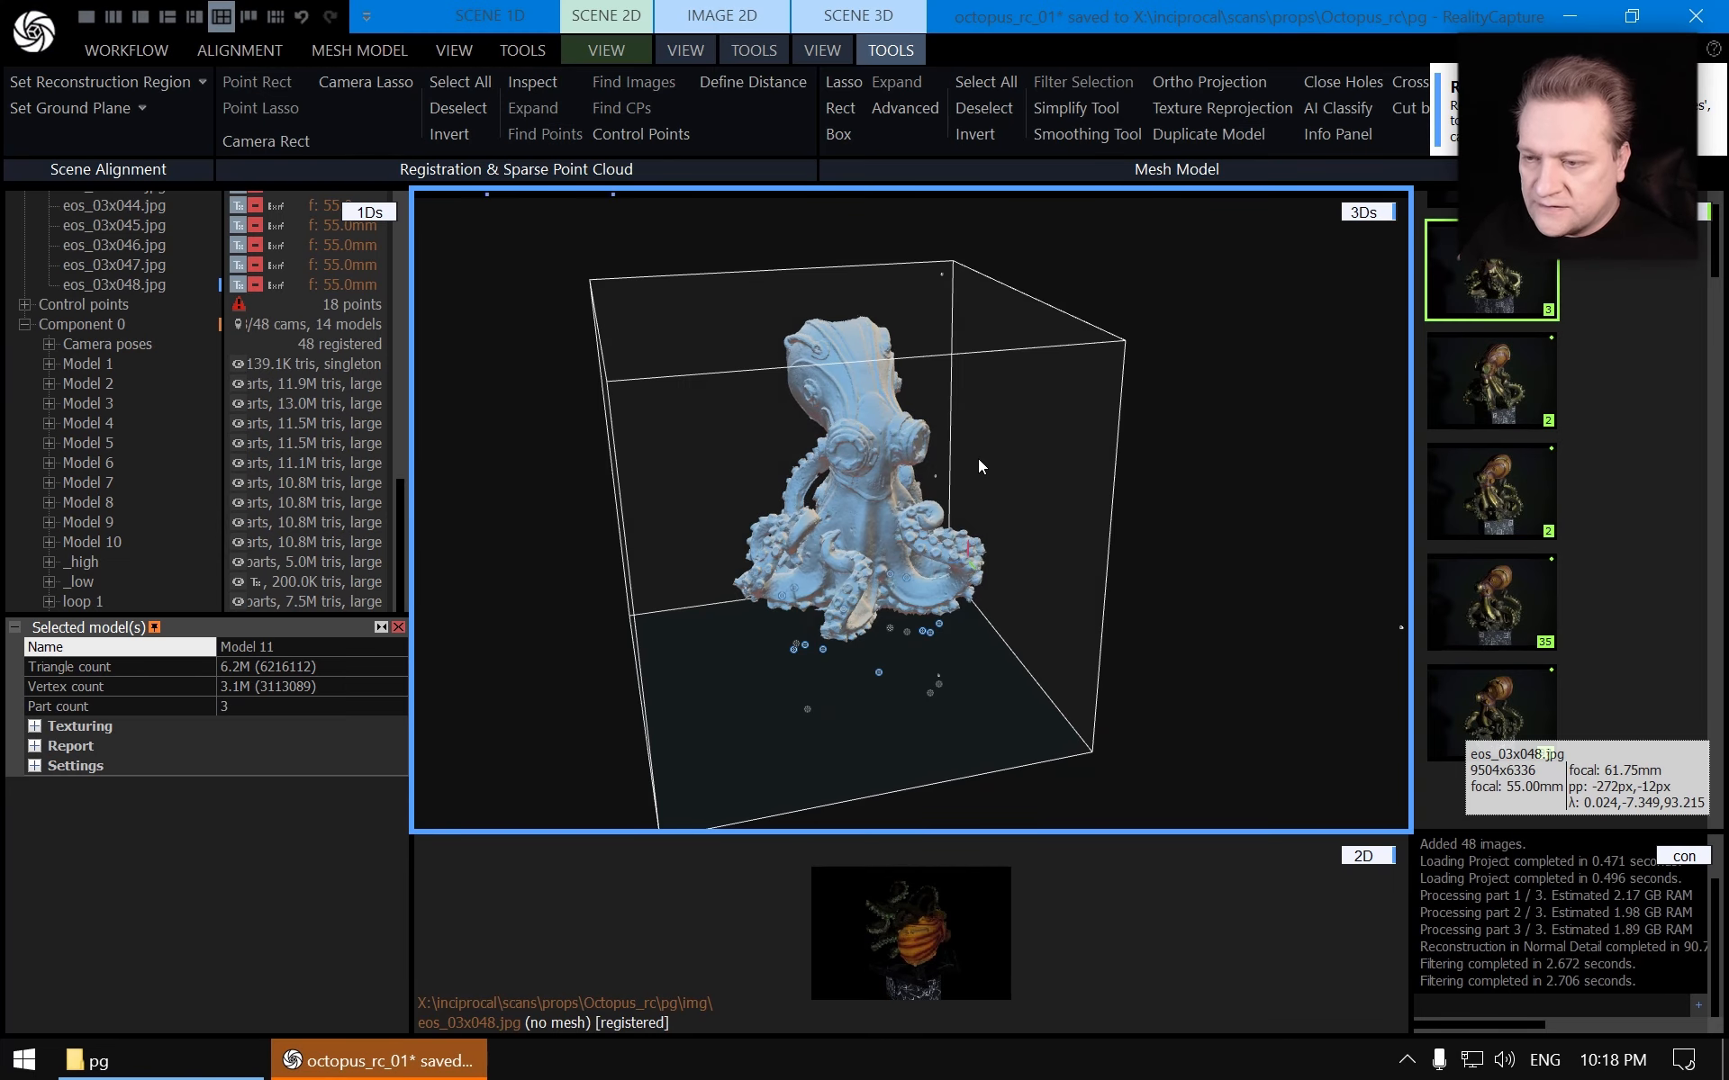
{"action": "scroll", "coordinate": [378, 495], "scroll_direction": "down", "scroll_amount": 10}
{"action": "mouse_move", "coordinate": [205, 602]}
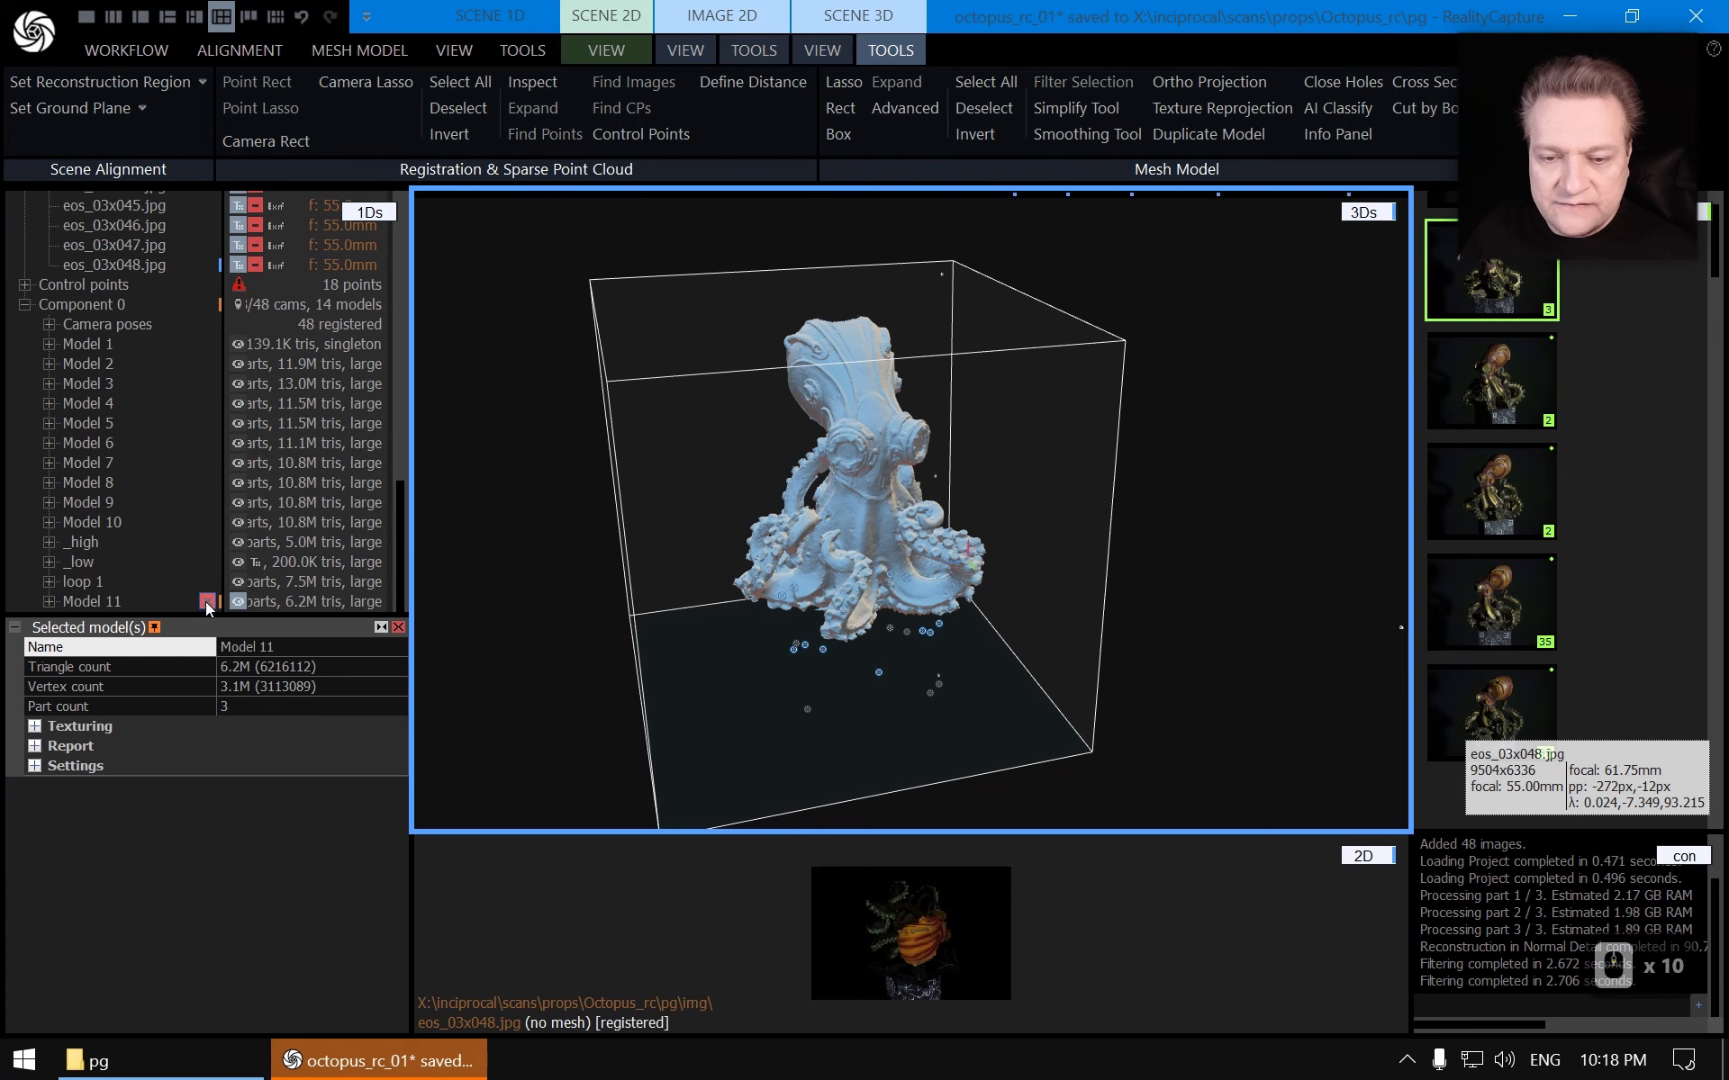
Delete the old loop 1 model and rename Model 11 as loop 1
{"action": "left_click", "coordinate": [108, 602]}
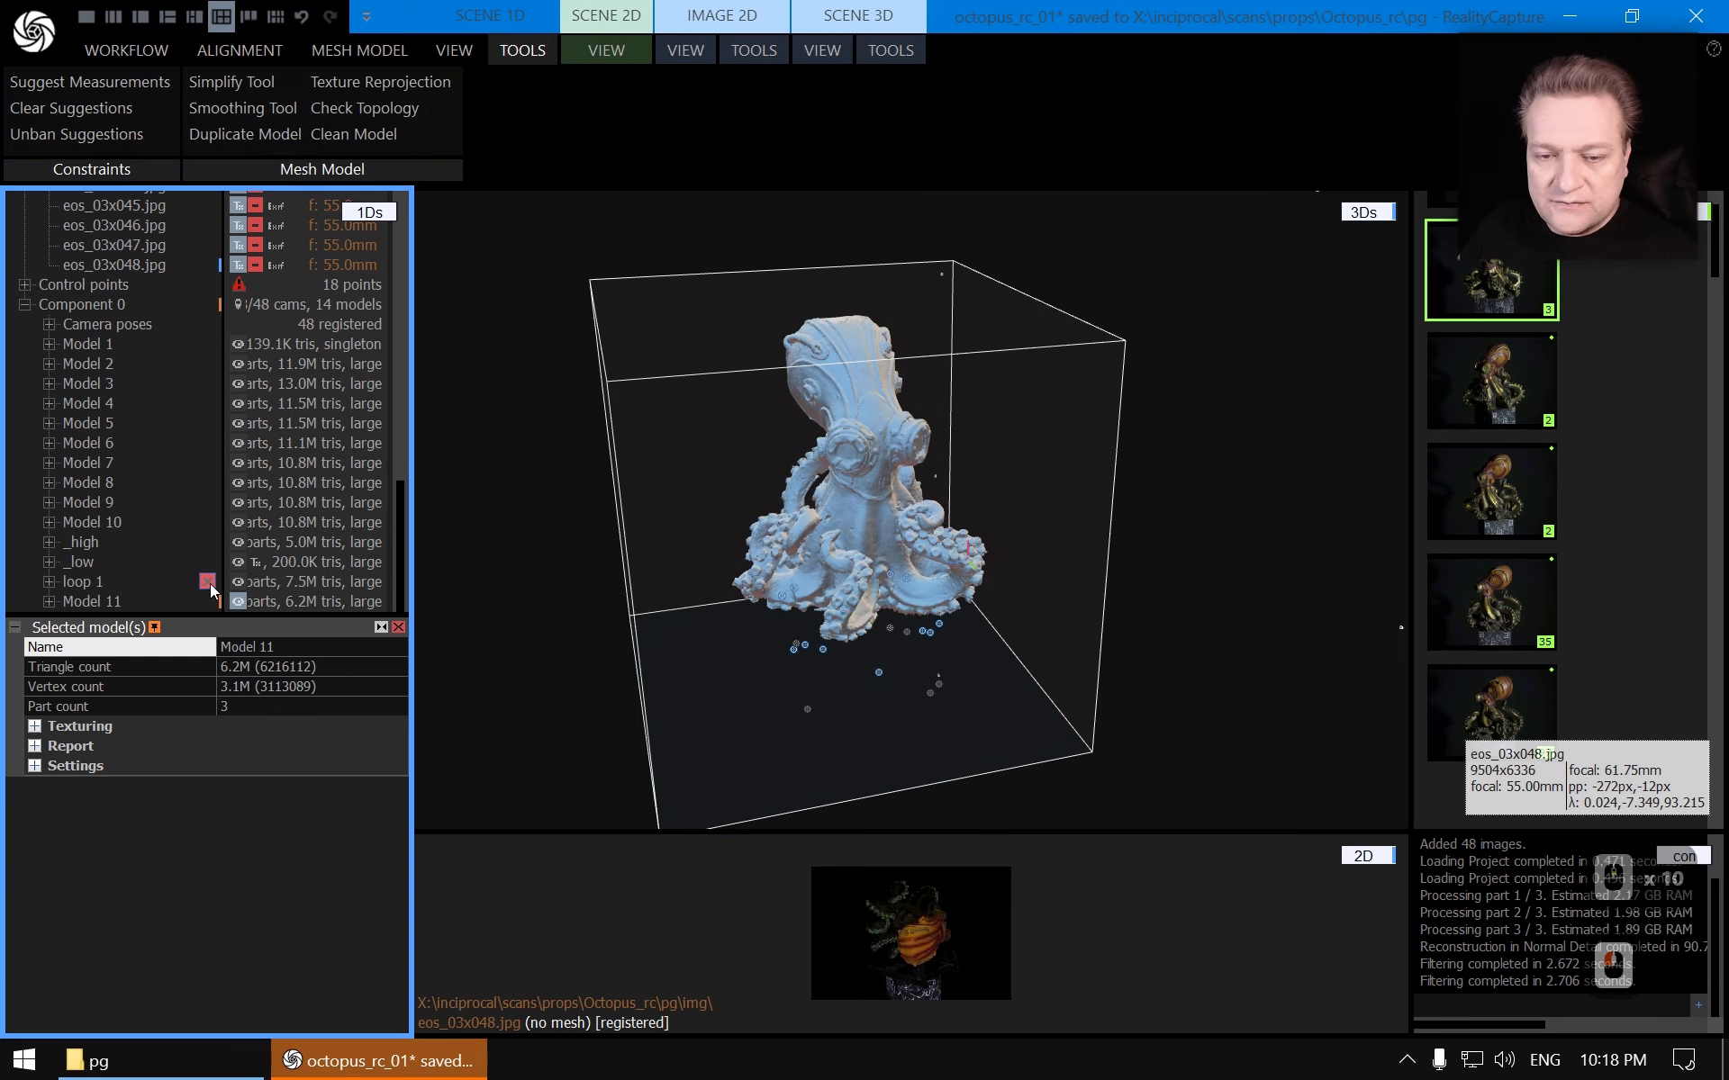
{"action": "left_click", "coordinate": [208, 582]}
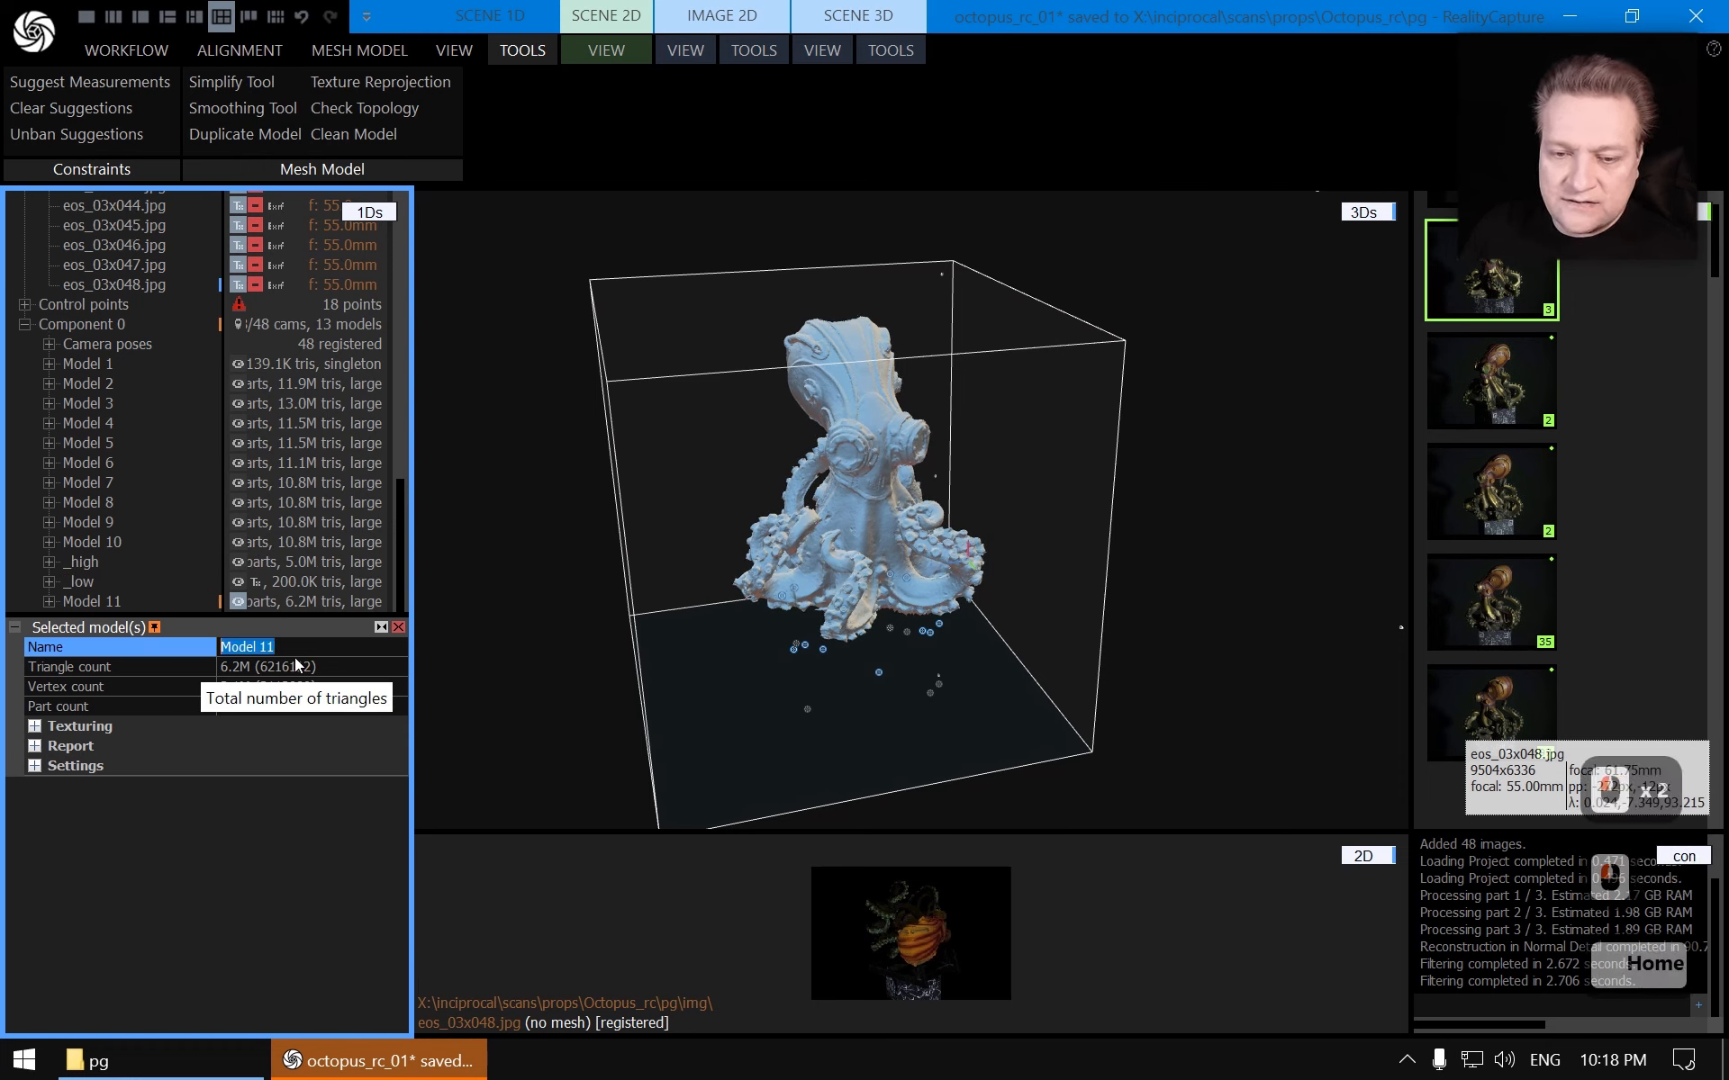
{"action": "key", "text": "shift+Home"}
{"action": "type", "text": "loop 1"}
{"action": "key", "text": "Return"}
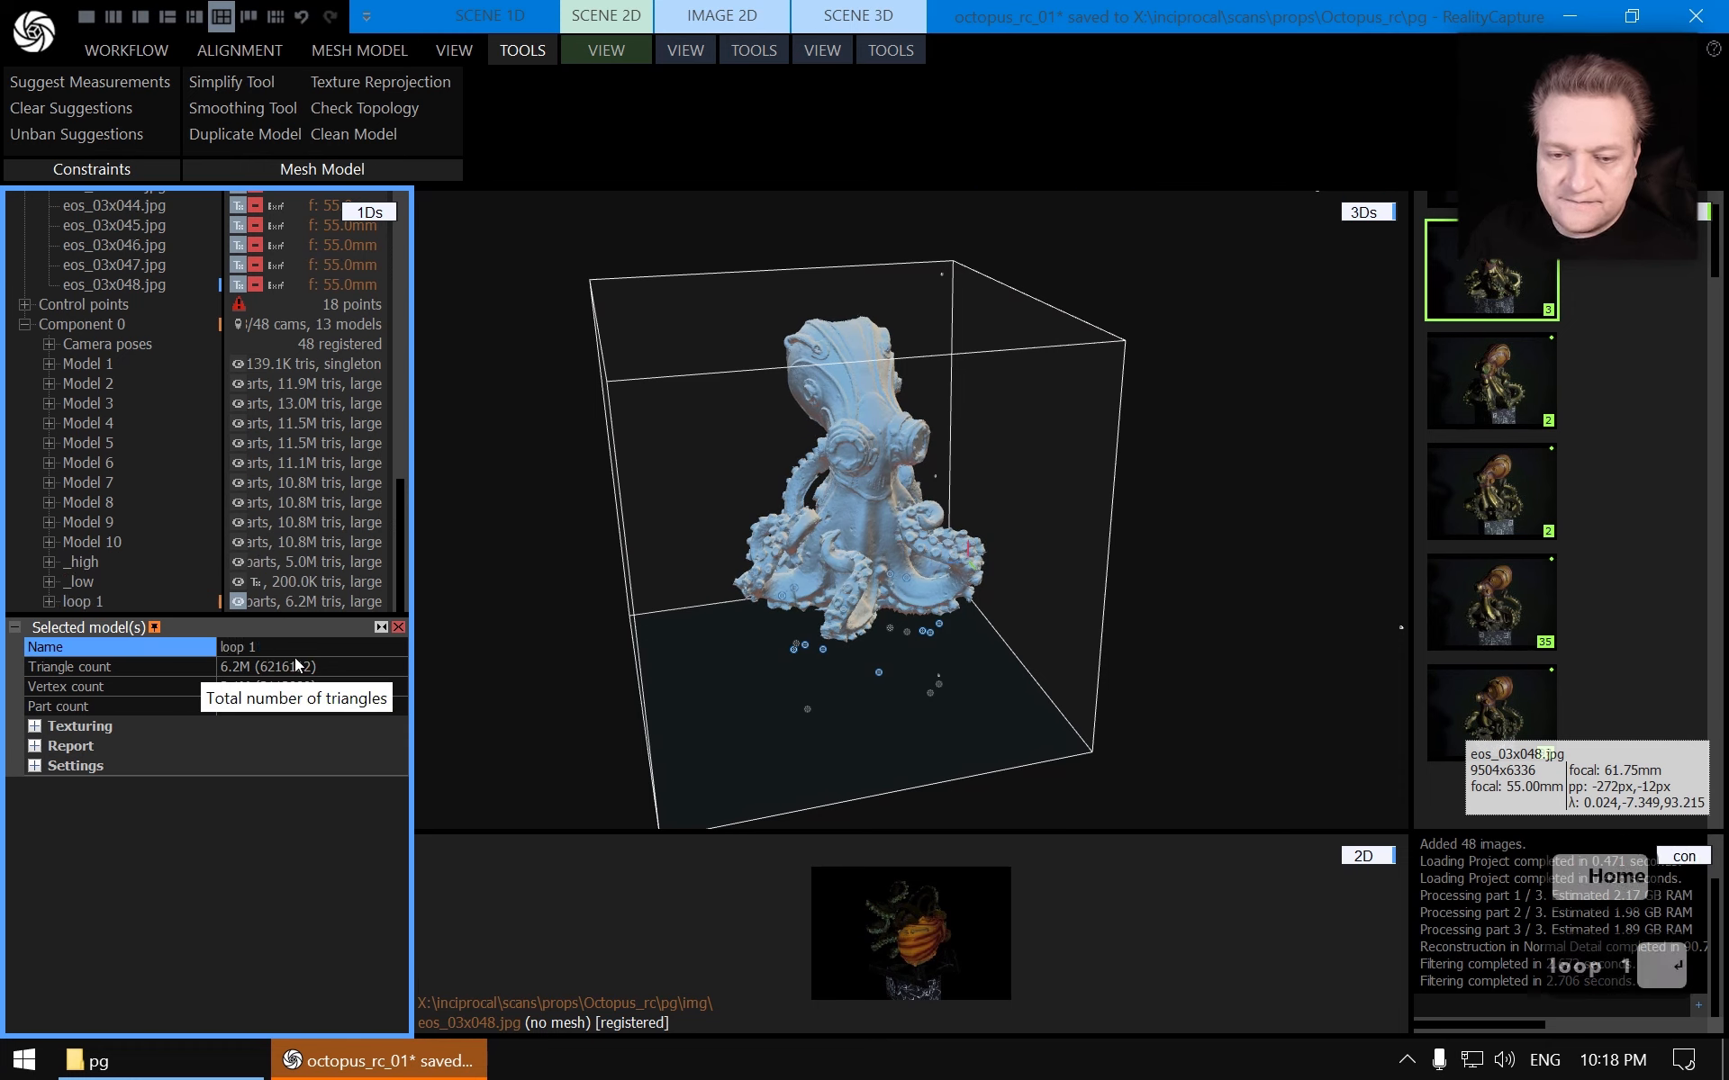
Select the first 16 images, eos_01x001 through eos_01x016, in the image list
{"action": "left_click", "coordinate": [880, 52]}
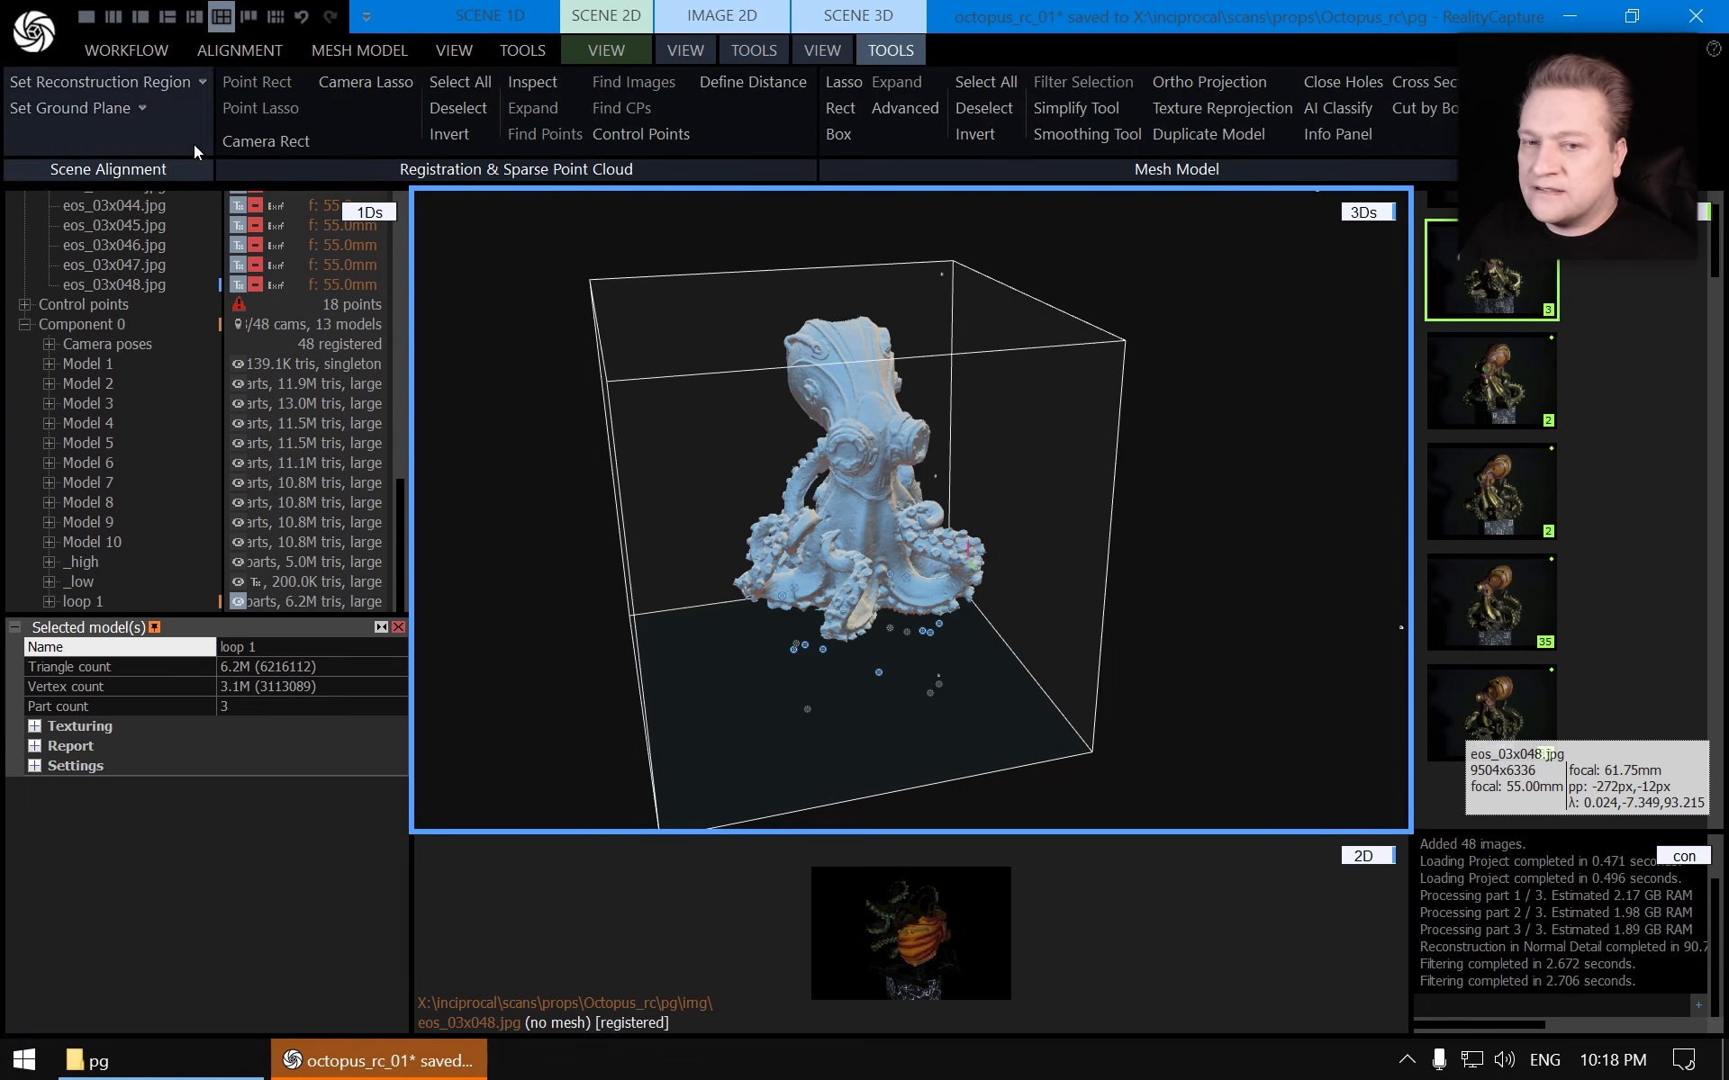
{"action": "scroll", "coordinate": [170, 315], "scroll_direction": "up", "scroll_amount": 10}
{"action": "left_click", "coordinate": [153, 260]}
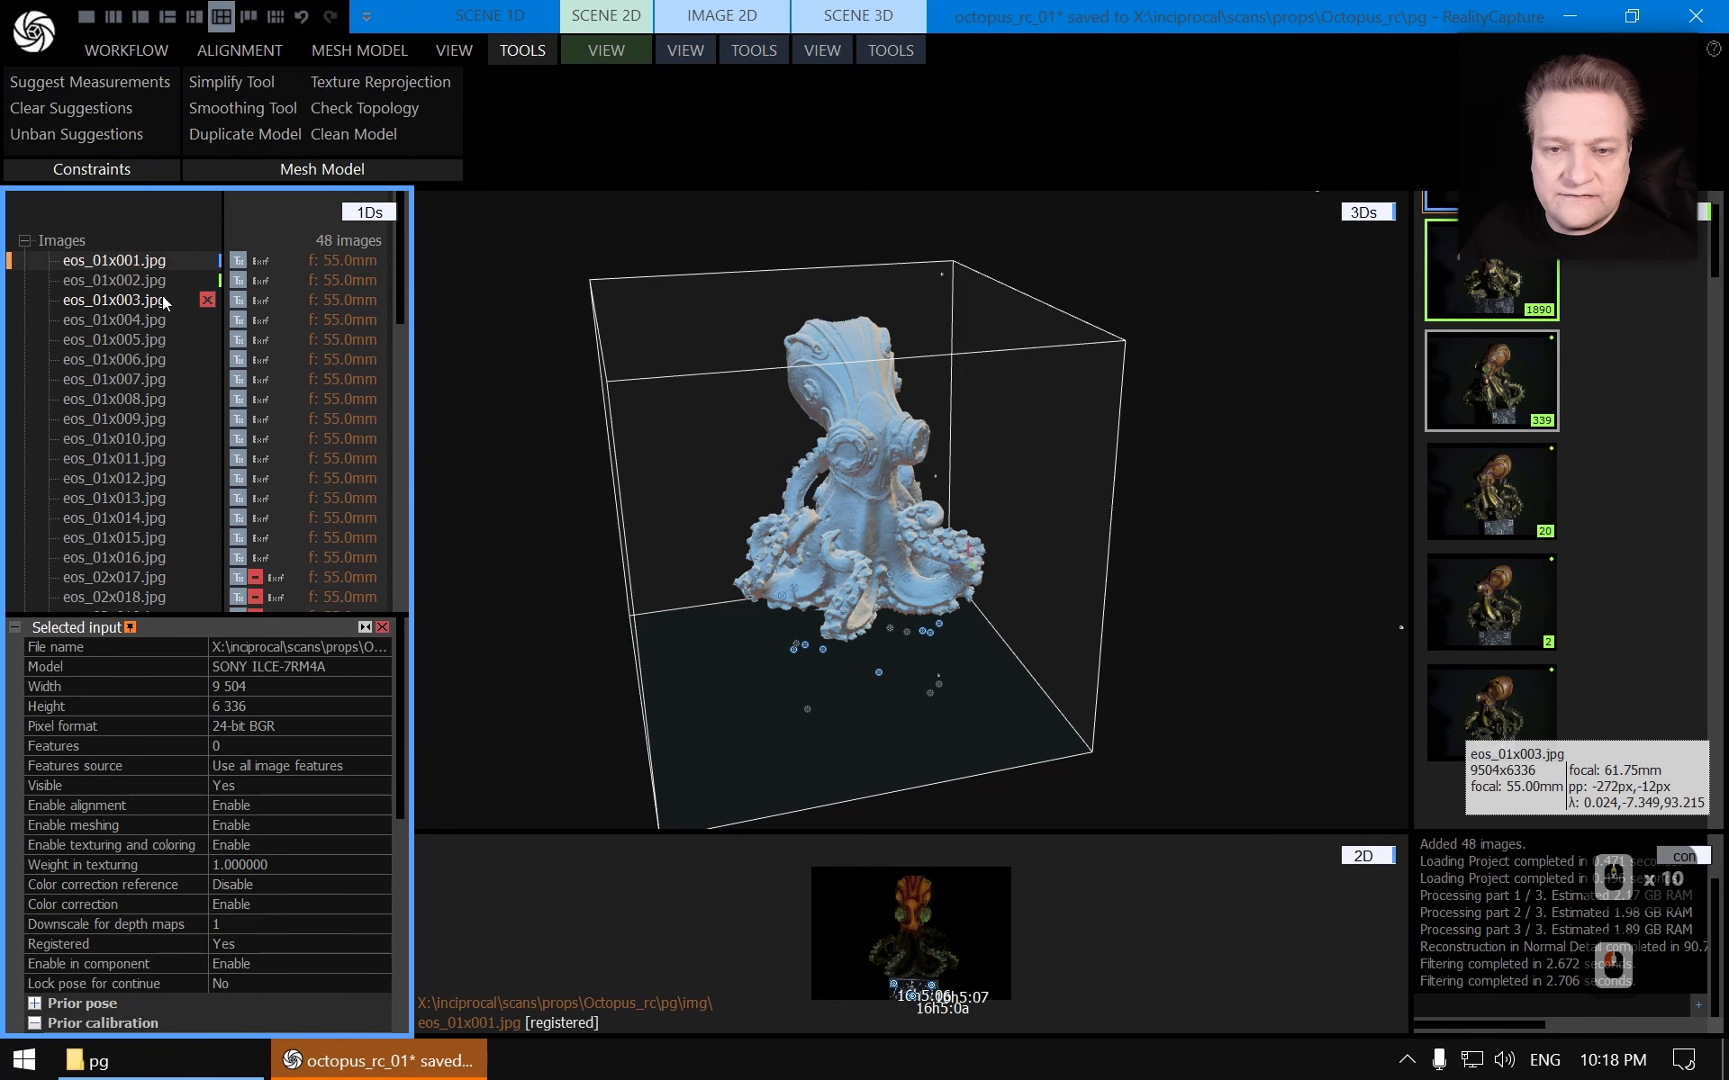
{"action": "scroll", "coordinate": [162, 297], "scroll_direction": "down", "scroll_amount": 2}
{"action": "left_click", "coordinate": [148, 341], "text": "shift"}
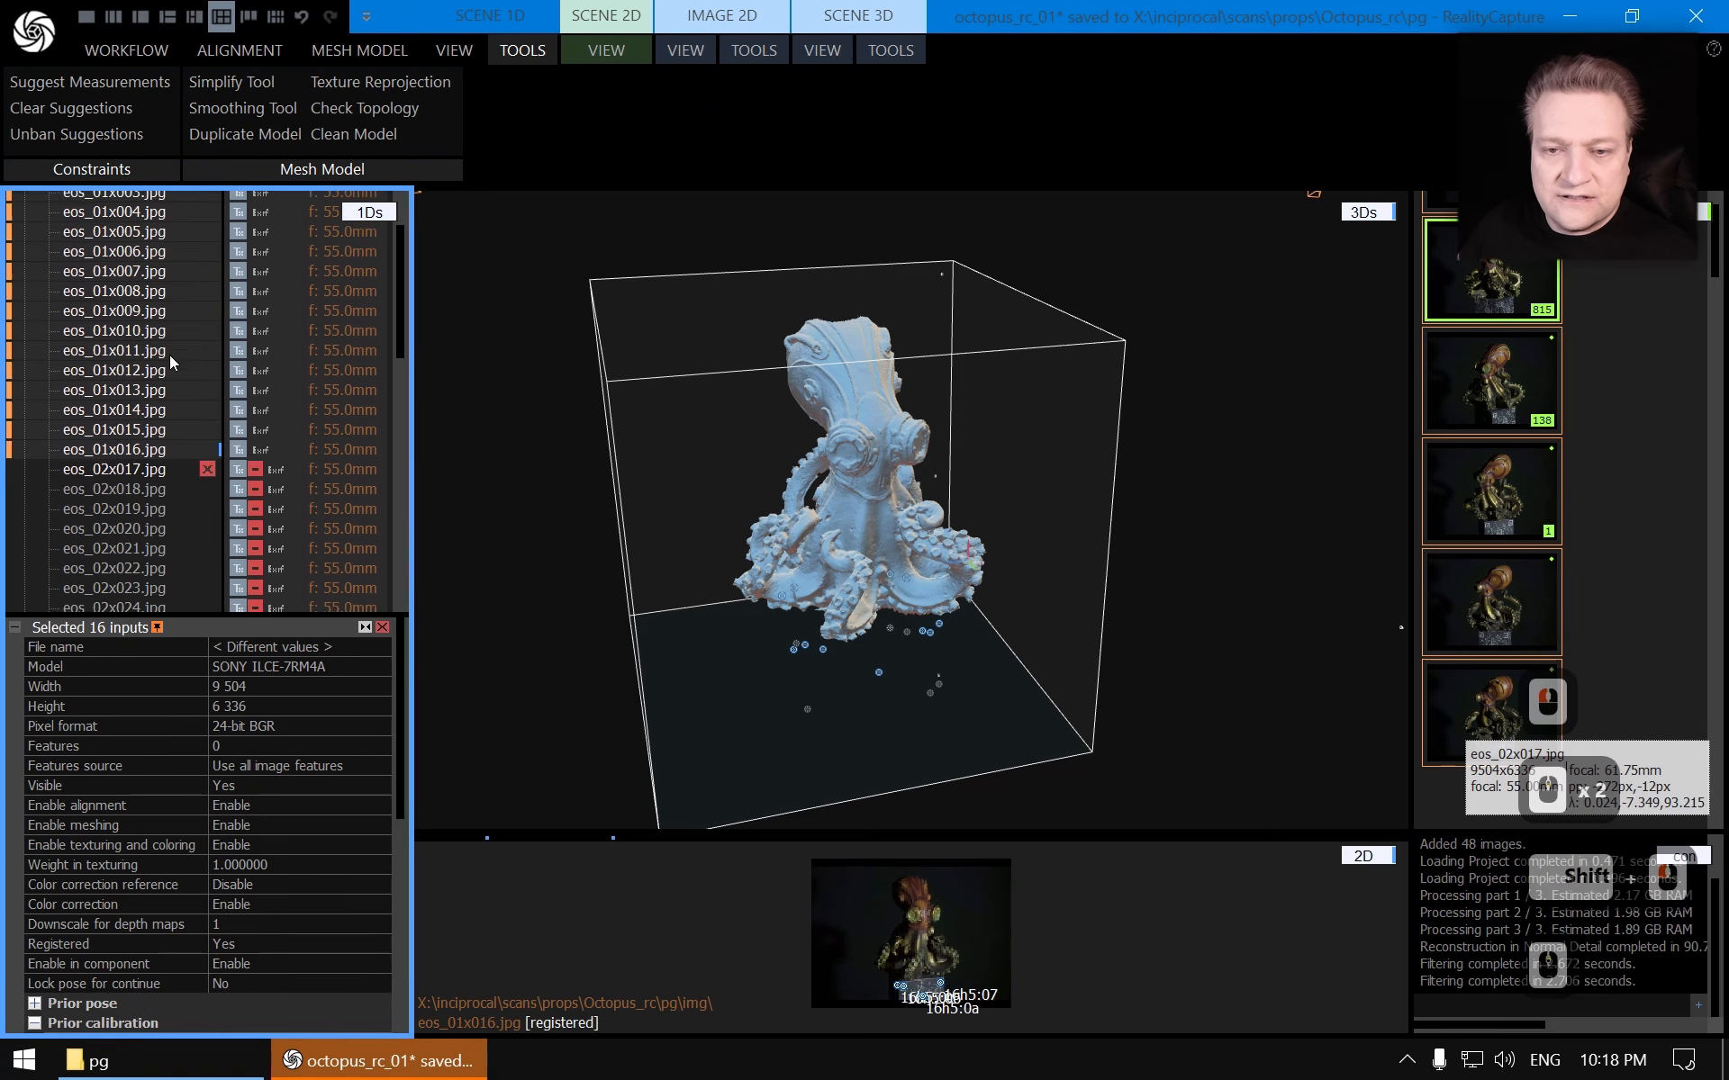
{"action": "scroll", "coordinate": [169, 355], "scroll_direction": "up", "scroll_amount": 3}
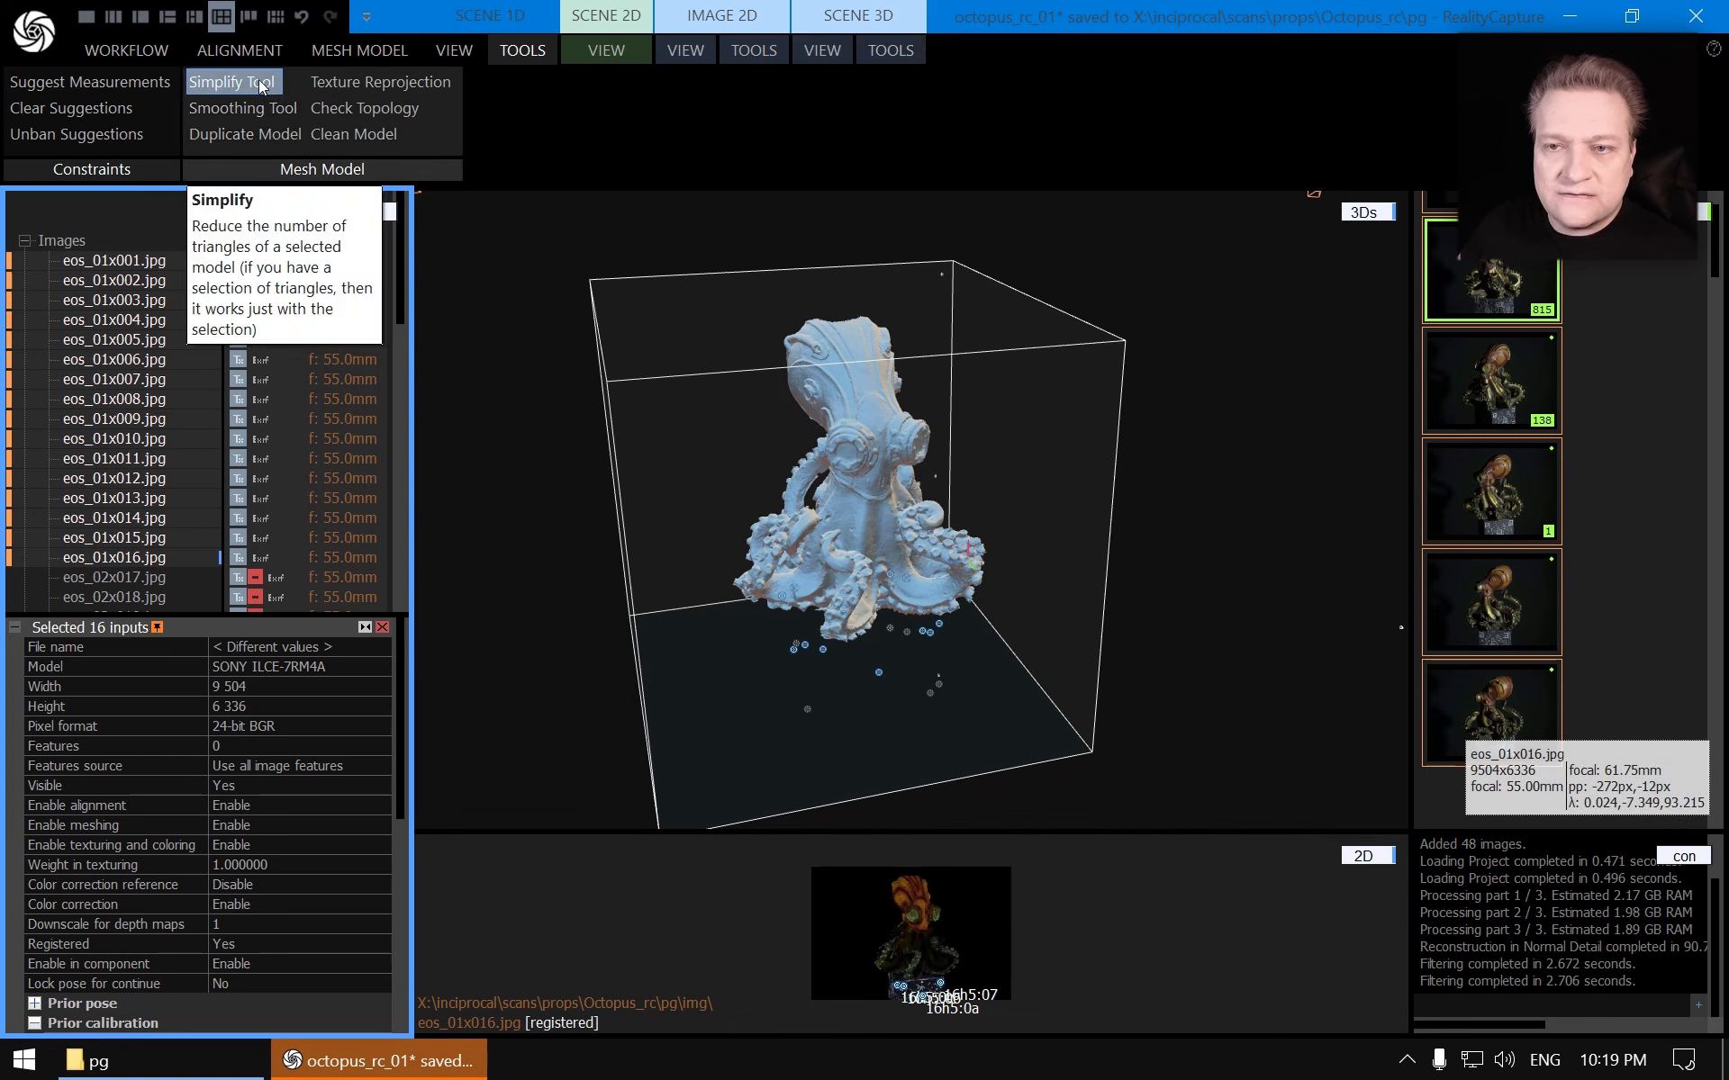
Export depth maps and masks for the selected images into the project's img folder
{"action": "left_click", "coordinate": [907, 51]}
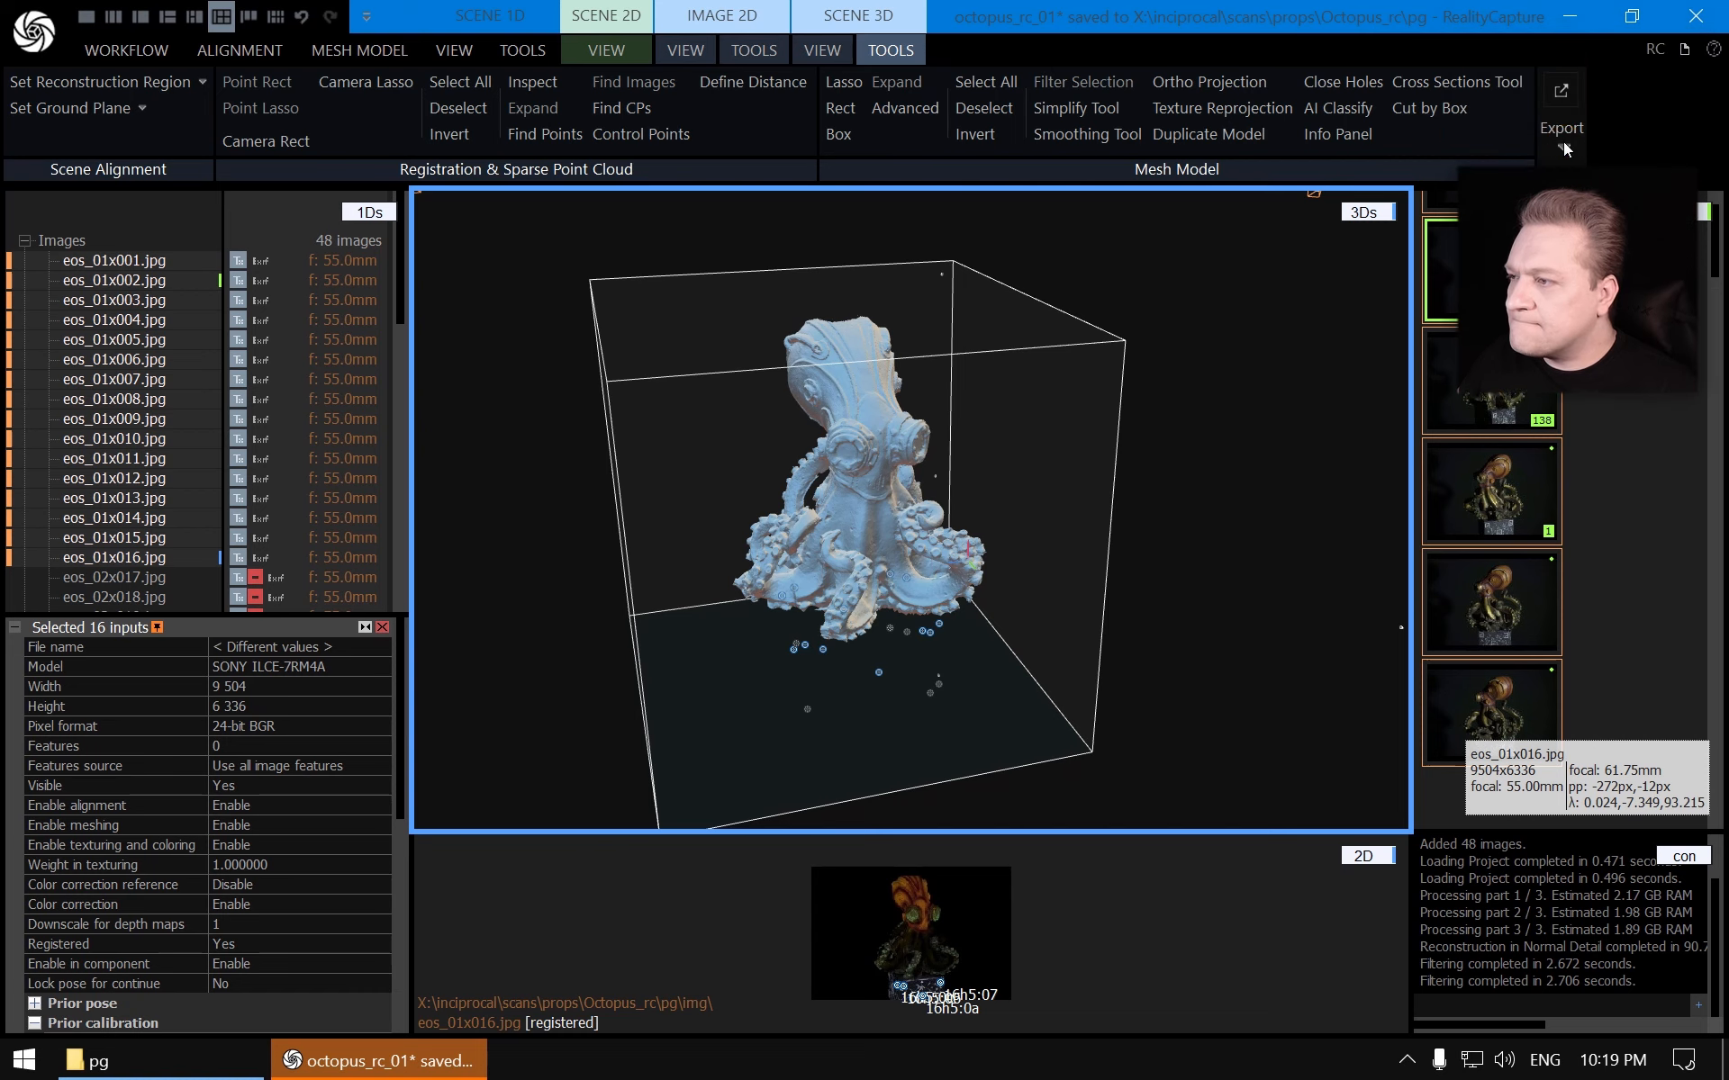
{"action": "left_click", "coordinate": [1563, 144]}
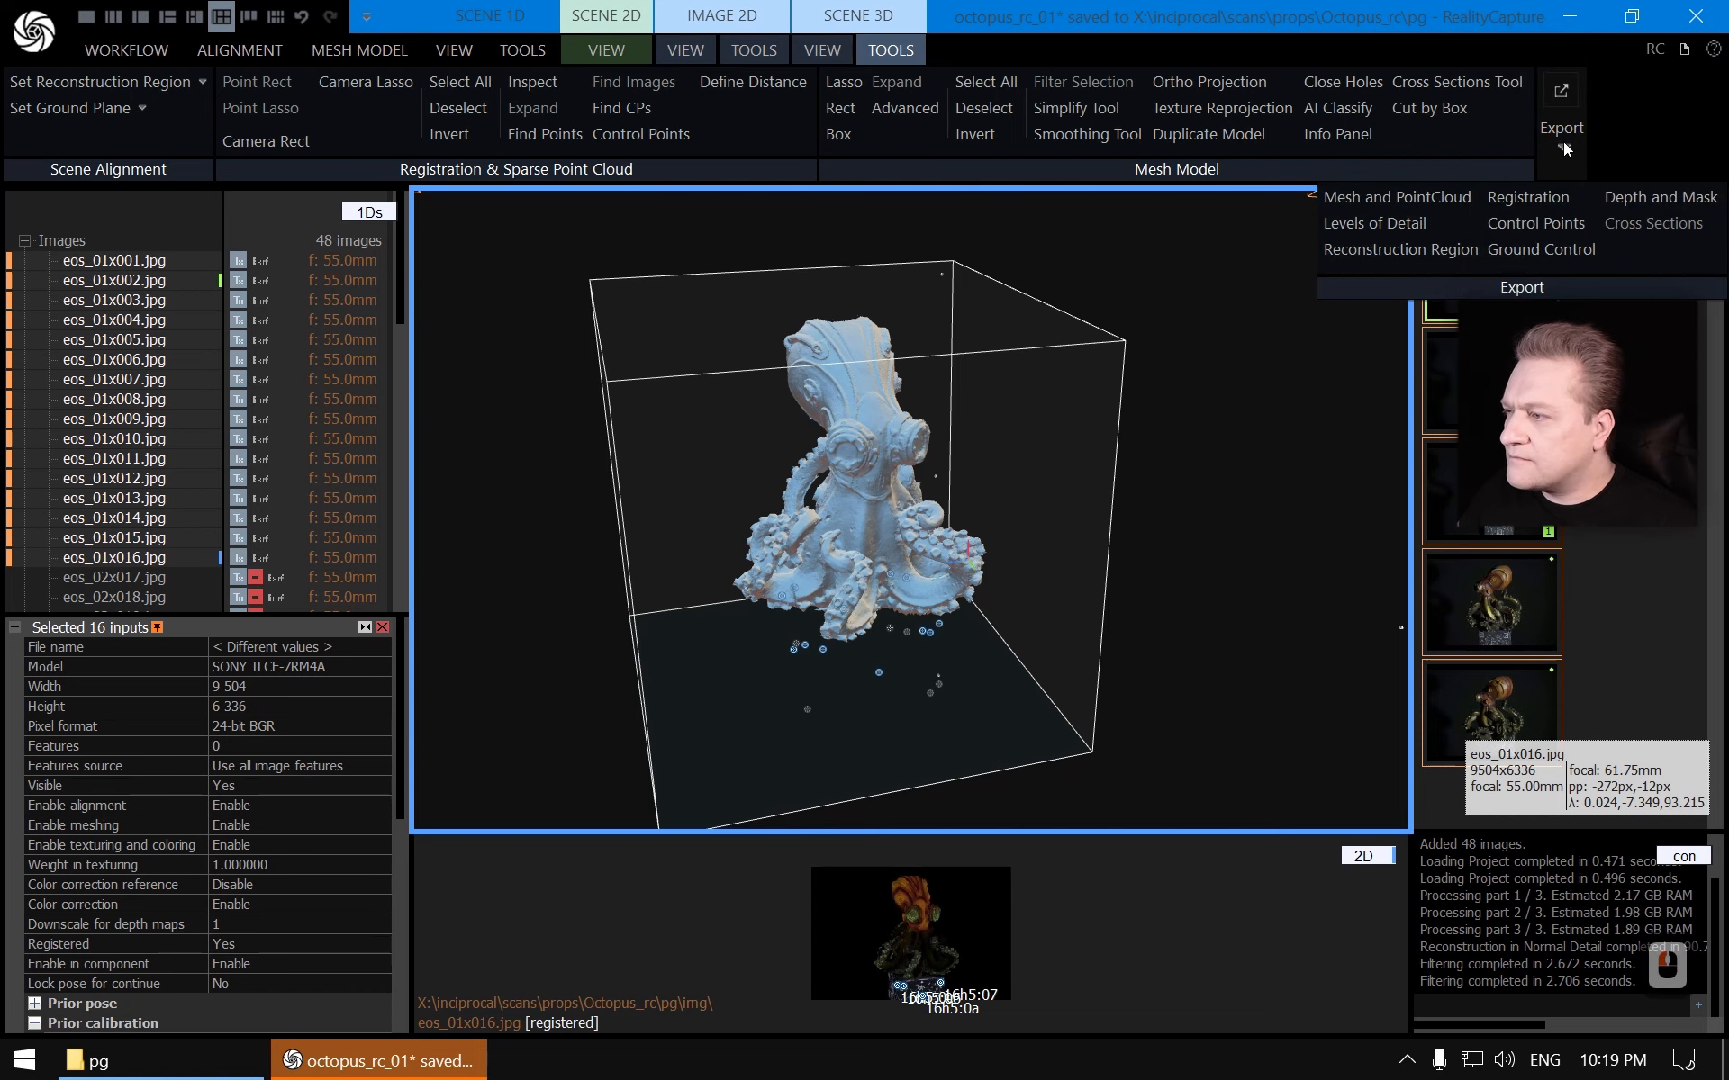
{"action": "left_click", "coordinate": [1644, 199]}
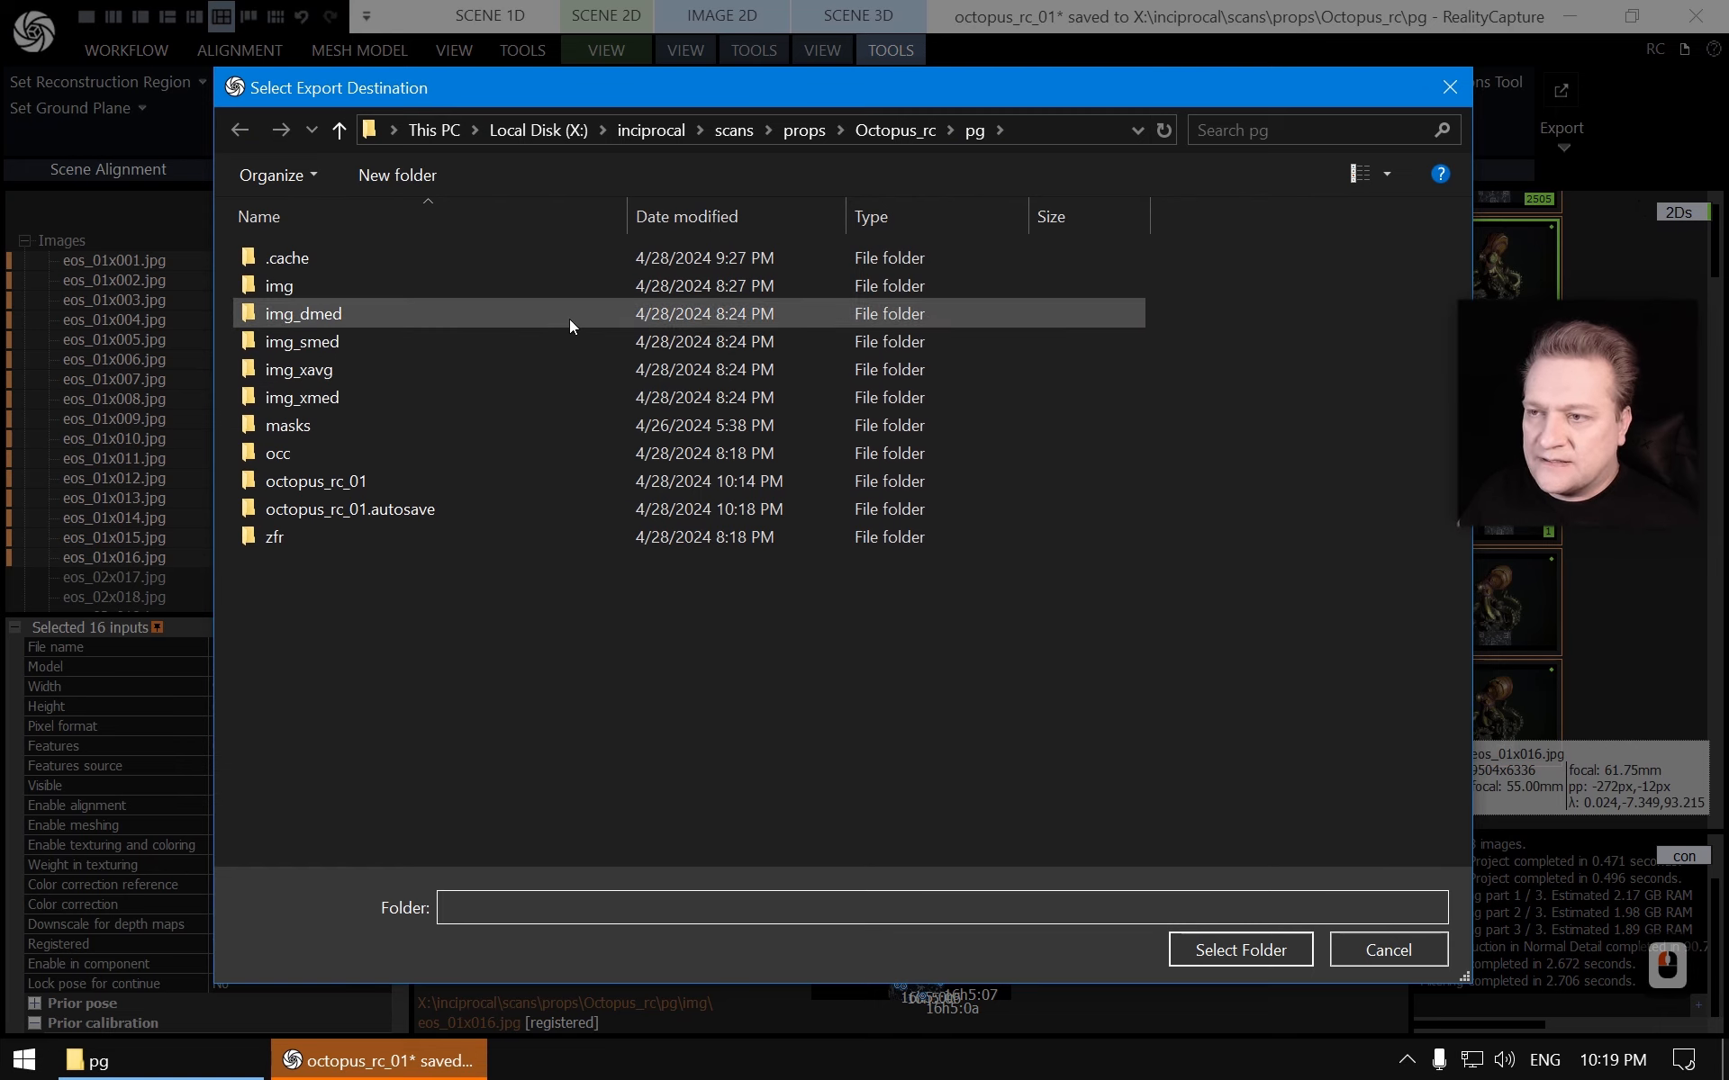
{"action": "left_click", "coordinate": [283, 287]}
{"action": "double_click", "coordinate": [283, 286]}
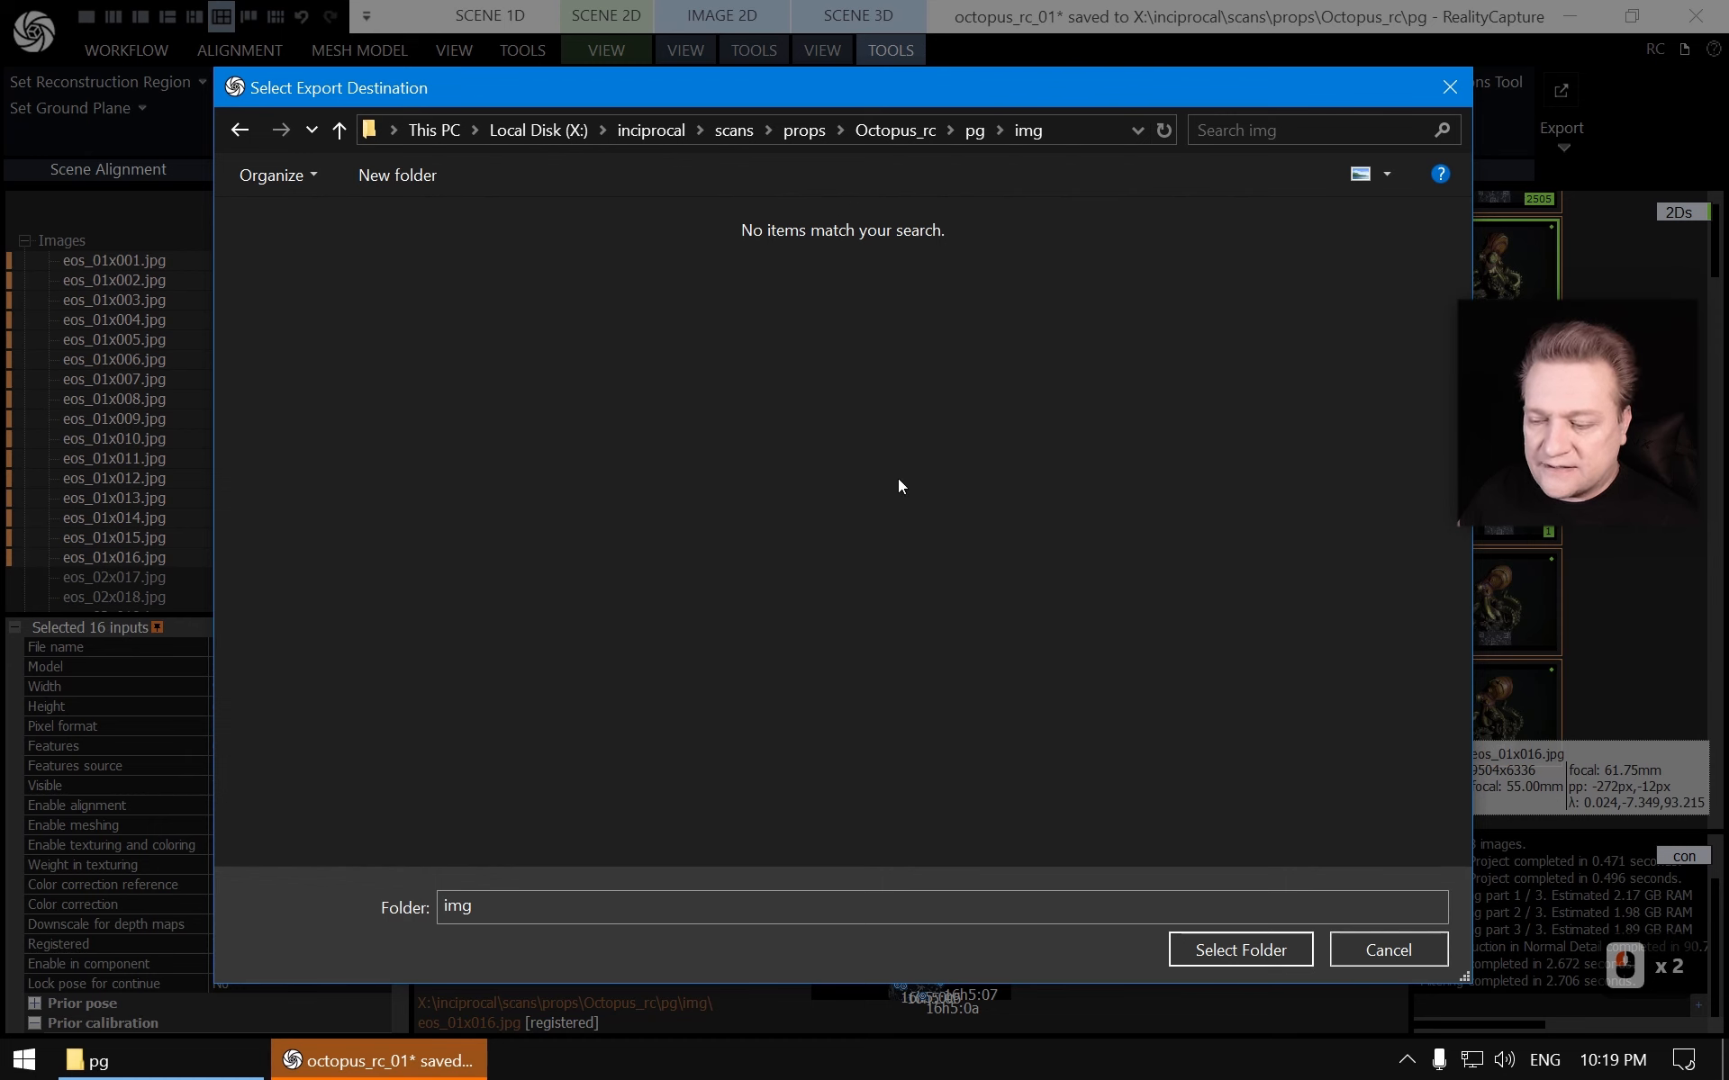
{"action": "left_click", "coordinate": [1251, 953]}
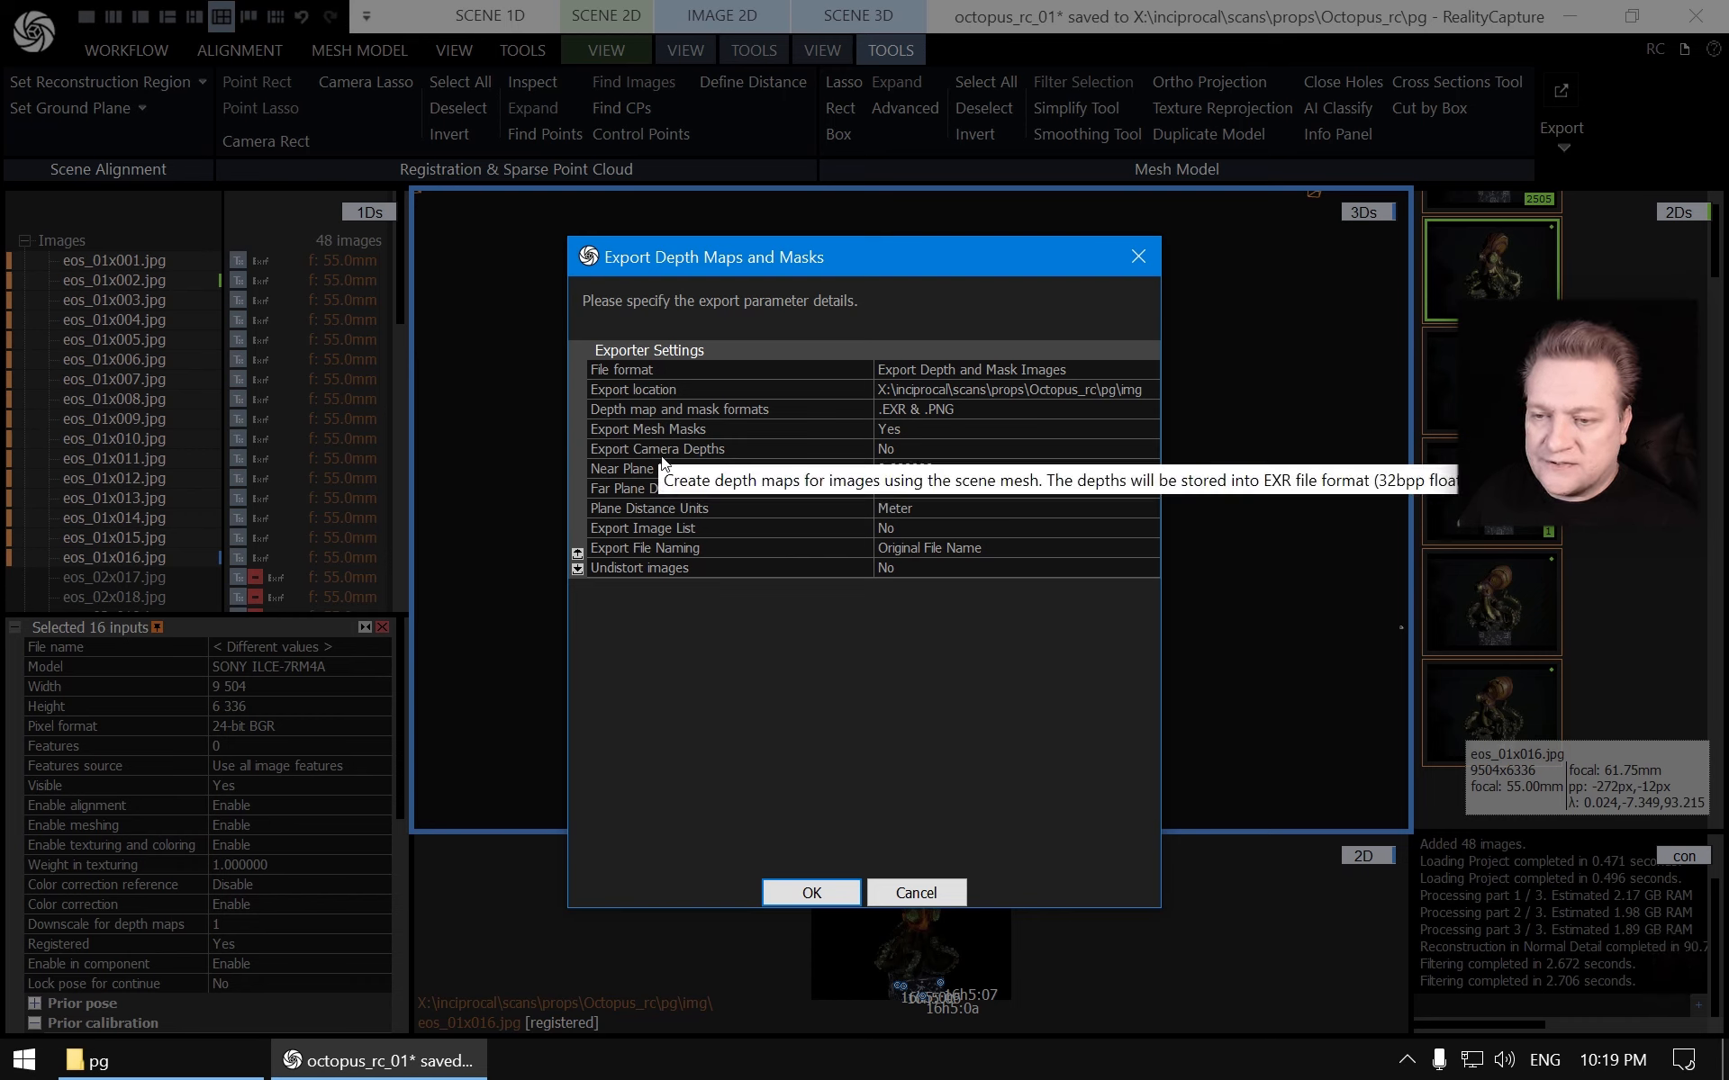
{"action": "left_click", "coordinate": [906, 450]}
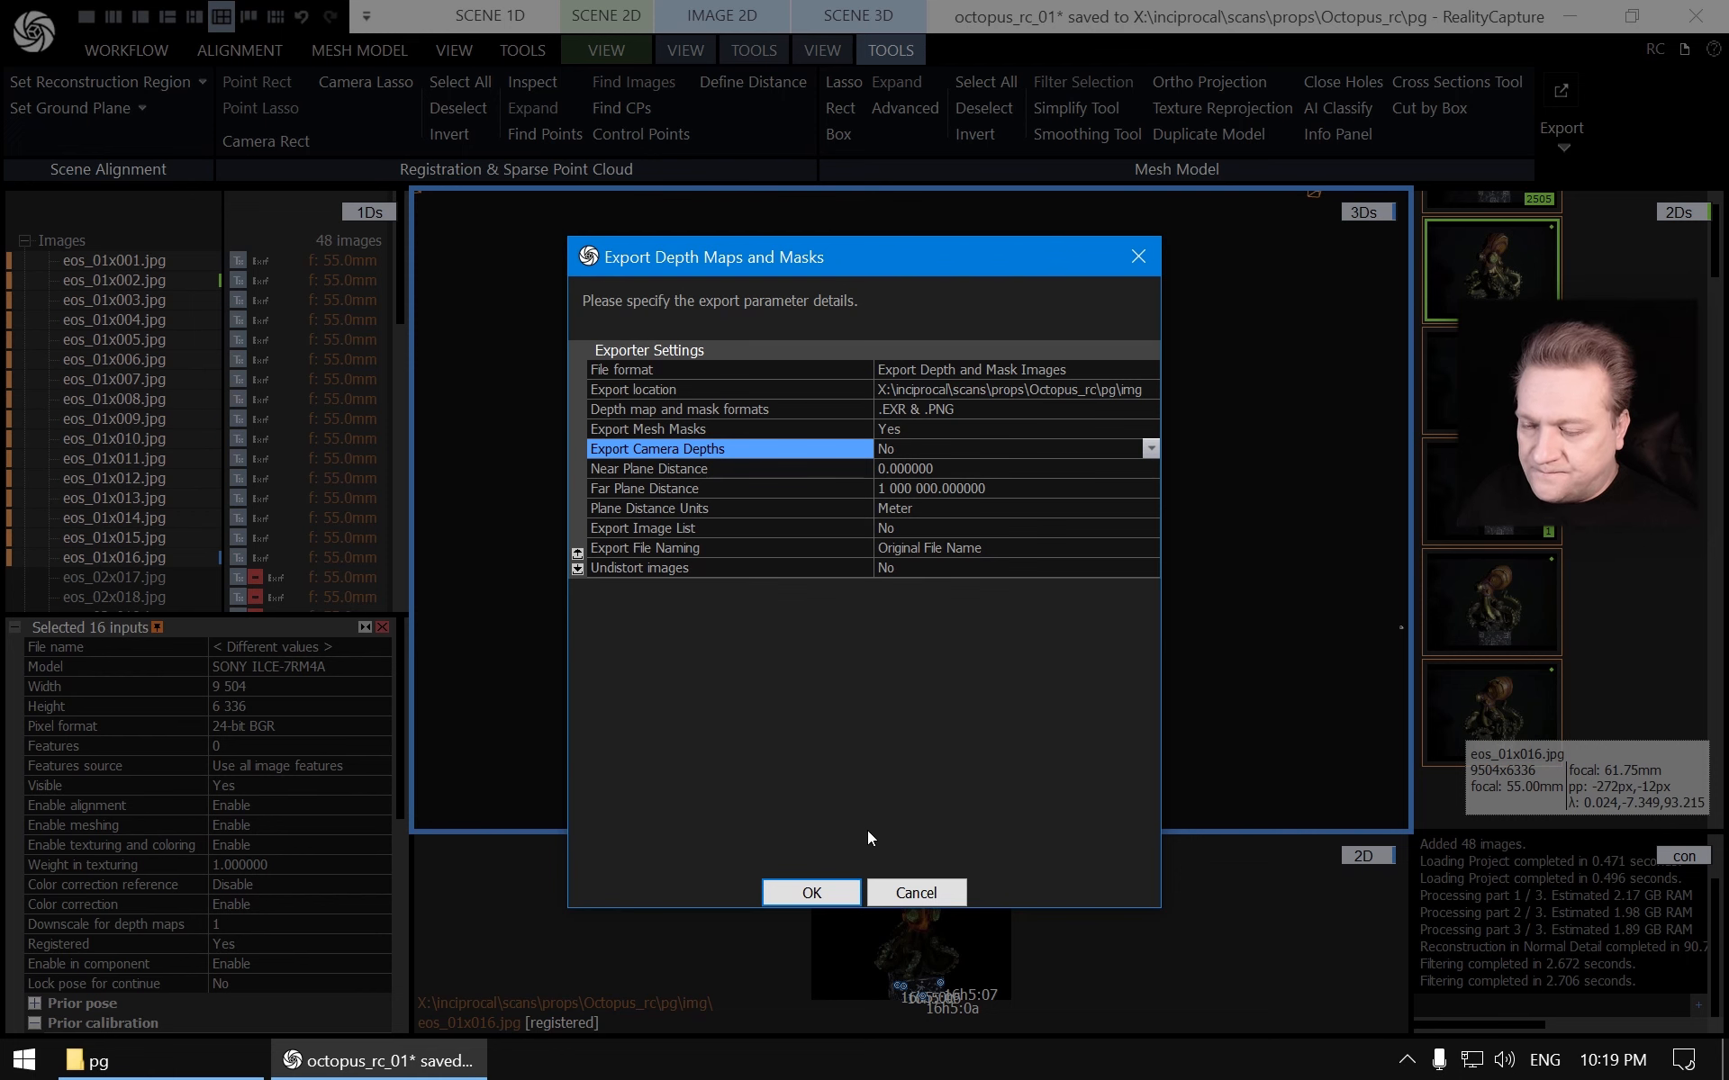
{"action": "left_click", "coordinate": [830, 892]}
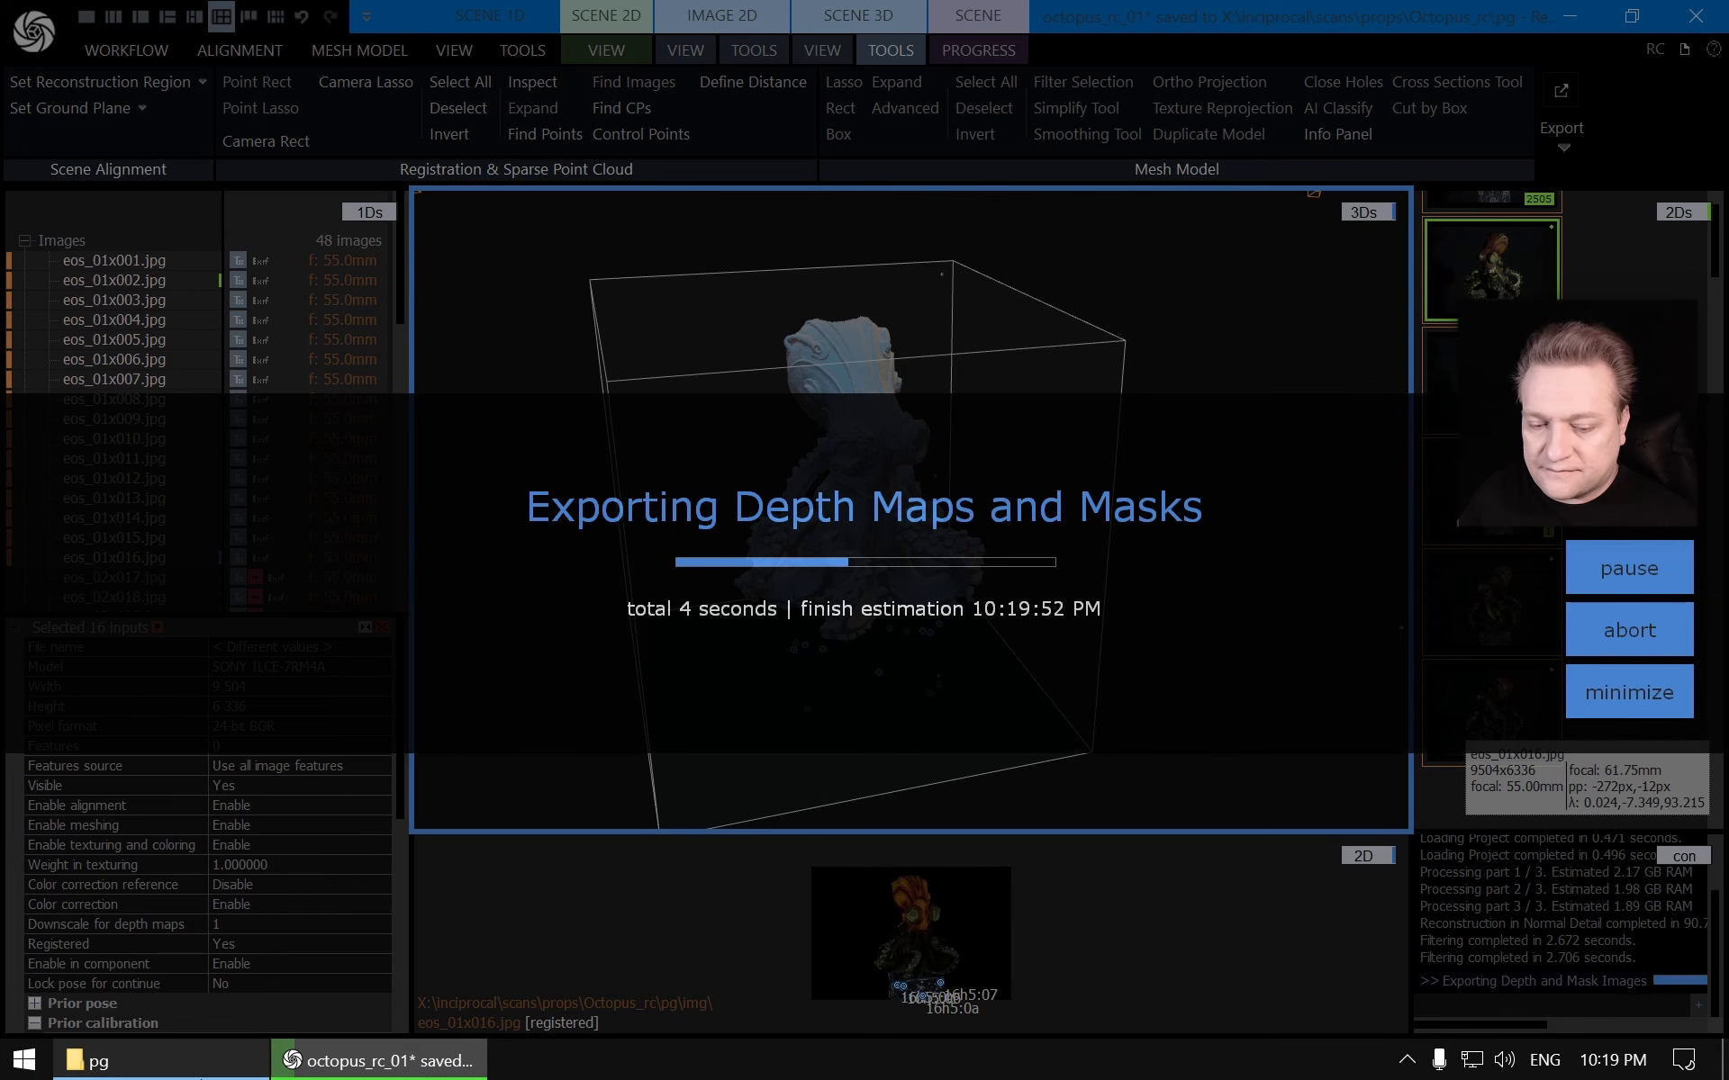
Open the project's img folder in File Explorer
{"action": "left_click", "coordinate": [99, 1061]}
{"action": "scroll", "coordinate": [180, 360], "scroll_direction": "up", "scroll_amount": 6}
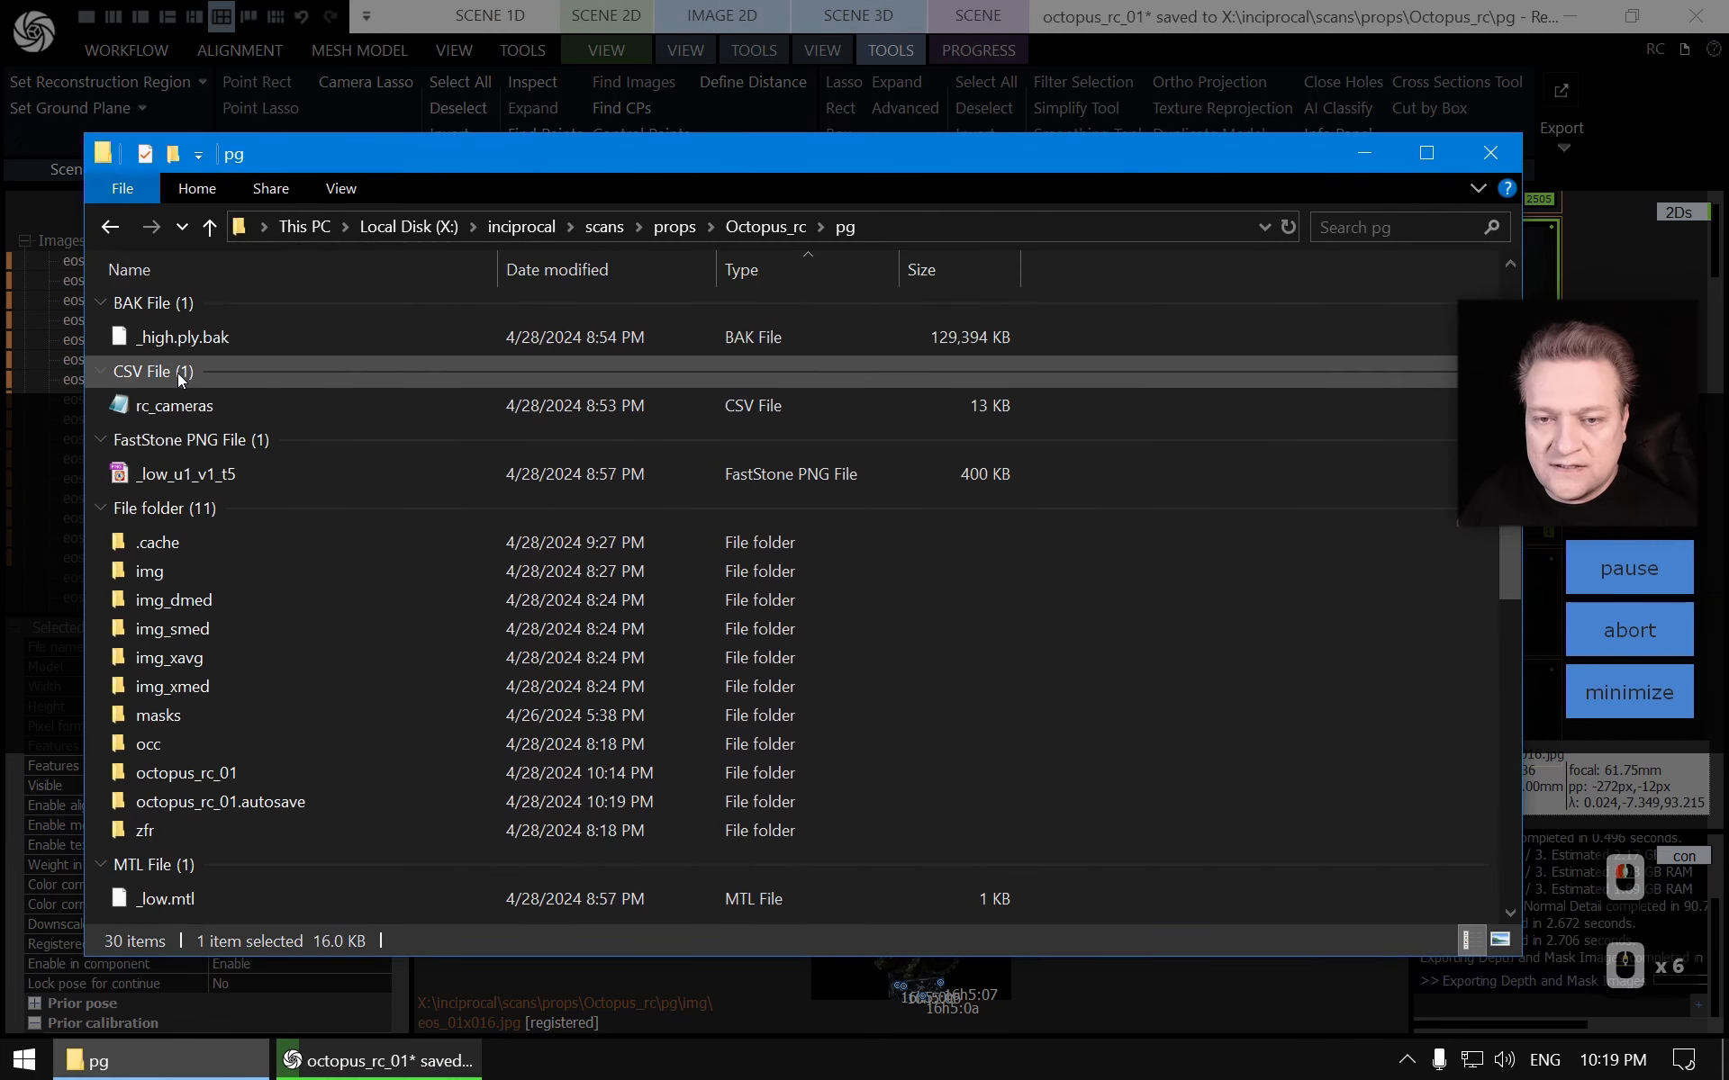
{"action": "double_click", "coordinate": [193, 575]}
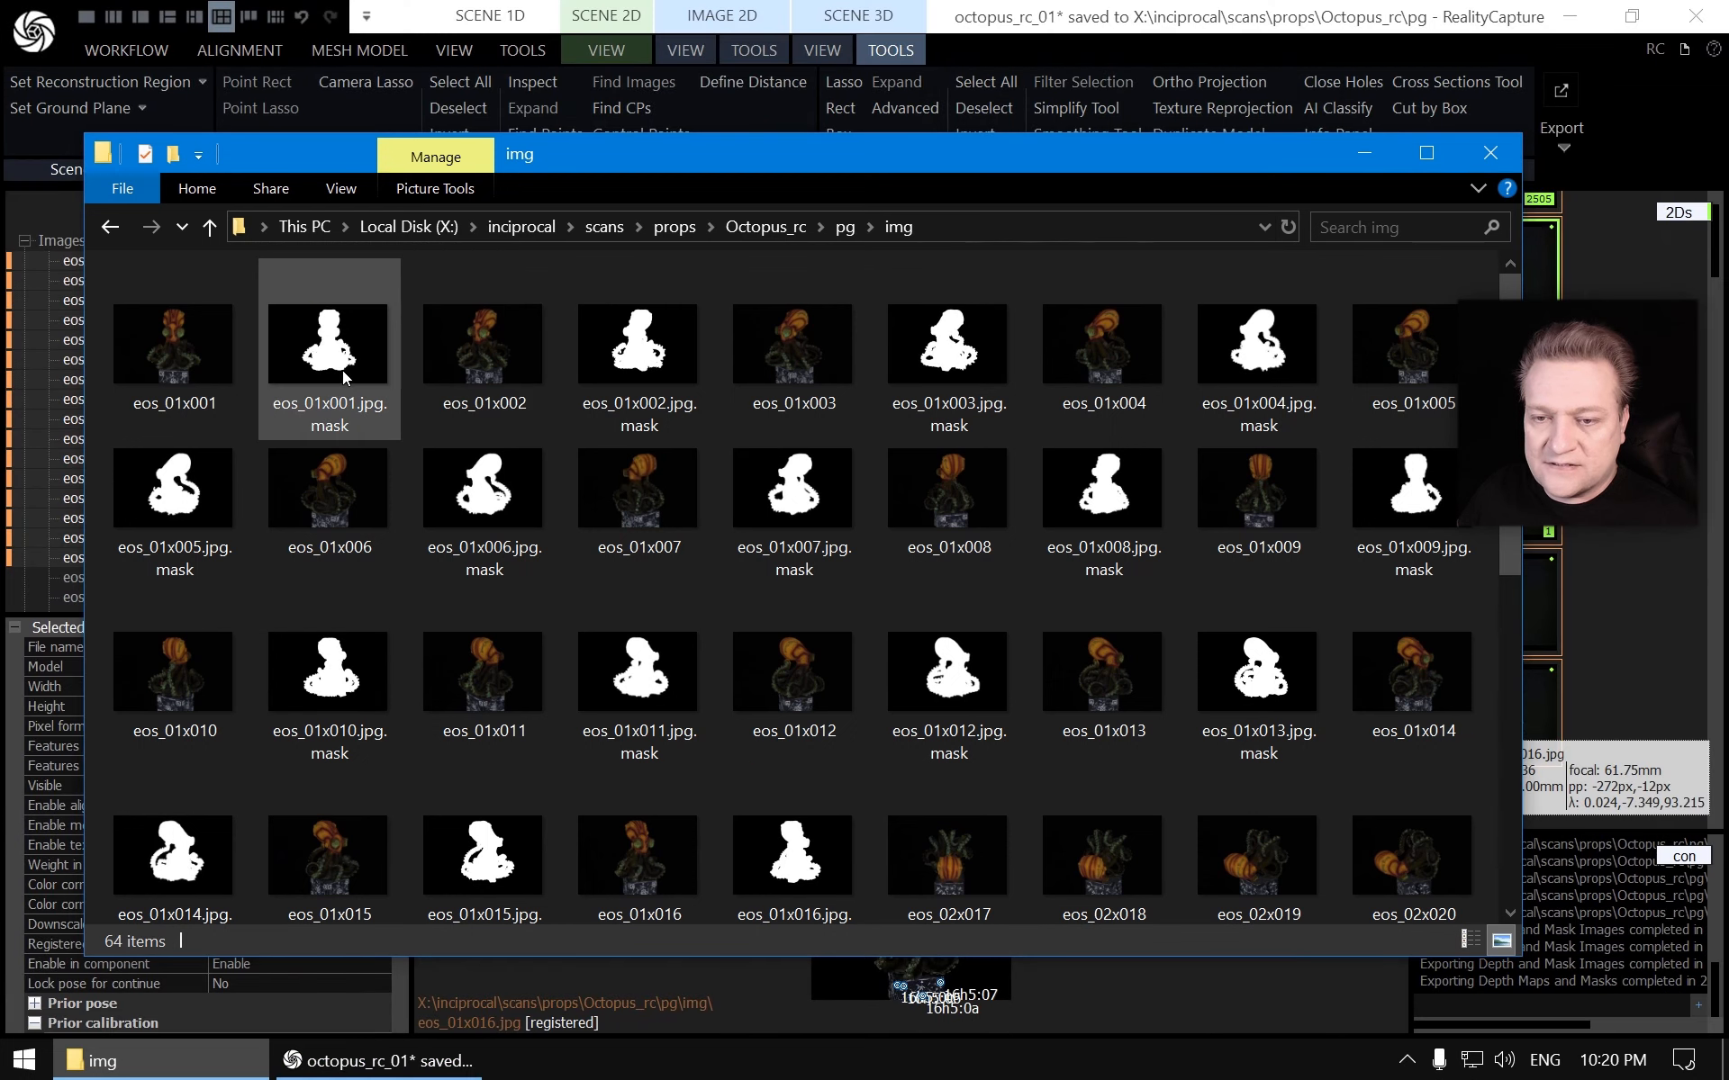
Step through the exported mask images and source photos in the image viewer
{"action": "left_click", "coordinate": [343, 374]}
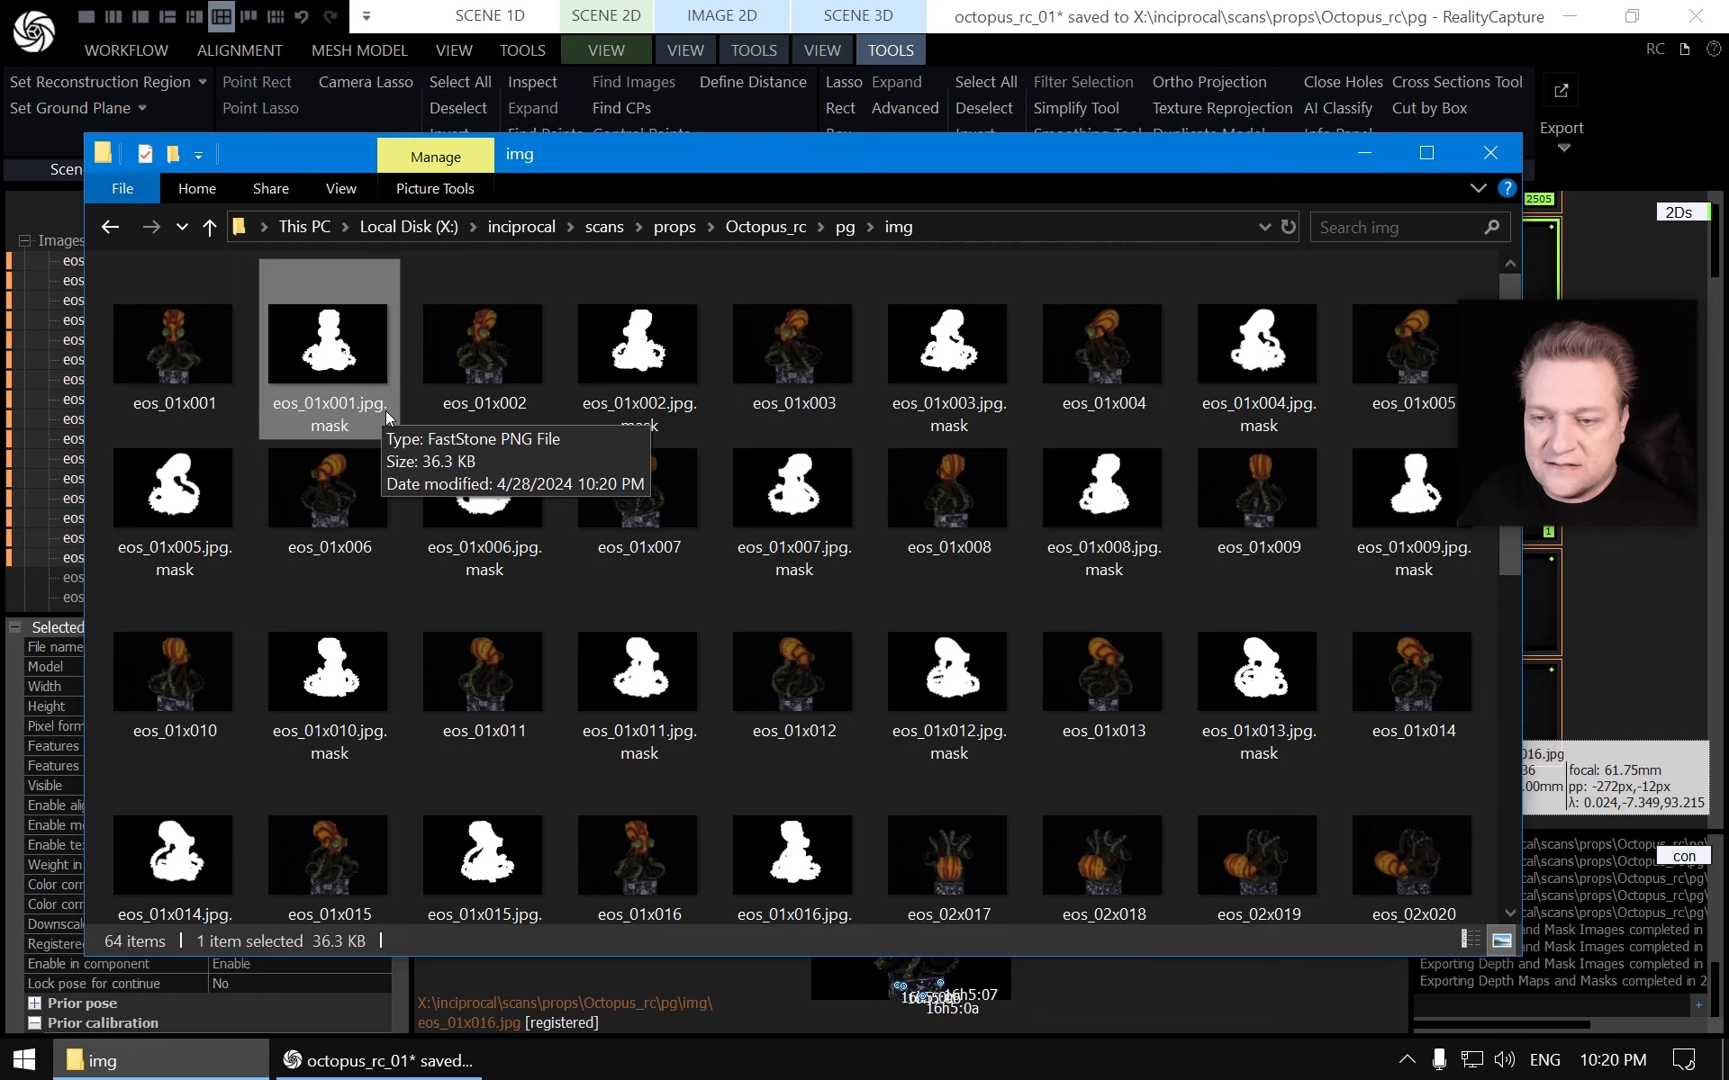
{"action": "double_click", "coordinate": [322, 370]}
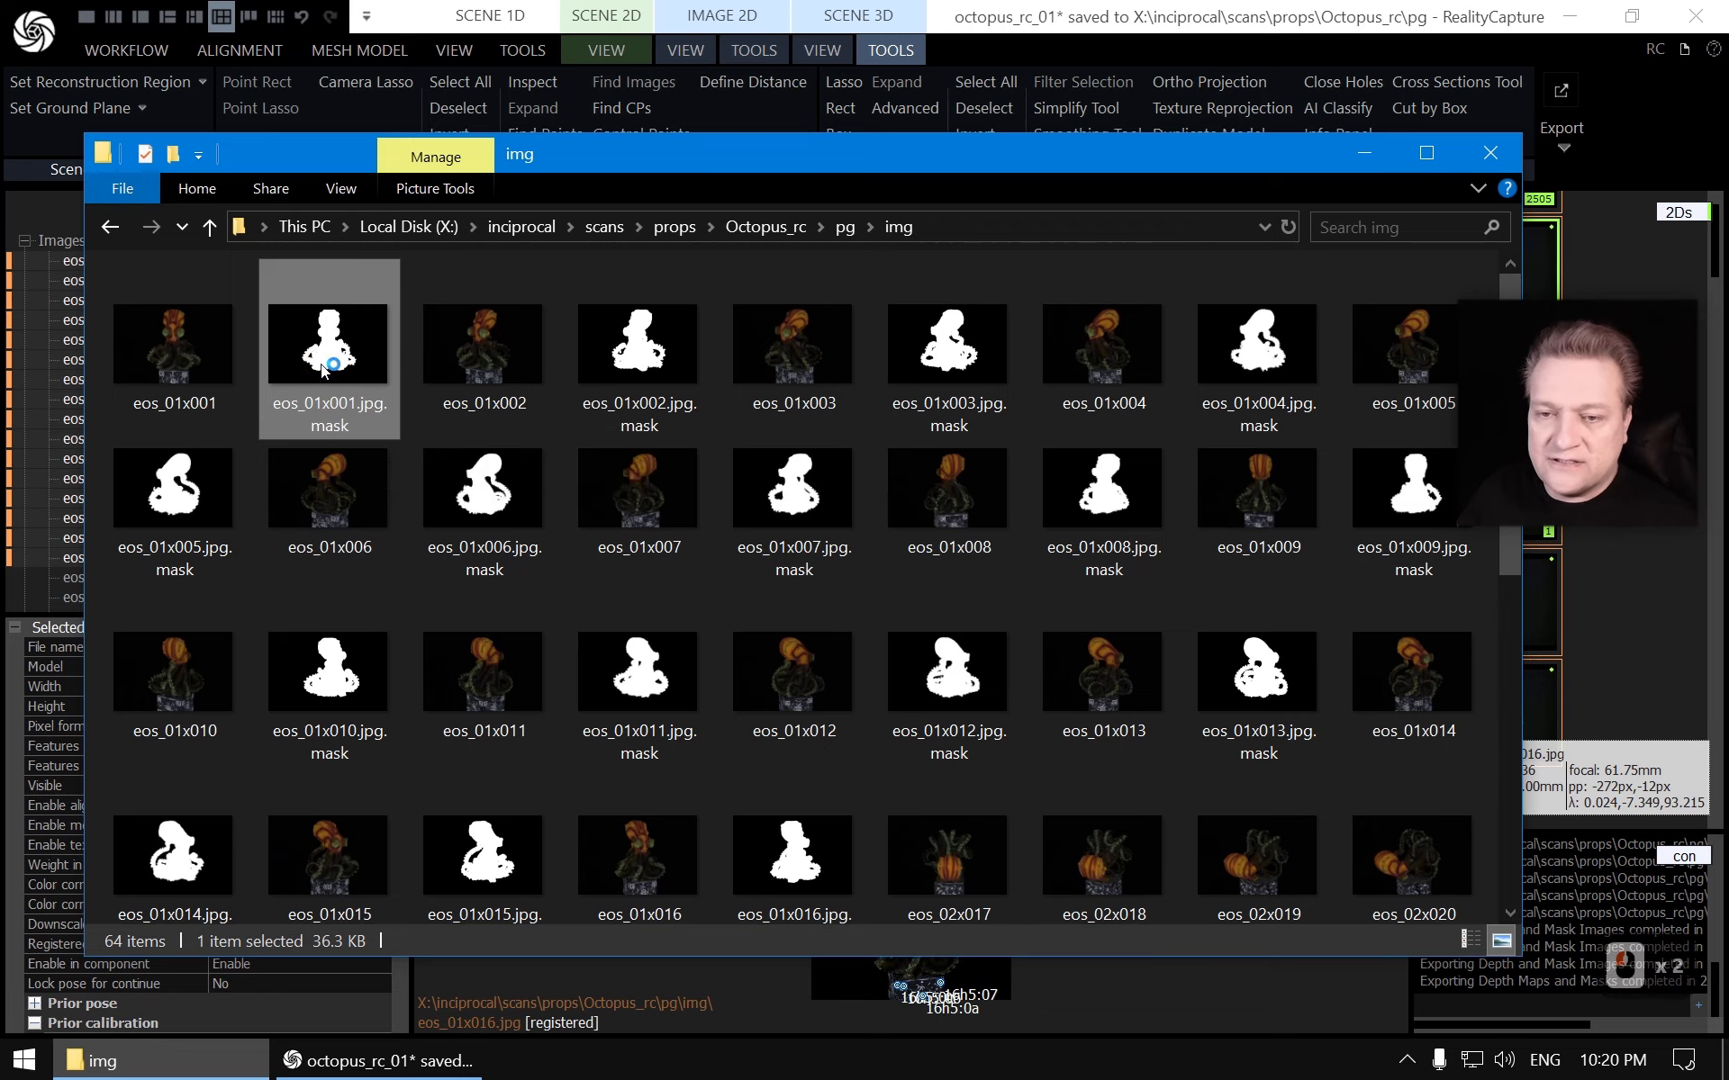
{"action": "key", "text": "Left"}
{"action": "key", "text": "Right"}
{"action": "key", "text": "Right"}
{"action": "key", "text": "Right"}
{"action": "key", "text": "Right"}
{"action": "key", "text": "Right"}
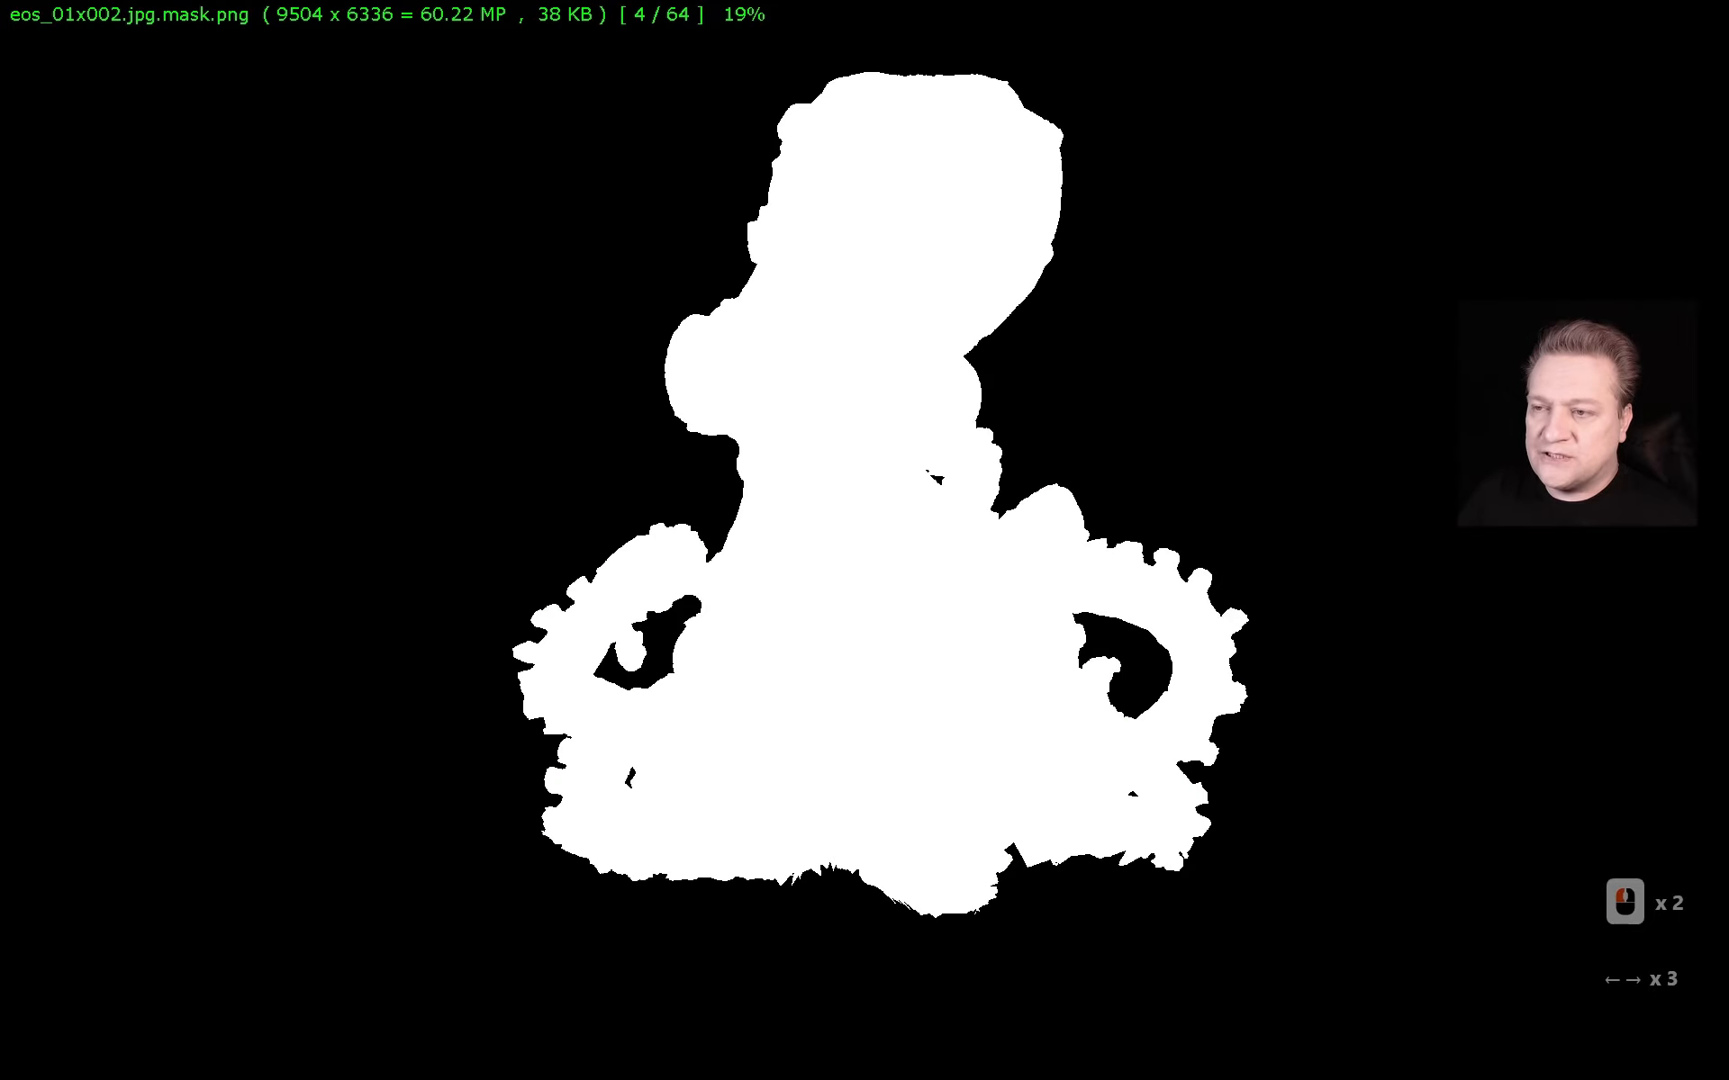
{"action": "key", "text": "Right"}
{"action": "key", "text": "Right"}
{"action": "key", "text": "Right"}
{"action": "key", "text": "Right"}
{"action": "key", "text": "Right"}
{"action": "key", "text": "Right"}
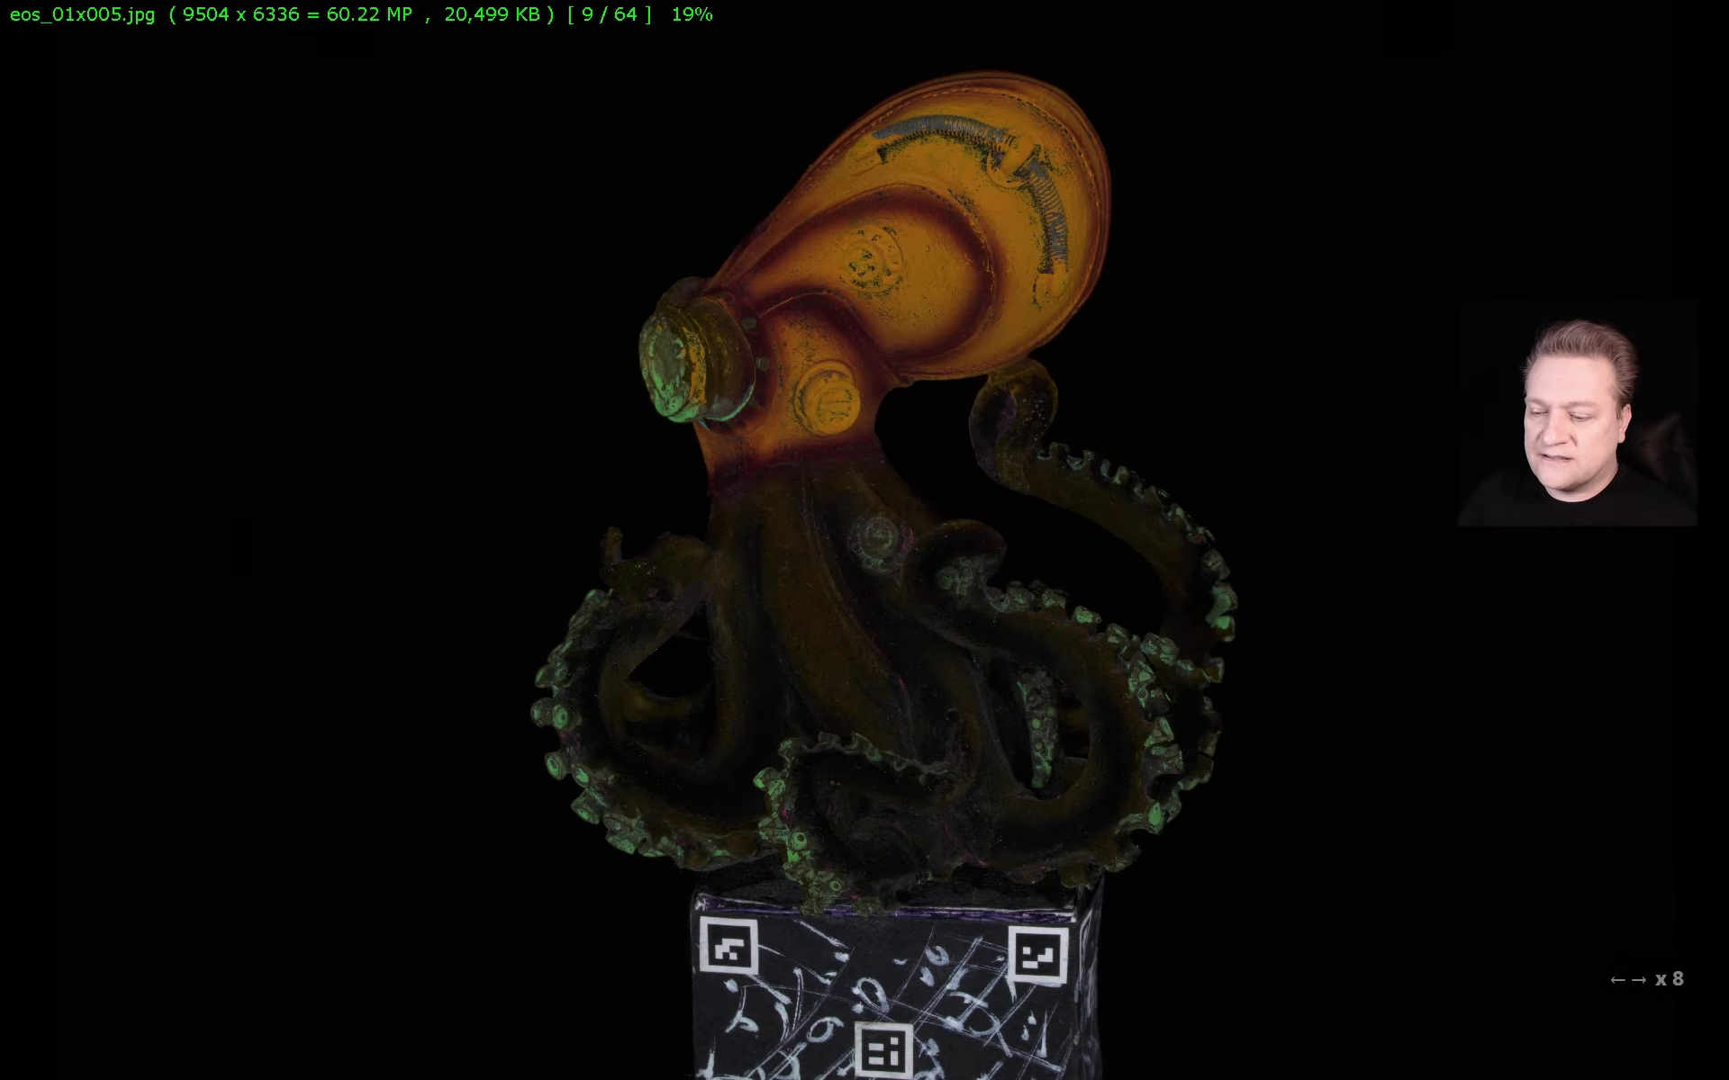
{"action": "key", "text": "Right"}
{"action": "key", "text": "Right"}
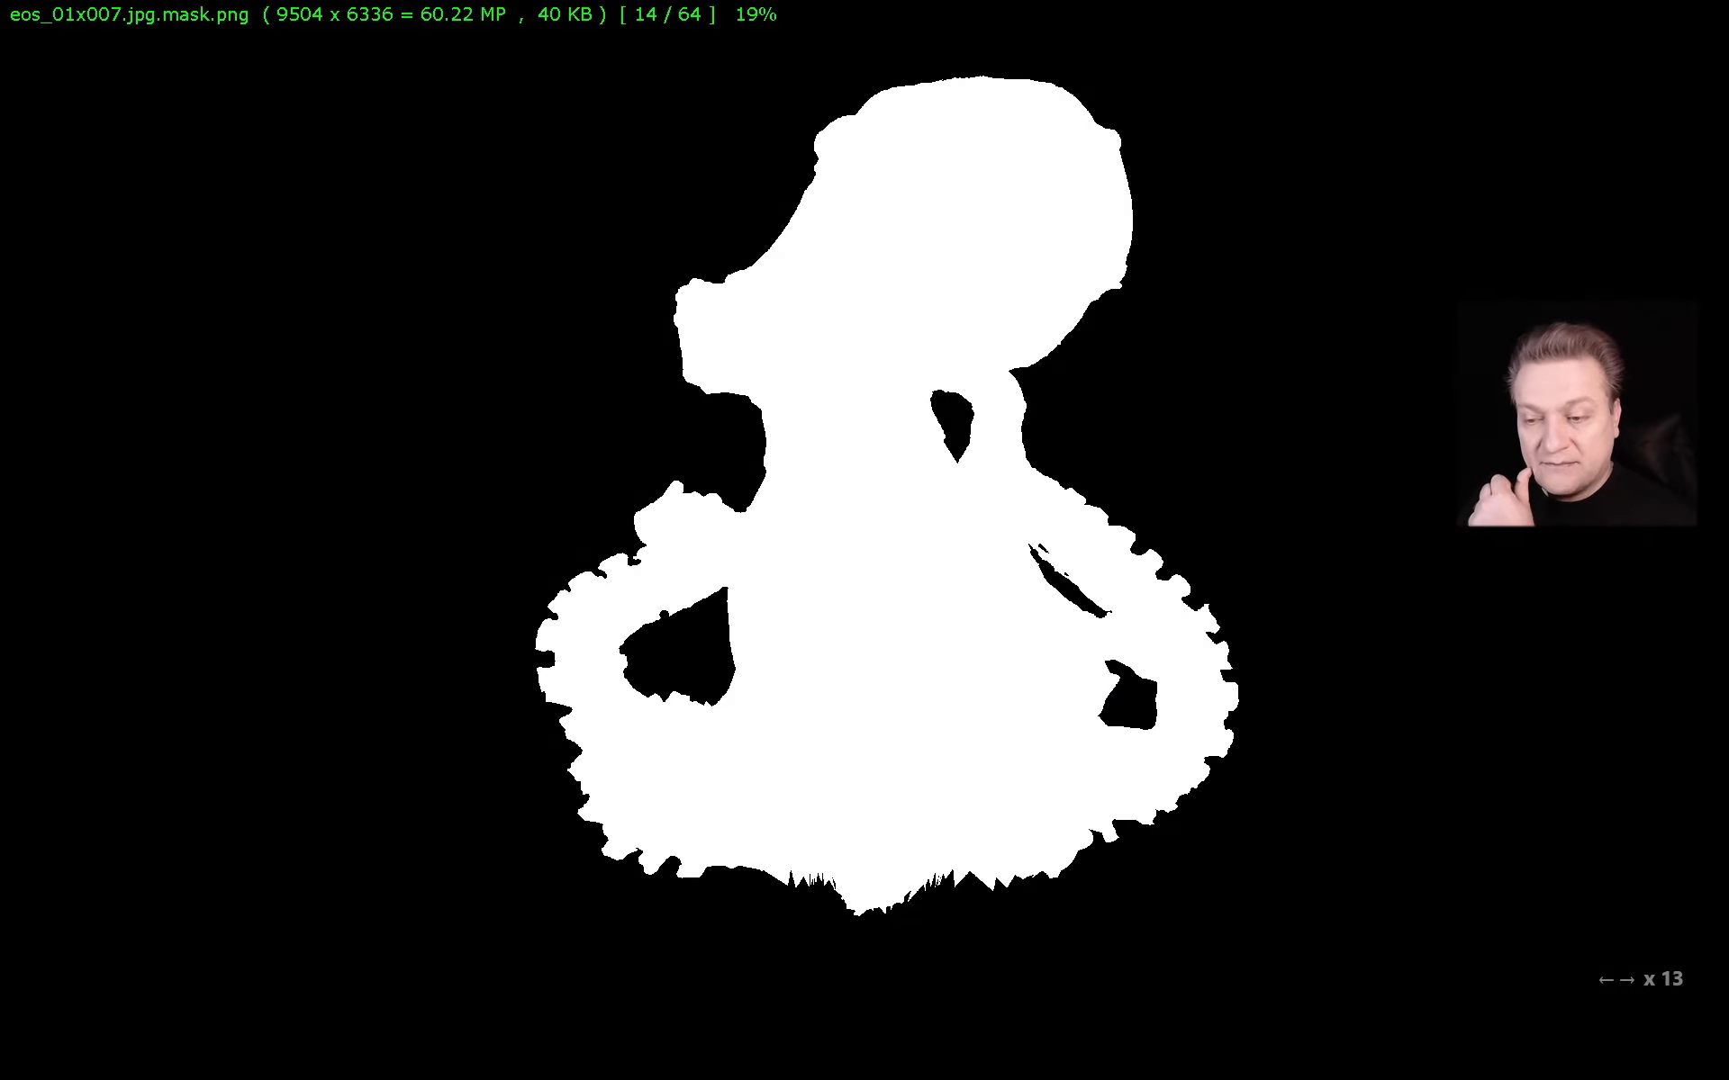
{"action": "key", "text": "Right"}
{"action": "key", "text": "Right"}
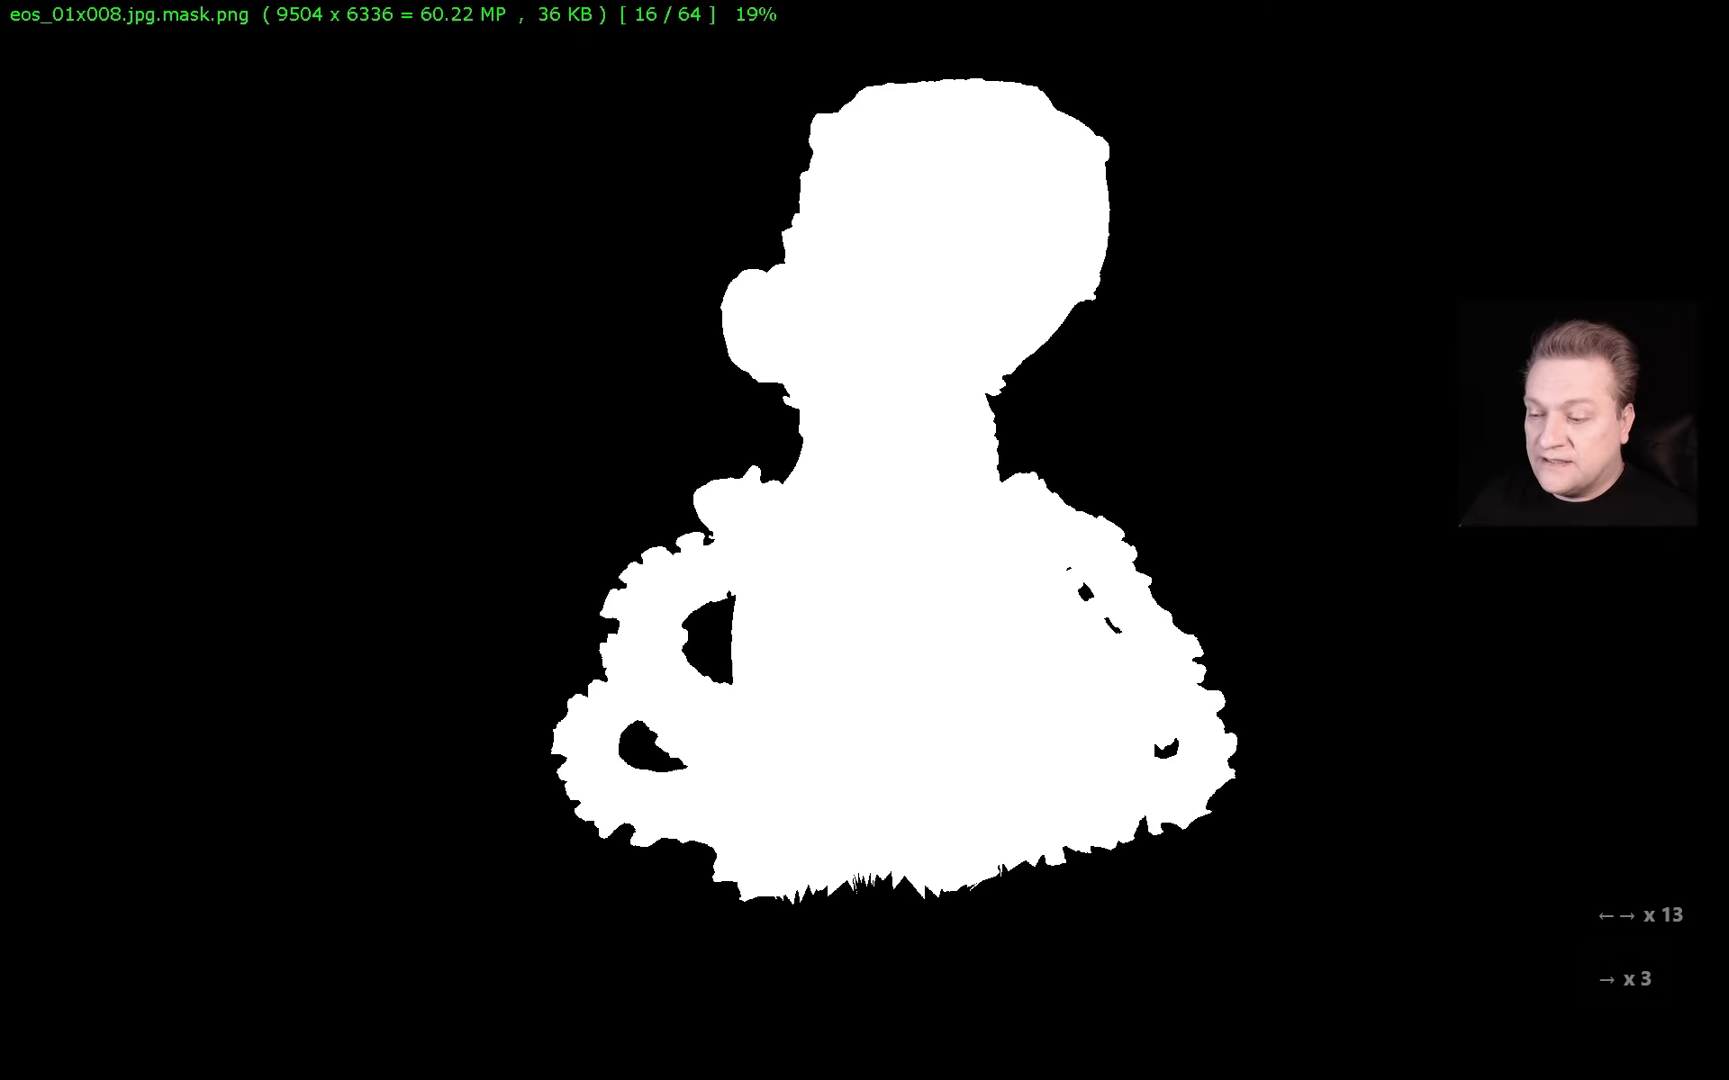
{"action": "key", "text": "Right"}
{"action": "key", "text": "Right"}
{"action": "key", "text": "Right"}
{"action": "key", "text": "Right"}
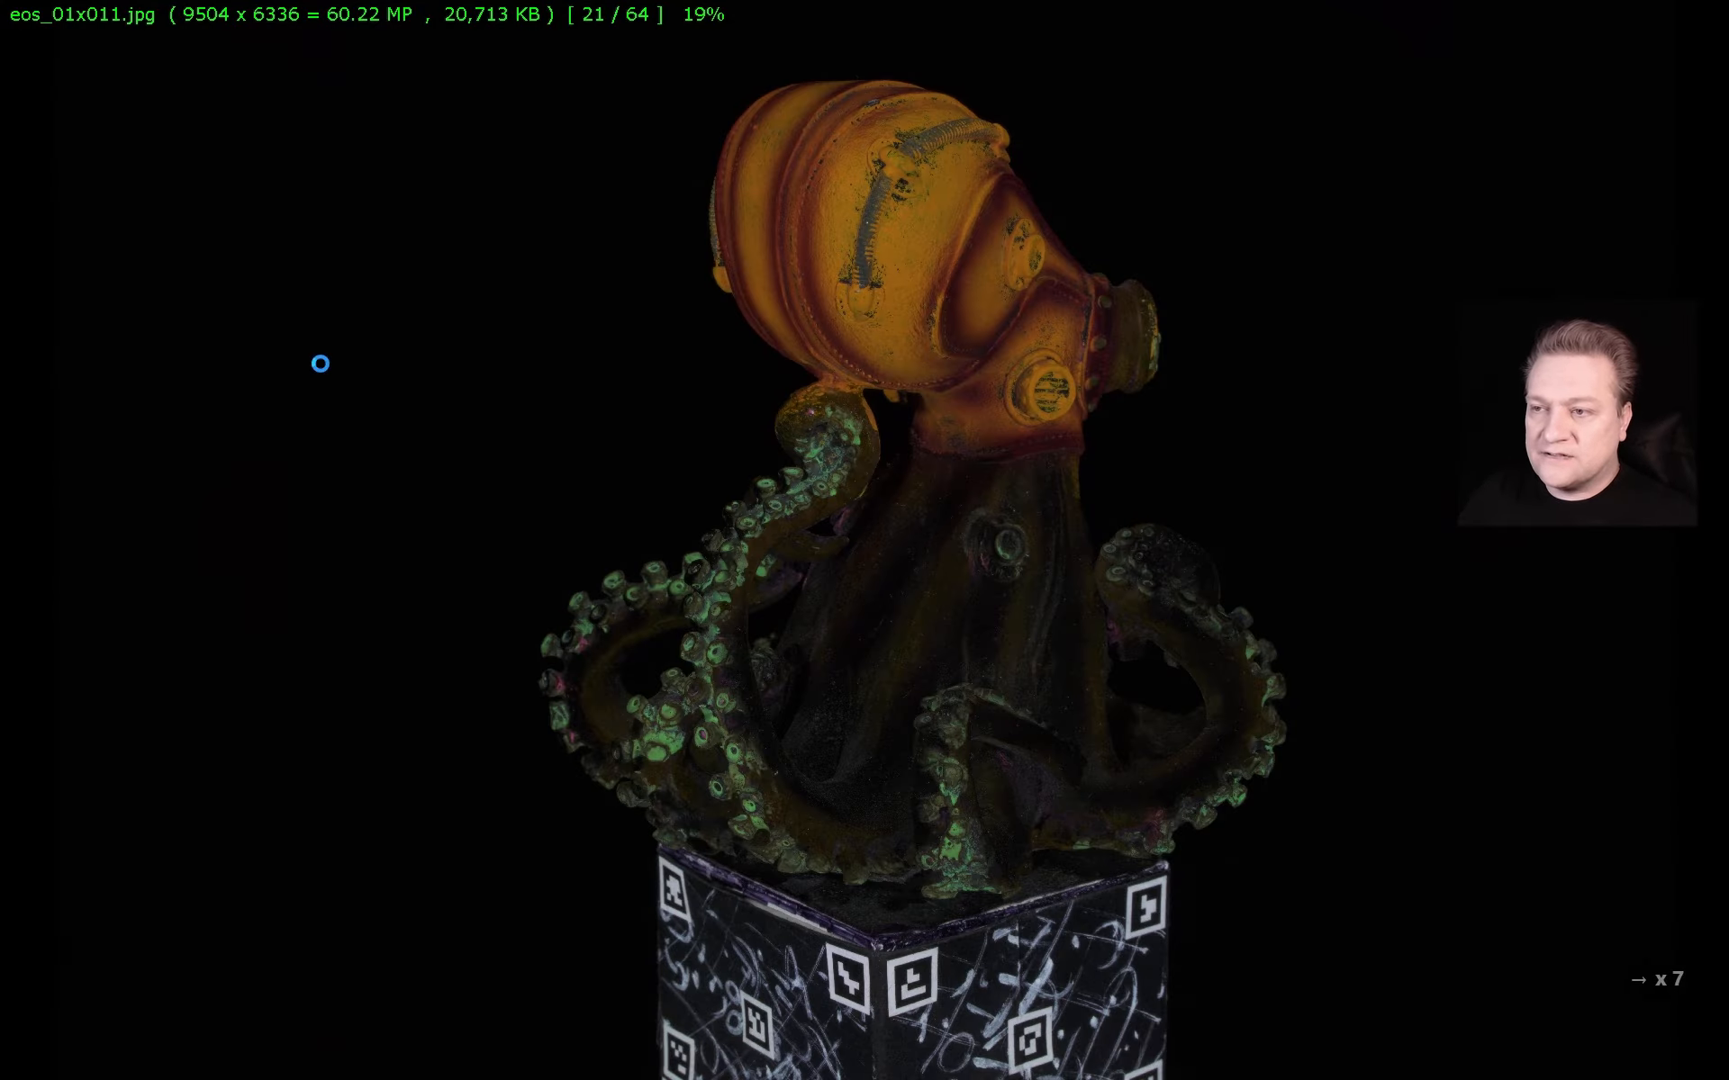
{"action": "key", "text": "Right"}
{"action": "key", "text": "Right"}
{"action": "key", "text": "Right"}
{"action": "key", "text": "Right"}
{"action": "key", "text": "Right"}
{"action": "key", "text": "Right"}
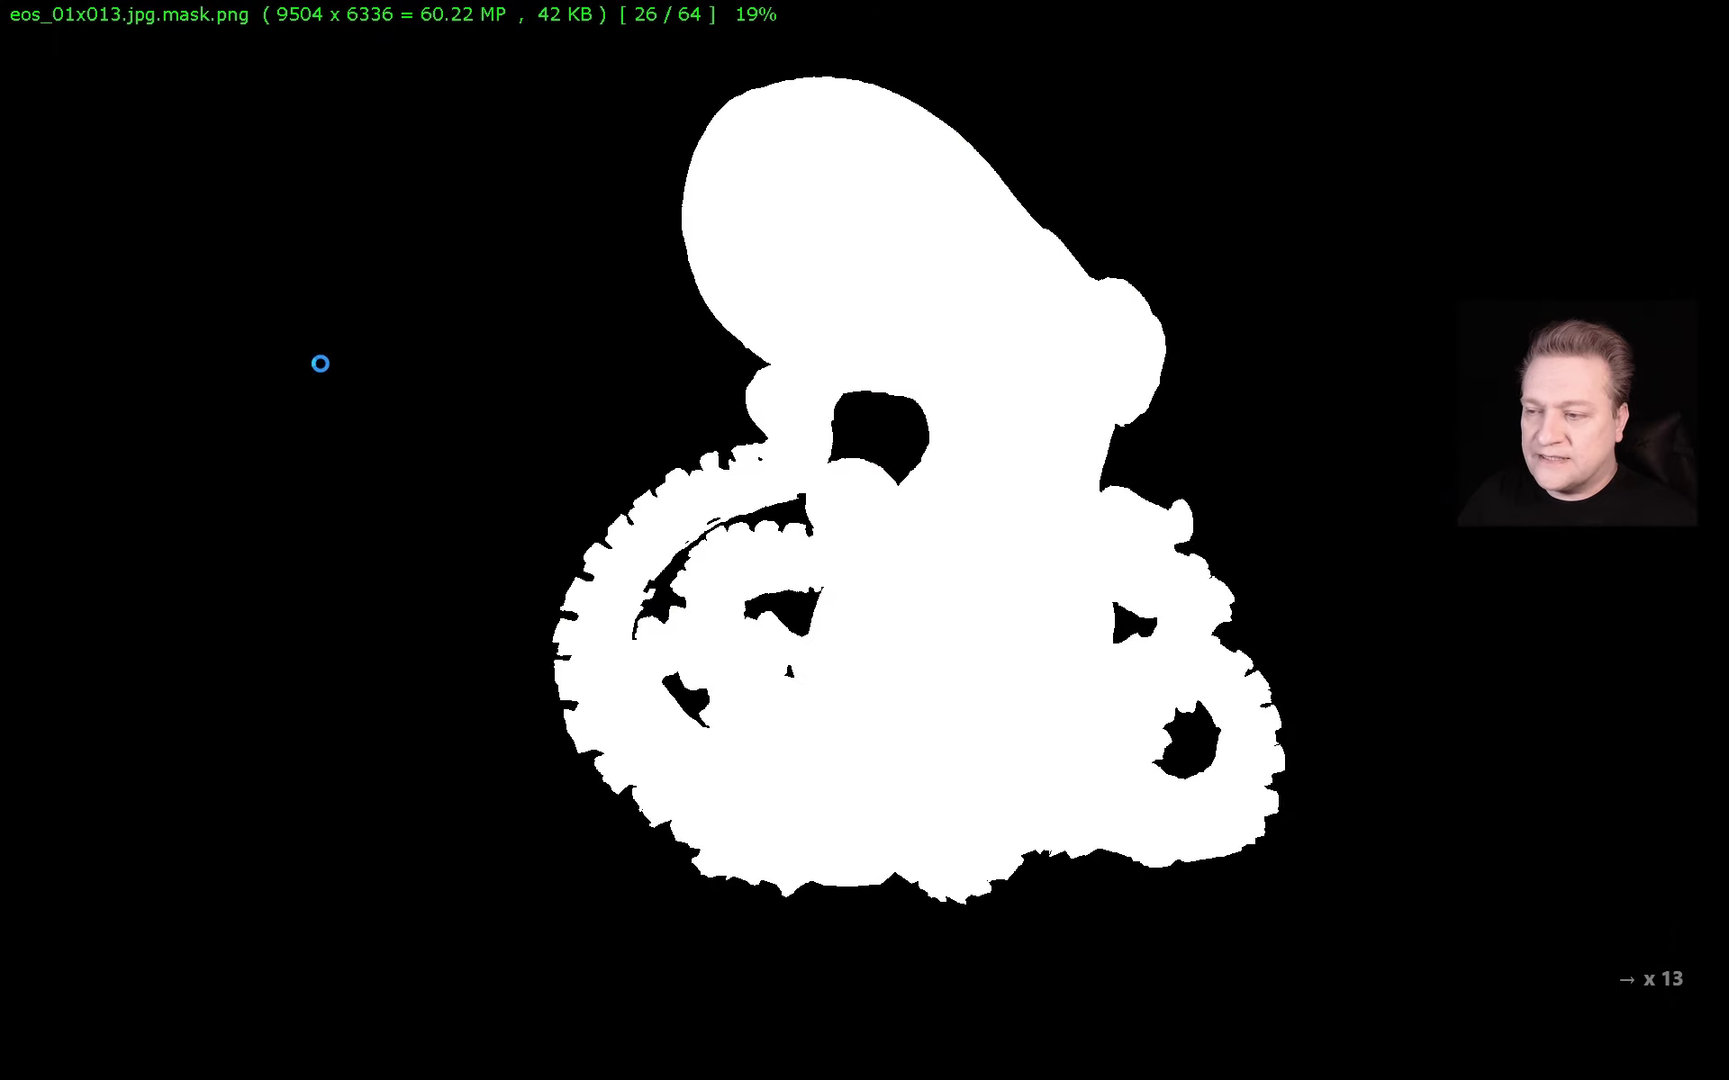
{"action": "key", "text": "Right"}
{"action": "key", "text": "Right"}
{"action": "key", "text": "Right"}
{"action": "key", "text": "Right"}
{"action": "key", "text": "Right"}
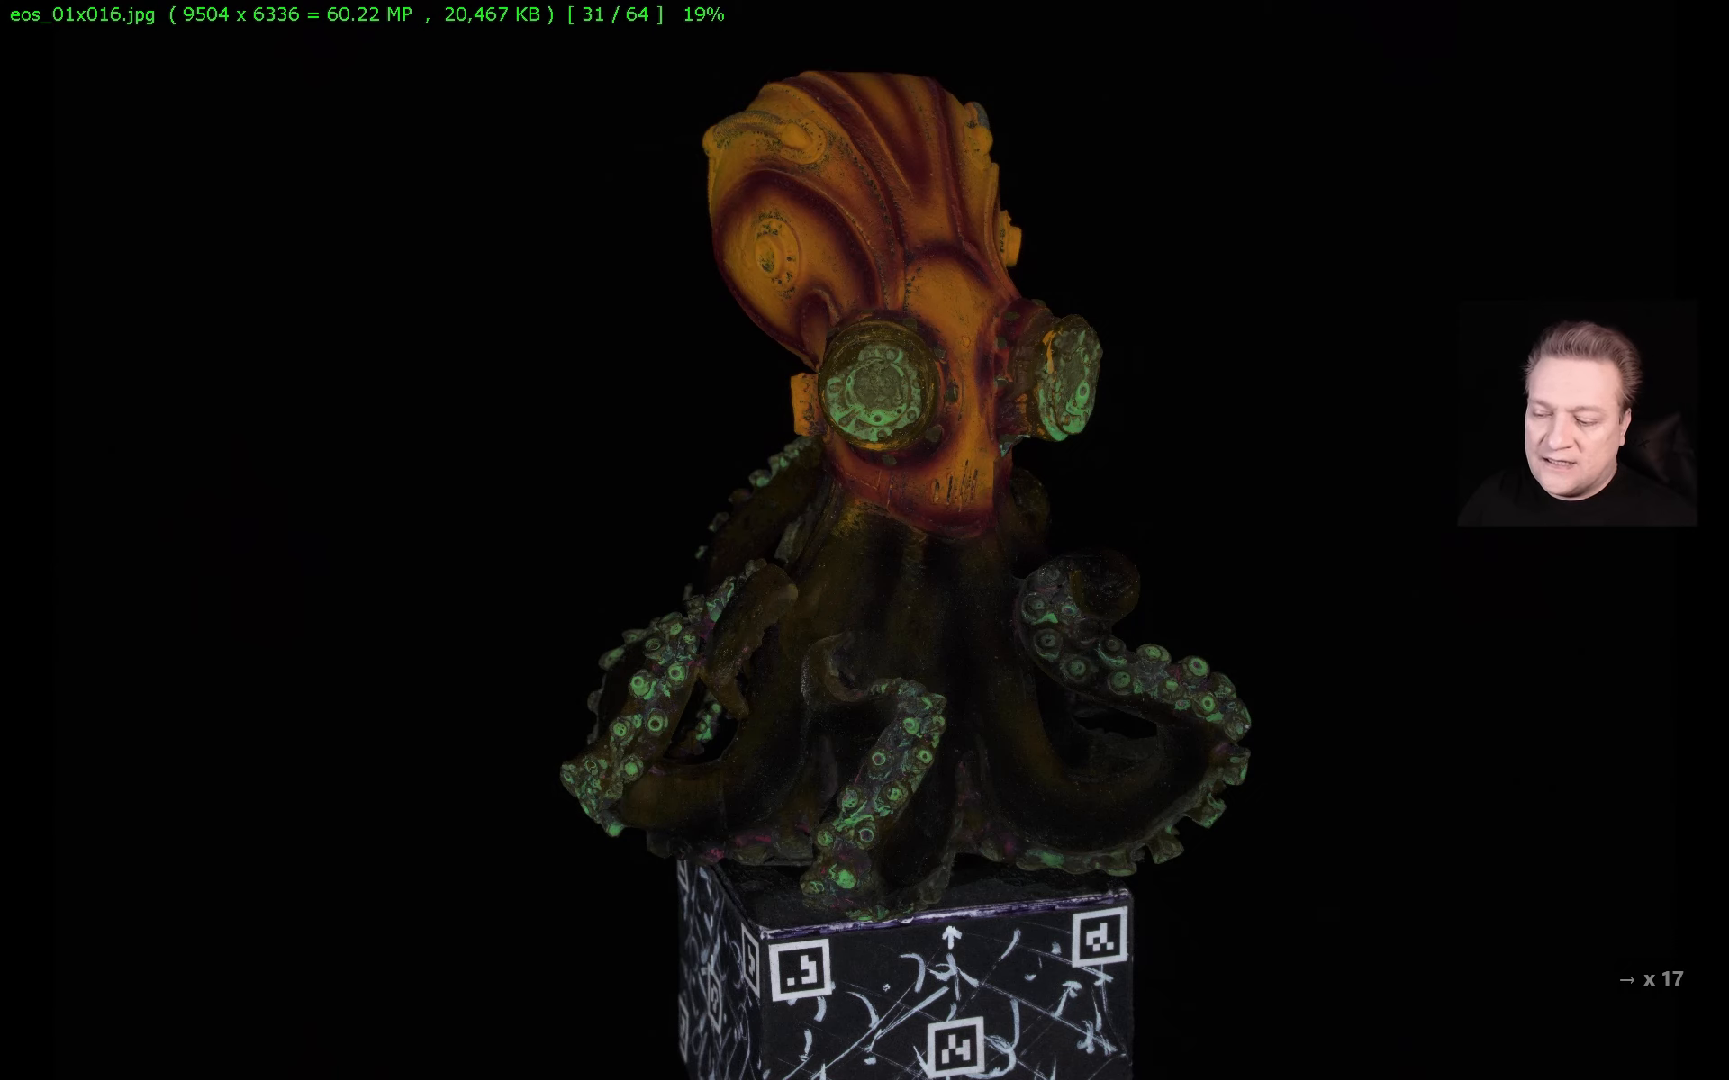
{"action": "key", "text": "Left"}
{"action": "key", "text": "Escape"}
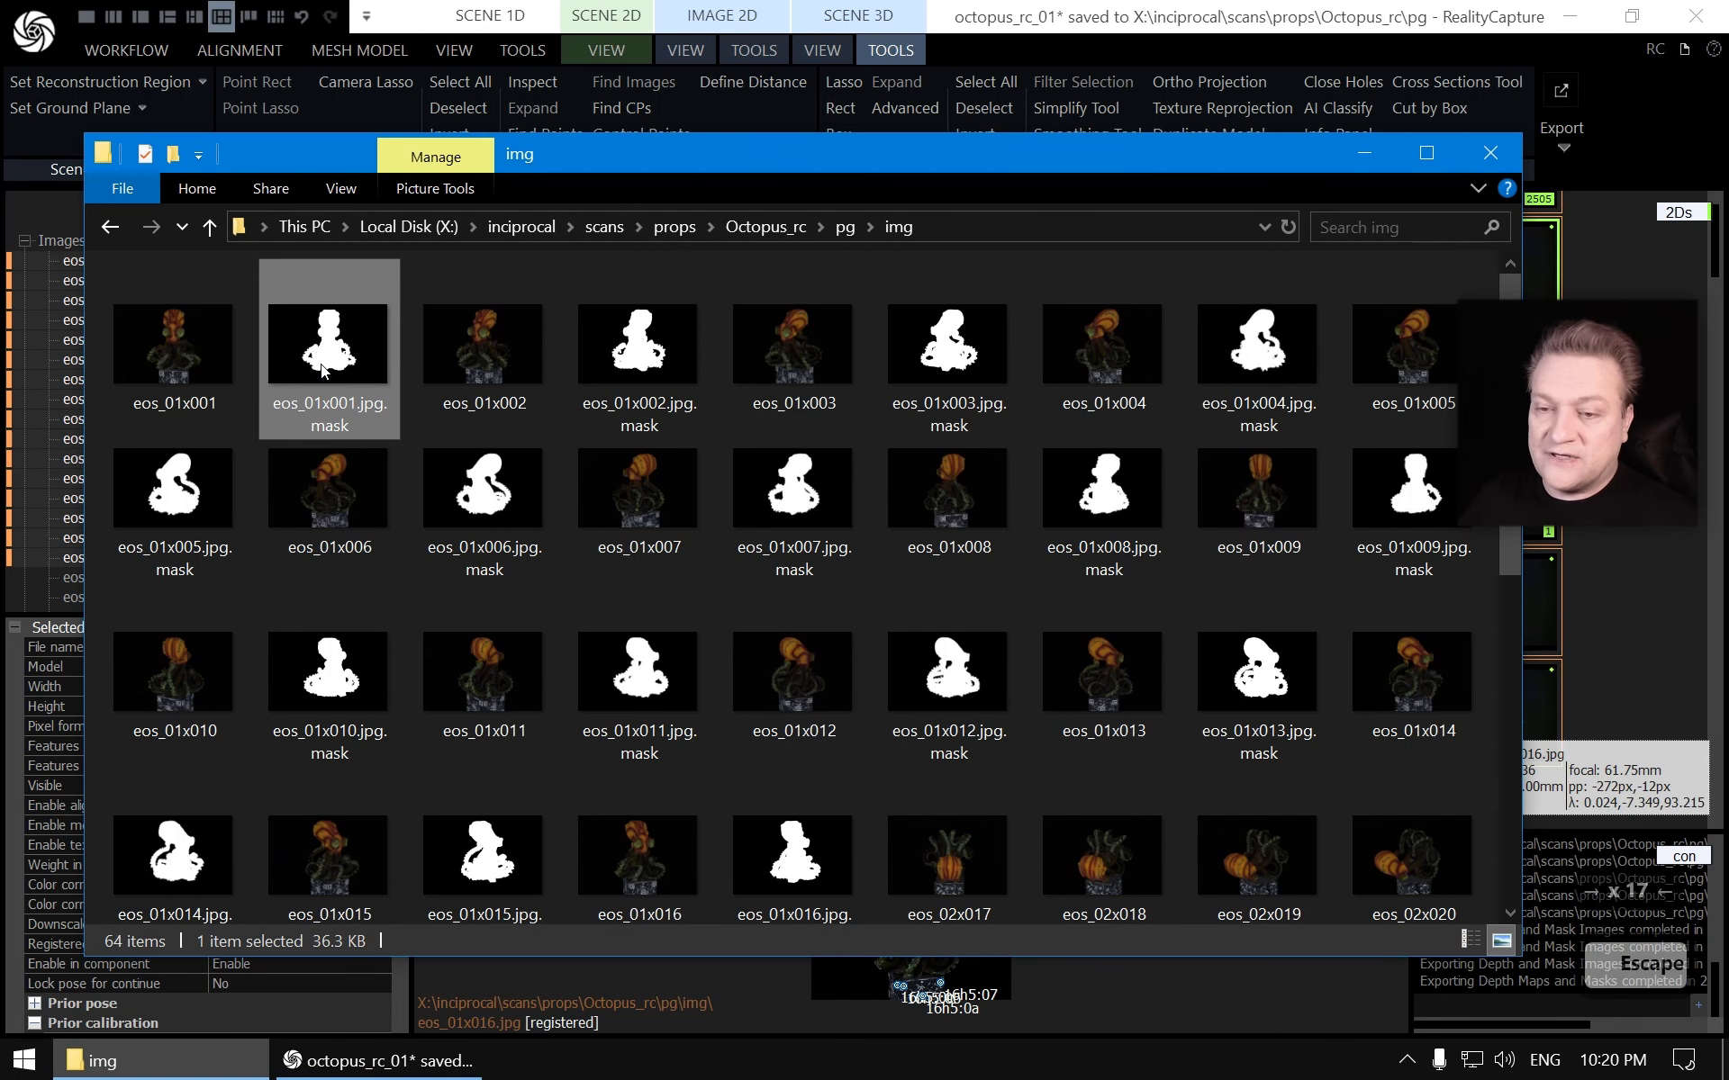
Compare the remaining images in the project list with the files in the img folder
{"action": "left_click", "coordinate": [1234, 9]}
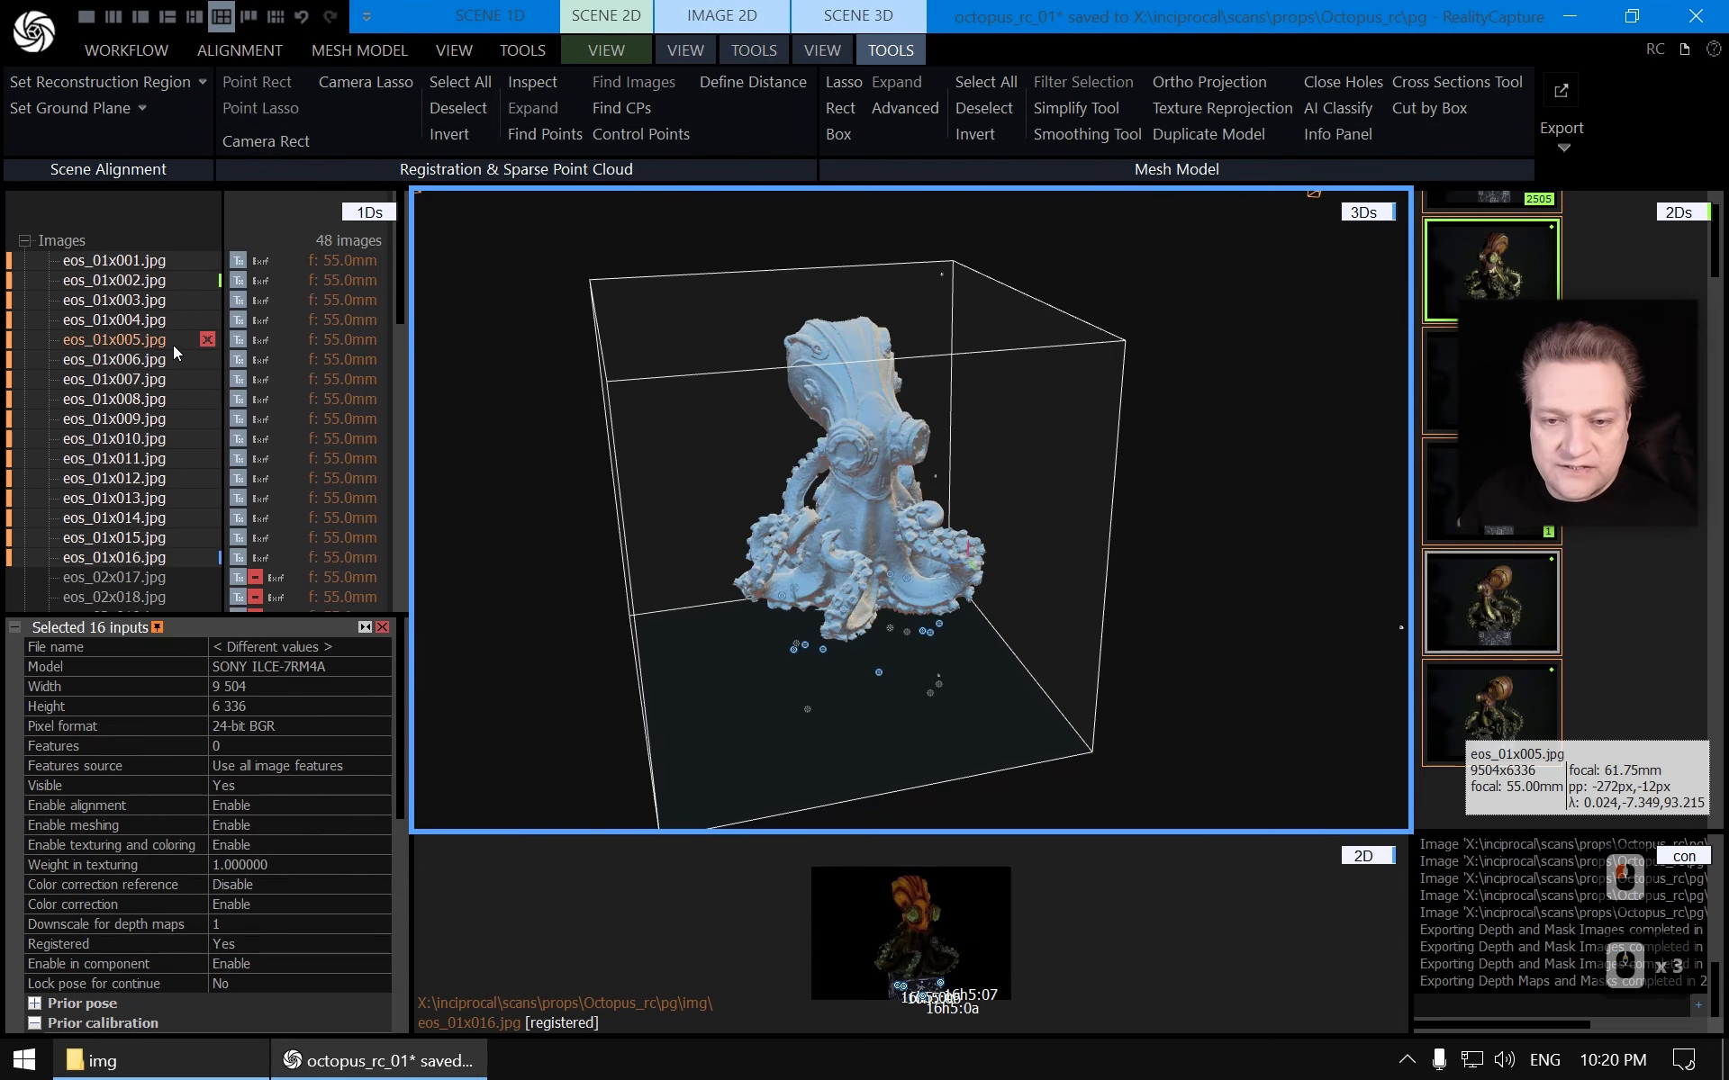
{"action": "scroll", "coordinate": [153, 396], "scroll_direction": "down", "scroll_amount": 3}
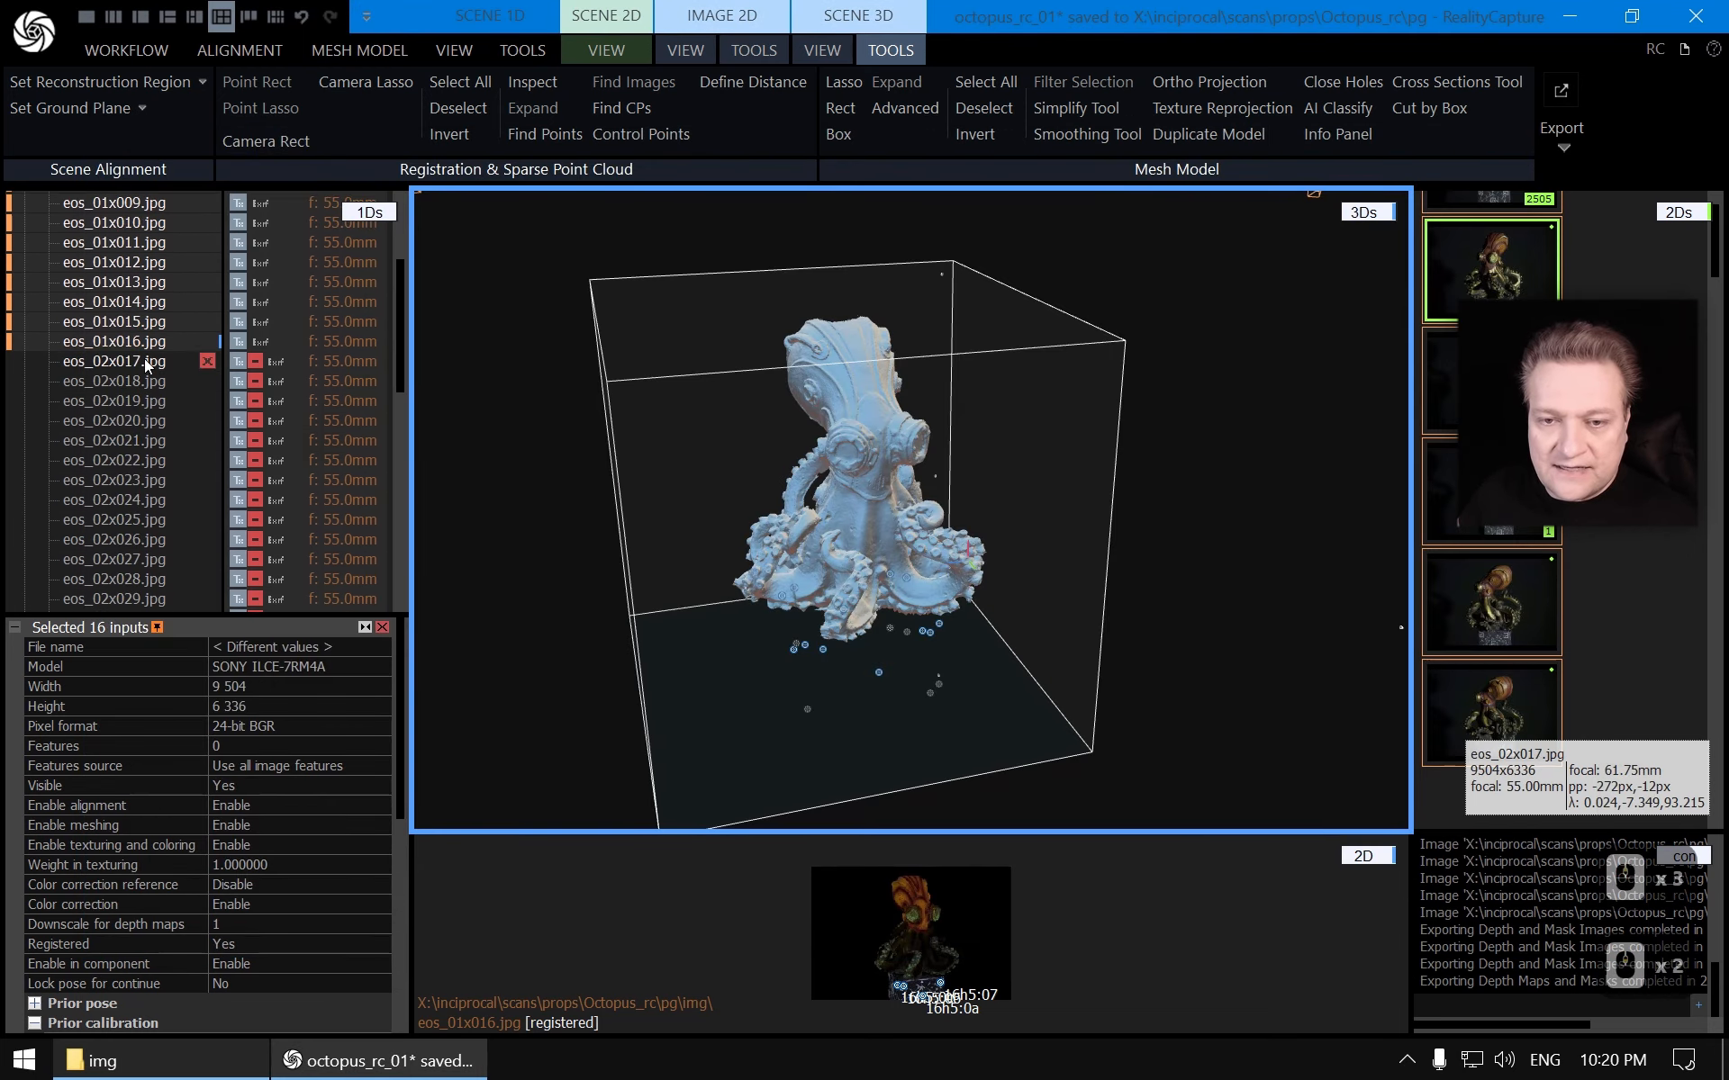
{"action": "key", "text": "alt+Tab"}
{"action": "scroll", "coordinate": [932, 443], "scroll_direction": "down", "scroll_amount": 5}
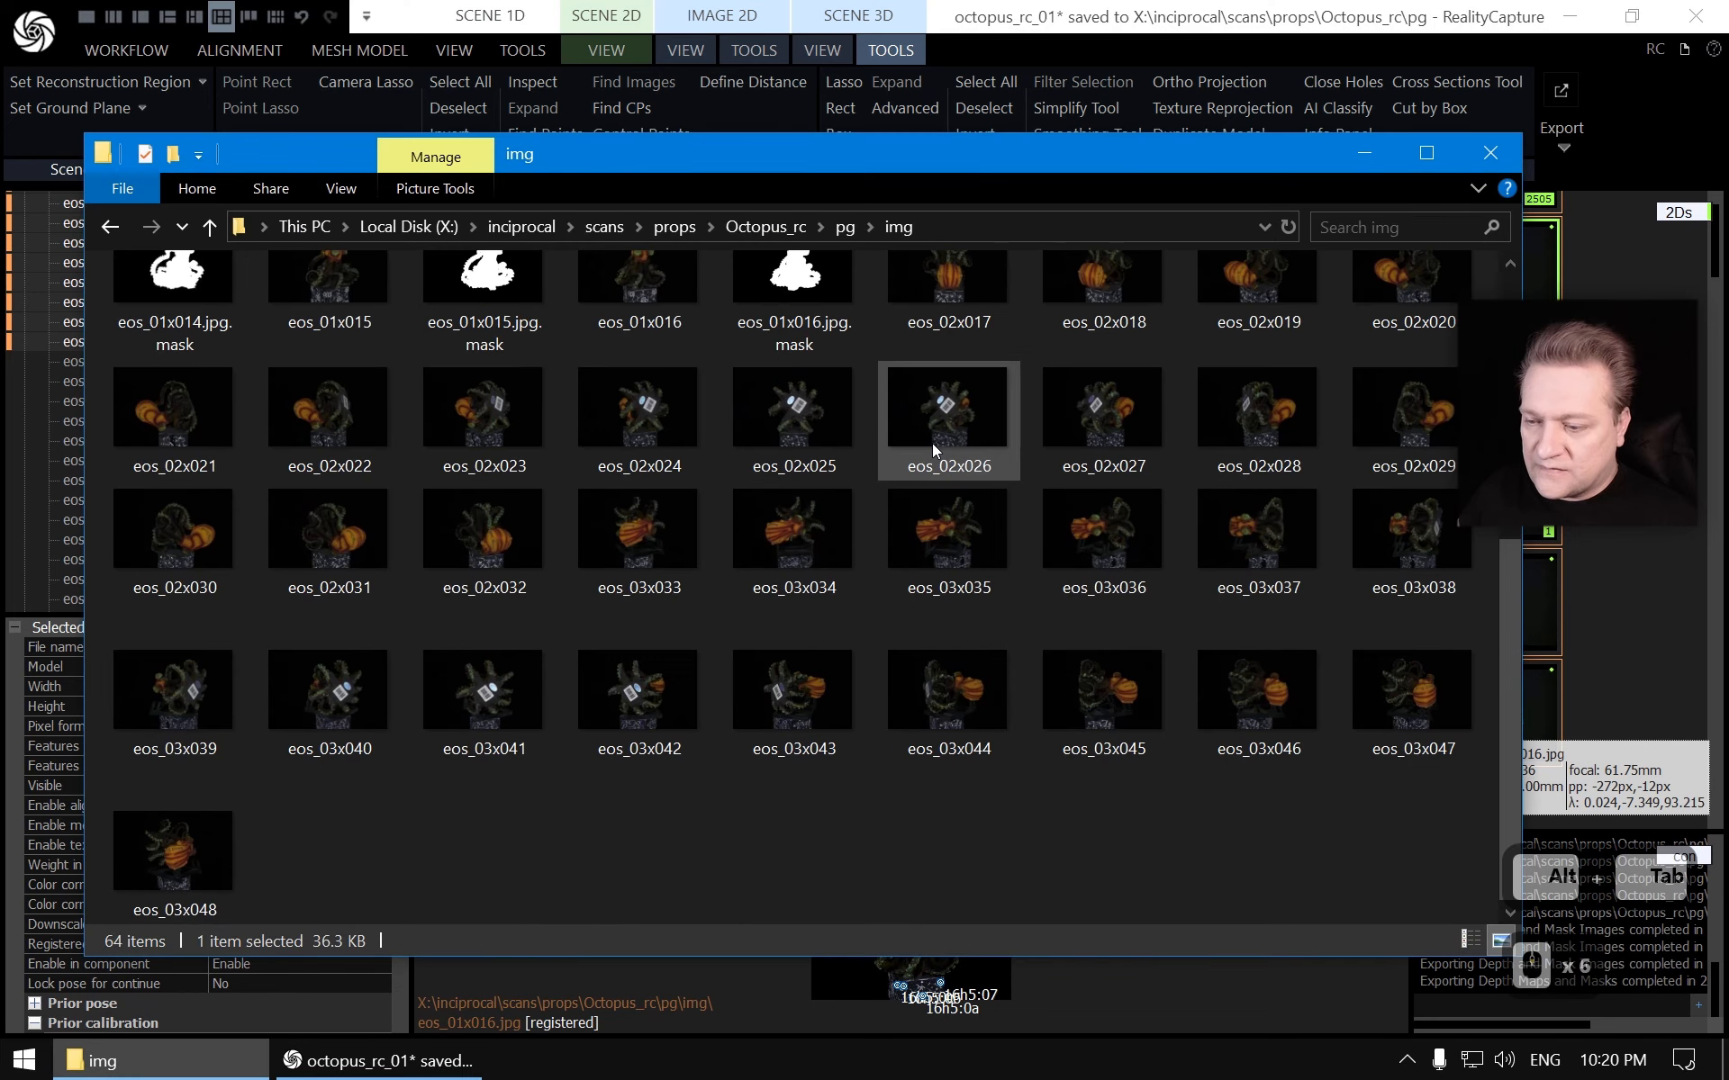
{"action": "key", "text": "alt+Tab"}
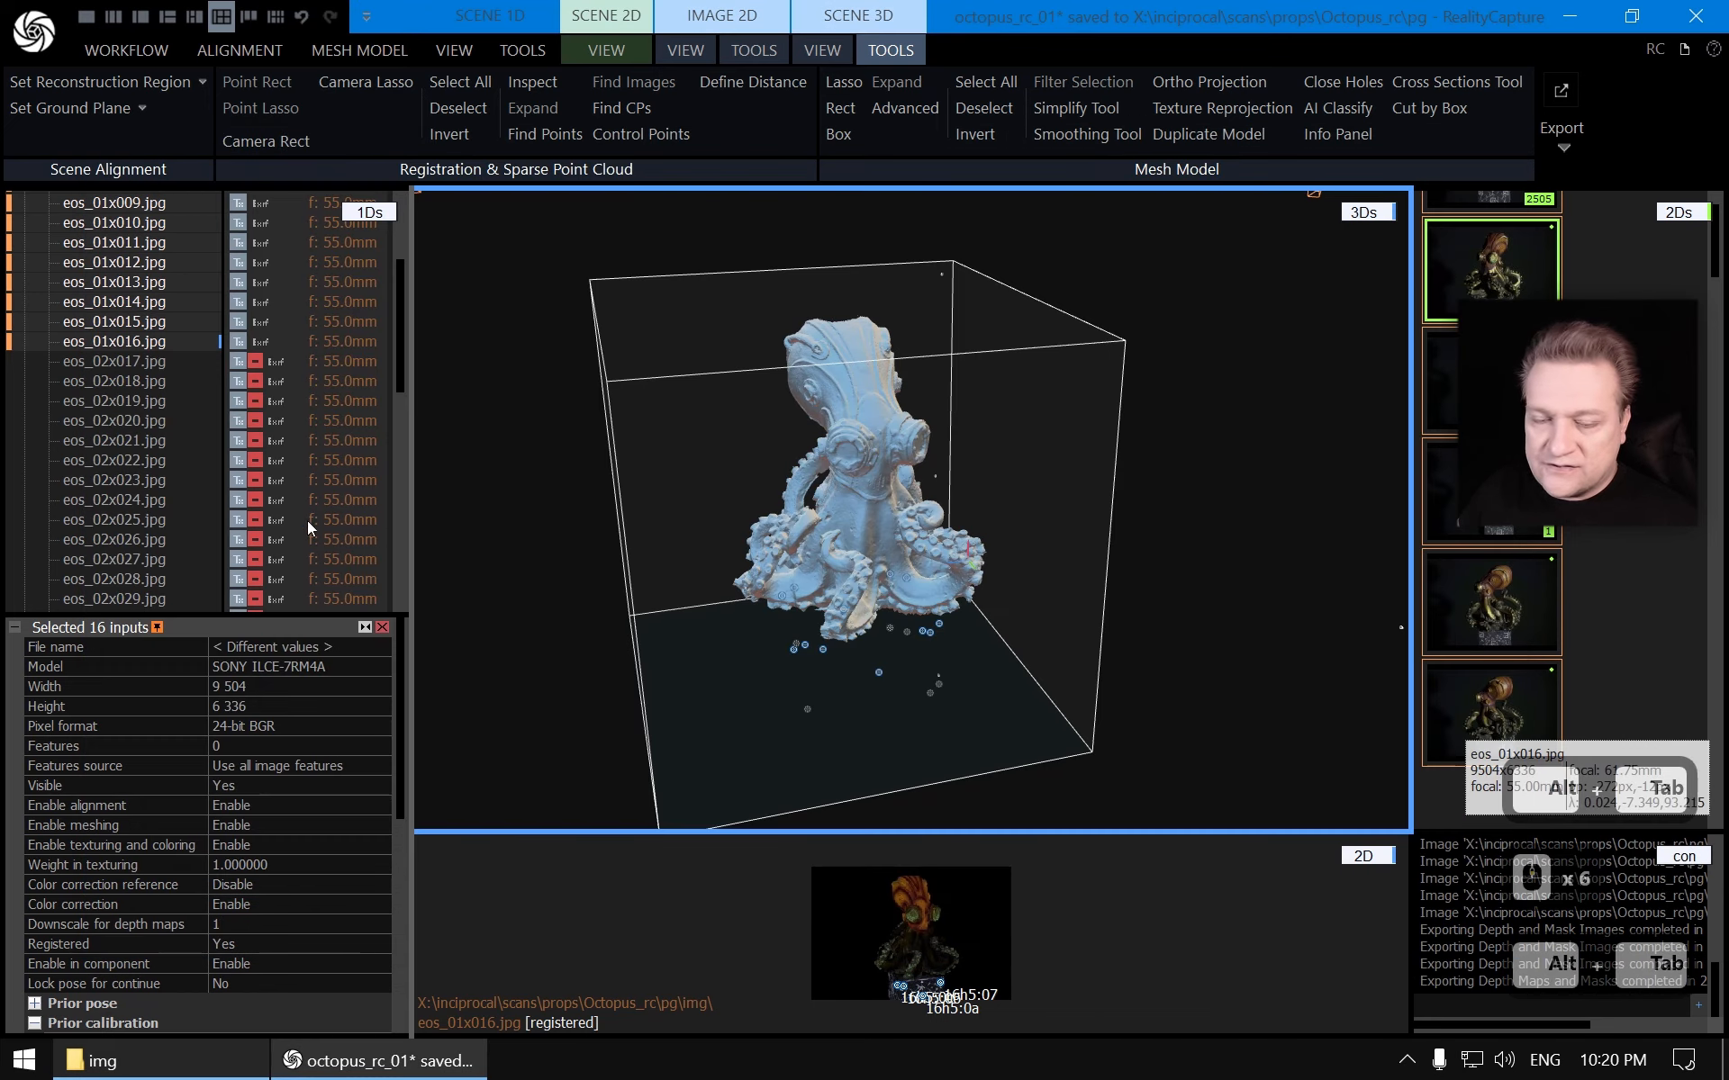
{"action": "left_click", "coordinate": [128, 357]}
{"action": "scroll", "coordinate": [149, 393], "scroll_direction": "down", "scroll_amount": 5}
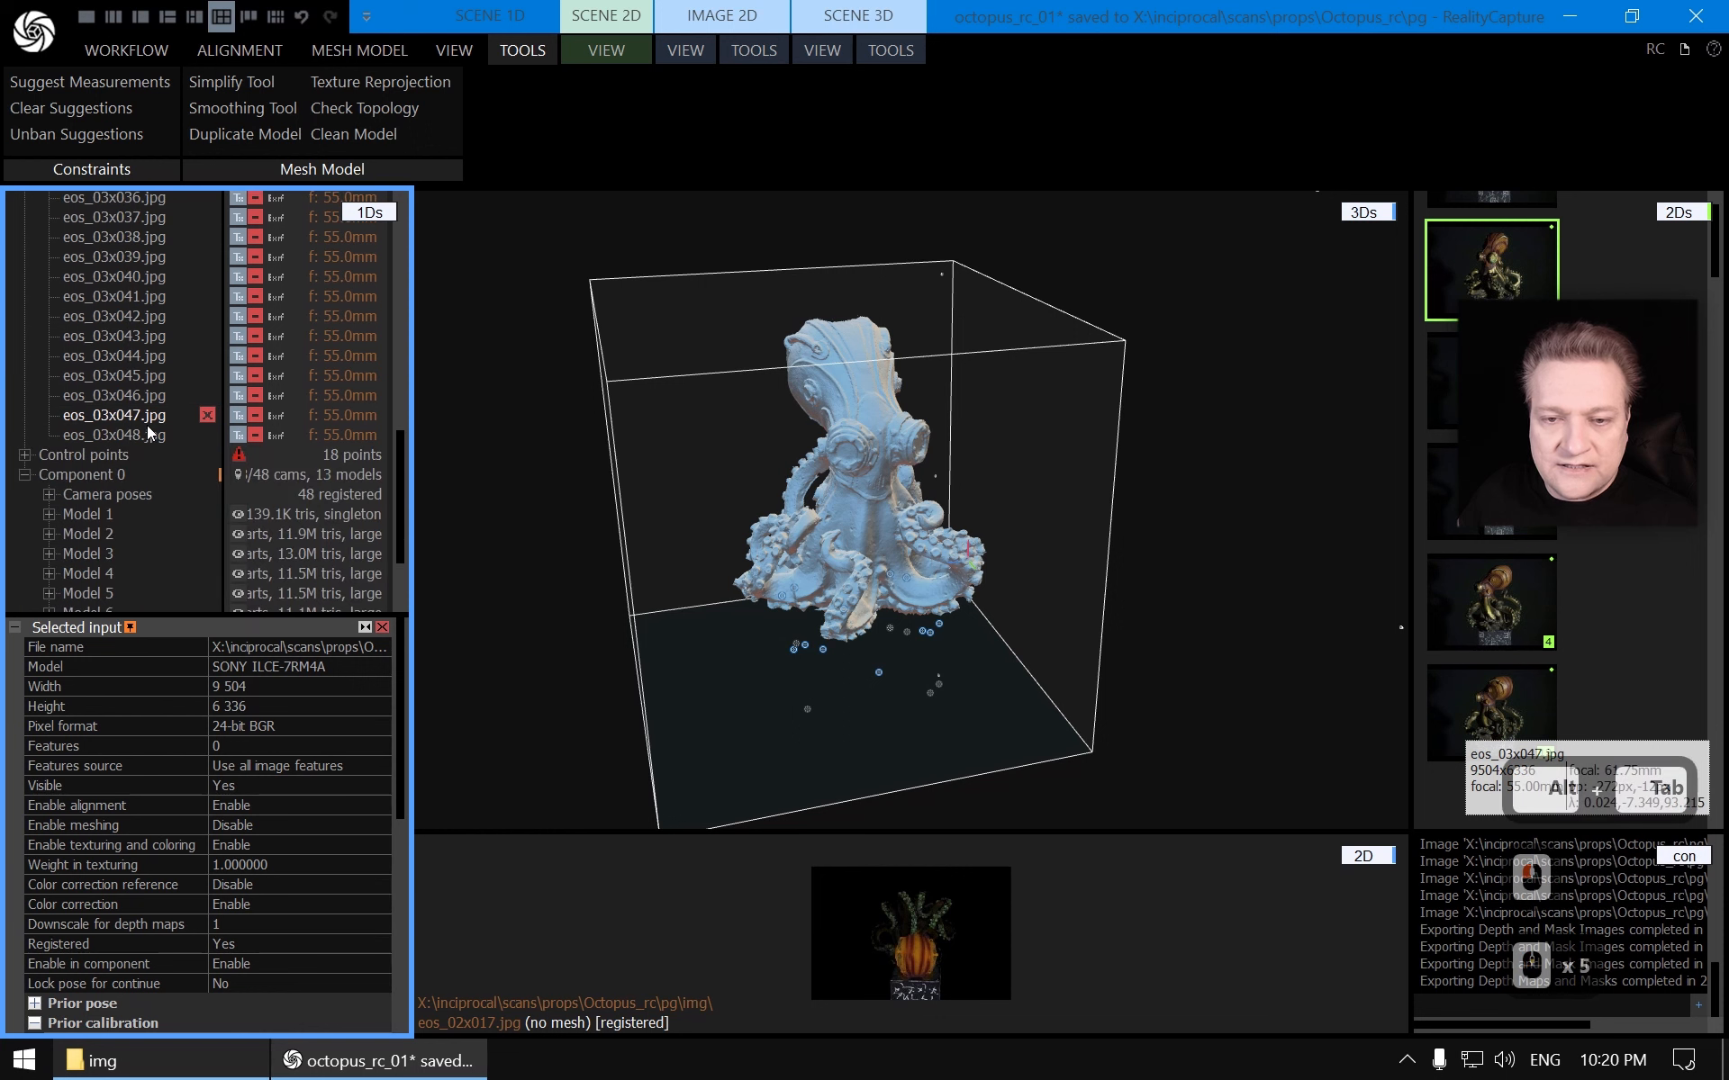
{"action": "left_click", "coordinate": [135, 436], "text": "shift"}
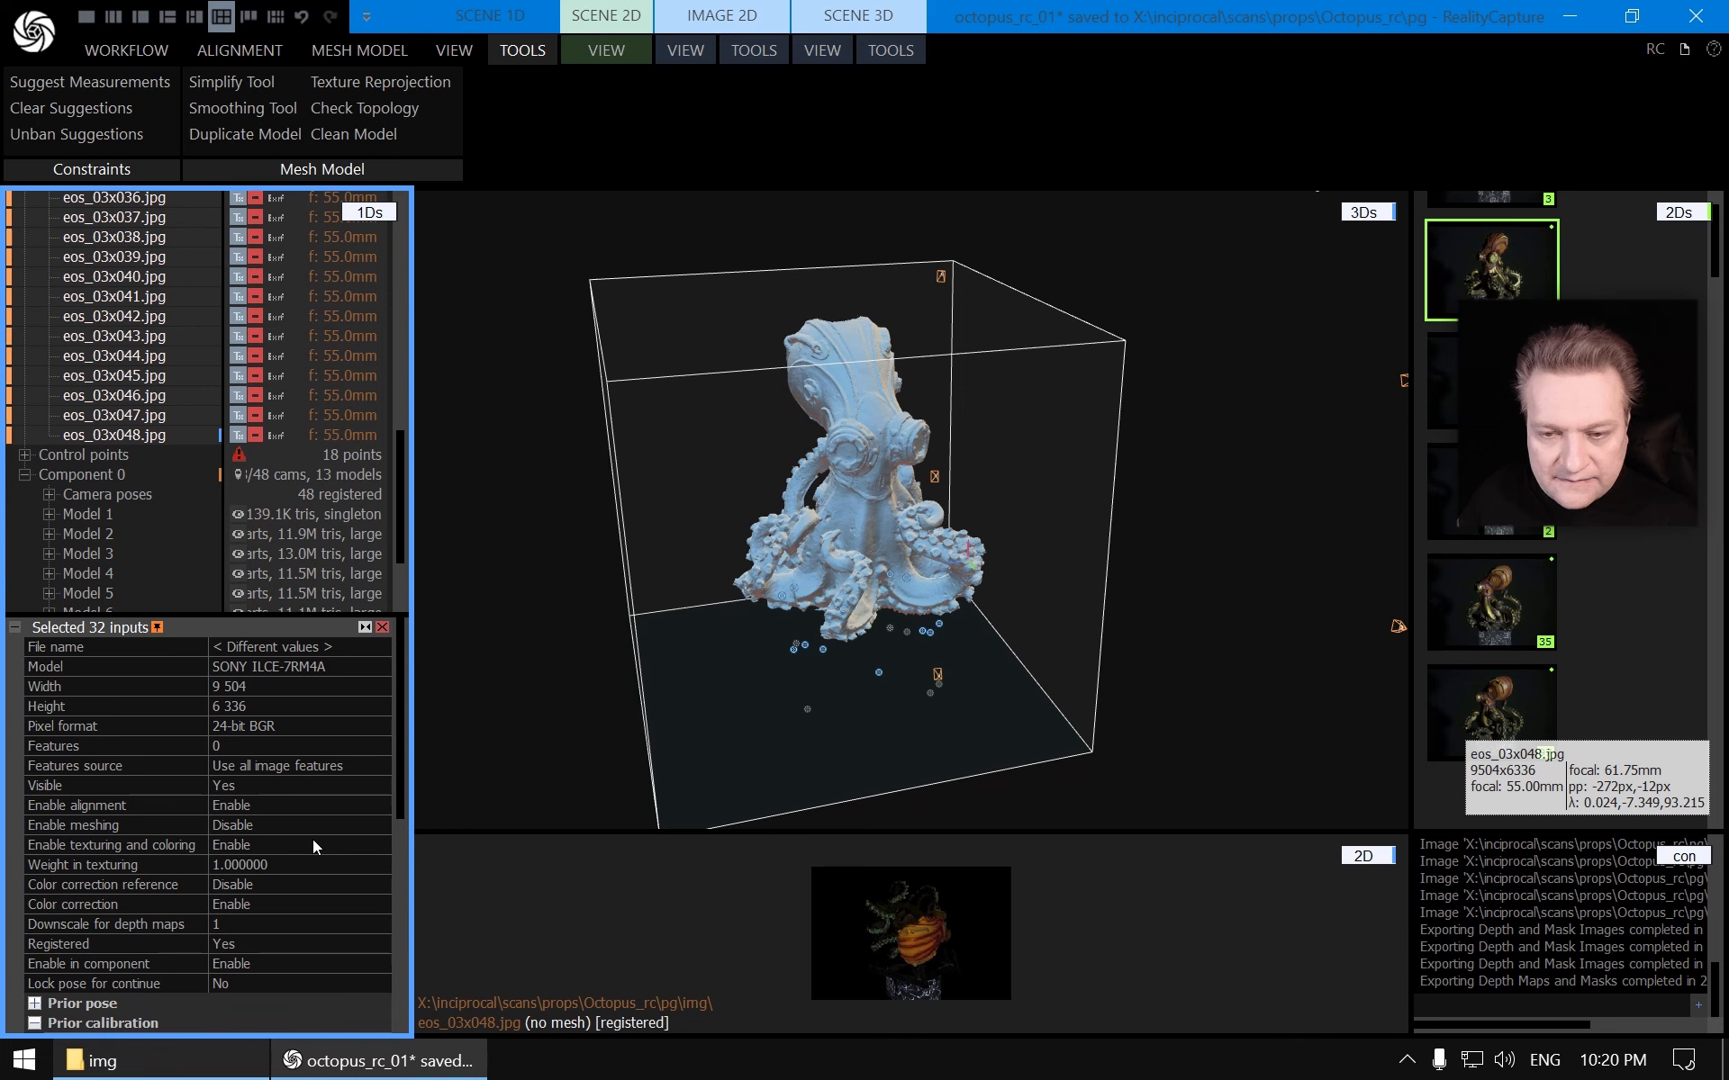
Select the images eos_02x017 through eos_02x032 in the image list
{"action": "scroll", "coordinate": [141, 429], "scroll_direction": "up", "scroll_amount": 9}
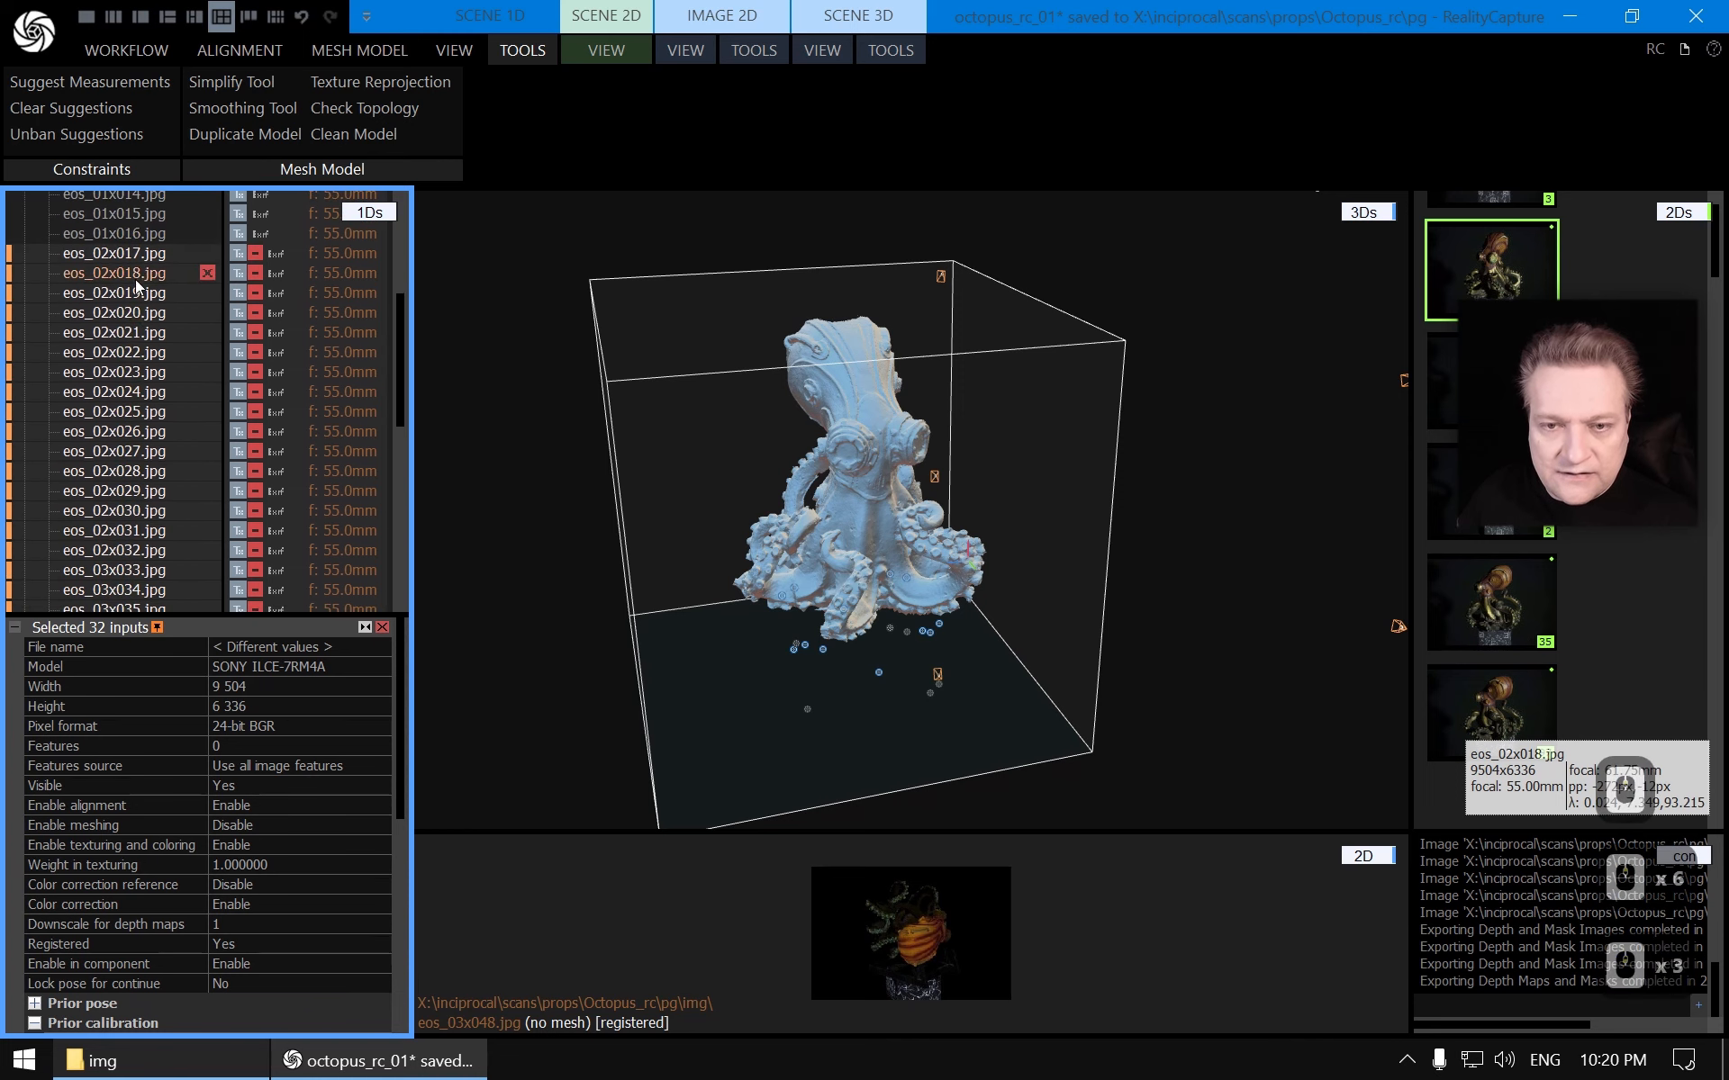
{"action": "left_click", "coordinate": [135, 255]}
{"action": "scroll", "coordinate": [133, 384], "scroll_direction": "down", "scroll_amount": 2}
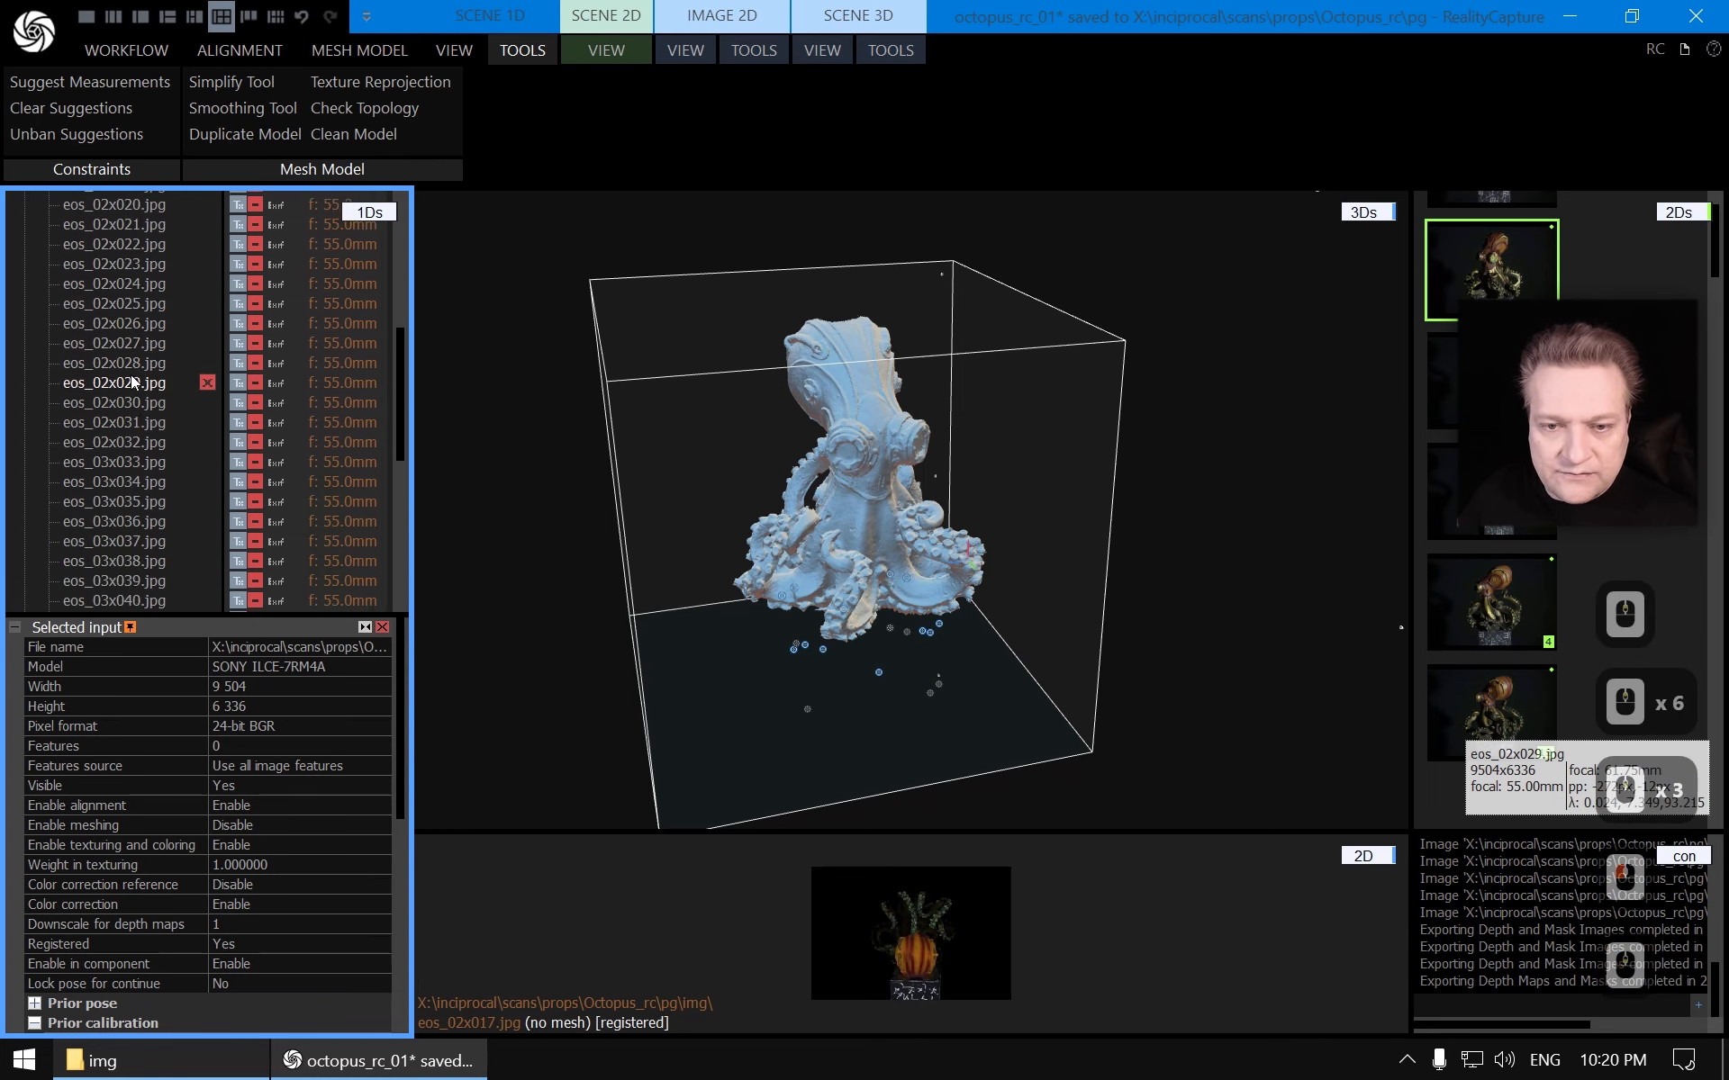
{"action": "left_click", "coordinate": [124, 443], "text": "shift"}
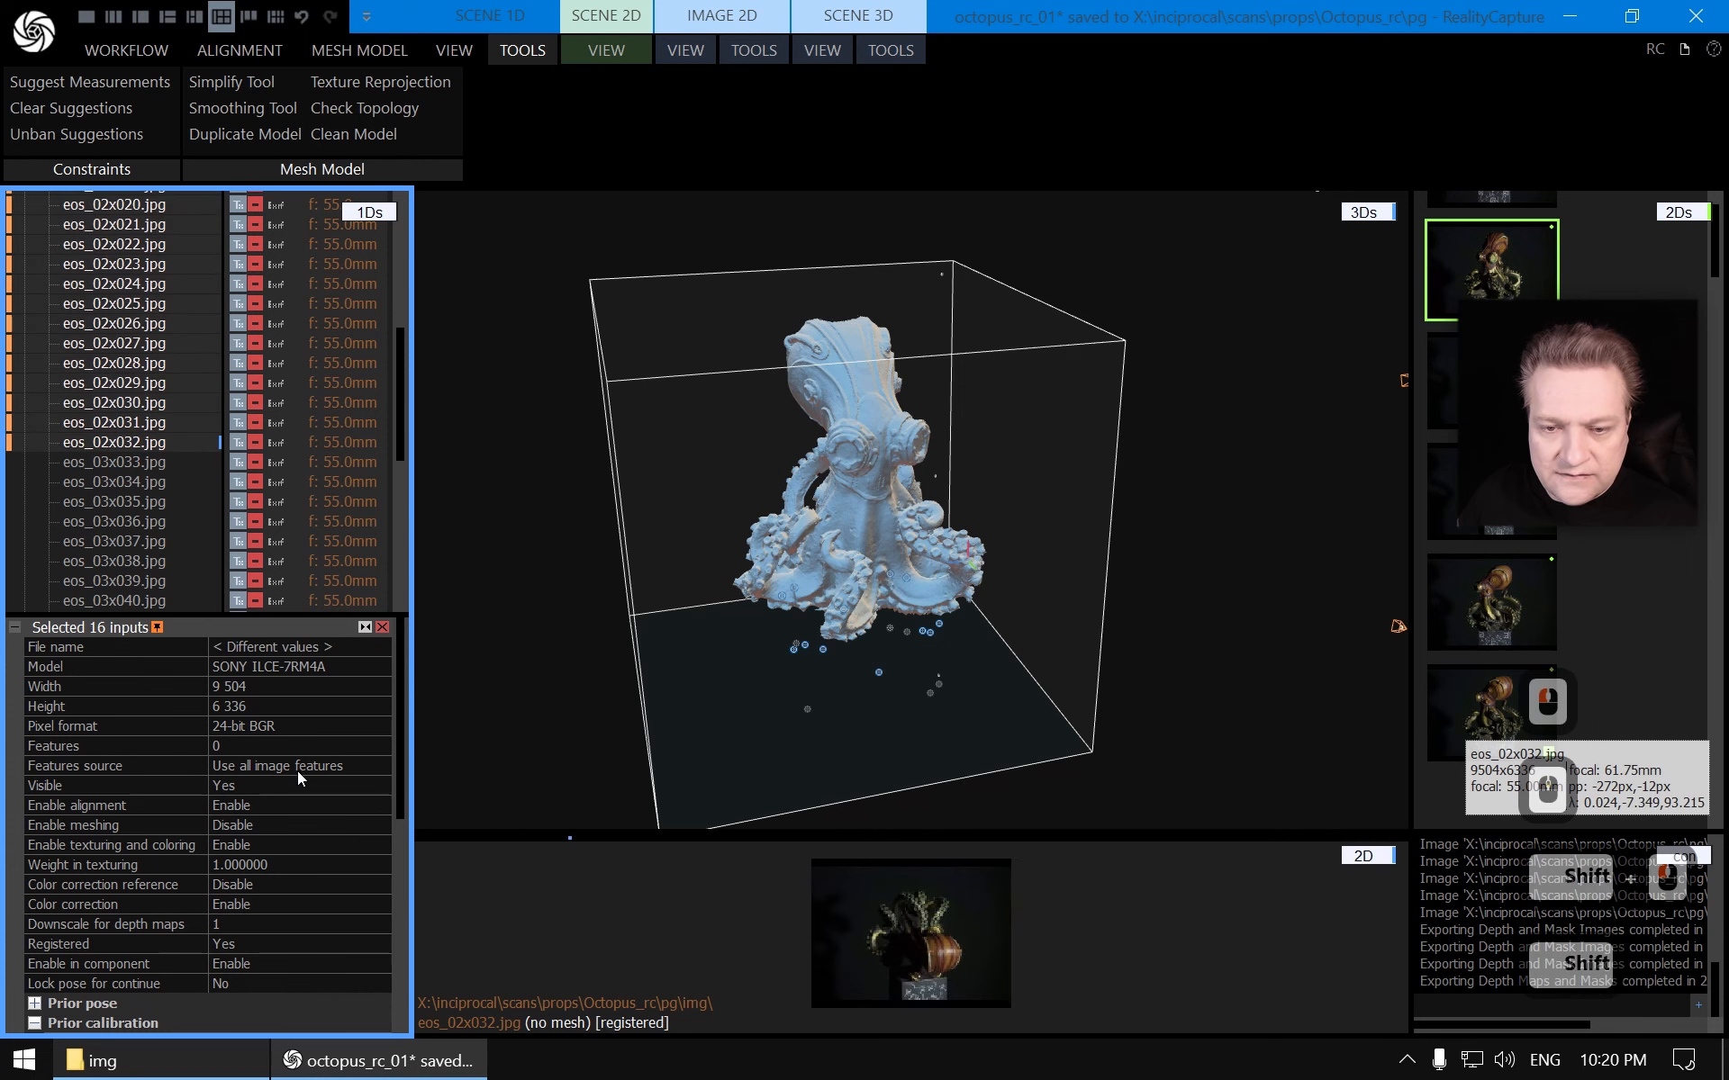
Enable meshing for the selected images eos_02x017 through eos_02x032
{"action": "left_click", "coordinate": [289, 823]}
{"action": "left_click", "coordinate": [383, 825]}
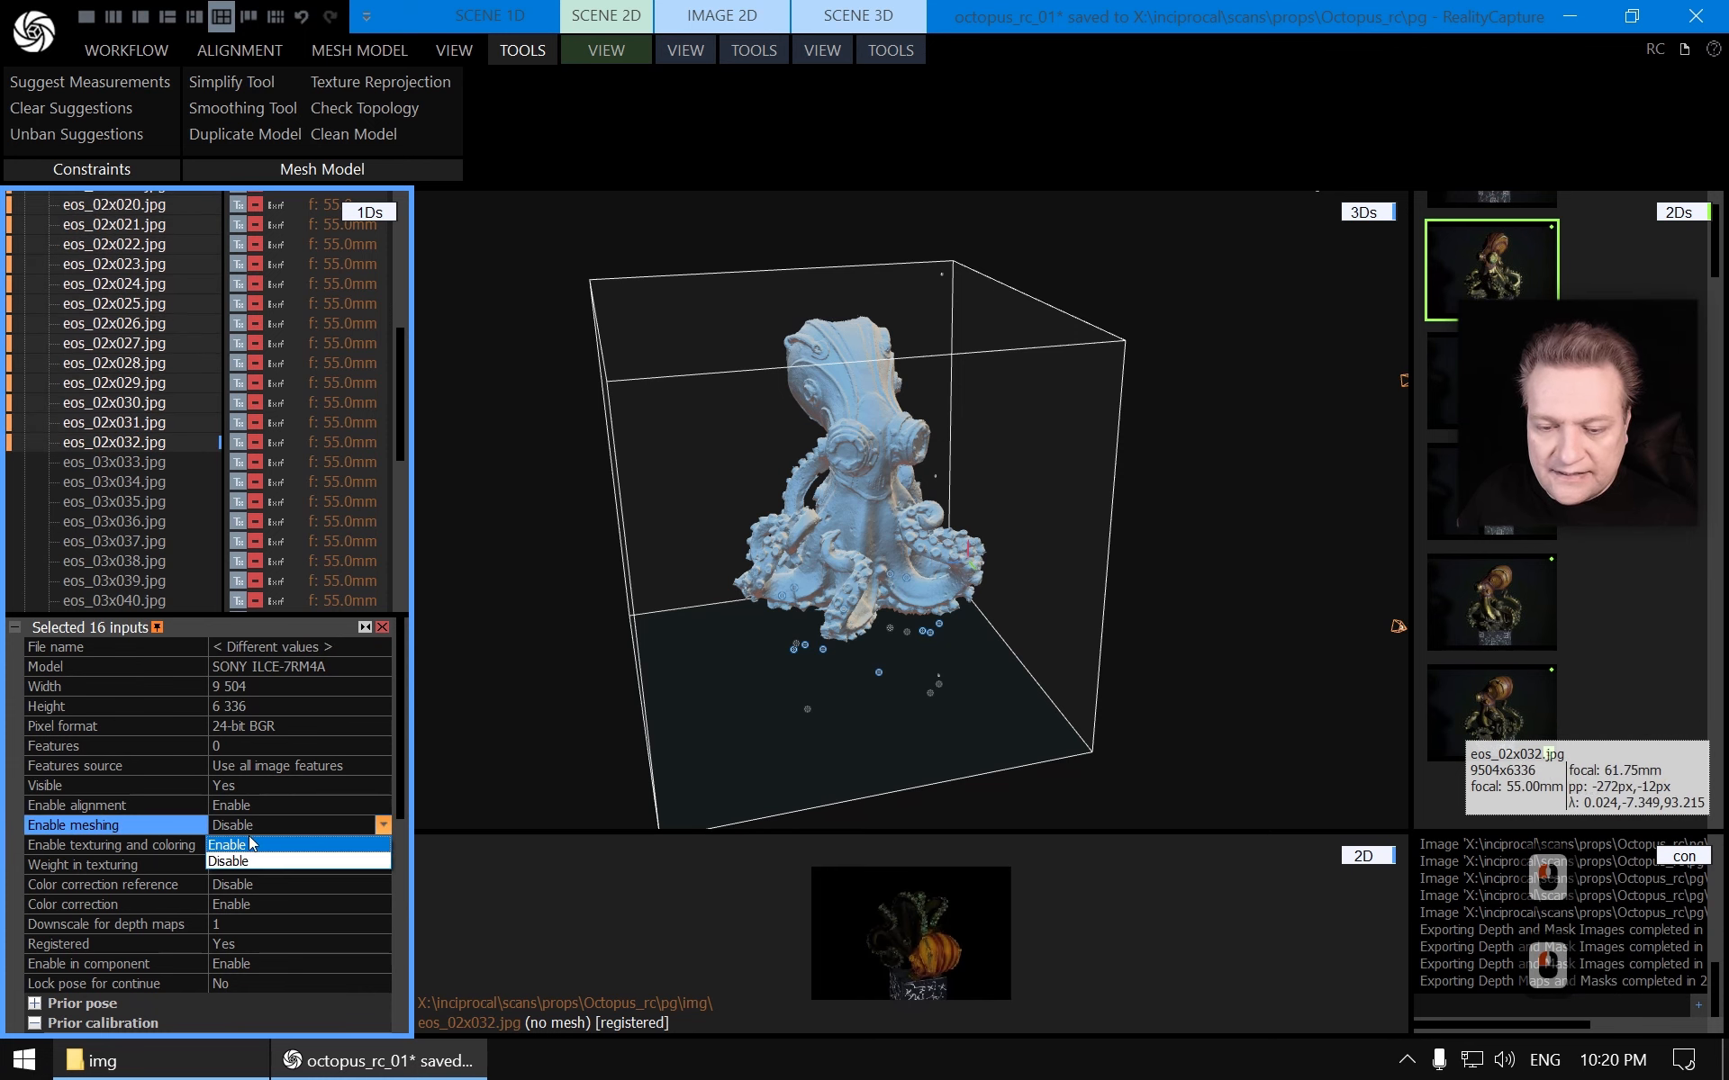
{"action": "left_click", "coordinate": [236, 844]}
Select images eos_01x001 through eos_01x016 and disable meshing for them
{"action": "scroll", "coordinate": [180, 306], "scroll_direction": "up", "scroll_amount": 5}
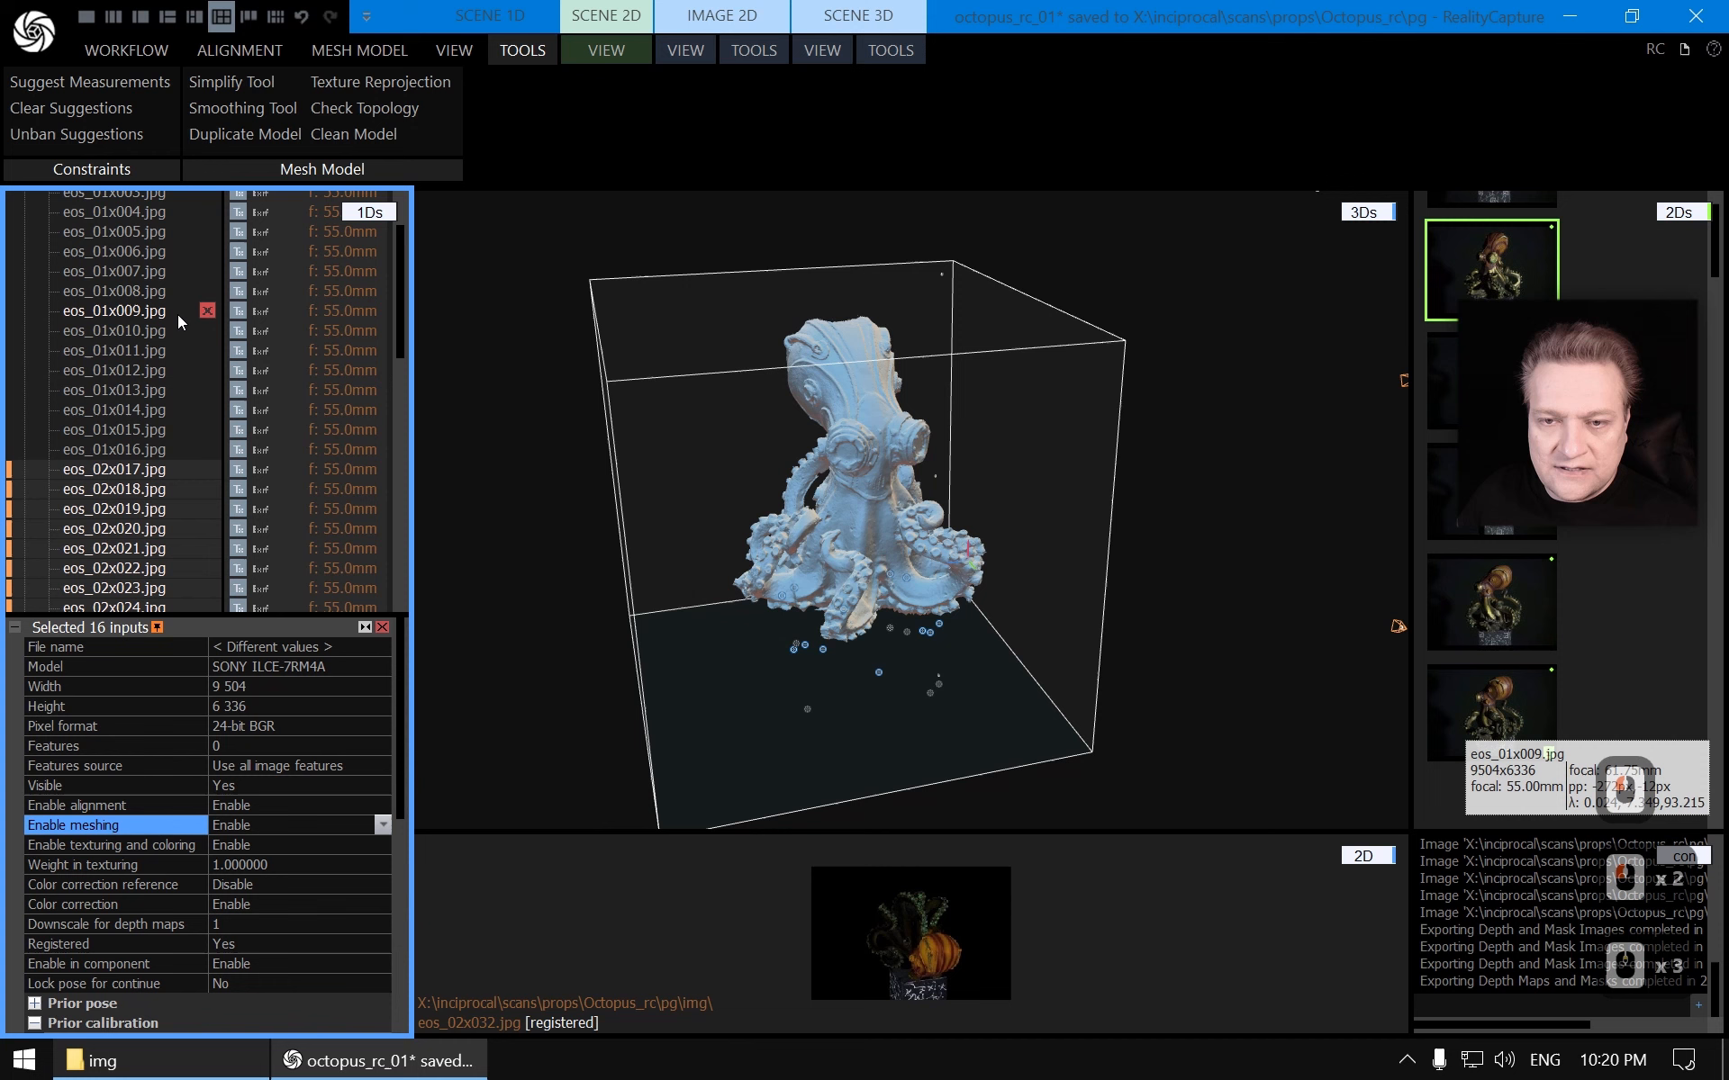
{"action": "left_click", "coordinate": [99, 448]}
{"action": "scroll", "coordinate": [135, 353], "scroll_direction": "up", "scroll_amount": 2}
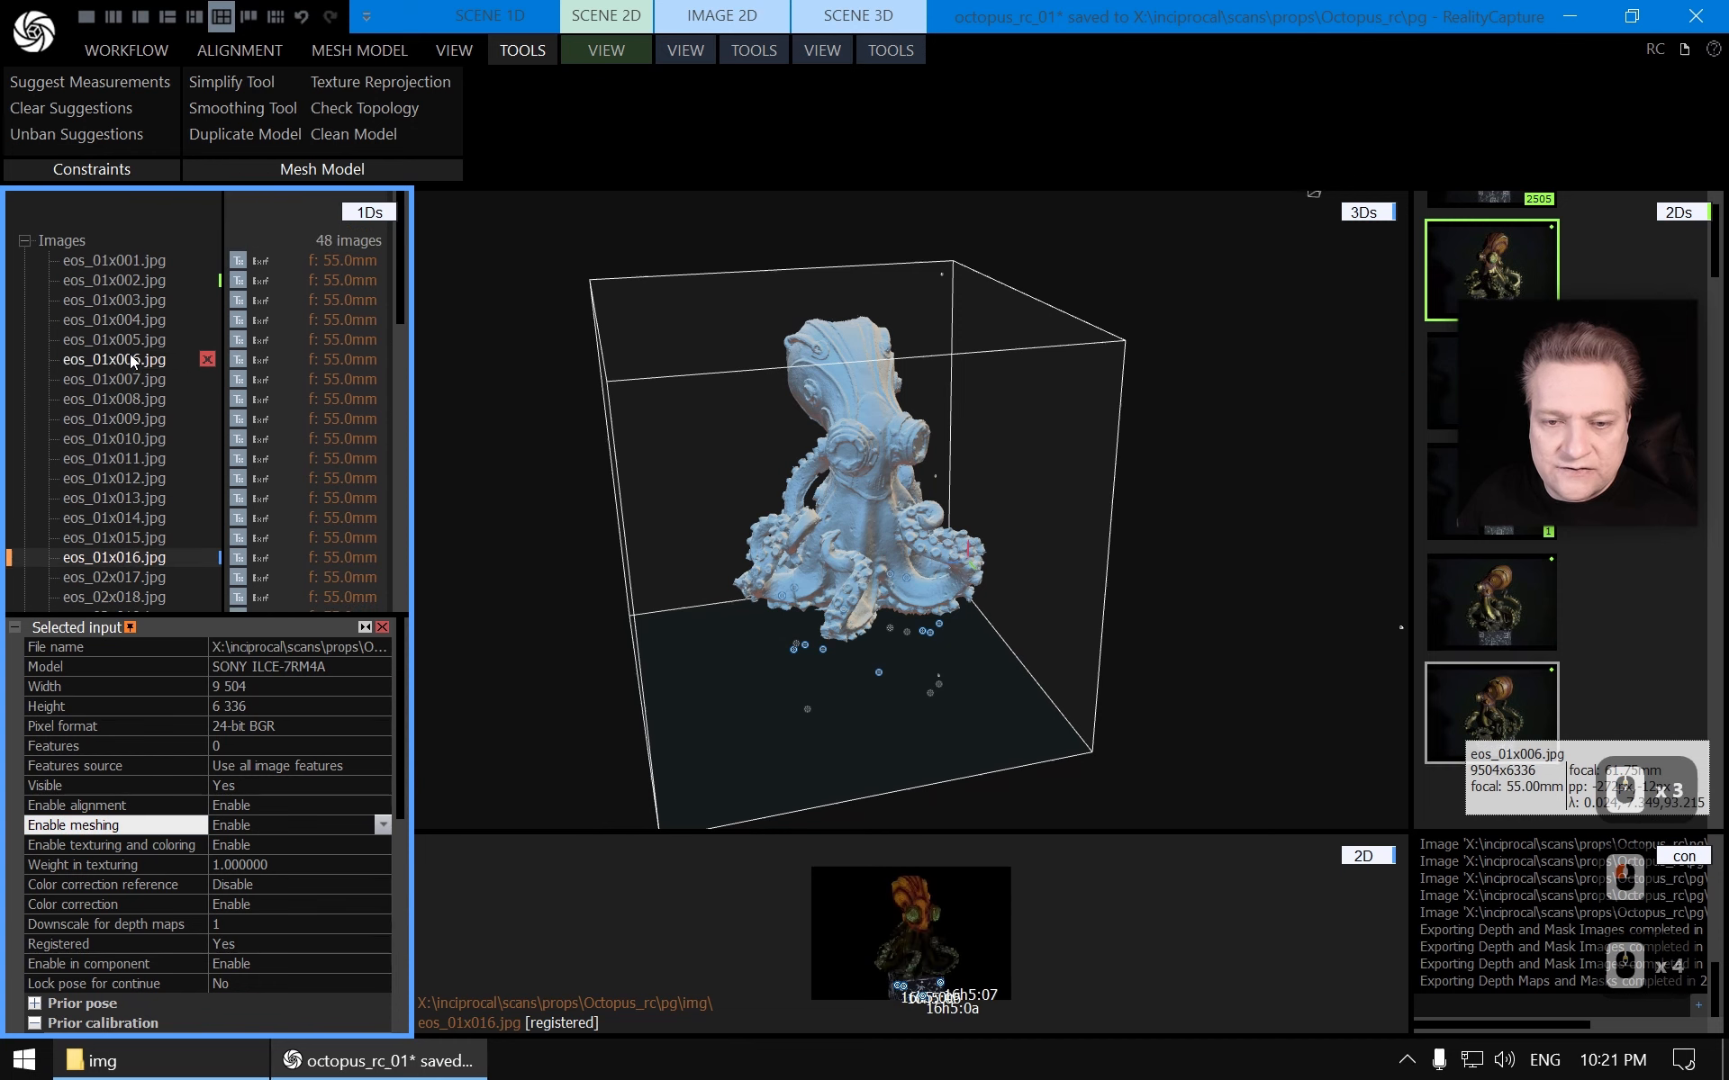
{"action": "left_click", "coordinate": [117, 261], "text": "shift"}
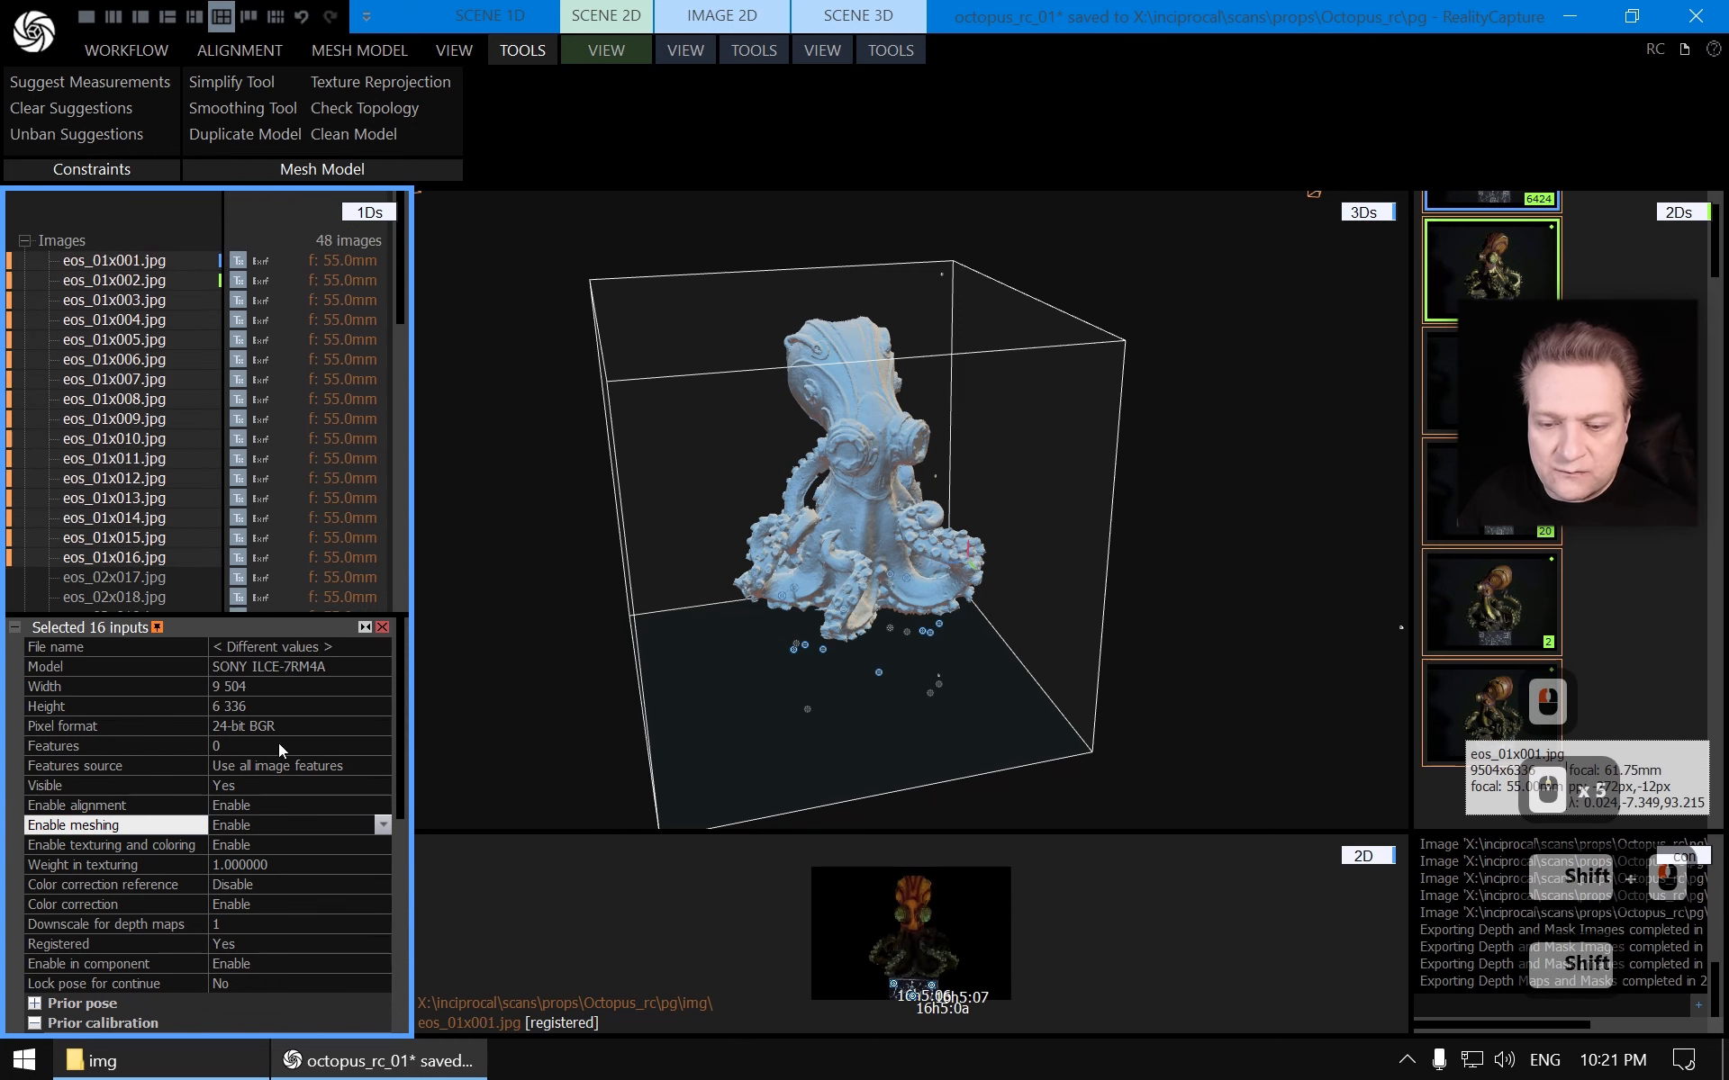
{"action": "left_click", "coordinate": [385, 827]}
{"action": "left_click", "coordinate": [270, 865]}
Calculate a new model at Normal detail from the meshing-enabled images
{"action": "scroll", "coordinate": [187, 366], "scroll_direction": "down", "scroll_amount": 5}
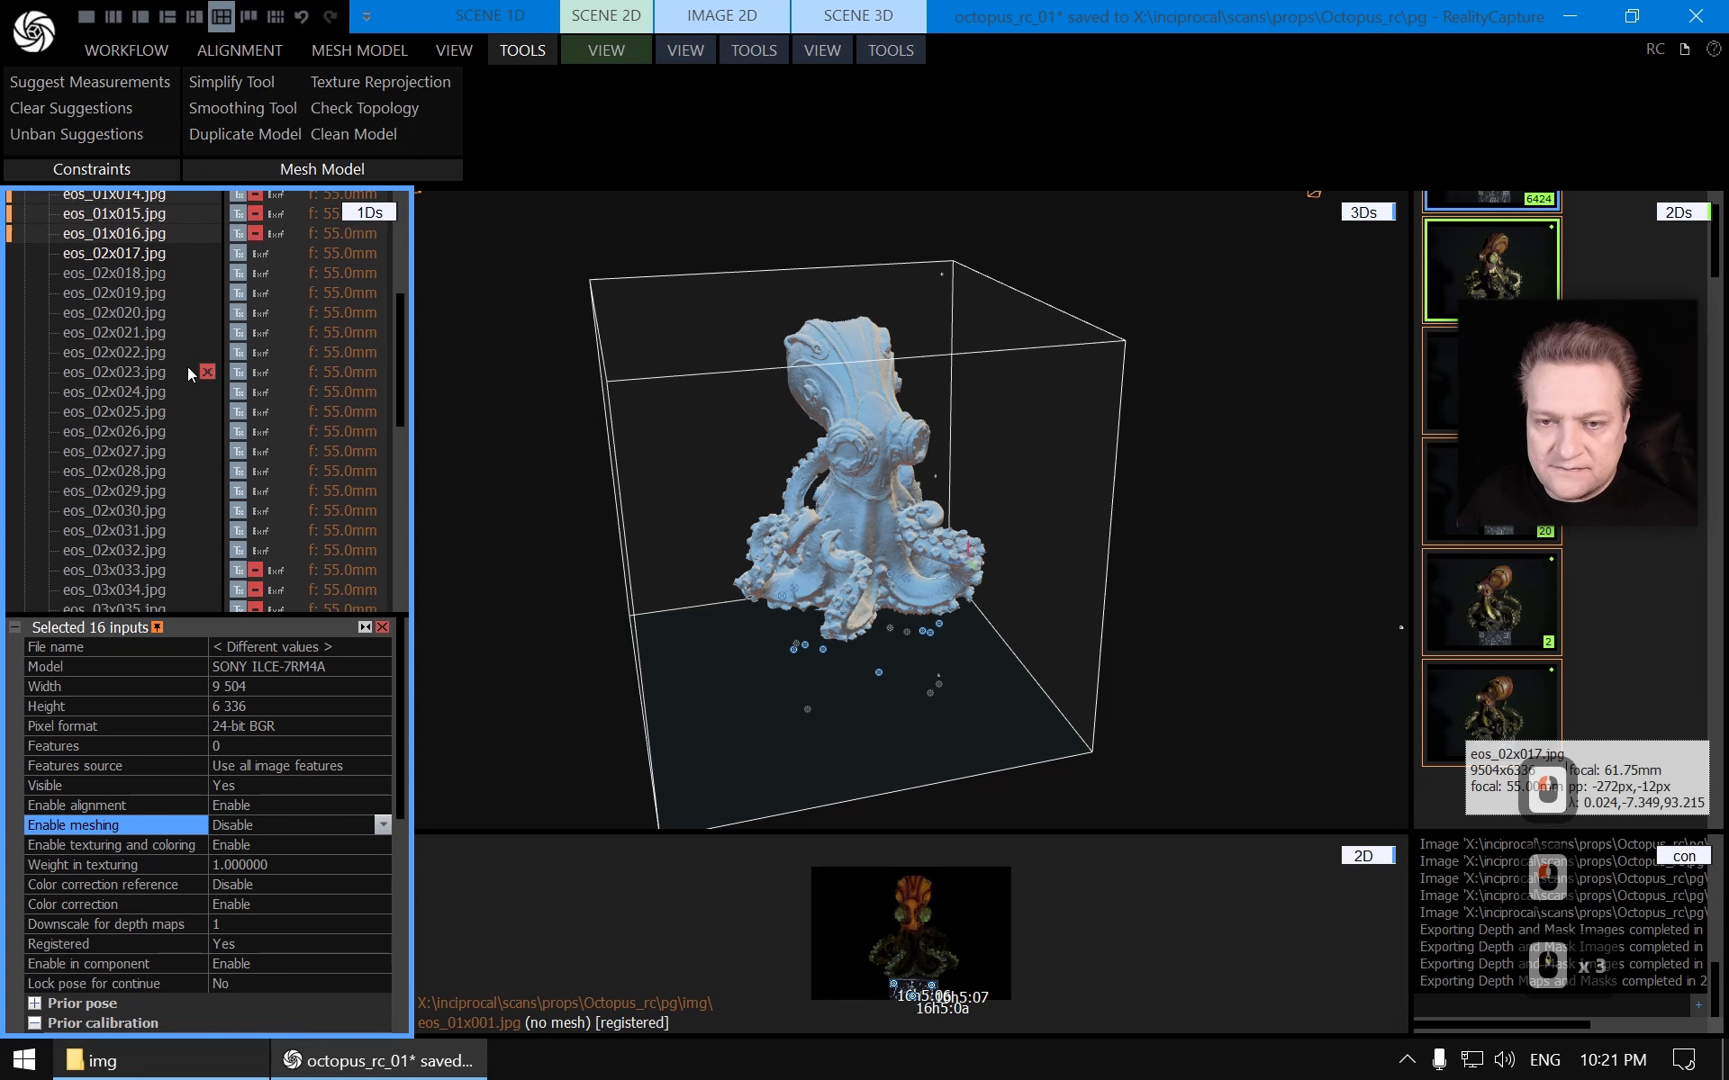
{"action": "scroll", "coordinate": [180, 373], "scroll_direction": "down", "scroll_amount": 9}
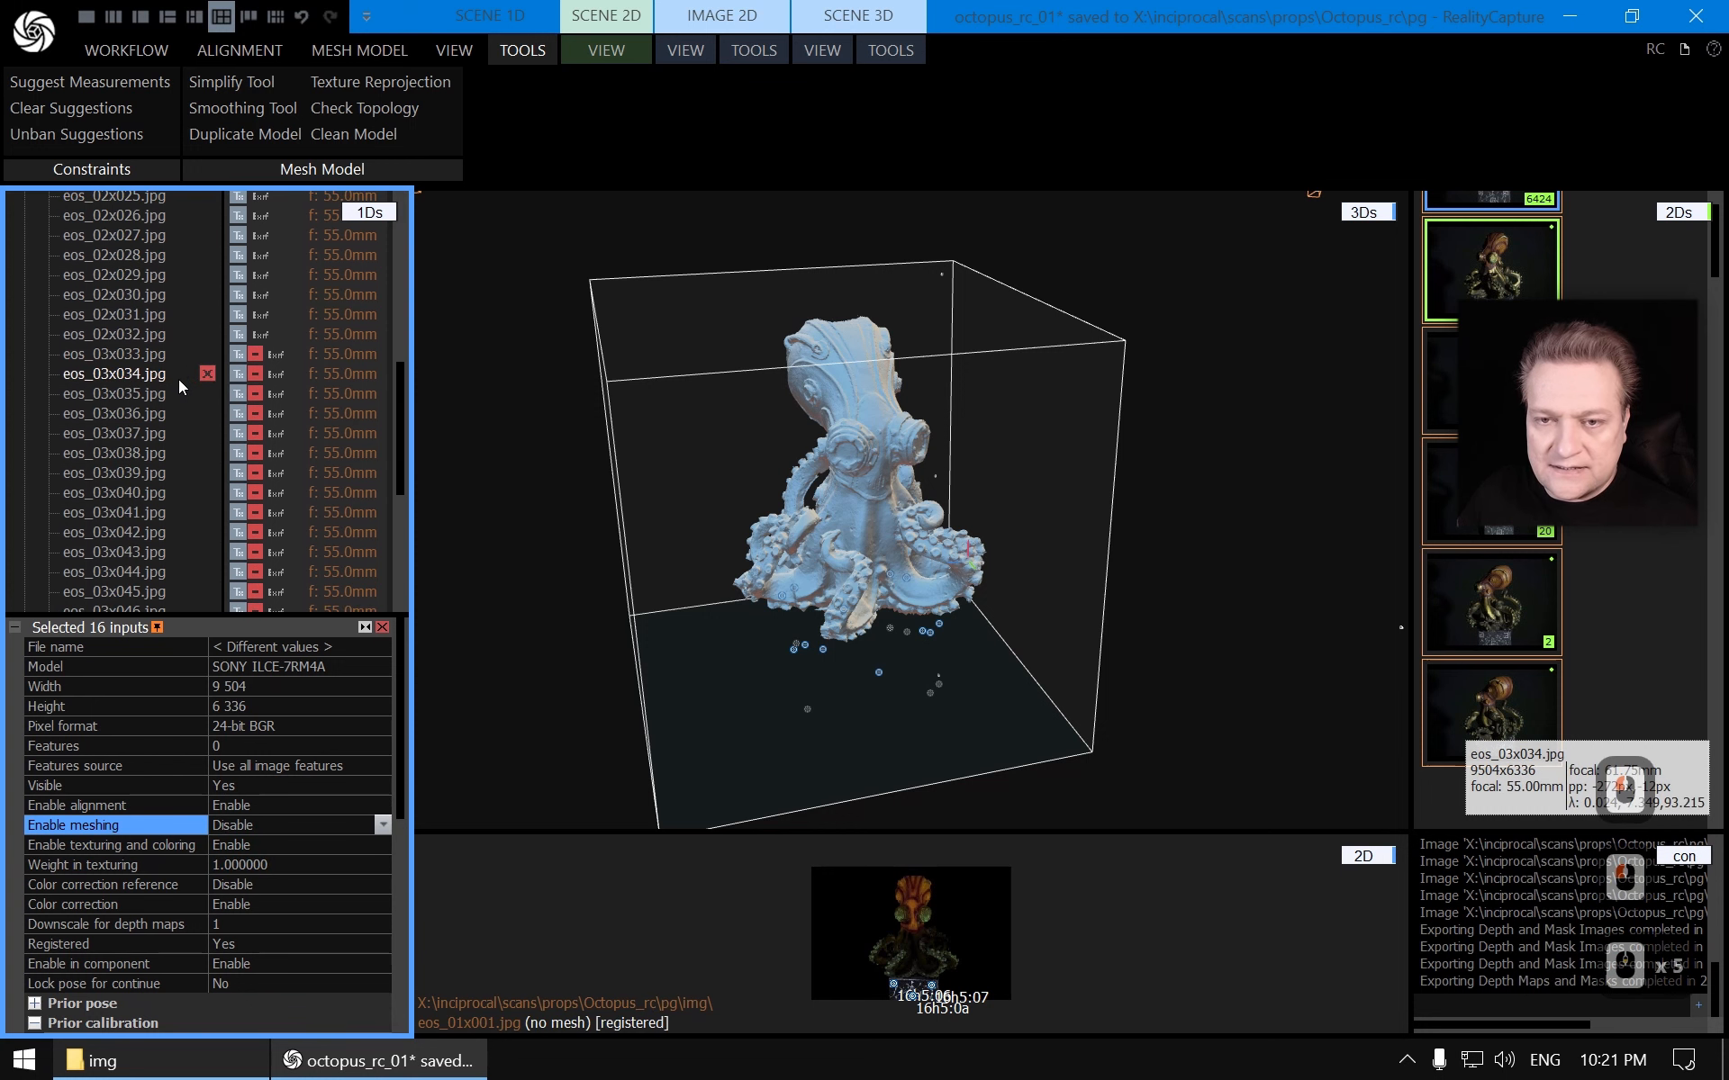
{"action": "left_click", "coordinate": [332, 52]}
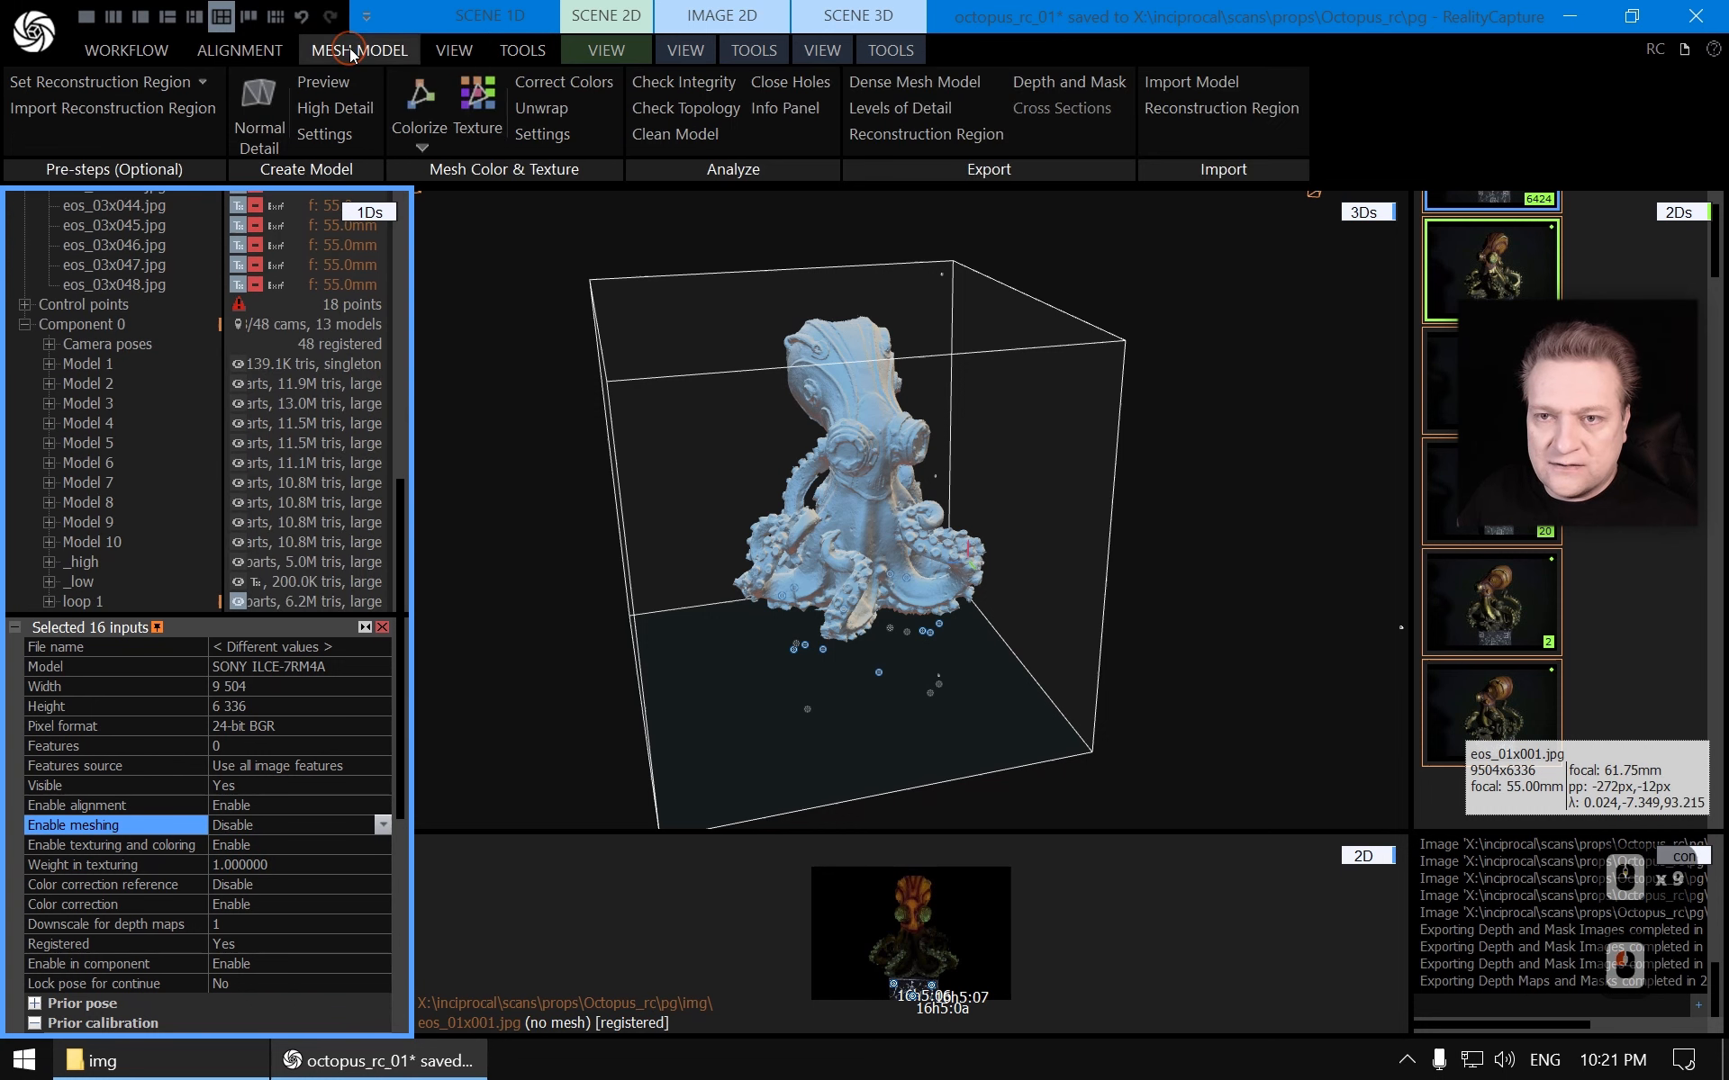
{"action": "left_click", "coordinate": [262, 105]}
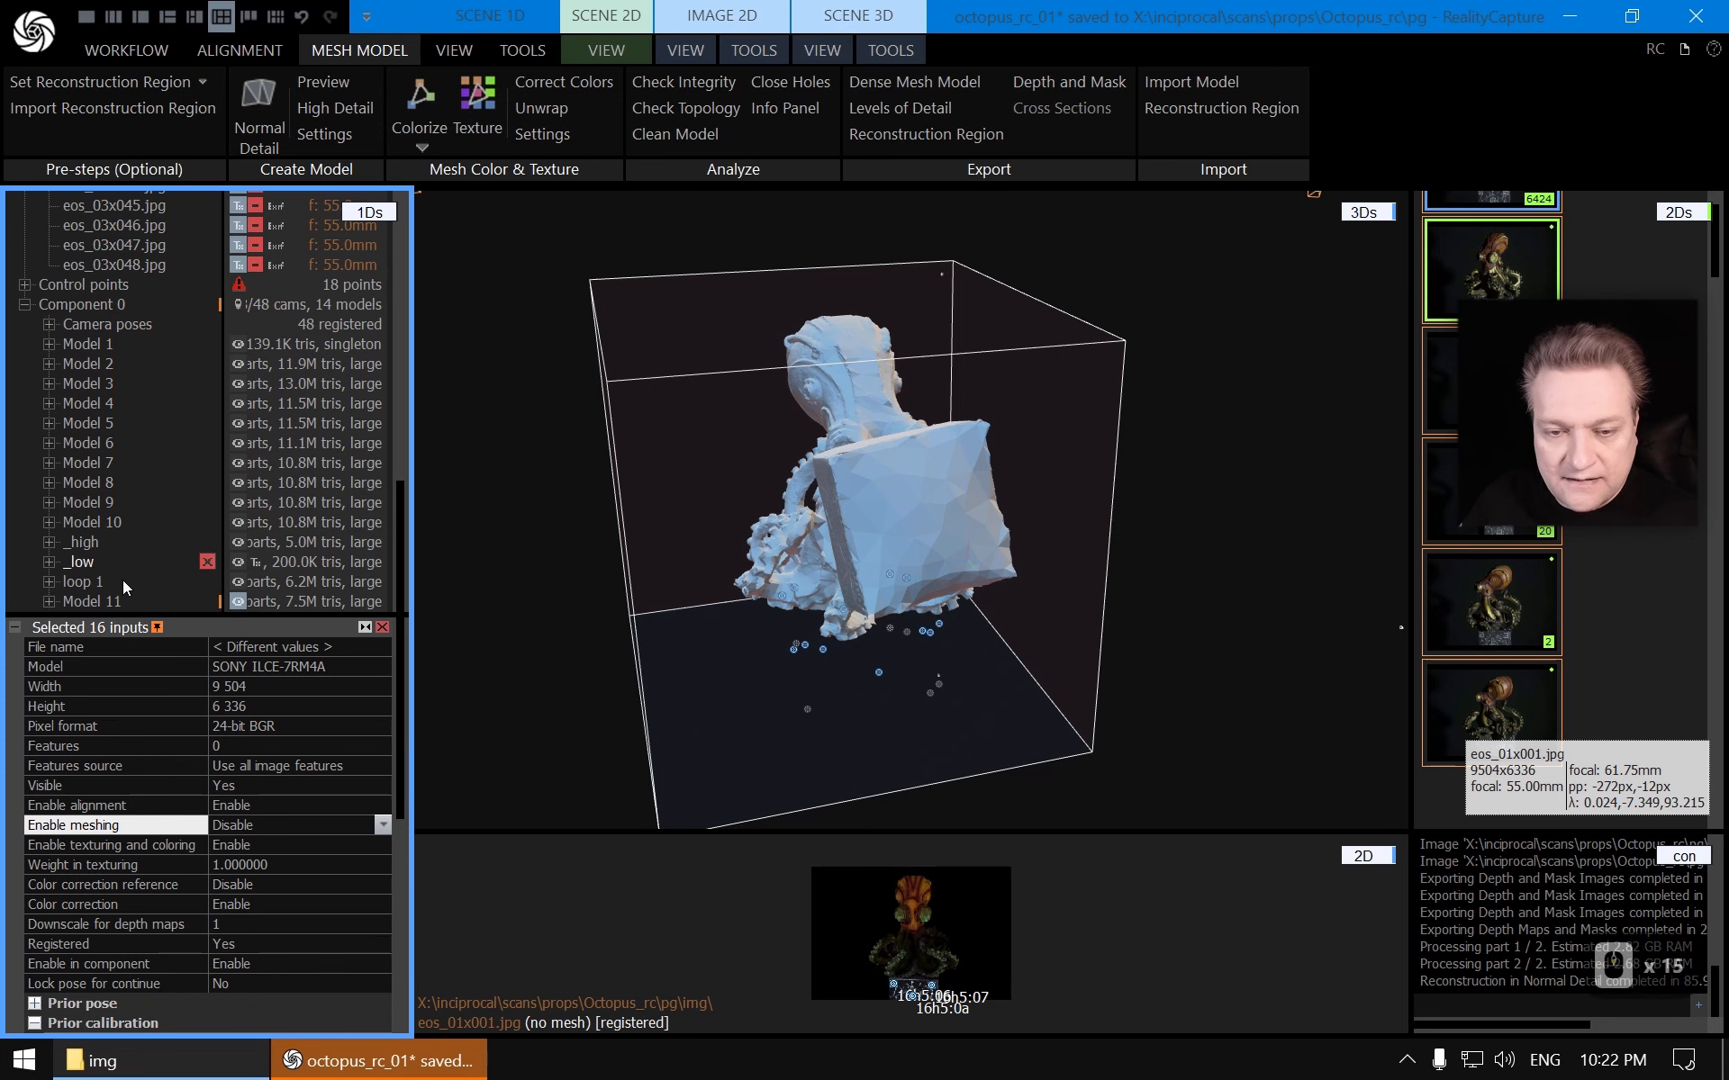
Select Model 11 and lasso-select the box-shaped artifact attached beside the octopus
{"action": "left_click", "coordinate": [92, 601]}
{"action": "scroll", "coordinate": [628, 495], "scroll_direction": "up", "scroll_amount": 2}
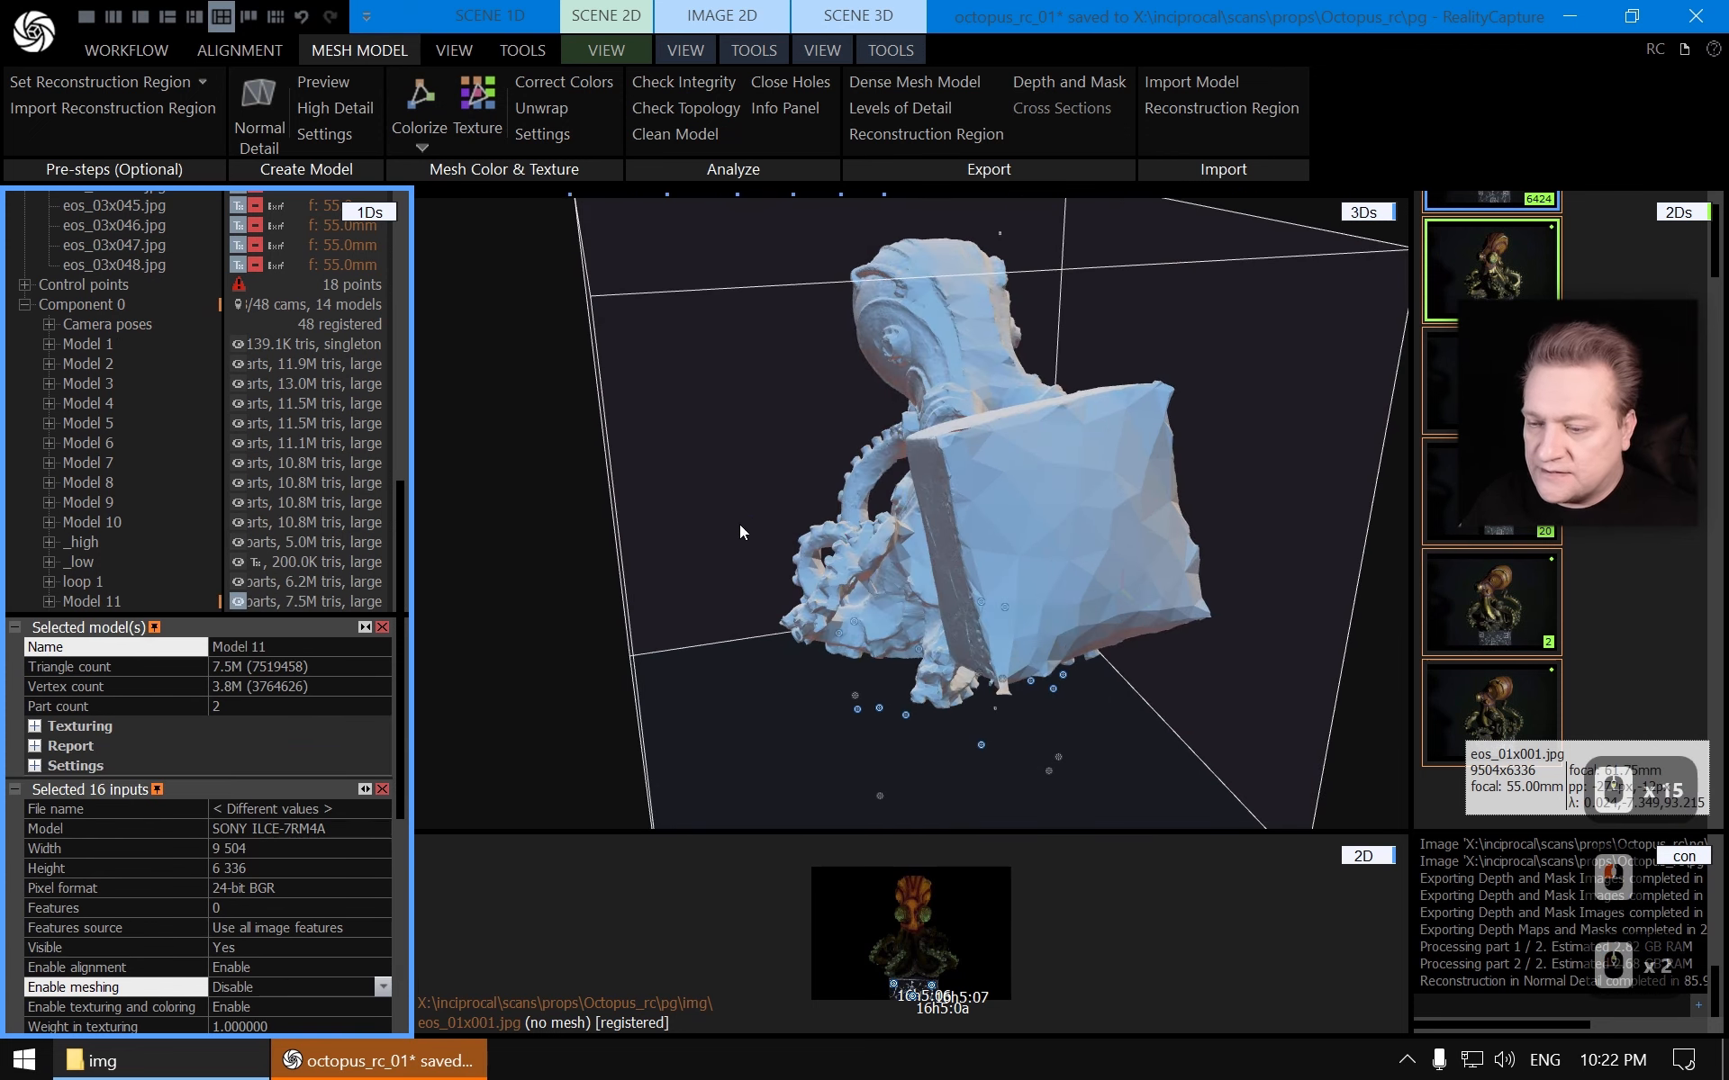
{"action": "mouse_move", "coordinate": [739, 524]}
{"action": "right_mouse_down"}
{"action": "mouse_move", "coordinate": [911, 497]}
{"action": "mouse_move", "coordinate": [957, 468]}
{"action": "mouse_move", "coordinate": [955, 443]}
{"action": "mouse_move", "coordinate": [962, 625]}
{"action": "mouse_move", "coordinate": [1113, 526]}
{"action": "mouse_move", "coordinate": [1109, 439]}
{"action": "mouse_move", "coordinate": [1136, 499]}
{"action": "mouse_move", "coordinate": [1116, 512]}
{"action": "mouse_move", "coordinate": [1055, 429]}
{"action": "right_mouse_up"}
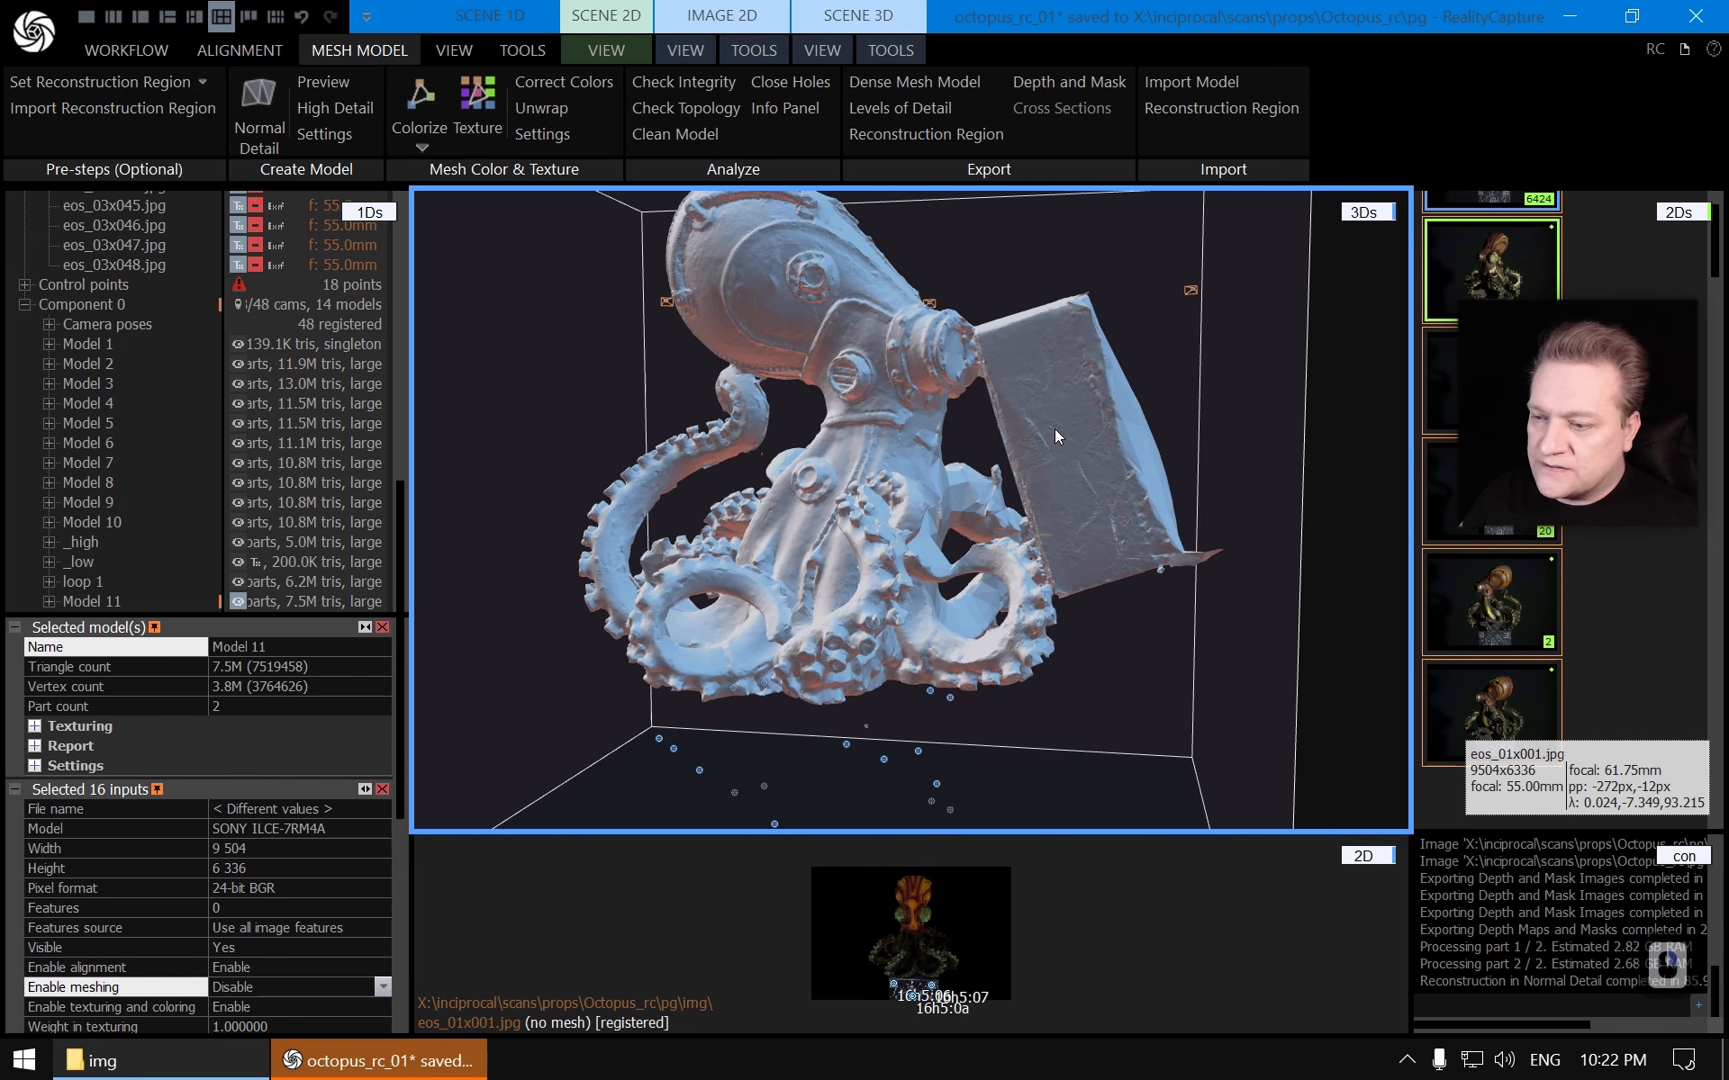
{"action": "left_click", "coordinate": [899, 49]}
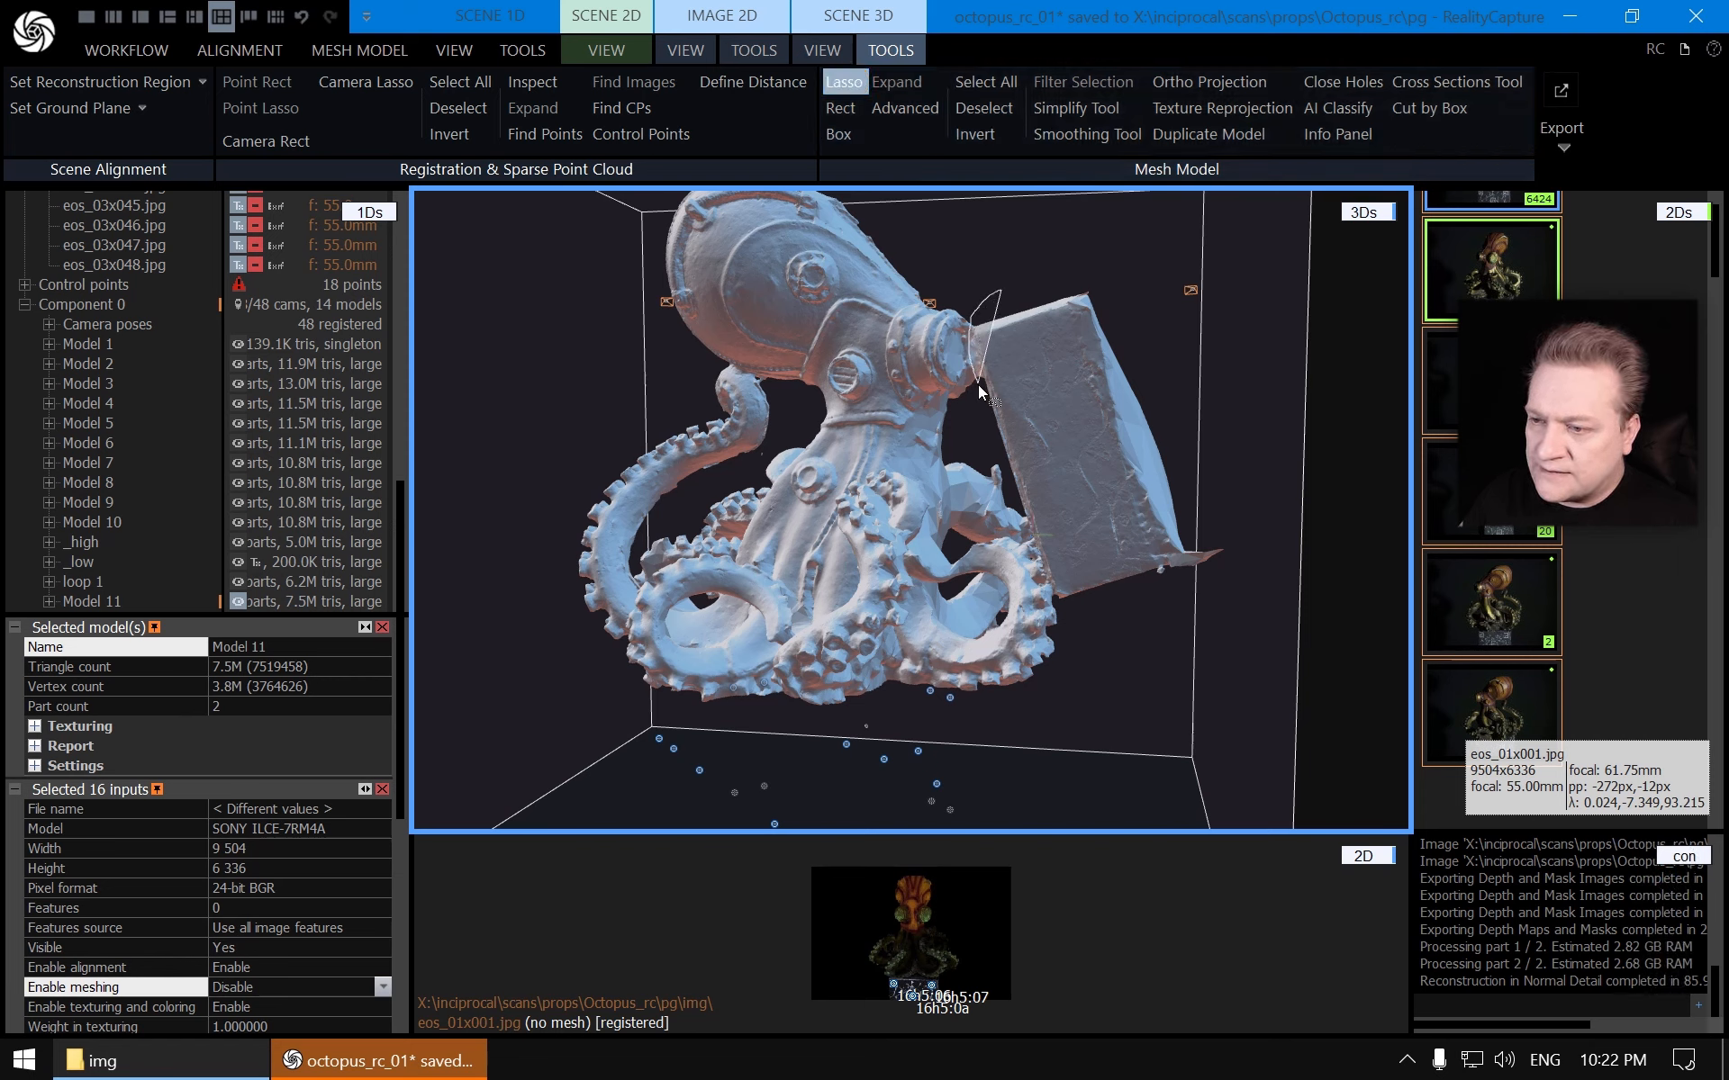
{"action": "left_click_drag", "start_coordinate": [996, 440], "coordinate": [1012, 483]}
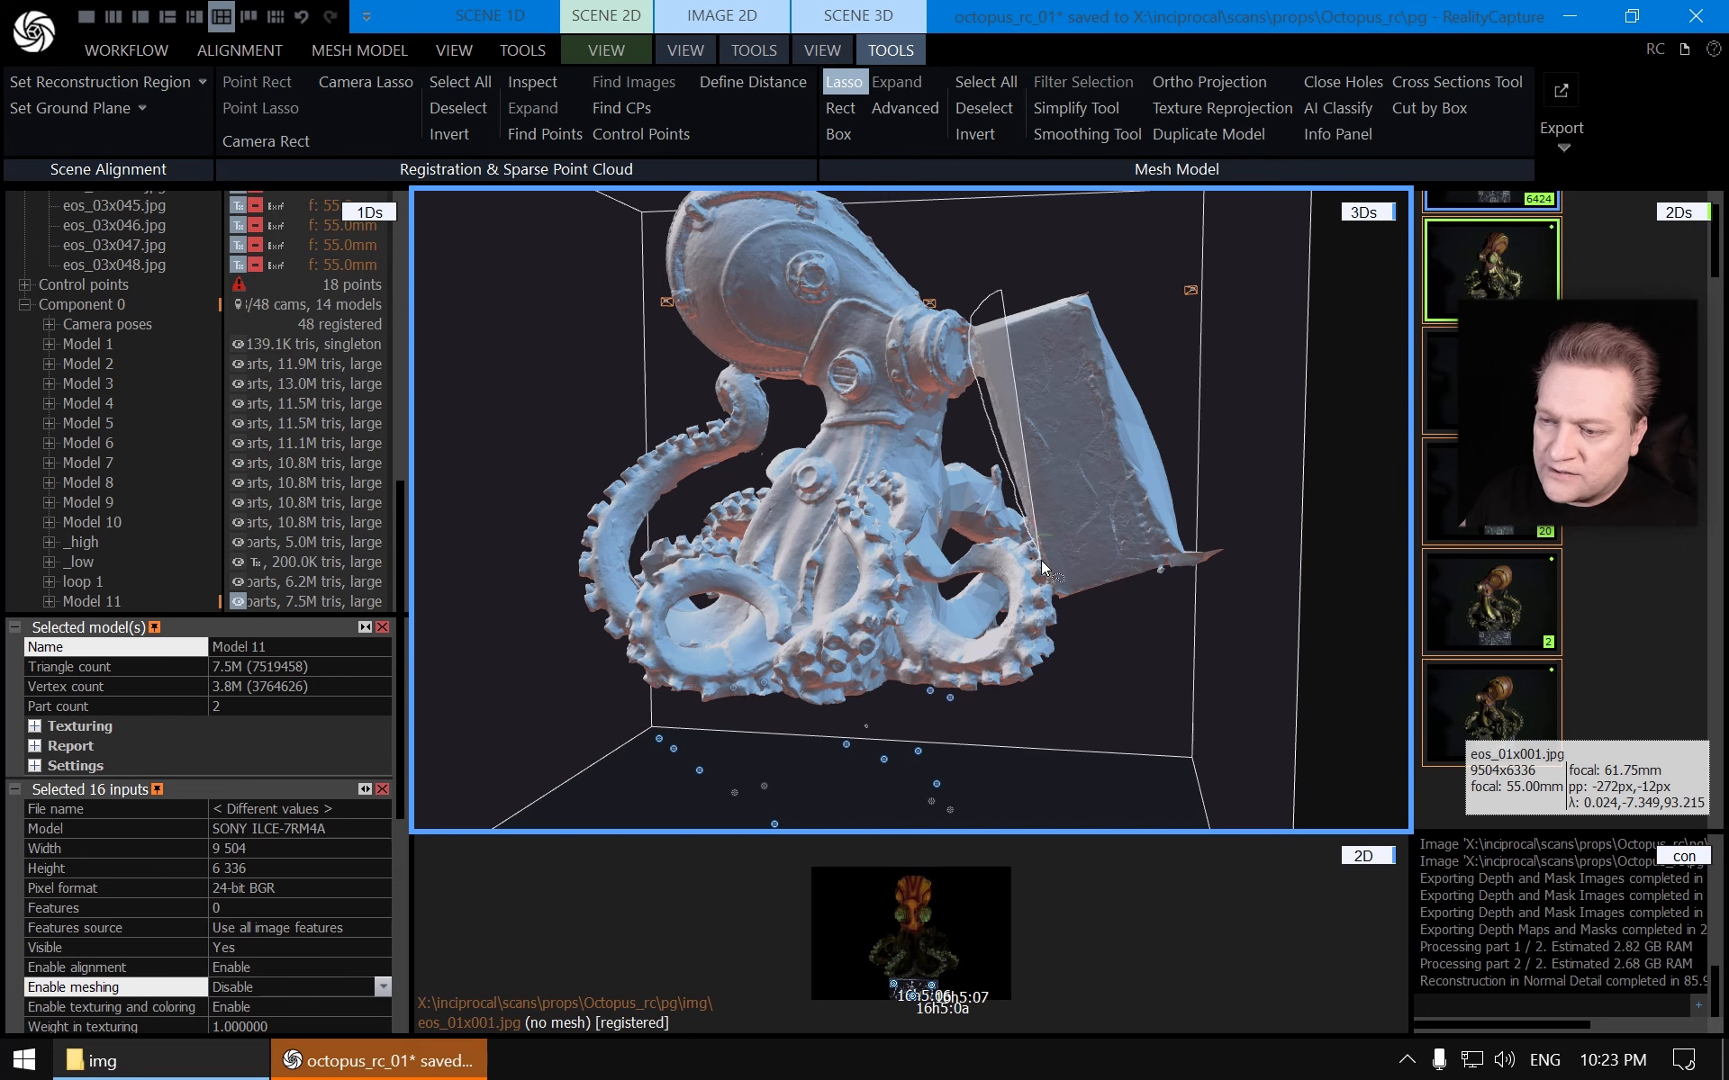
{"action": "mouse_move", "coordinate": [1059, 618]}
{"action": "left_mouse_down"}
{"action": "mouse_move", "coordinate": [1192, 628]}
{"action": "mouse_move", "coordinate": [1223, 376]}
{"action": "mouse_move", "coordinate": [1157, 261]}
{"action": "left_mouse_up"}
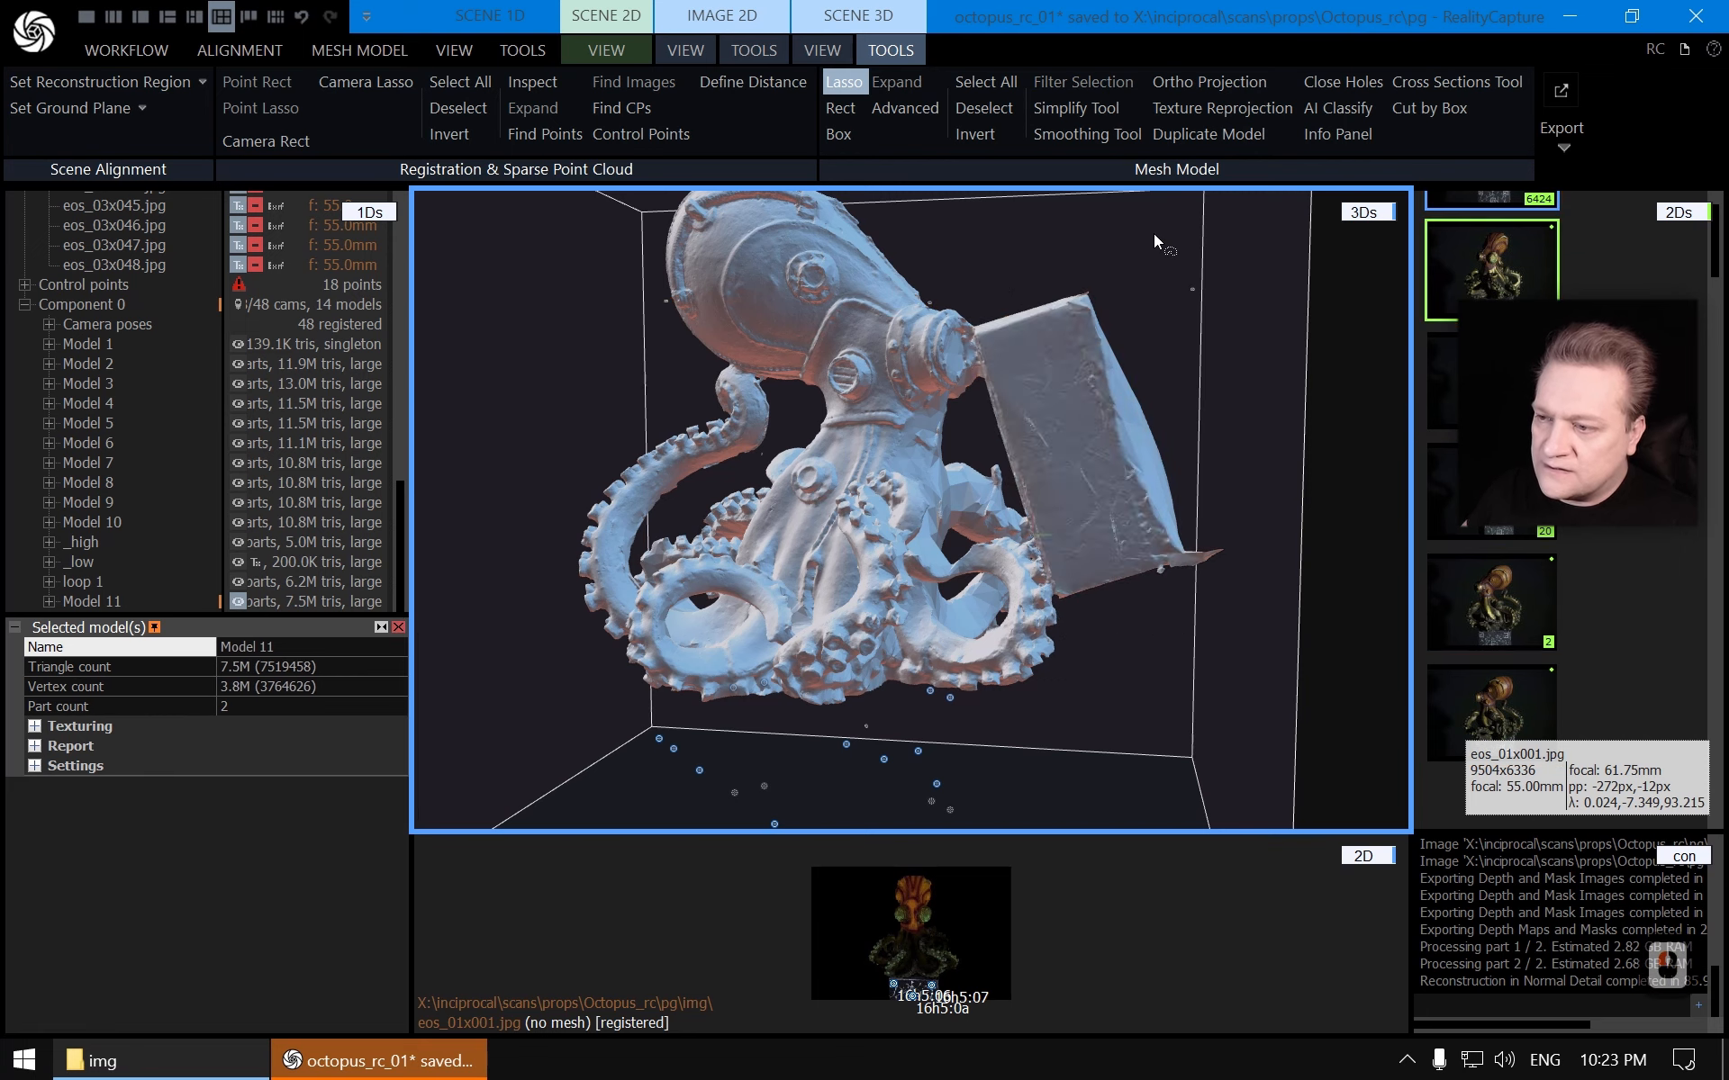
{"action": "key", "text": "Escape"}
{"action": "scroll", "coordinate": [1013, 512], "scroll_direction": "up", "scroll_amount": 5}
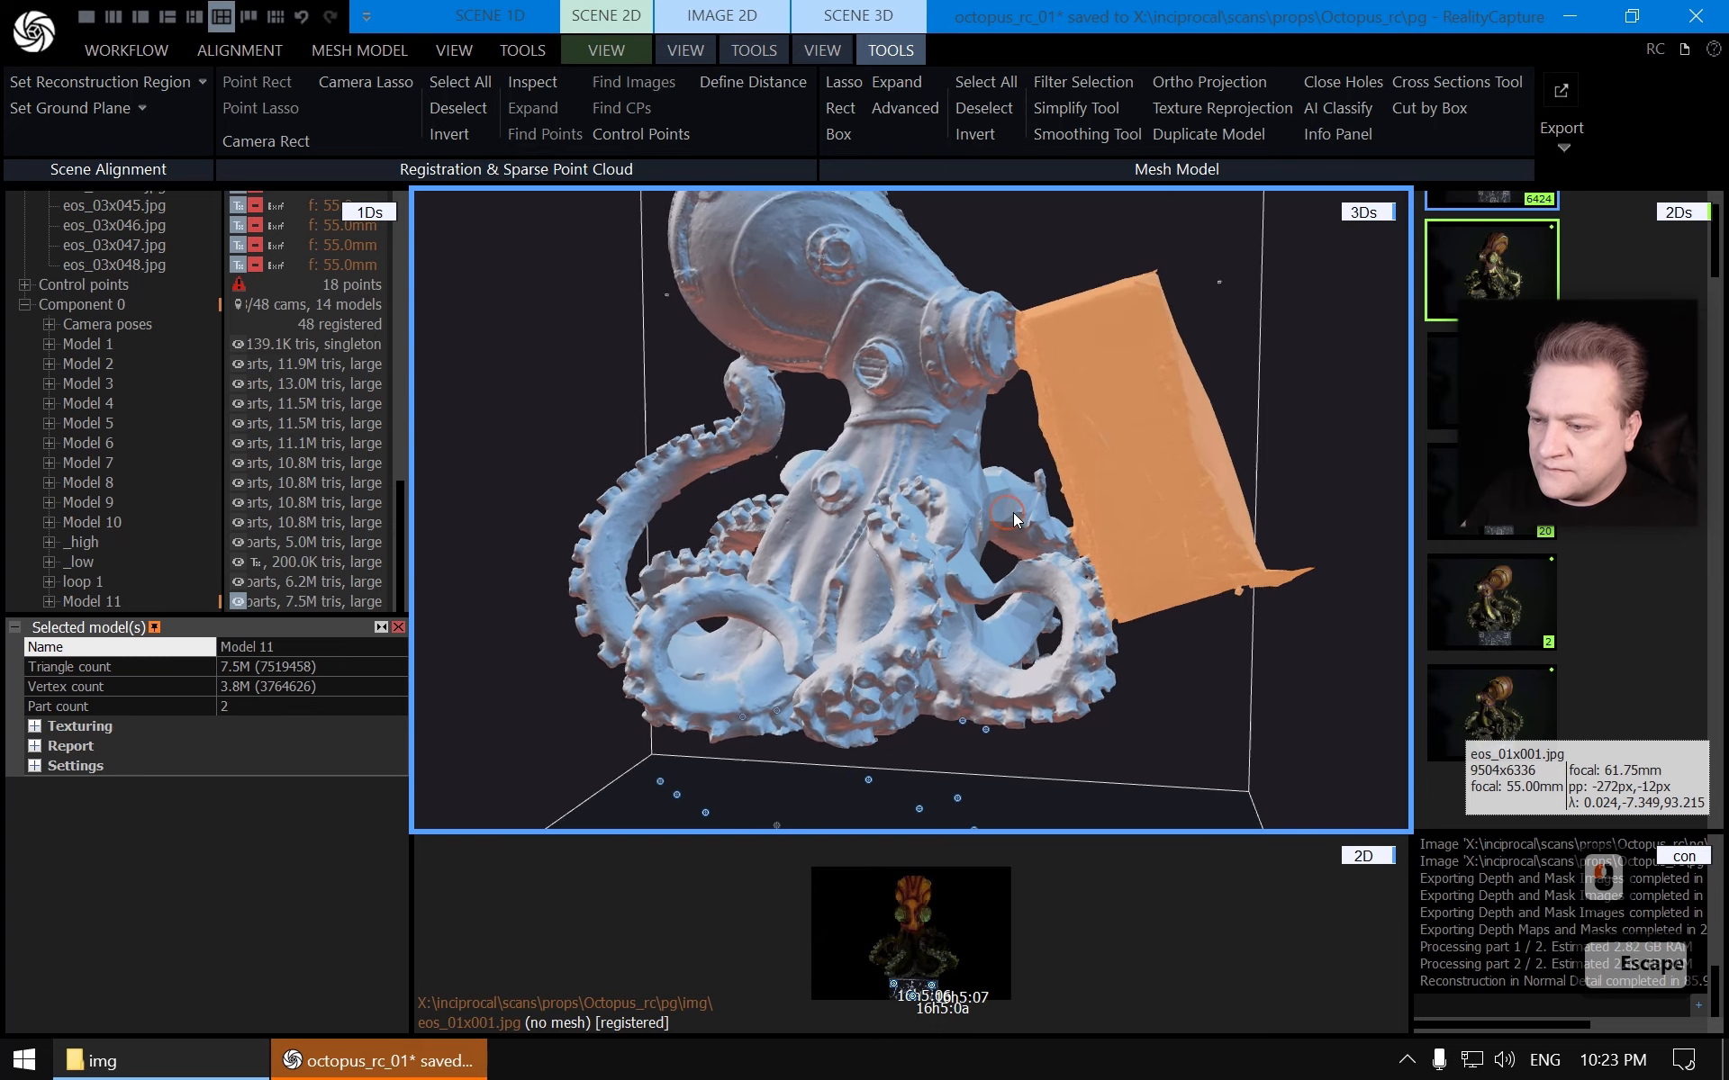
Extend the artifact selection with more lasso strokes along its edge where it meets the tentacles
{"action": "left_click_drag", "start_coordinate": [945, 544], "coordinate": [939, 625]}
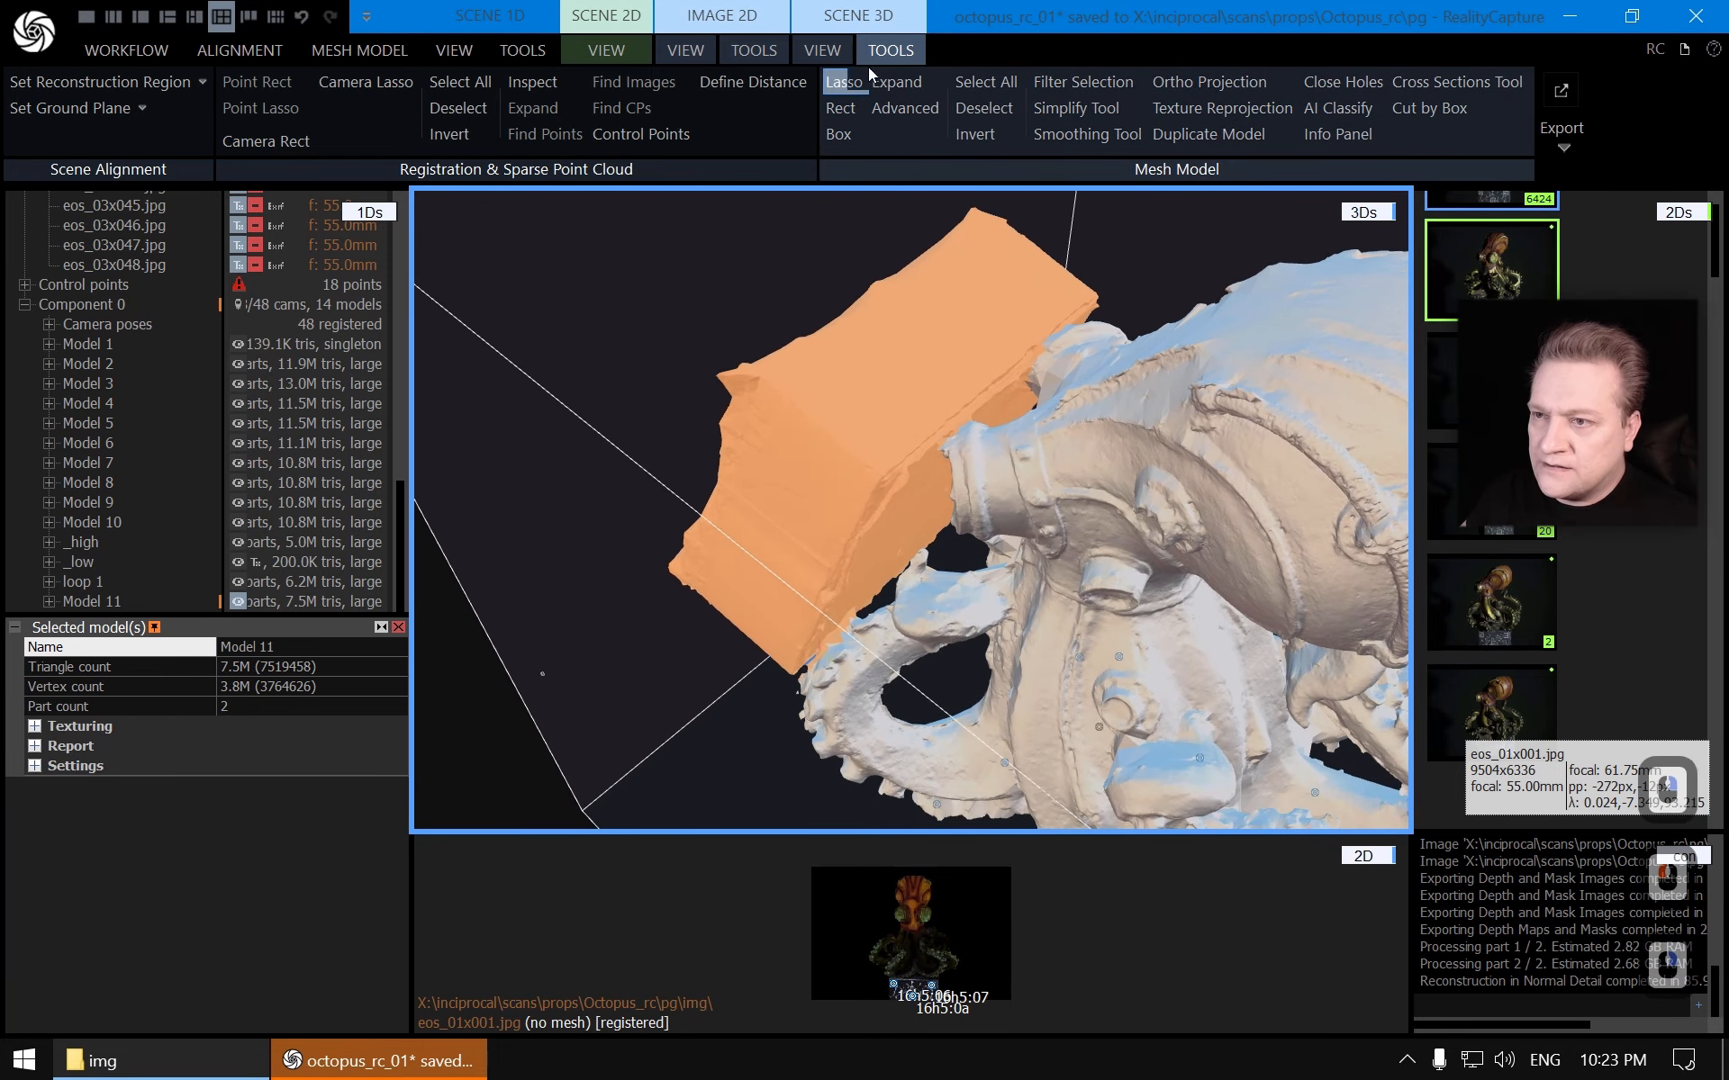
{"action": "left_click", "coordinate": [846, 83]}
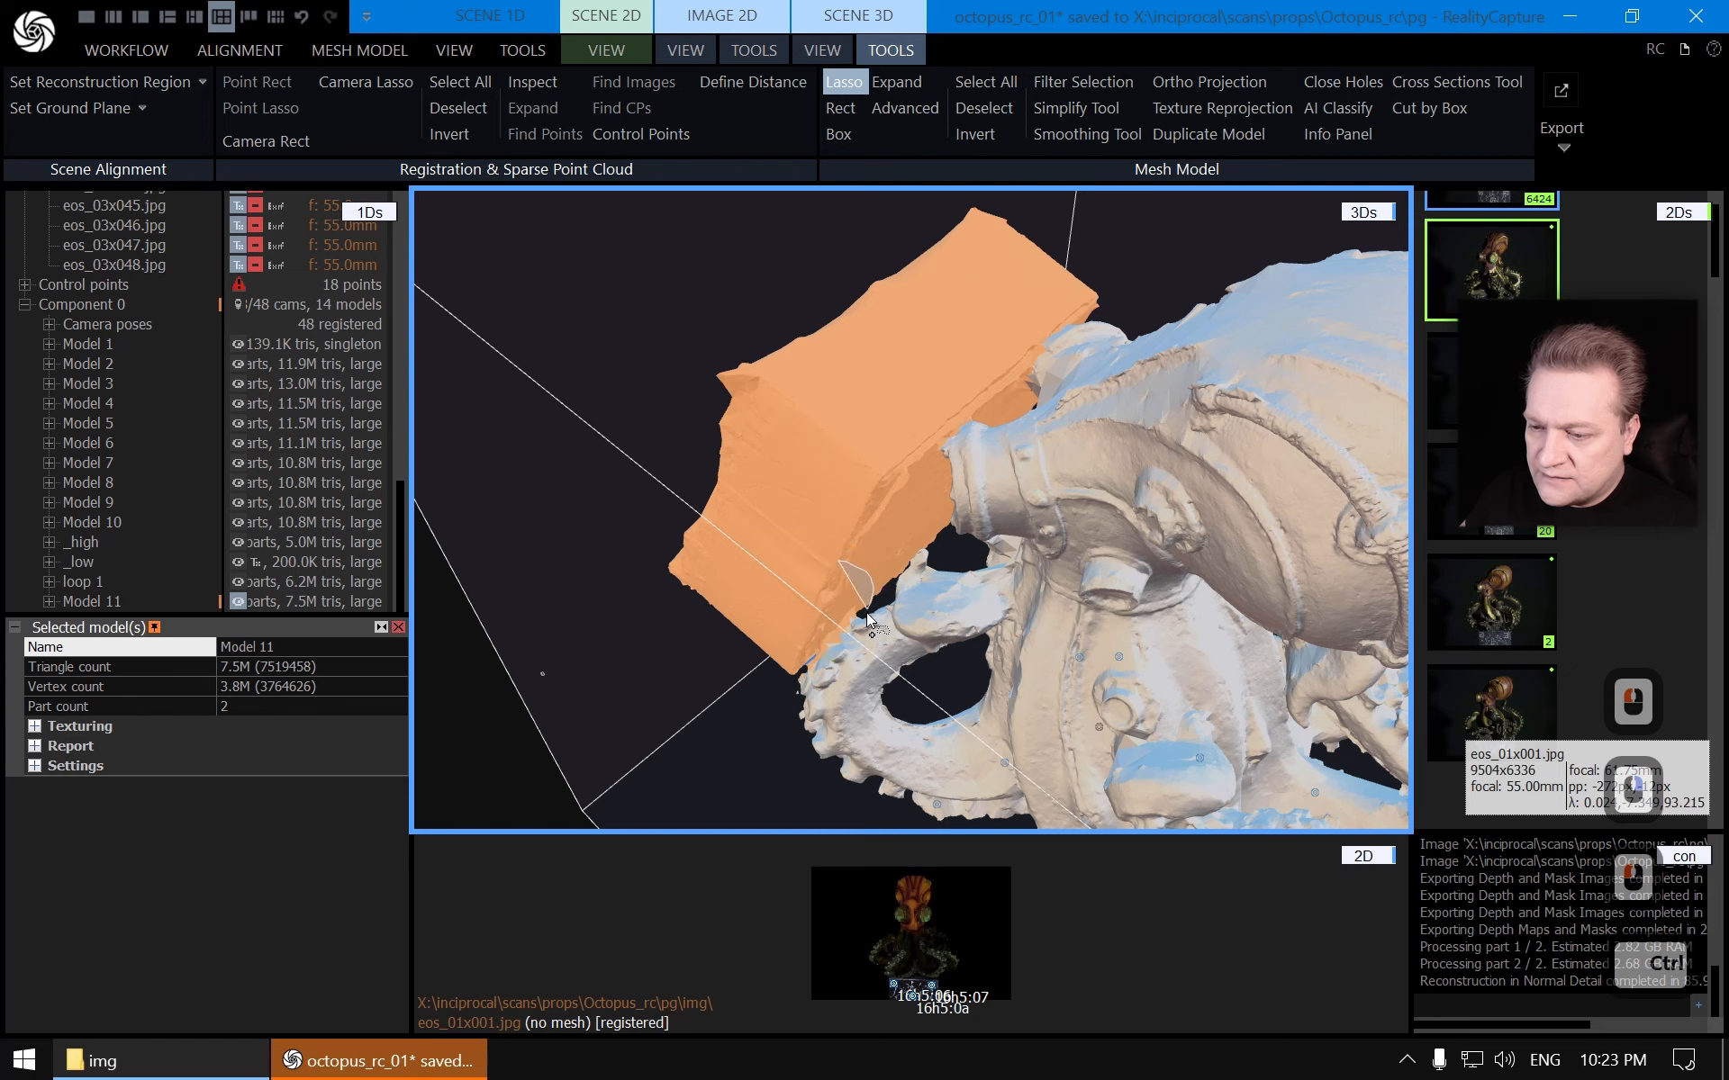
{"action": "left_click_drag", "start_coordinate": [867, 612], "coordinate": [843, 640], "text": "ctrl"}
{"action": "left_click_drag", "start_coordinate": [651, 608], "coordinate": [646, 604], "text": "ctrl"}
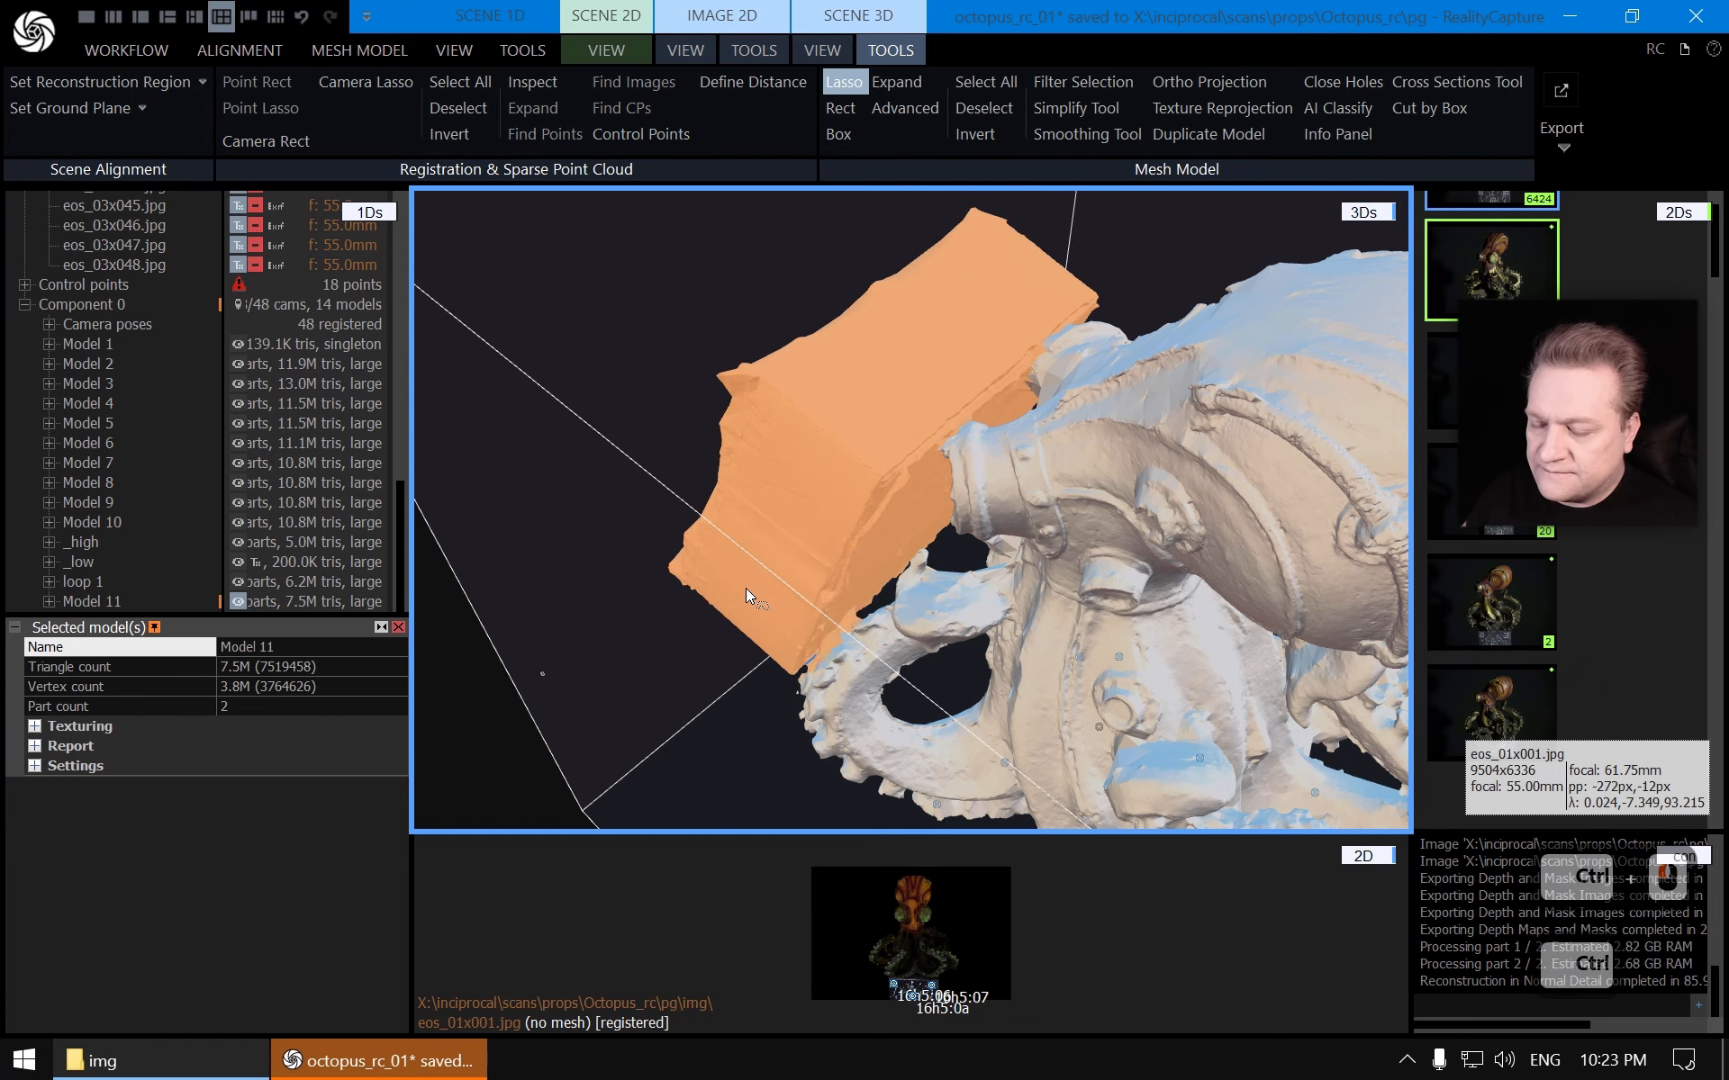
{"action": "right_click_drag", "start_coordinate": [827, 601], "coordinate": [1046, 316]}
{"action": "scroll", "coordinate": [830, 587], "scroll_direction": "up", "scroll_amount": 10}
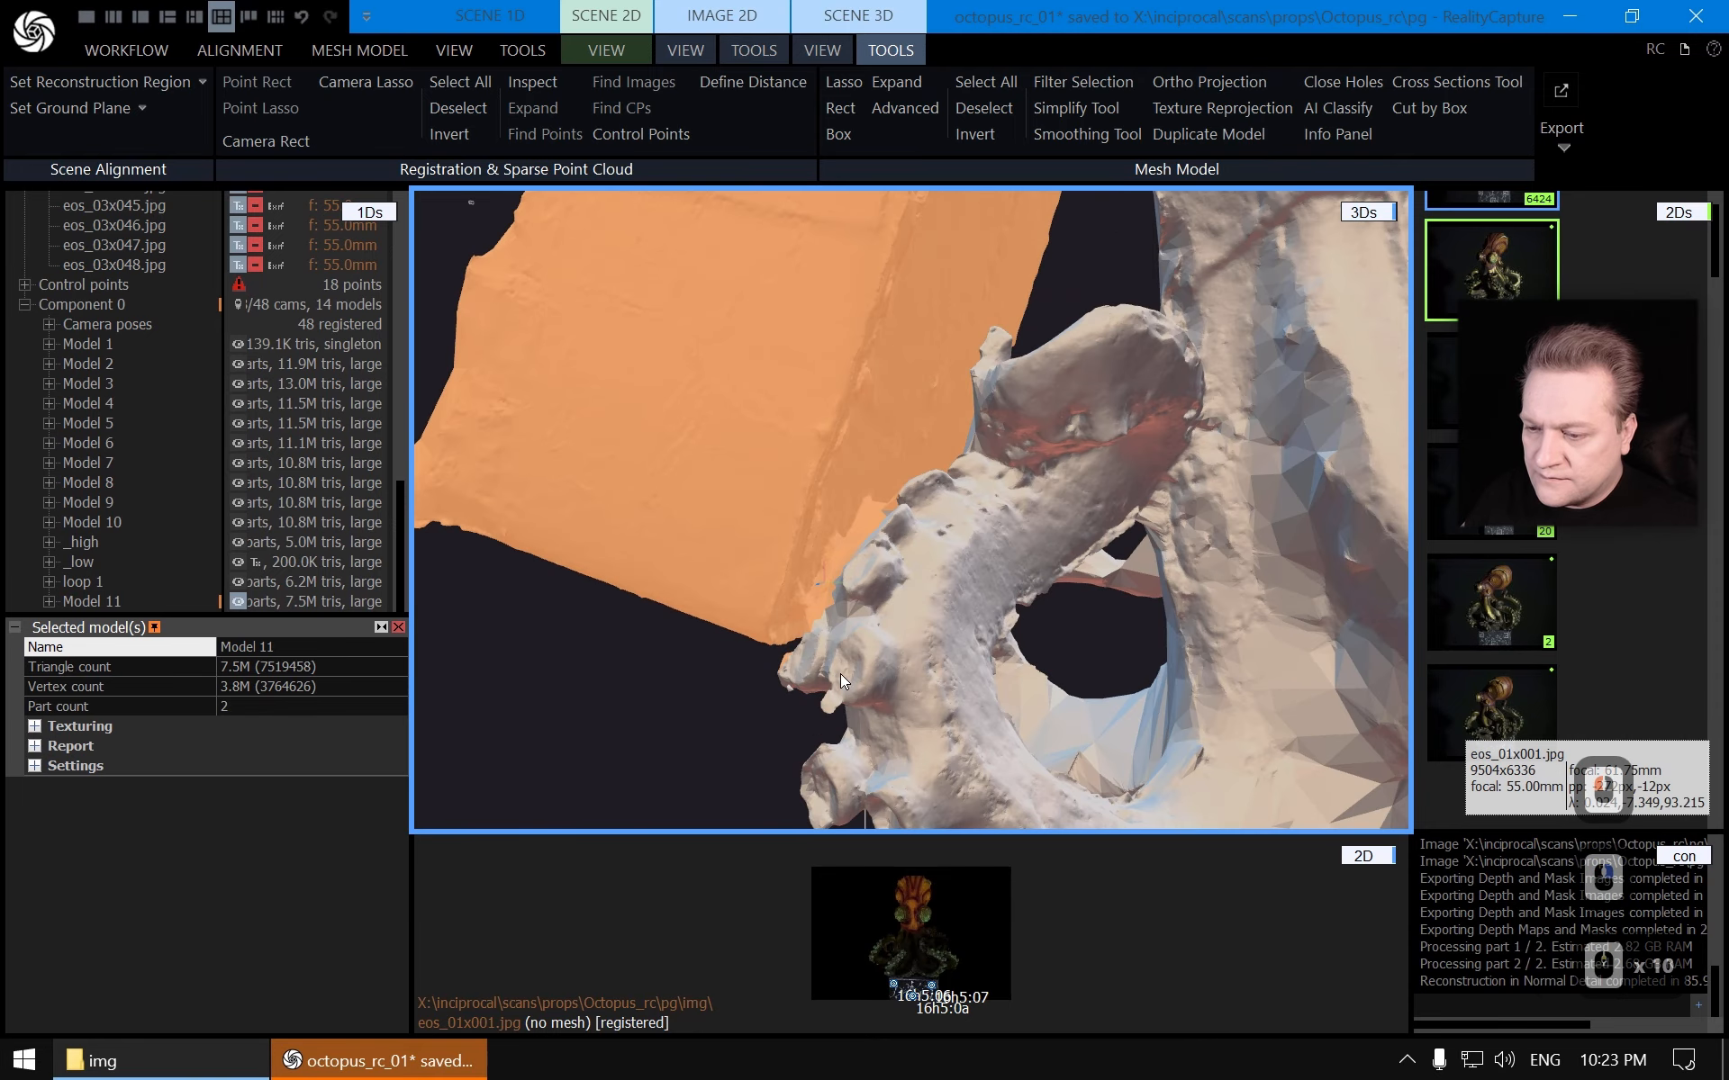
{"action": "right_click_drag", "start_coordinate": [809, 760], "coordinate": [883, 666]}
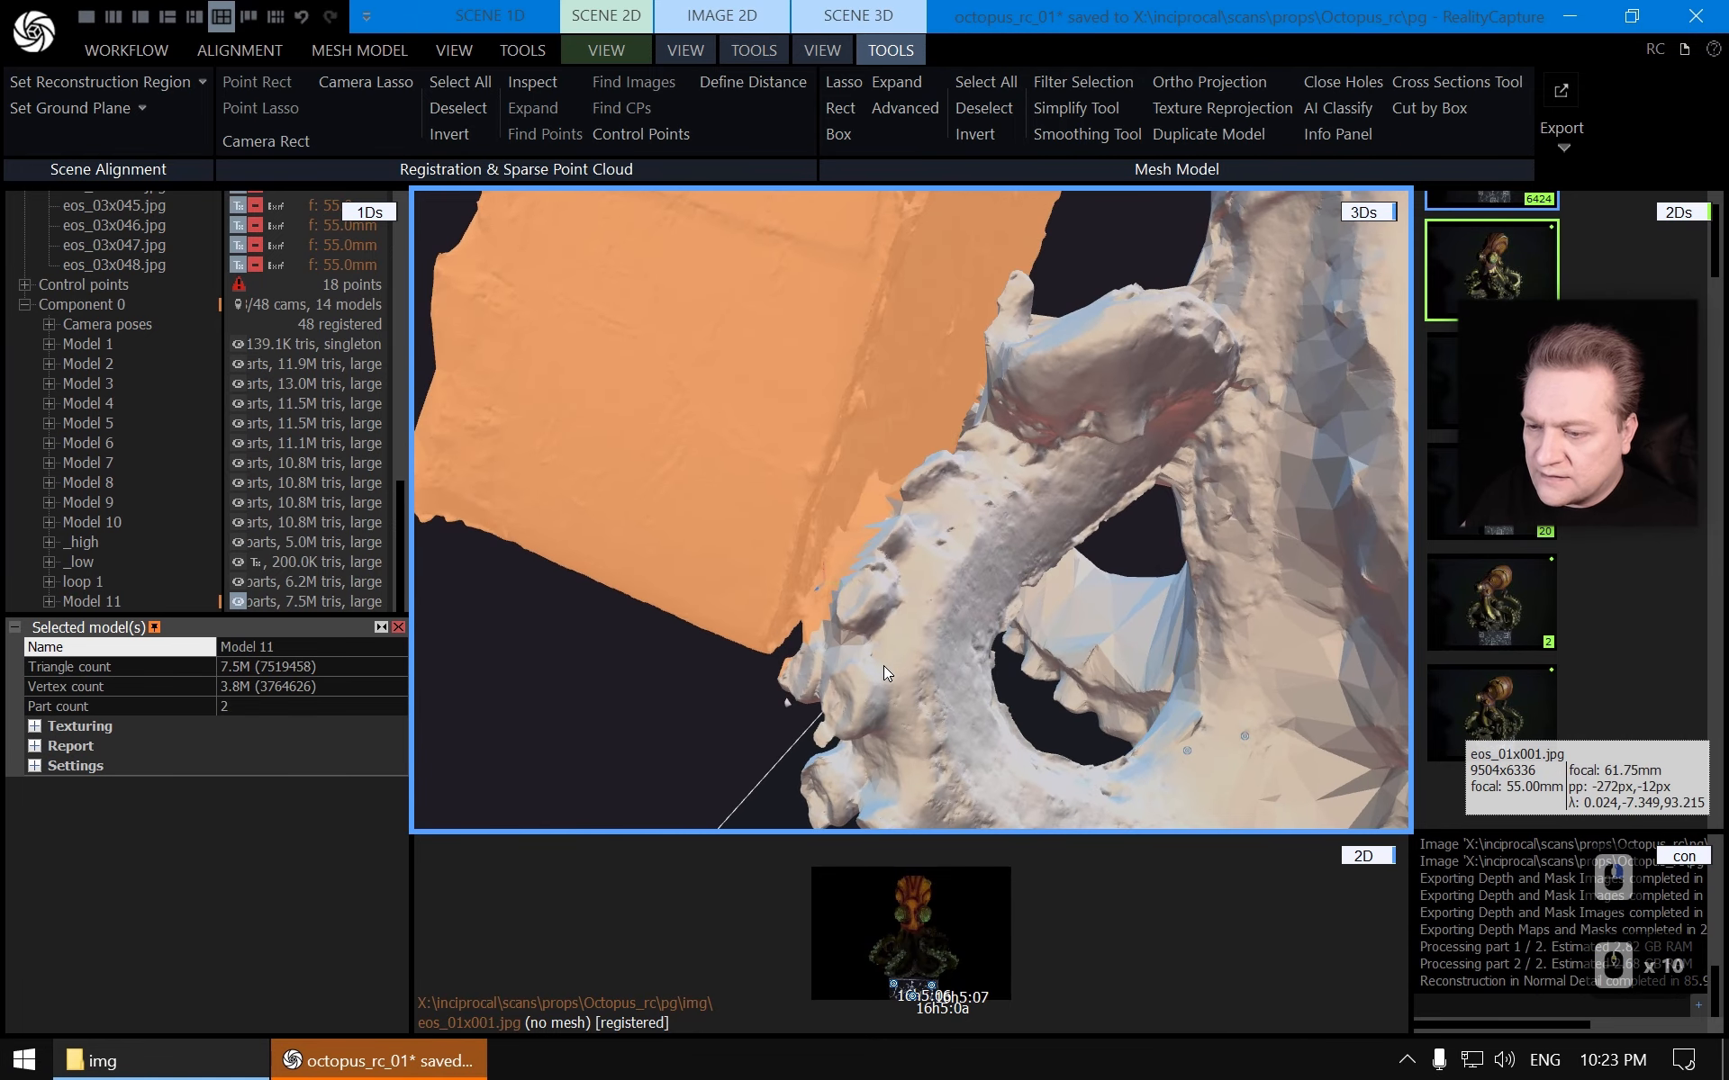
{"action": "left_click", "coordinate": [844, 82]}
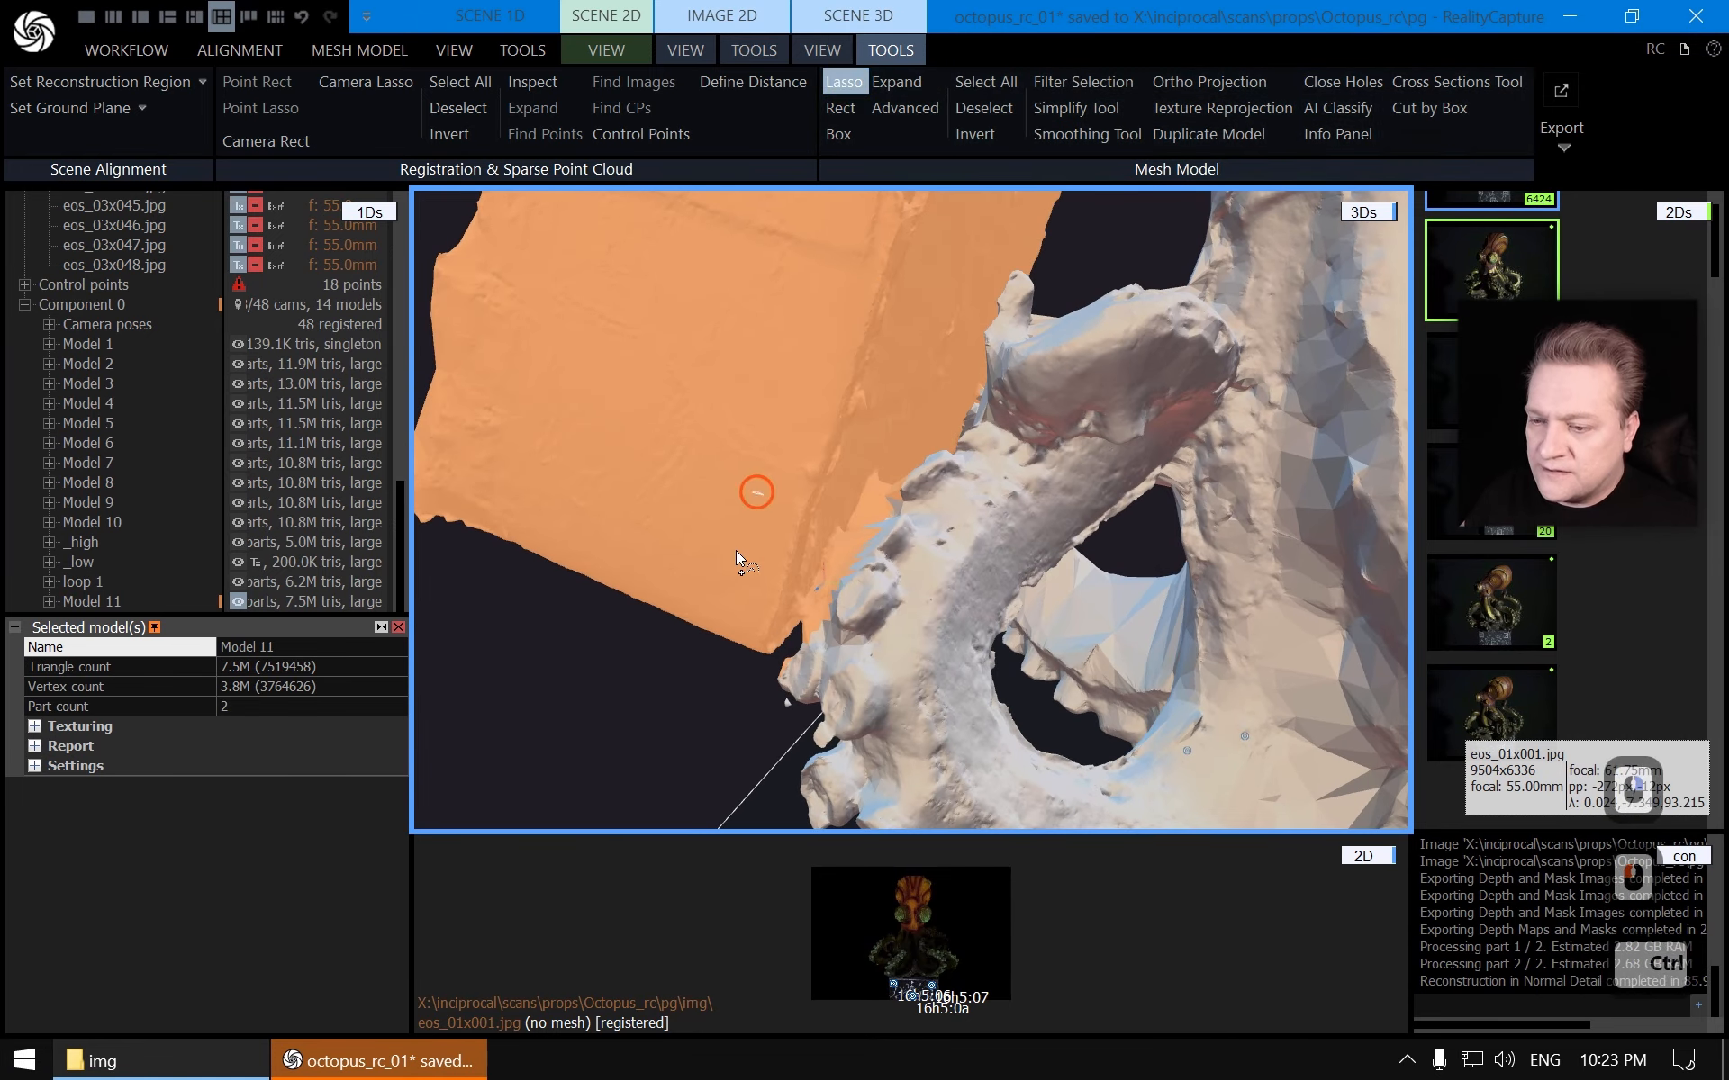
{"action": "left_click_drag", "start_coordinate": [849, 535], "coordinate": [847, 532], "text": "ctrl"}
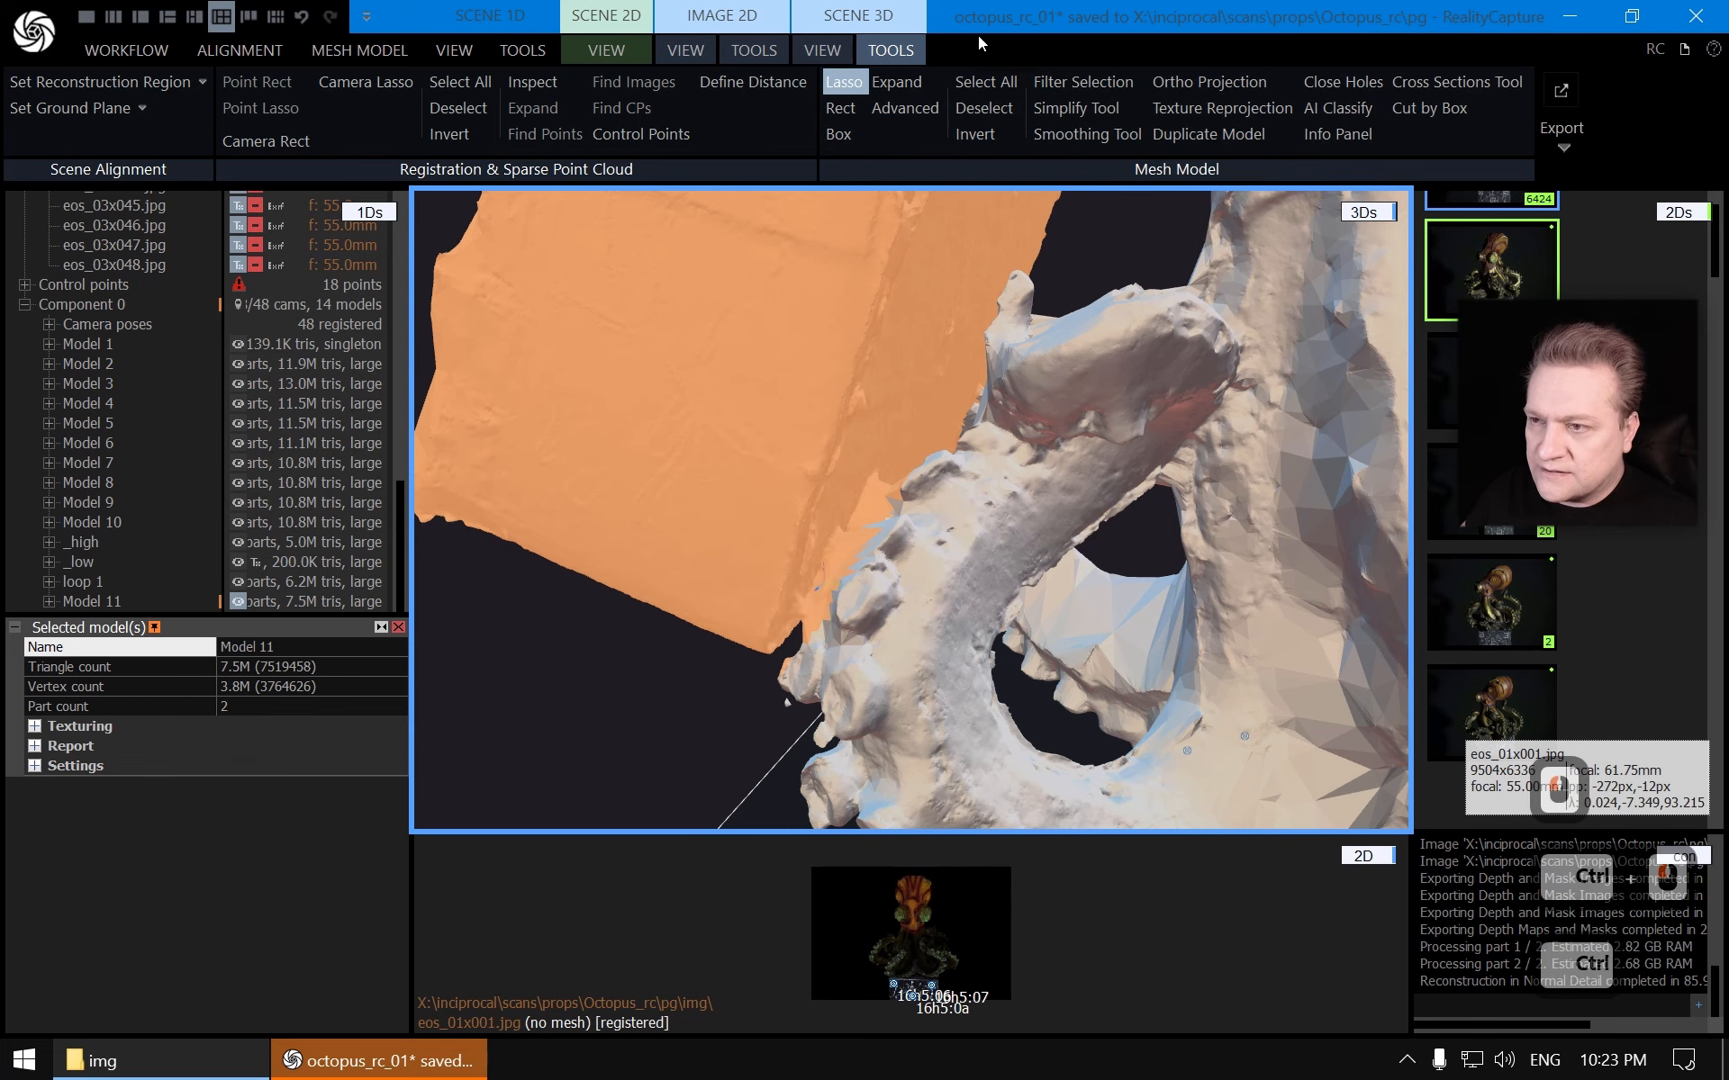
{"action": "left_click", "coordinate": [847, 82]}
{"action": "left_click_drag", "start_coordinate": [837, 450], "coordinate": [943, 381]}
{"action": "scroll", "coordinate": [1099, 226], "scroll_direction": "up", "scroll_amount": 6}
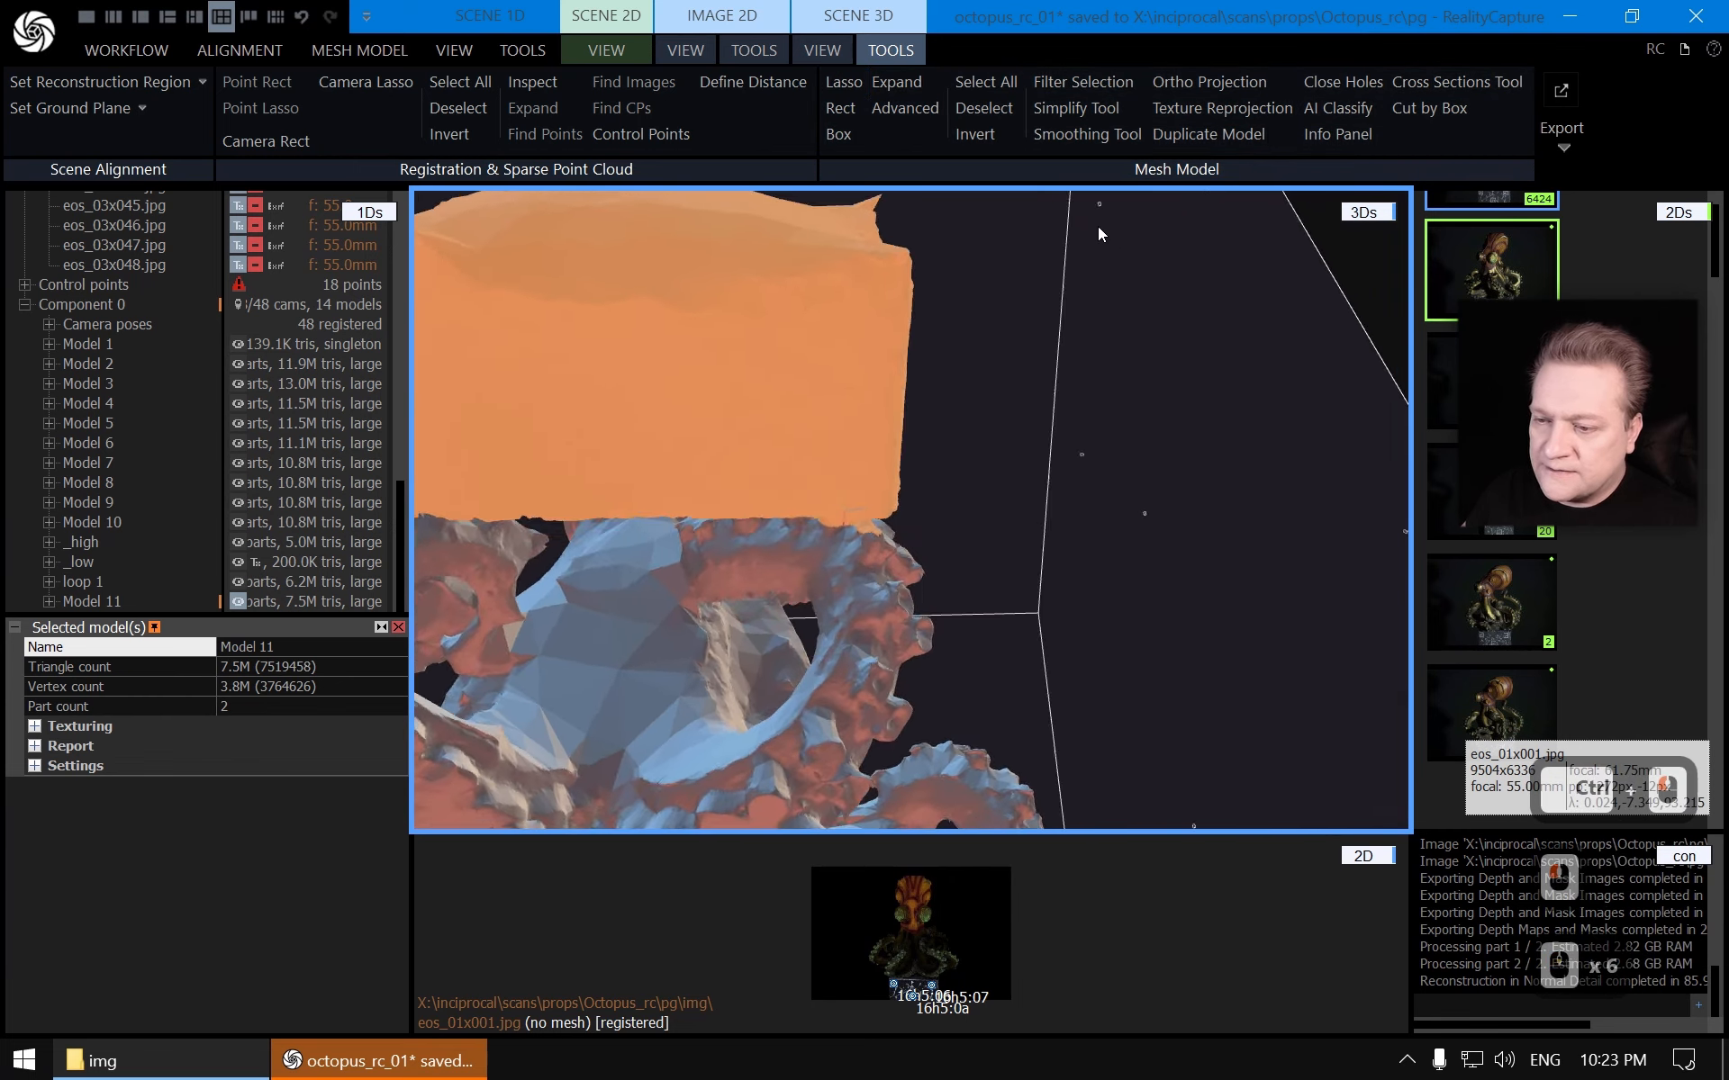
Filter the selected artifact triangles out of the model
{"action": "left_click_drag", "start_coordinate": [1098, 225], "coordinate": [944, 506]}
{"action": "scroll", "coordinate": [1116, 394], "scroll_direction": "down", "scroll_amount": 5}
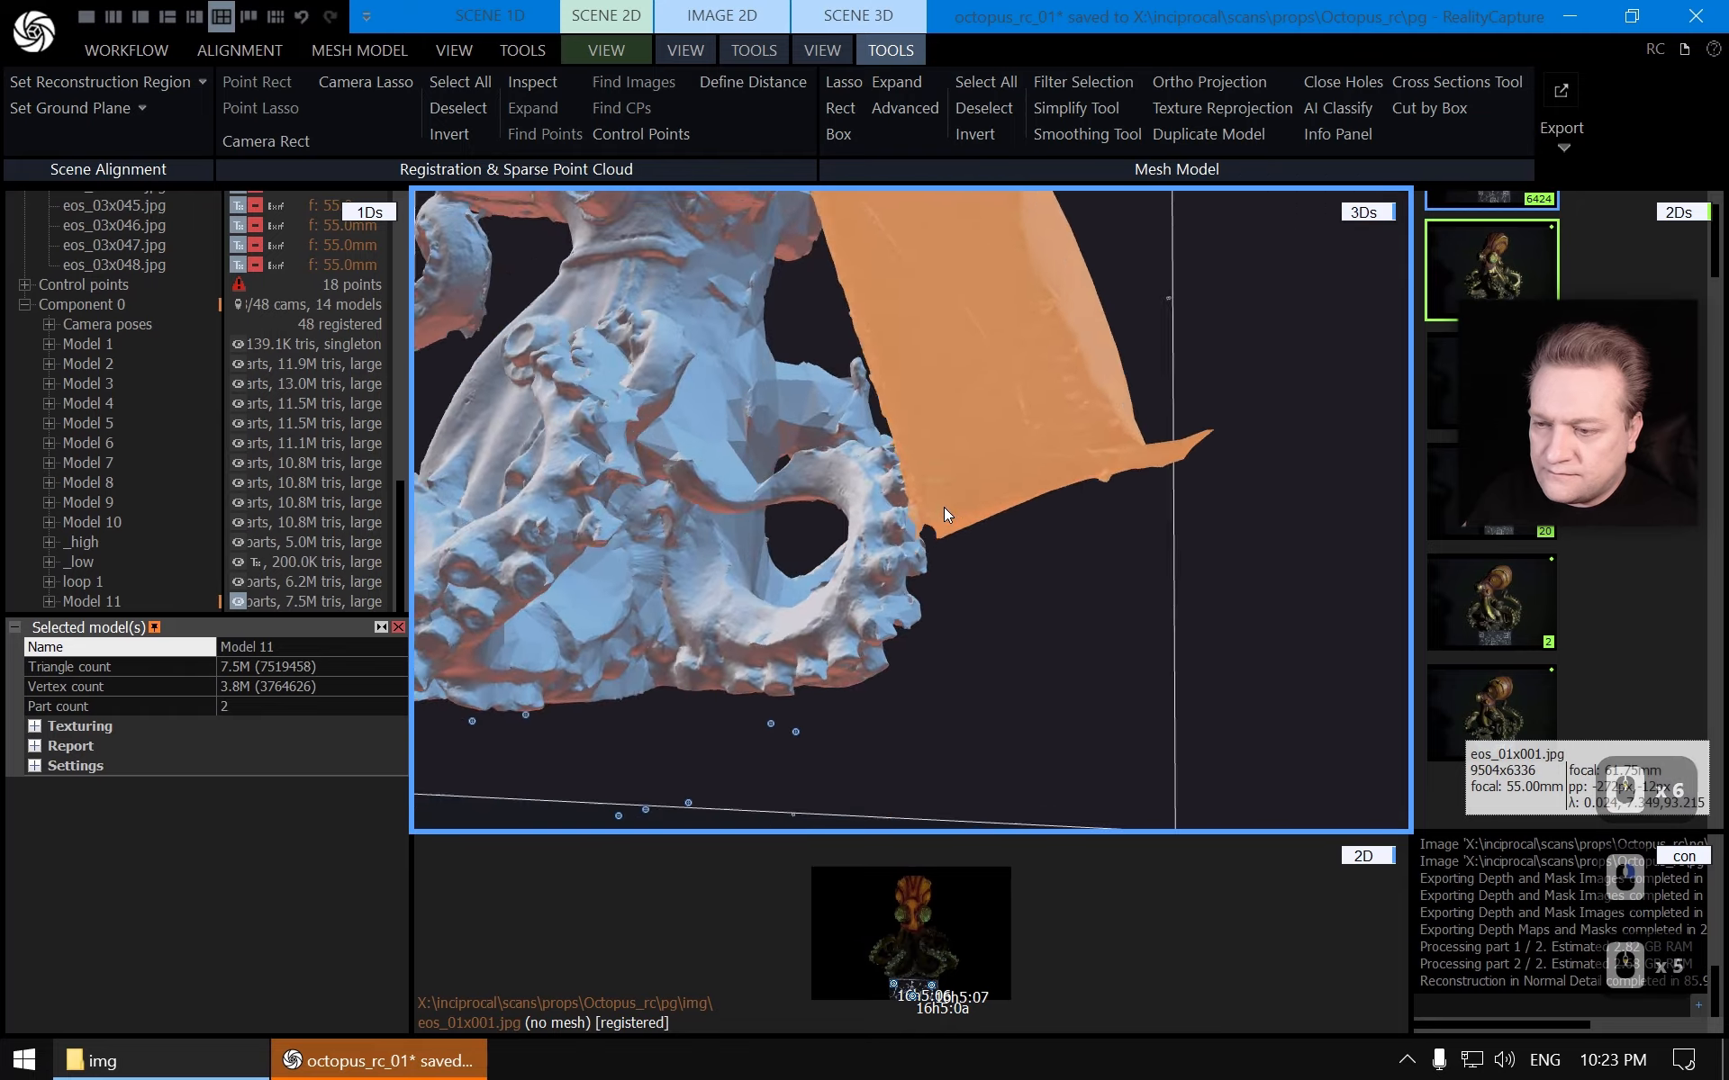
{"action": "right_click_drag", "start_coordinate": [944, 506], "coordinate": [1018, 576]}
{"action": "scroll", "coordinate": [1051, 527], "scroll_direction": "down", "scroll_amount": 5}
{"action": "left_click_drag", "start_coordinate": [1018, 576], "coordinate": [936, 565]}
{"action": "scroll", "coordinate": [936, 565], "scroll_direction": "down", "scroll_amount": 3}
{"action": "right_click_drag", "start_coordinate": [937, 566], "coordinate": [945, 491]}
{"action": "scroll", "coordinate": [990, 558], "scroll_direction": "up", "scroll_amount": 5}
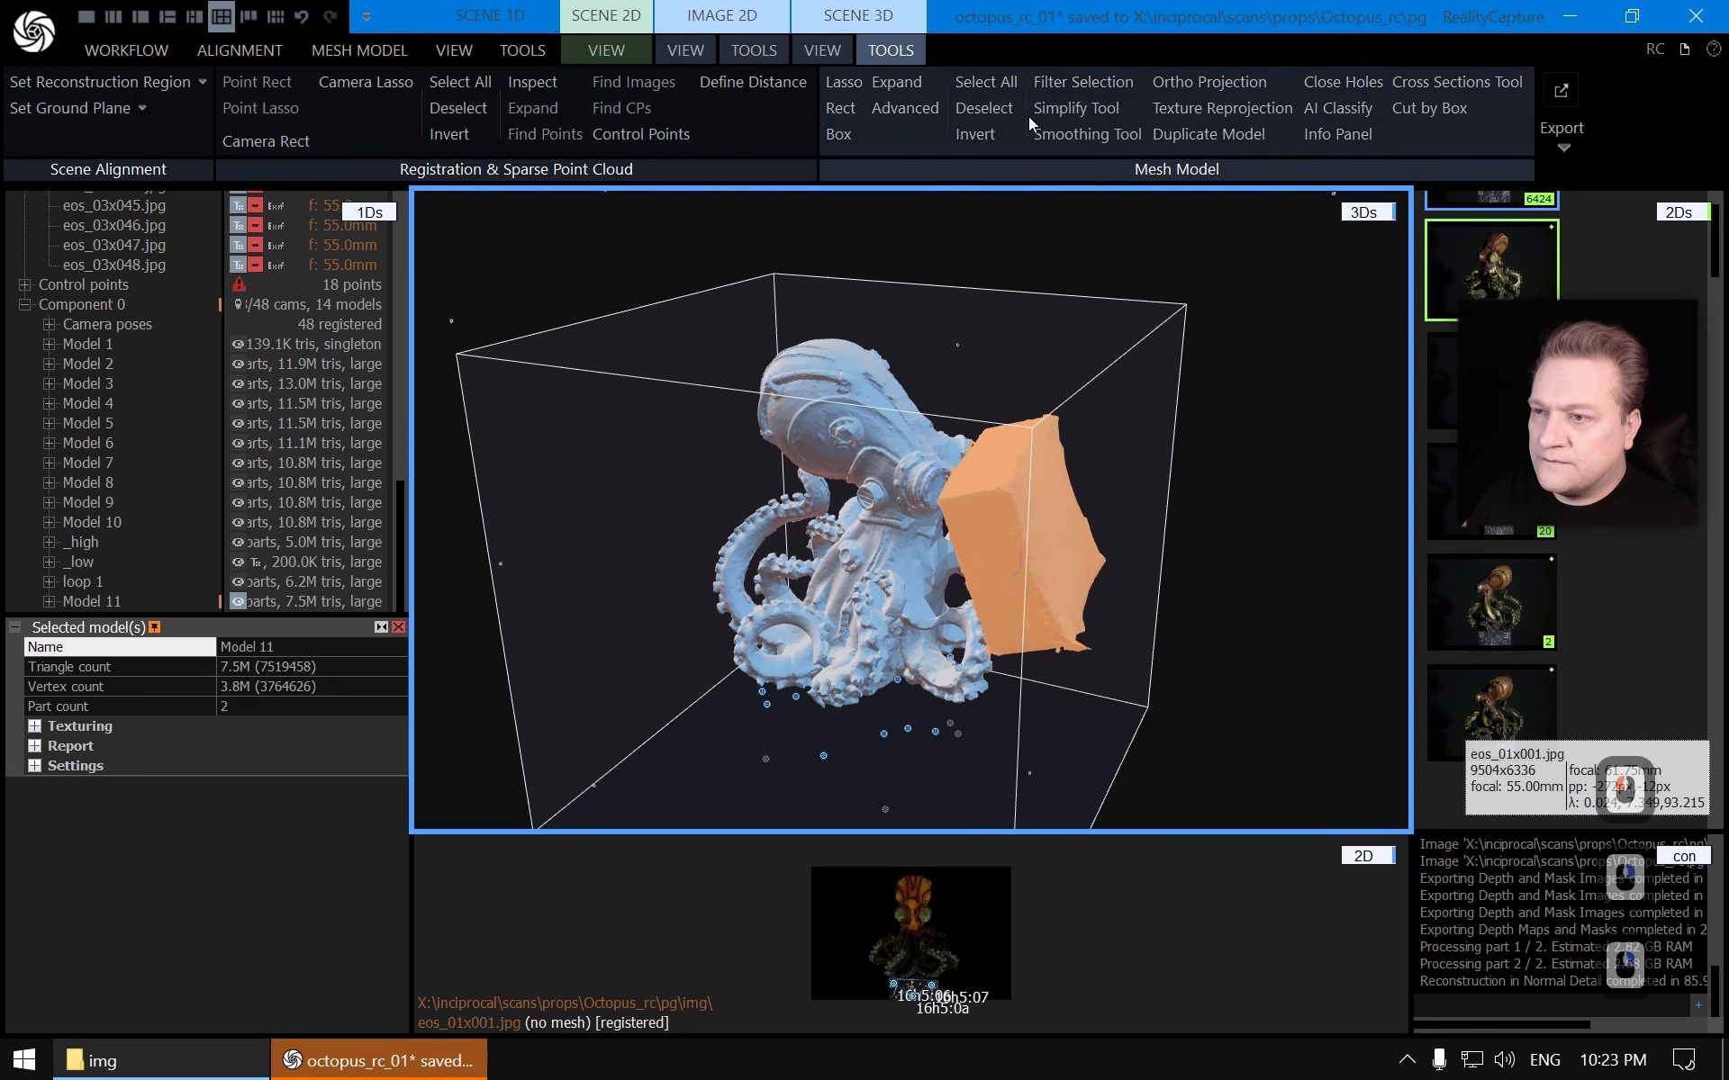
{"action": "left_click", "coordinate": [1083, 81]}
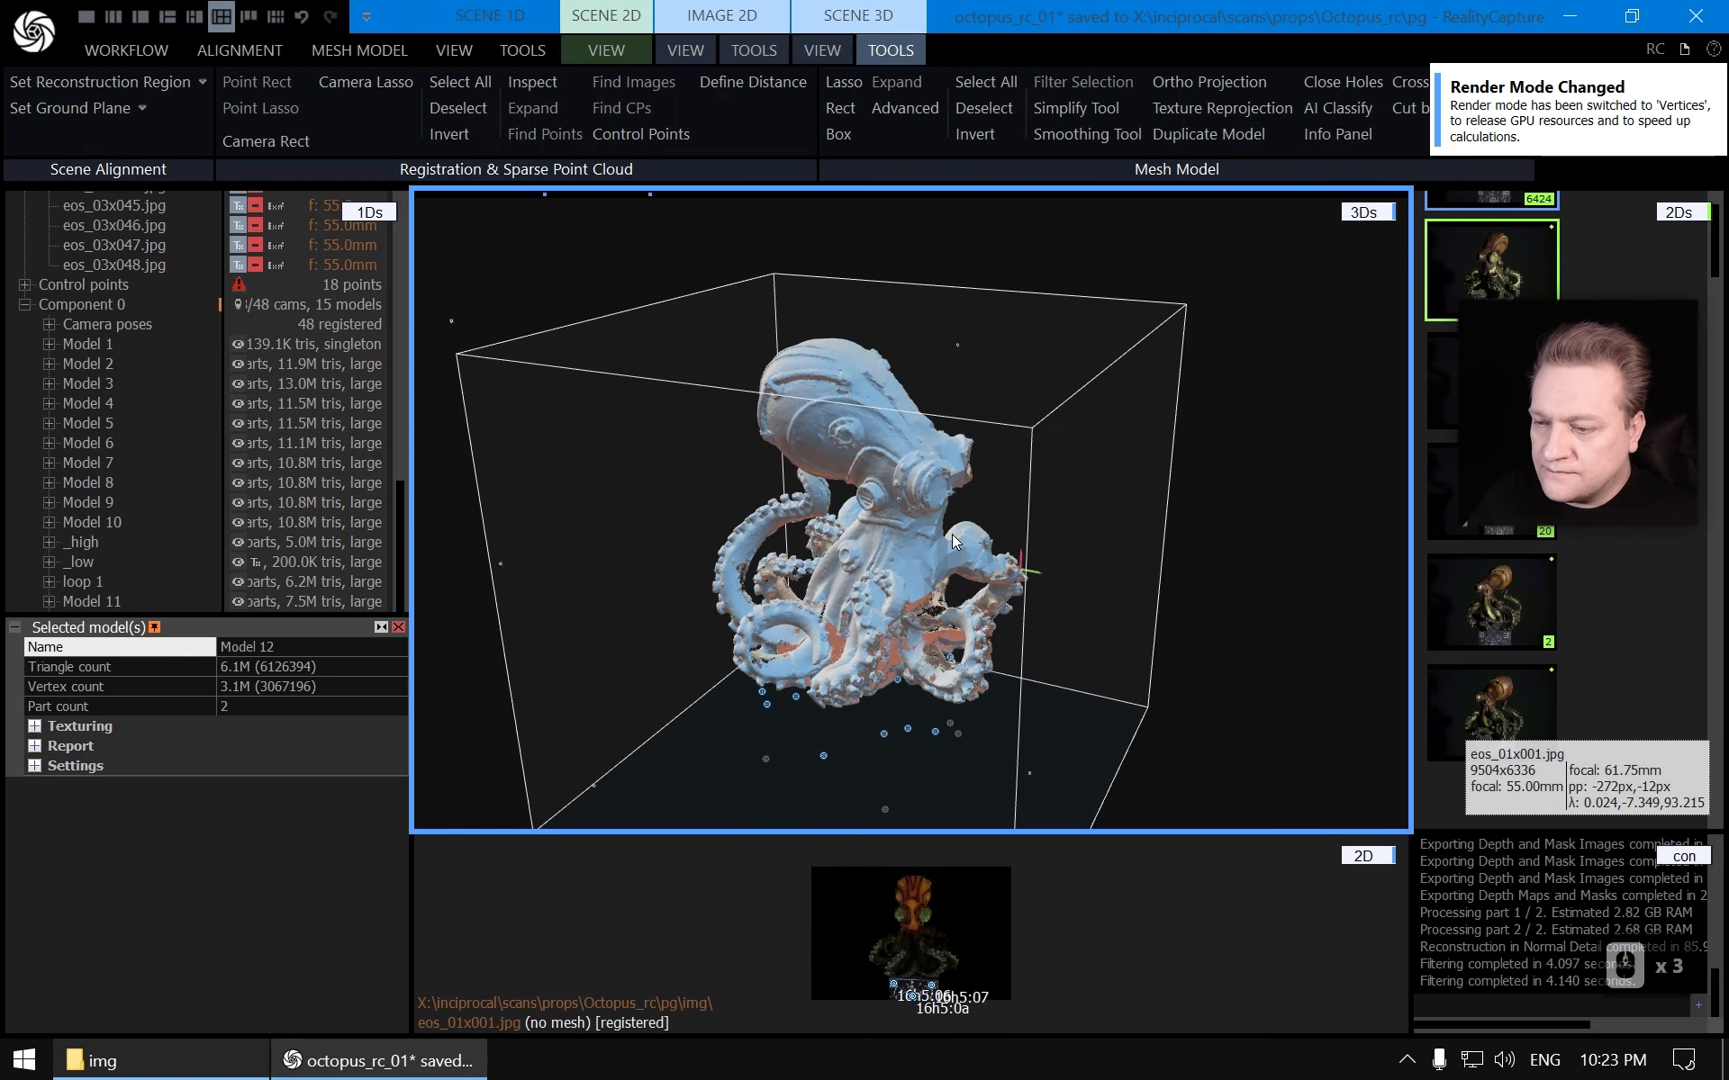
Delete Model 11 from the component
{"action": "scroll", "coordinate": [953, 533], "scroll_direction": "up", "scroll_amount": 3}
{"action": "right_click_drag", "start_coordinate": [1096, 538], "coordinate": [975, 521]}
{"action": "scroll", "coordinate": [135, 413], "scroll_direction": "down", "scroll_amount": 12}
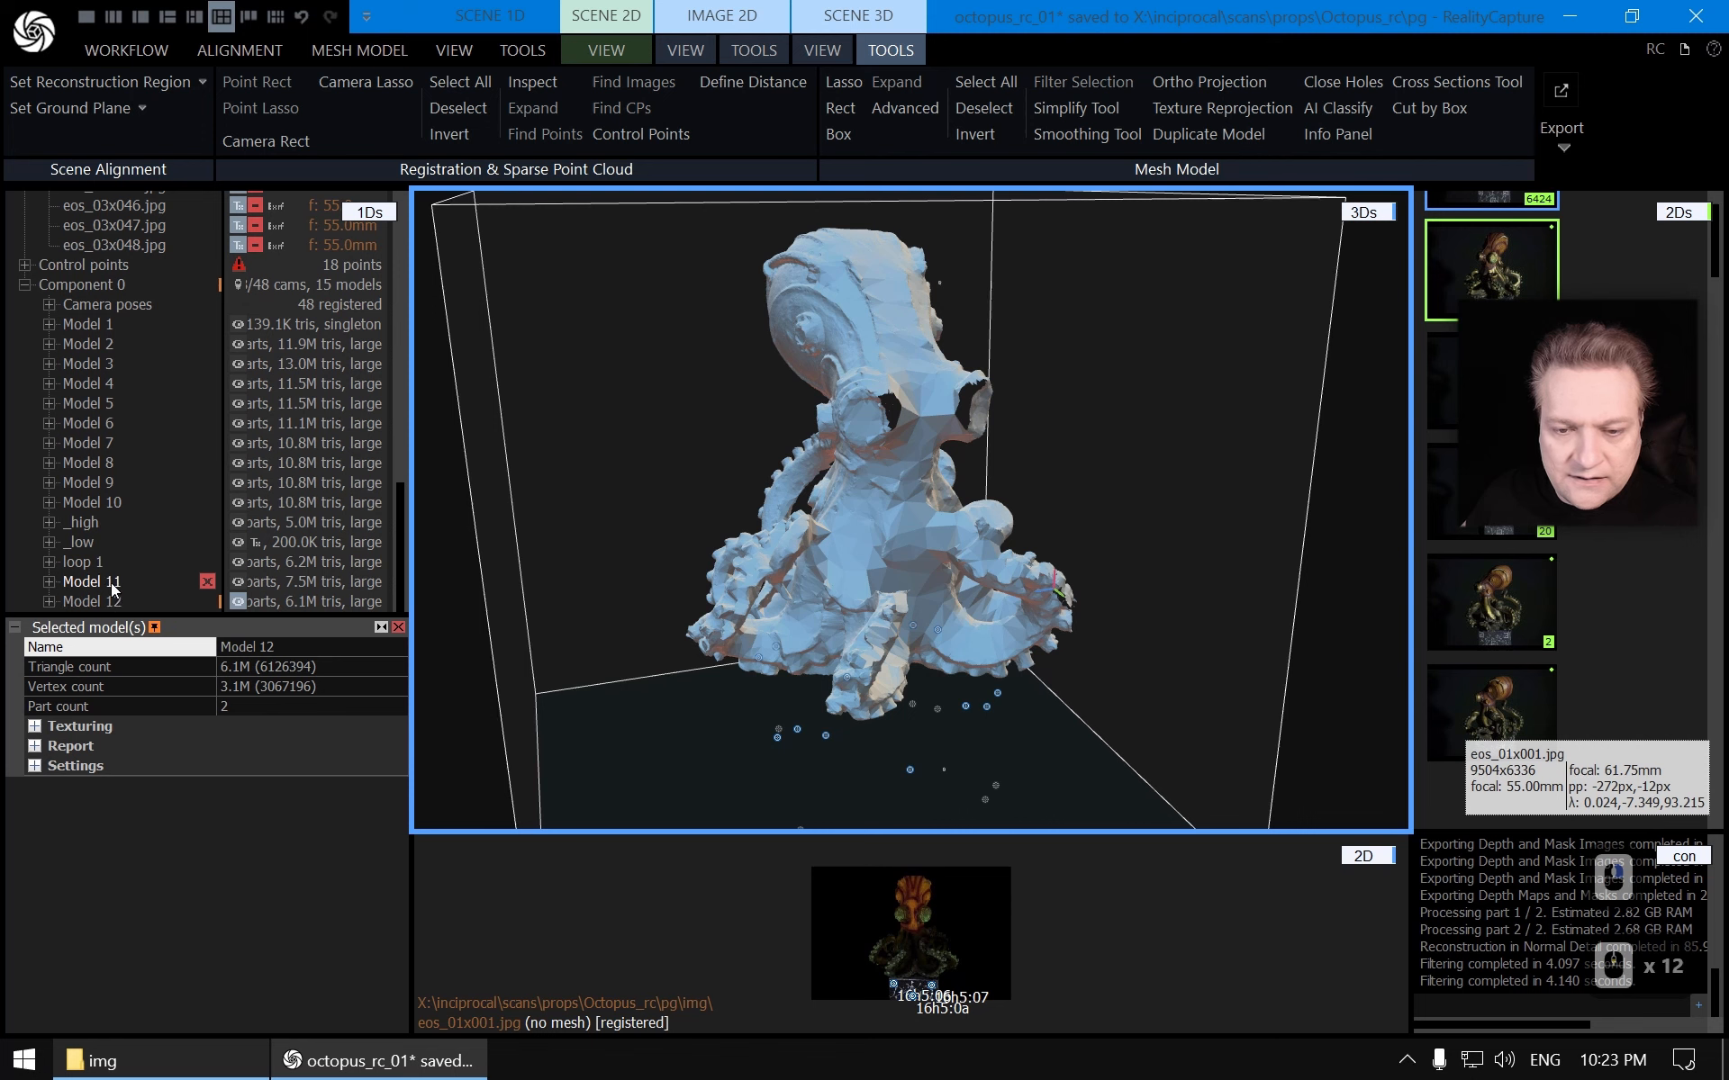
{"action": "left_click", "coordinate": [207, 581]}
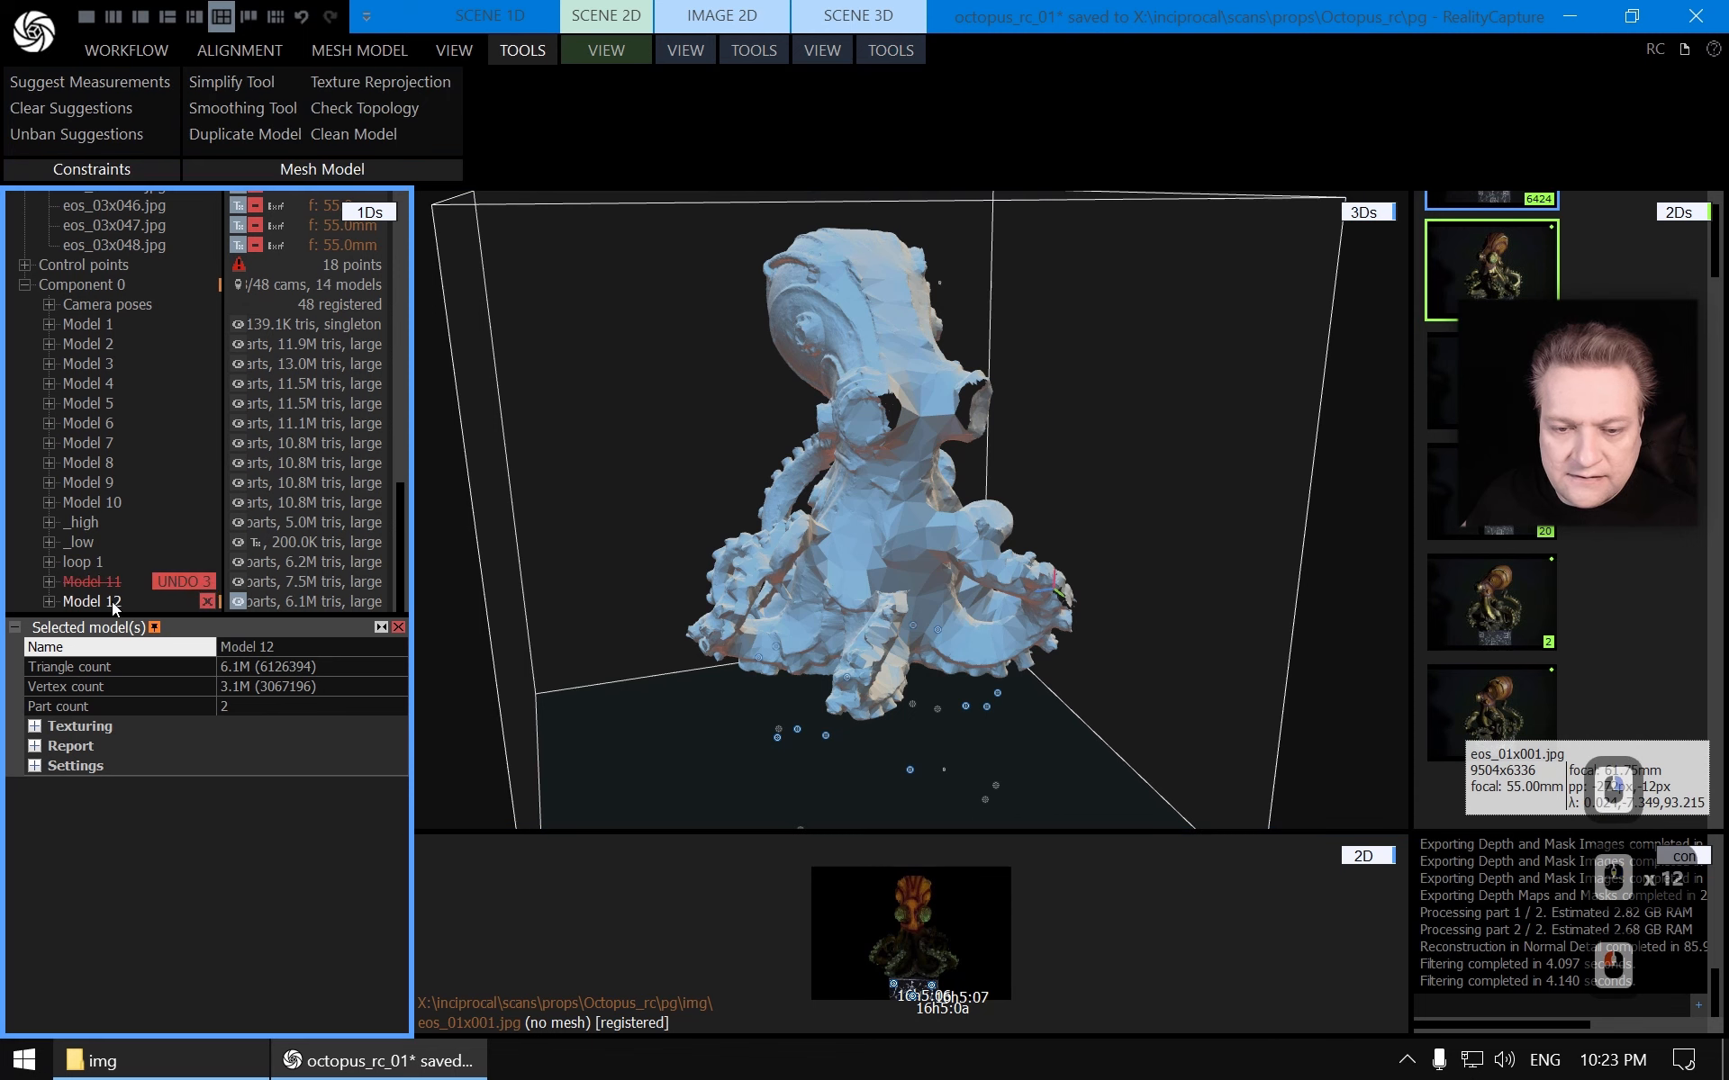
Rename Model 12 as loop 2
{"action": "left_click", "coordinate": [303, 649]}
{"action": "key", "text": "shift+Home"}
{"action": "type", "text": "loop 2"}
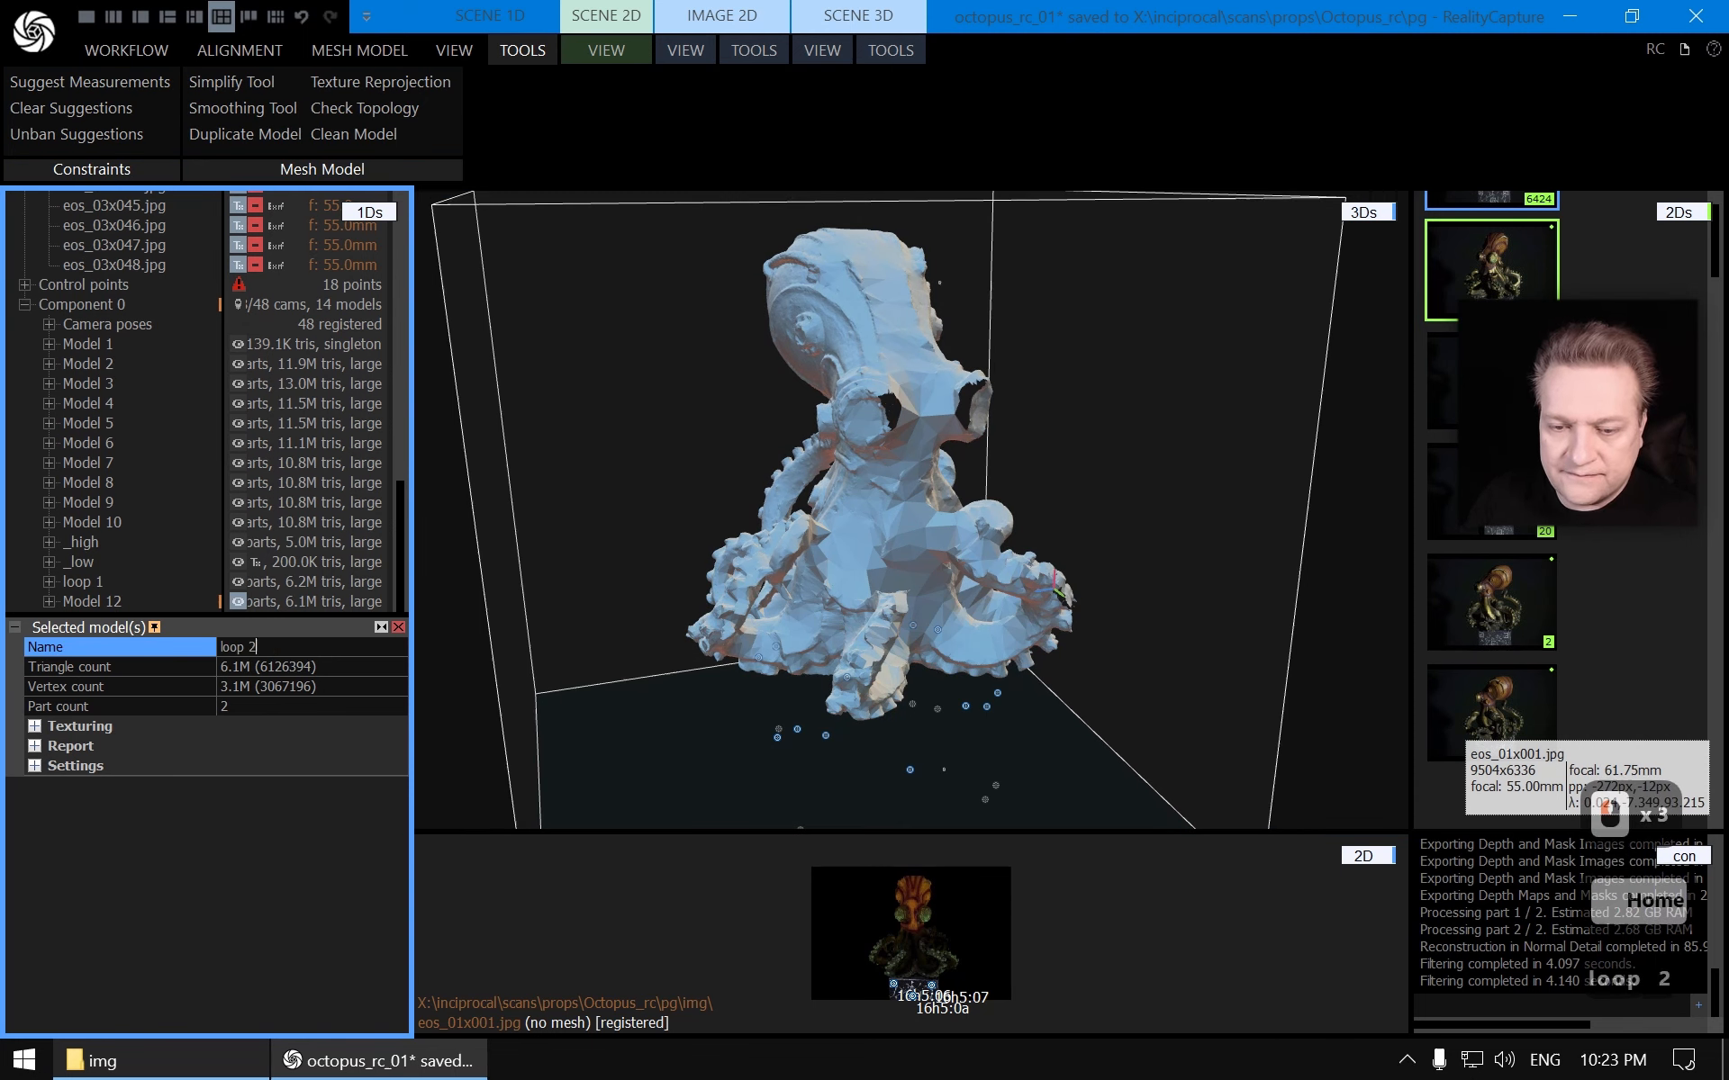
{"action": "key", "text": "Return"}
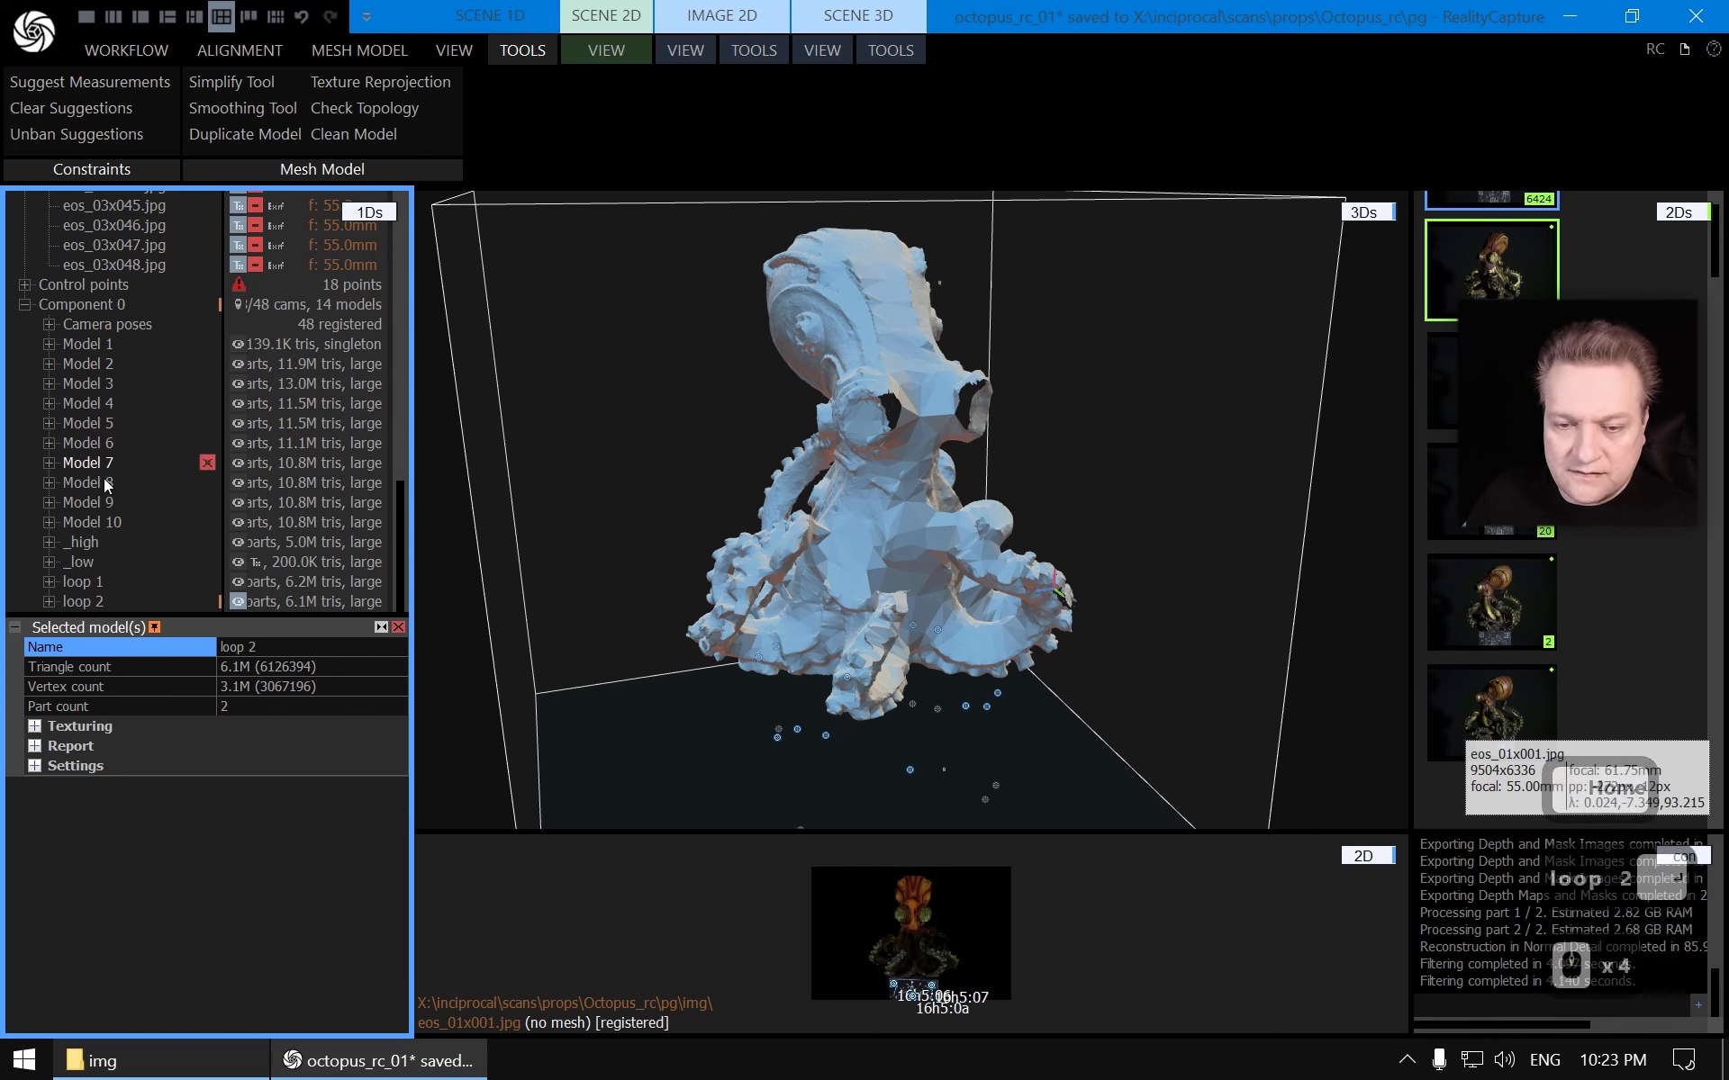
Select images eos_02x017 through eos_02x032 in the image list
{"action": "left_click", "coordinate": [86, 601]}
{"action": "scroll", "coordinate": [90, 540], "scroll_direction": "up", "scroll_amount": 10}
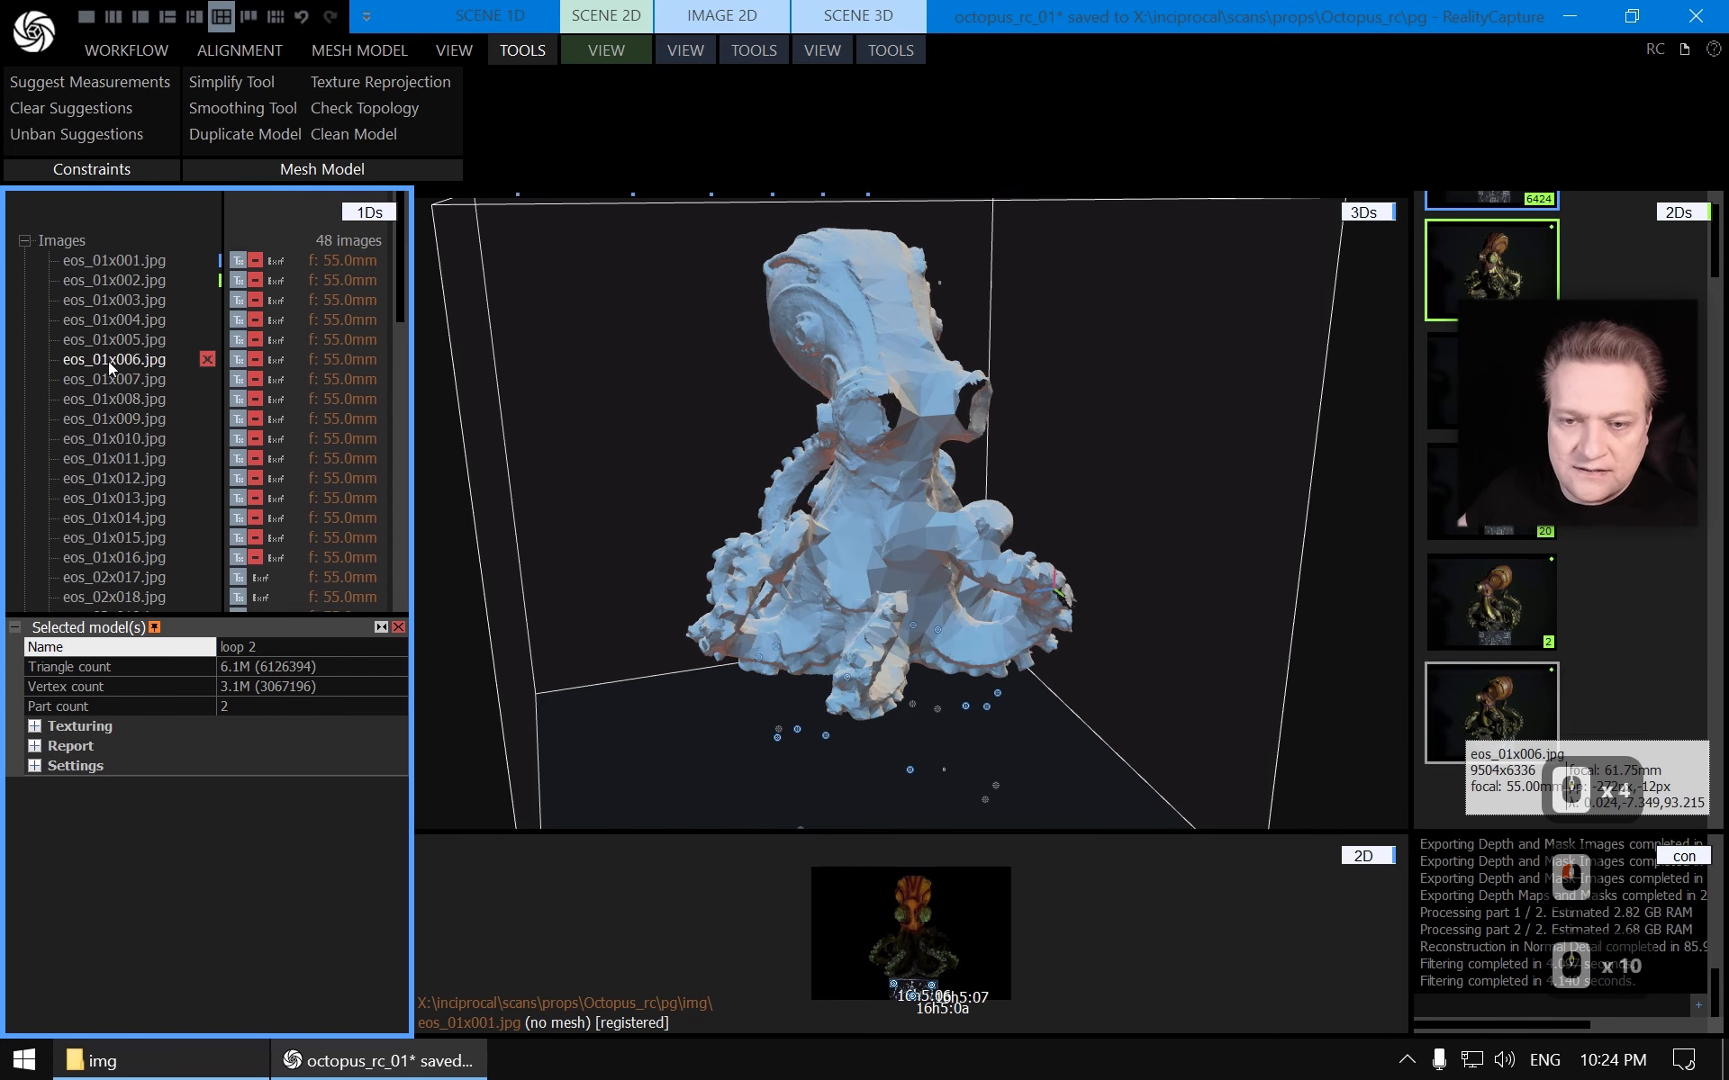
{"action": "scroll", "coordinate": [126, 378], "scroll_direction": "down", "scroll_amount": 2}
{"action": "left_click", "coordinate": [130, 360]}
{"action": "scroll", "coordinate": [133, 396], "scroll_direction": "down", "scroll_amount": 2}
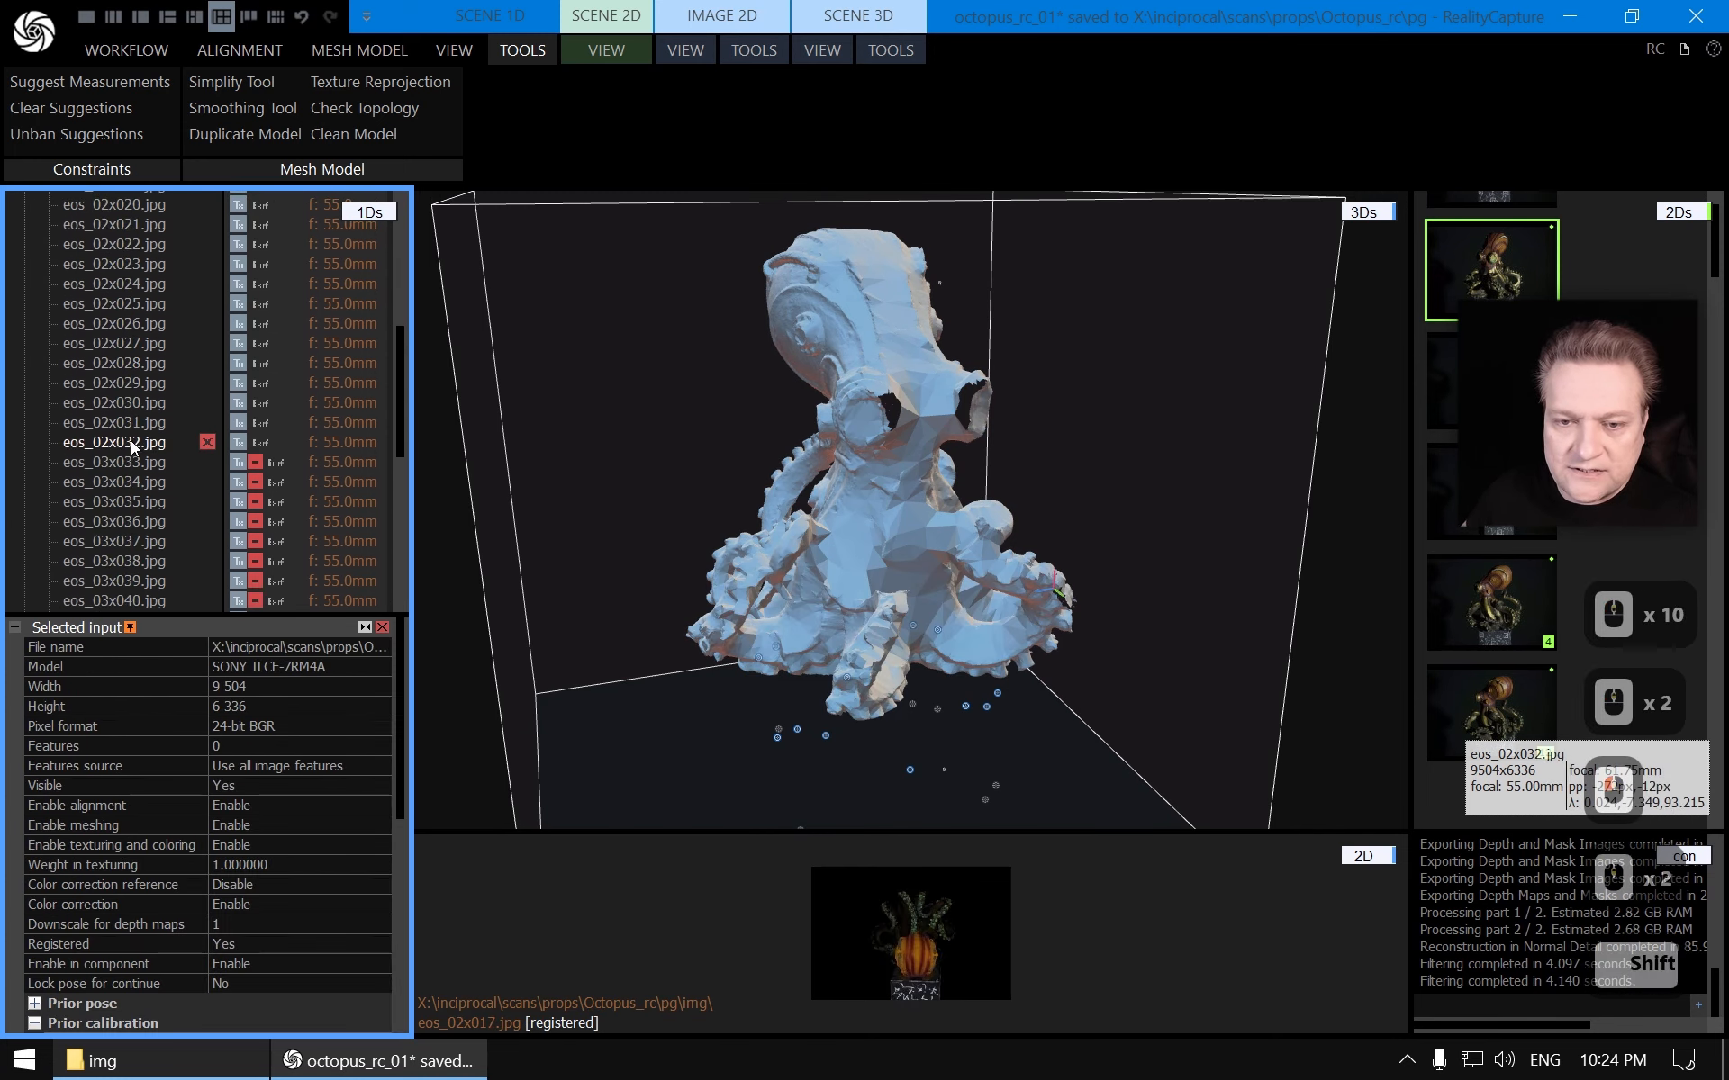
{"action": "left_click", "coordinate": [131, 441], "text": "shift"}
{"action": "scroll", "coordinate": [171, 409], "scroll_direction": "up", "scroll_amount": 3}
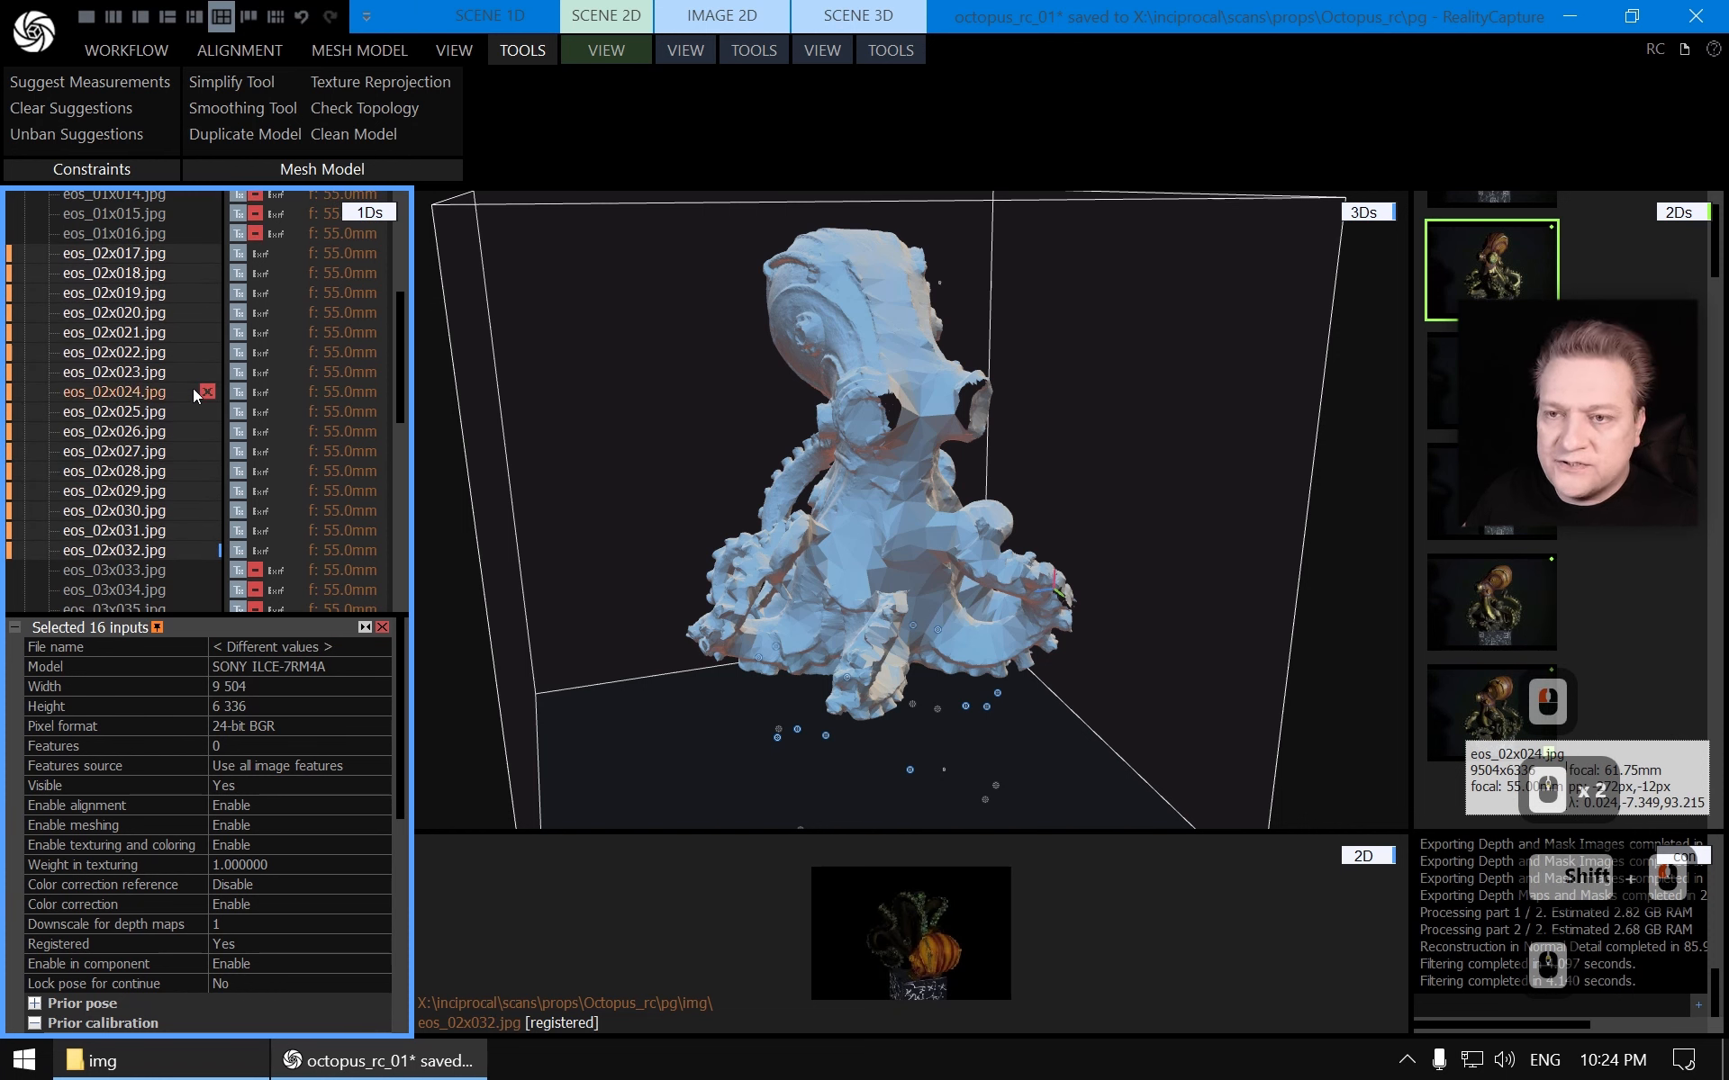
Export depth maps and masks for the selected images into the img folder with default exporter settings
{"action": "left_click", "coordinate": [891, 51]}
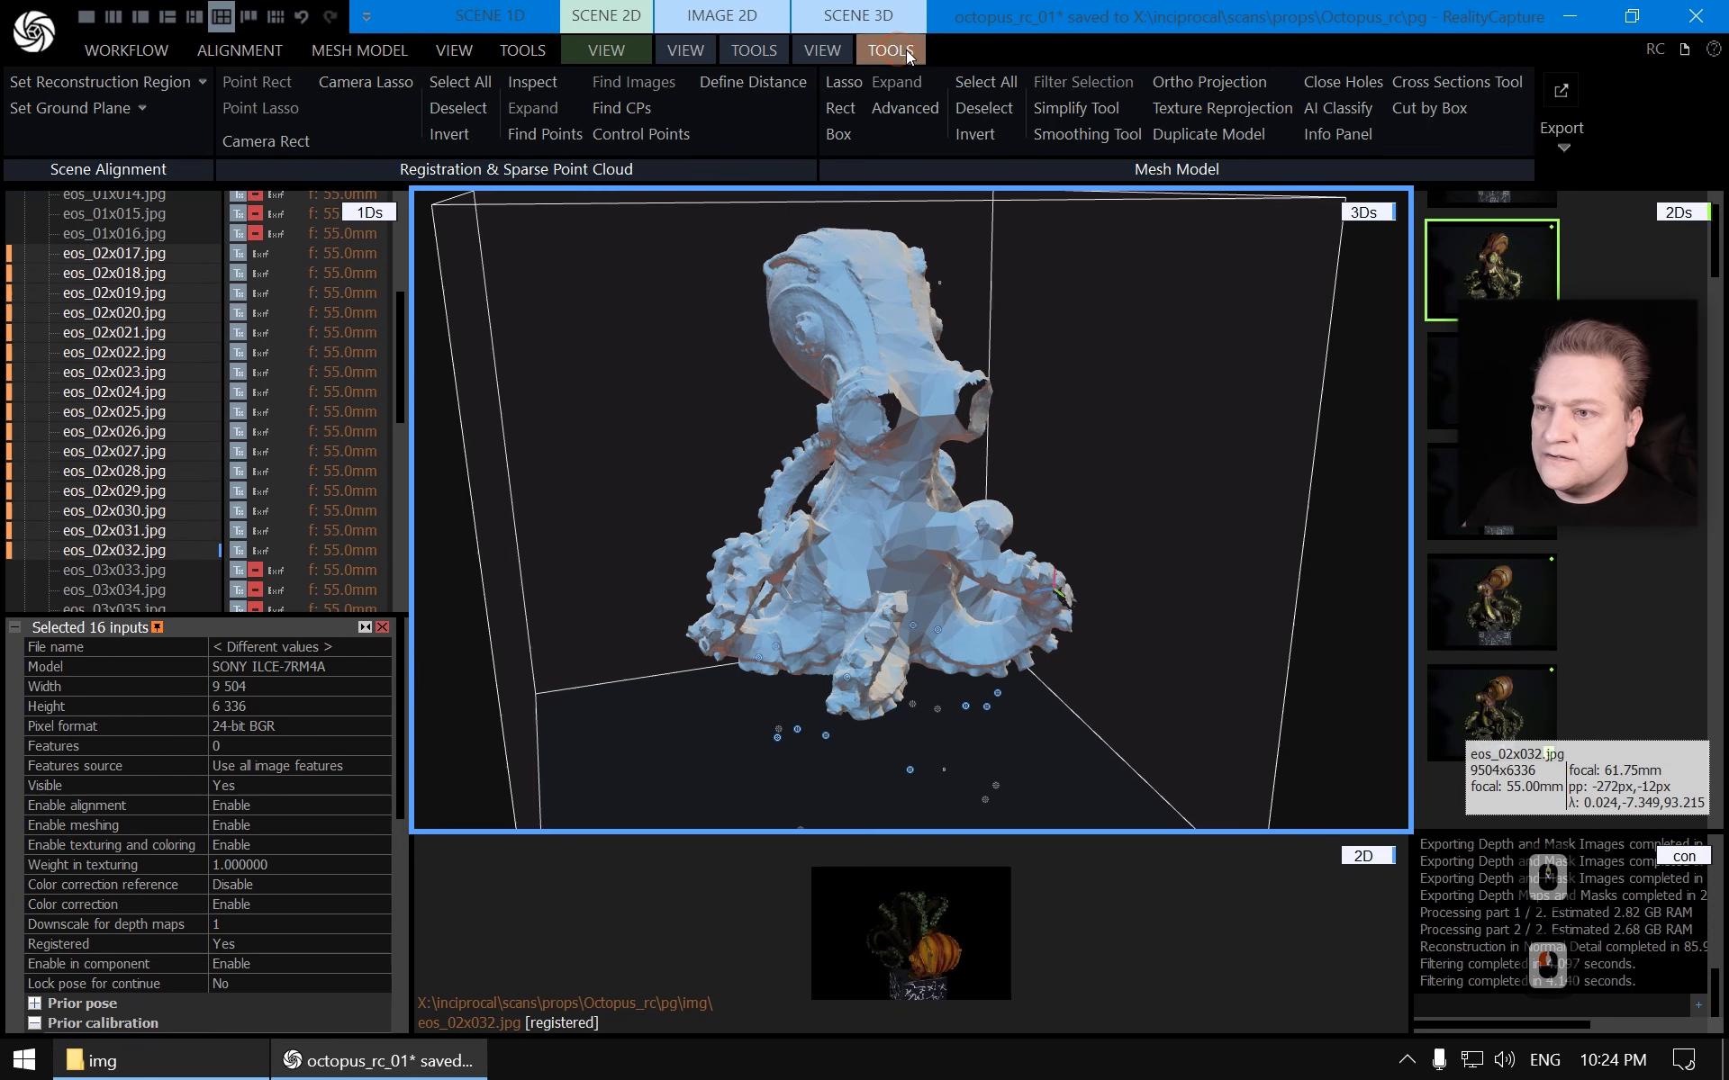
{"action": "left_click", "coordinate": [1562, 117]}
{"action": "left_click", "coordinate": [1663, 198]}
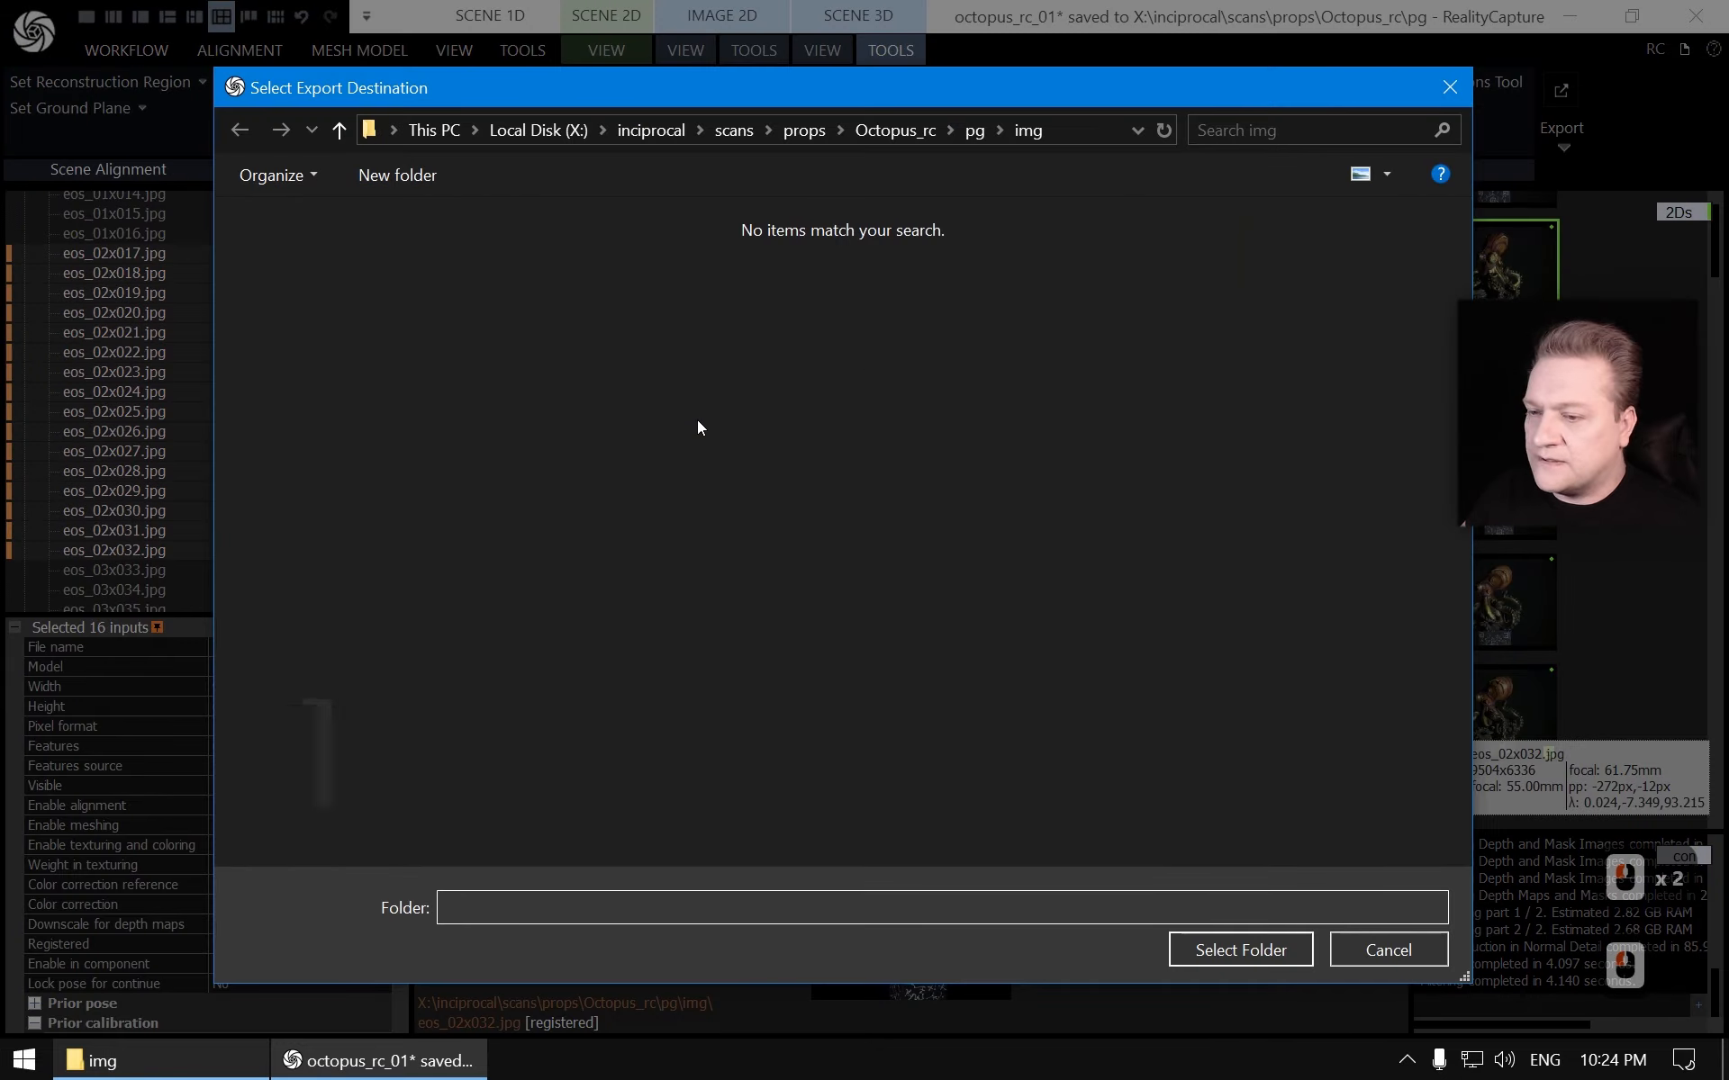
{"action": "left_click", "coordinate": [1239, 953]}
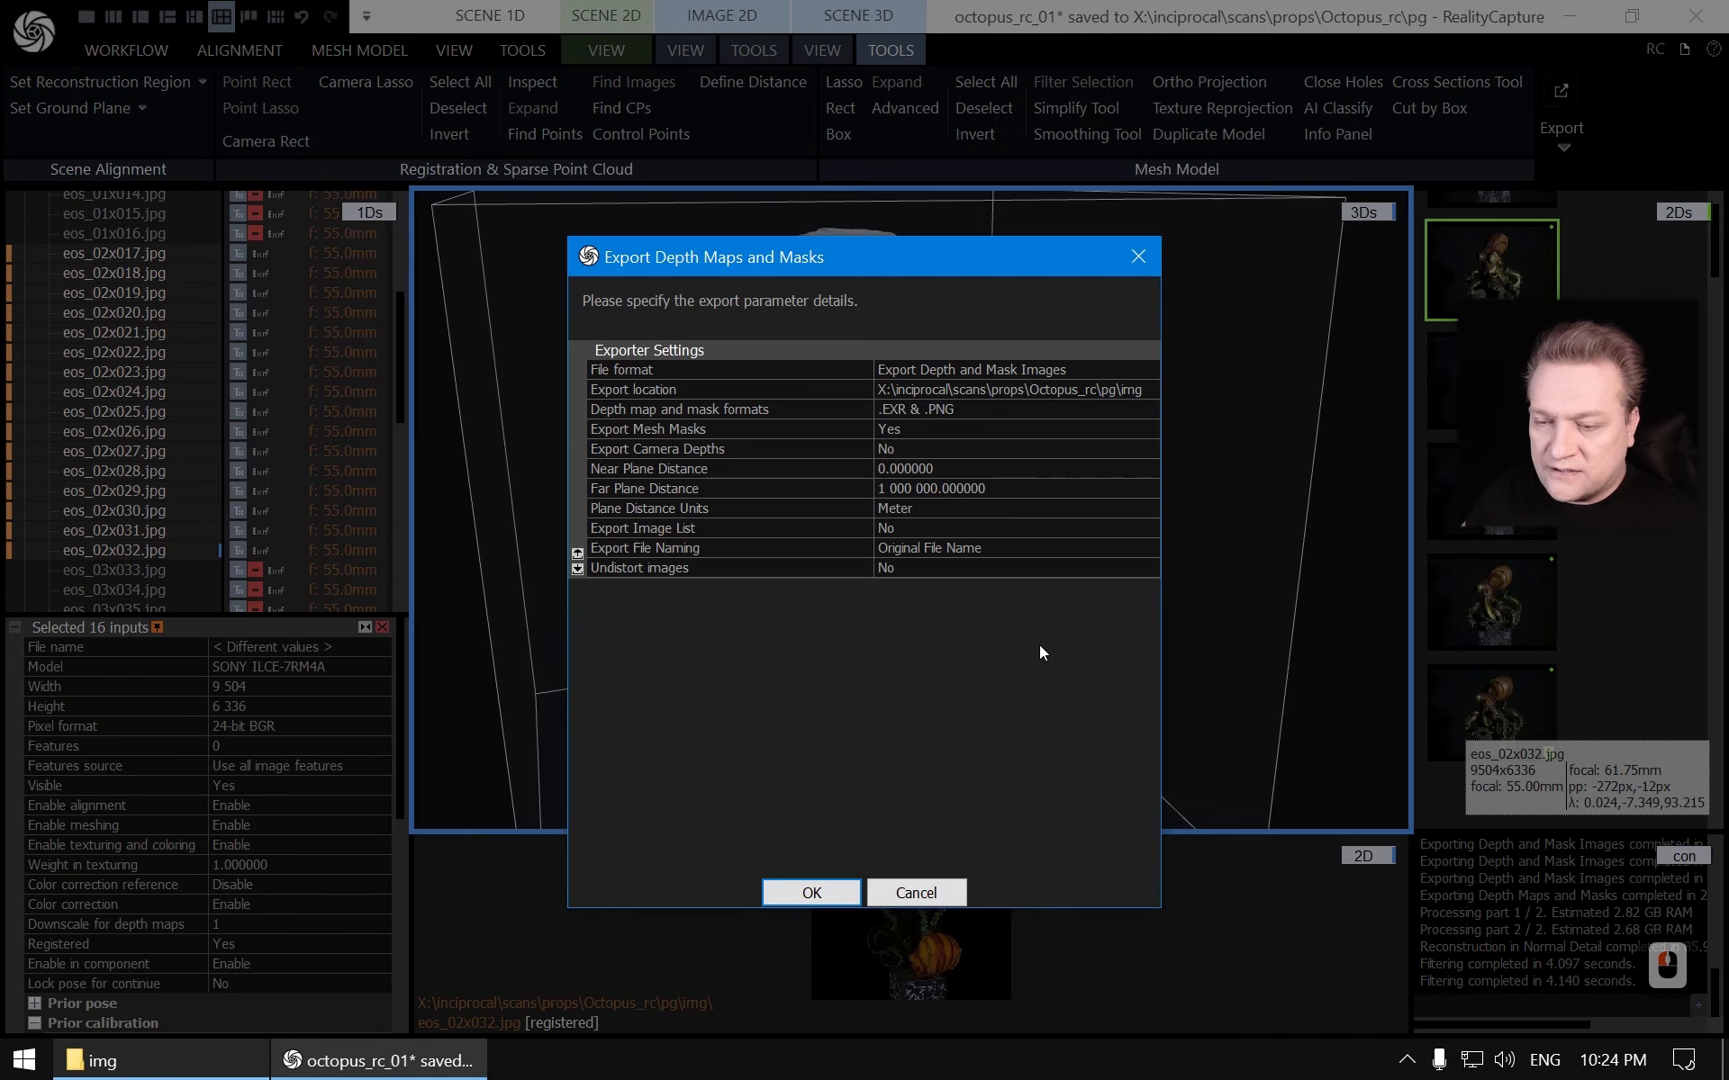
{"action": "left_click", "coordinate": [838, 894]}
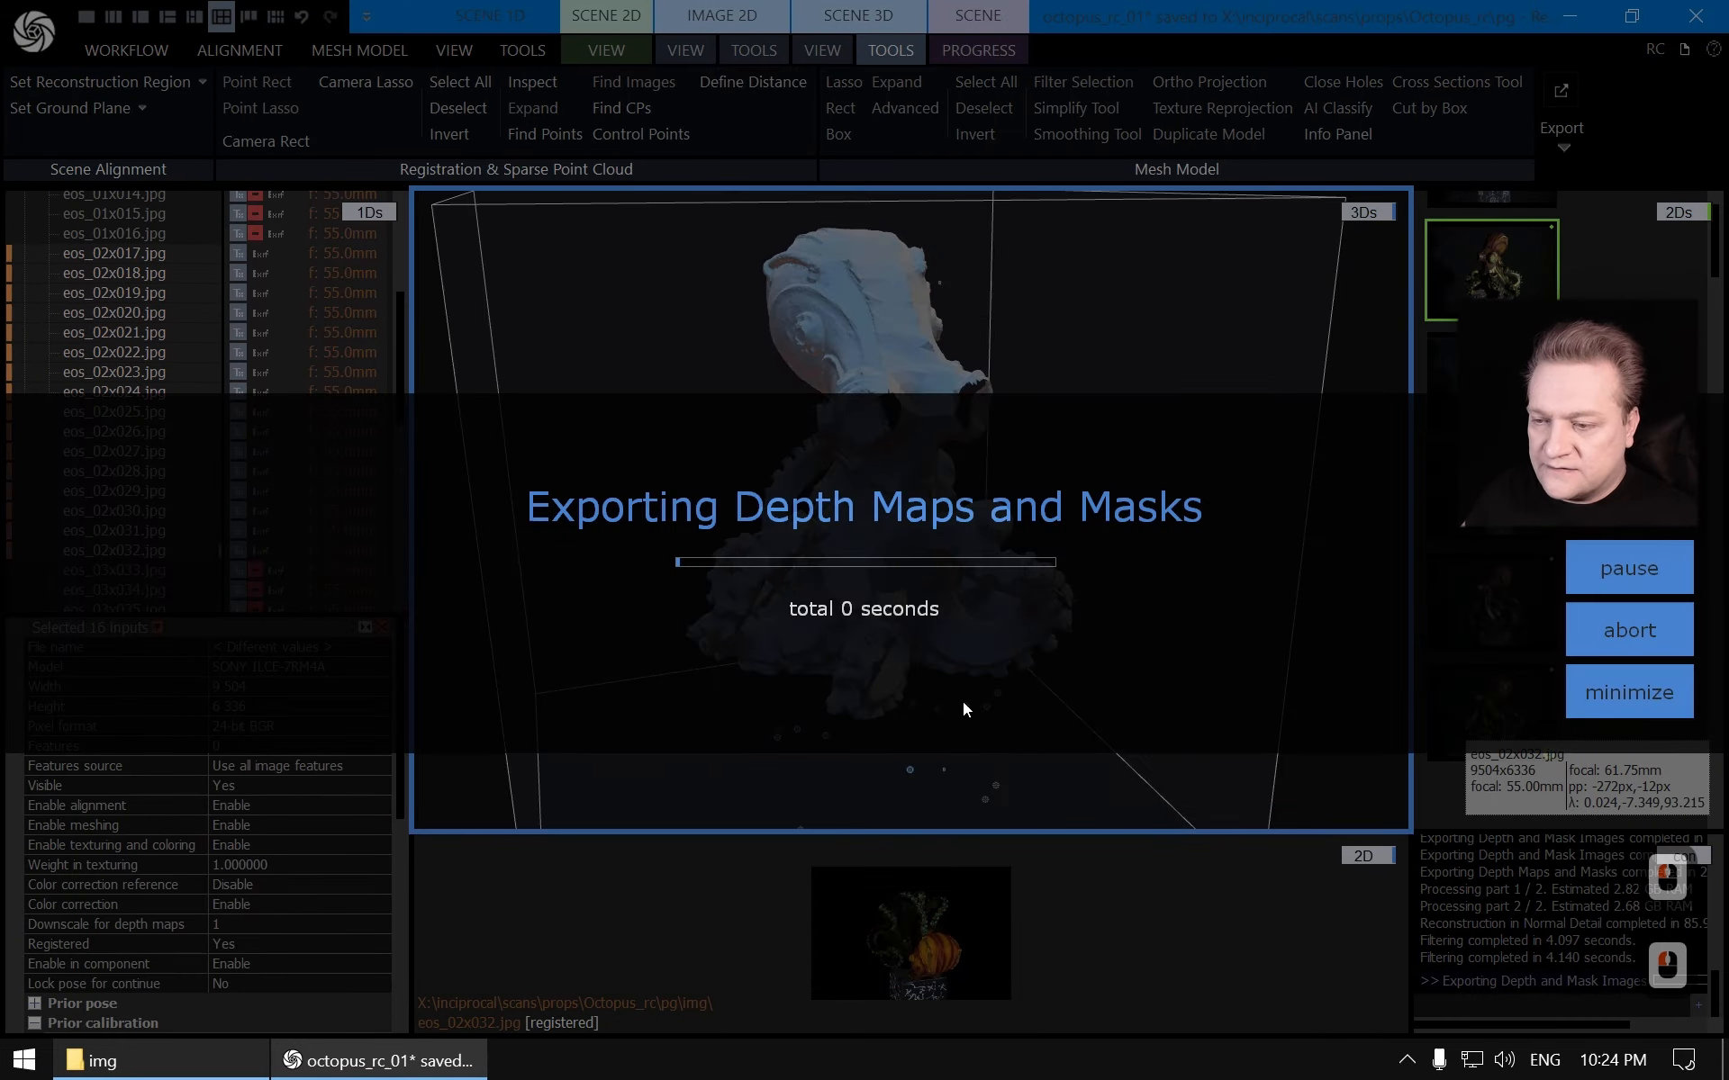
Browse the img folder to check the exported mask files for the second image group
{"action": "left_click", "coordinate": [226, 1070]}
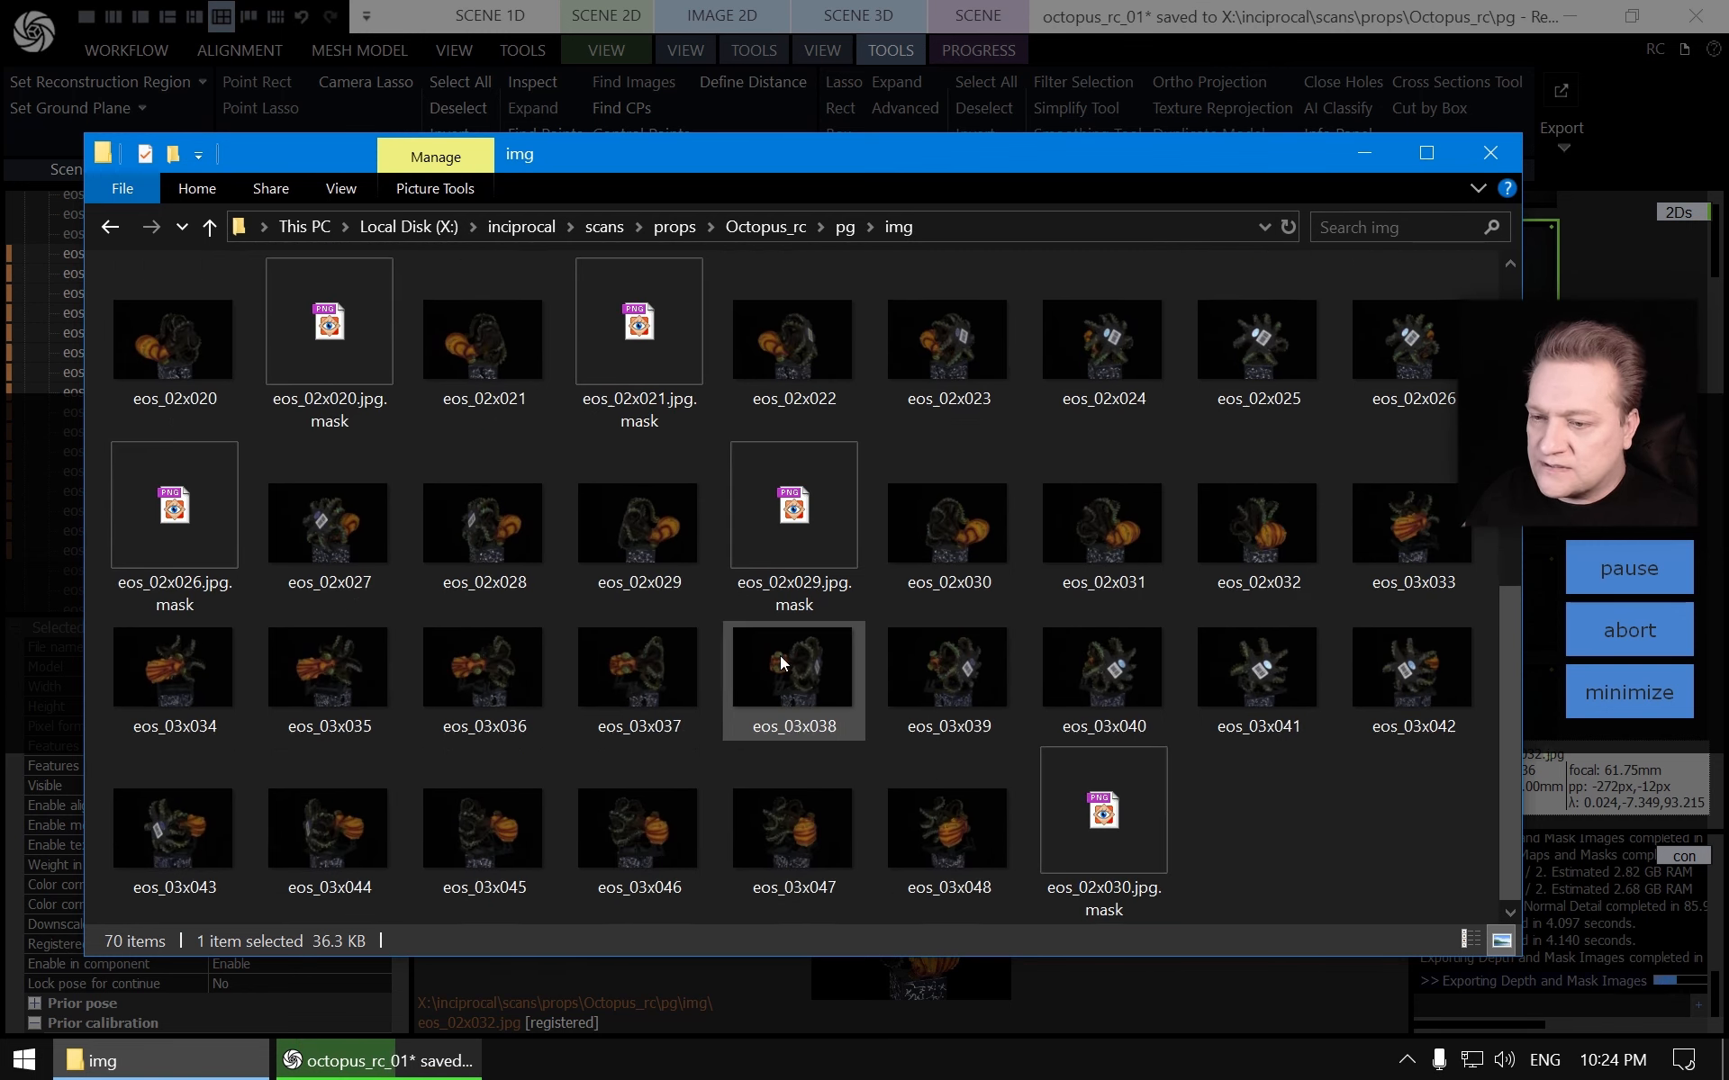
{"action": "scroll", "coordinate": [753, 665], "scroll_direction": "up", "scroll_amount": 3}
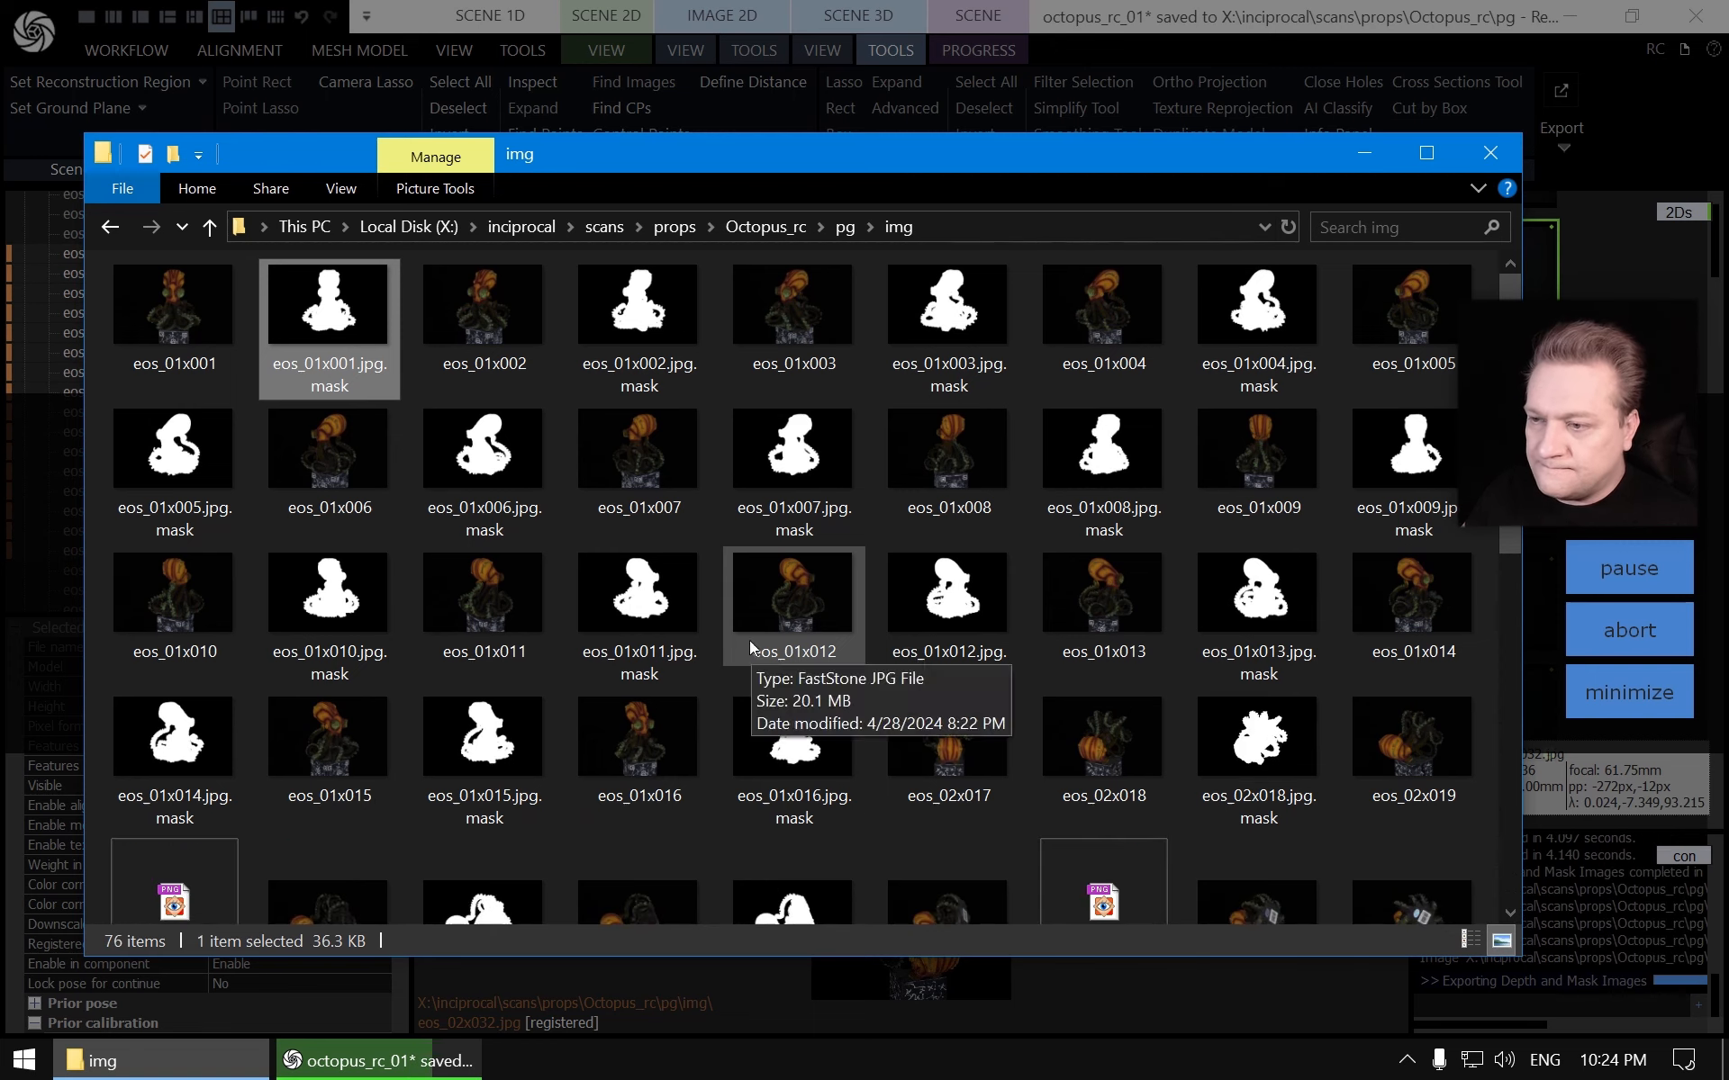
{"action": "scroll", "coordinate": [748, 616], "scroll_direction": "down", "scroll_amount": 1, "text": "ctrl"}
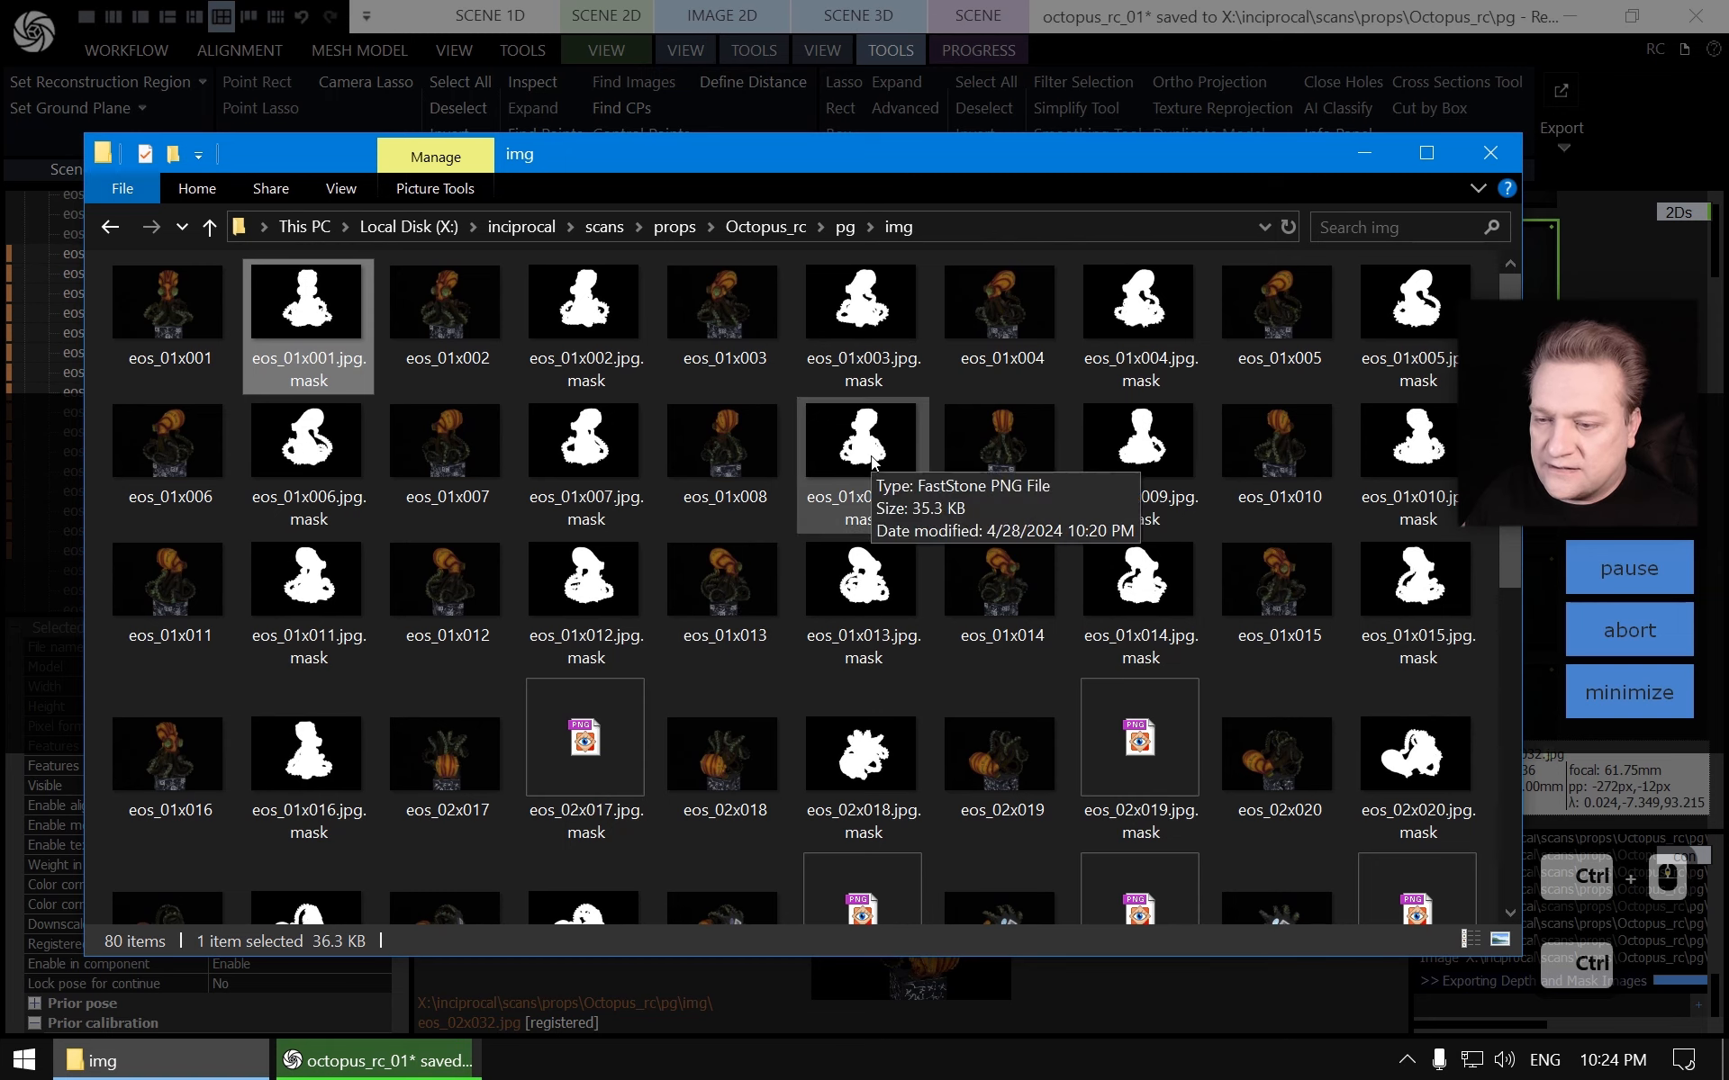
{"action": "scroll", "coordinate": [866, 467], "scroll_direction": "down", "scroll_amount": 4}
{"action": "scroll", "coordinate": [877, 497], "scroll_direction": "up", "scroll_amount": 3}
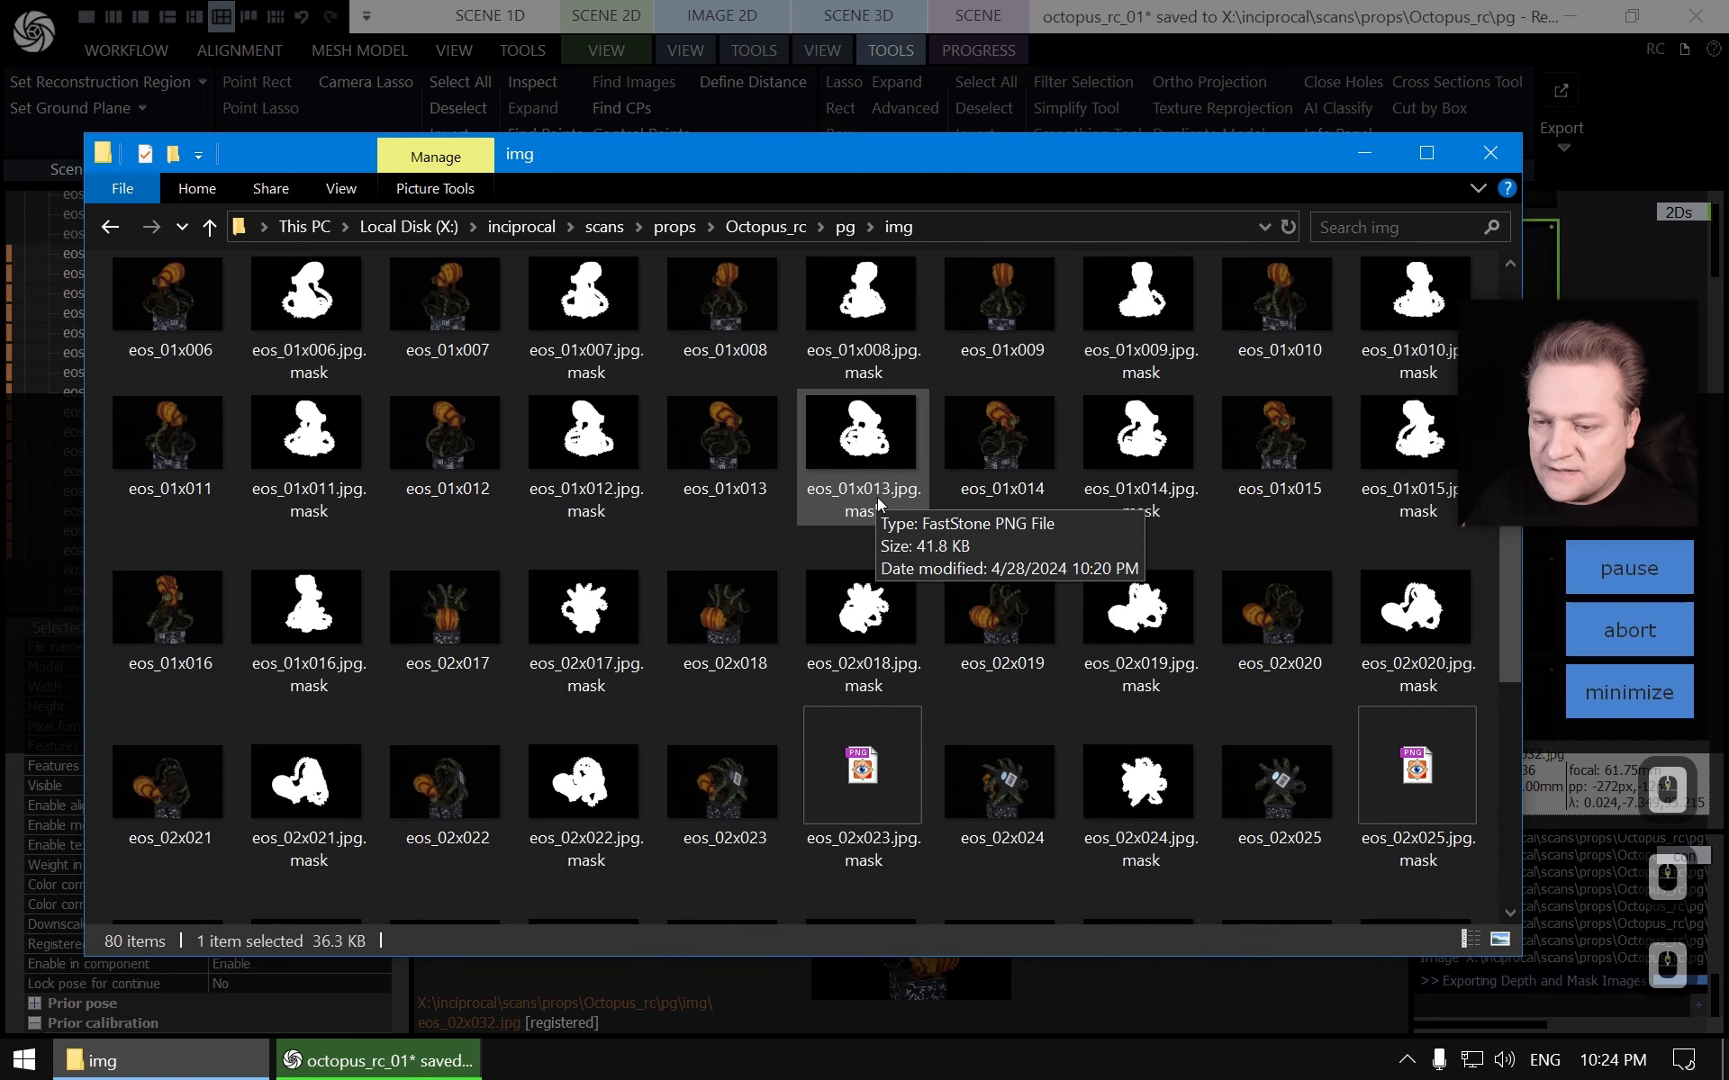
{"action": "scroll", "coordinate": [877, 497], "scroll_direction": "down", "scroll_amount": 3}
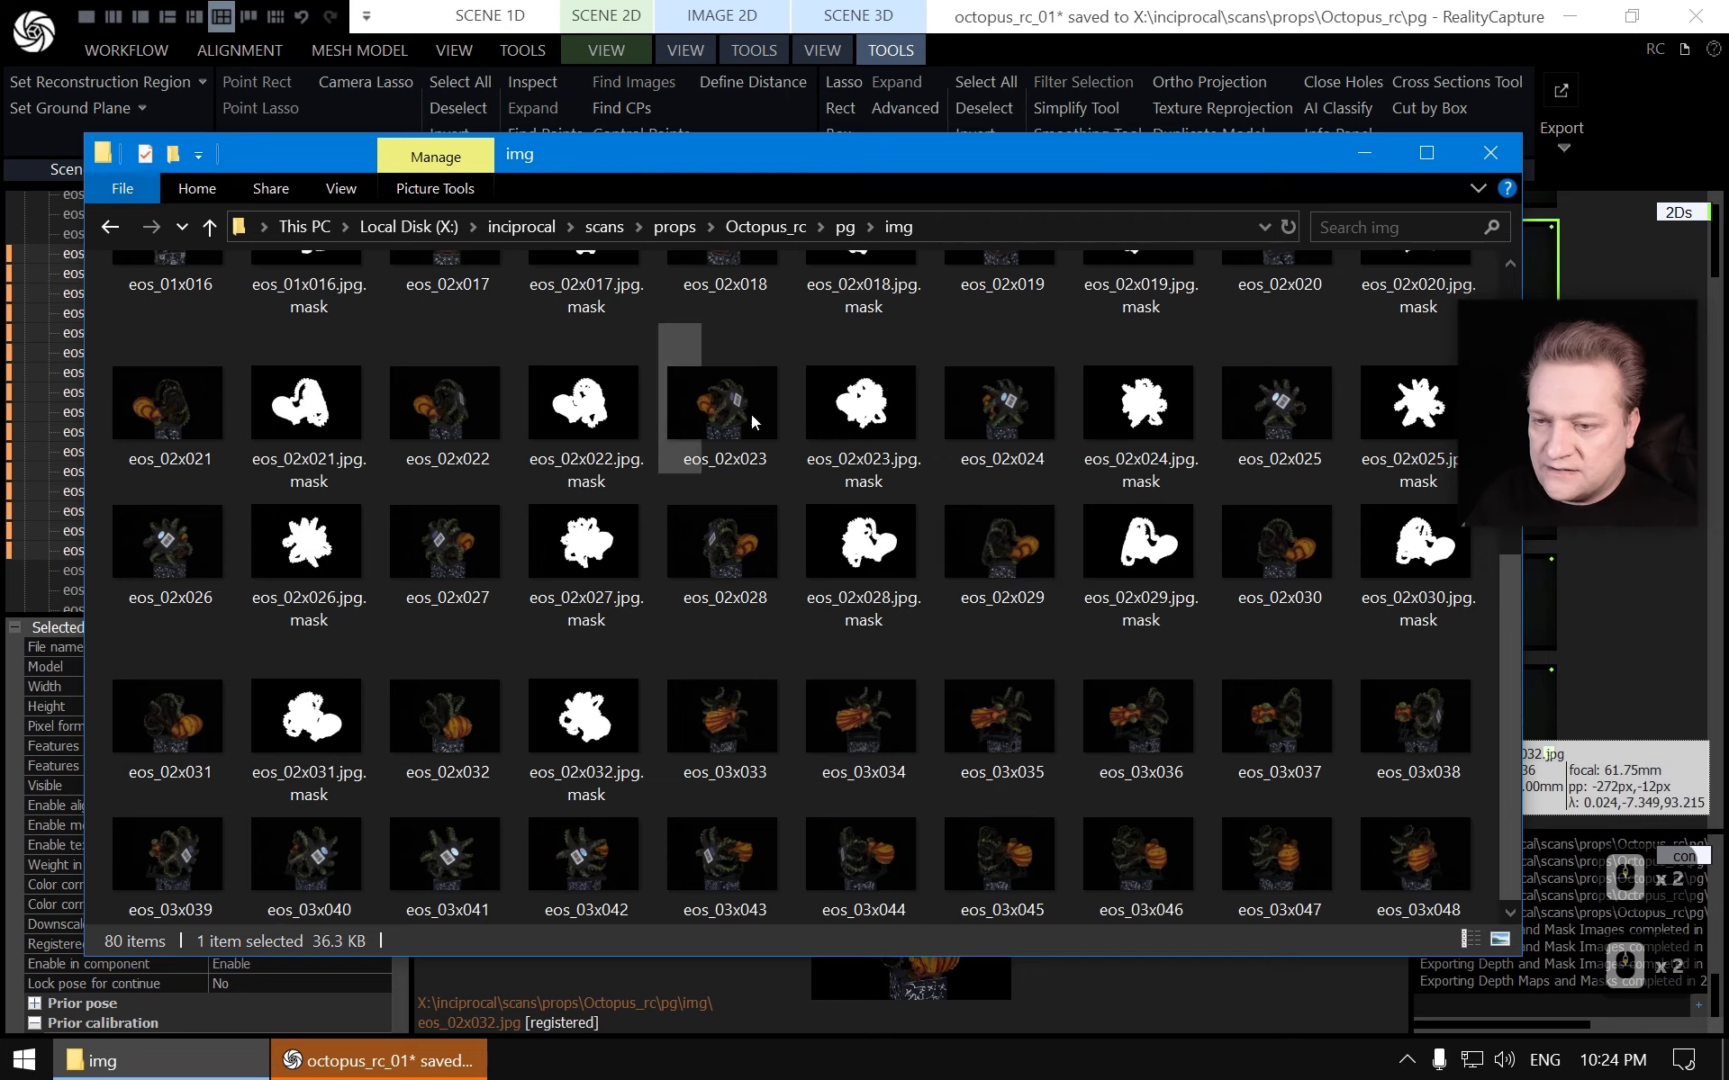
Preview the eos_02 photos and their masks one after another in the image viewer, then return to RealityCapture
{"action": "double_click", "coordinate": [867, 412]}
{"action": "key", "text": "Right"}
{"action": "key", "text": "Right"}
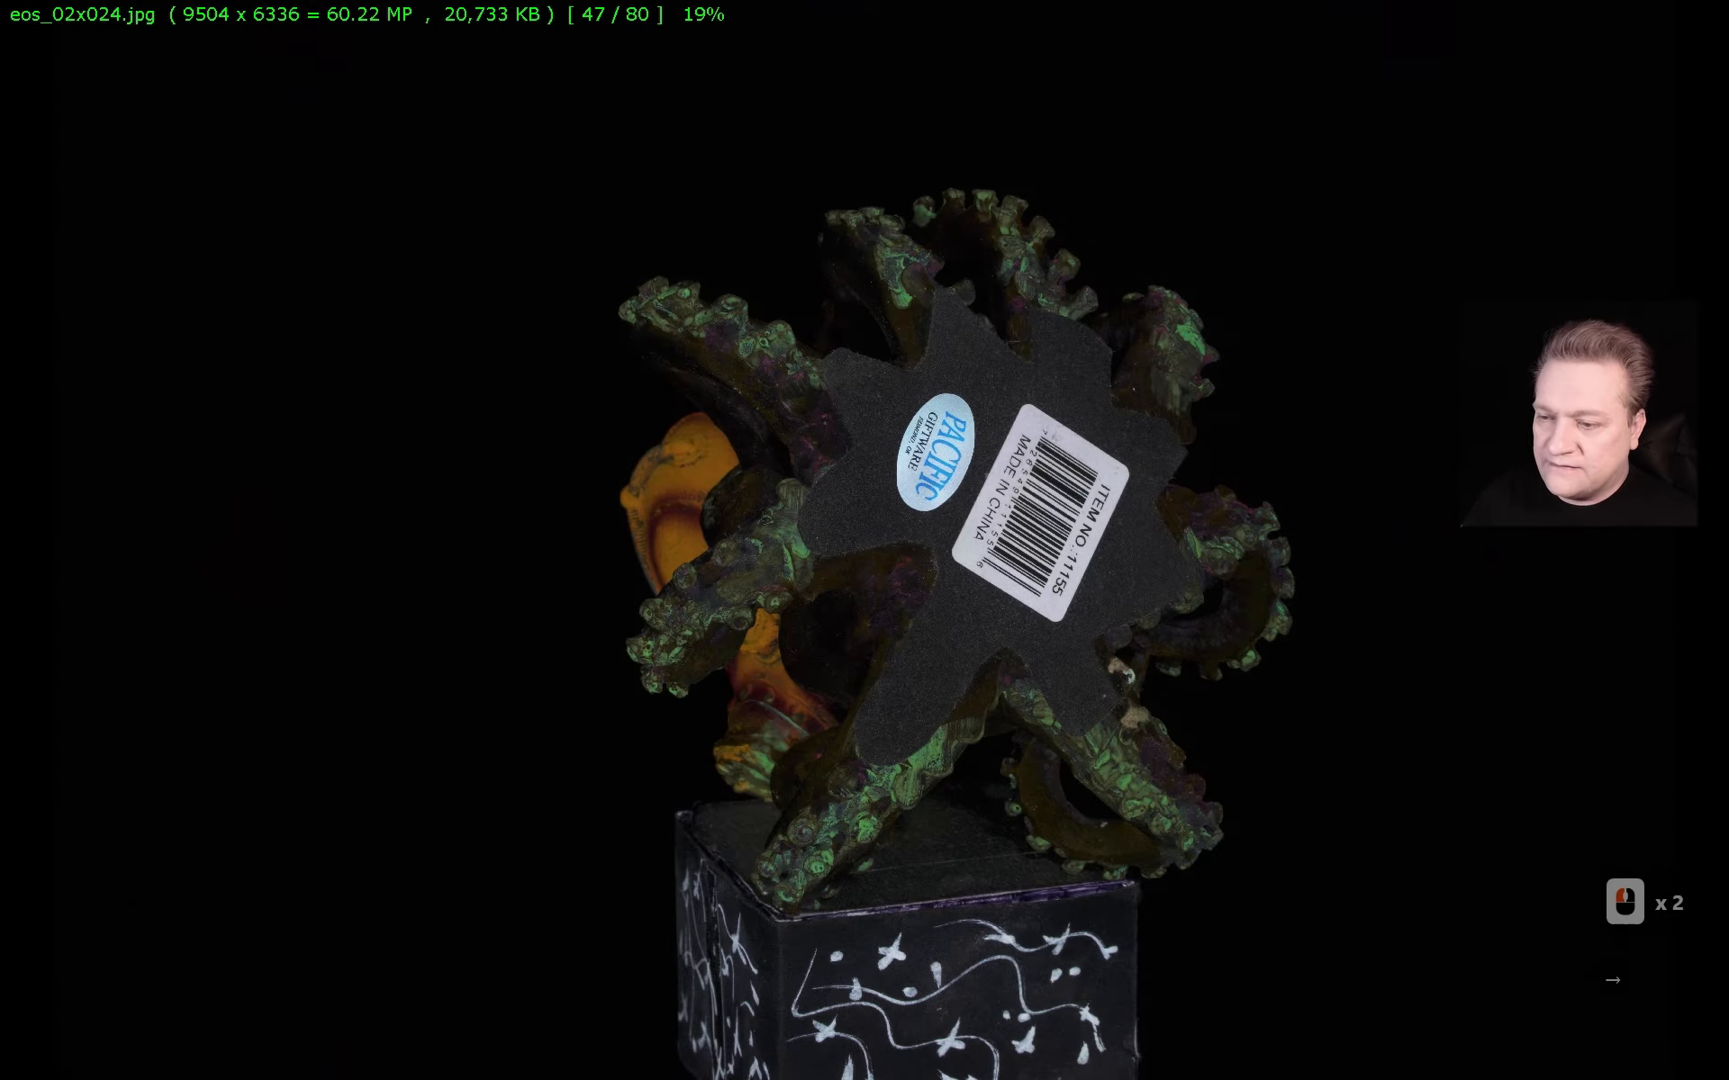
{"action": "key", "text": "Right"}
{"action": "key", "text": "Right"}
{"action": "key", "text": "Right"}
{"action": "key", "text": "Right"}
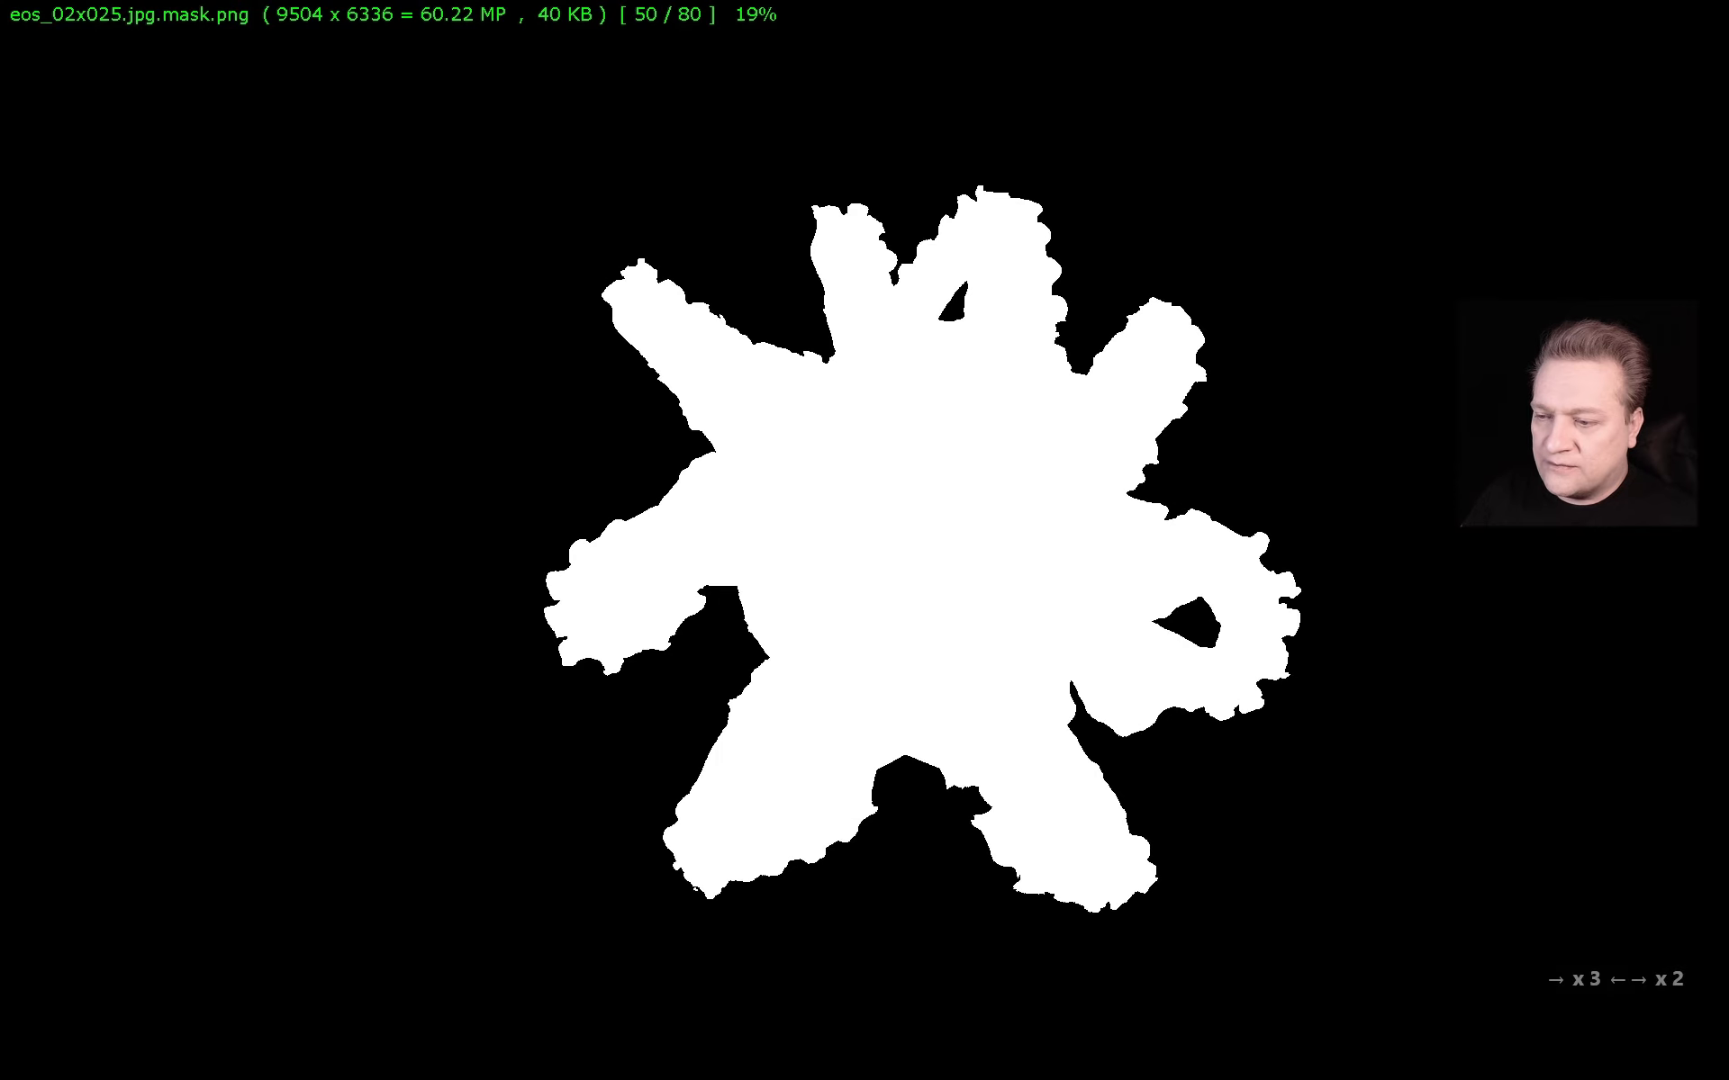
{"action": "key", "text": "Escape"}
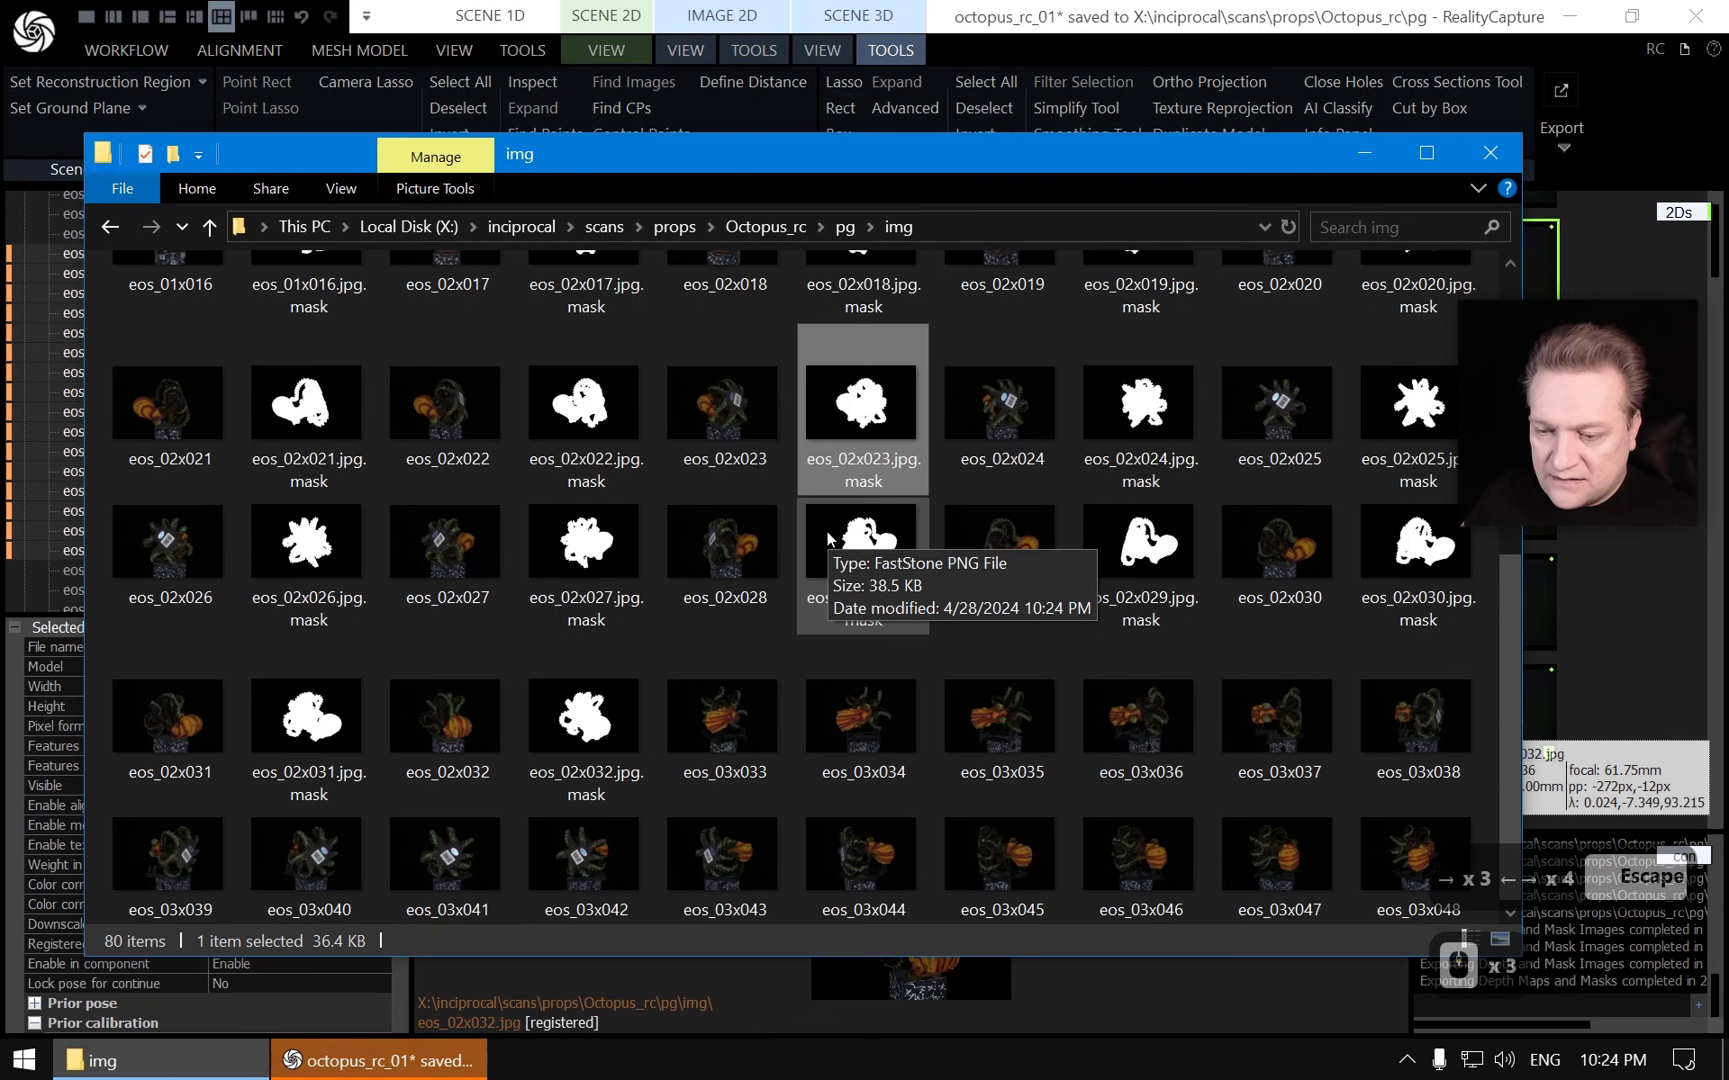
{"action": "left_click", "coordinate": [1540, 9]}
{"action": "left_click", "coordinate": [1541, 11]}
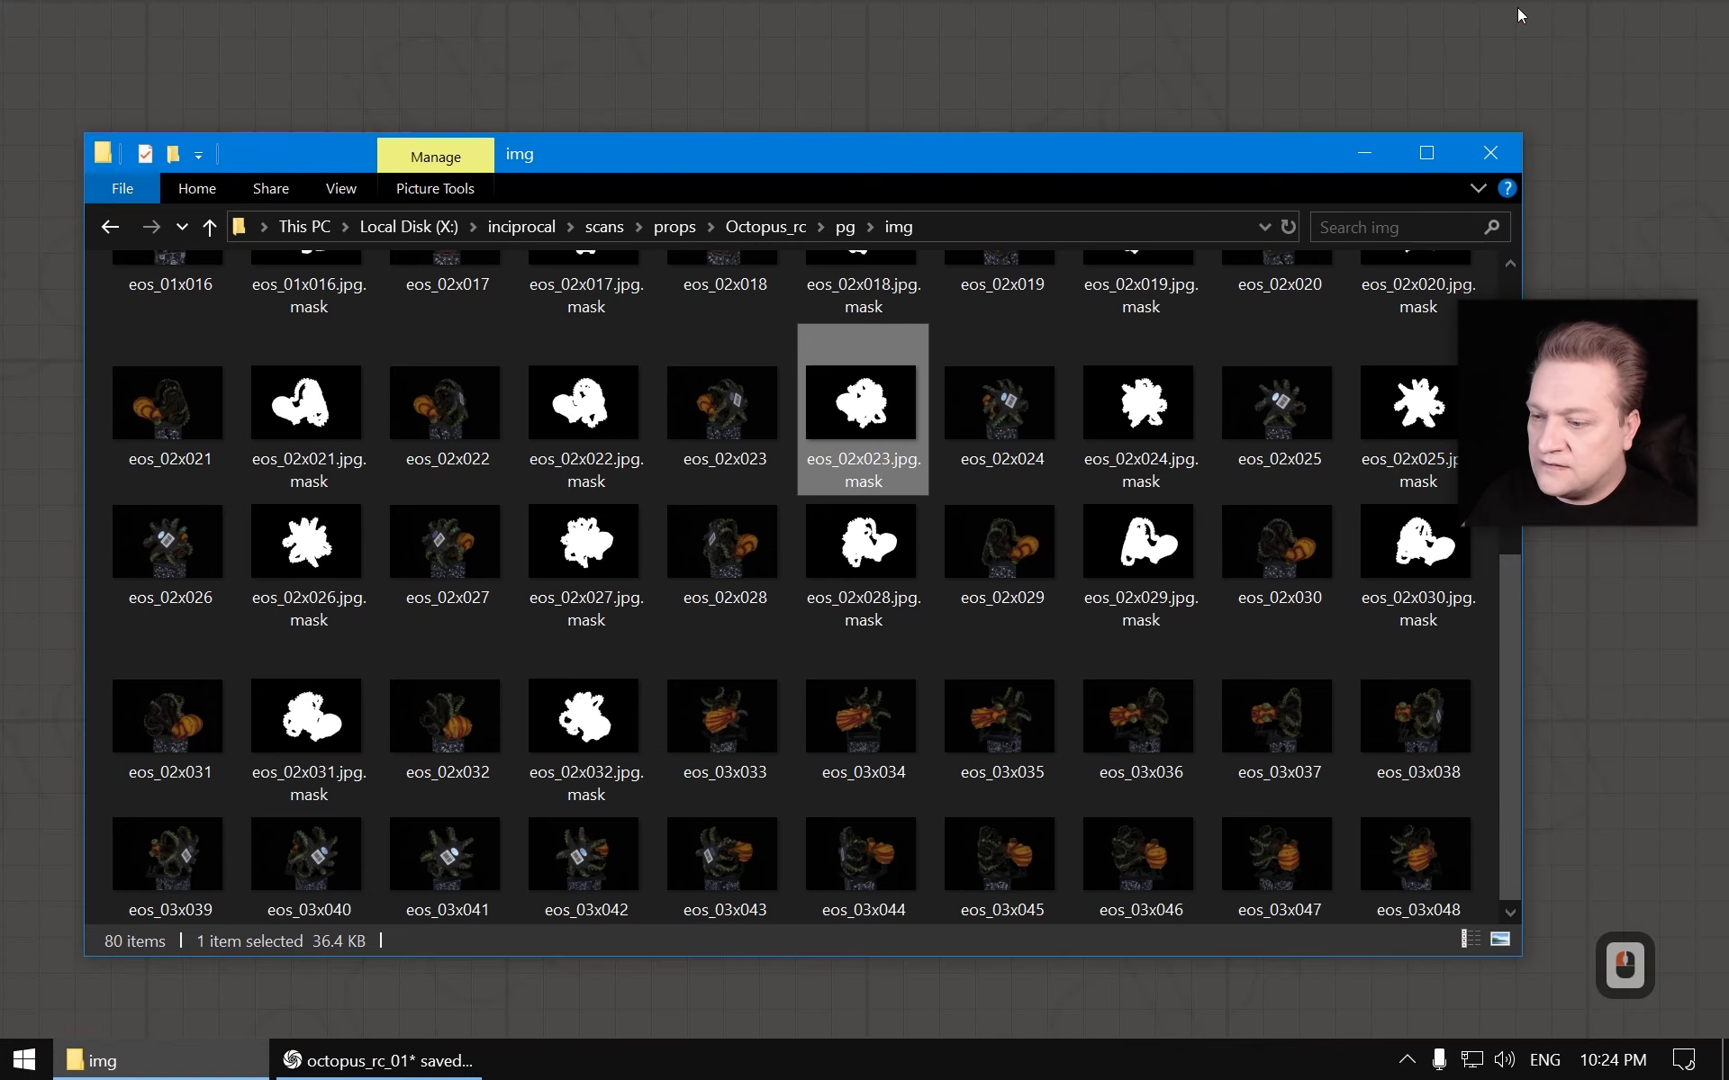
{"action": "left_click", "coordinate": [365, 1061]}
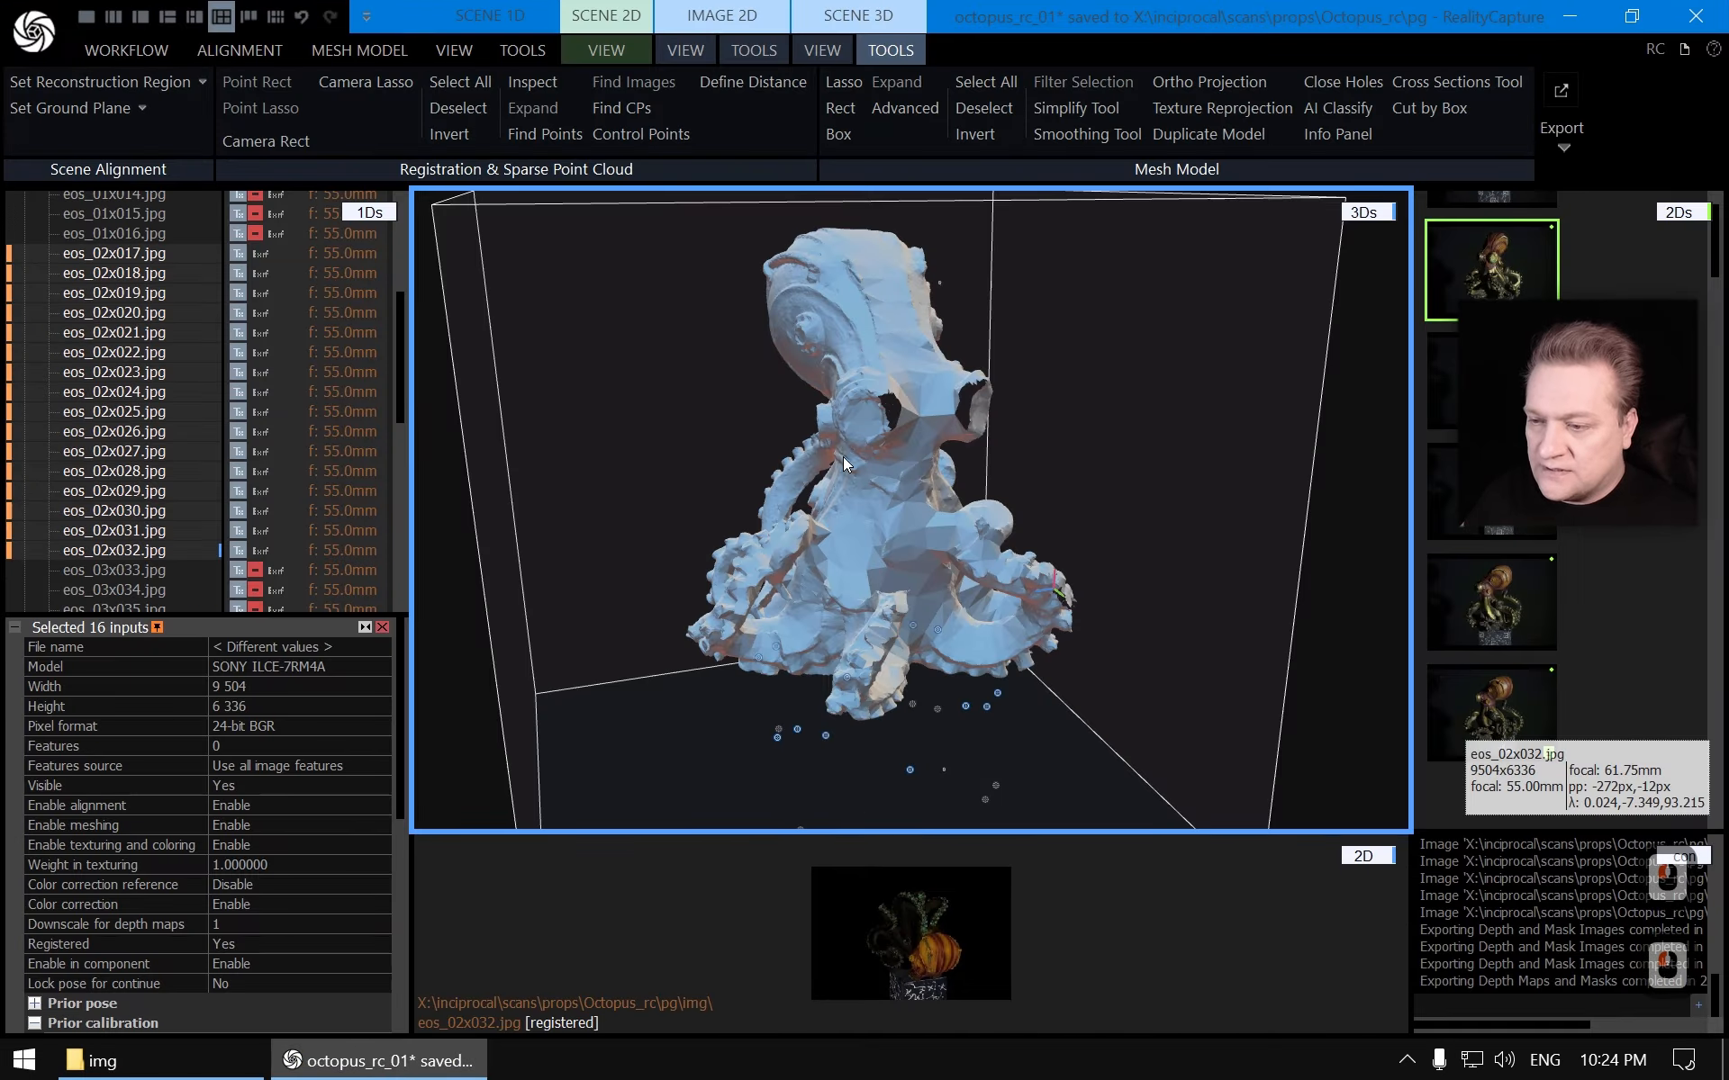
Disable meshing for images eos_02x017 through eos_02x032
{"action": "scroll", "coordinate": [840, 474], "scroll_direction": "up", "scroll_amount": 4}
{"action": "right_click_drag", "start_coordinate": [840, 473], "coordinate": [914, 540]}
{"action": "scroll", "coordinate": [914, 540], "scroll_direction": "down", "scroll_amount": 3}
{"action": "left_click_drag", "start_coordinate": [914, 540], "coordinate": [986, 517]}
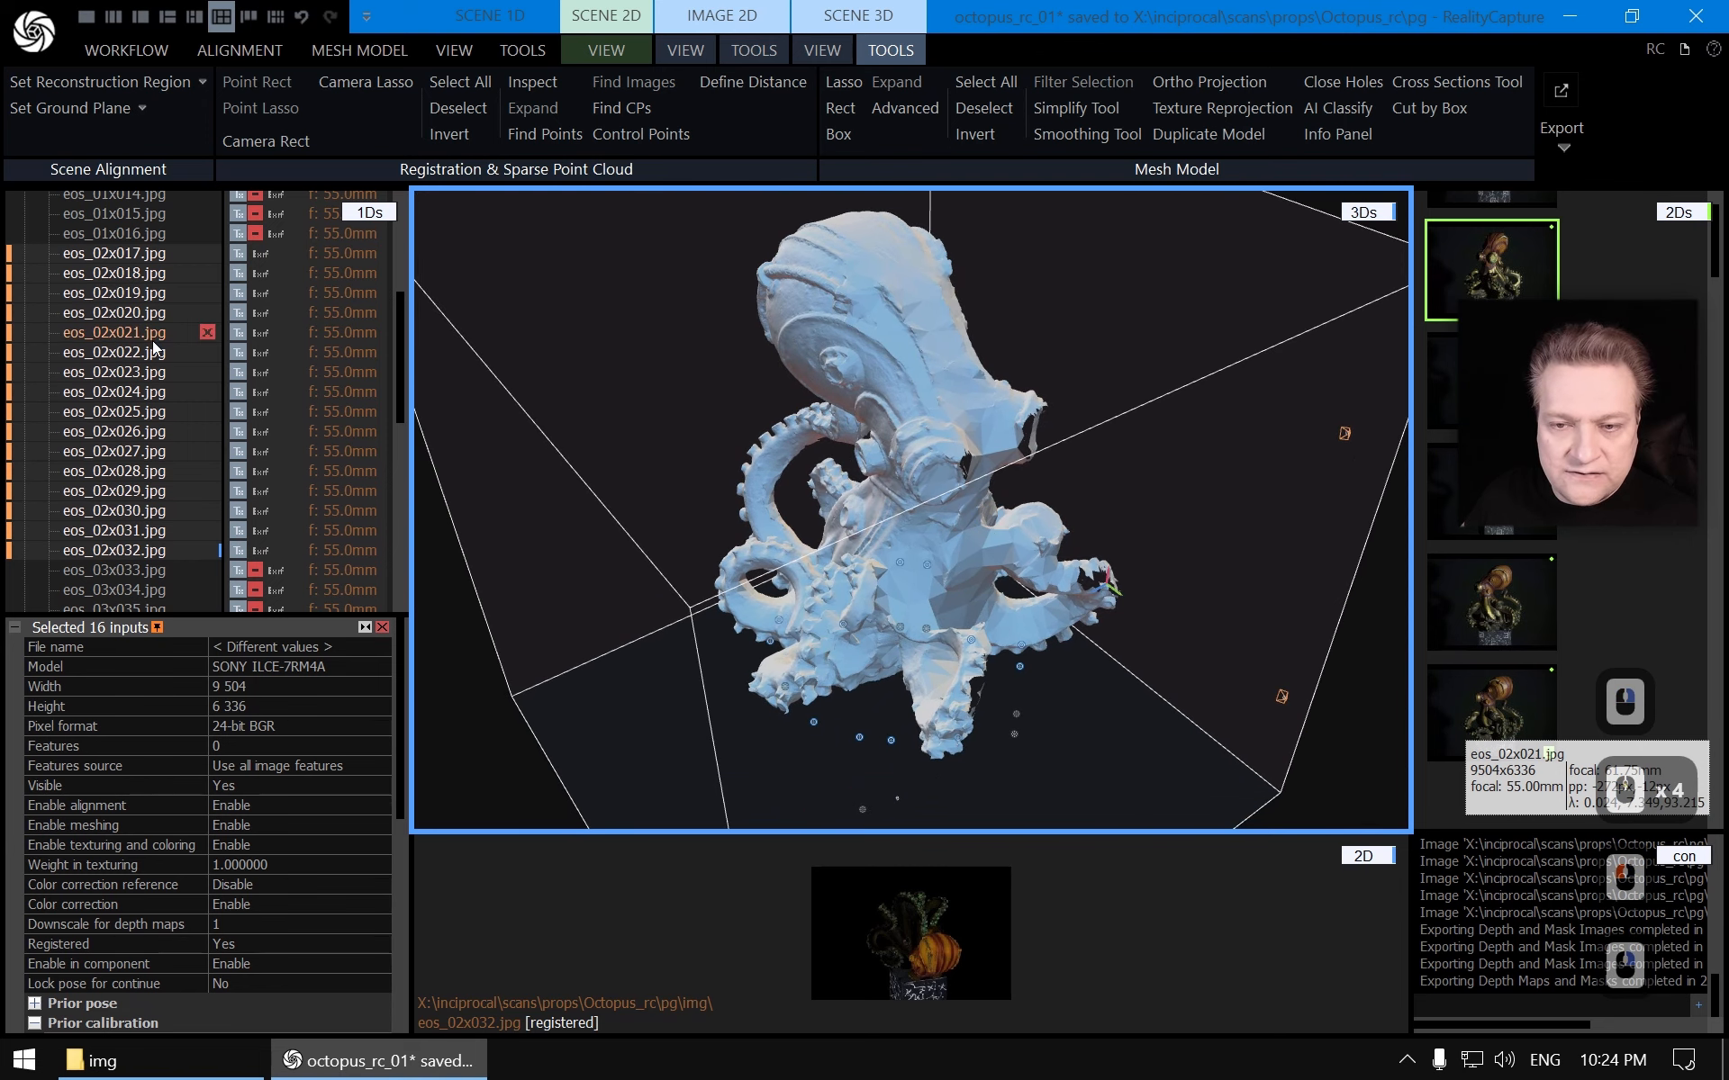
{"action": "scroll", "coordinate": [159, 360], "scroll_direction": "up", "scroll_amount": 4}
{"action": "scroll", "coordinate": [159, 386], "scroll_direction": "down", "scroll_amount": 4}
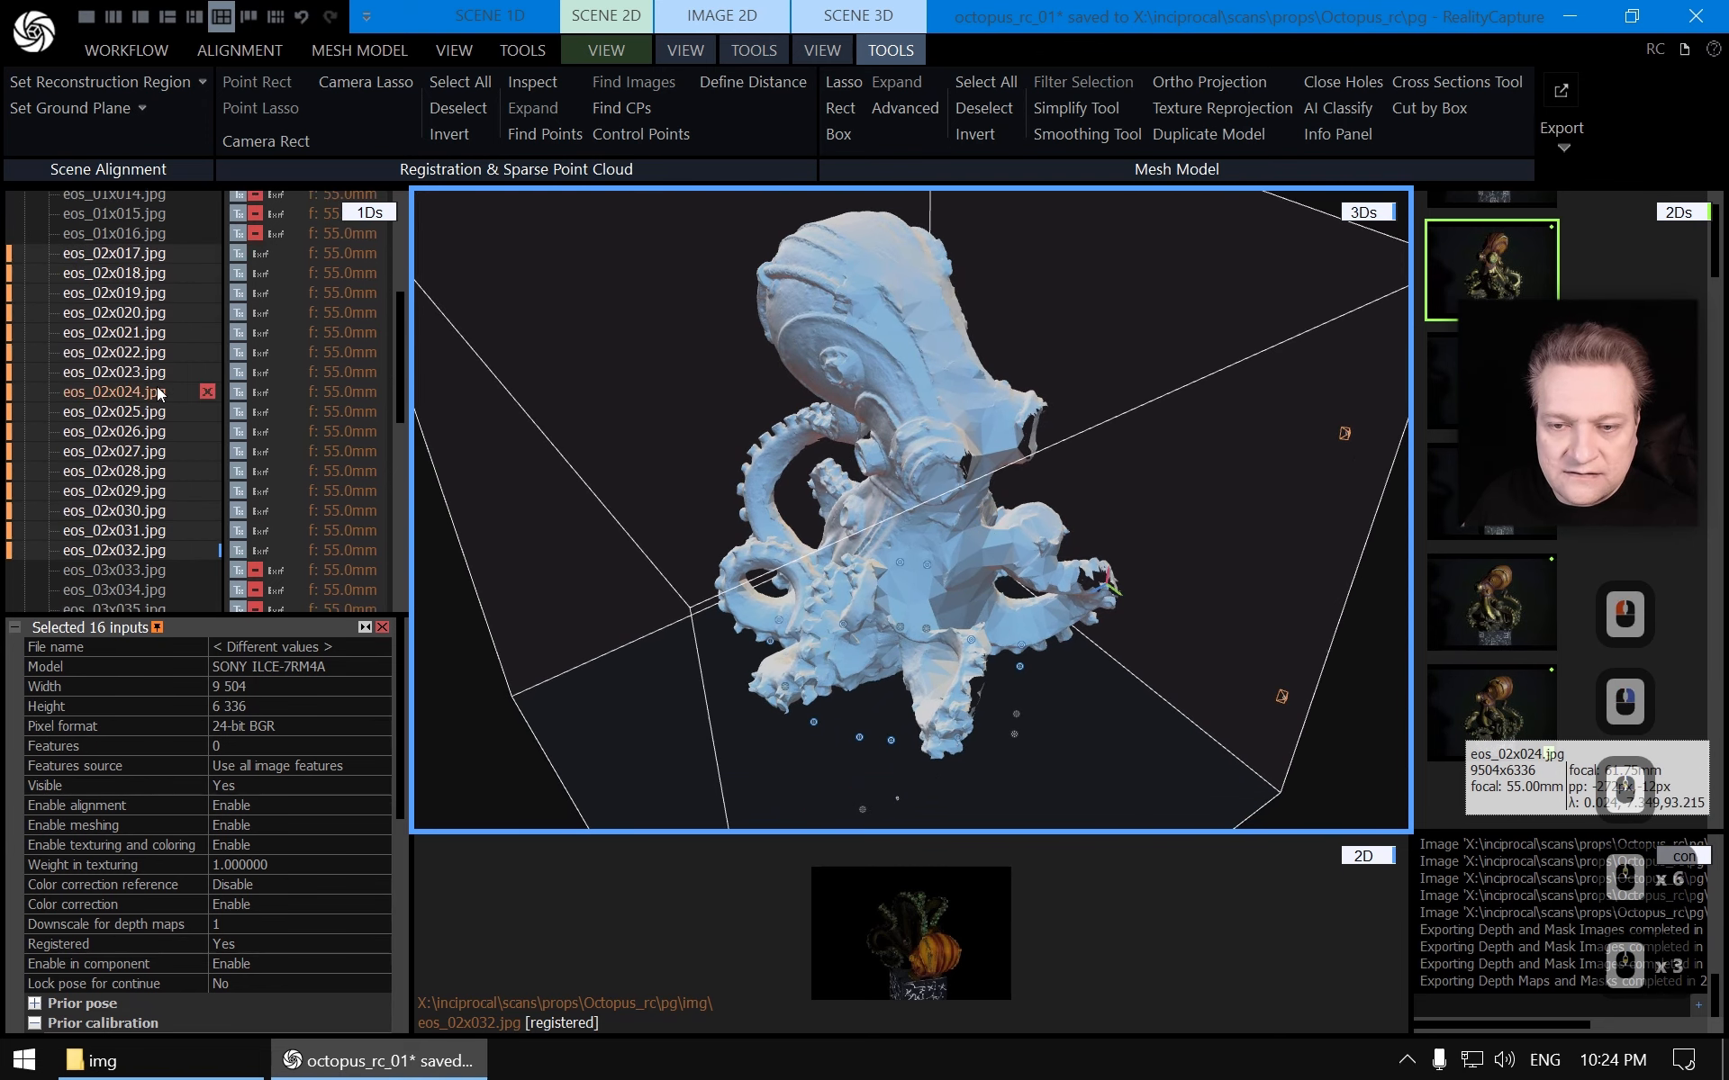
{"action": "left_click", "coordinate": [112, 253]}
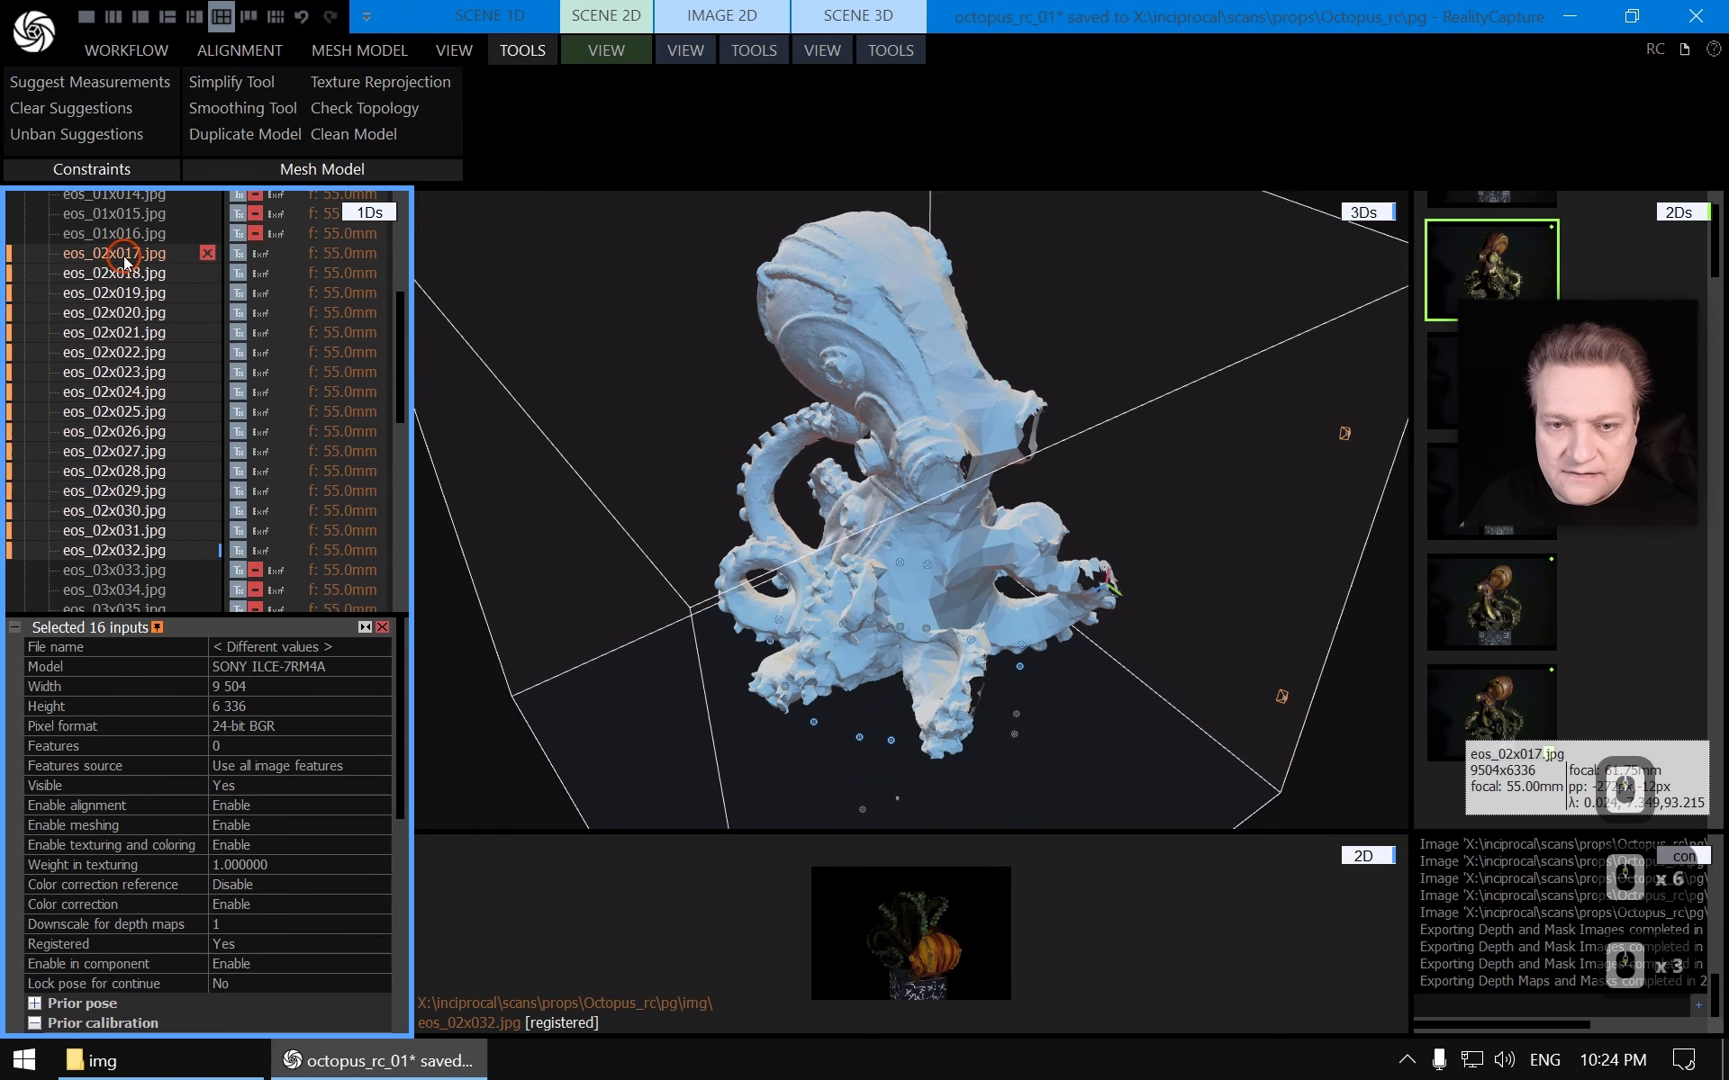
{"action": "left_click", "coordinate": [139, 553], "text": "shift"}
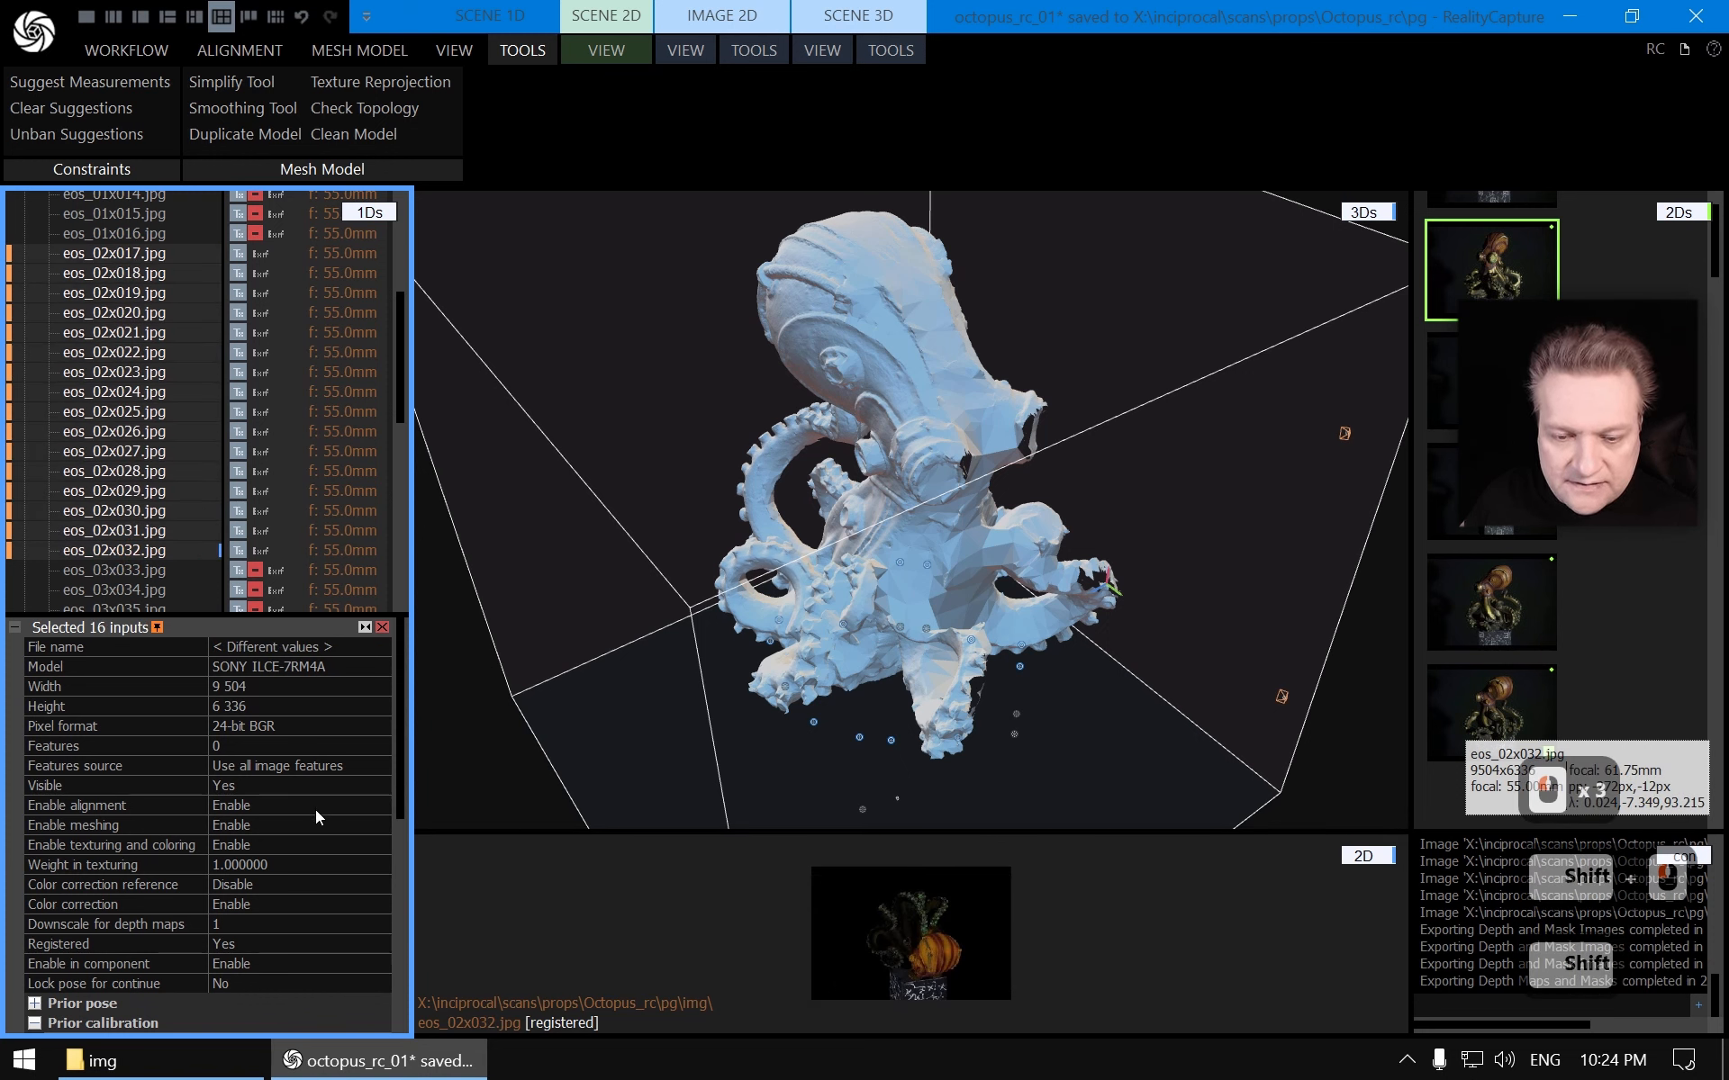
{"action": "left_click", "coordinate": [338, 825]}
{"action": "left_click", "coordinate": [382, 827]}
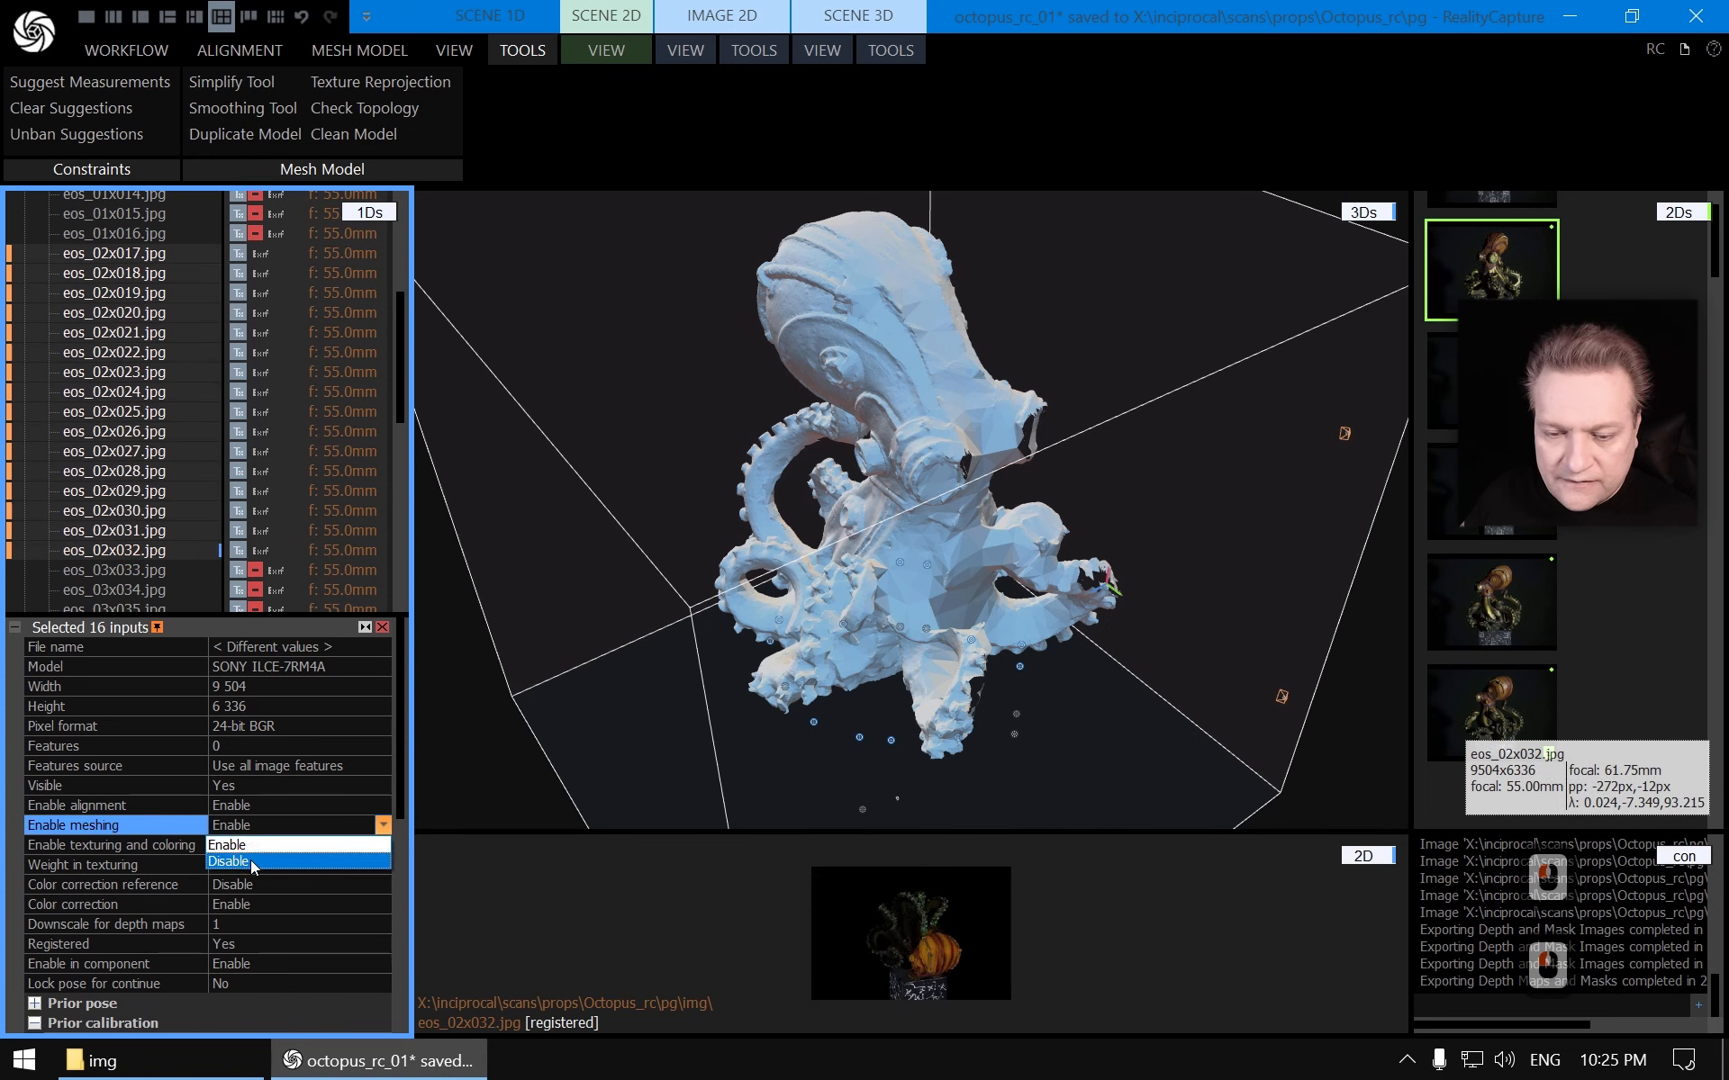
{"action": "left_click", "coordinate": [234, 861]}
Enable meshing for images eos_03x033 through eos_03x048
{"action": "scroll", "coordinate": [160, 527], "scroll_direction": "down", "scroll_amount": 2}
{"action": "left_click", "coordinate": [105, 459]}
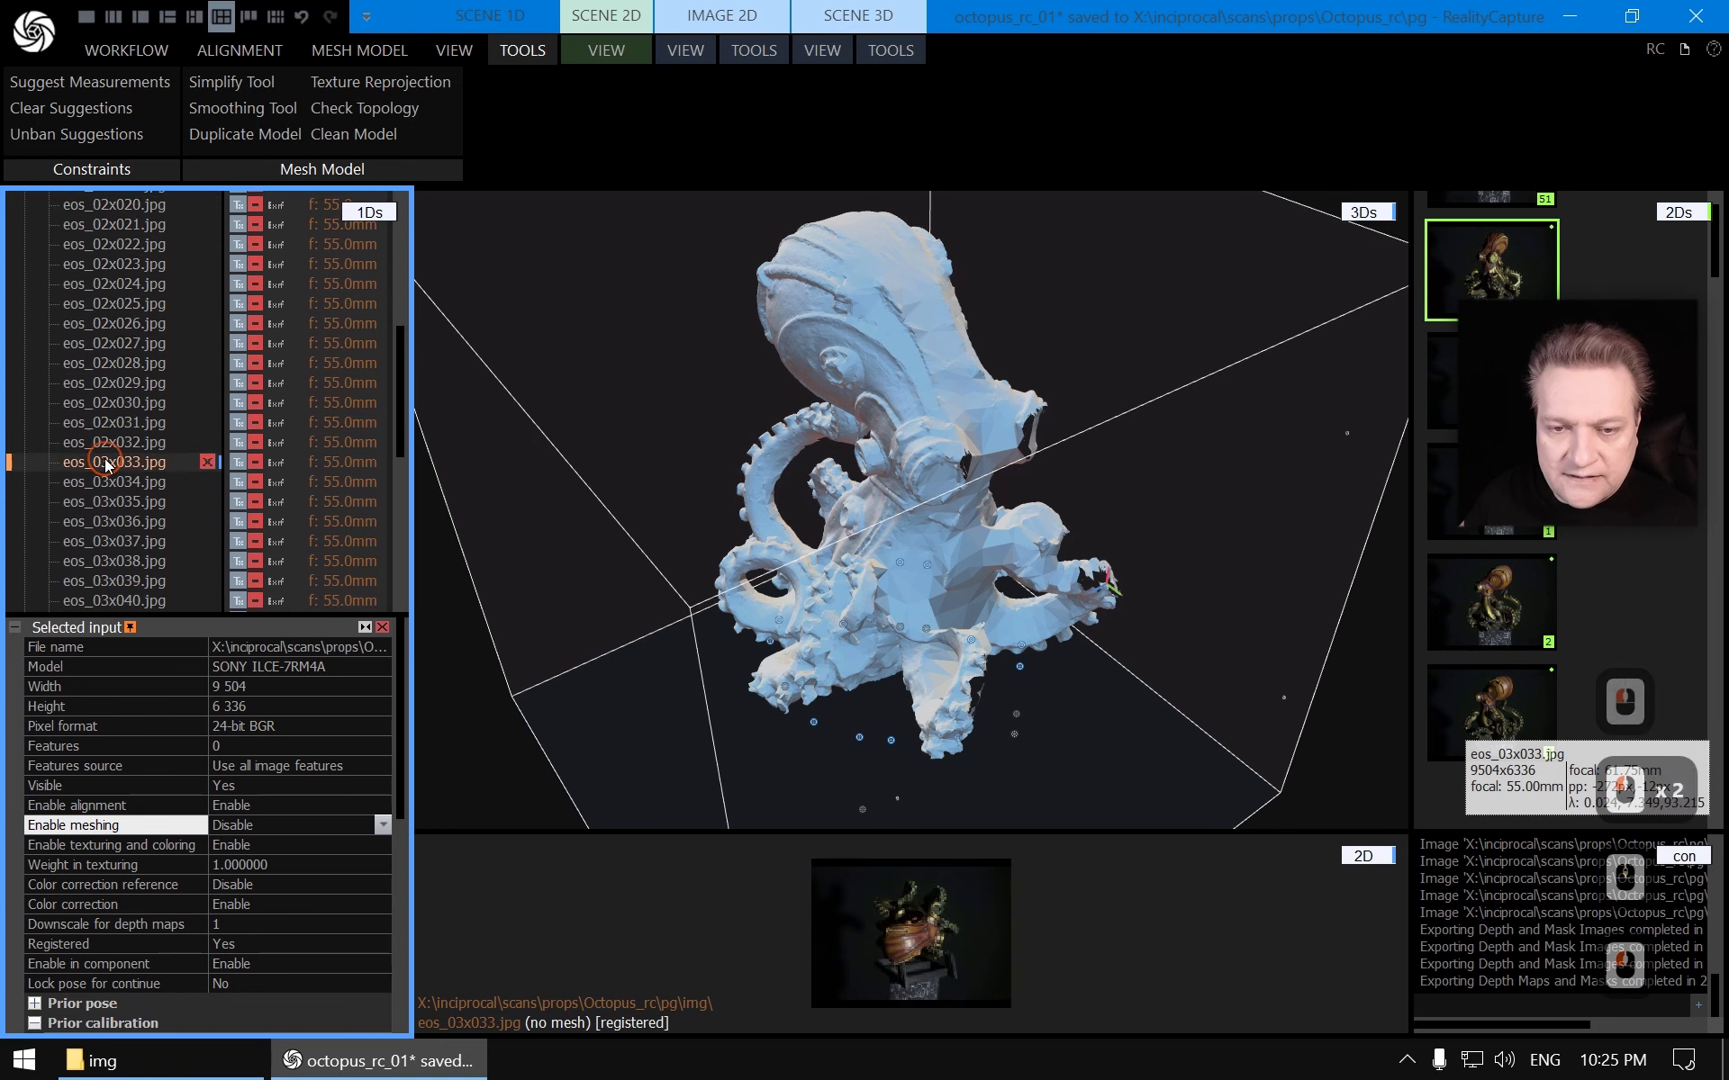
{"action": "scroll", "coordinate": [117, 463], "scroll_direction": "down", "scroll_amount": 5}
{"action": "left_click", "coordinate": [128, 436], "text": "shift"}
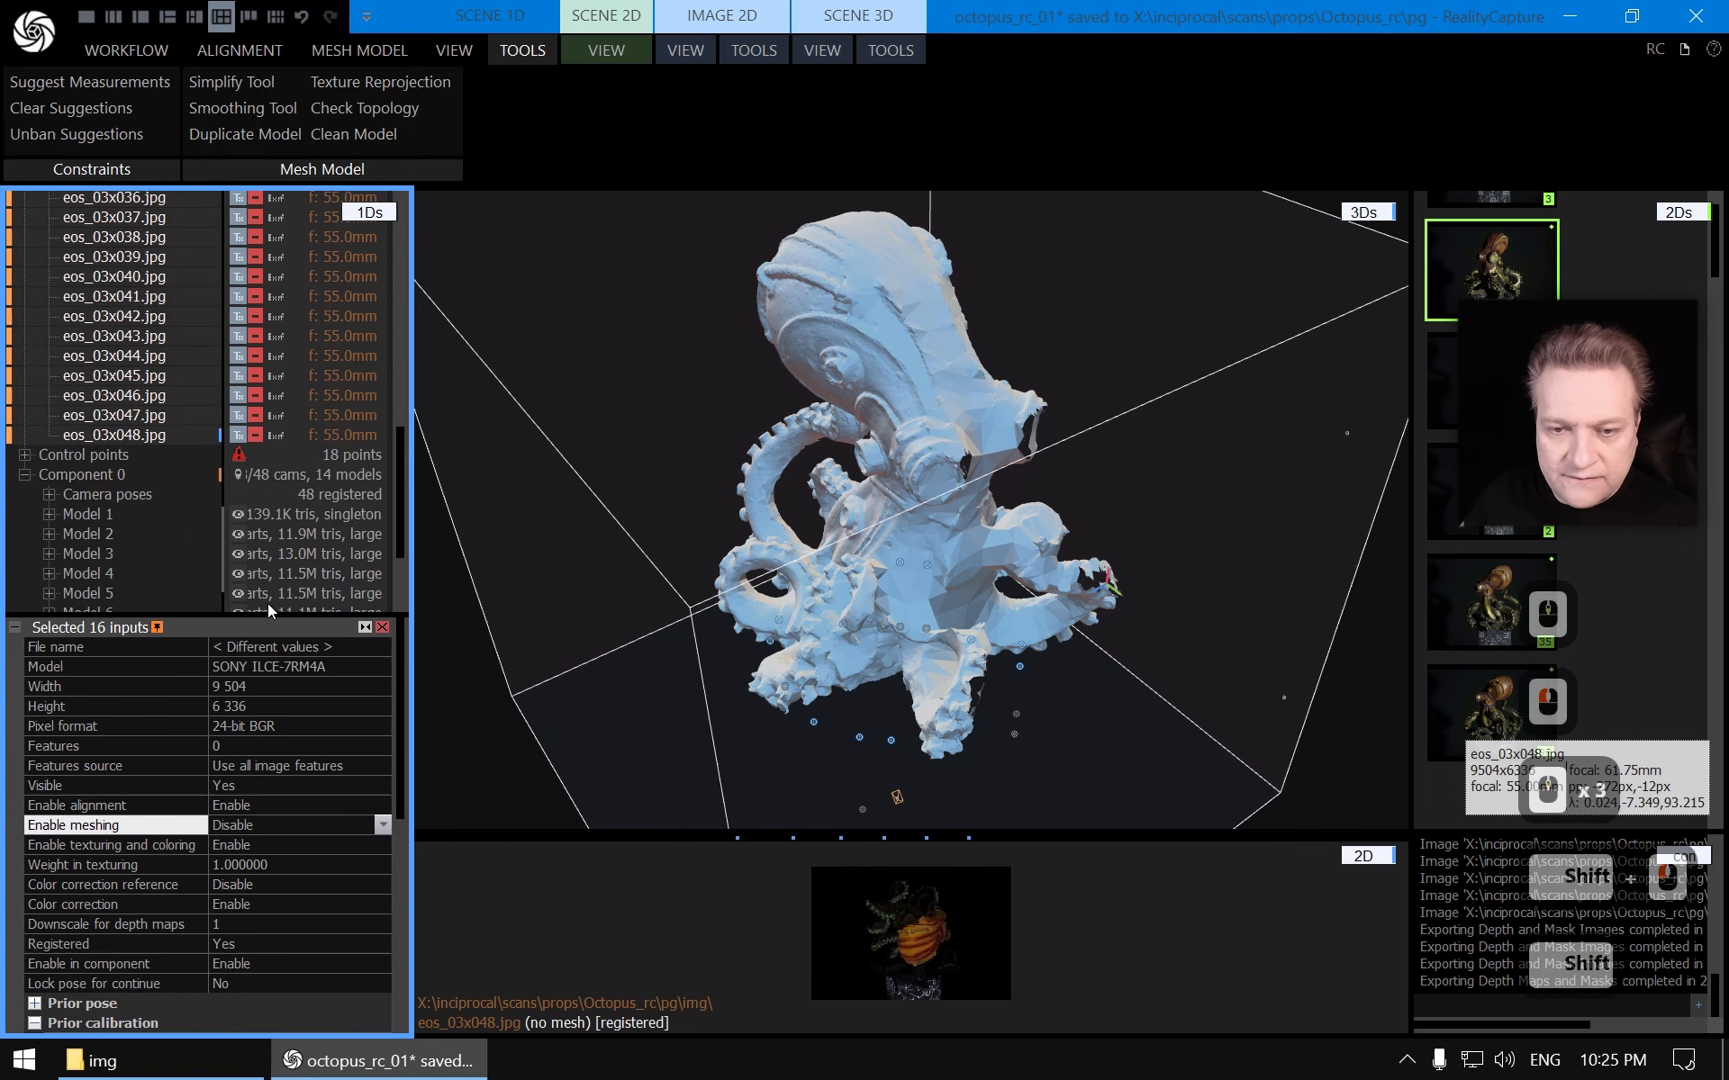
{"action": "left_click", "coordinate": [382, 827]}
{"action": "left_click", "coordinate": [247, 847]}
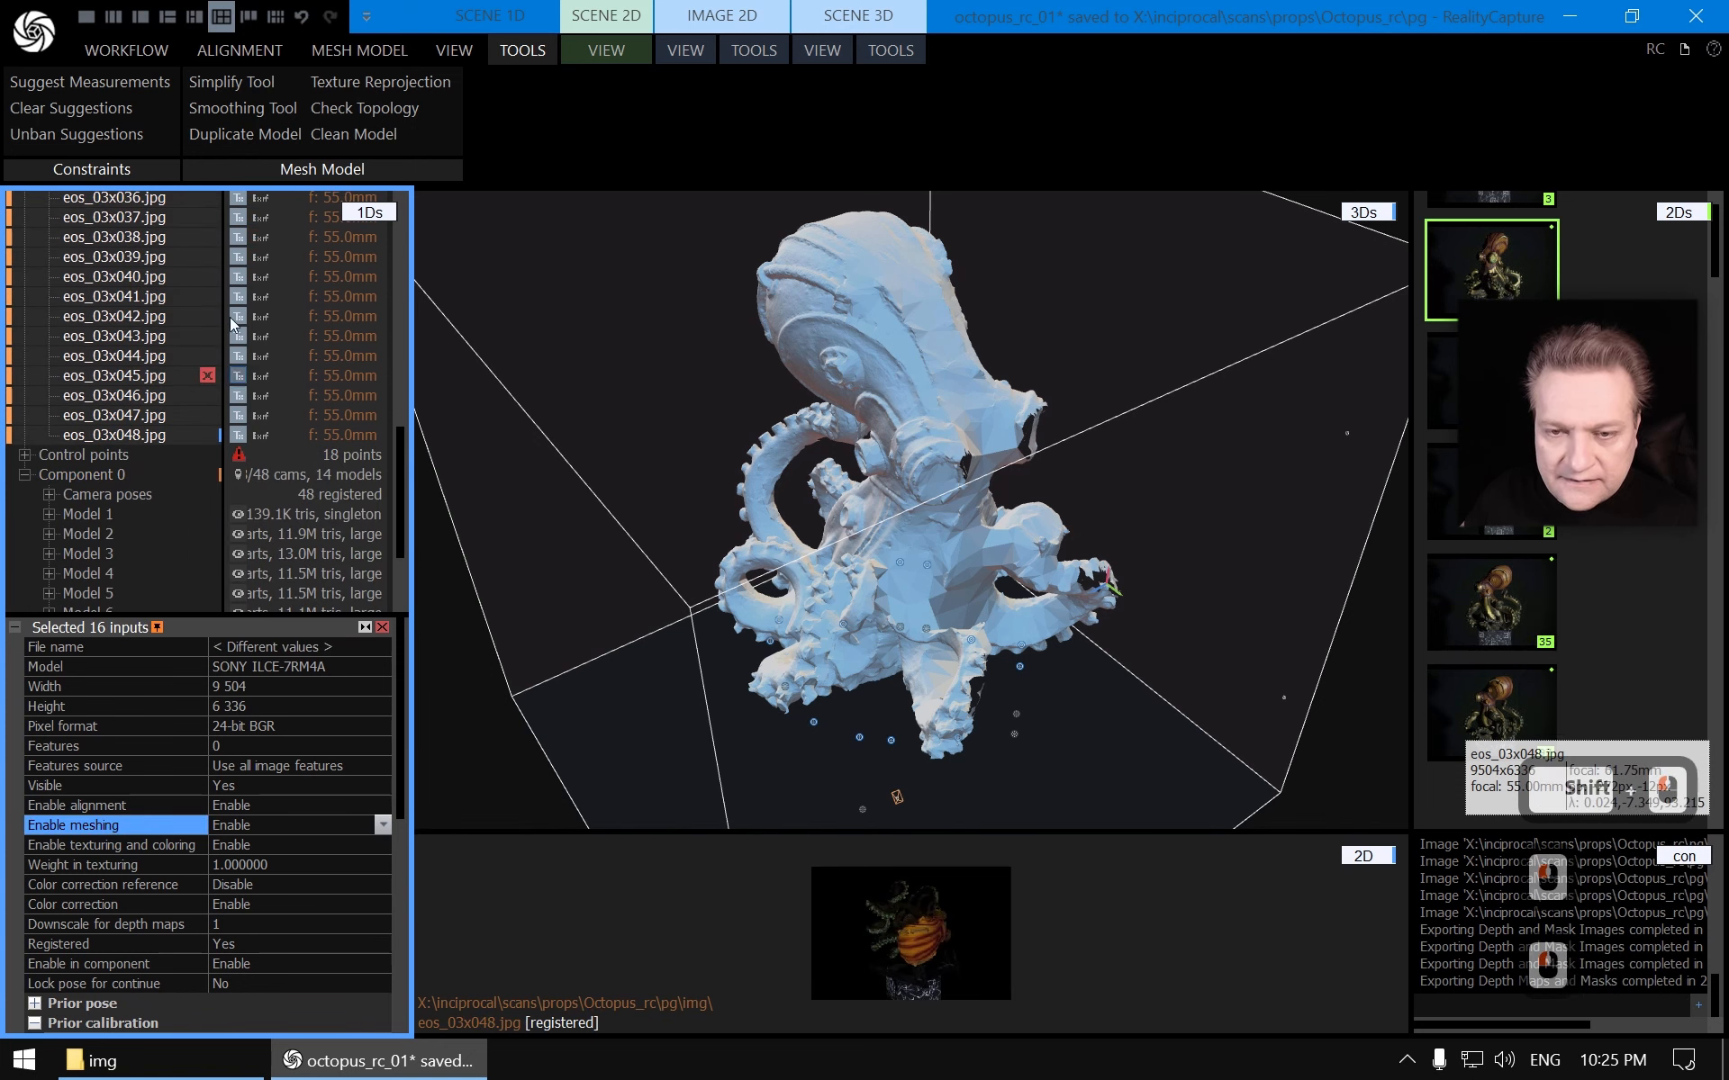
Reconstruct a new mesh model in Normal Detail from the enabled third image group
{"action": "scroll", "coordinate": [232, 376], "scroll_direction": "up", "scroll_amount": 4}
{"action": "scroll", "coordinate": [232, 376], "scroll_direction": "up", "scroll_amount": 8}
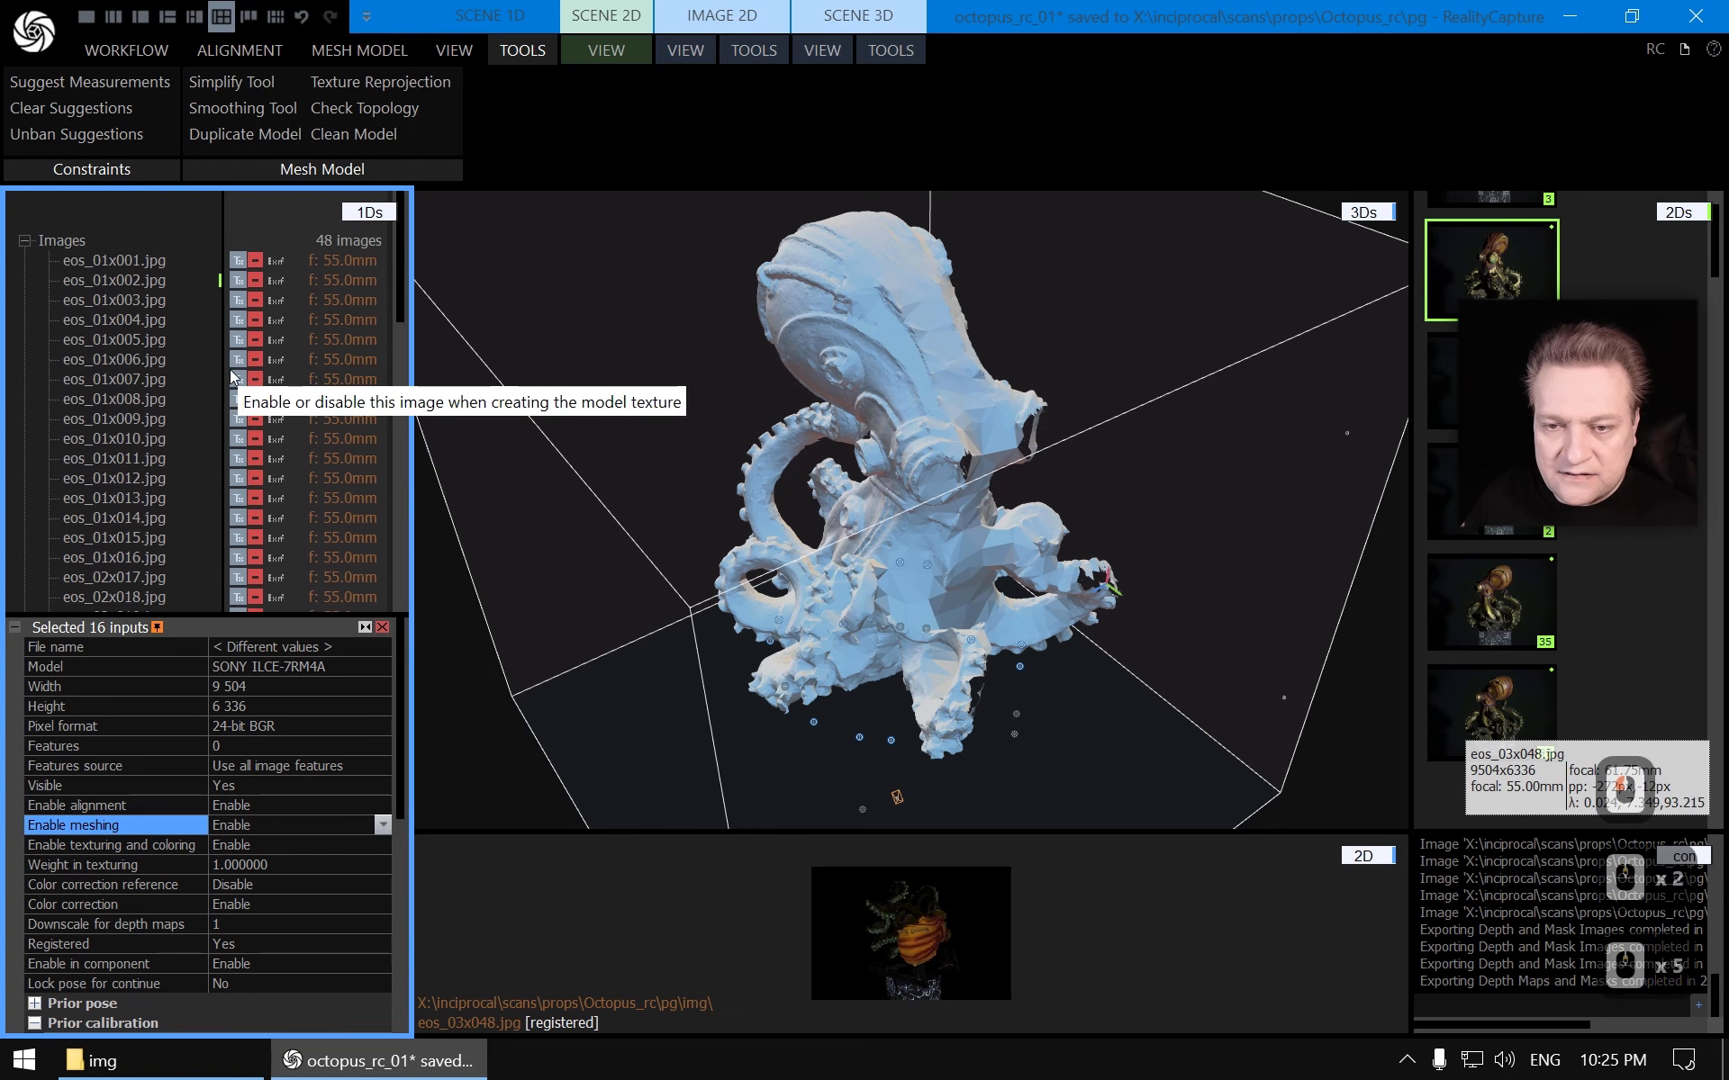
{"action": "scroll", "coordinate": [232, 376], "scroll_direction": "down", "scroll_amount": 10}
{"action": "left_click", "coordinate": [360, 50]}
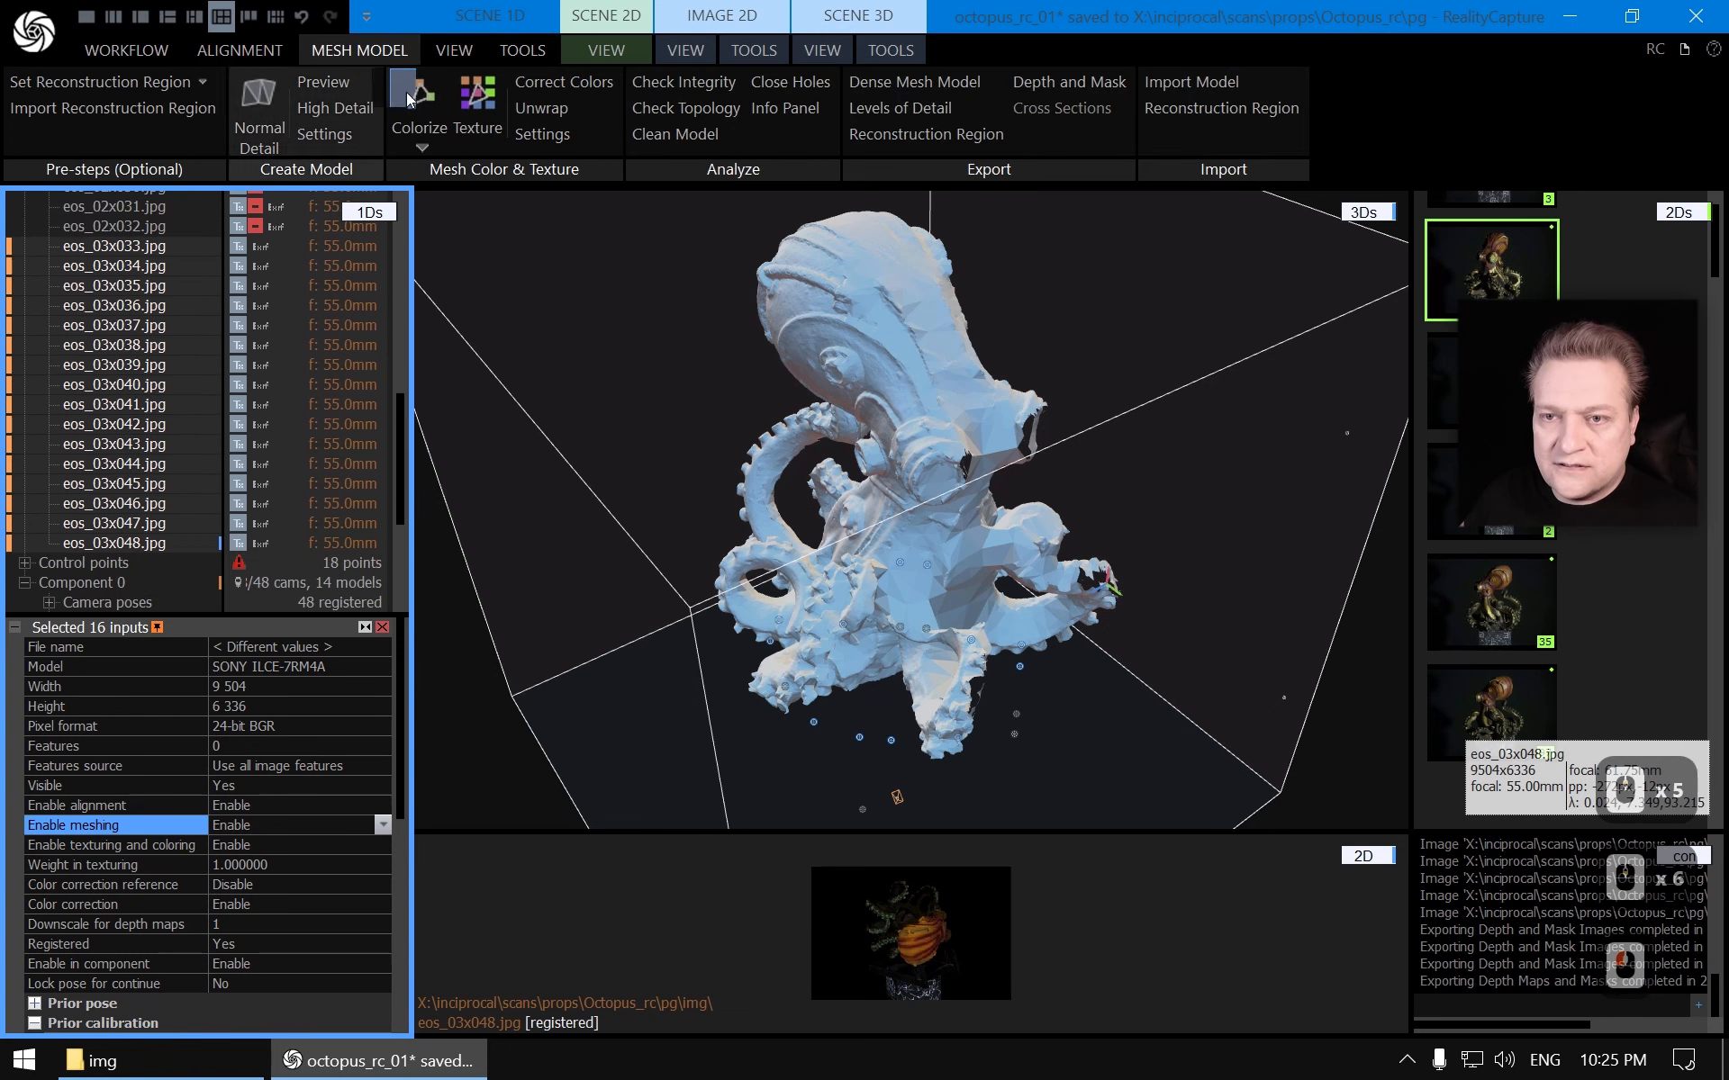
{"action": "left_click", "coordinate": [262, 95]}
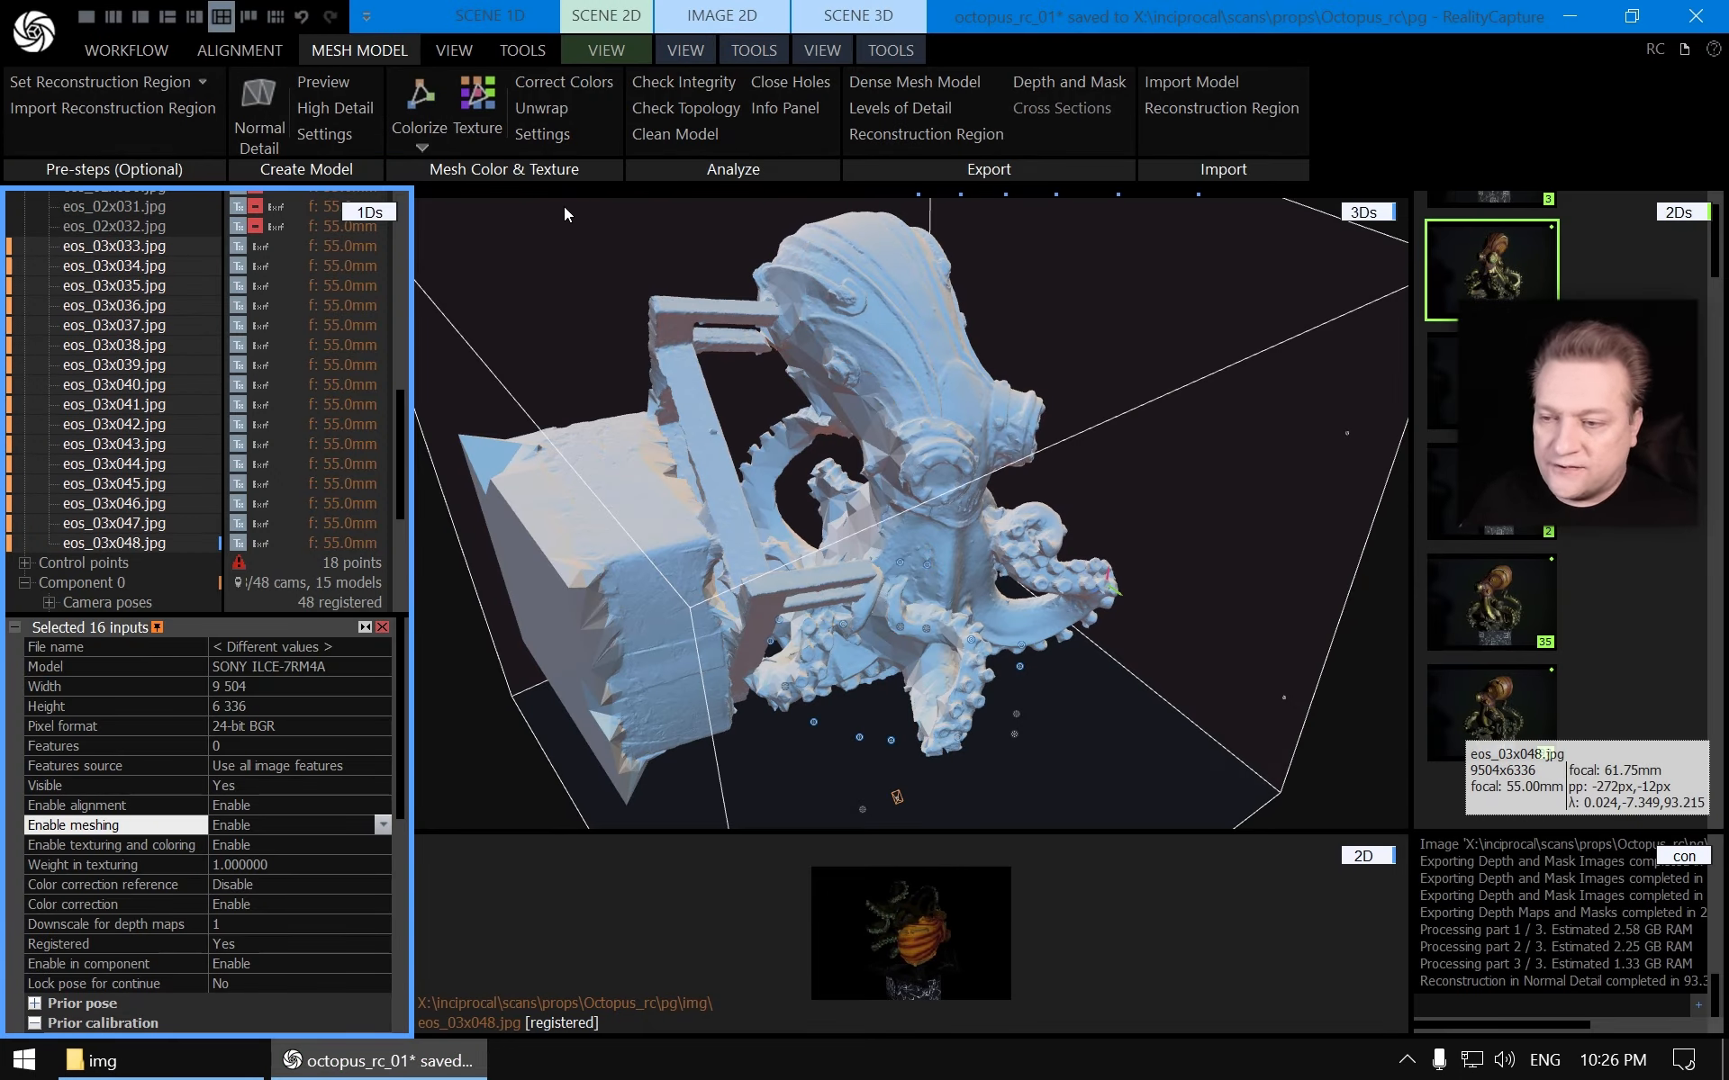
Lasso-select the box-shaped base and stand triangles of the new model
{"action": "left_click_drag", "start_coordinate": [673, 299], "coordinate": [1111, 478]}
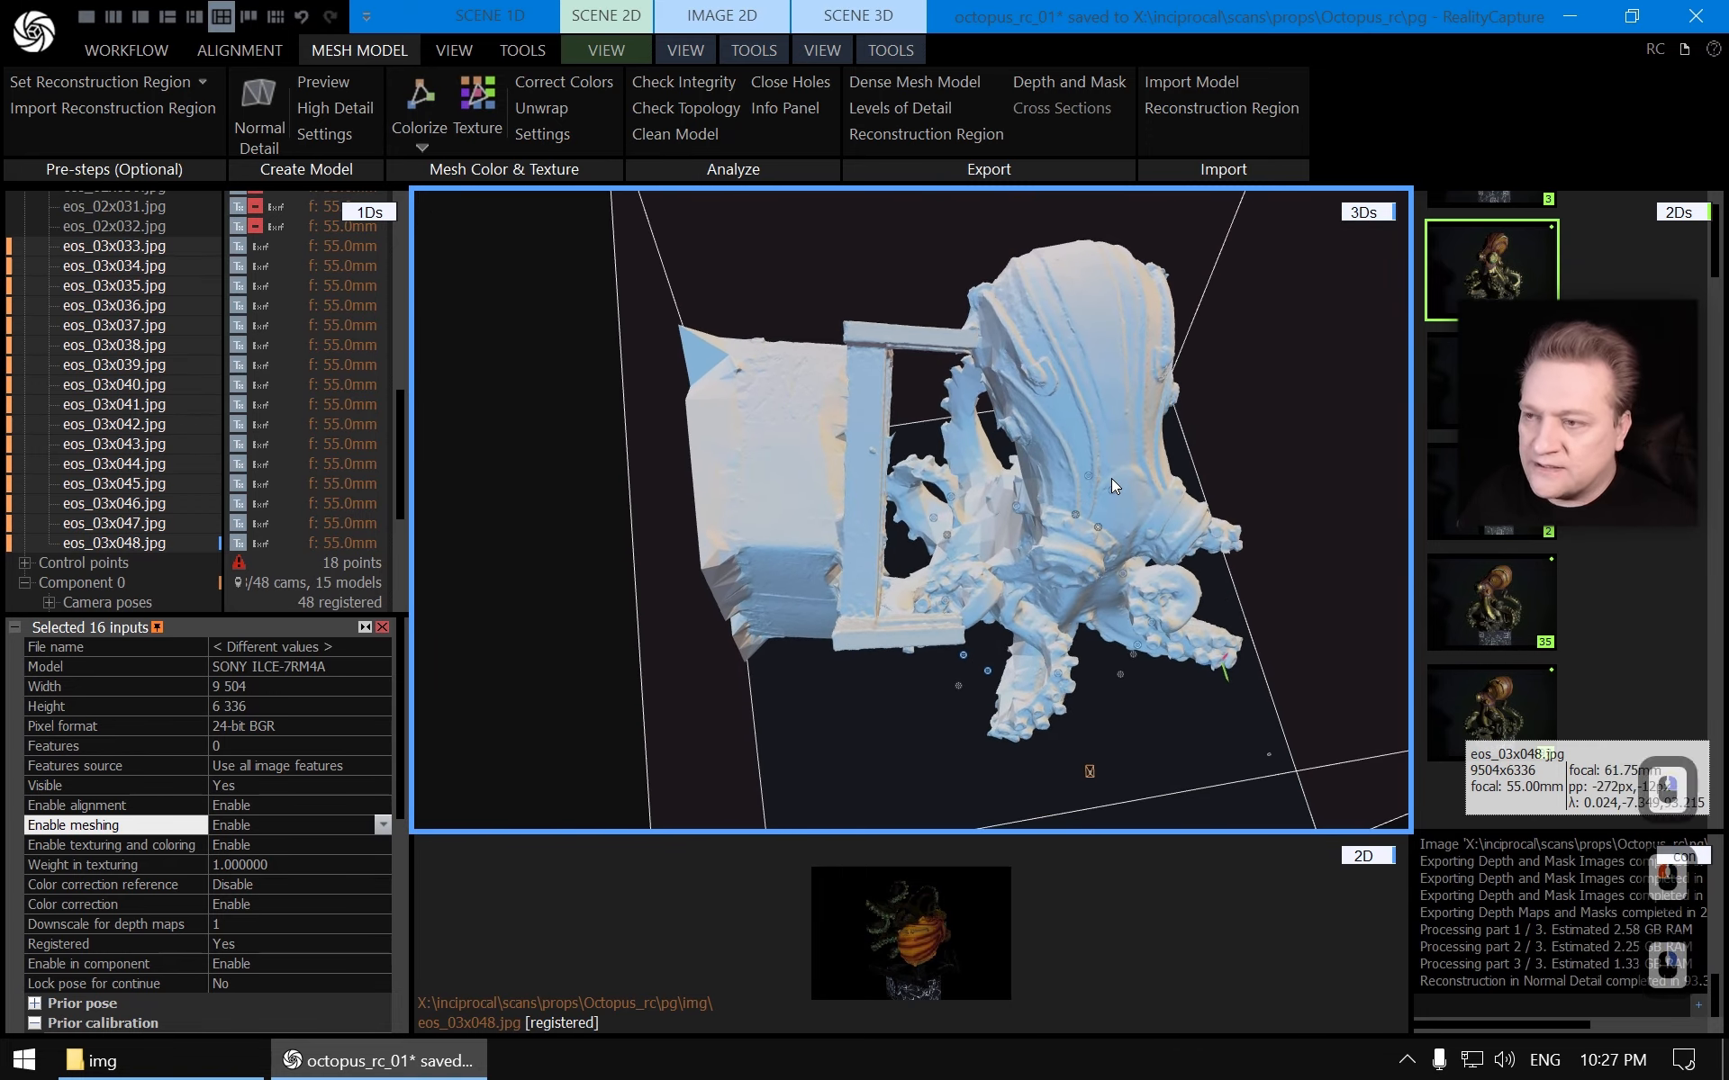
{"action": "left_click", "coordinate": [899, 45]}
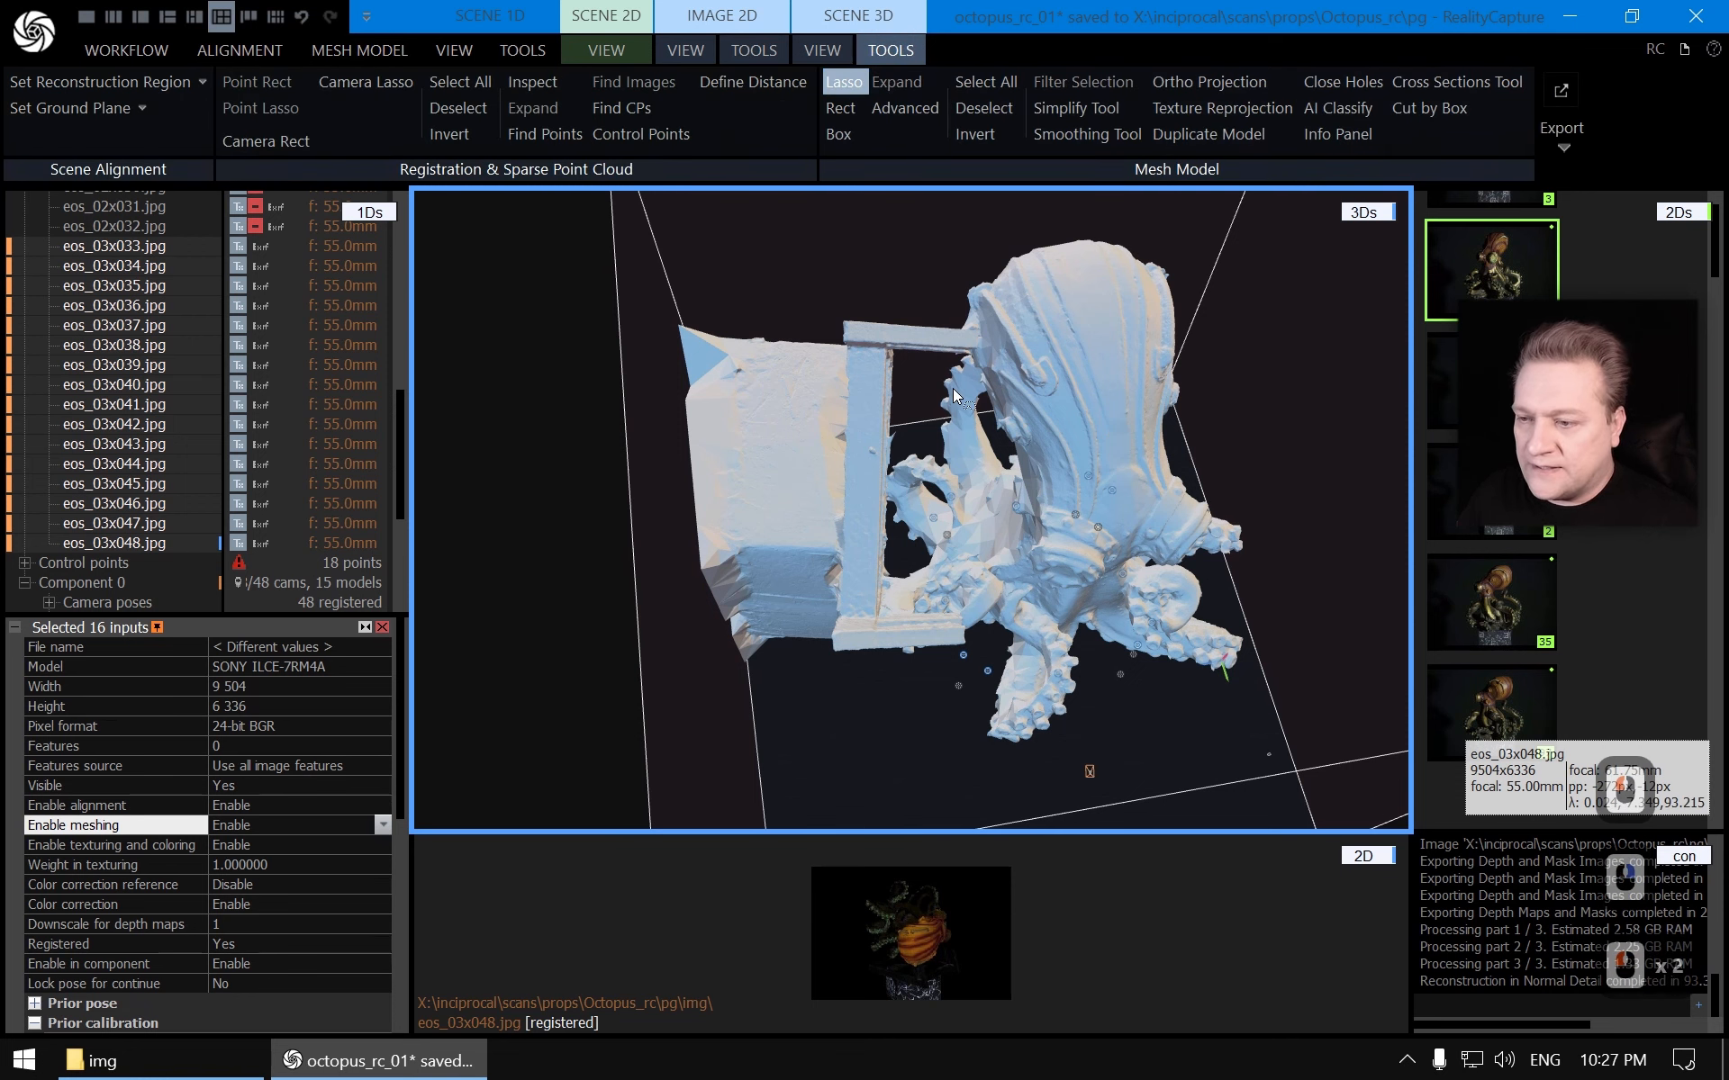
{"action": "mouse_move", "coordinate": [900, 441]}
{"action": "left_mouse_down"}
{"action": "mouse_move", "coordinate": [920, 390]}
{"action": "mouse_move", "coordinate": [801, 235]}
{"action": "mouse_move", "coordinate": [618, 512]}
{"action": "mouse_move", "coordinate": [677, 736]}
{"action": "left_mouse_up"}
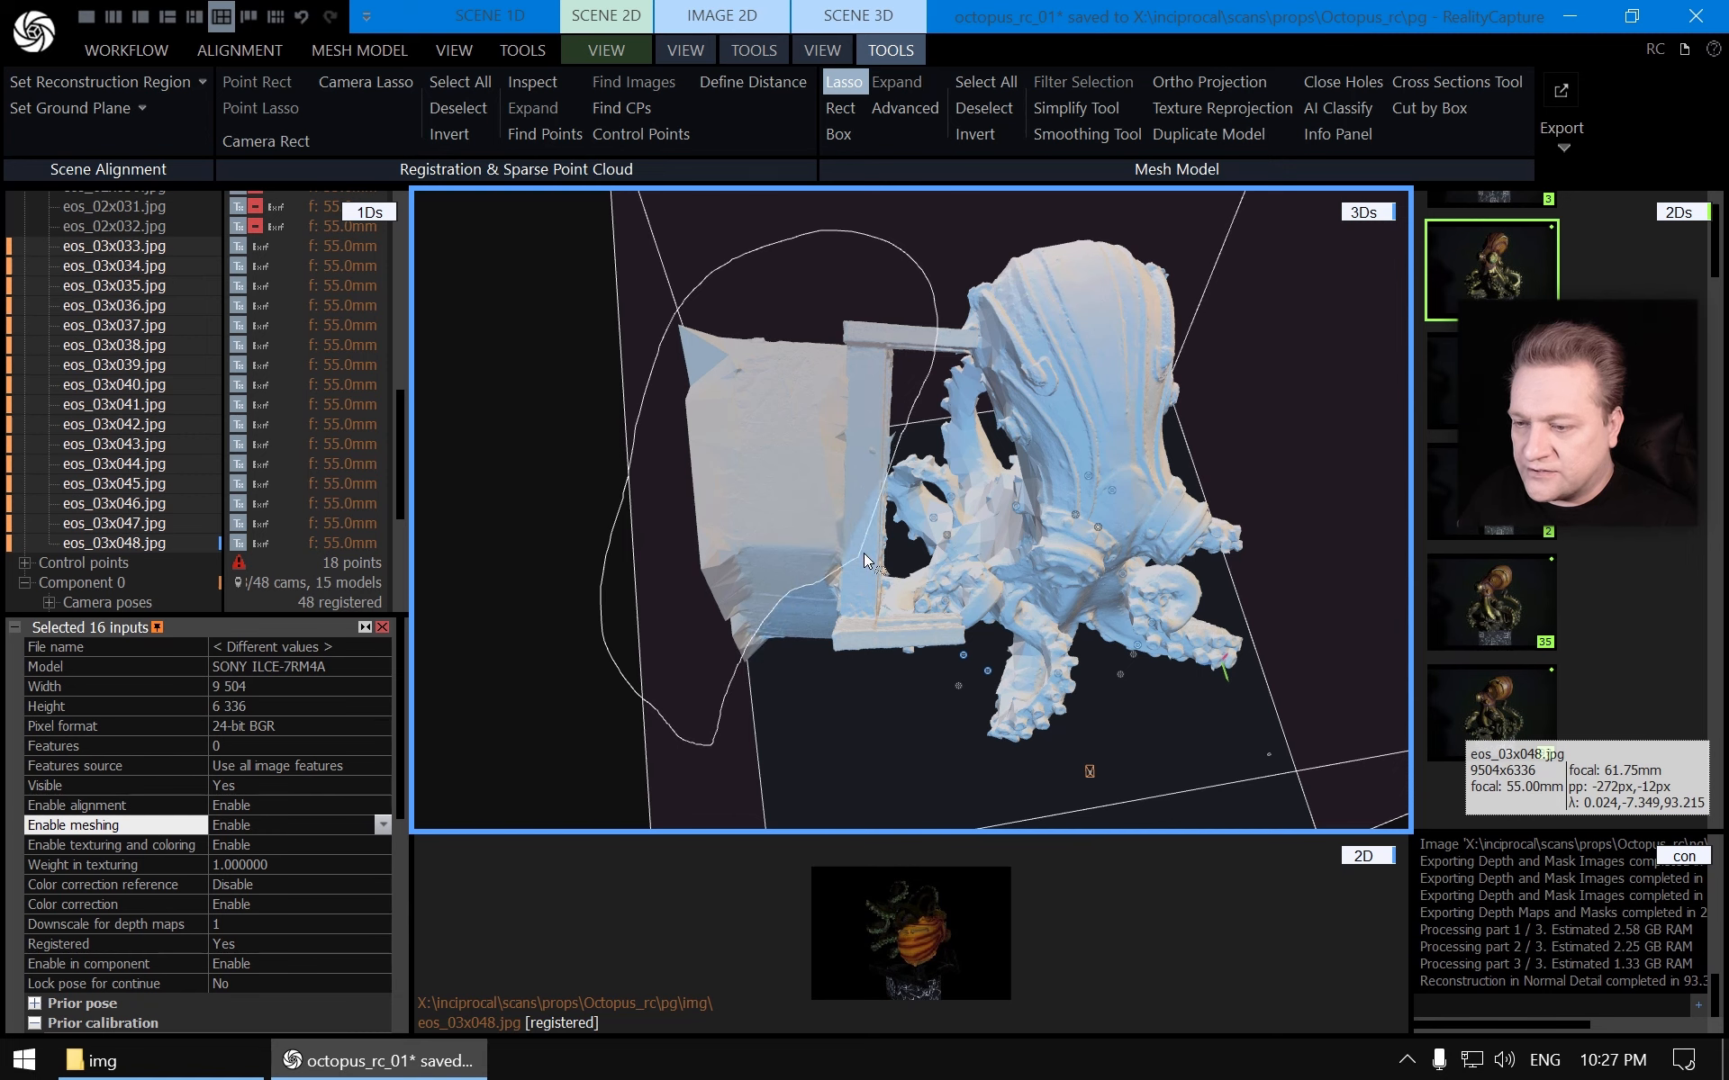
{"action": "mouse_move", "coordinate": [899, 448]}
{"action": "left_mouse_down"}
{"action": "mouse_move", "coordinate": [894, 409]}
{"action": "mouse_move", "coordinate": [917, 405]}
{"action": "mouse_move", "coordinate": [819, 473]}
{"action": "left_mouse_up"}
{"action": "right_click_drag", "start_coordinate": [821, 473], "coordinate": [1015, 363]}
{"action": "scroll", "coordinate": [1016, 364], "scroll_direction": "up", "scroll_amount": 3}
{"action": "left_click_drag", "start_coordinate": [1016, 364], "coordinate": [922, 492]}
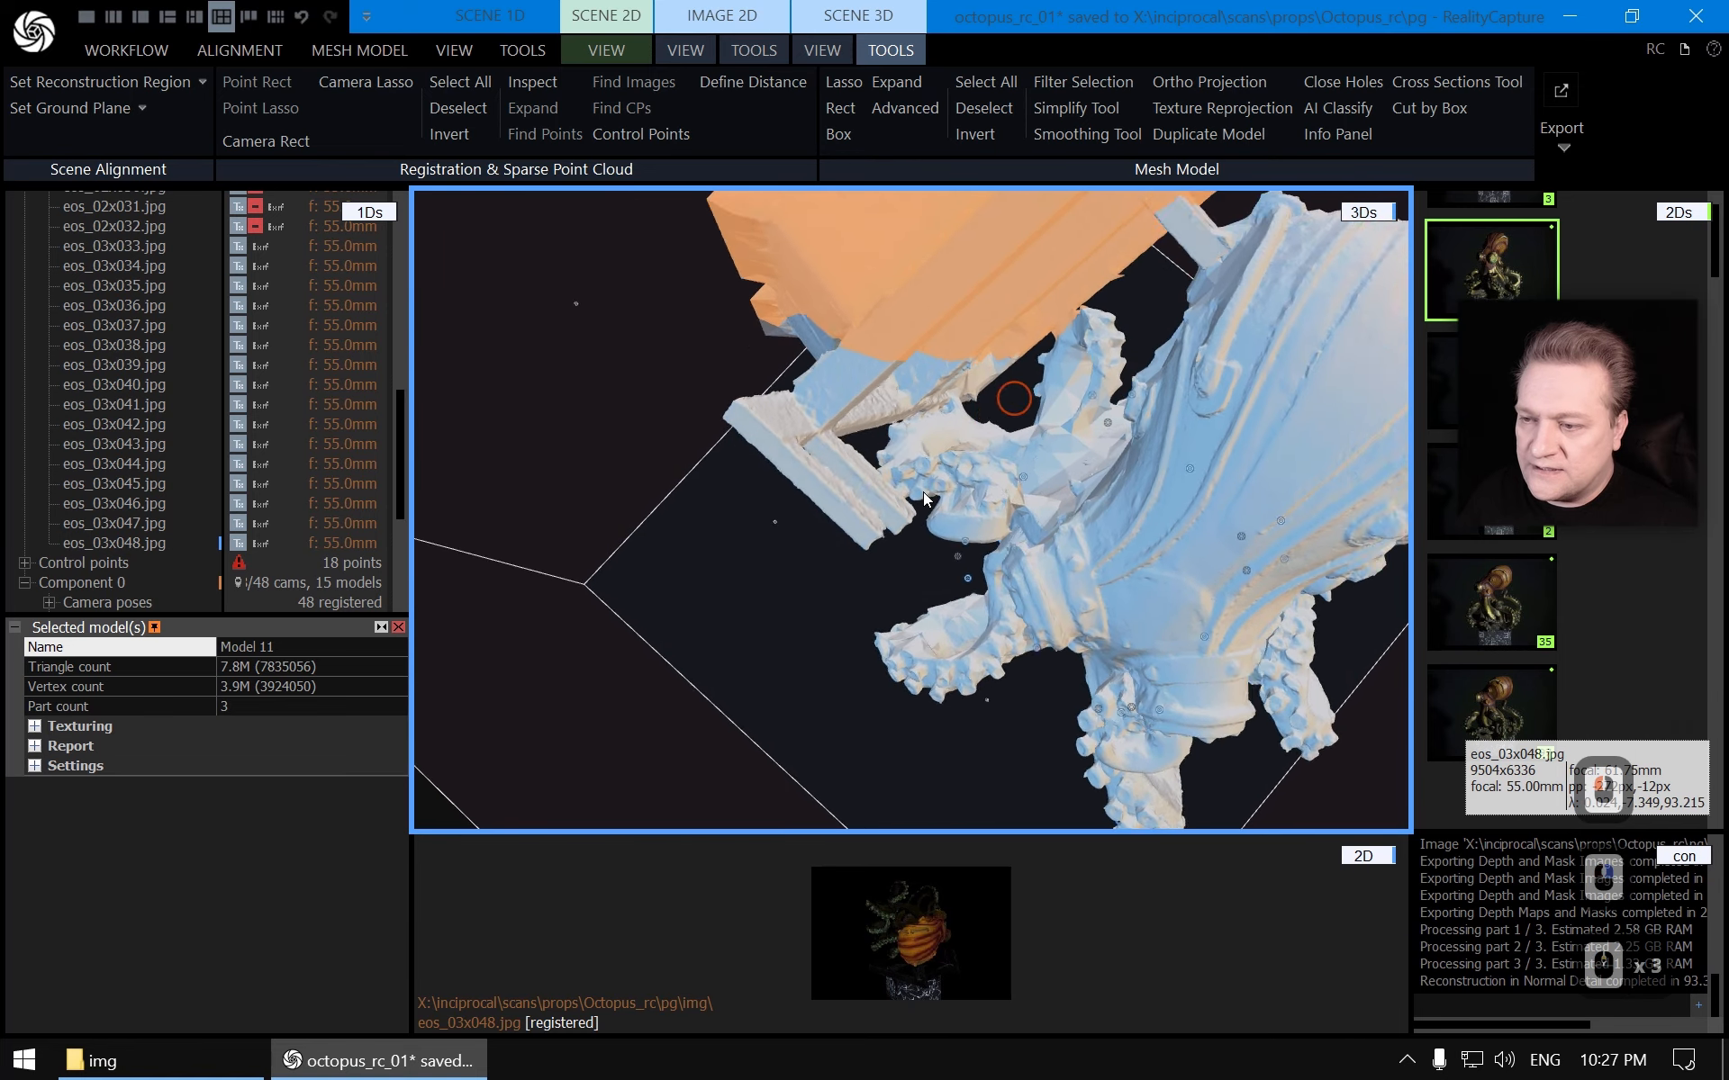
{"action": "right_click_drag", "start_coordinate": [922, 492], "coordinate": [904, 555]}
Lasso-select more of the stand, including the supports attached to the octopus head, adding them to the selection
{"action": "left_click", "coordinate": [844, 83]}
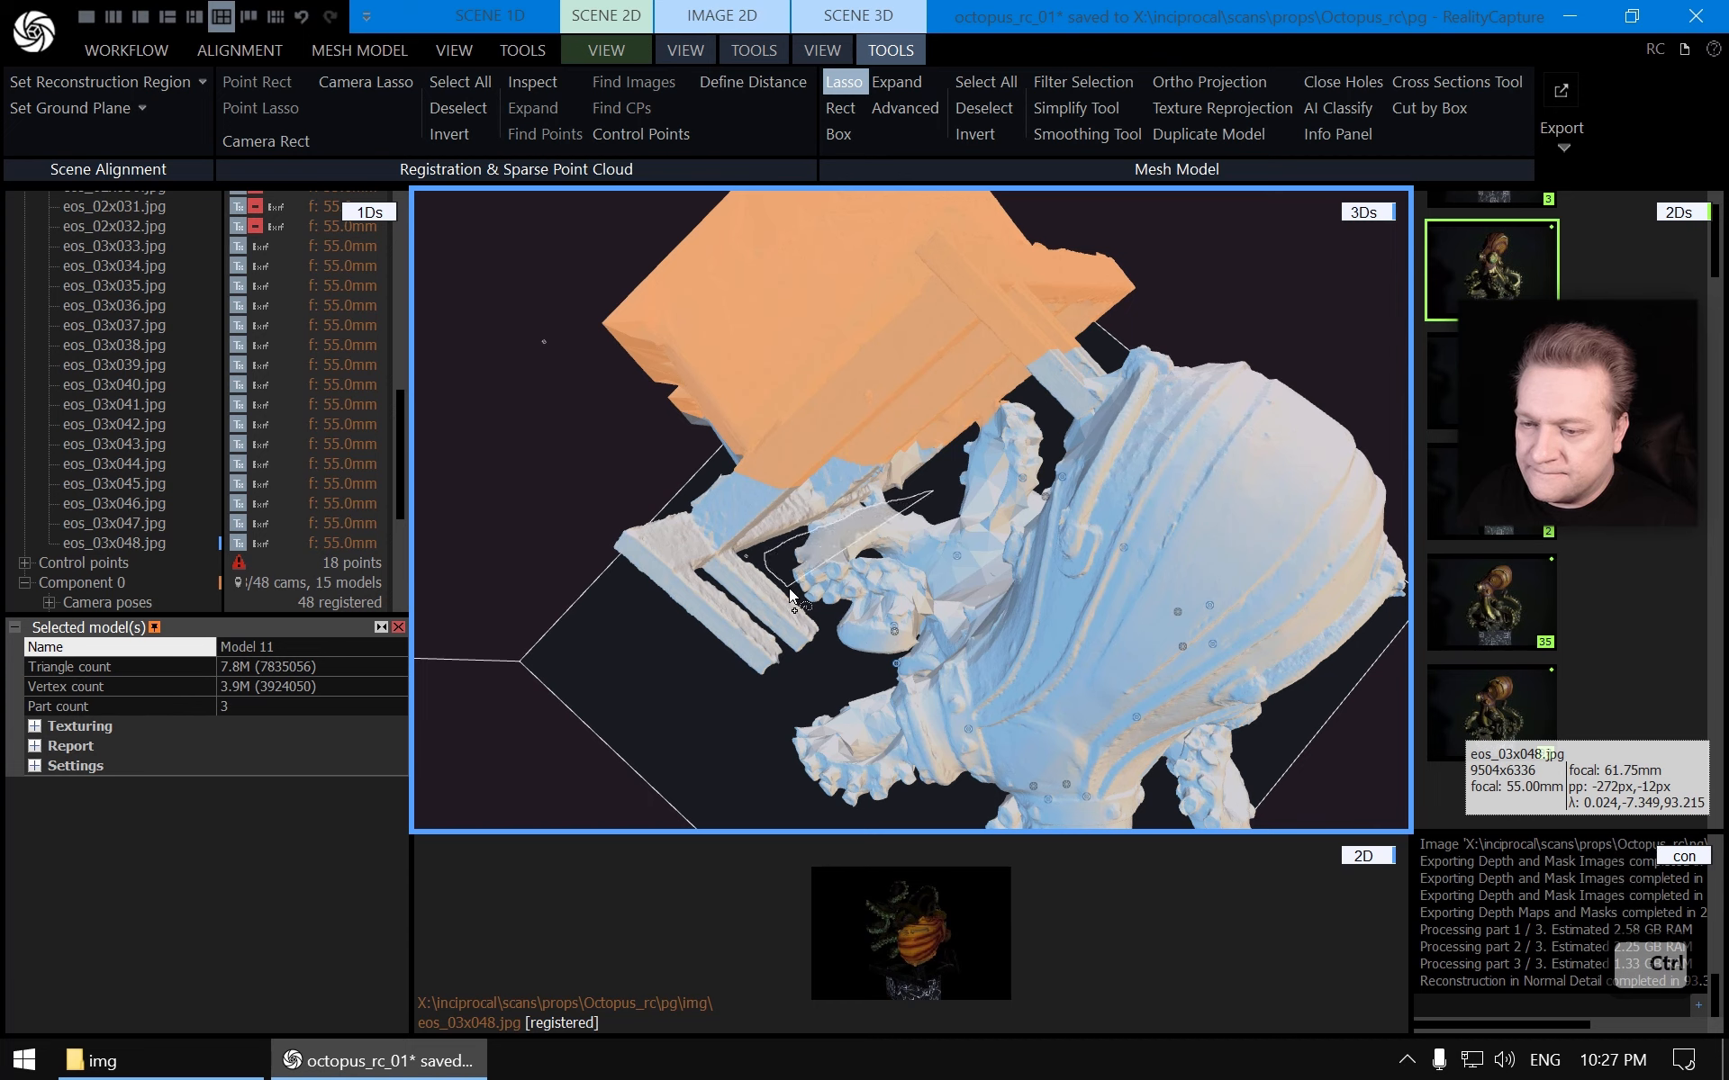
{"action": "mouse_move", "coordinate": [707, 720]}
{"action": "left_mouse_down", "text": "ctrl"}
{"action": "mouse_move", "coordinate": [506, 295]}
{"action": "mouse_move", "coordinate": [758, 231]}
{"action": "left_mouse_up", "text": "ctrl"}
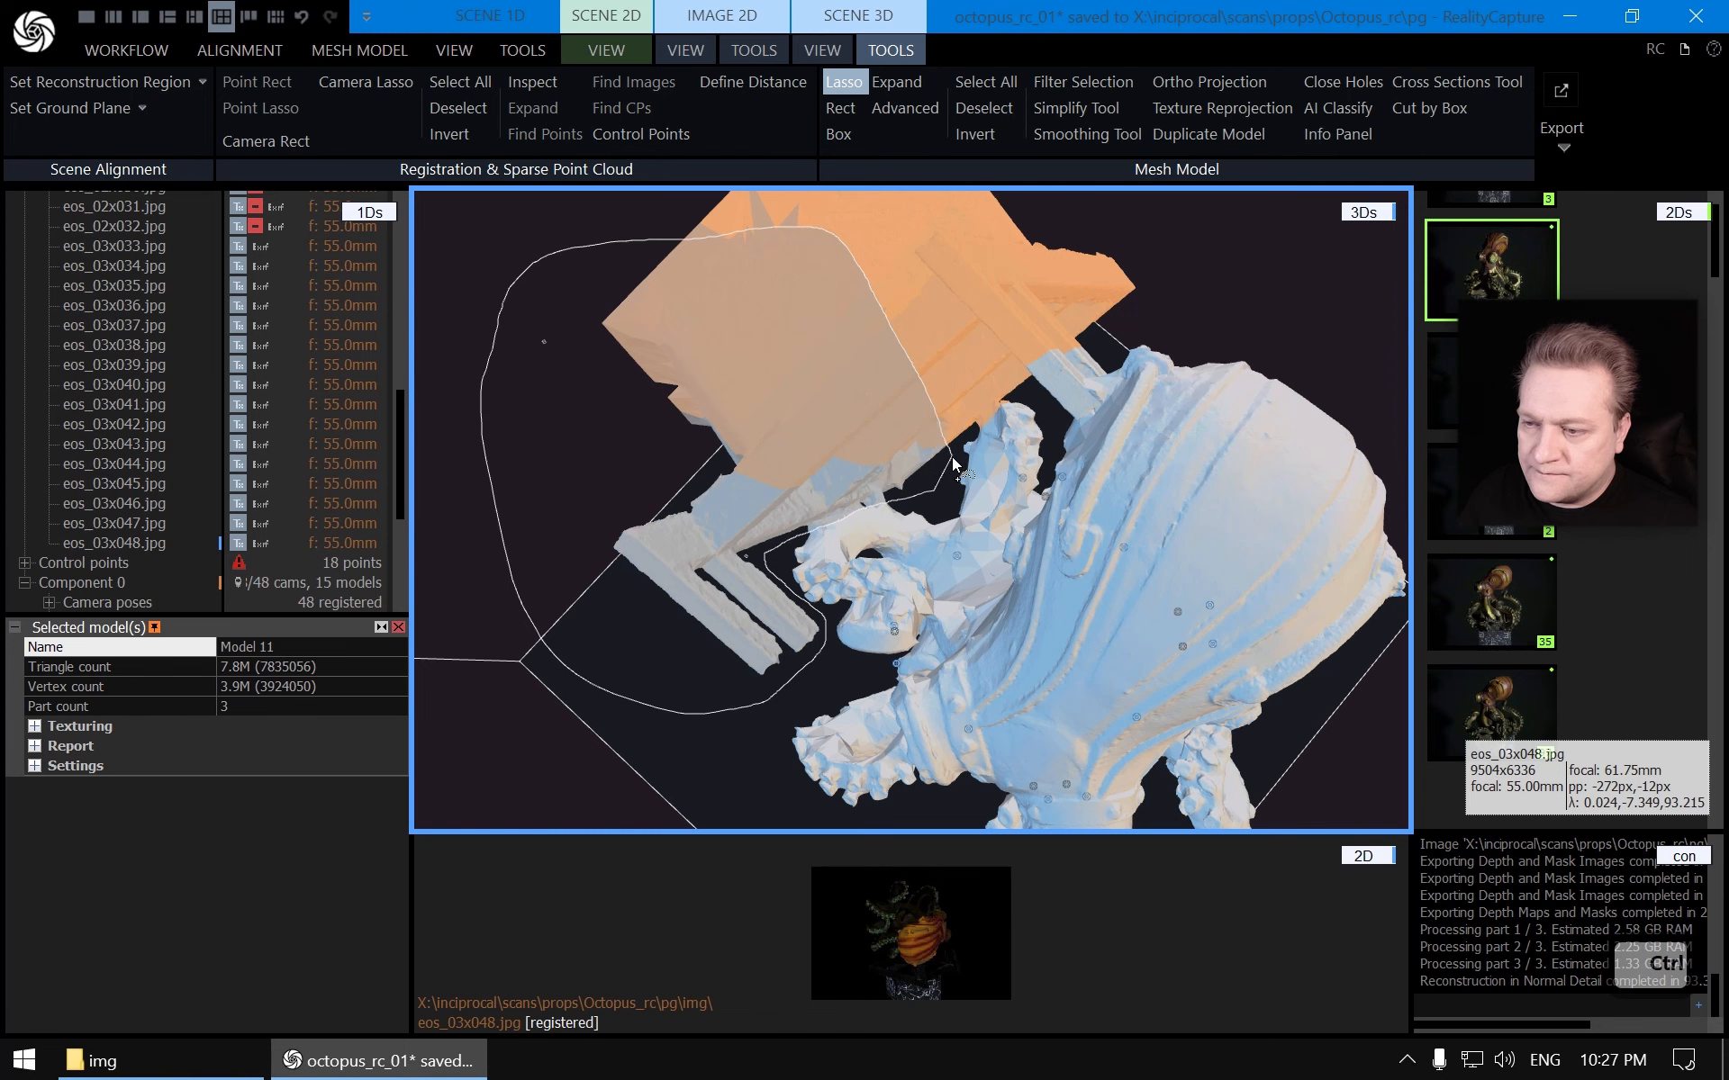
{"action": "mouse_move", "coordinate": [953, 456]}
{"action": "left_mouse_down", "text": "ctrl"}
{"action": "mouse_move", "coordinate": [958, 511]}
{"action": "mouse_move", "coordinate": [1029, 374]}
{"action": "mouse_move", "coordinate": [1011, 327]}
{"action": "left_mouse_up", "text": "ctrl"}
{"action": "scroll", "coordinate": [826, 663], "scroll_direction": "up", "scroll_amount": 6}
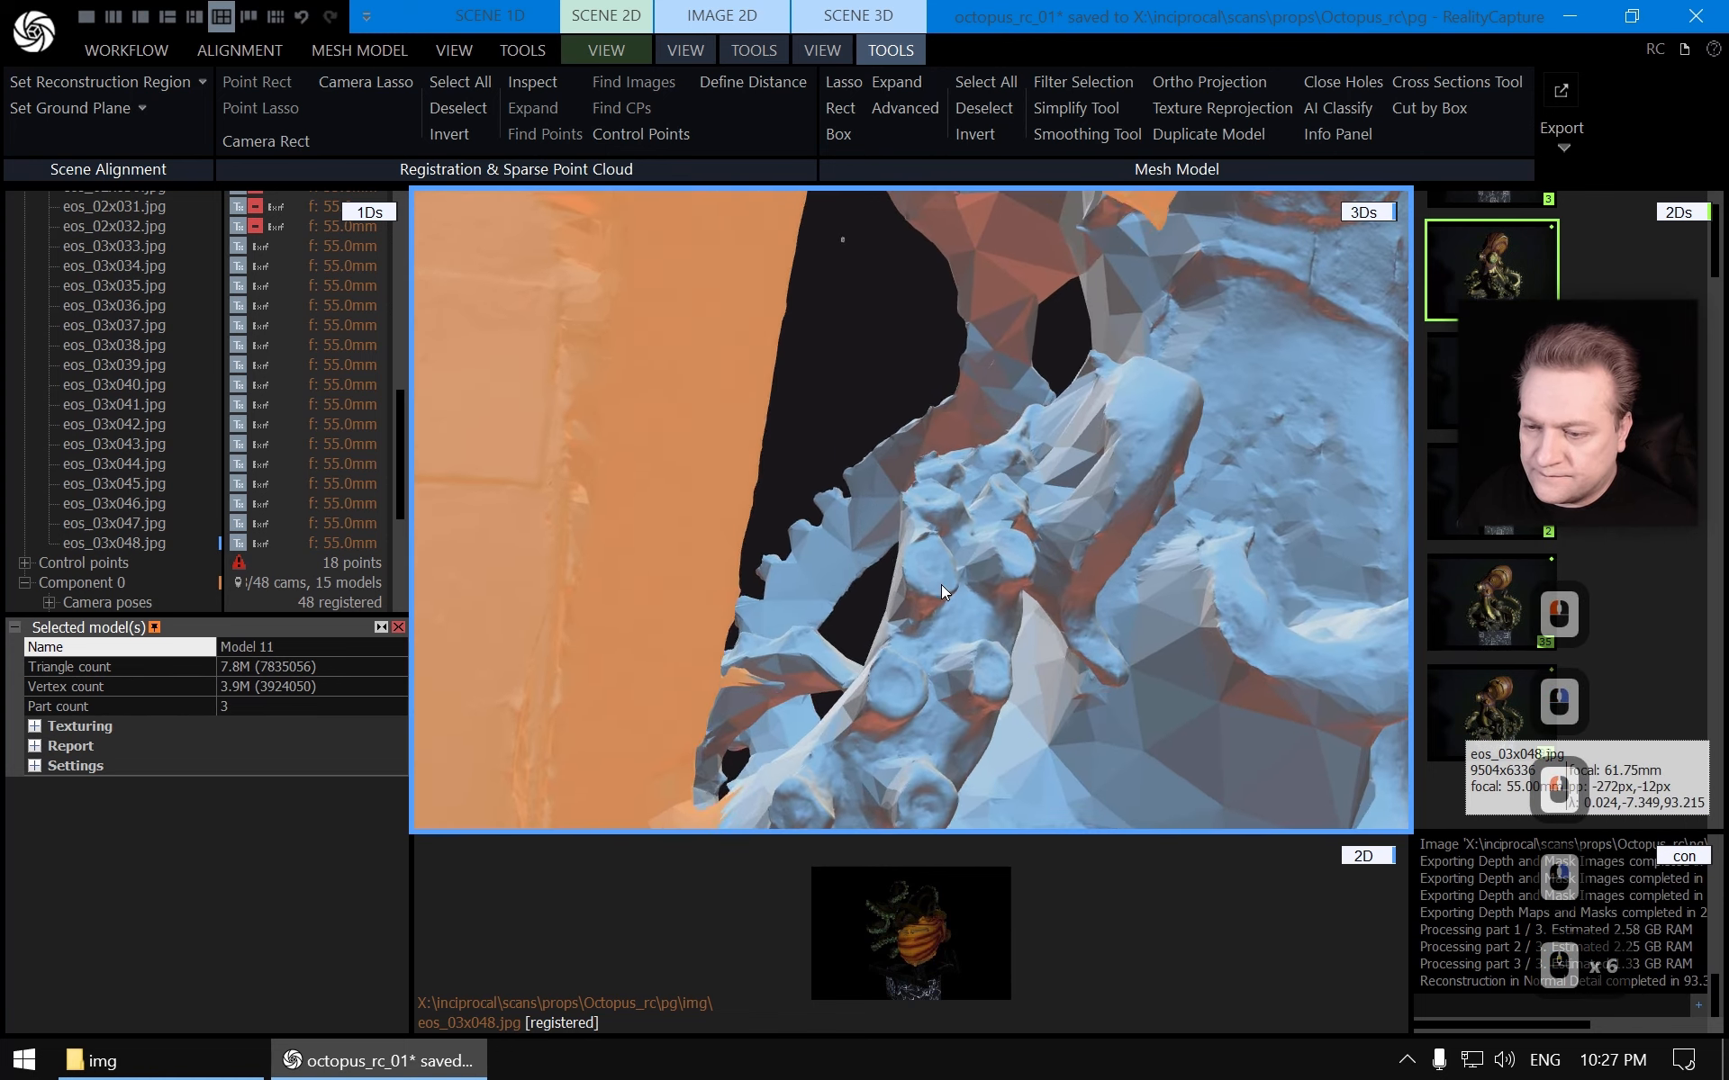
{"action": "scroll", "coordinate": [904, 635], "scroll_direction": "up", "scroll_amount": 3}
{"action": "mouse_move", "coordinate": [901, 575]}
{"action": "right_mouse_down"}
{"action": "mouse_move", "coordinate": [904, 542]}
{"action": "mouse_move", "coordinate": [909, 567]}
{"action": "right_mouse_up"}
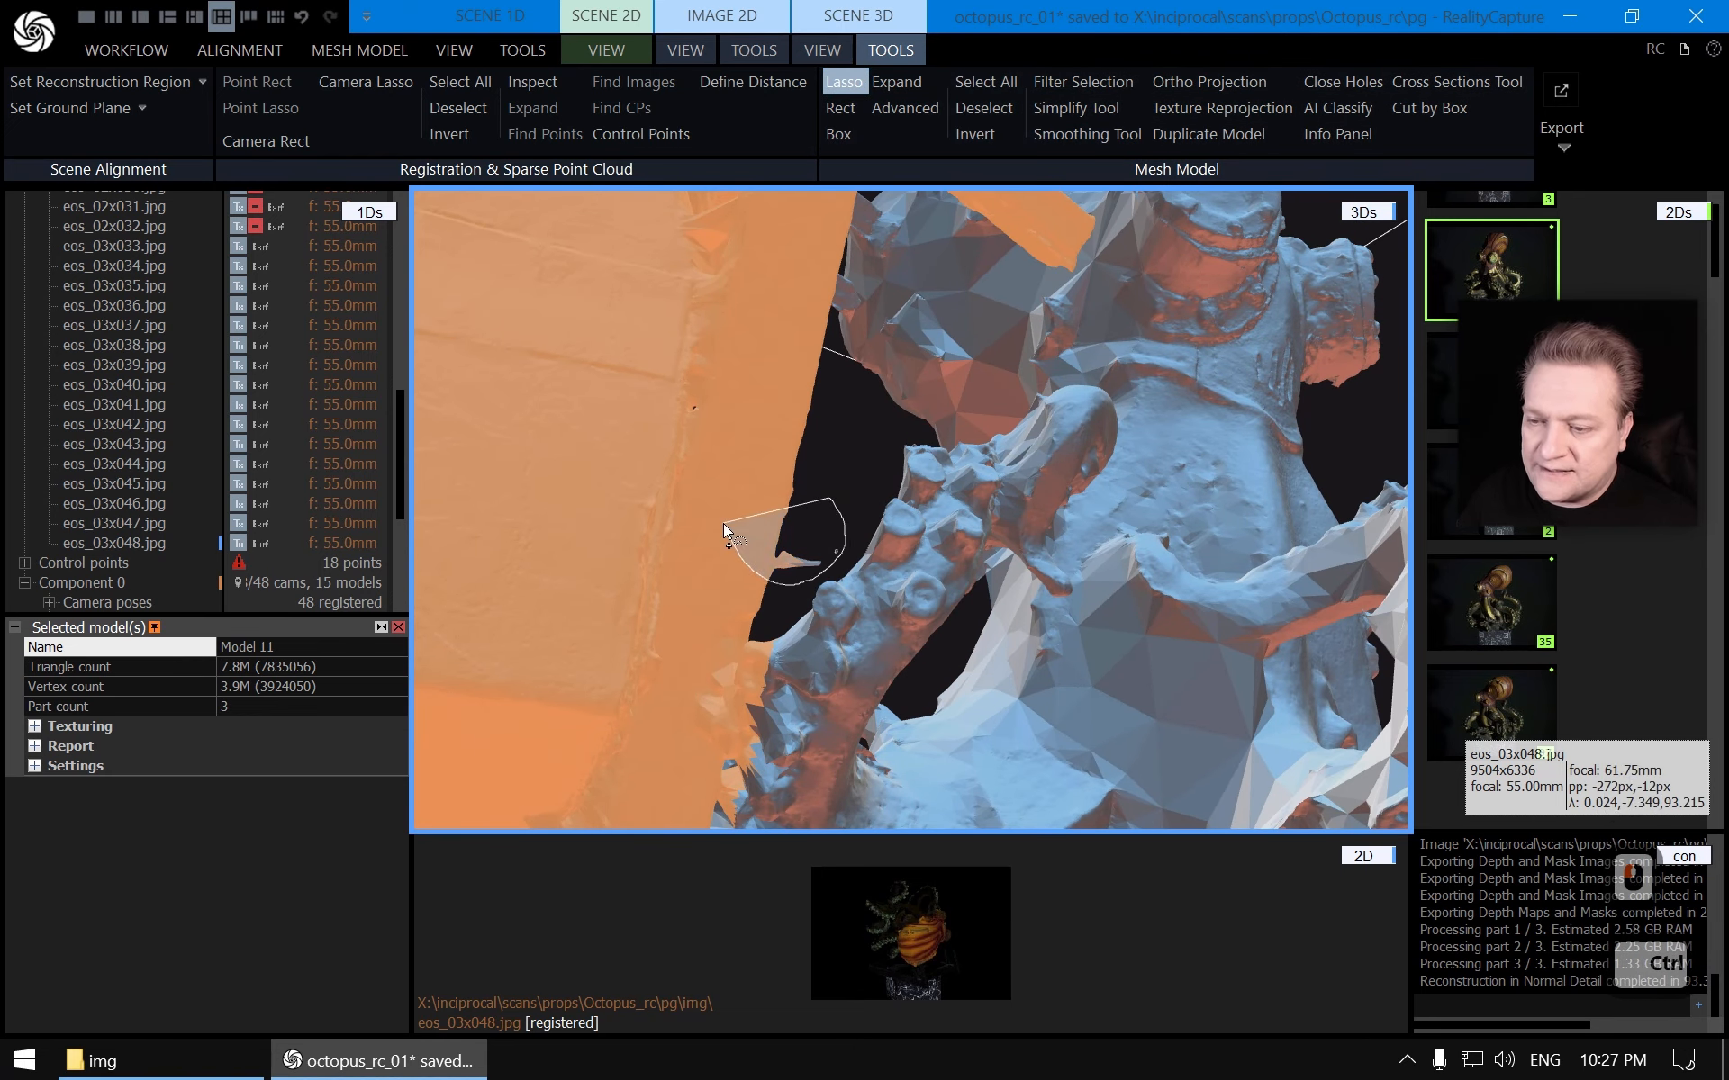
{"action": "left_click_drag", "start_coordinate": [723, 531], "coordinate": [721, 529], "text": "ctrl"}
{"action": "scroll", "coordinate": [980, 422], "scroll_direction": "down", "scroll_amount": 3}
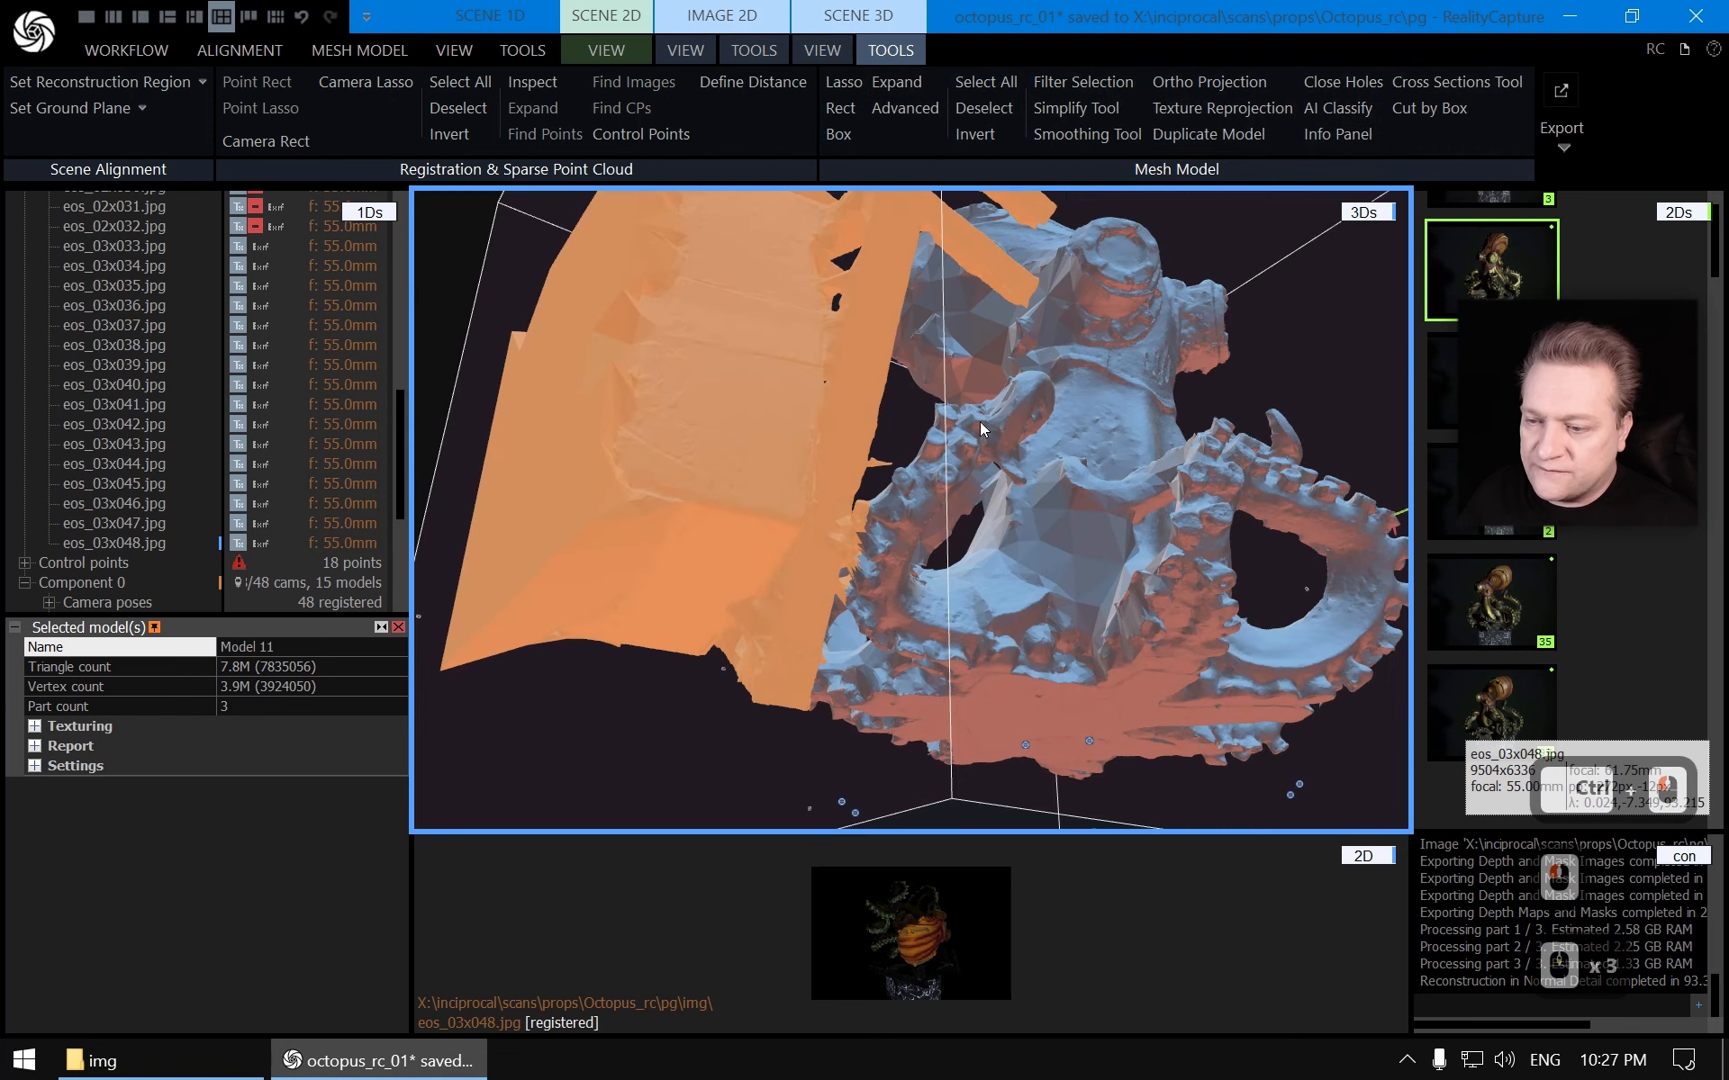
{"action": "right_click_drag", "start_coordinate": [980, 421], "coordinate": [1064, 517]}
{"action": "scroll", "coordinate": [1158, 548], "scroll_direction": "down", "scroll_amount": 7}
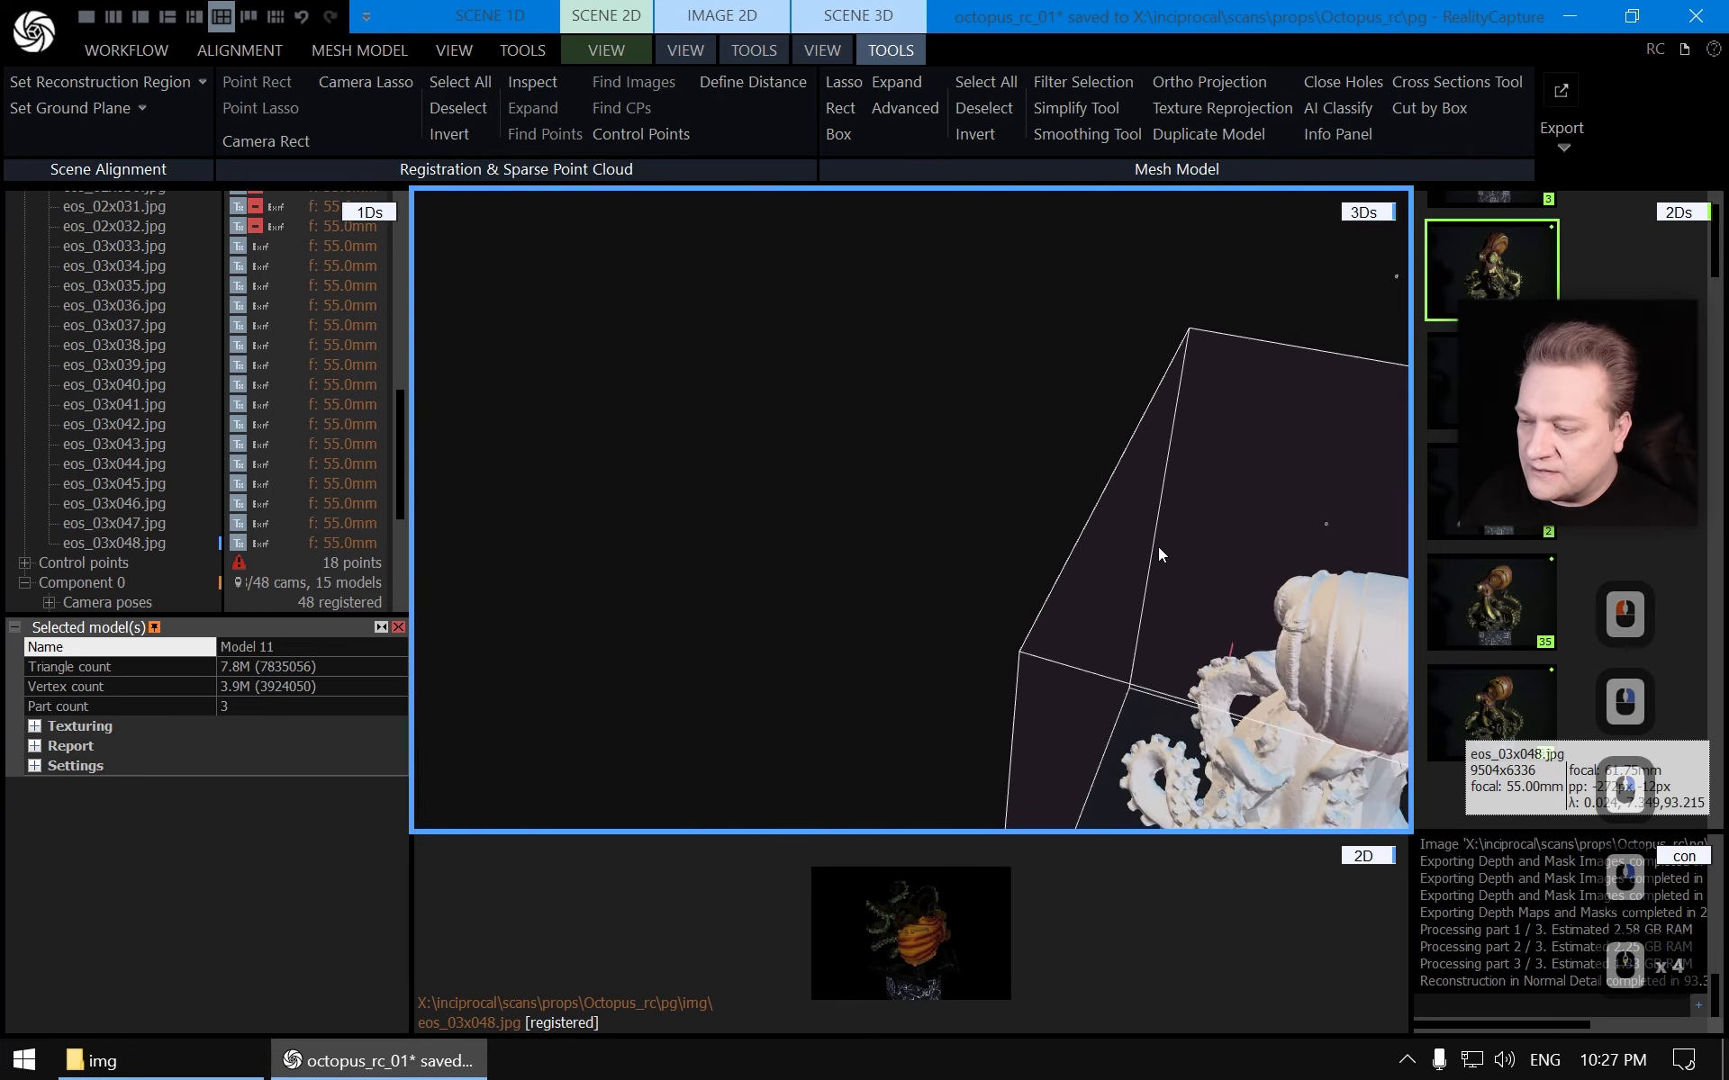
{"action": "left_click_drag", "start_coordinate": [1204, 594], "coordinate": [649, 440]}
{"action": "right_click_drag", "start_coordinate": [648, 440], "coordinate": [816, 562]}
{"action": "scroll", "coordinate": [817, 563], "scroll_direction": "up", "scroll_amount": 3}
{"action": "scroll", "coordinate": [835, 551], "scroll_direction": "up", "scroll_amount": 11}
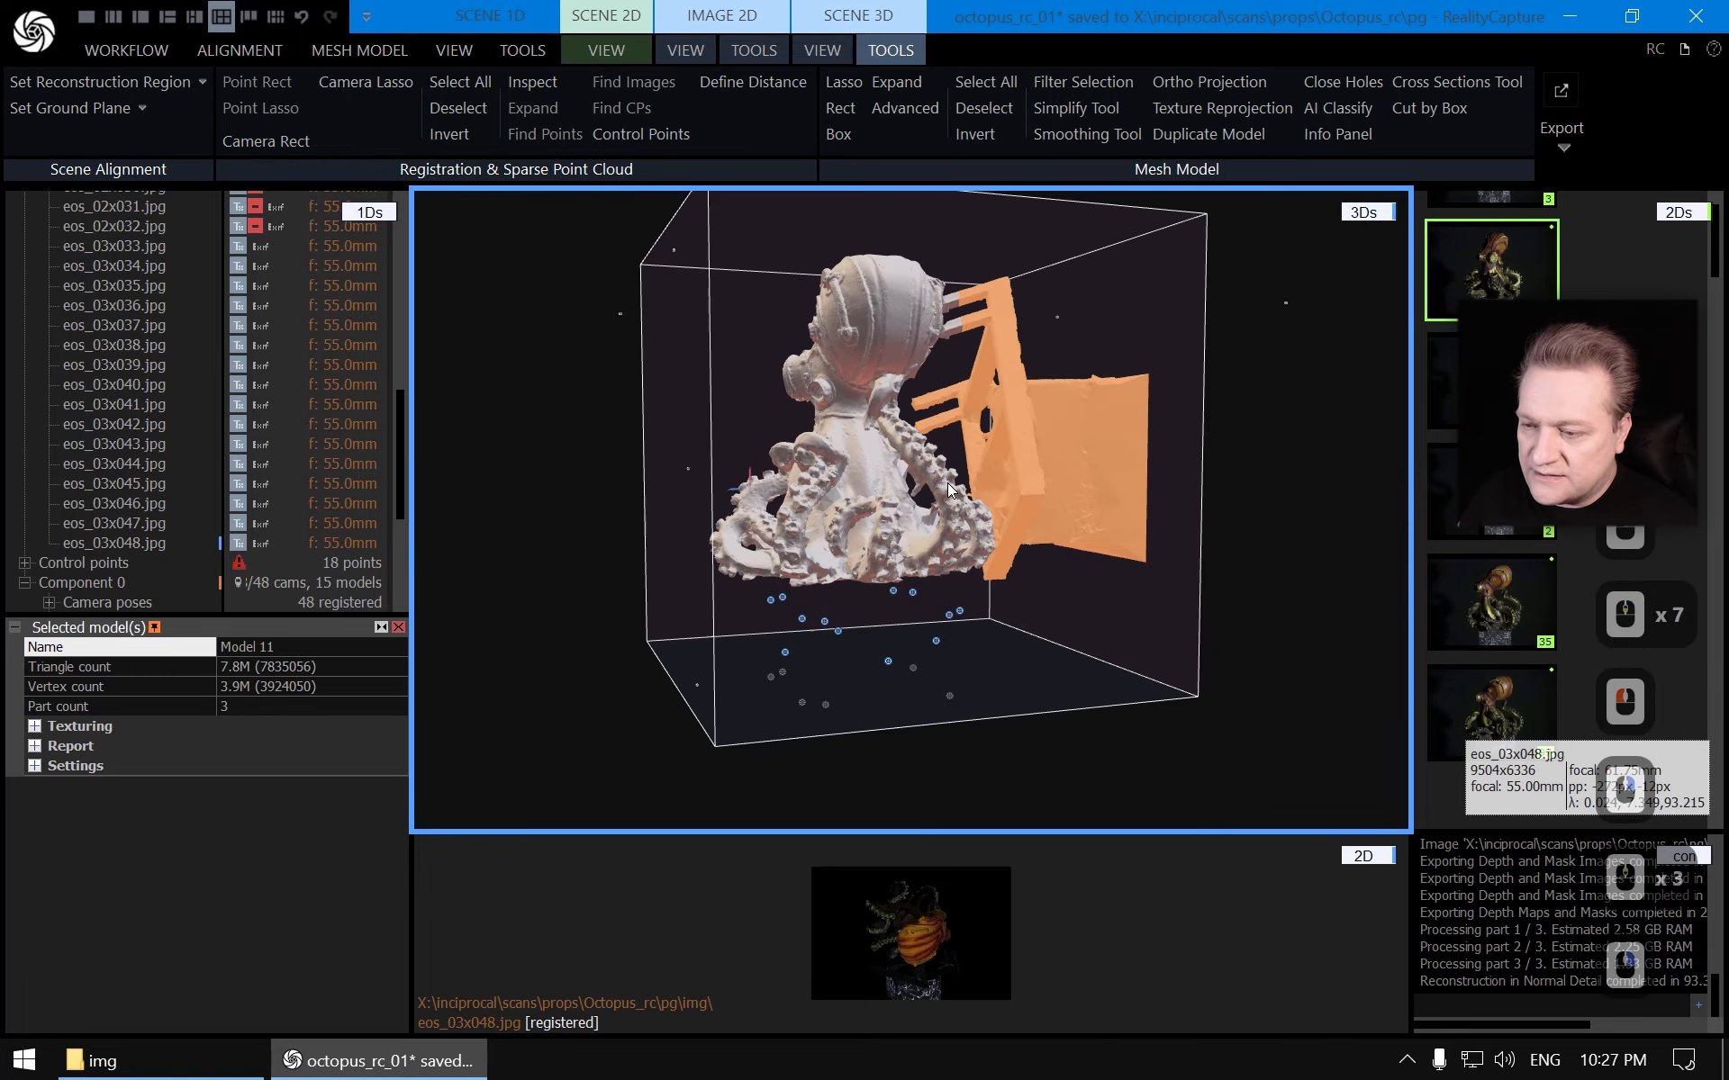
{"action": "scroll", "coordinate": [1021, 500], "scroll_direction": "down", "scroll_amount": 4}
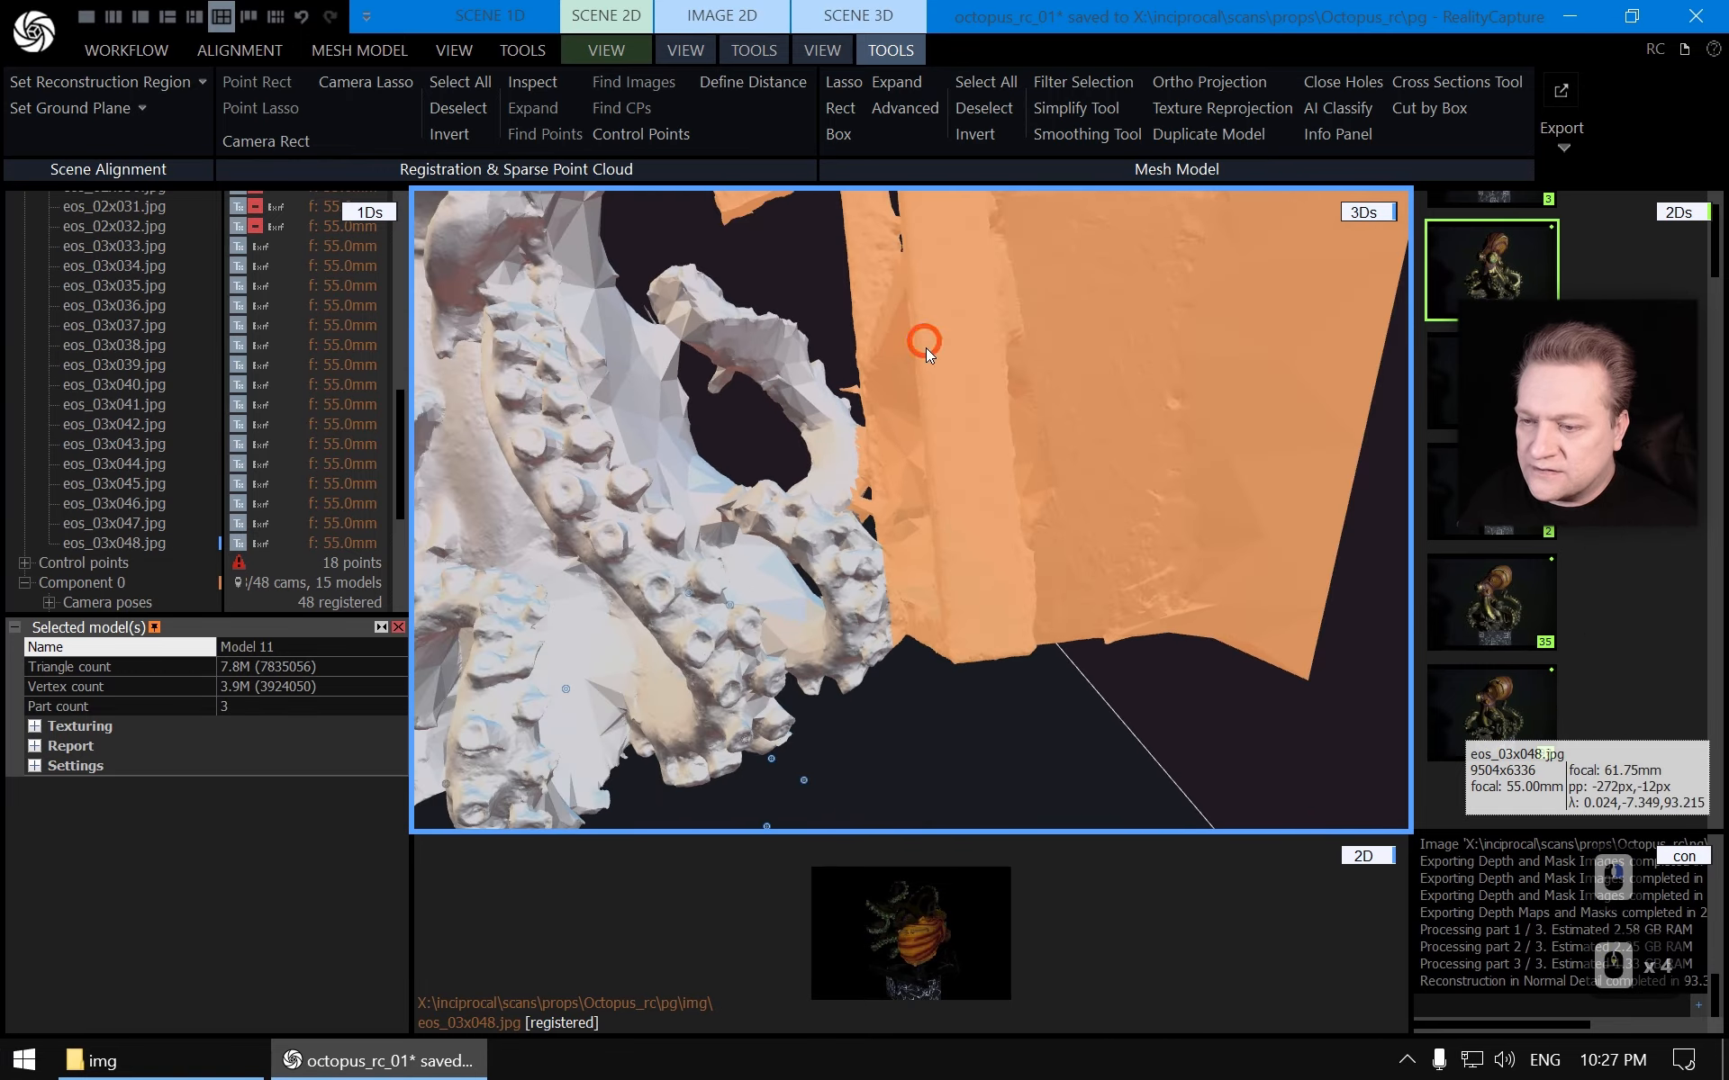
{"action": "mouse_move", "coordinate": [926, 348]}
{"action": "left_mouse_down"}
{"action": "mouse_move", "coordinate": [970, 534]}
{"action": "mouse_move", "coordinate": [963, 621]}
{"action": "mouse_move", "coordinate": [979, 598]}
{"action": "mouse_move", "coordinate": [802, 257]}
{"action": "mouse_move", "coordinate": [1058, 741]}
{"action": "mouse_move", "coordinate": [926, 360]}
{"action": "mouse_move", "coordinate": [1023, 547]}
{"action": "mouse_move", "coordinate": [962, 457]}
{"action": "mouse_move", "coordinate": [969, 441]}
{"action": "mouse_move", "coordinate": [984, 456]}
{"action": "mouse_move", "coordinate": [980, 430]}
{"action": "mouse_move", "coordinate": [976, 522]}
{"action": "left_mouse_up"}
{"action": "left_click", "coordinate": [843, 83]}
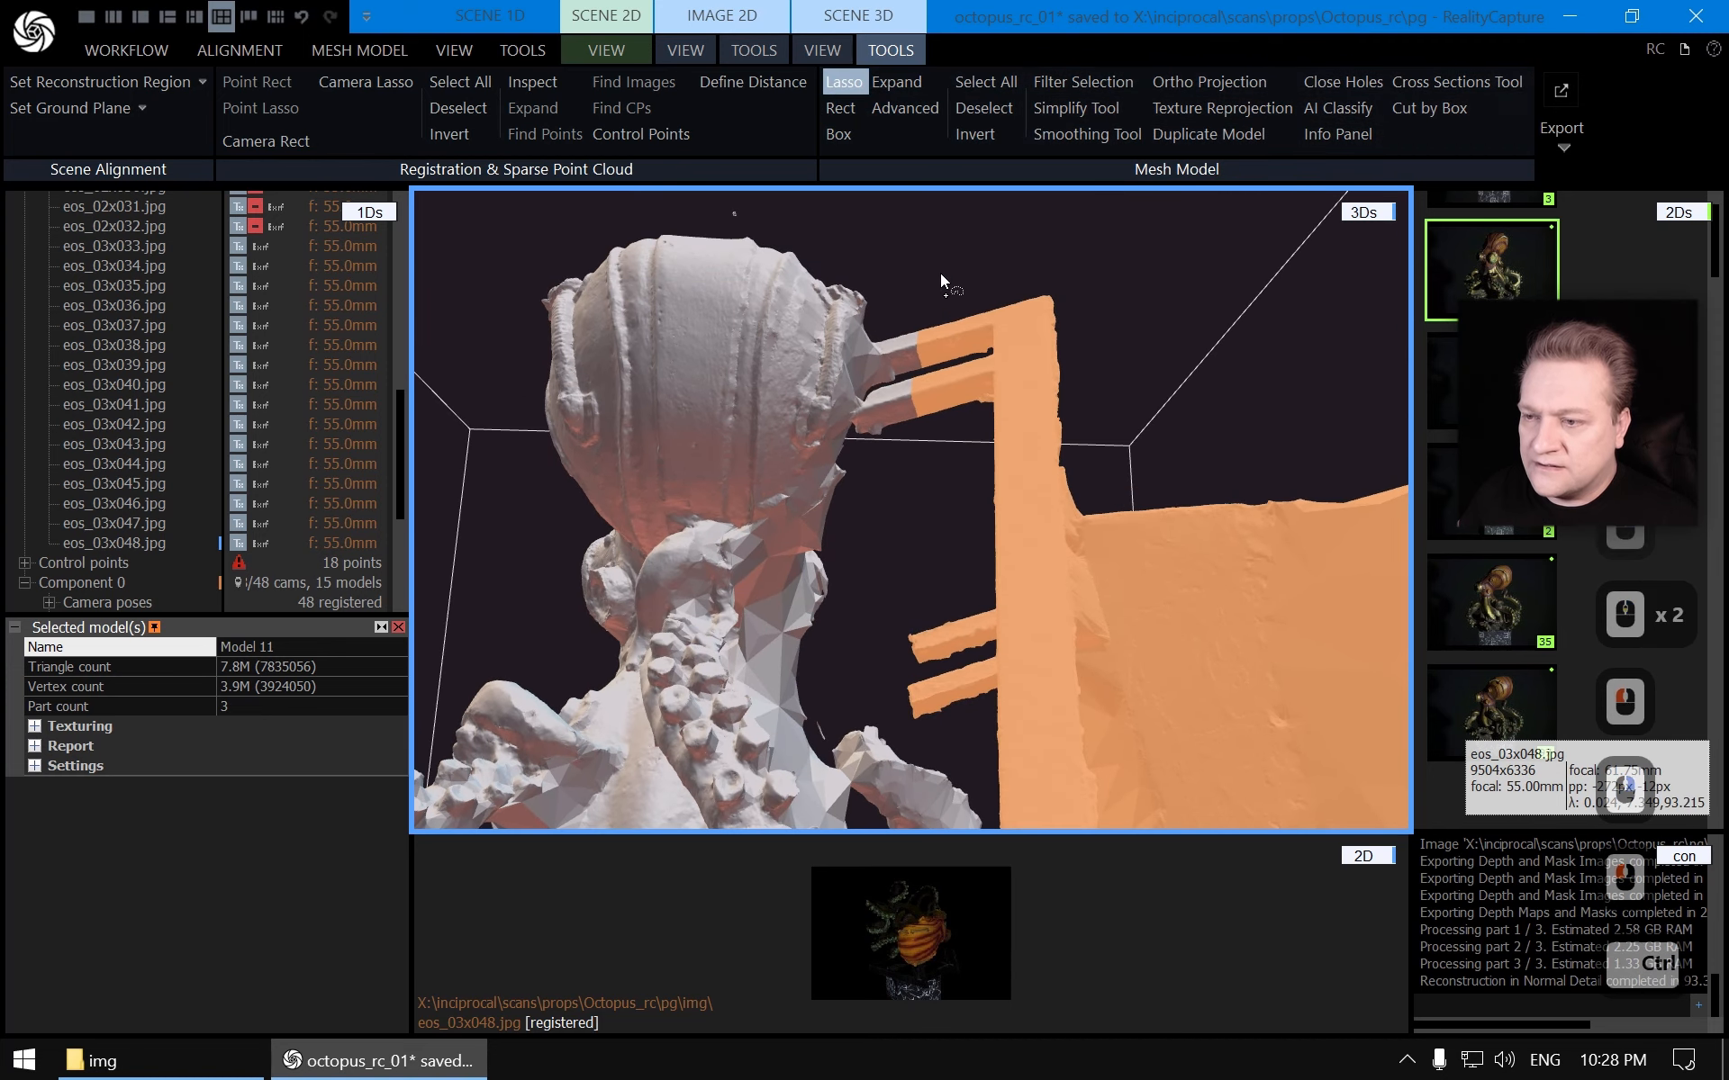
{"action": "mouse_move", "coordinate": [846, 331]}
{"action": "left_mouse_down", "text": "ctrl"}
{"action": "mouse_move", "coordinate": [832, 395]}
{"action": "mouse_move", "coordinate": [857, 467]}
{"action": "left_mouse_up", "text": "ctrl"}
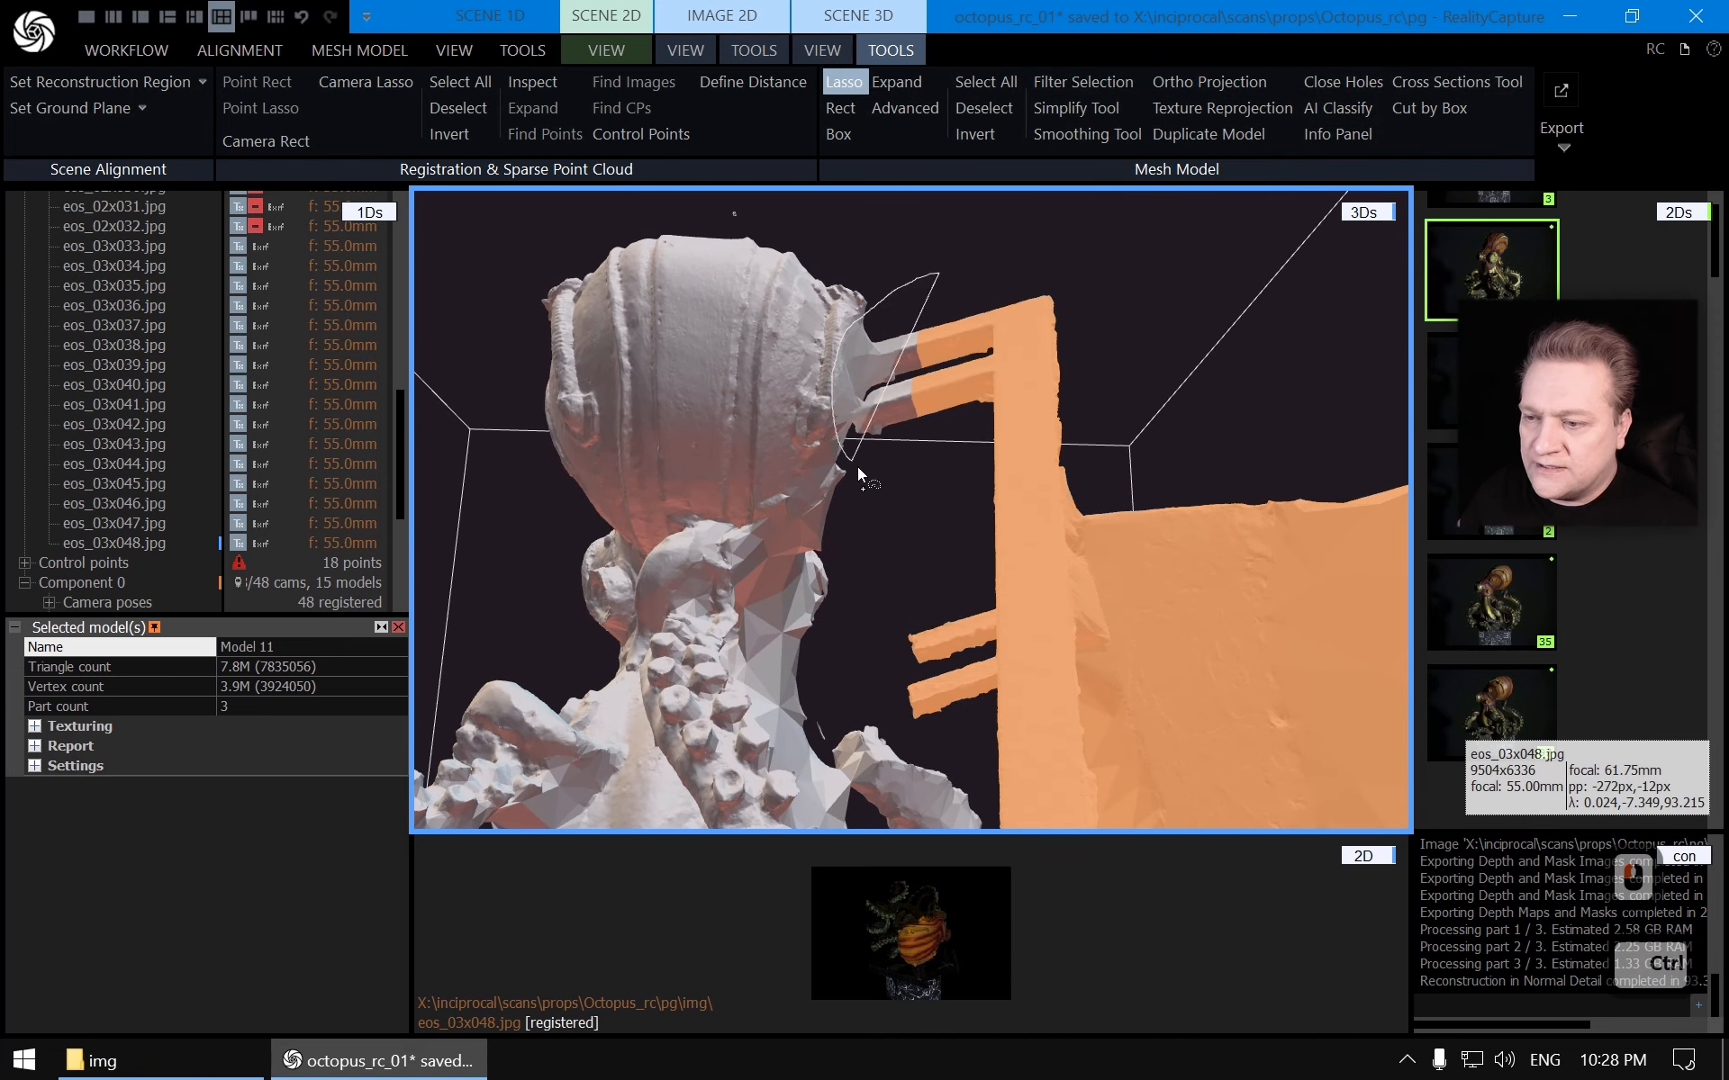
{"action": "left_click_drag", "start_coordinate": [956, 405], "coordinate": [958, 392], "text": "ctrl"}
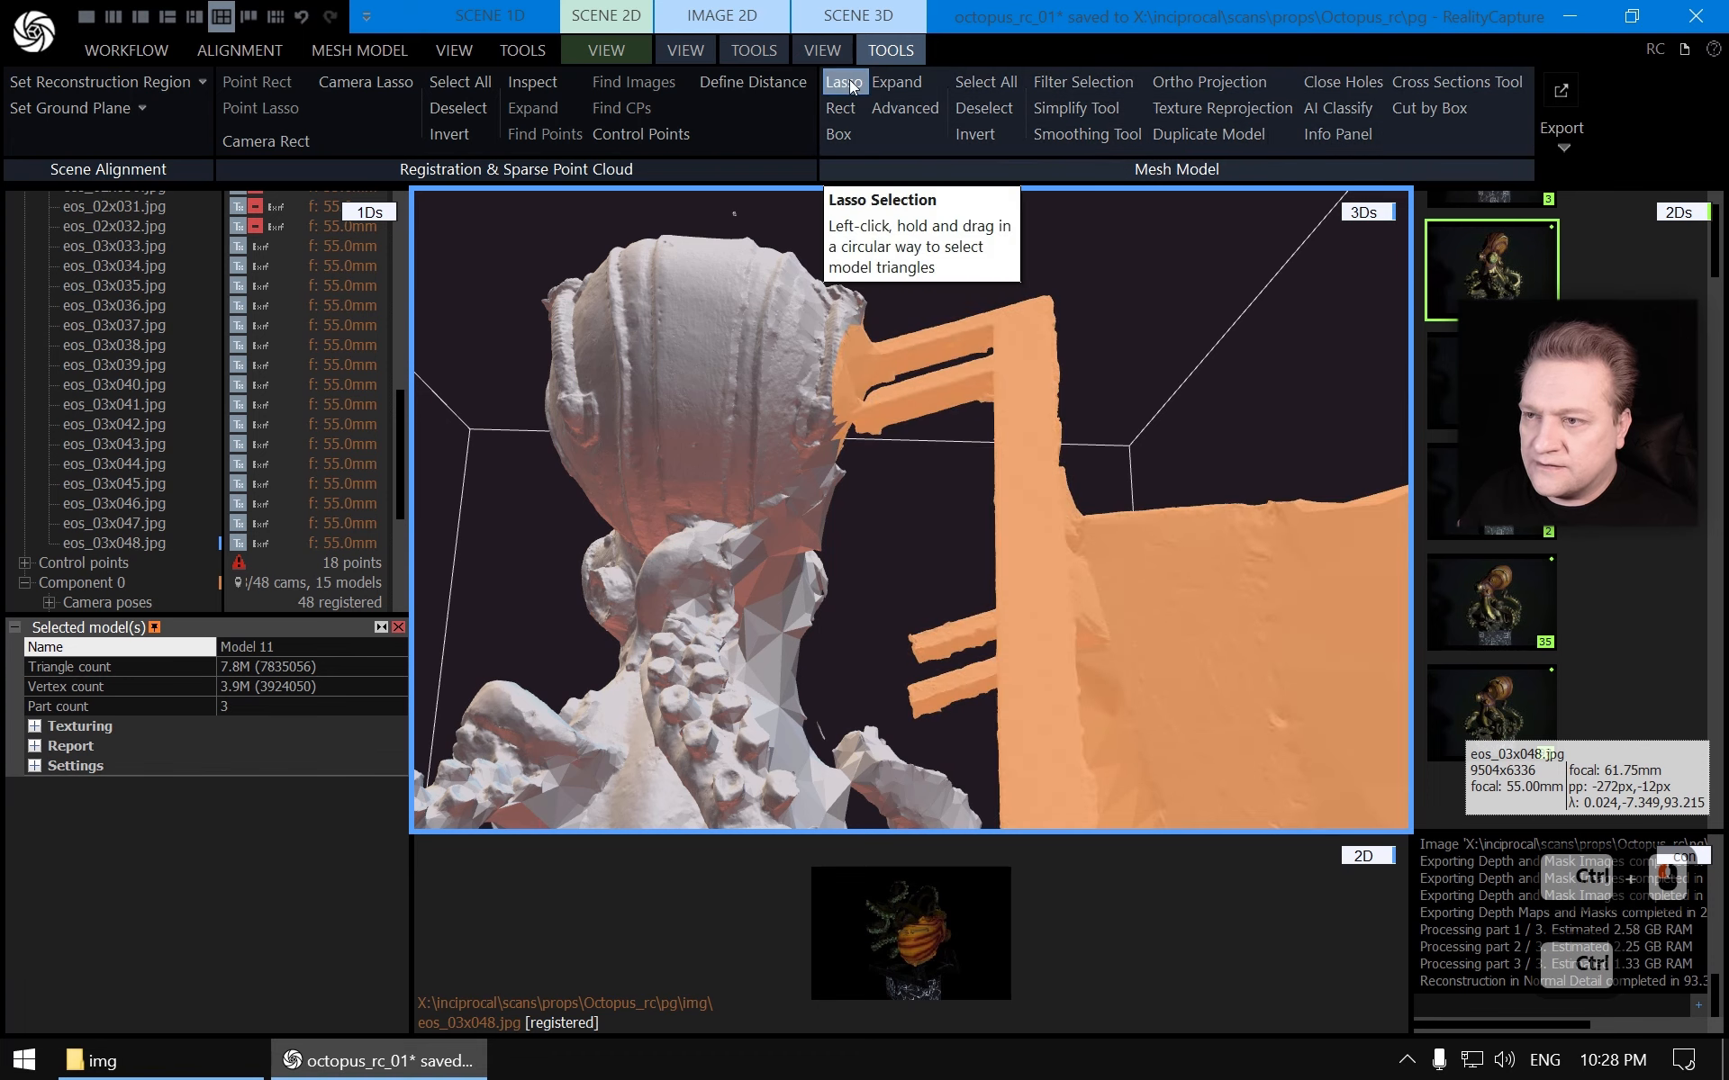
{"action": "key", "text": "Escape"}
Filter the selected stand triangles out of the model
{"action": "right_click_drag", "start_coordinate": [1002, 353], "coordinate": [759, 560]}
{"action": "scroll", "coordinate": [759, 560], "scroll_direction": "down", "scroll_amount": 8}
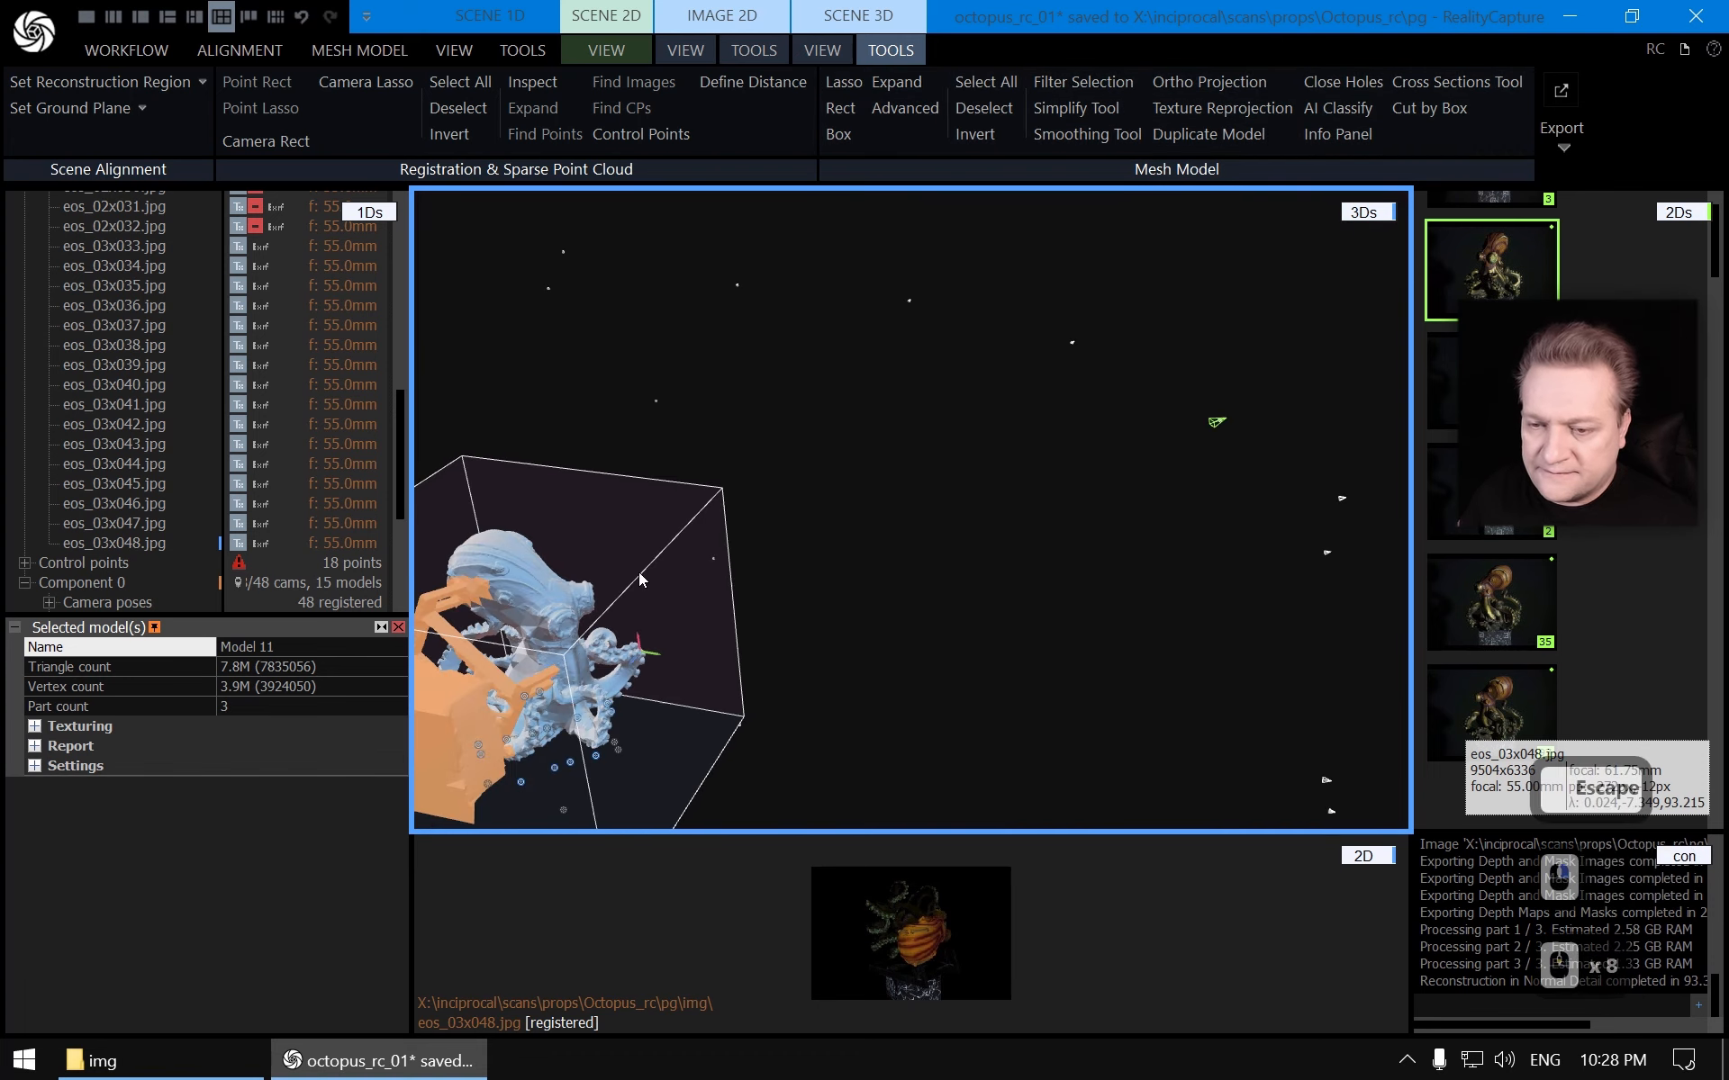
{"action": "left_click_drag", "start_coordinate": [708, 546], "coordinate": [749, 543]}
{"action": "scroll", "coordinate": [998, 501], "scroll_direction": "up", "scroll_amount": 8}
{"action": "left_click_drag", "start_coordinate": [1003, 502], "coordinate": [976, 598]}
{"action": "scroll", "coordinate": [827, 487], "scroll_direction": "down", "scroll_amount": 4}
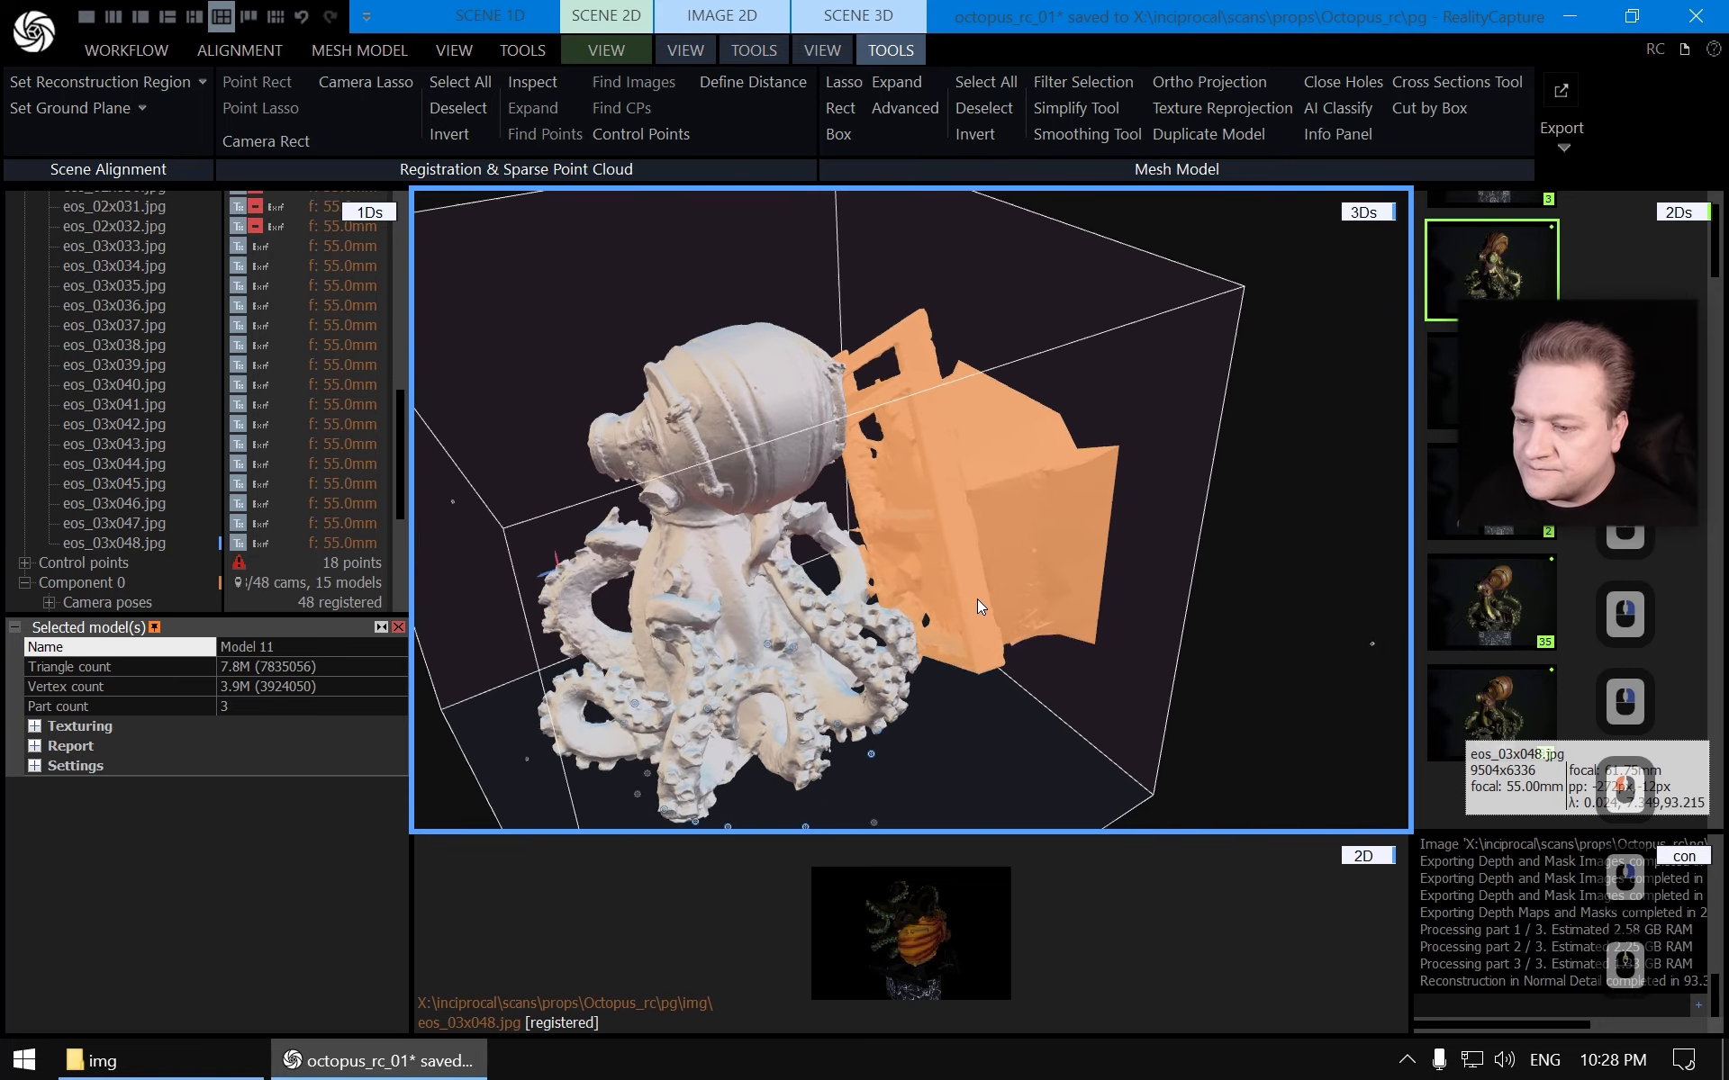
{"action": "scroll", "coordinate": [926, 571], "scroll_direction": "up", "scroll_amount": 2}
{"action": "scroll", "coordinate": [926, 571], "scroll_direction": "down", "scroll_amount": 3}
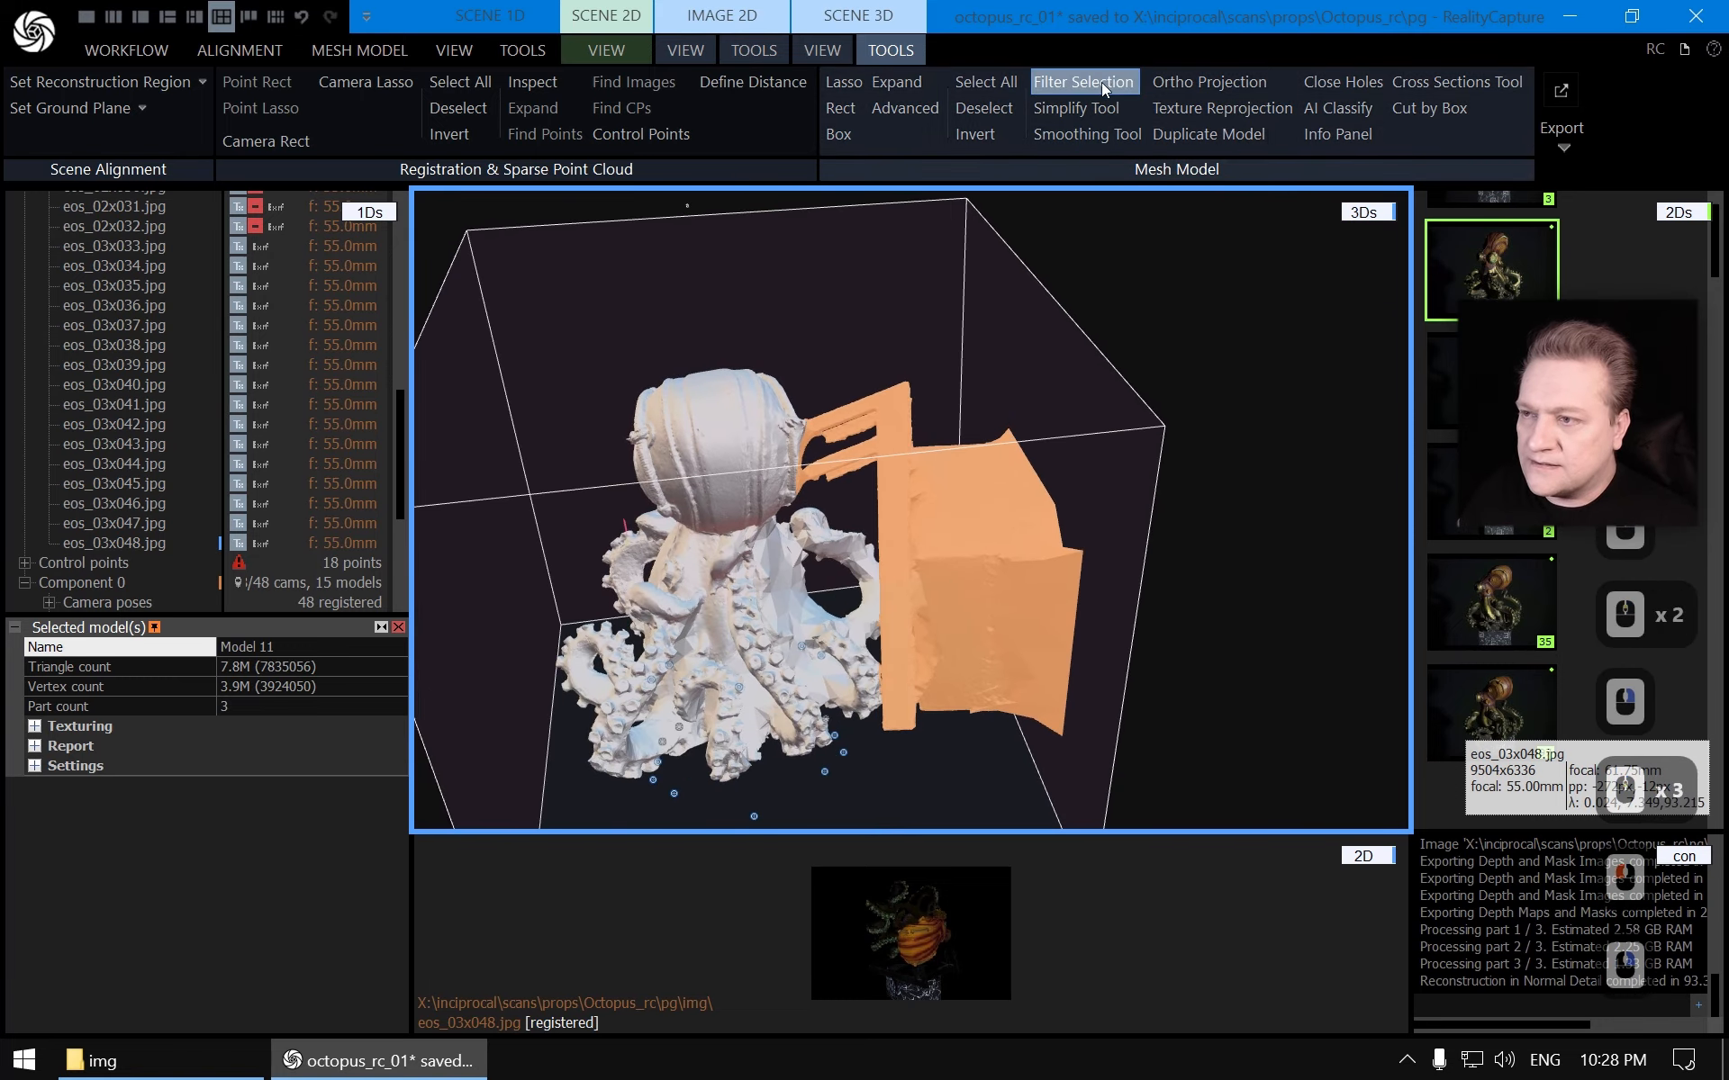
{"action": "left_click", "coordinate": [1100, 83]}
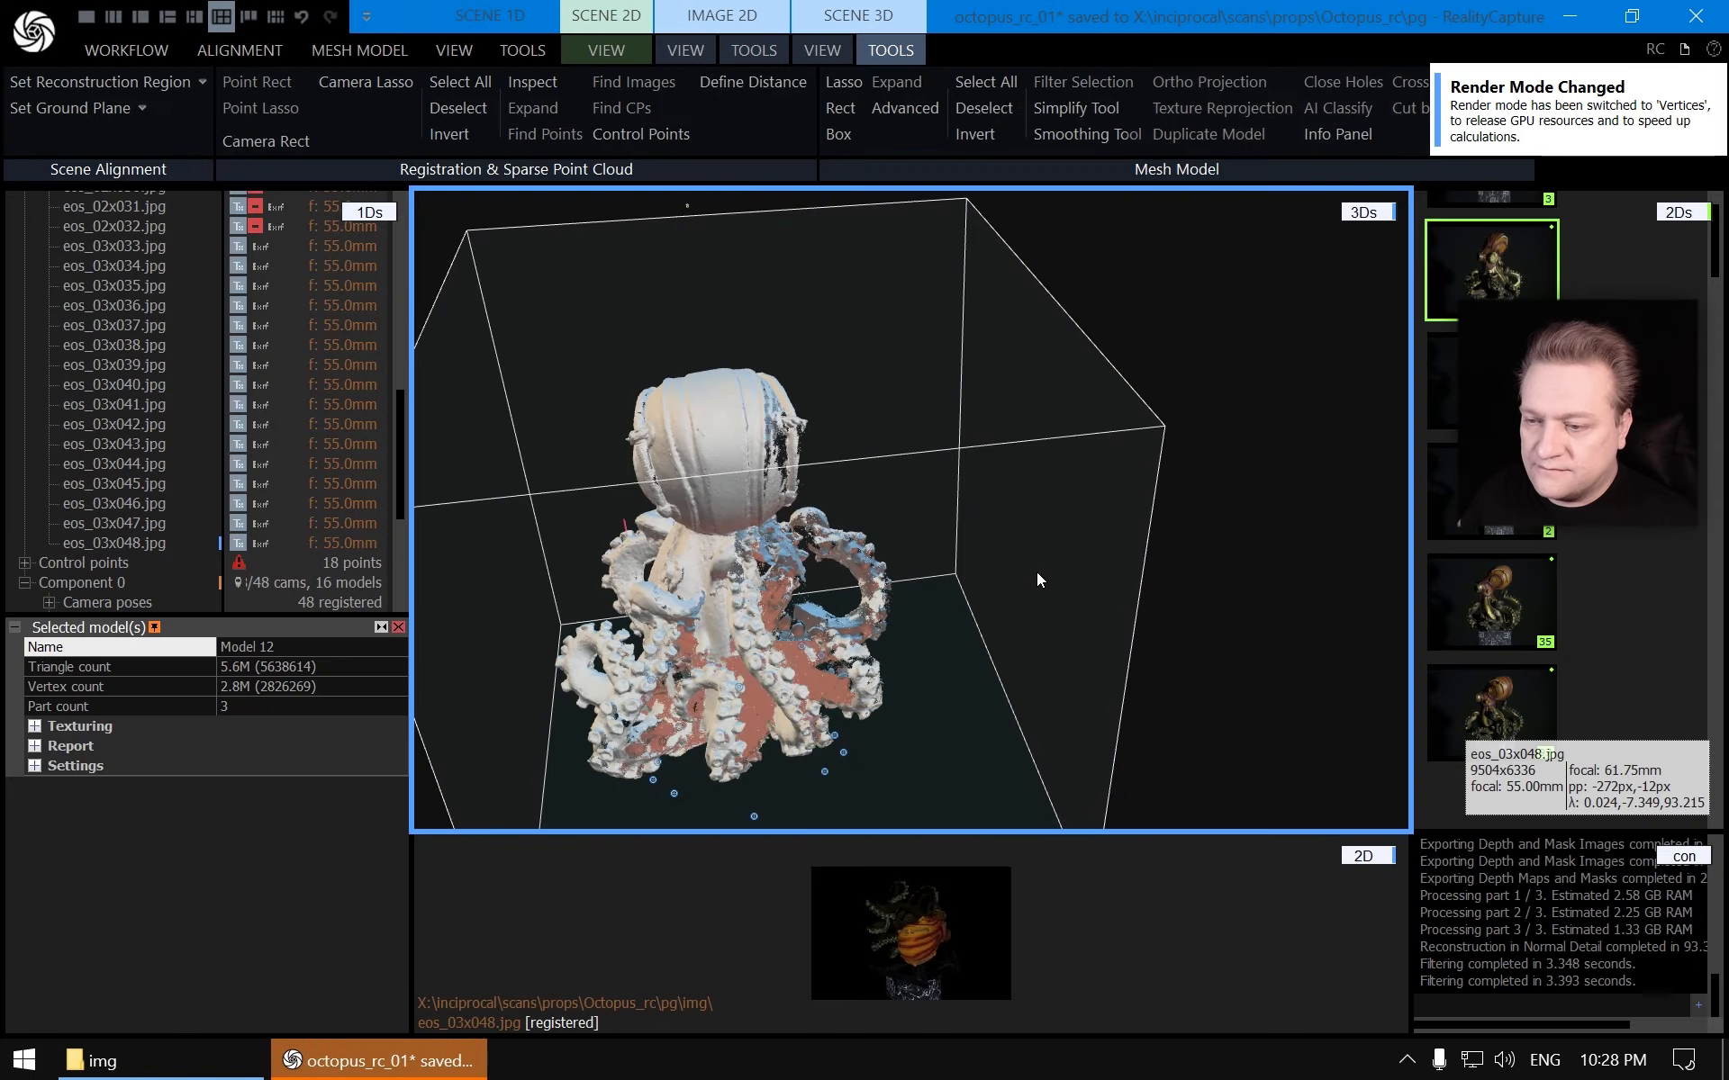
Inspect the filtered model and delete the unfiltered Model 11 from the component
{"action": "scroll", "coordinate": [949, 580], "scroll_direction": "up", "scroll_amount": 3}
{"action": "left_click_drag", "start_coordinate": [949, 579], "coordinate": [641, 616]}
{"action": "scroll", "coordinate": [988, 536], "scroll_direction": "down", "scroll_amount": 3}
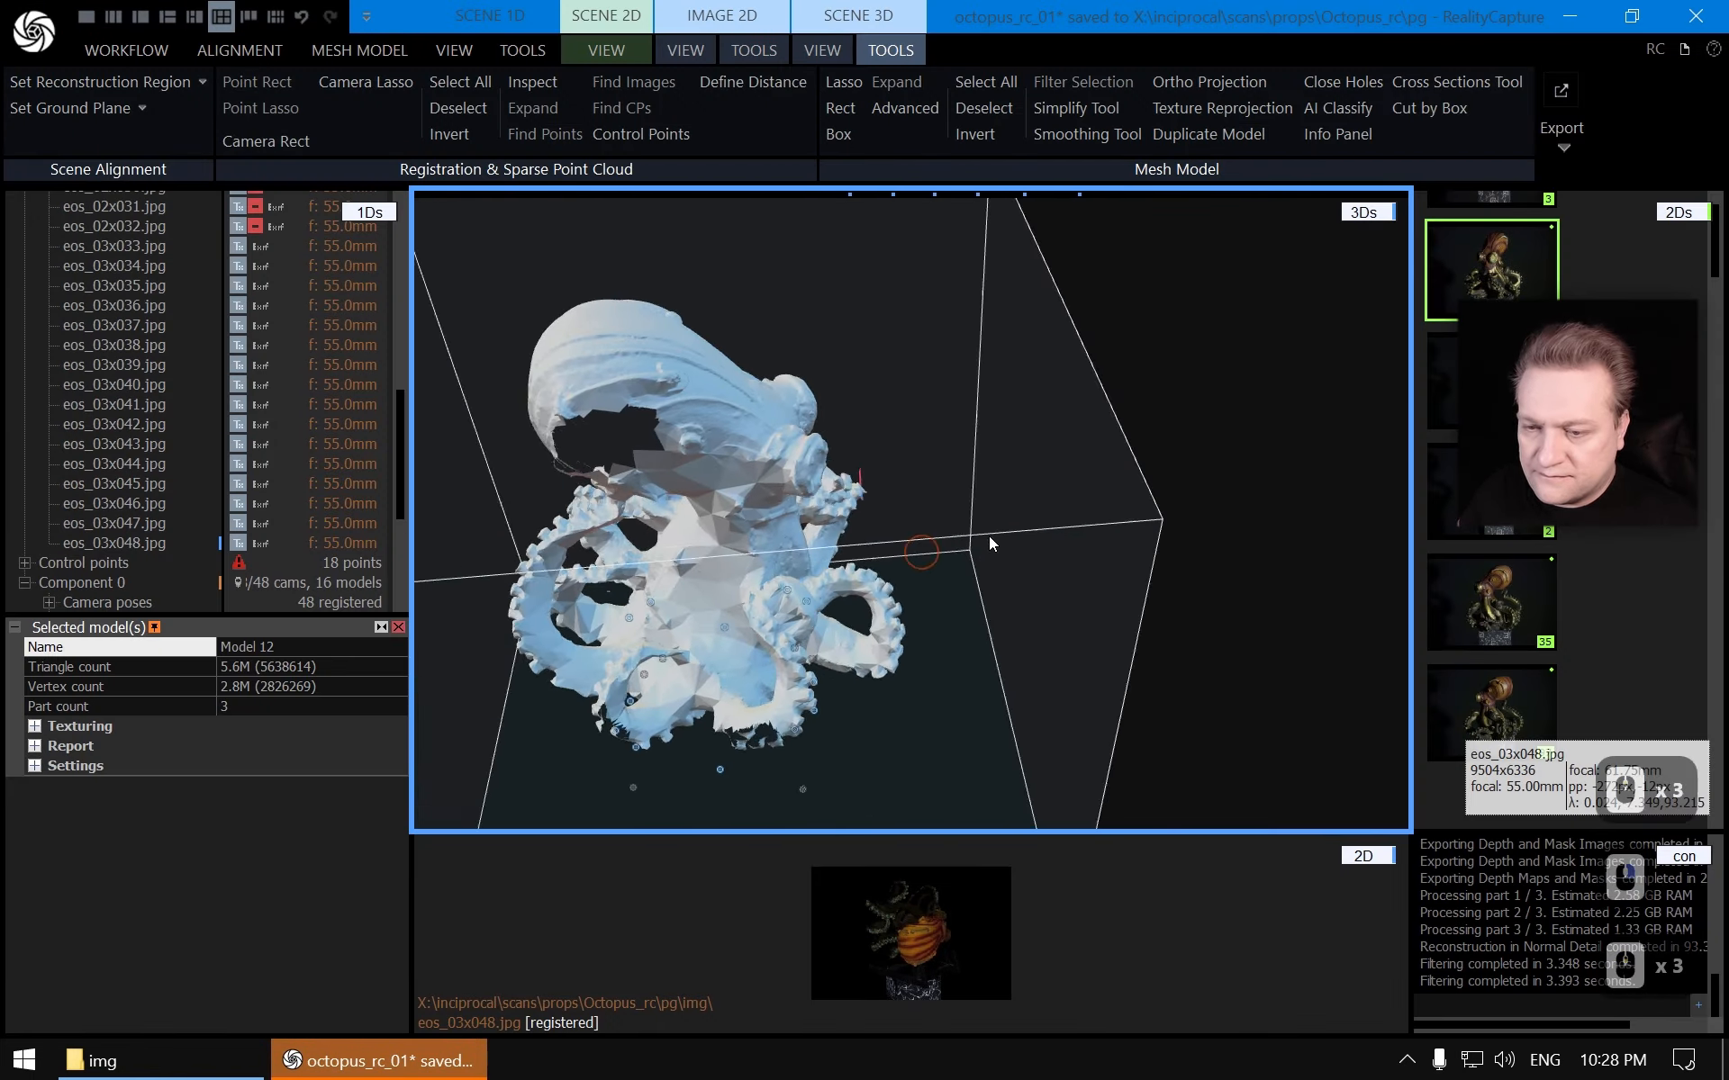
{"action": "left_click_drag", "start_coordinate": [989, 537], "coordinate": [810, 540]}
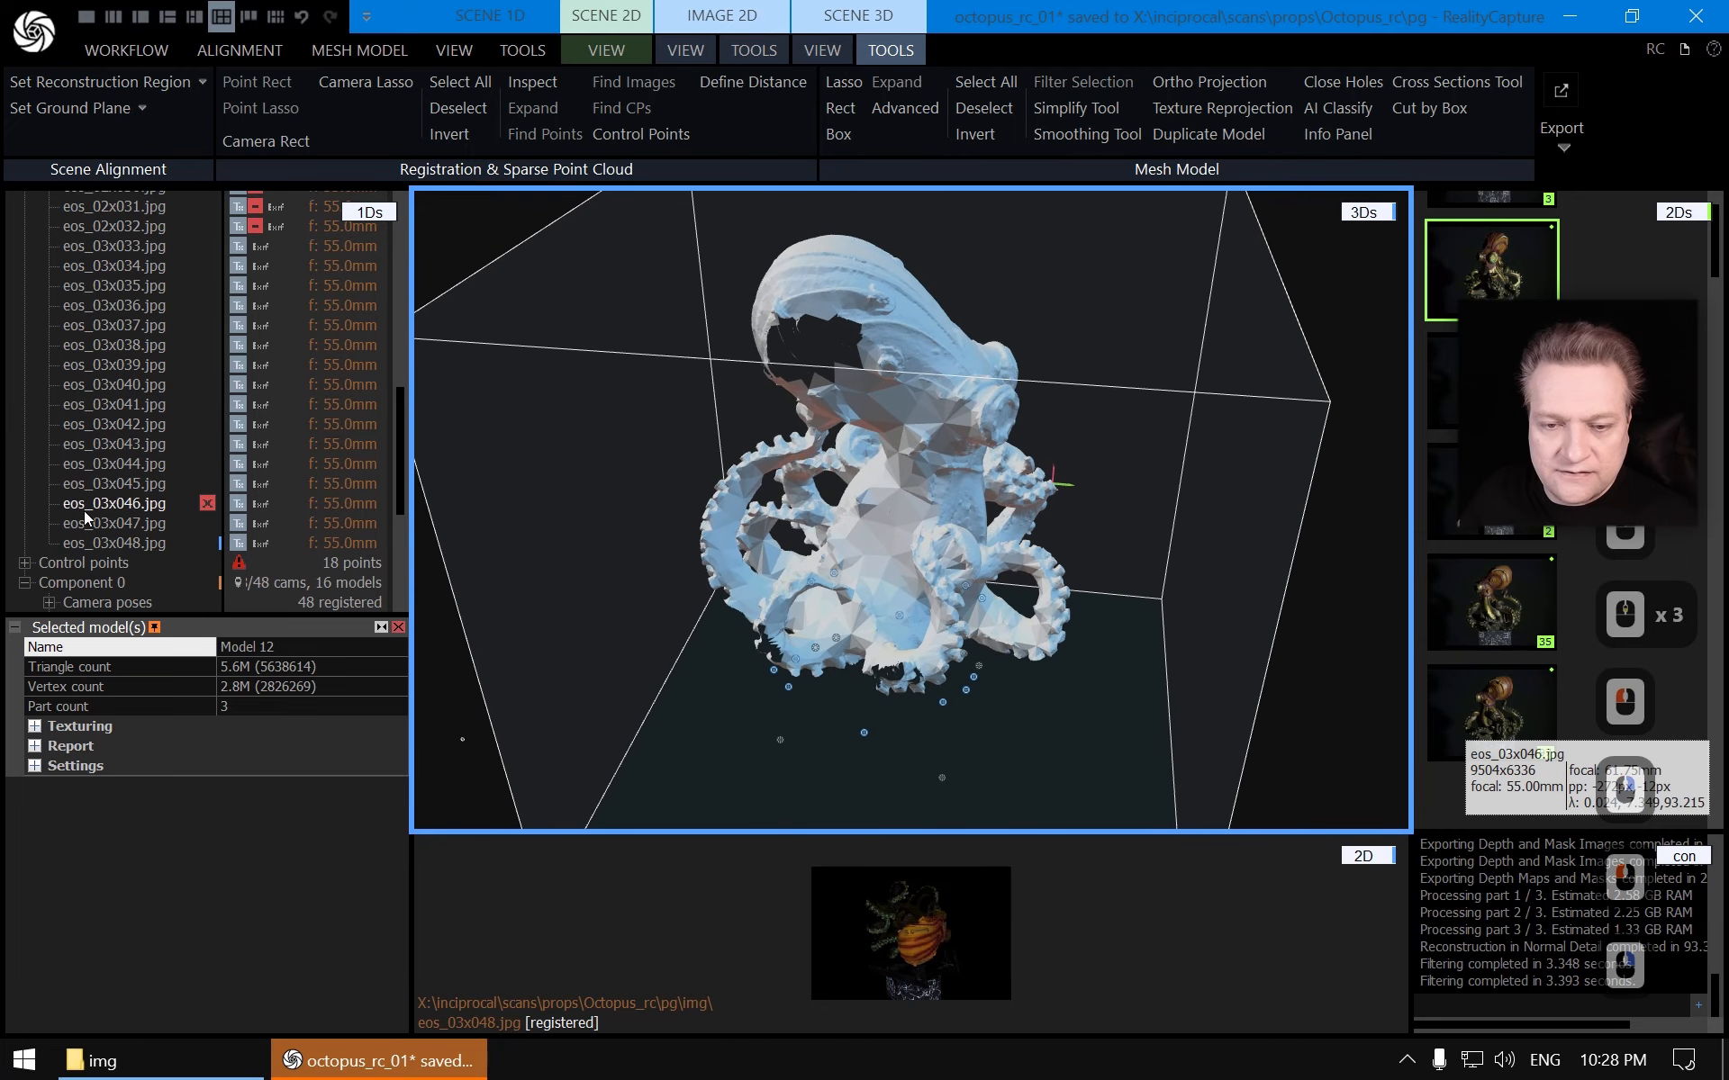
{"action": "scroll", "coordinate": [138, 538], "scroll_direction": "down", "scroll_amount": 14}
{"action": "left_click", "coordinate": [207, 582]}
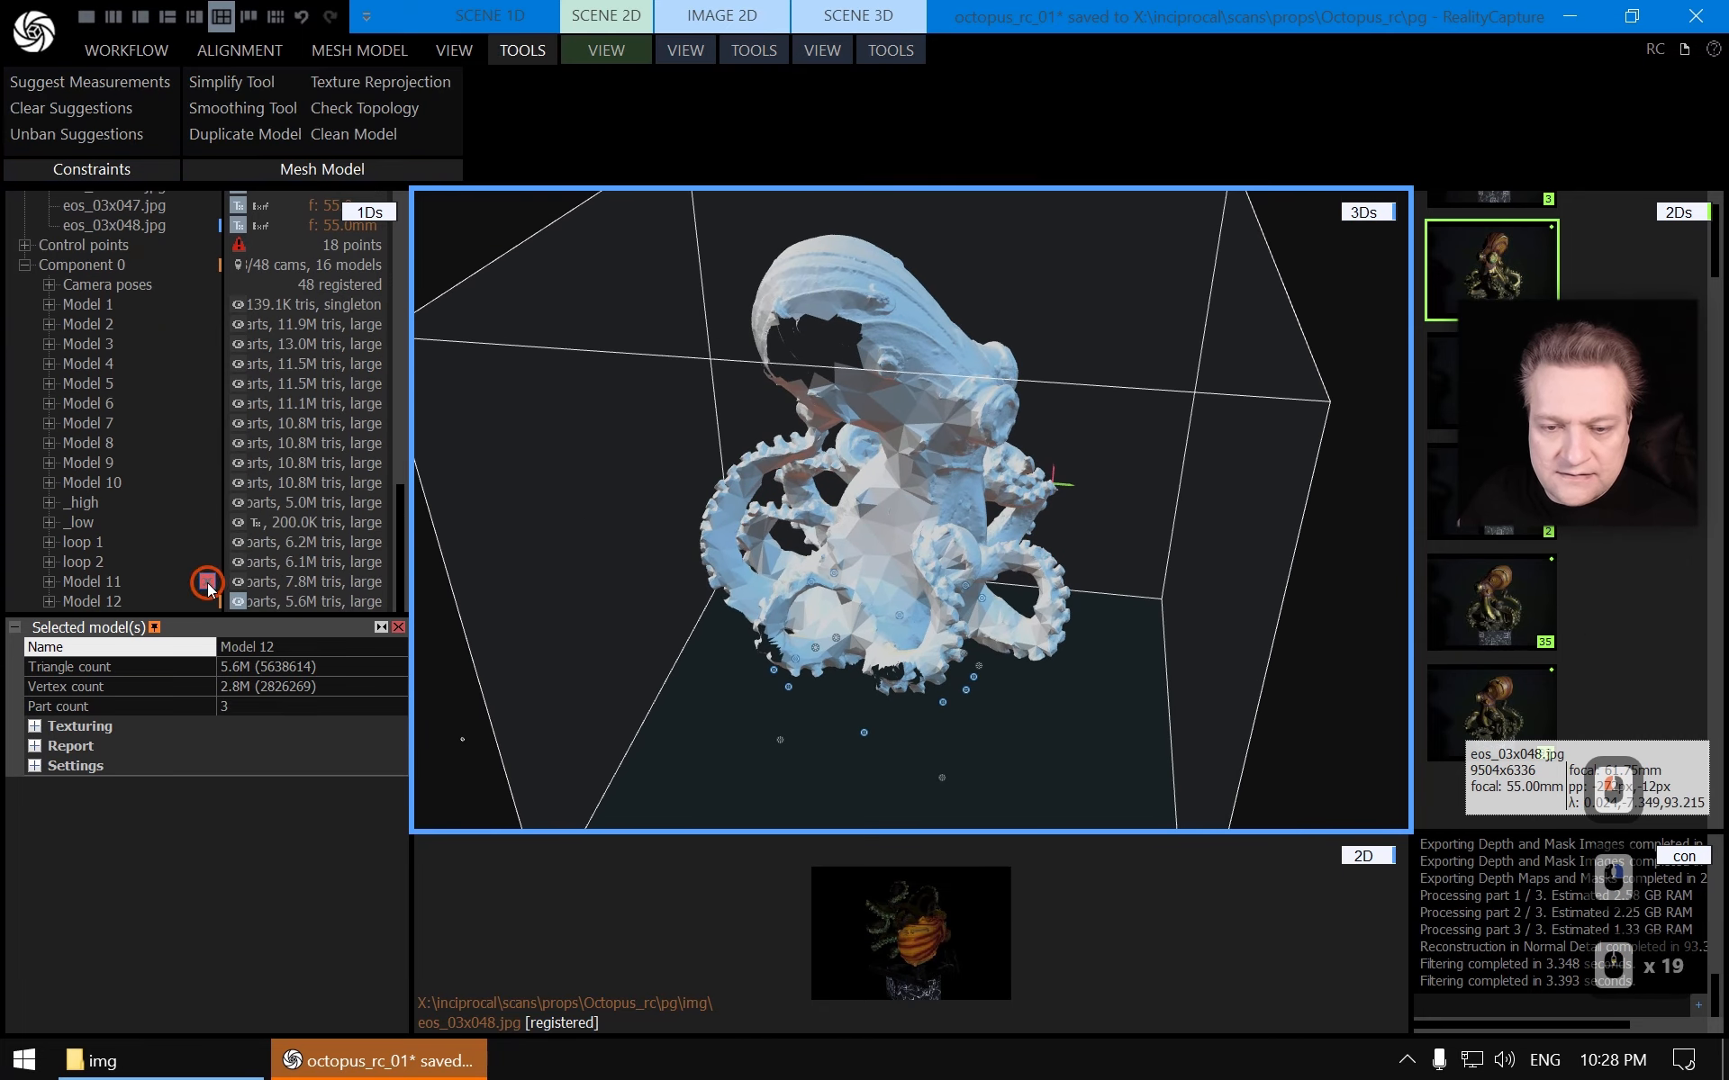
Rename the filtered model to loop 3
{"action": "left_click", "coordinate": [293, 648]}
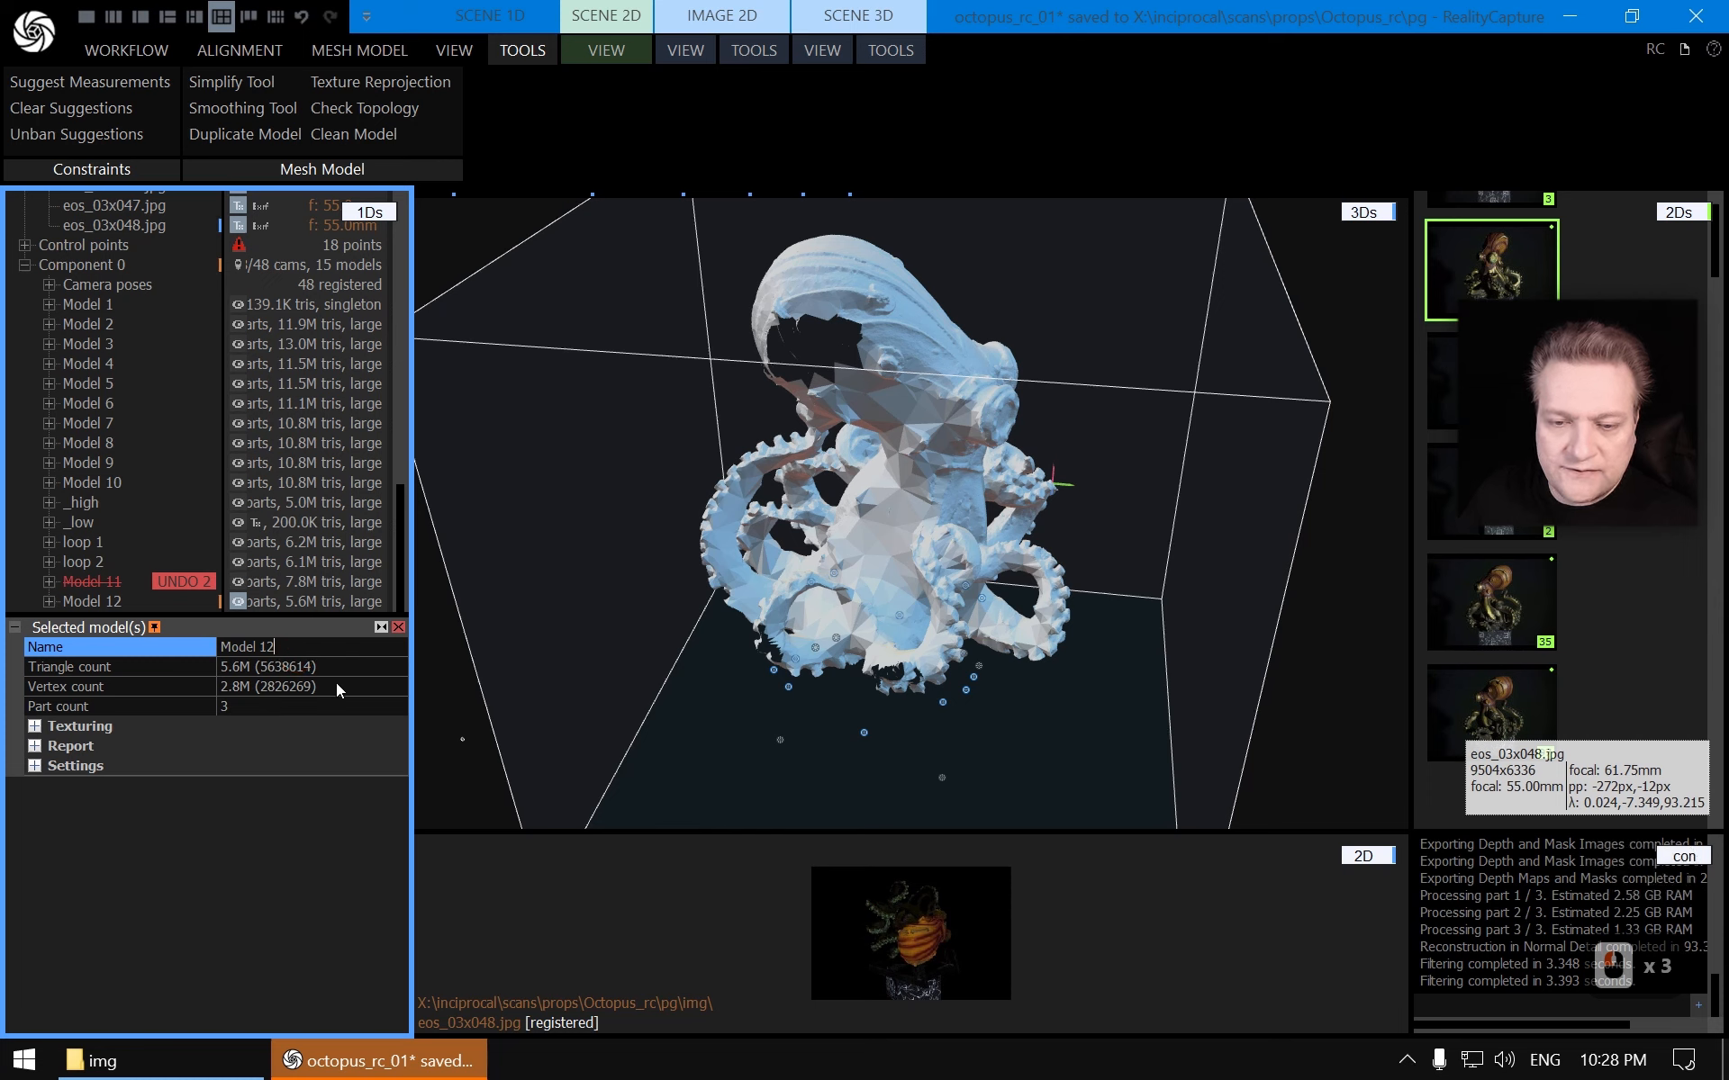
{"action": "key", "text": "shift+Home"}
{"action": "type", "text": "lop"}
{"action": "key", "text": "BackSpace"}
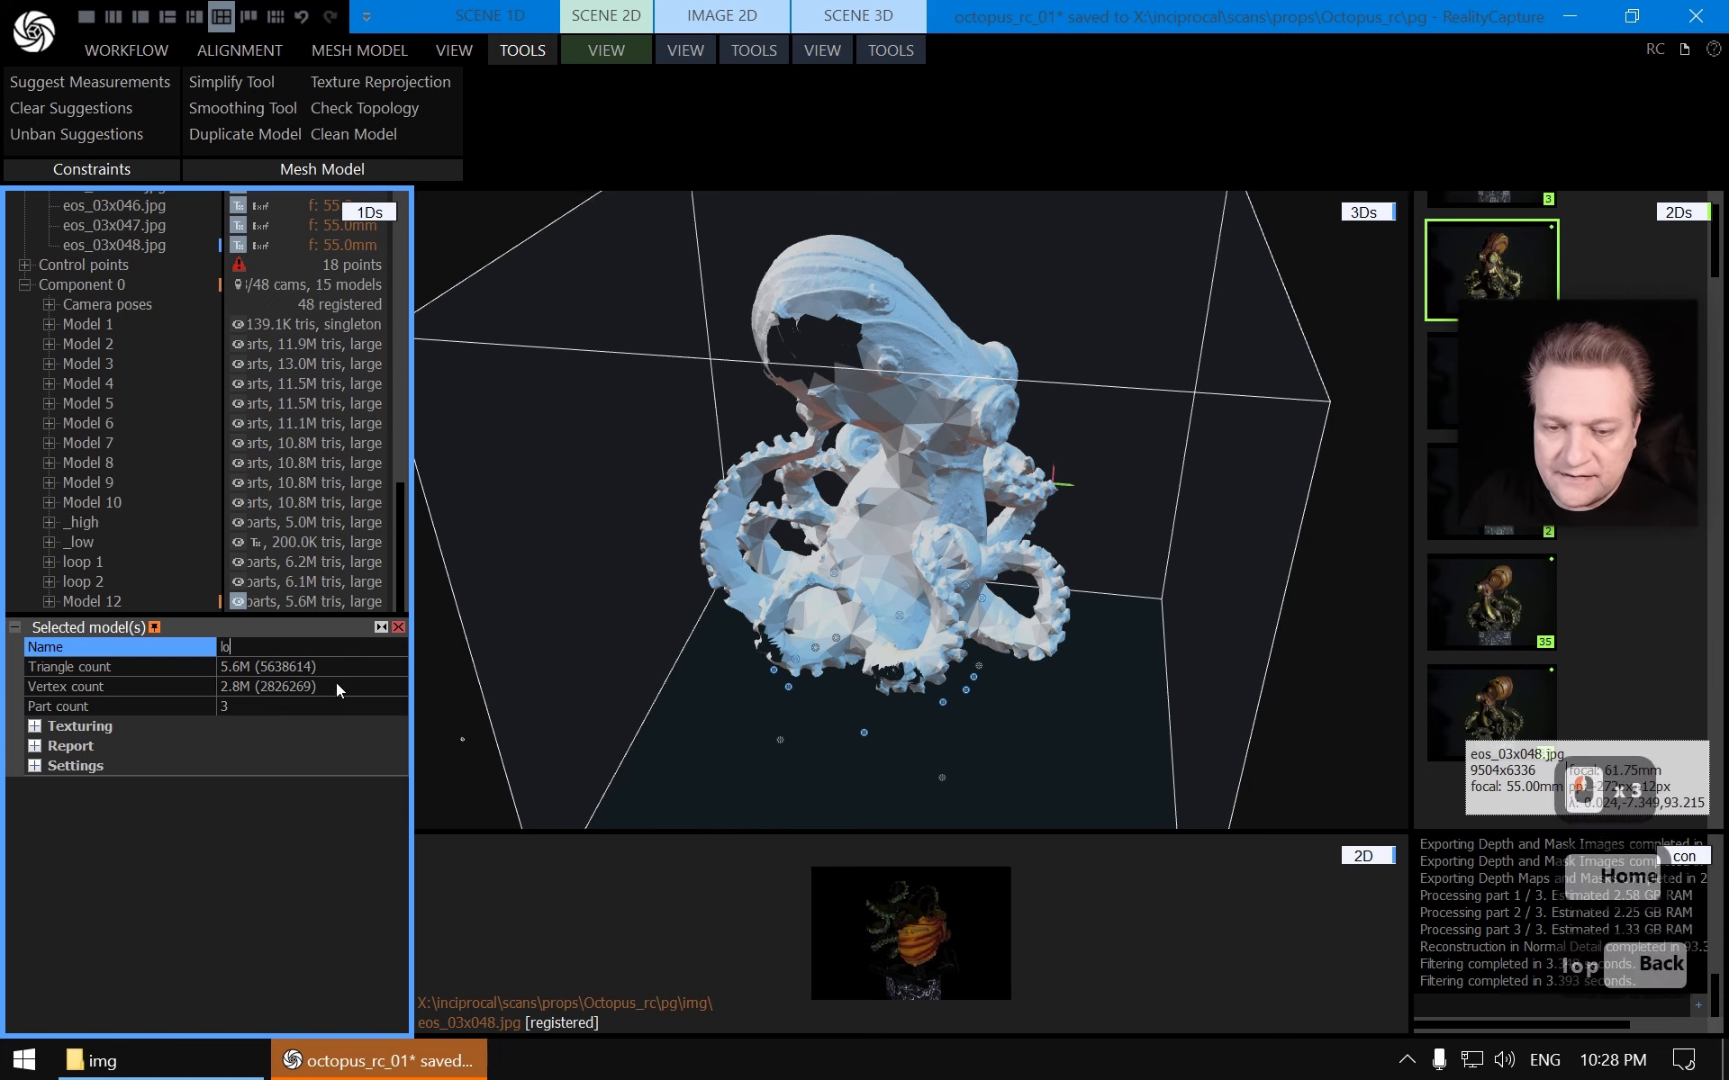
{"action": "key", "text": "BackSpace"}
{"action": "key", "text": "BackSpace"}
{"action": "key", "text": "BackSpace"}
{"action": "key", "text": "BackSpace"}
{"action": "key", "text": "BackSpace"}
{"action": "type", "text": "loop 3"}
{"action": "key", "text": "Return"}
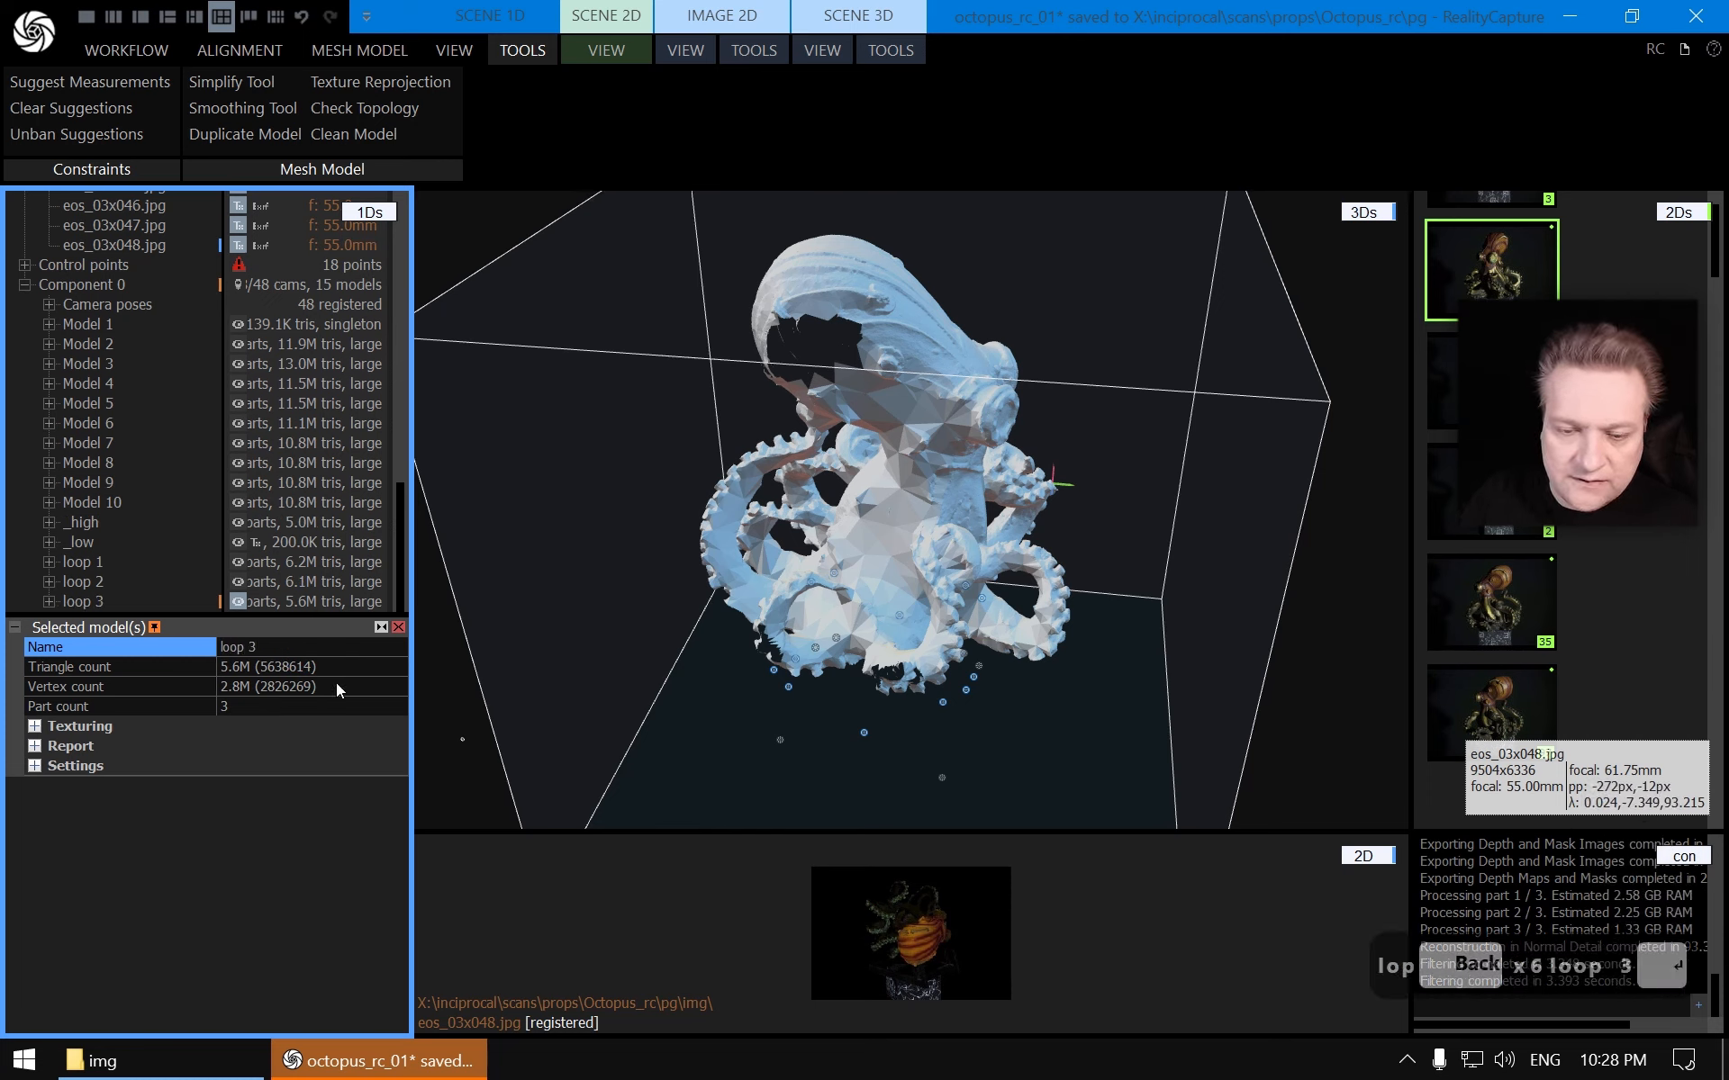
Select images eos_03x033 through eos_03x048 and export their depth maps and masks to the img folder
{"action": "scroll", "coordinate": [156, 413], "scroll_direction": "up", "scroll_amount": 15}
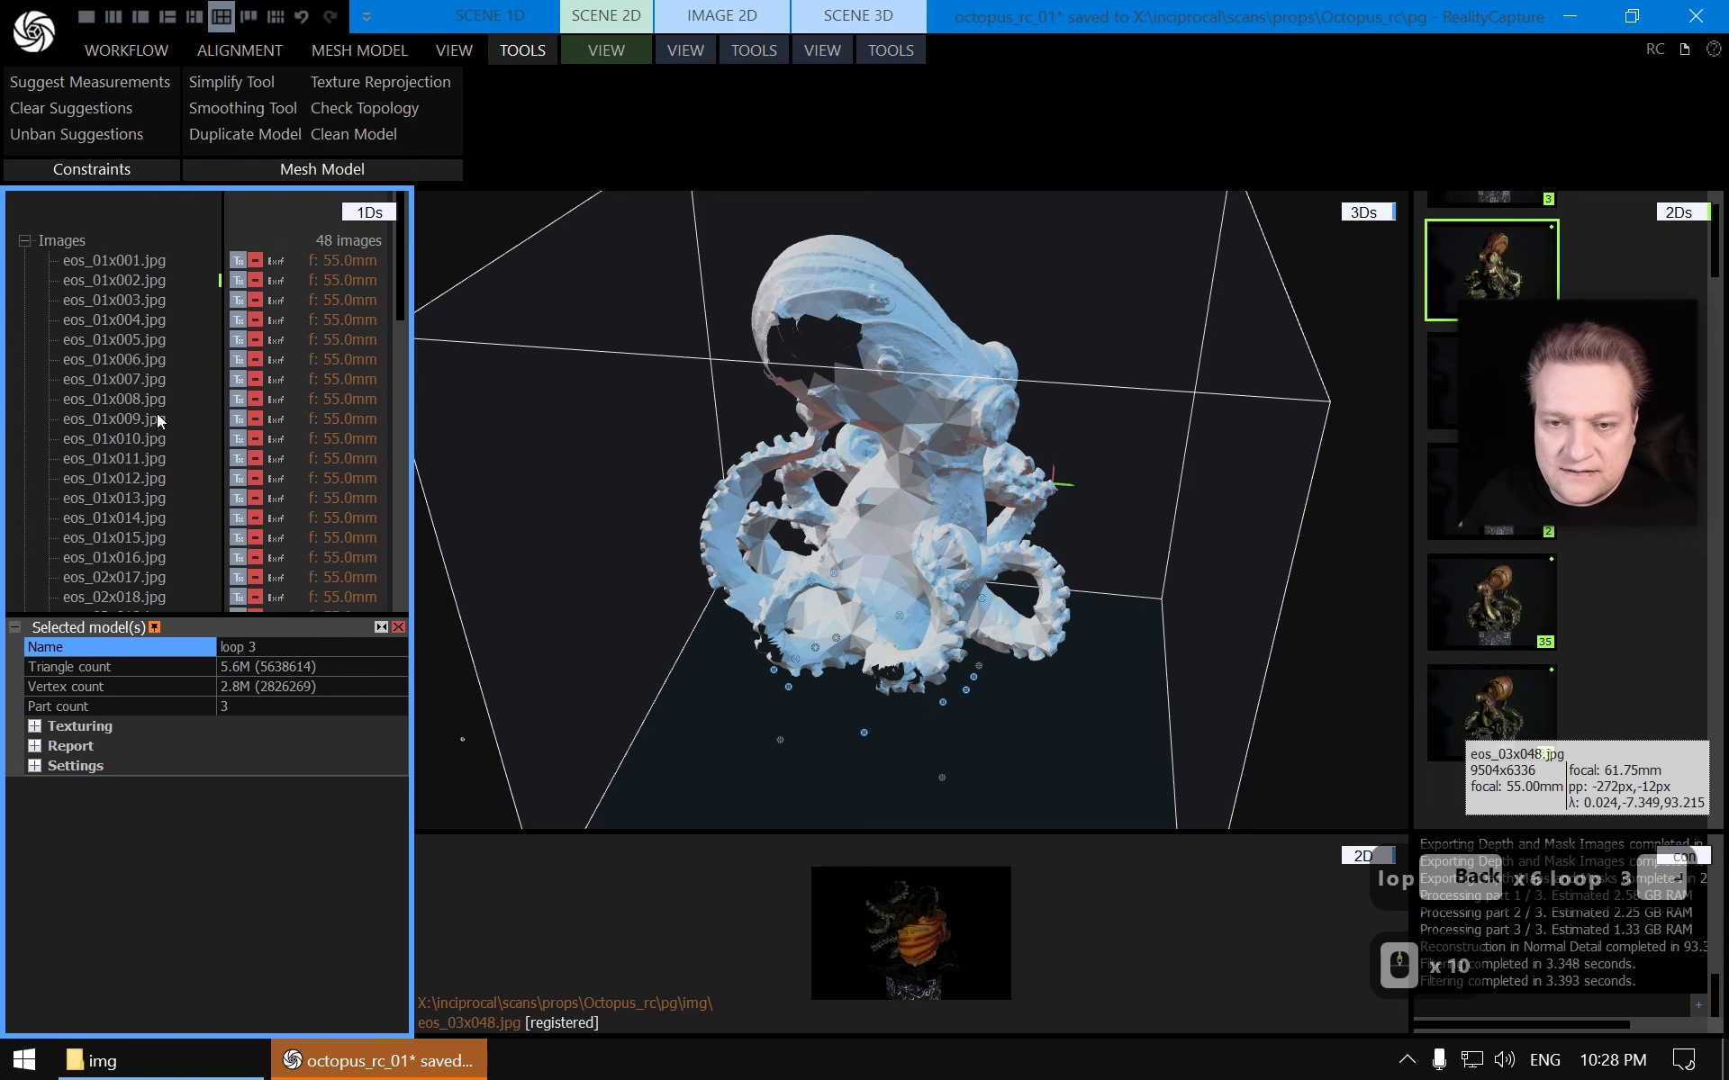
{"action": "left_click", "coordinate": [144, 351]}
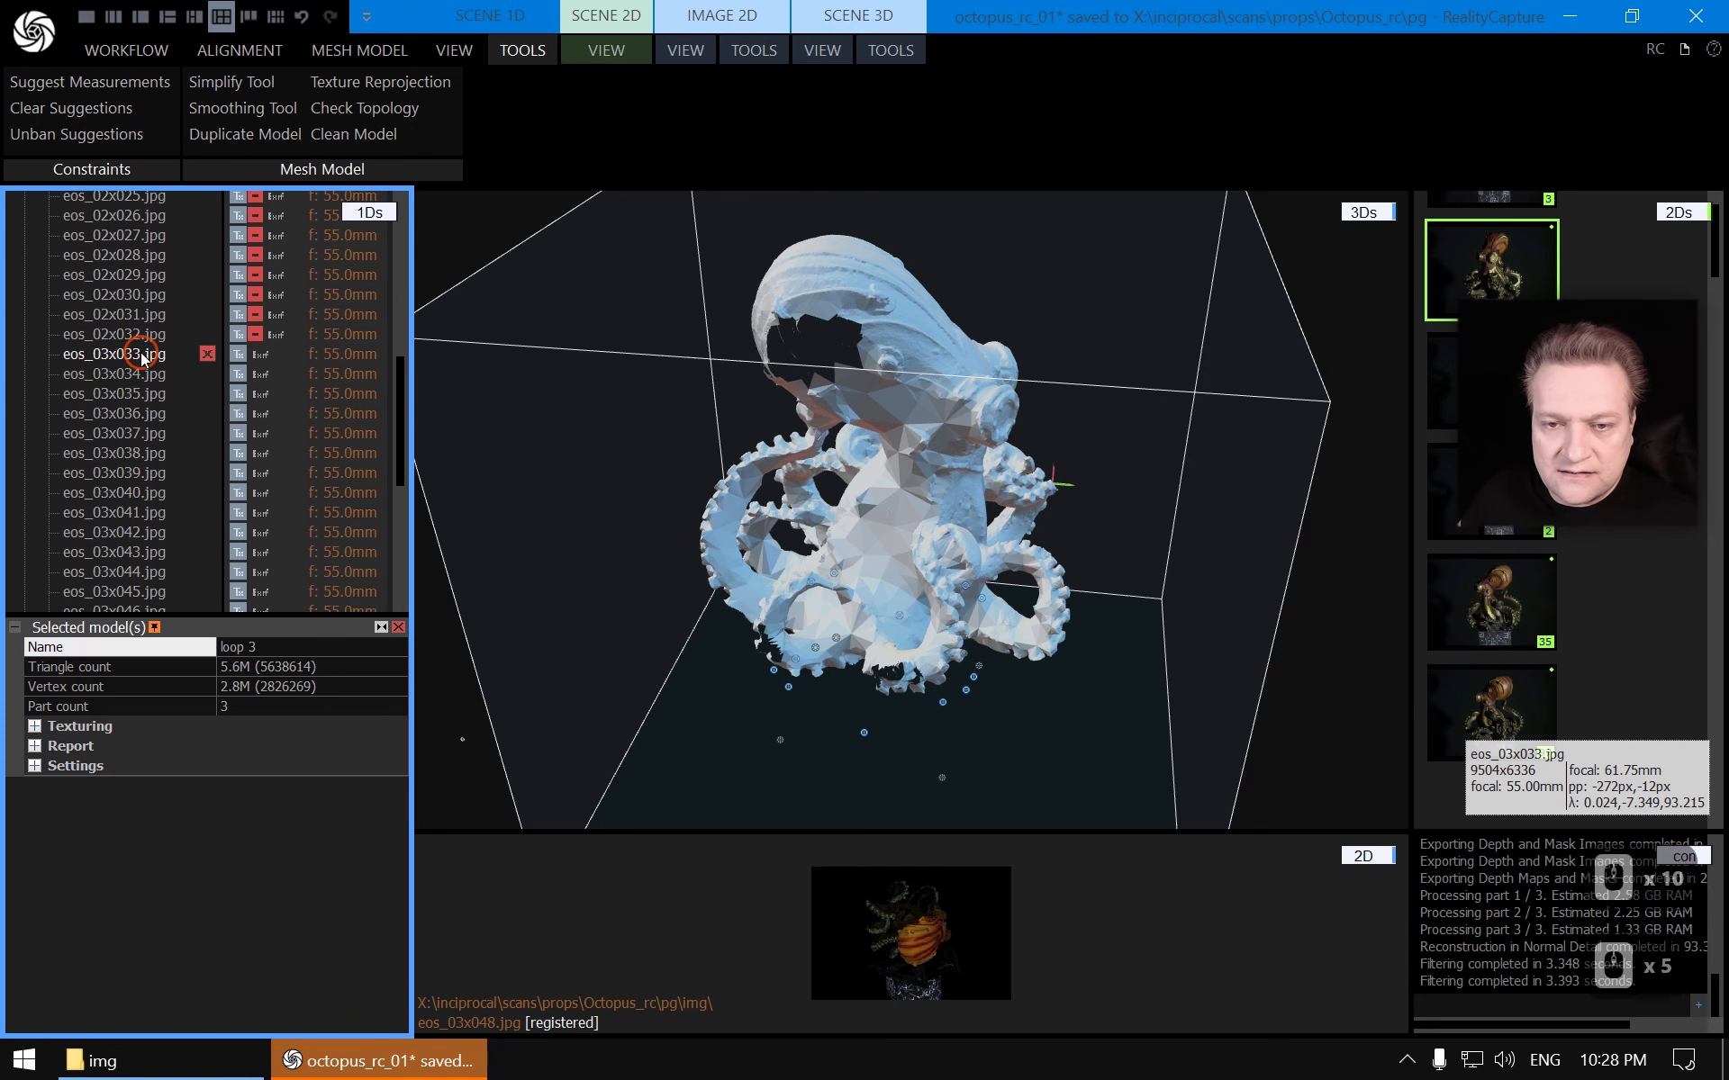
{"action": "scroll", "coordinate": [158, 414], "scroll_direction": "down", "scroll_amount": 2}
{"action": "left_click", "coordinate": [140, 435], "text": "shift"}
{"action": "scroll", "coordinate": [171, 358], "scroll_direction": "up", "scroll_amount": 1}
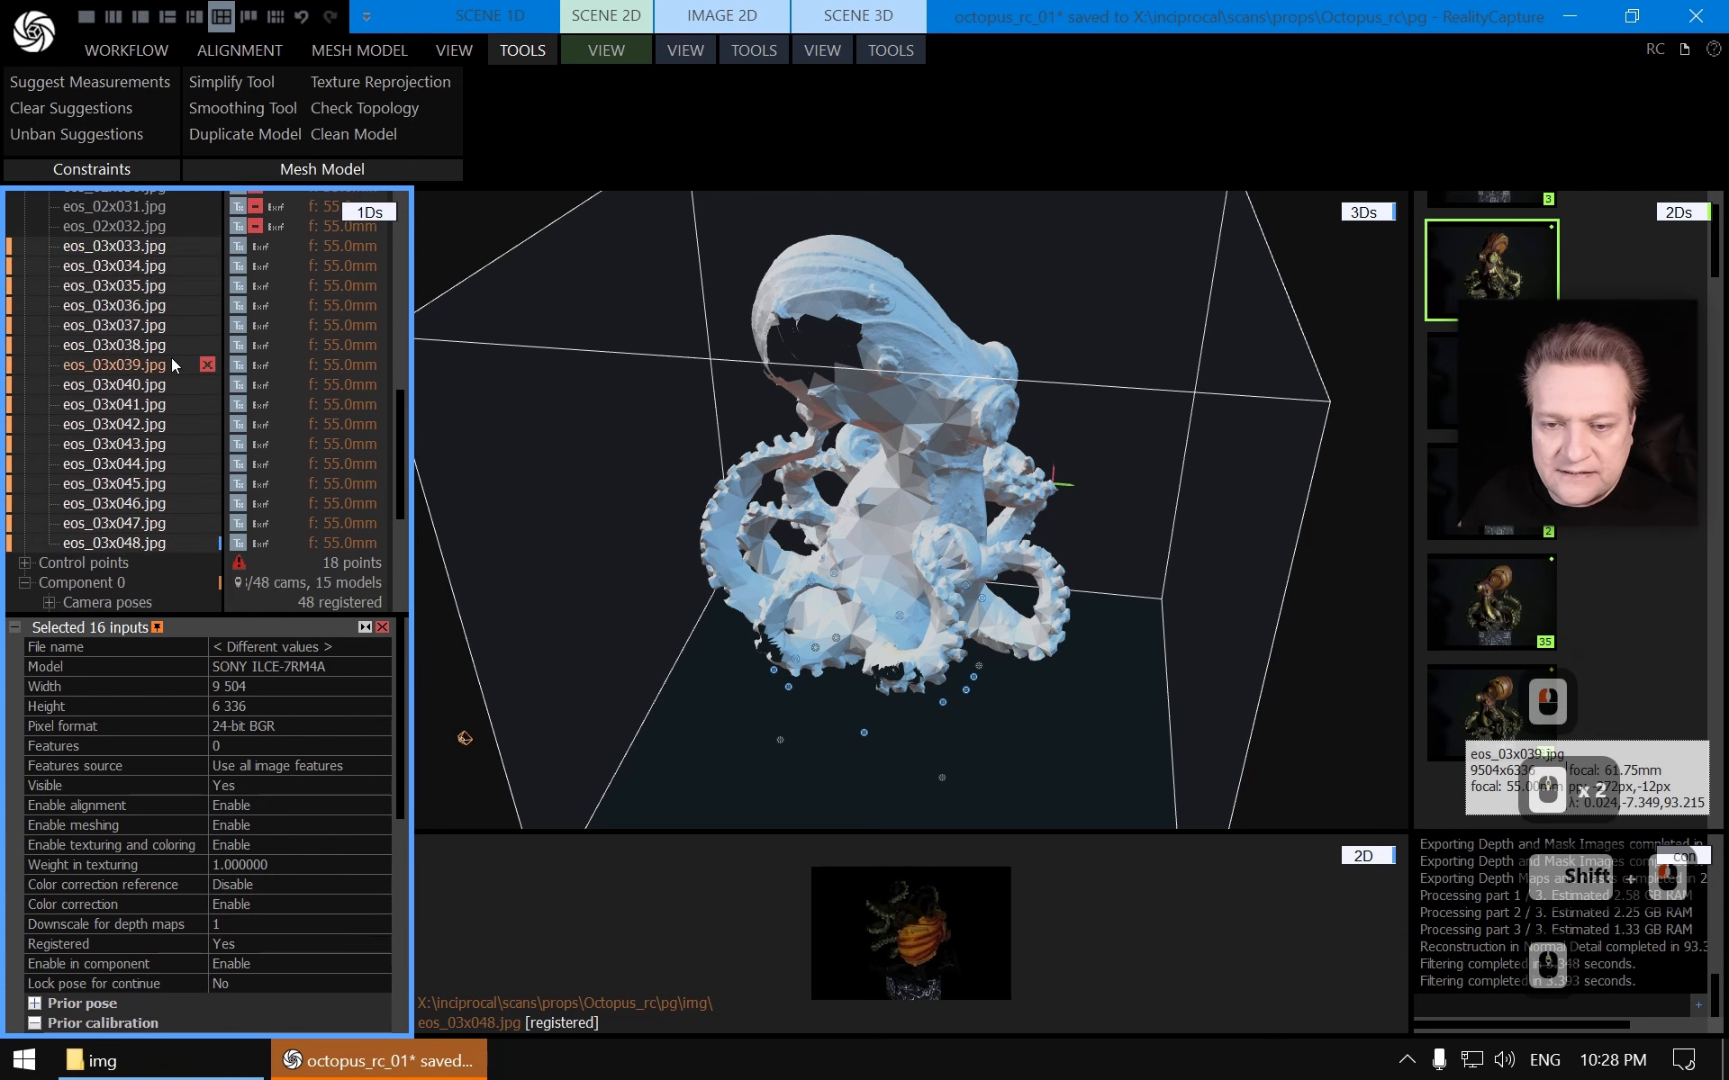
{"action": "left_click", "coordinate": [890, 50]}
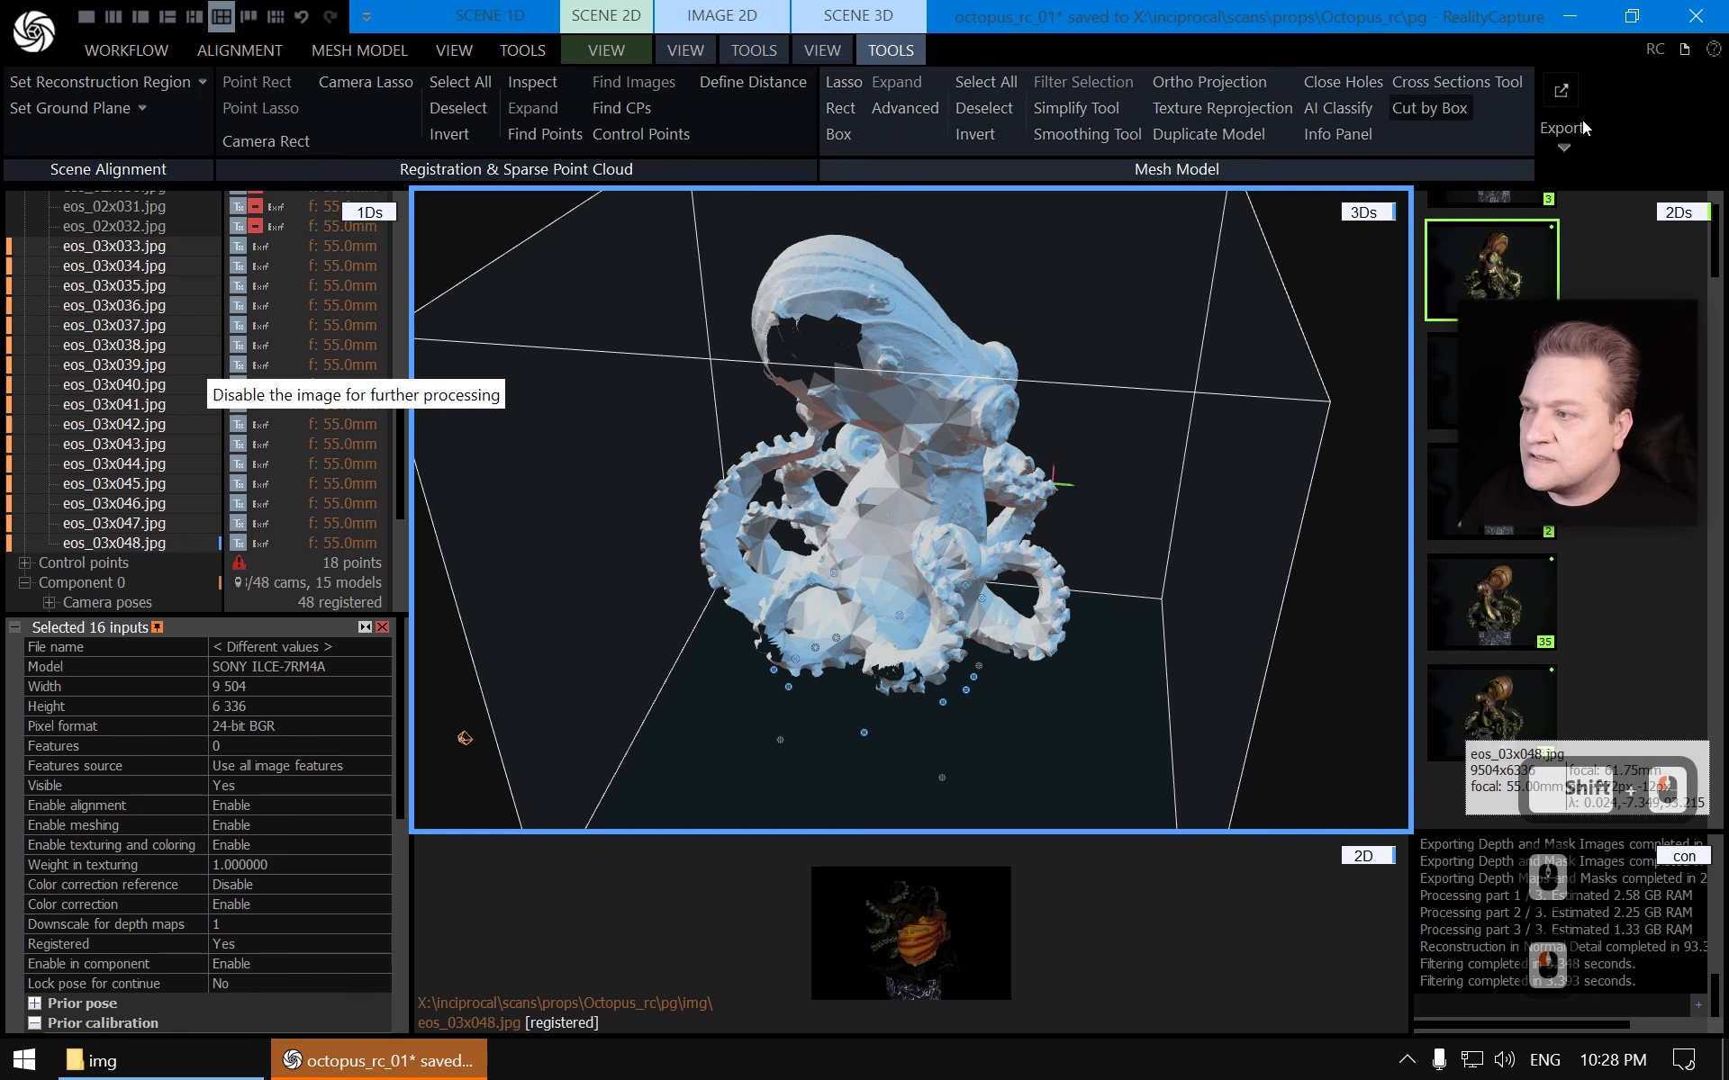
{"action": "left_click", "coordinate": [1564, 144]}
{"action": "left_click", "coordinate": [1661, 199]}
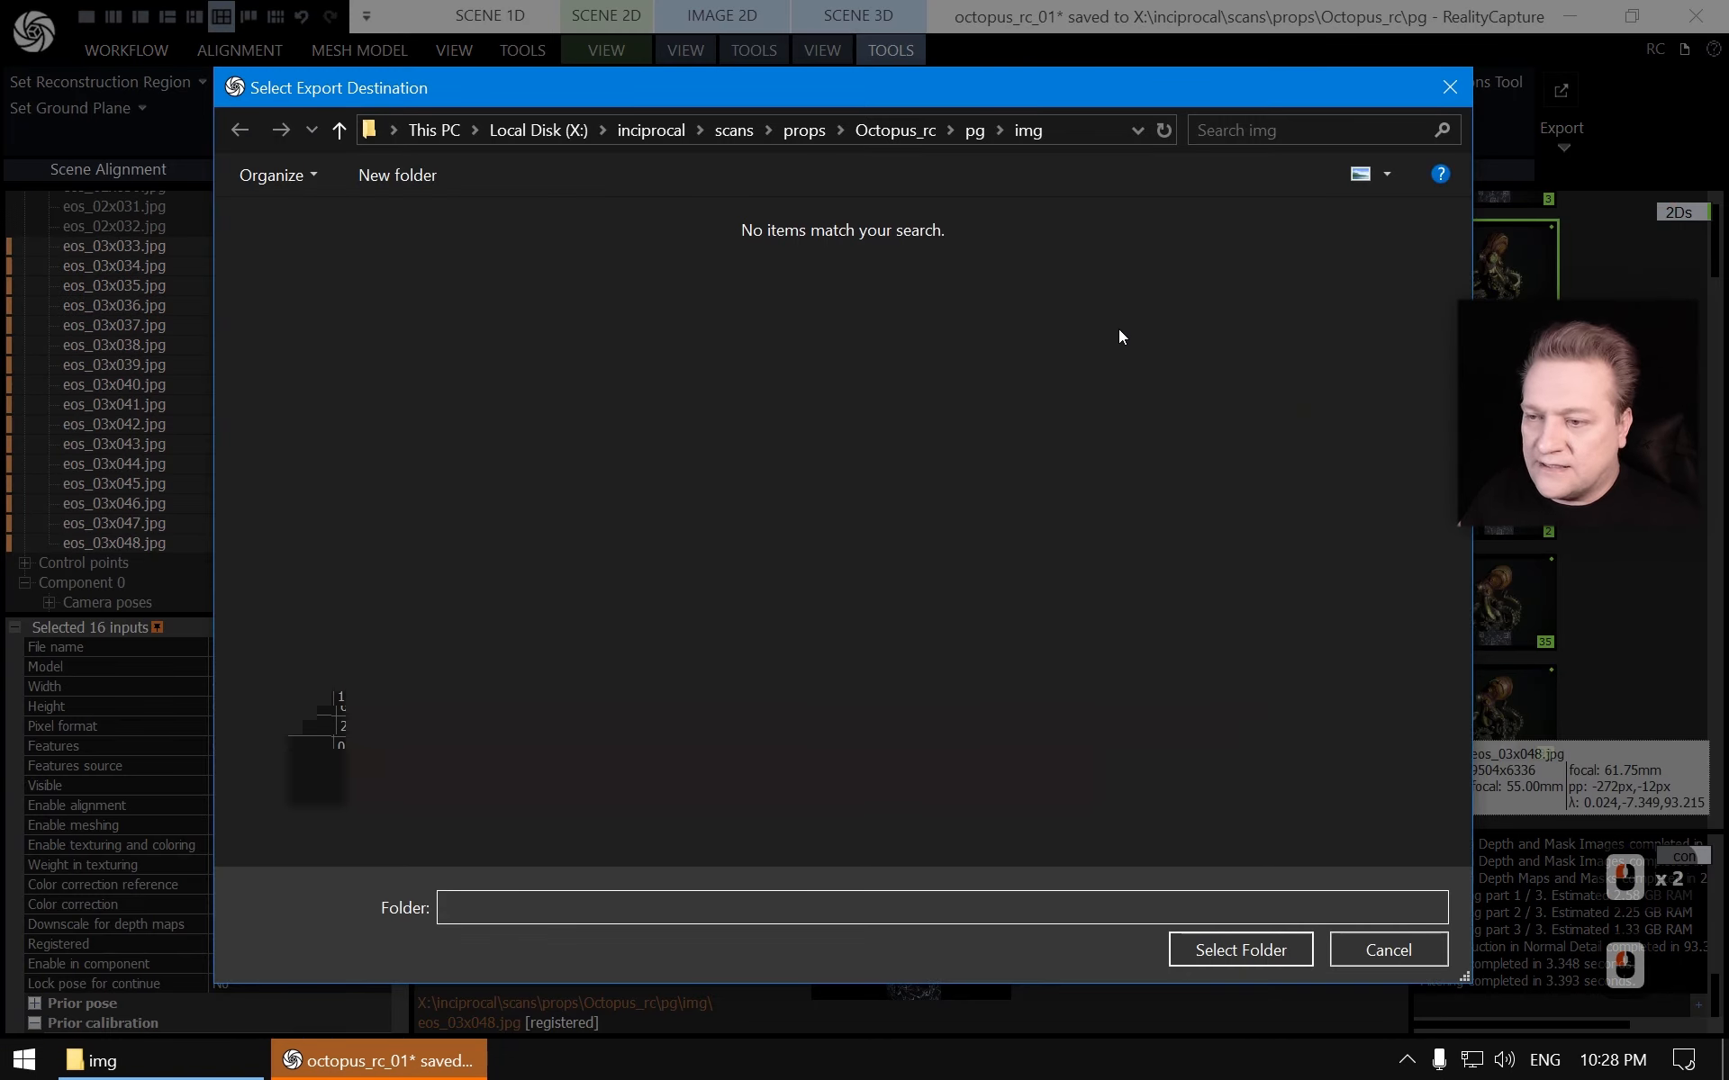
{"action": "left_click", "coordinate": [1241, 950]}
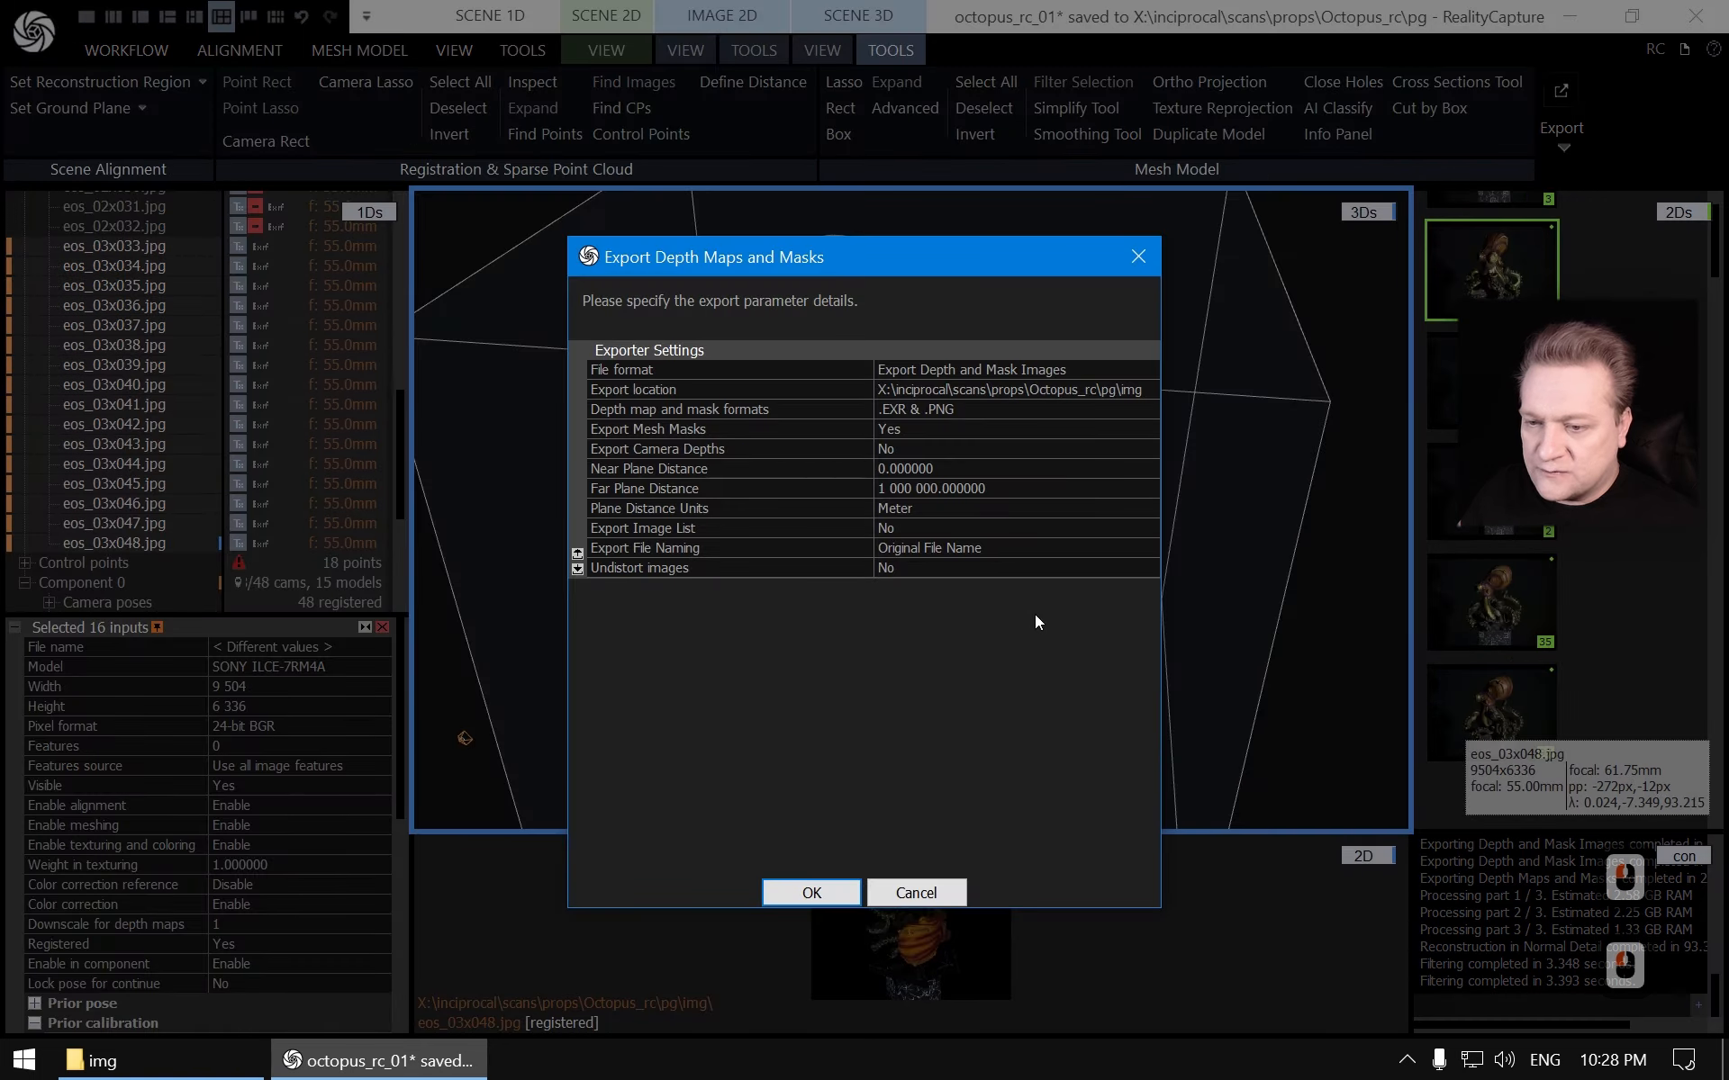
{"action": "left_click", "coordinate": [811, 893]}
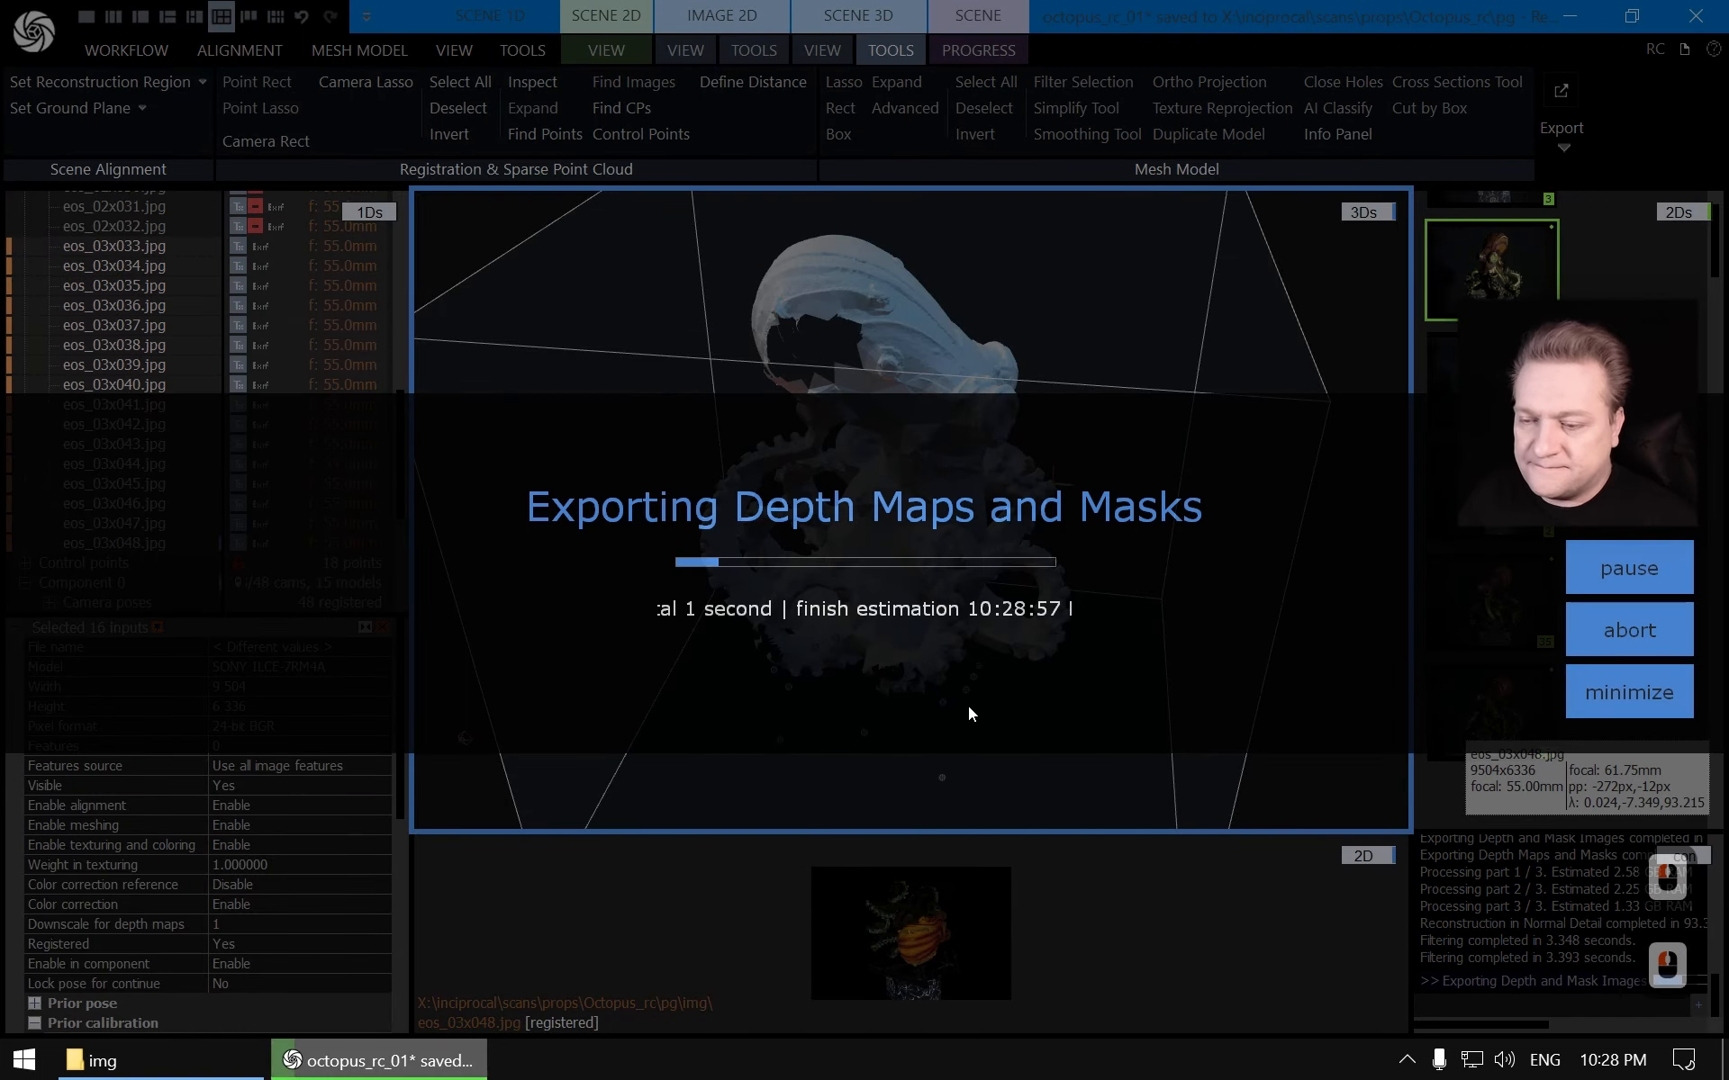
Switch to the img folder and review the exported masks alongside the source images
{"action": "key", "text": "alt+Tab"}
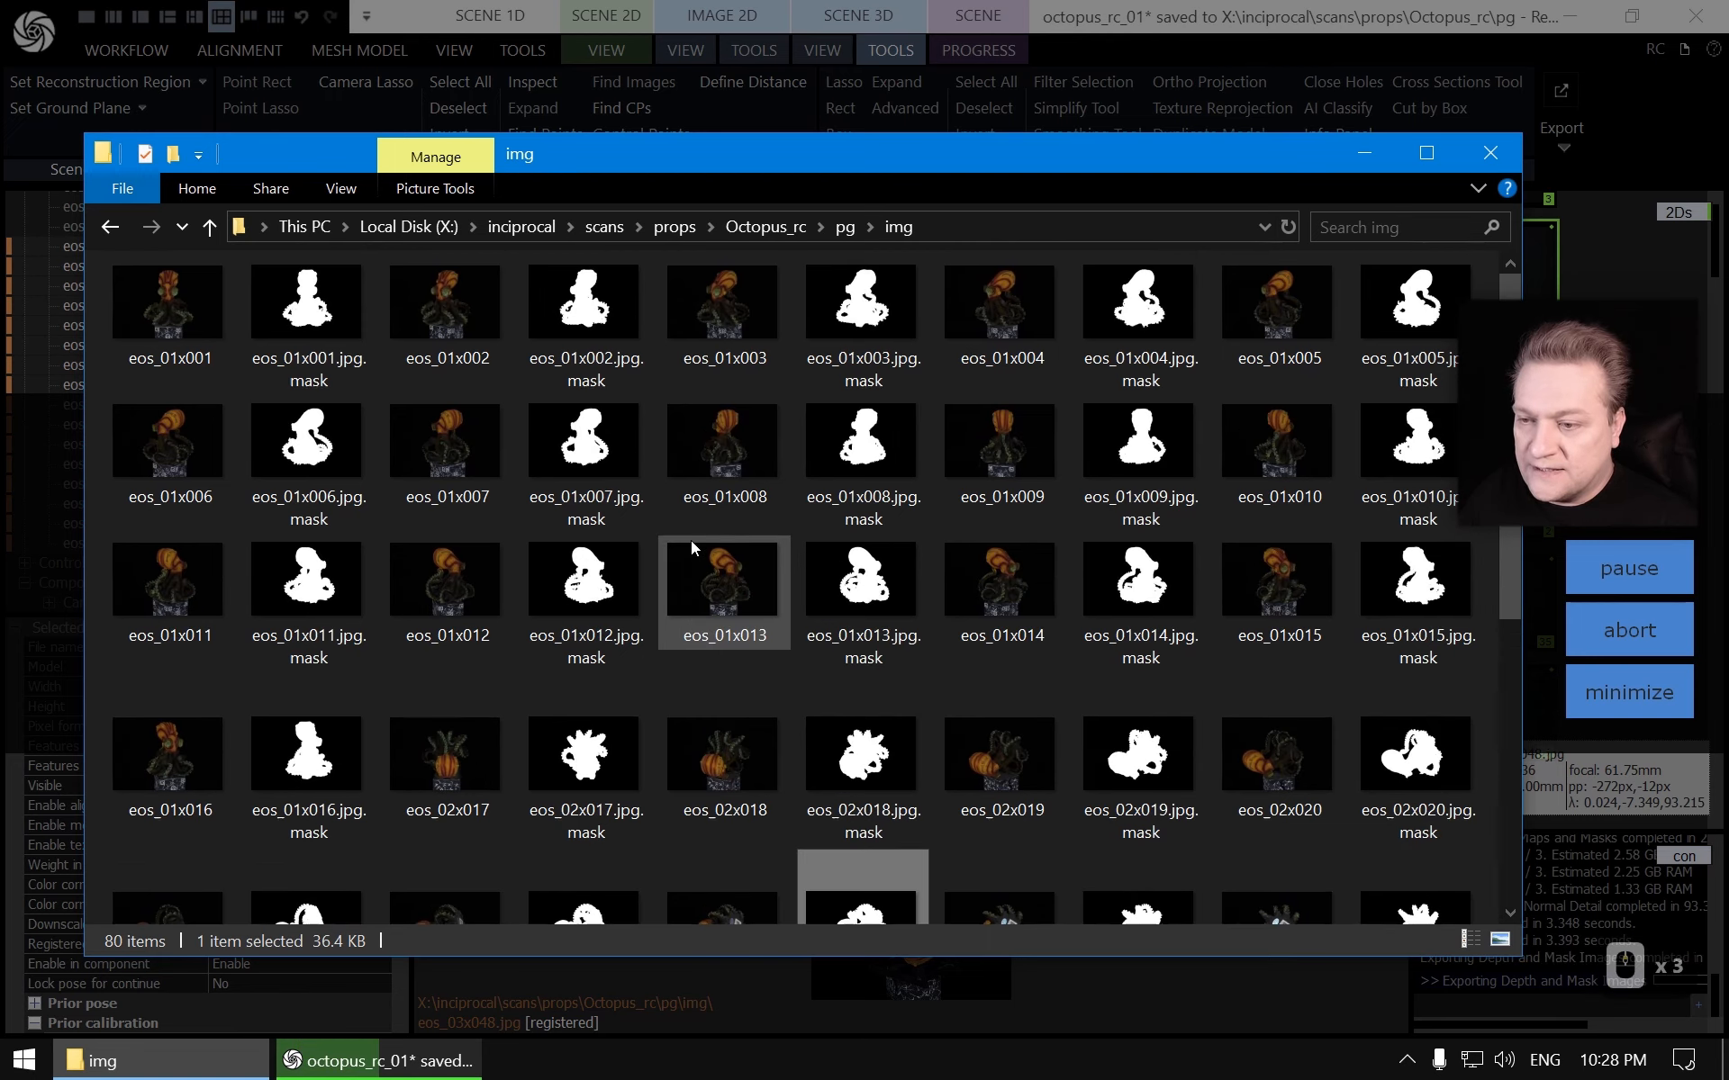
{"action": "scroll", "coordinate": [690, 541], "scroll_direction": "down", "scroll_amount": 8}
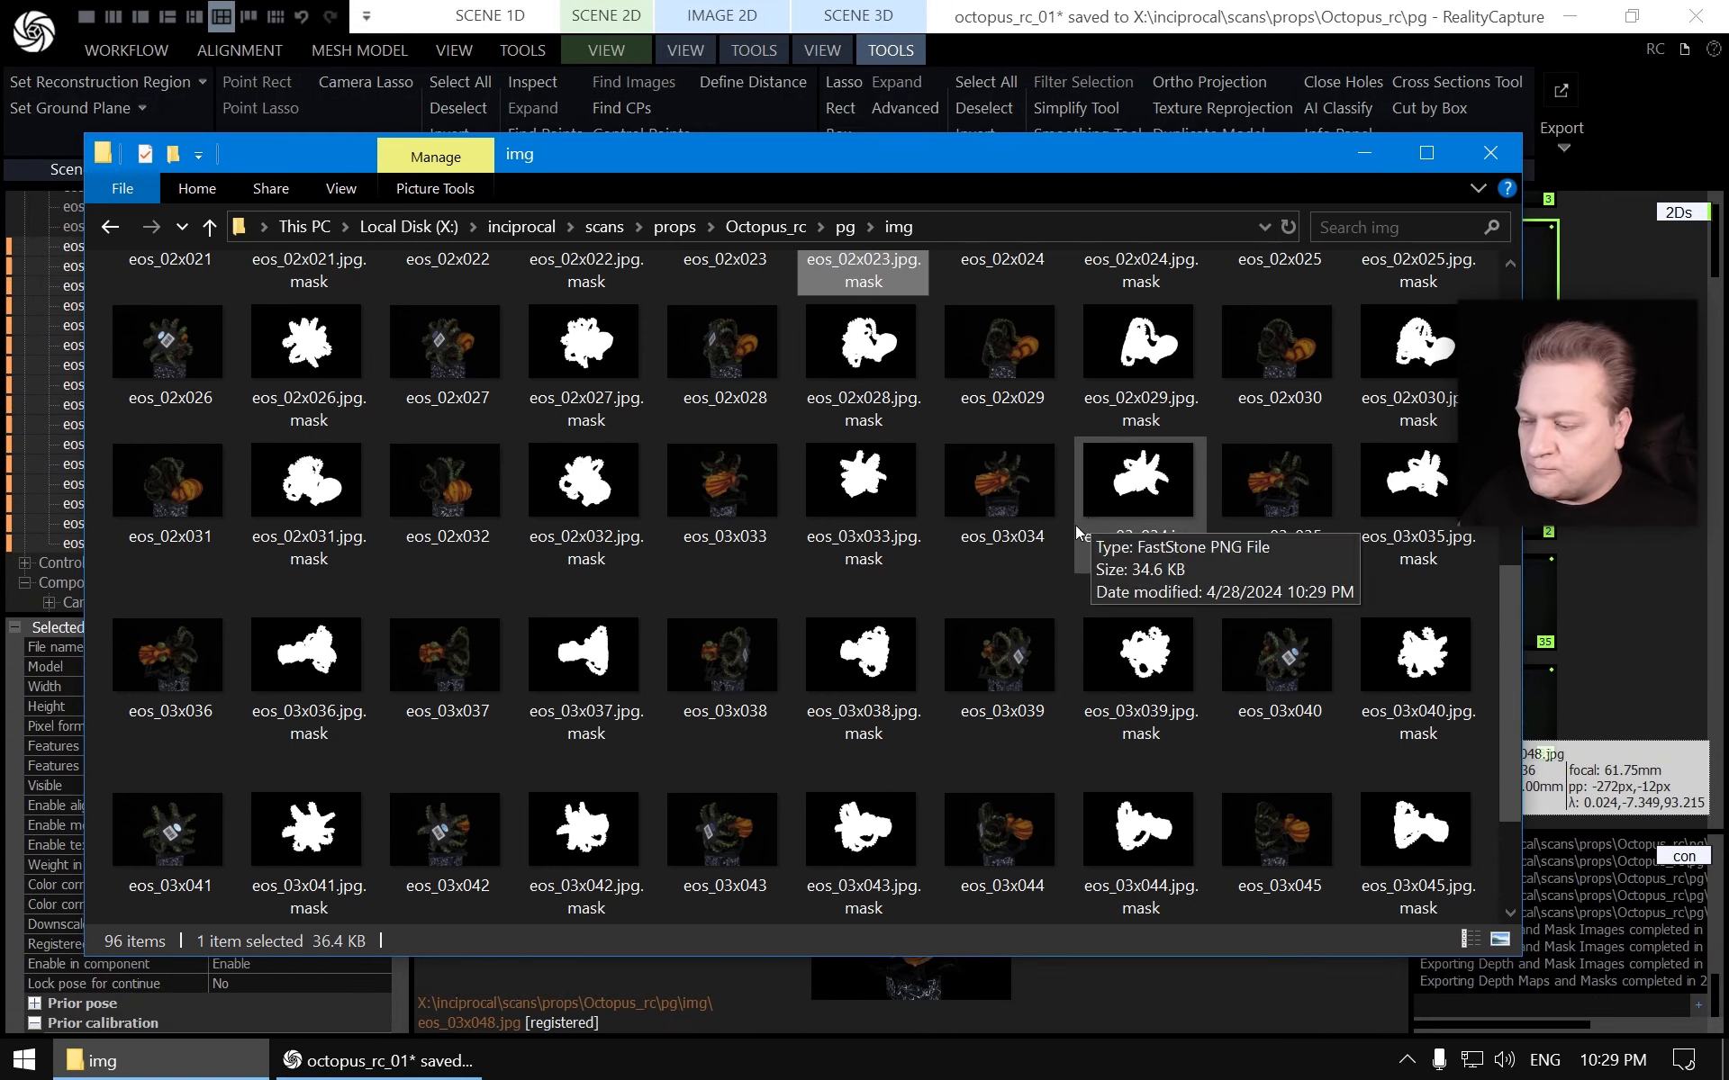
{"action": "scroll", "coordinate": [1097, 520], "scroll_direction": "down", "scroll_amount": 1}
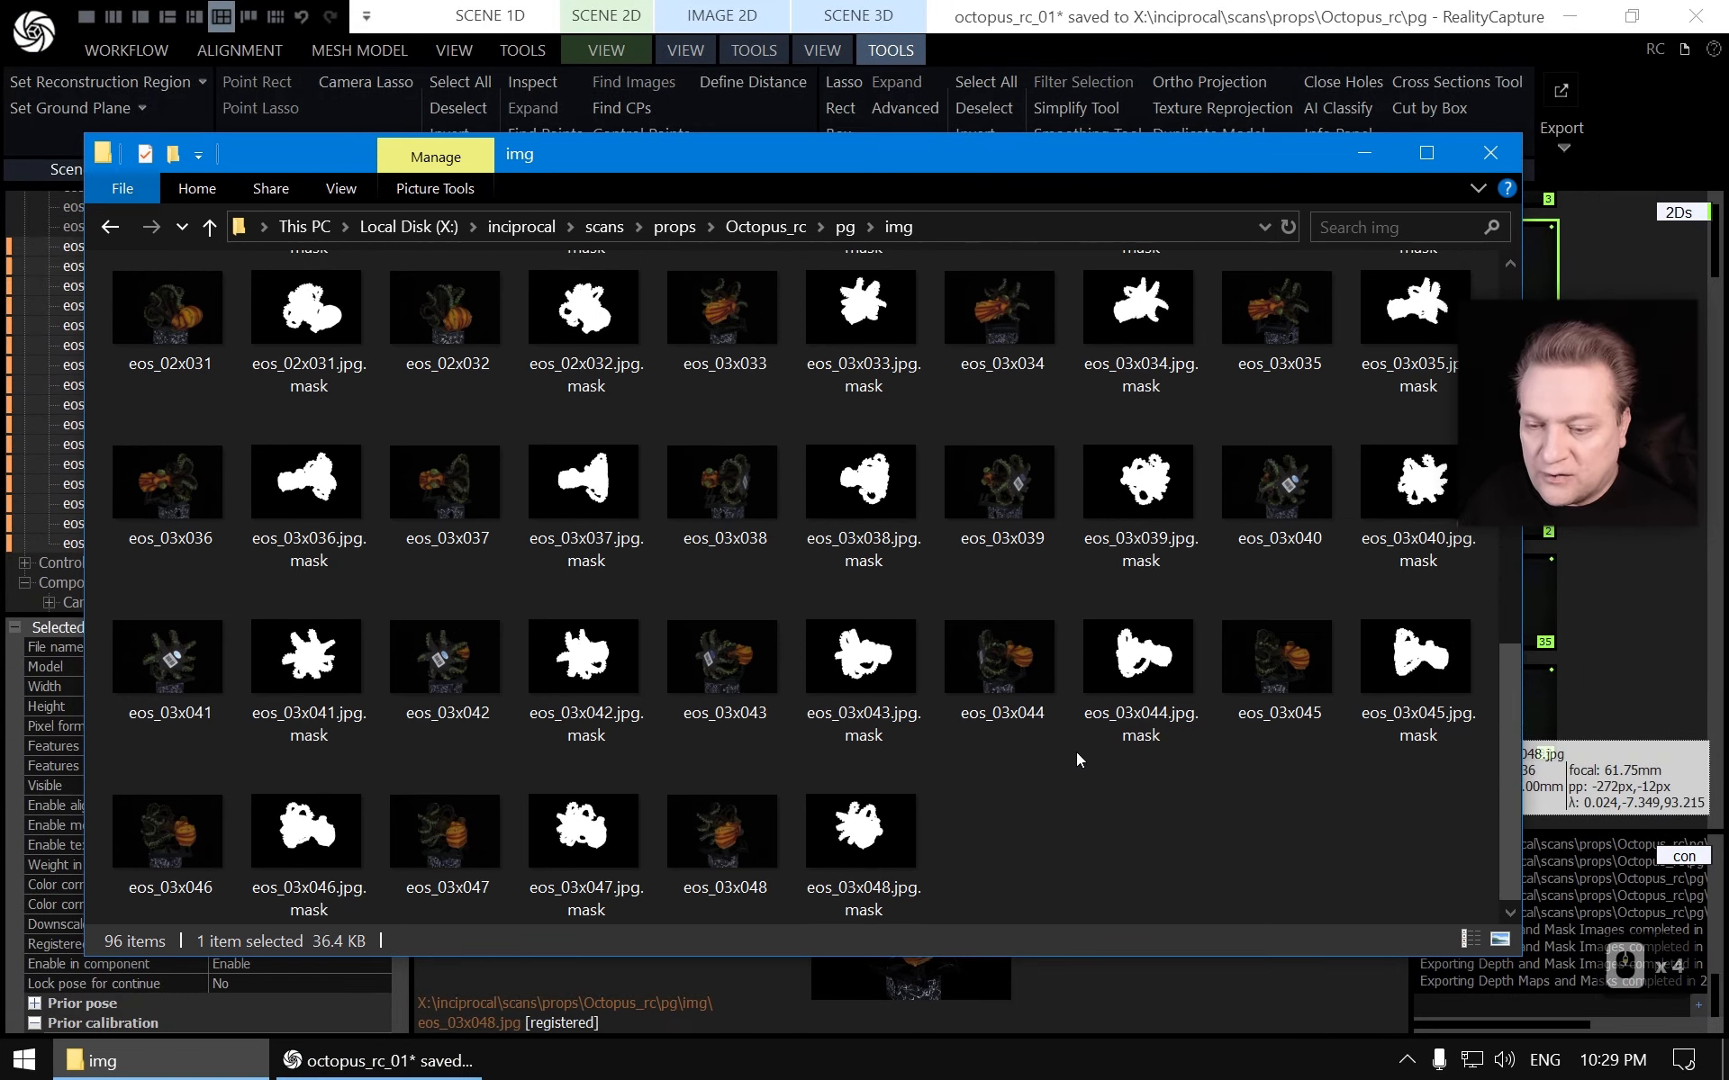
{"action": "scroll", "coordinate": [1075, 754], "scroll_direction": "up", "scroll_amount": 6}
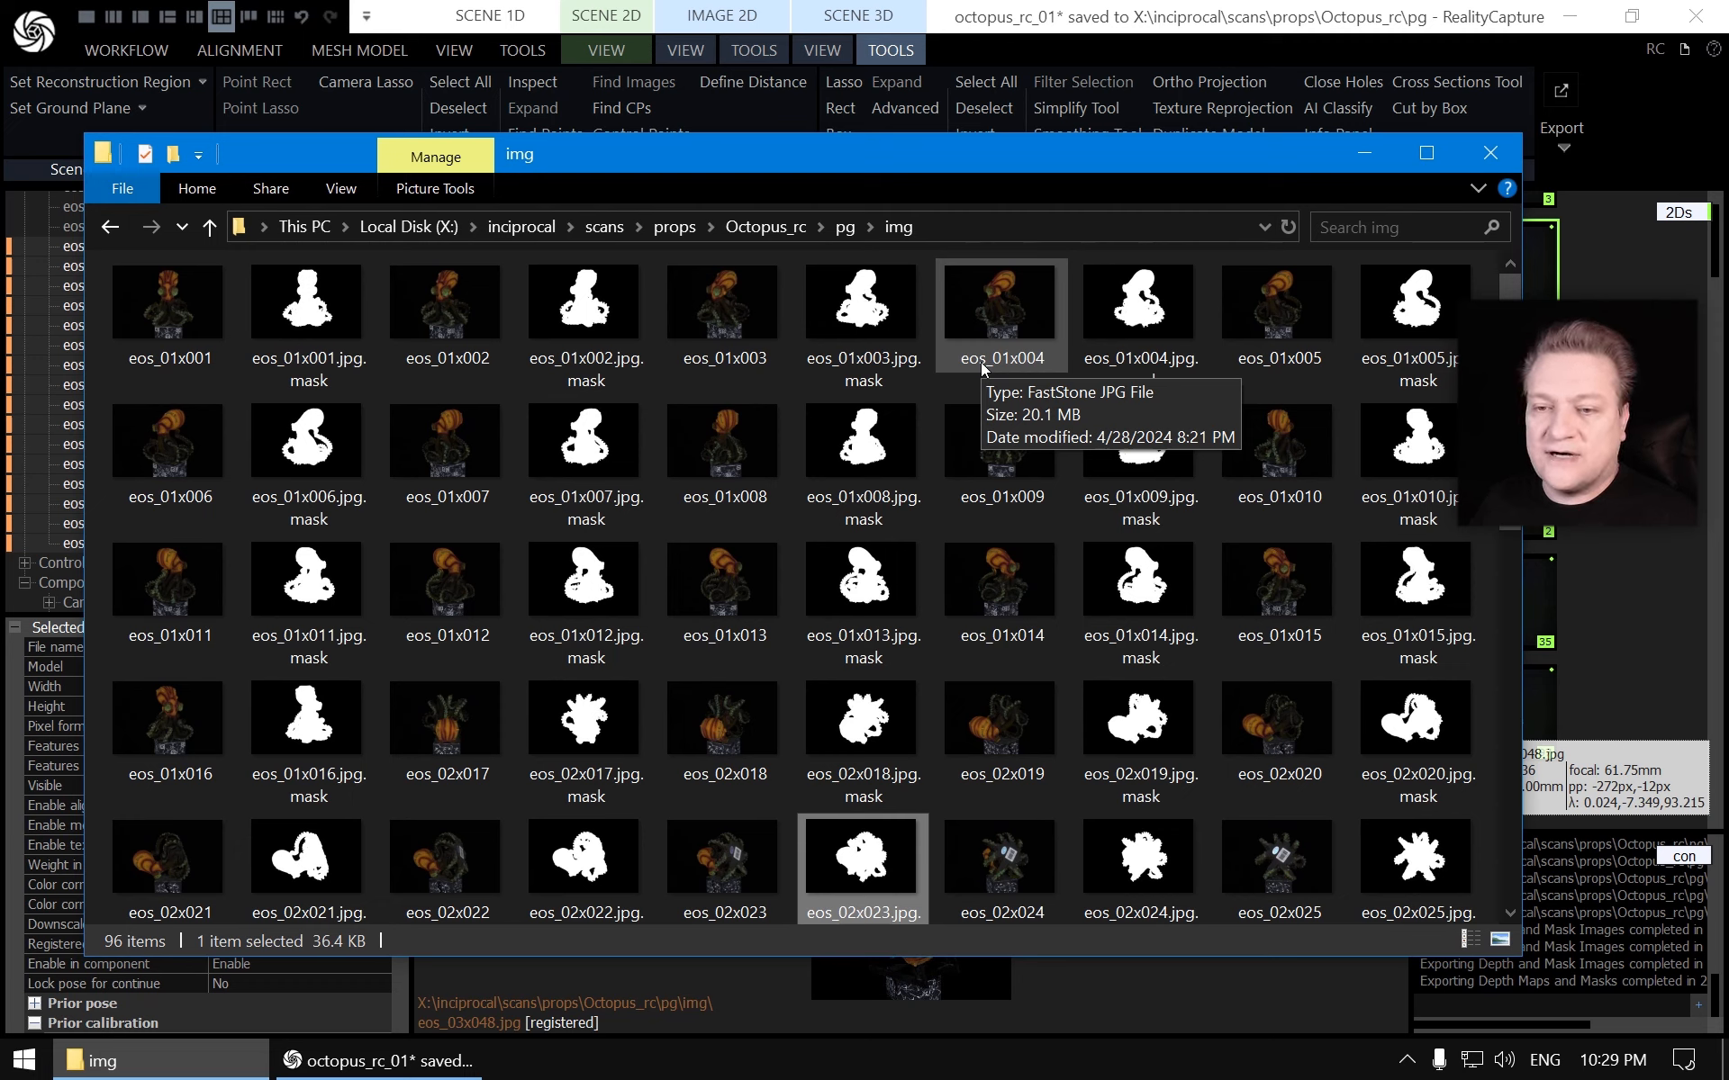
{"action": "double_click", "coordinate": [720, 310]}
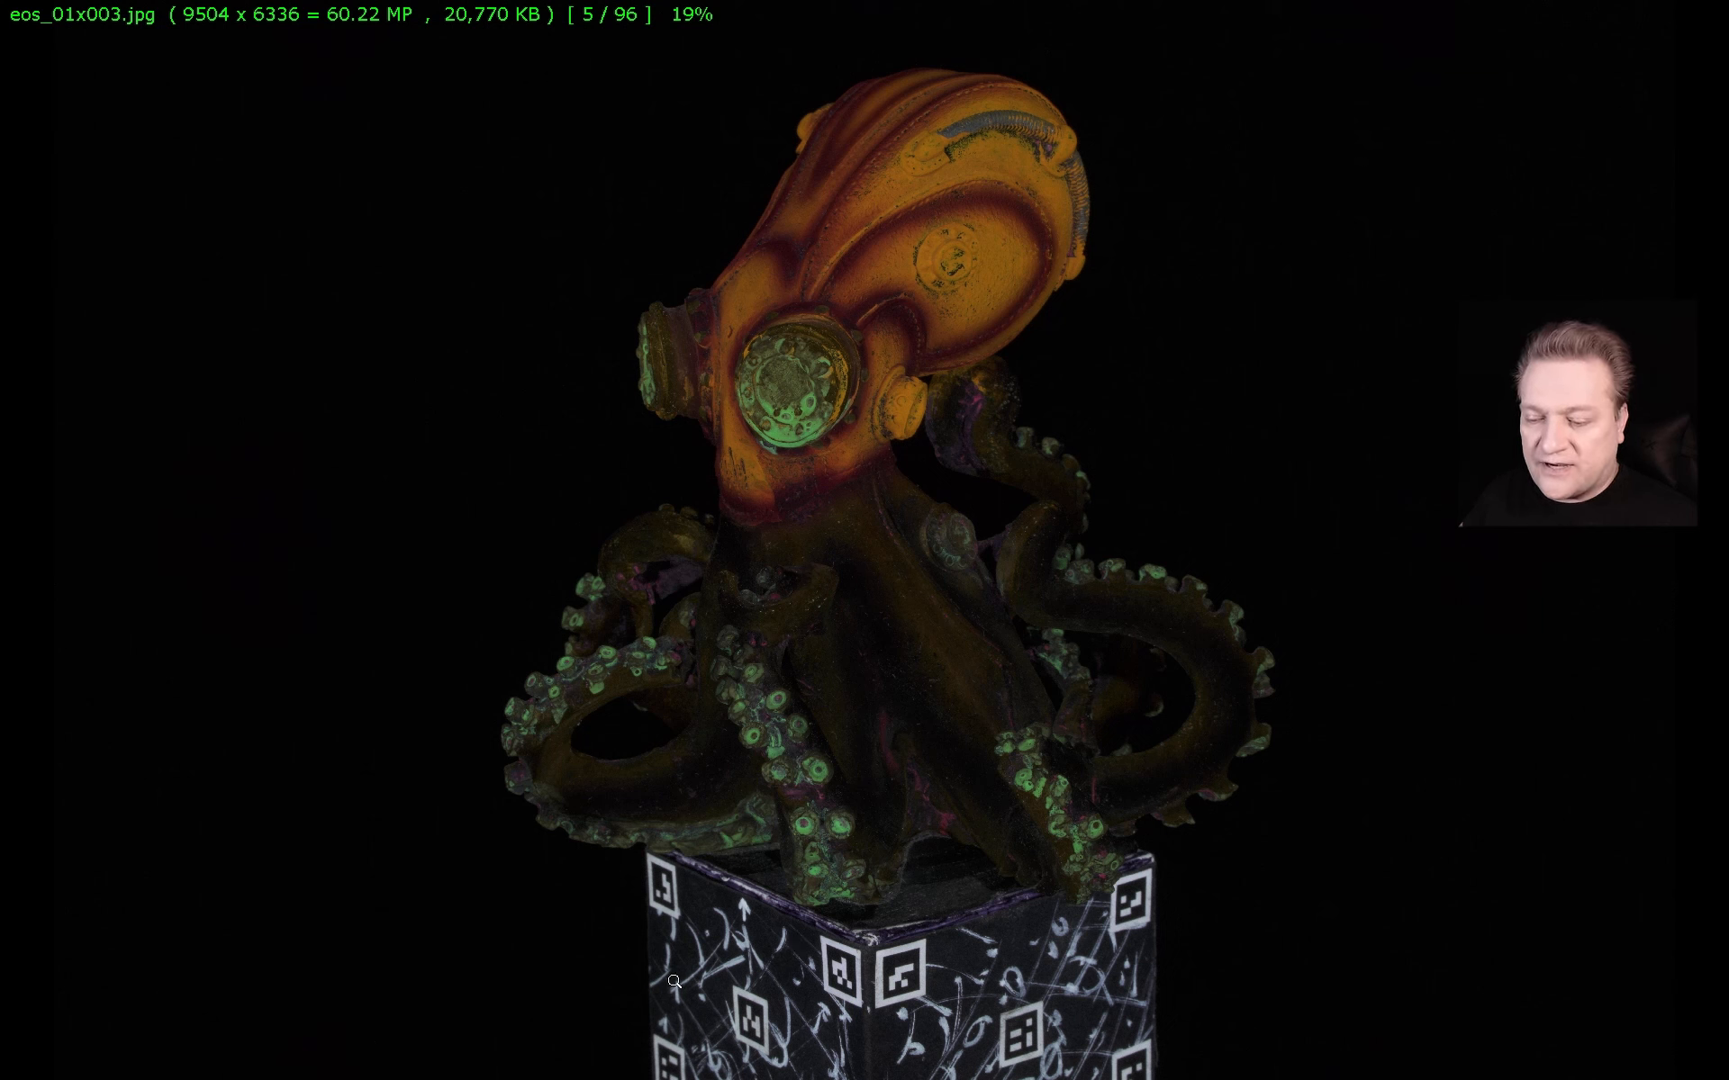
{"action": "key", "text": "Escape"}
{"action": "double_click", "coordinate": [860, 718]}
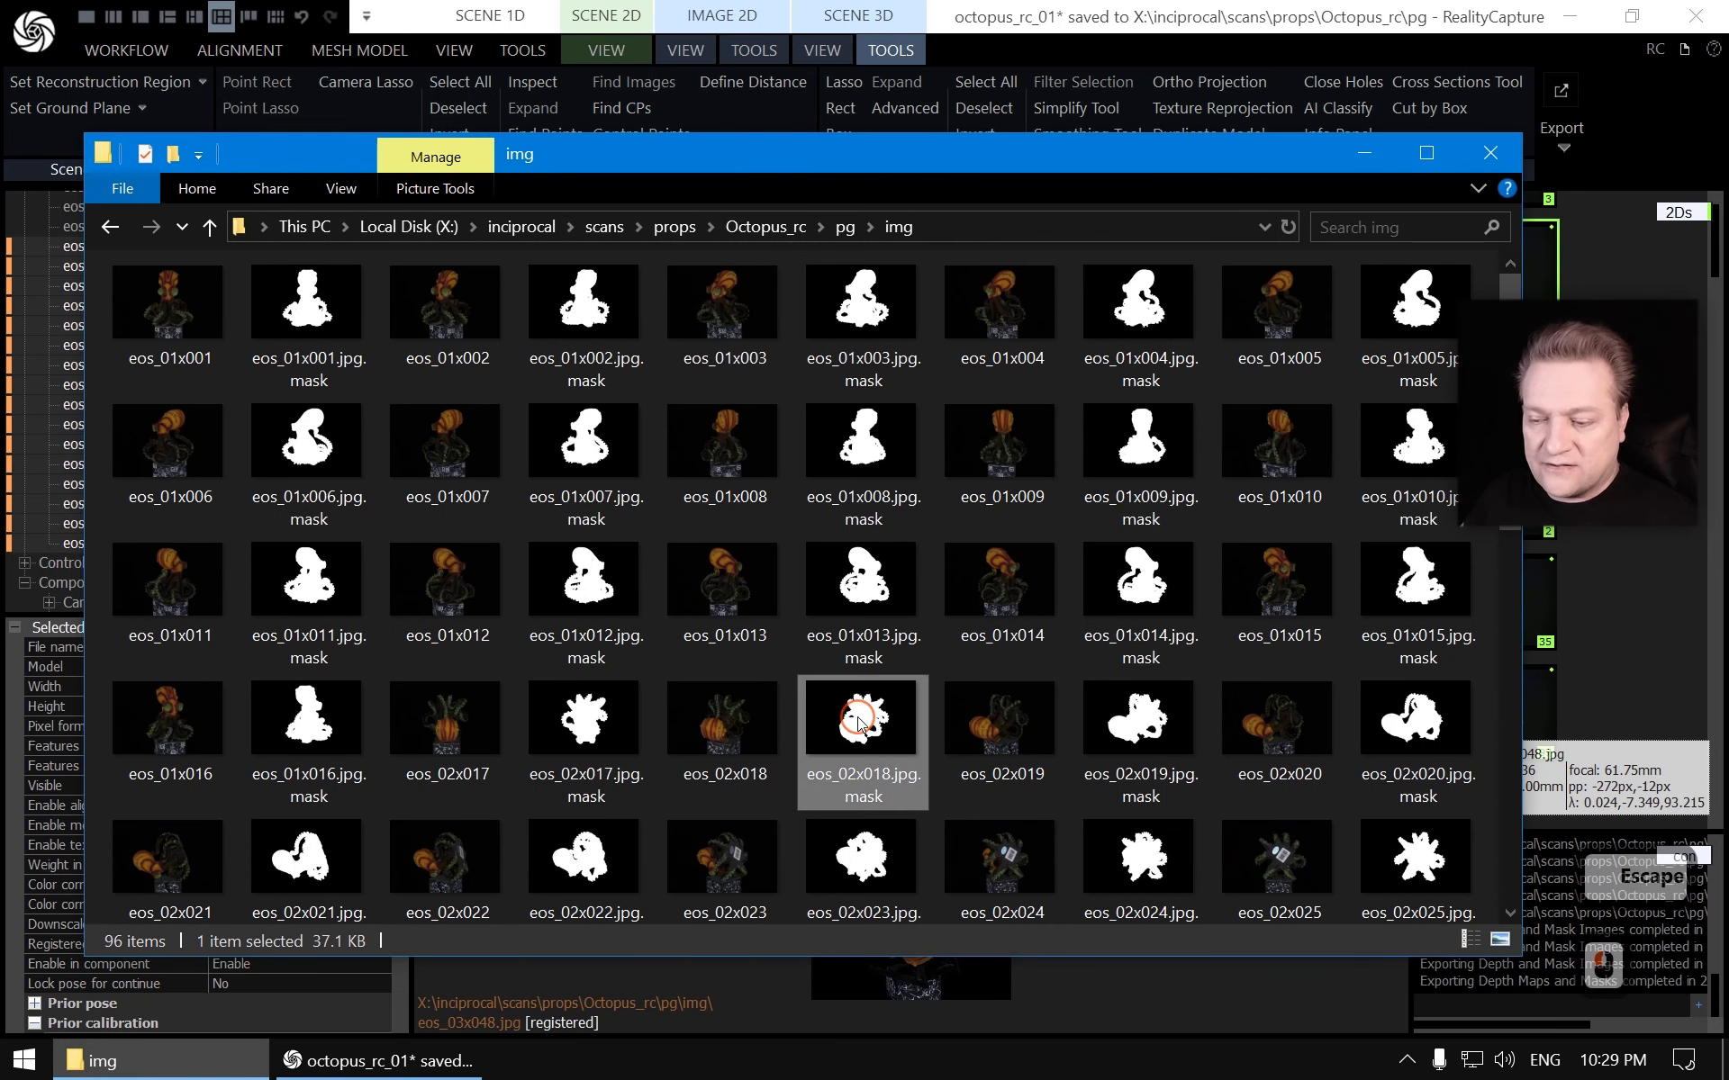
{"action": "scroll", "coordinate": [1009, 889], "scroll_direction": "down", "scroll_amount": 1}
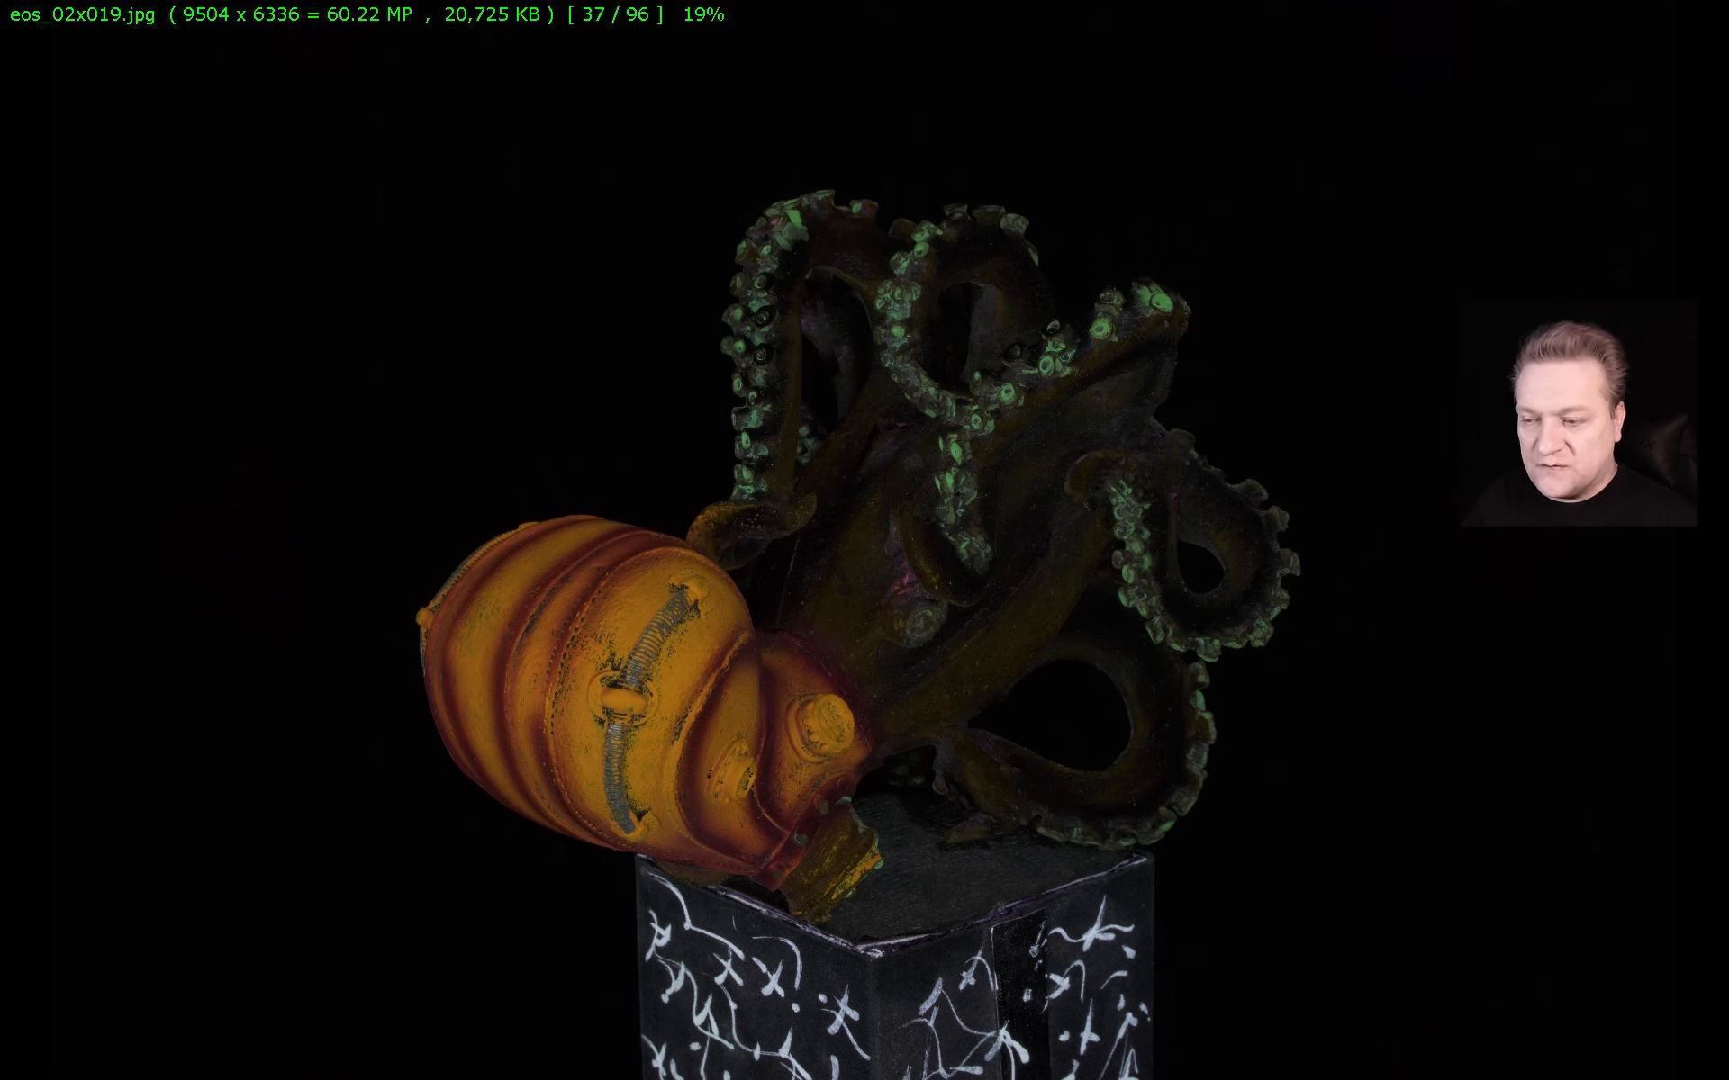
Review the third group's exported masks and source images in the img folder, opening eos_03x043 in the viewer
{"action": "key", "text": "Escape"}
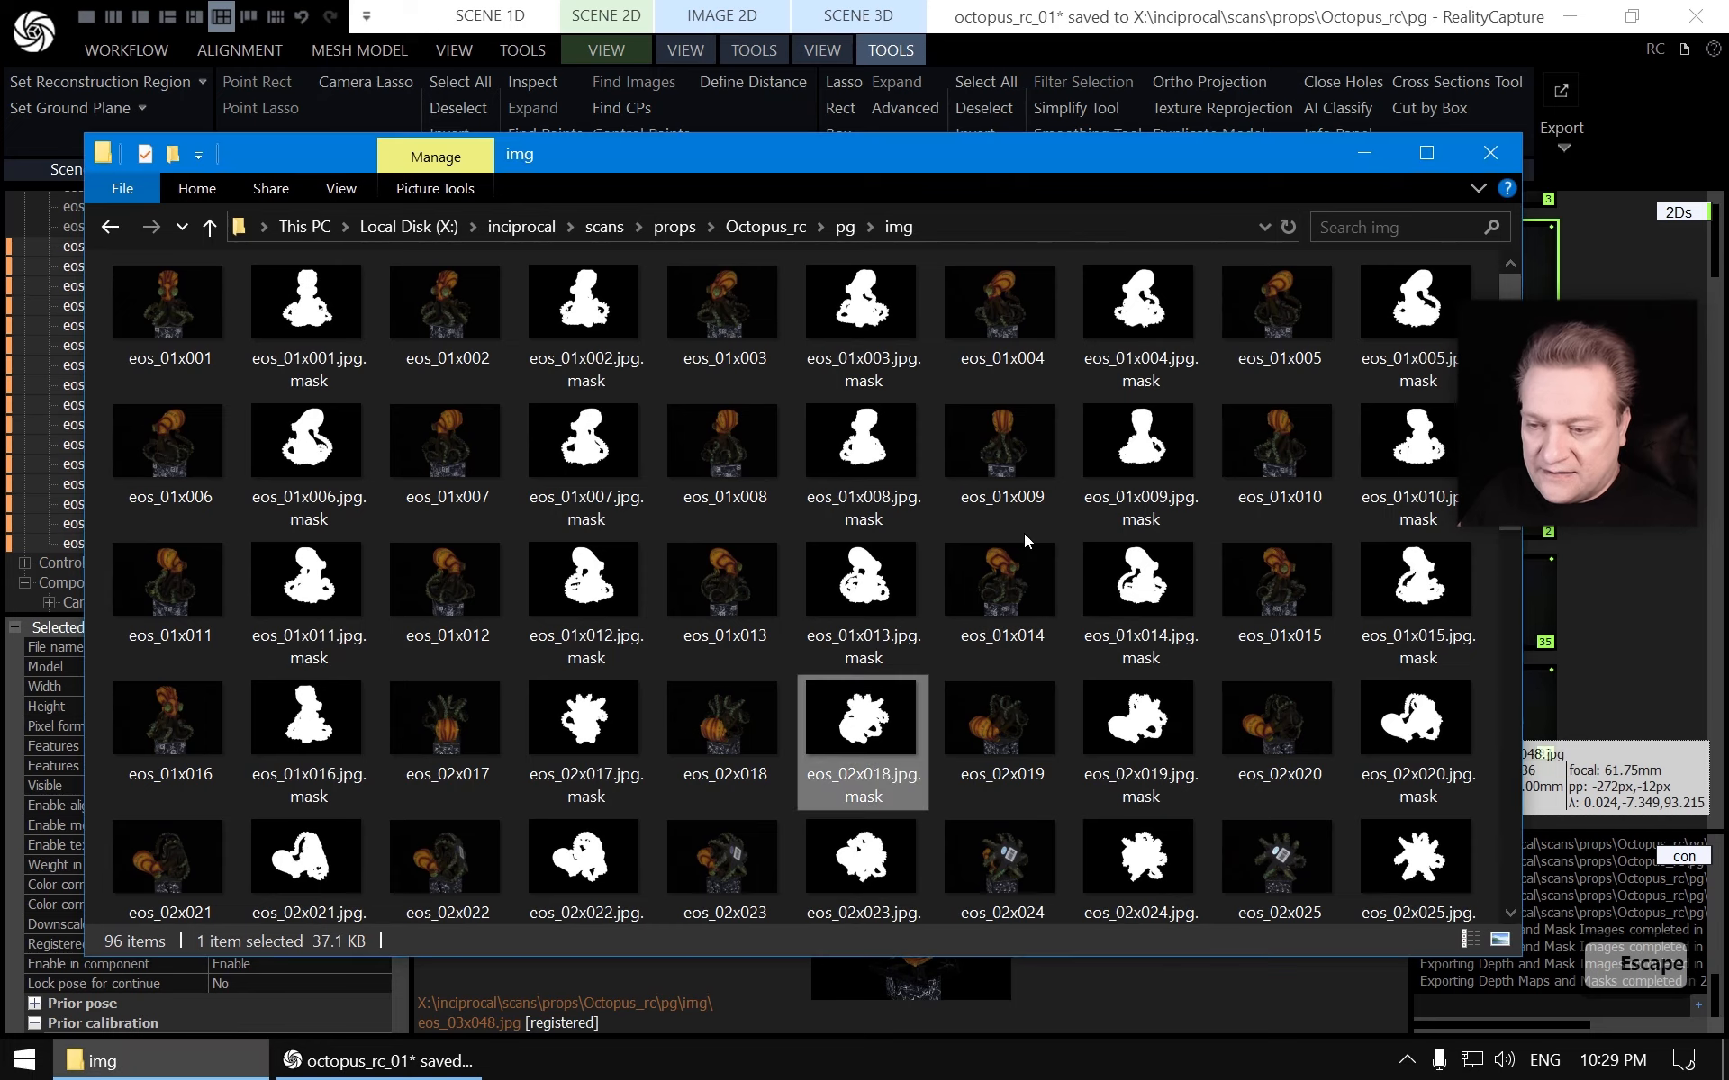
{"action": "scroll", "coordinate": [999, 540], "scroll_direction": "down", "scroll_amount": 3}
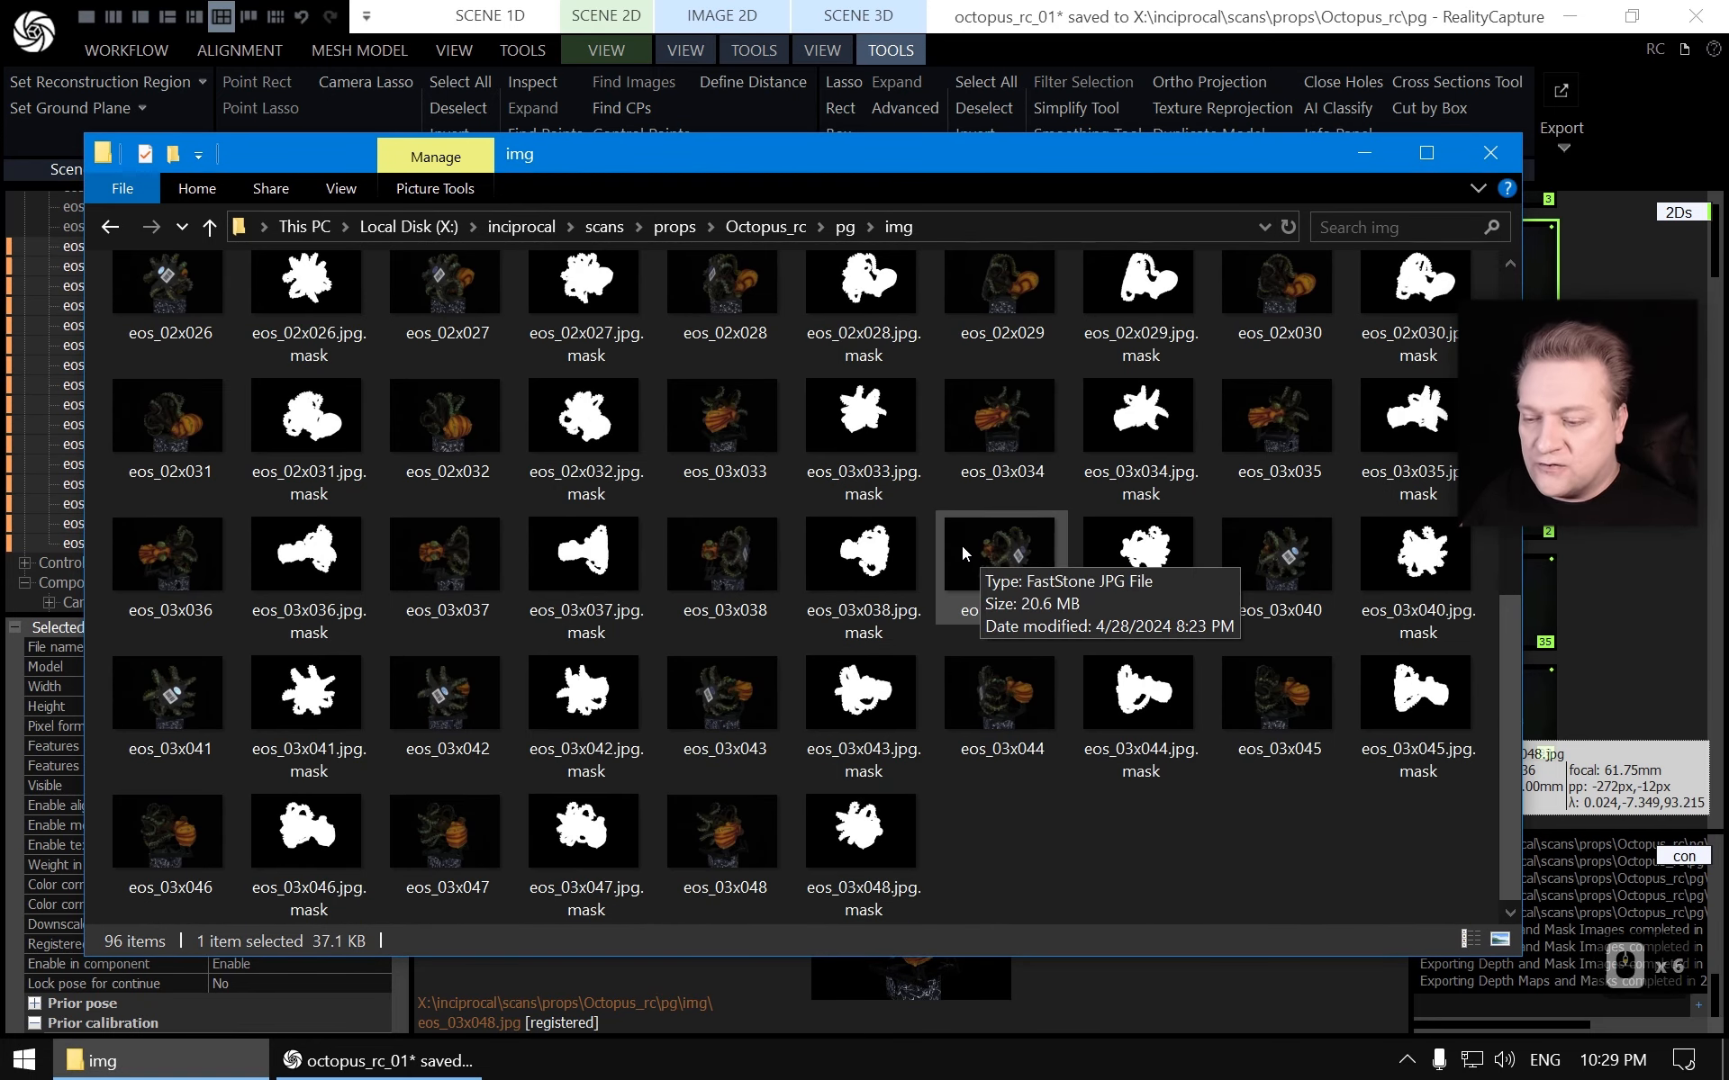
{"action": "double_click", "coordinate": [725, 699]}
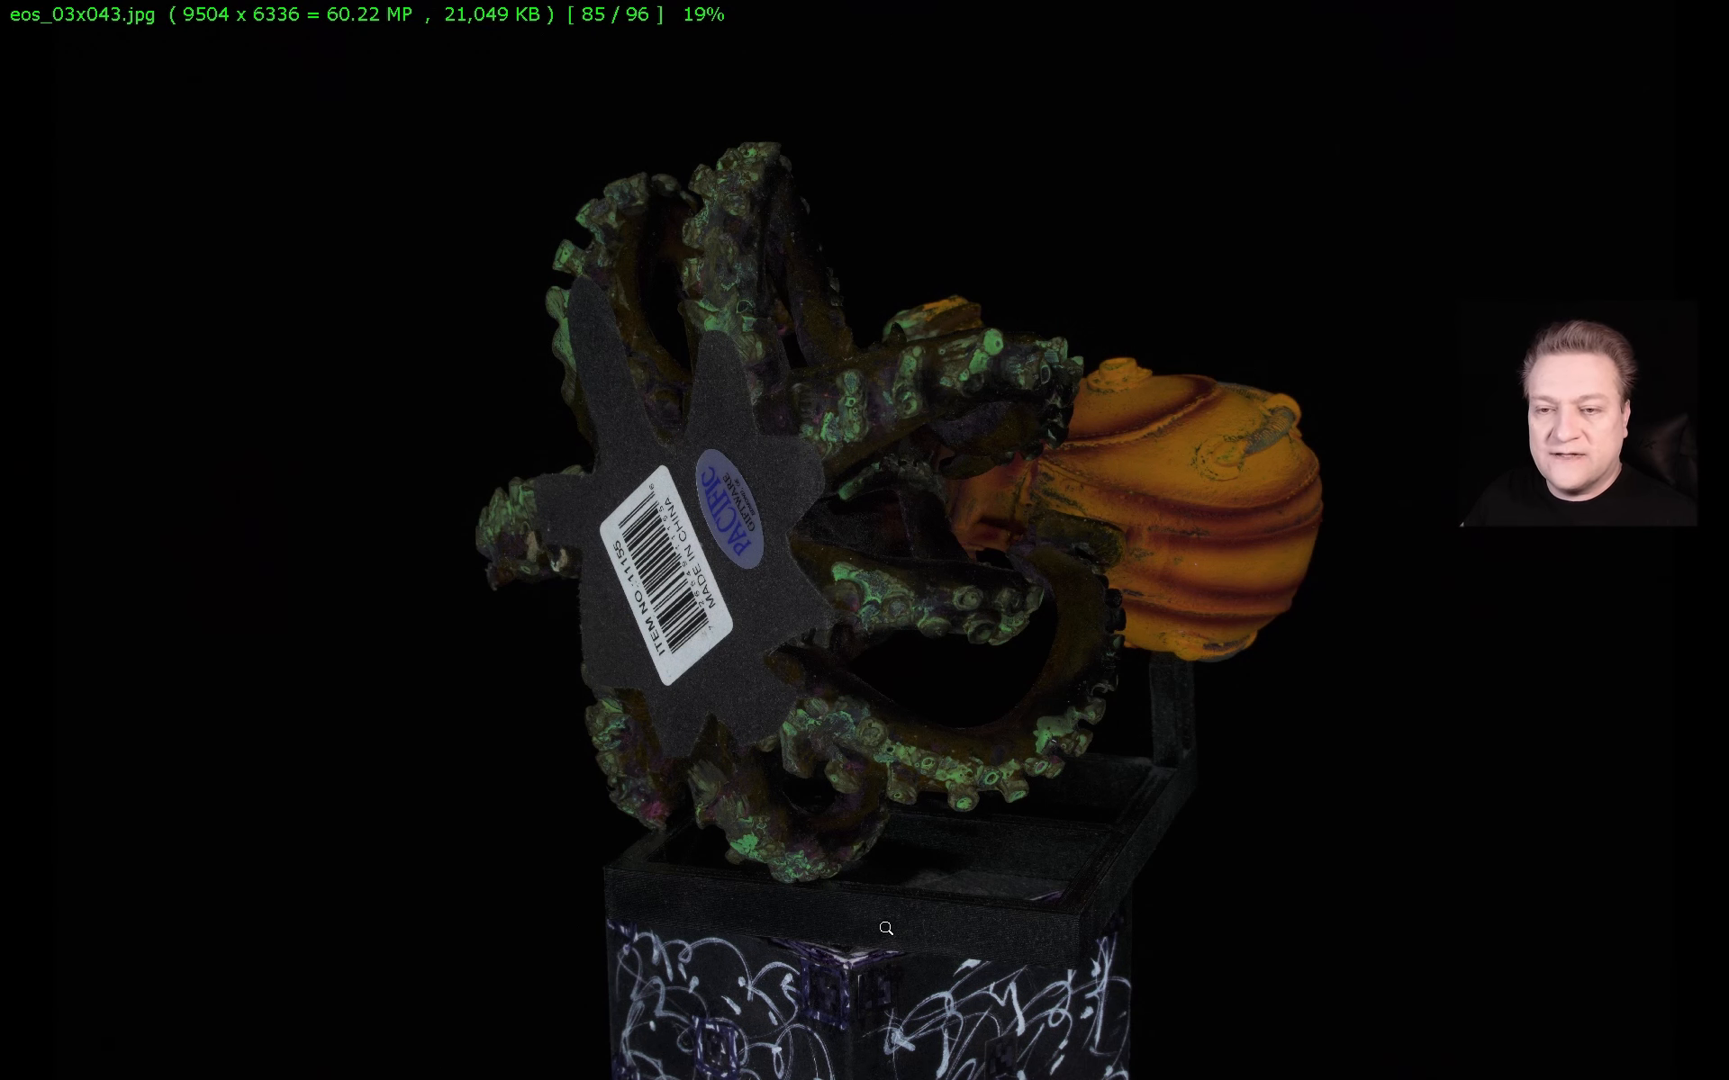
{"action": "key", "text": "Escape"}
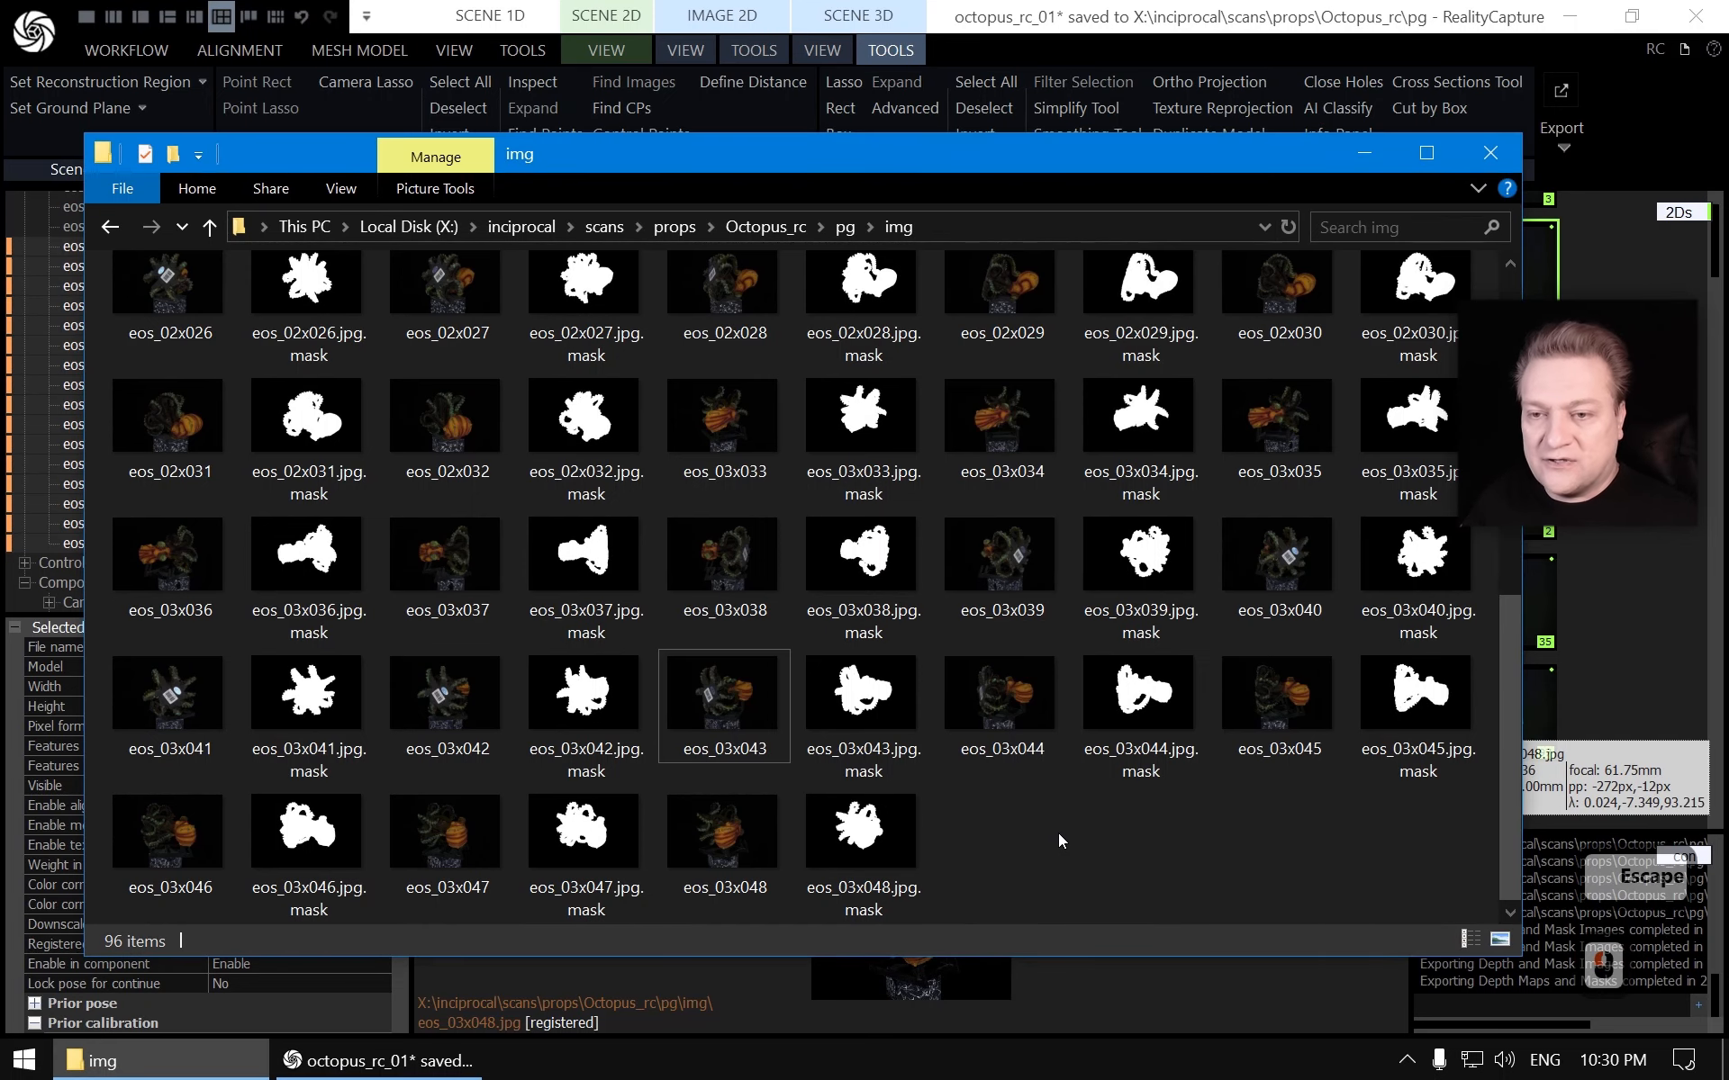
{"action": "key", "text": "alt+Tab"}
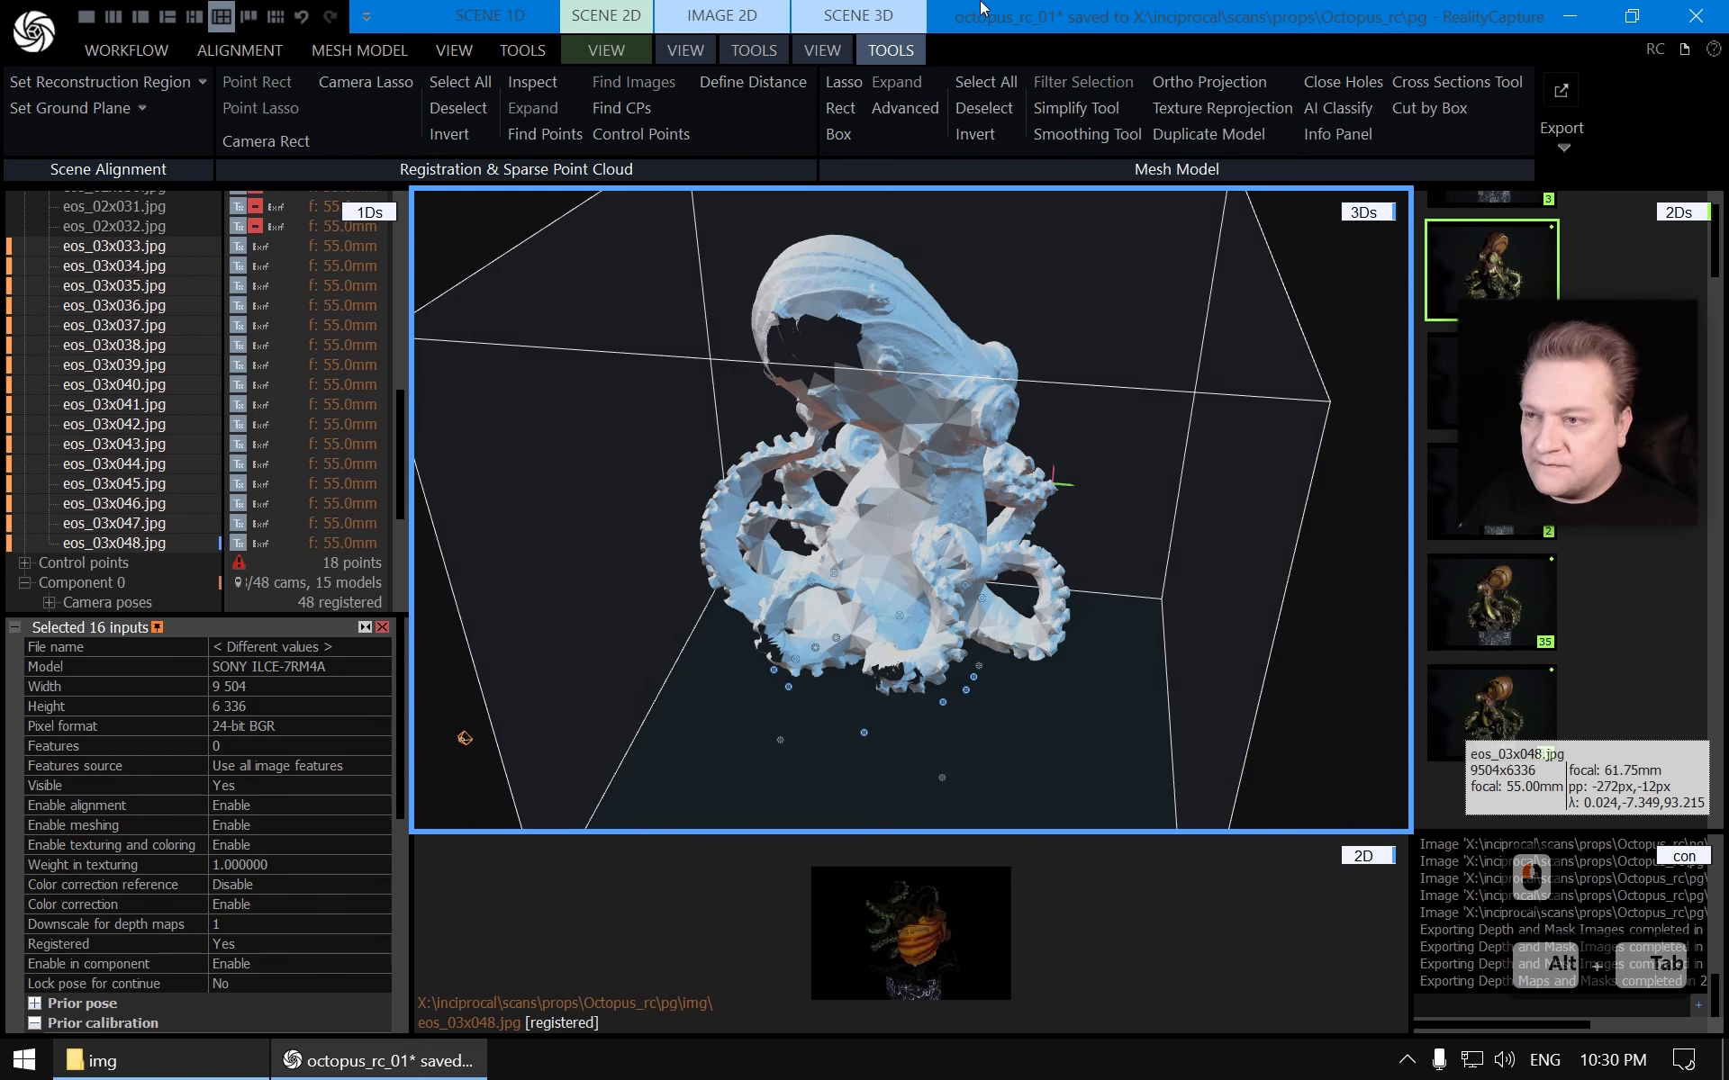
Select all 48 images, set Enable meshing to Enable for all of them, and save the project
{"action": "scroll", "coordinate": [166, 337], "scroll_direction": "down", "scroll_amount": 5}
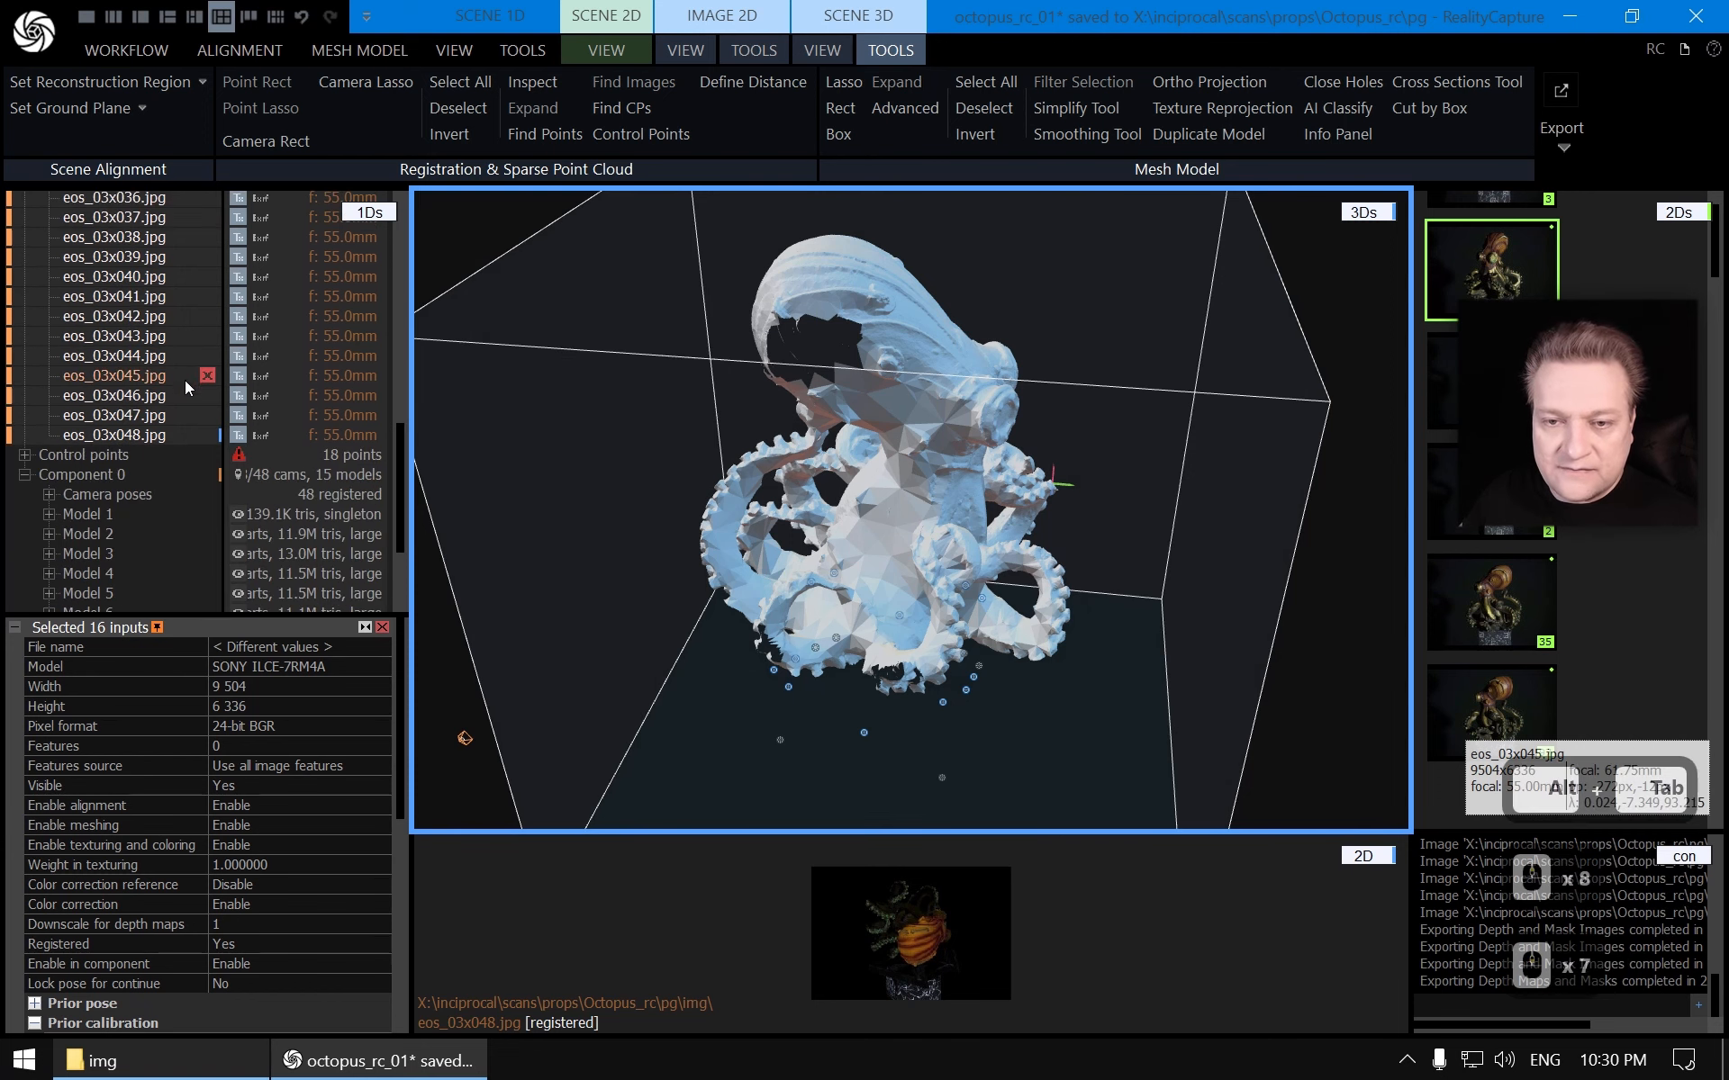
{"action": "left_click", "coordinate": [143, 416]}
{"action": "scroll", "coordinate": [145, 416], "scroll_direction": "up", "scroll_amount": 7}
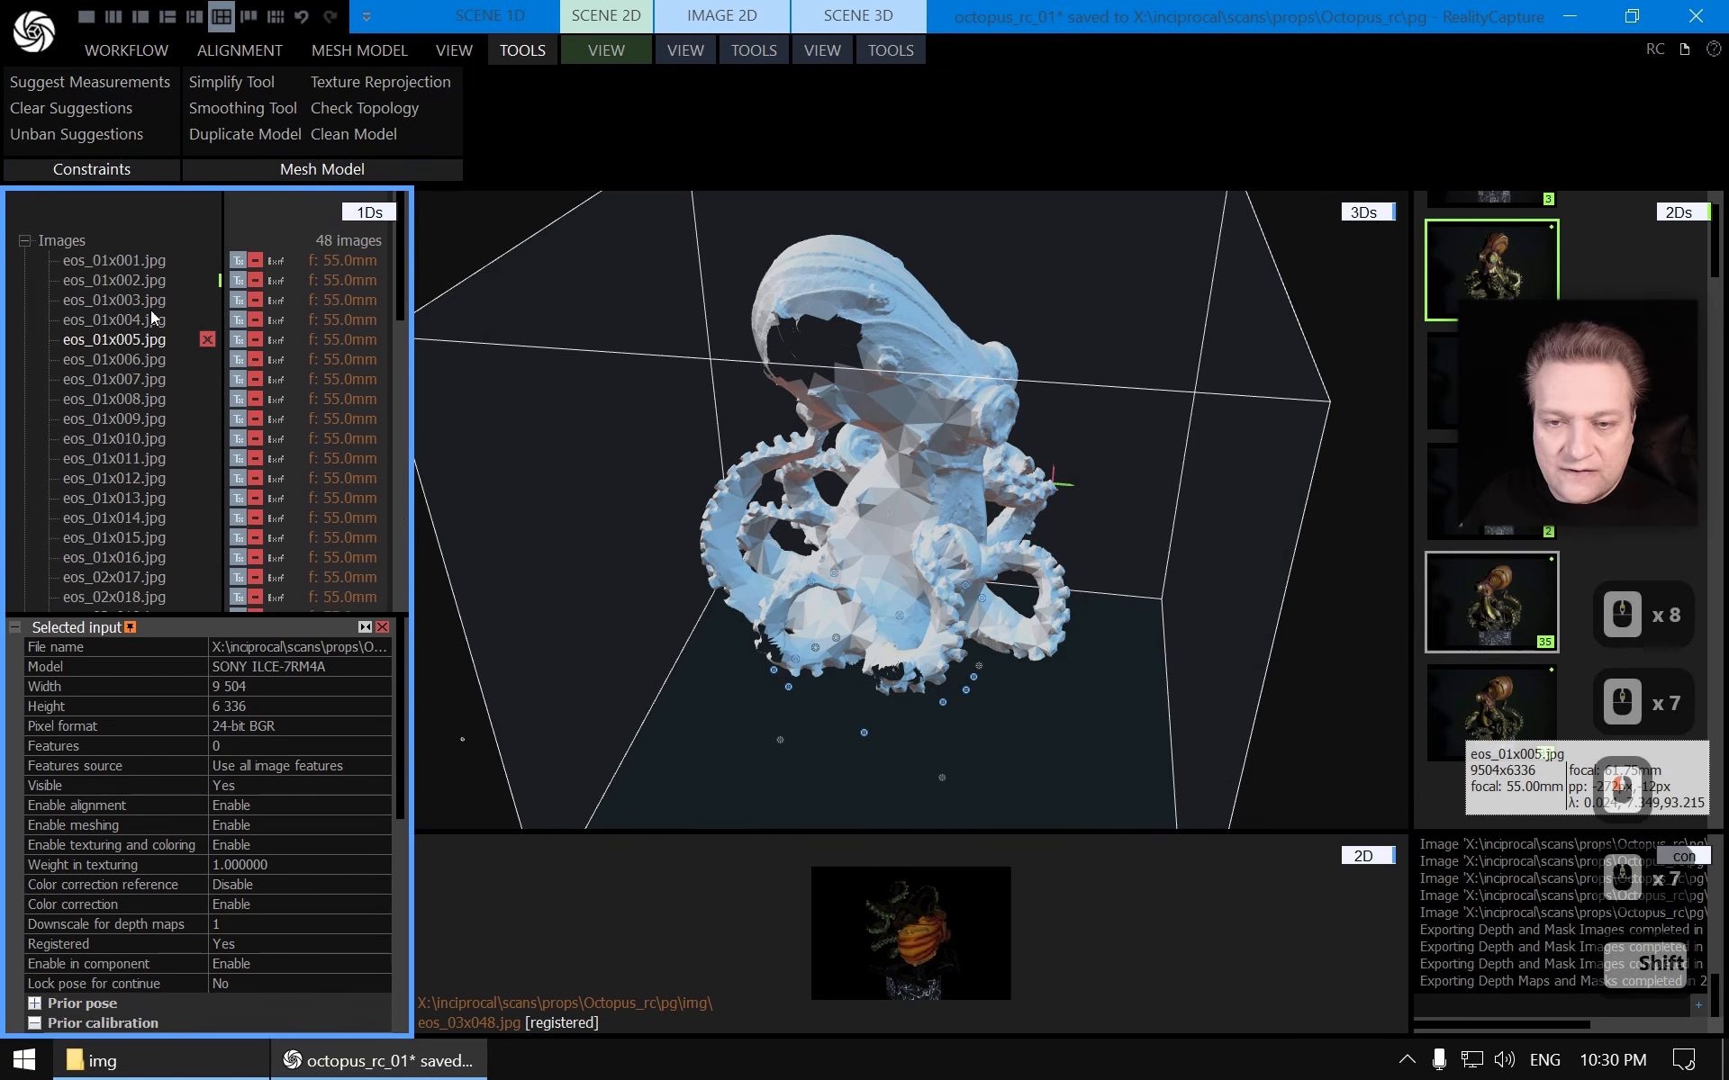
{"action": "left_click", "coordinate": [146, 260], "text": "shift"}
{"action": "scroll", "coordinate": [175, 380], "scroll_direction": "down", "scroll_amount": 7}
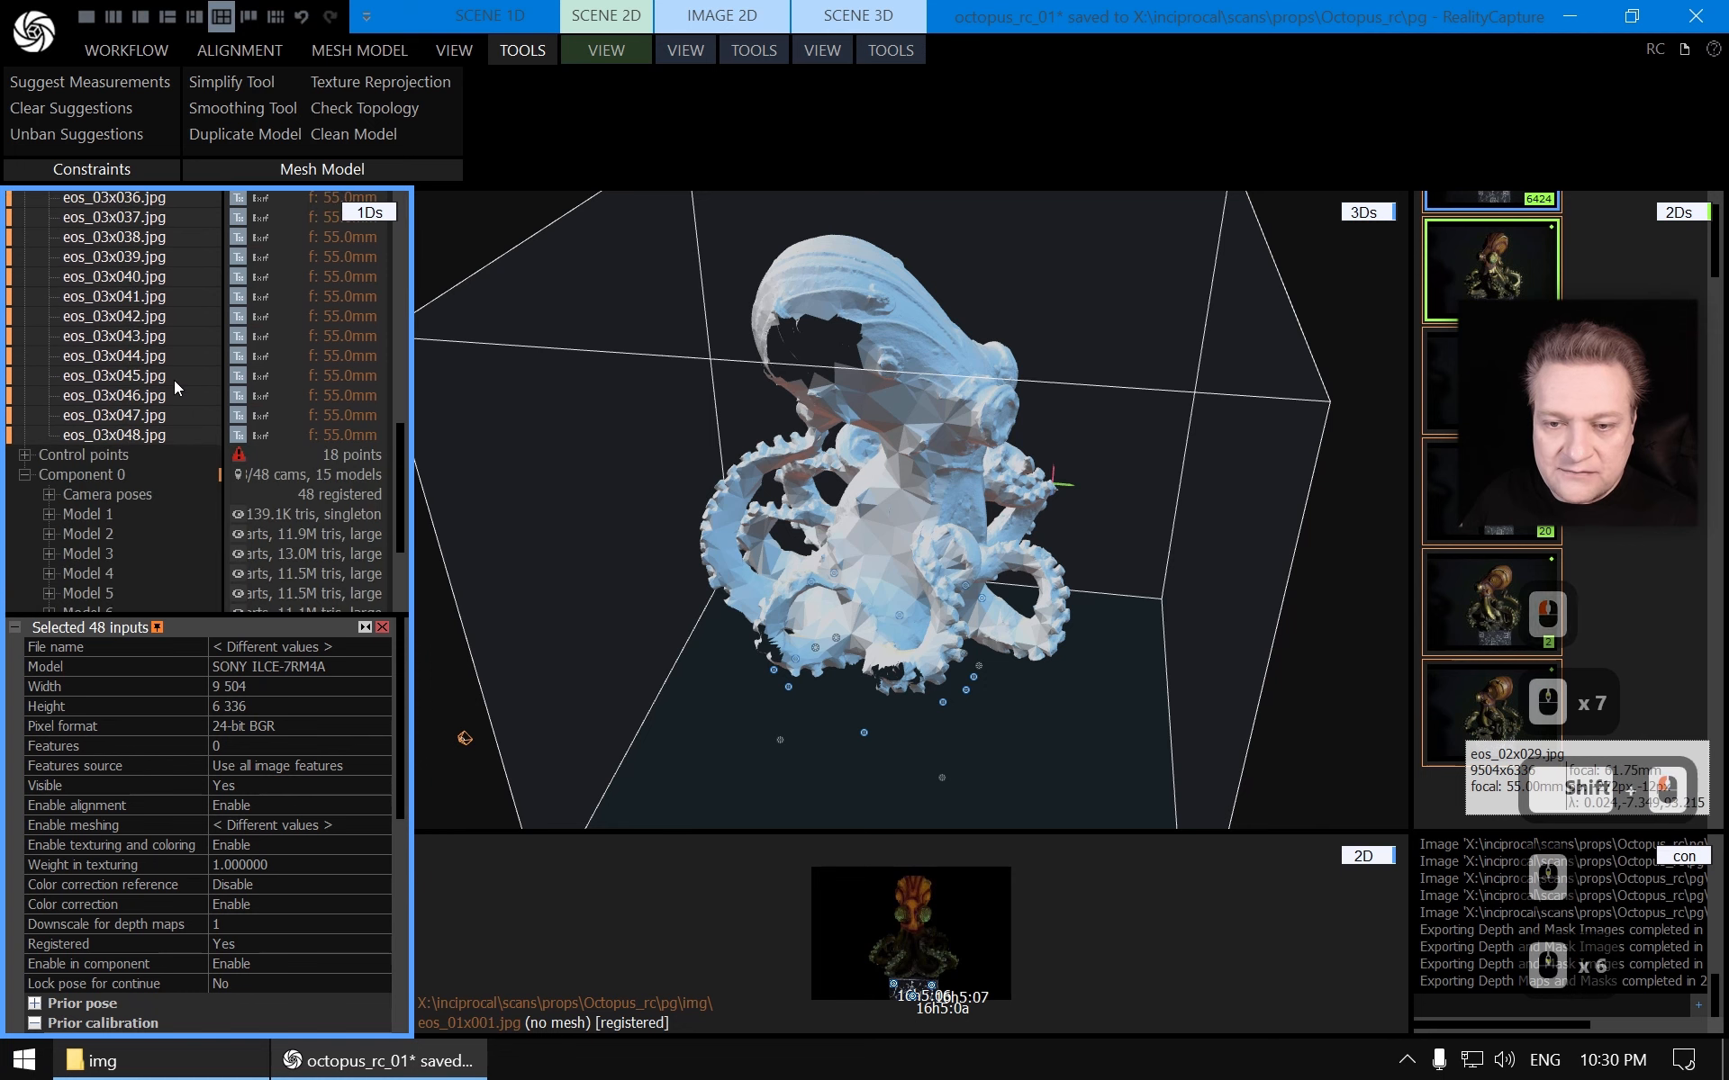
{"action": "scroll", "coordinate": [175, 380], "scroll_direction": "up", "scroll_amount": 7}
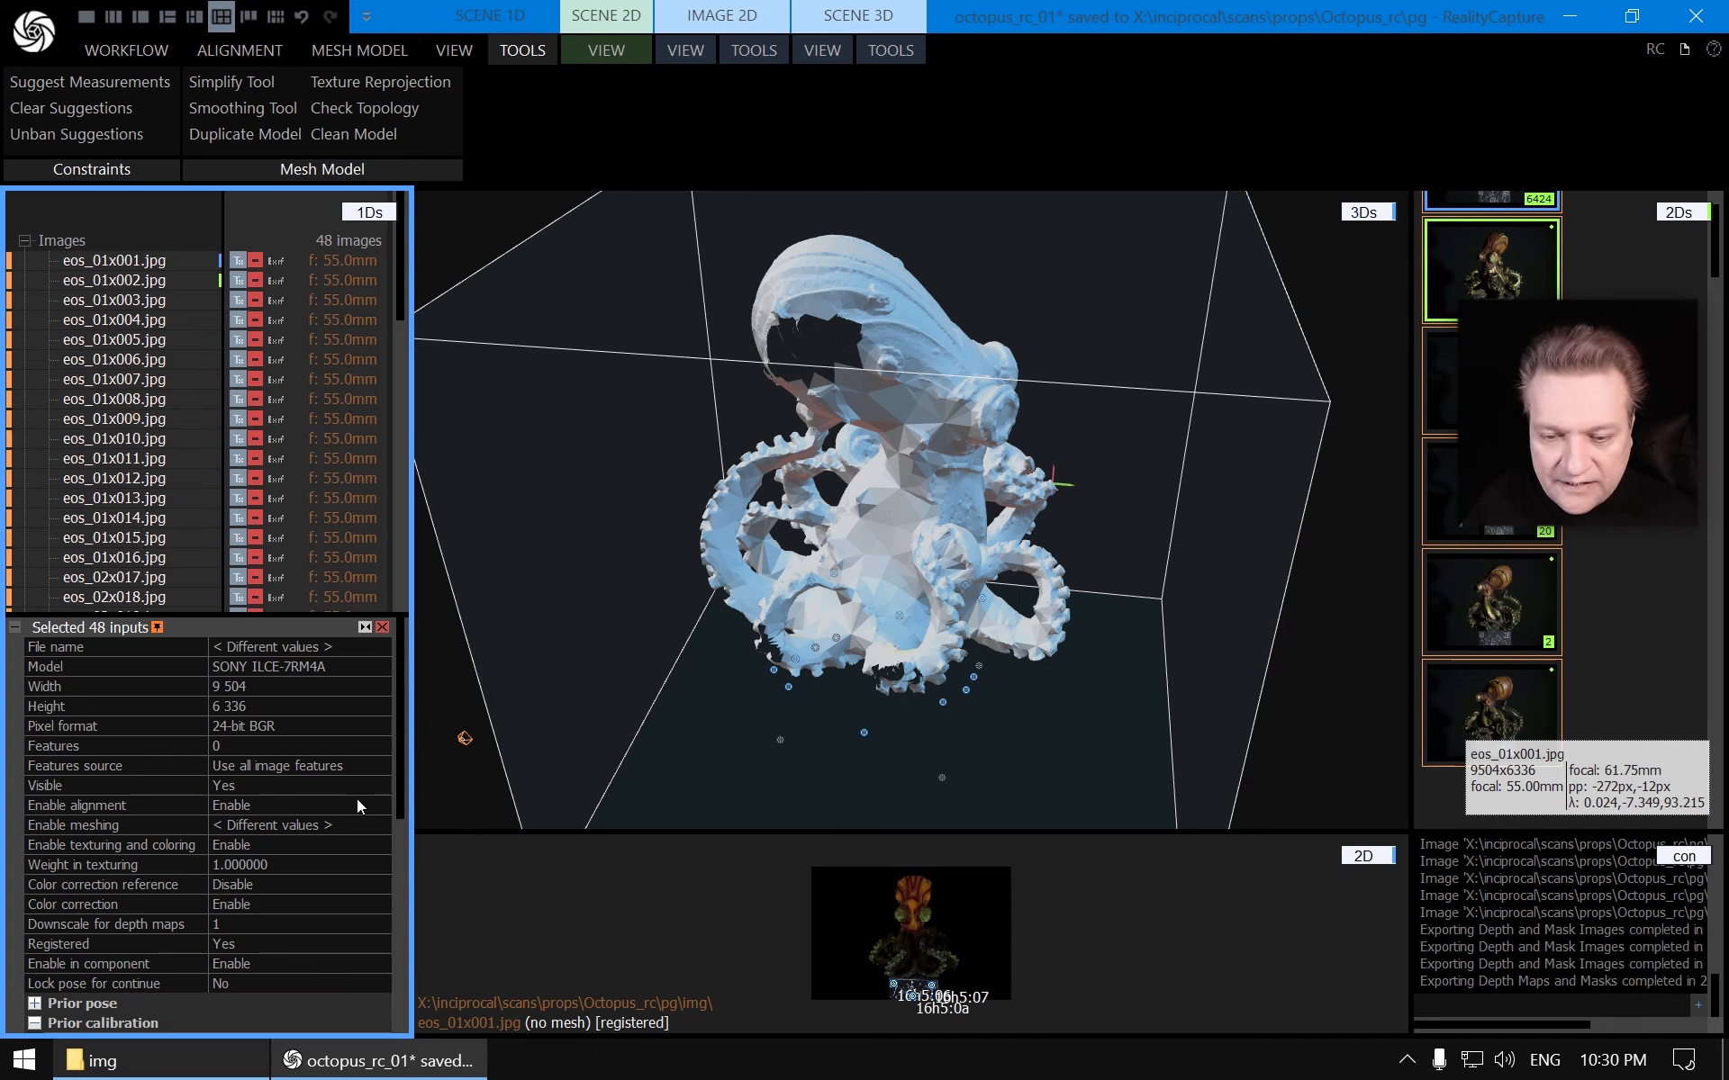
{"action": "left_click", "coordinate": [359, 823]}
{"action": "left_click", "coordinate": [378, 824]}
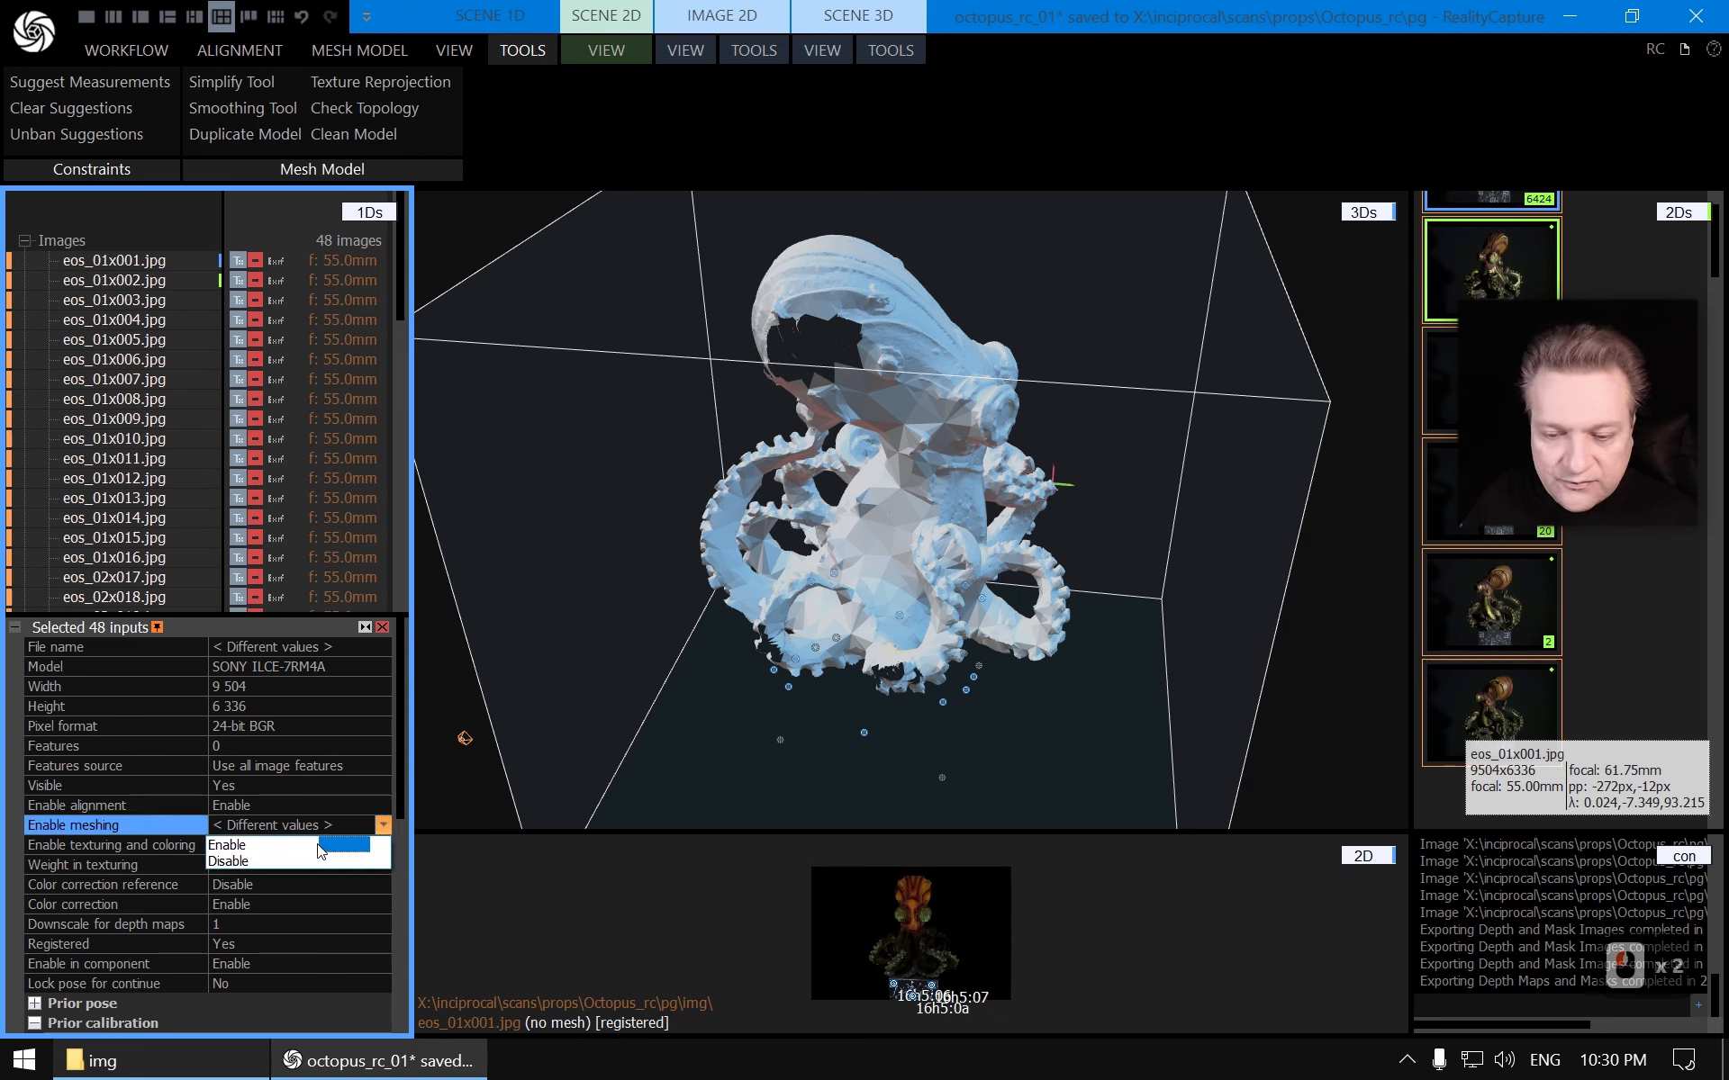
{"action": "left_click", "coordinate": [234, 846]}
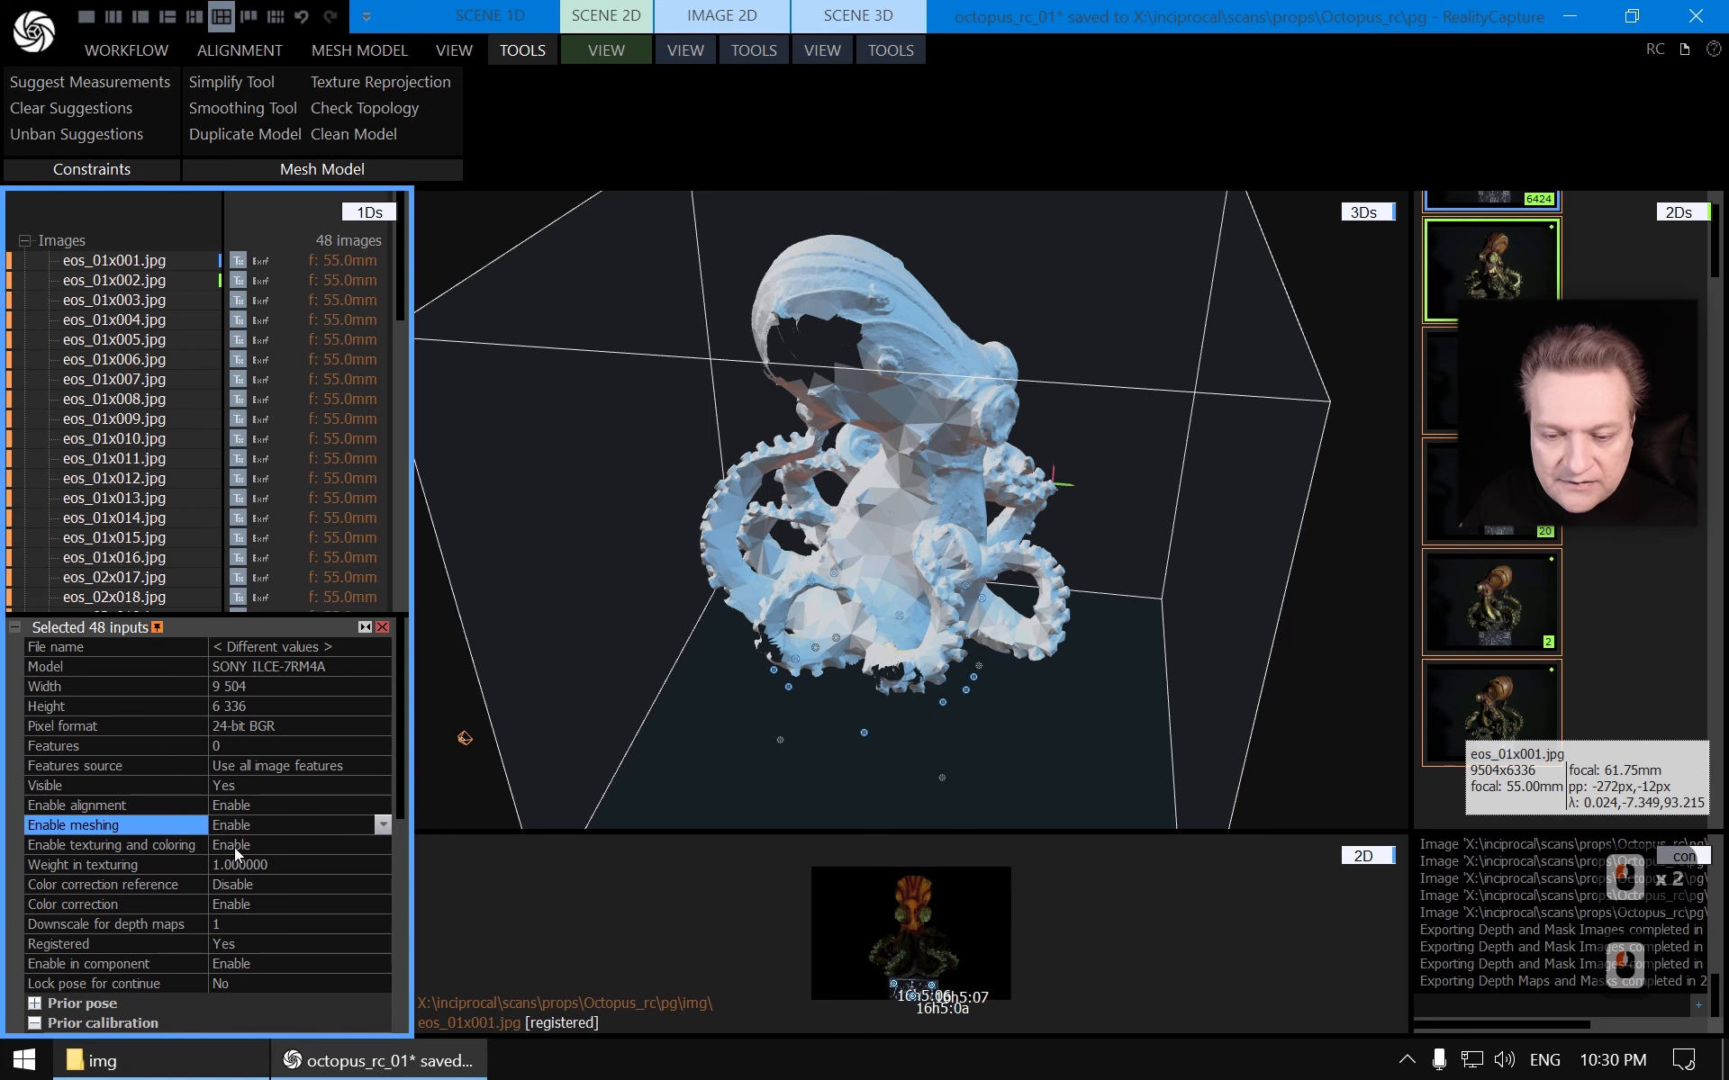
{"action": "left_click", "coordinate": [119, 261]}
{"action": "key", "text": "ctrl+s"}
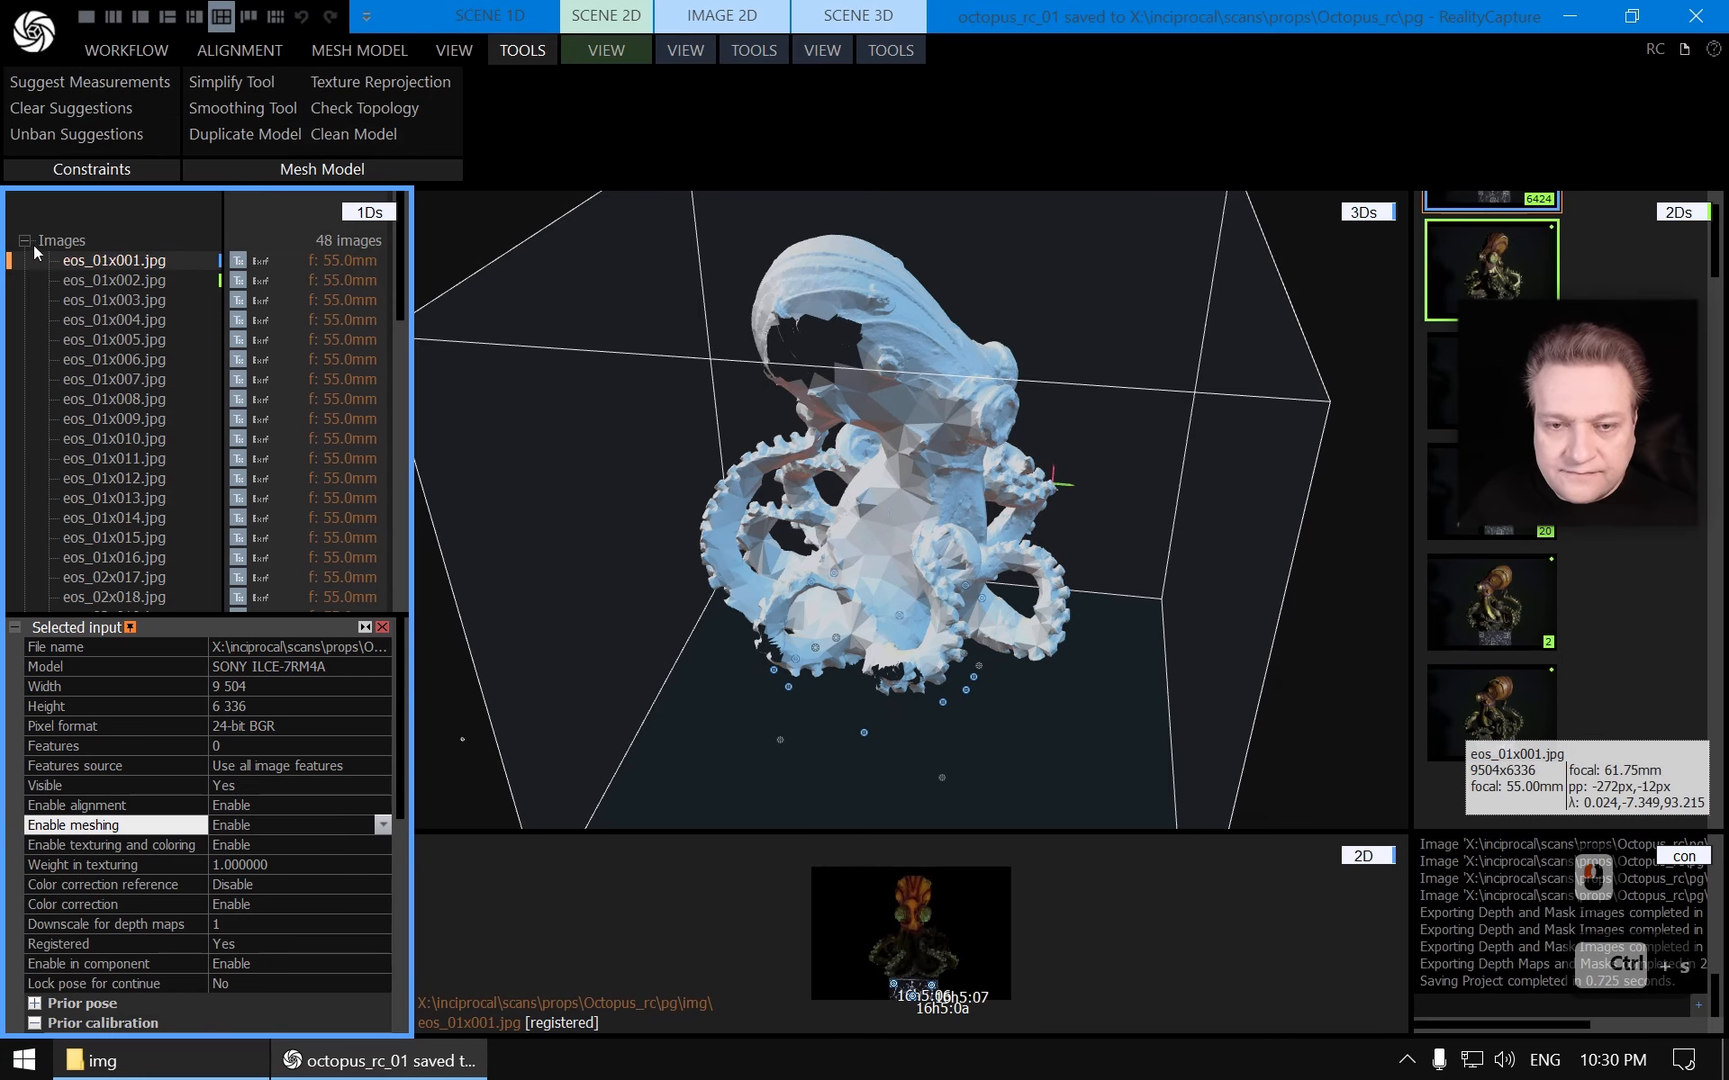
Collapse the image list and inspect Models 1, 2 and 3 in the 3D view
{"action": "left_click", "coordinate": [25, 240]}
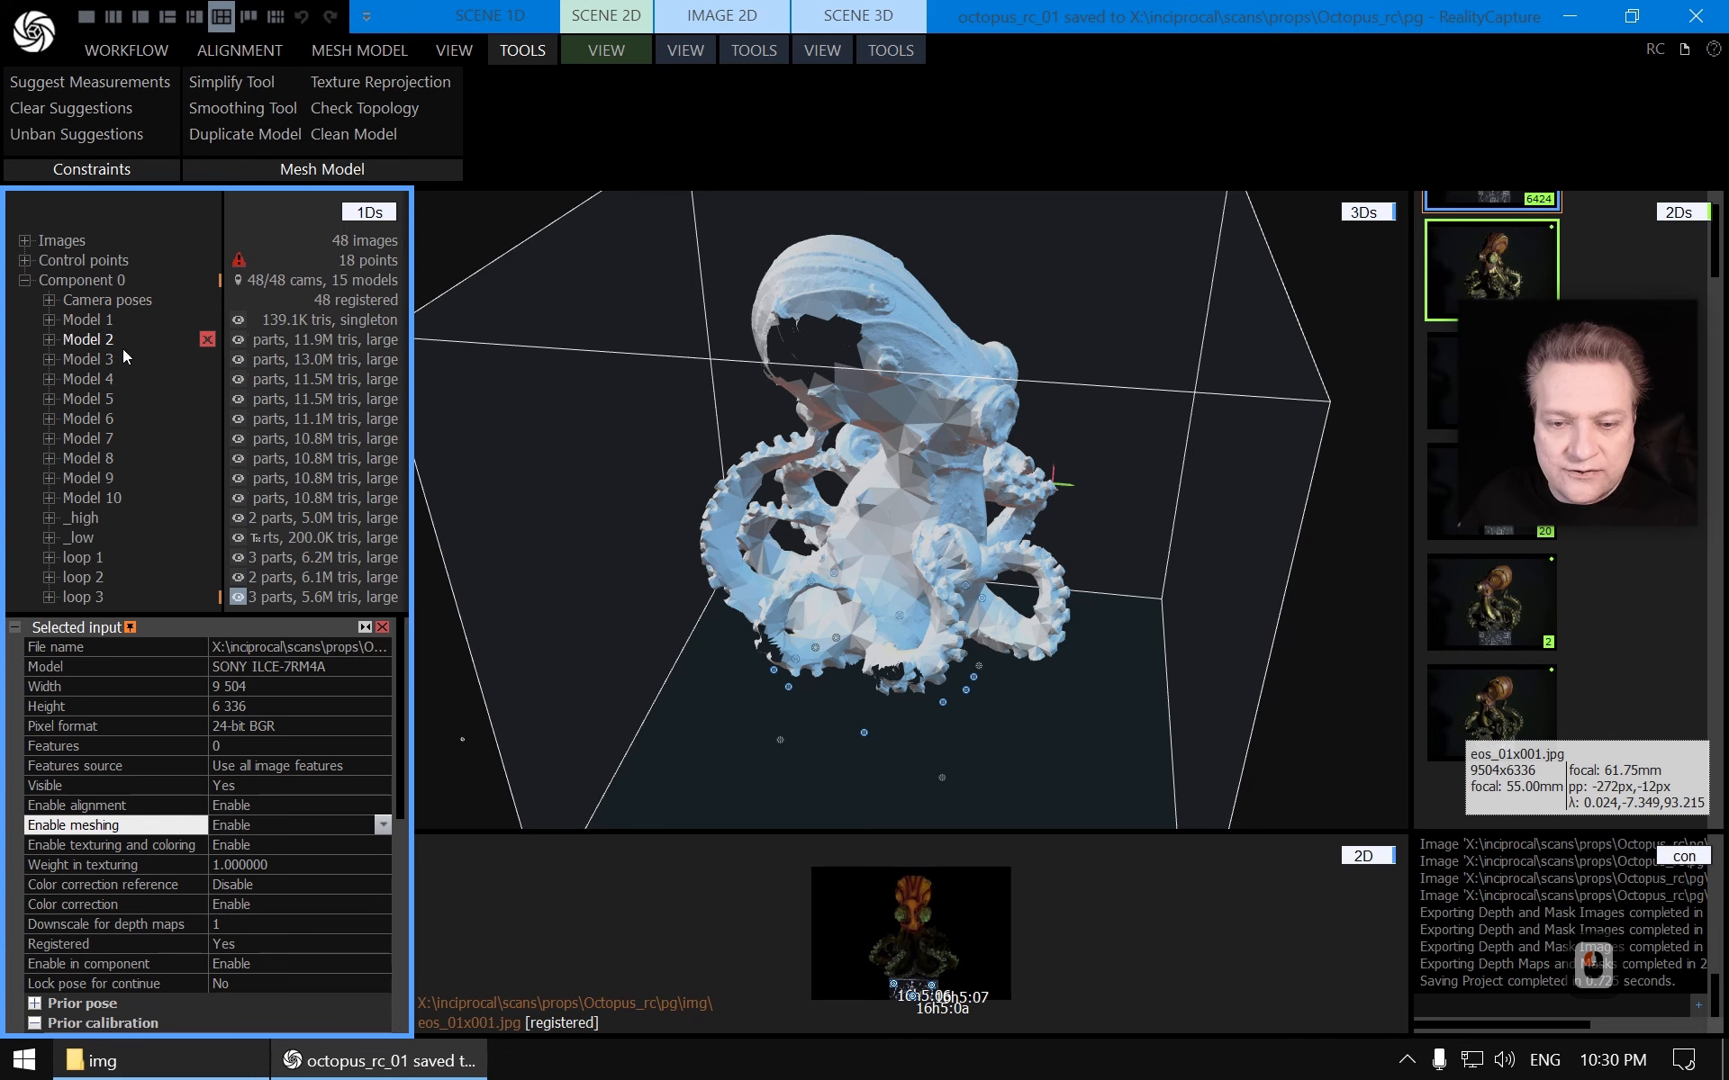
{"action": "scroll", "coordinate": [124, 379], "scroll_direction": "down", "scroll_amount": 6}
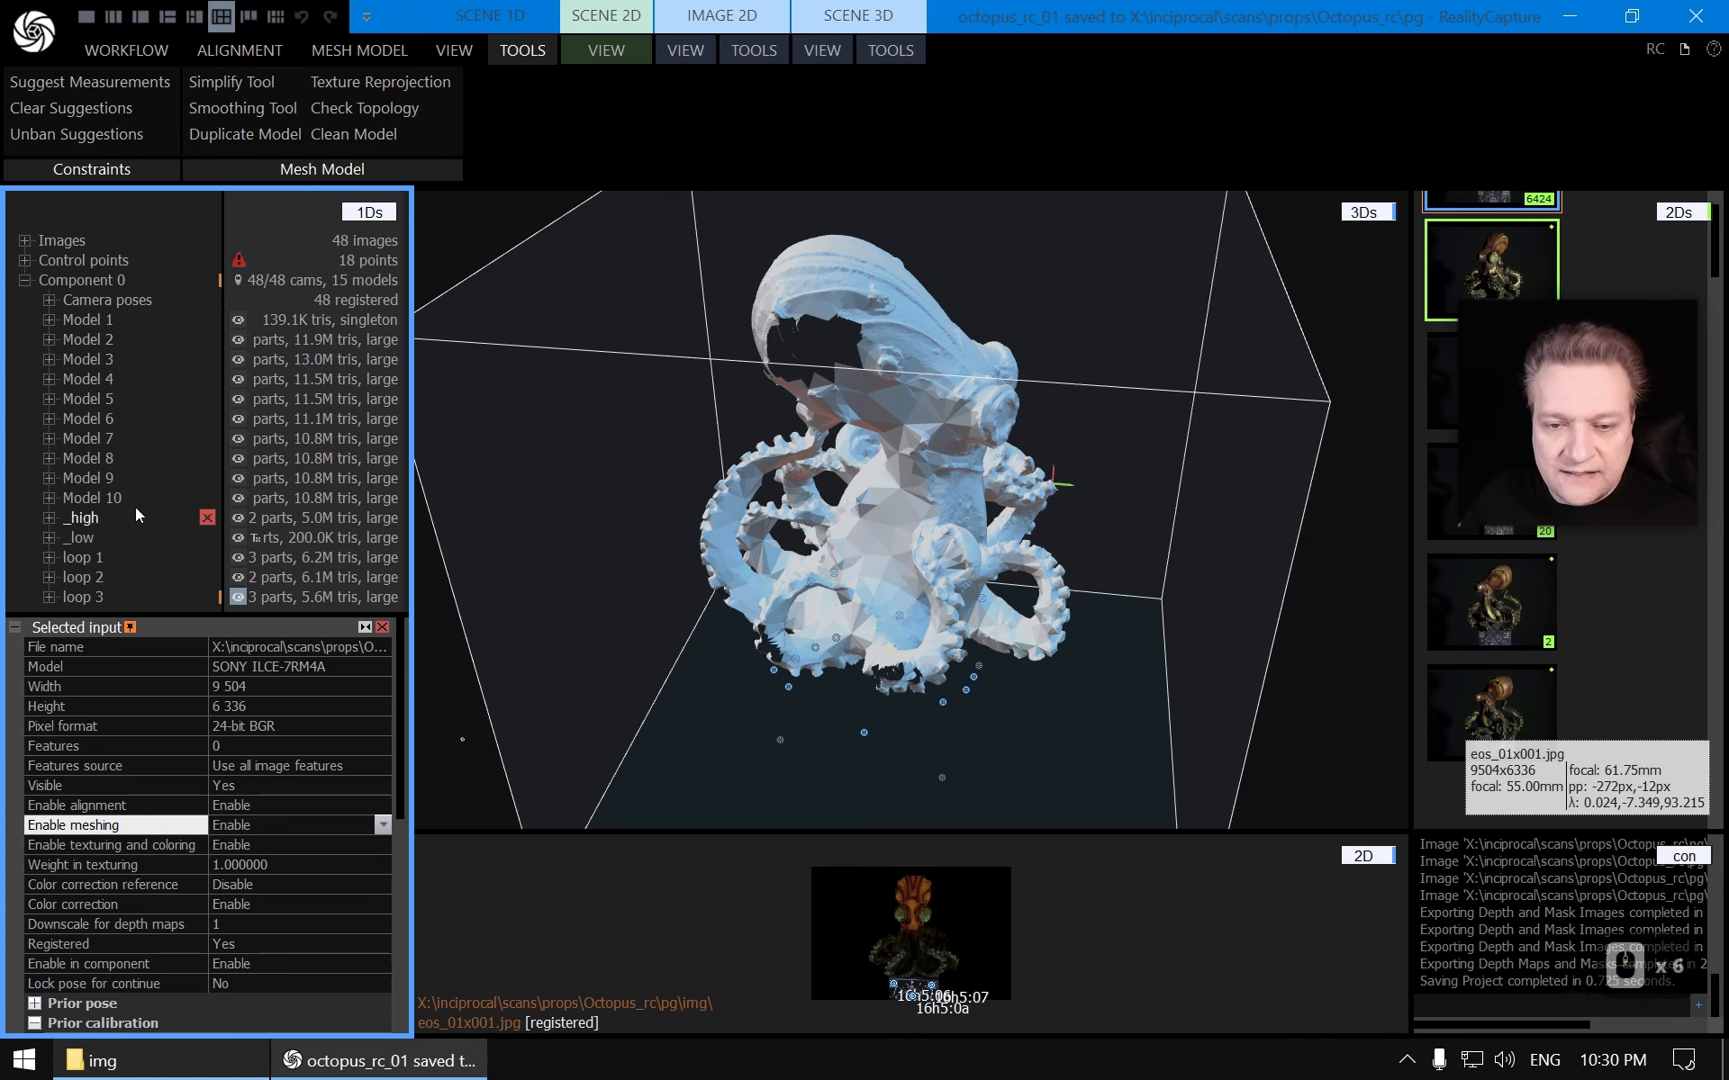
{"action": "left_click", "coordinate": [105, 342]}
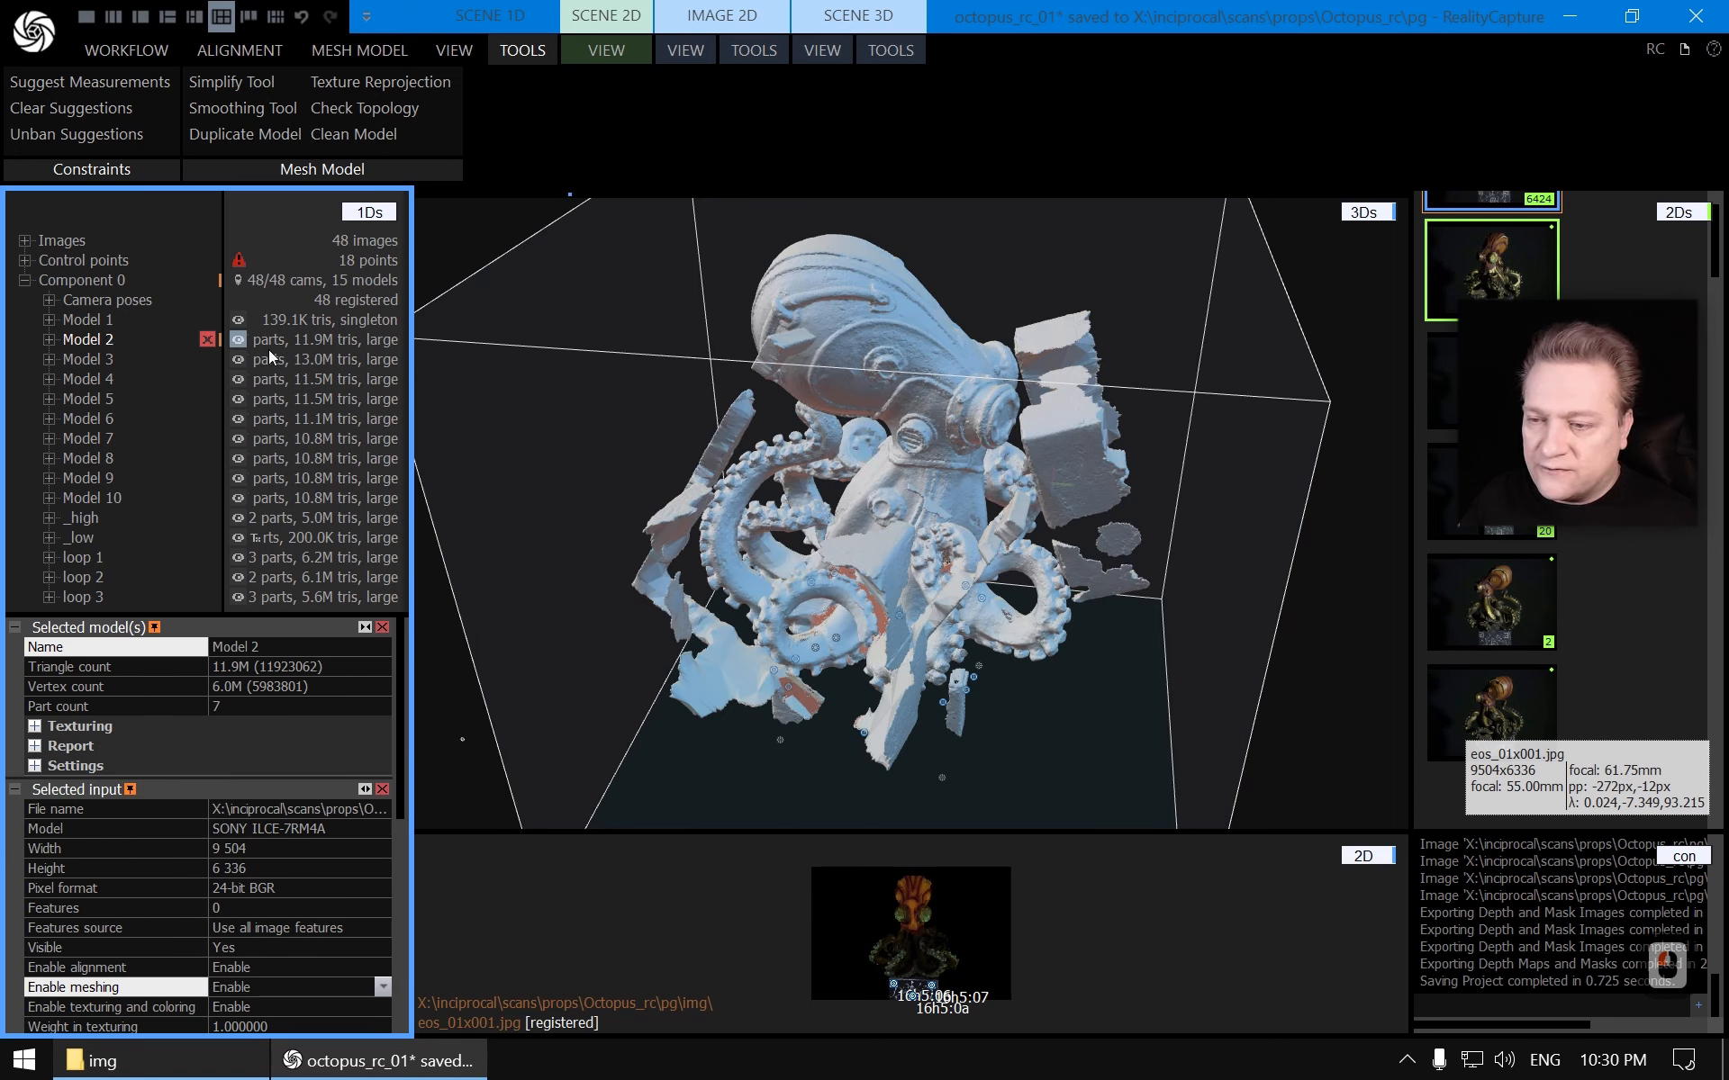
{"action": "left_click", "coordinate": [108, 320]}
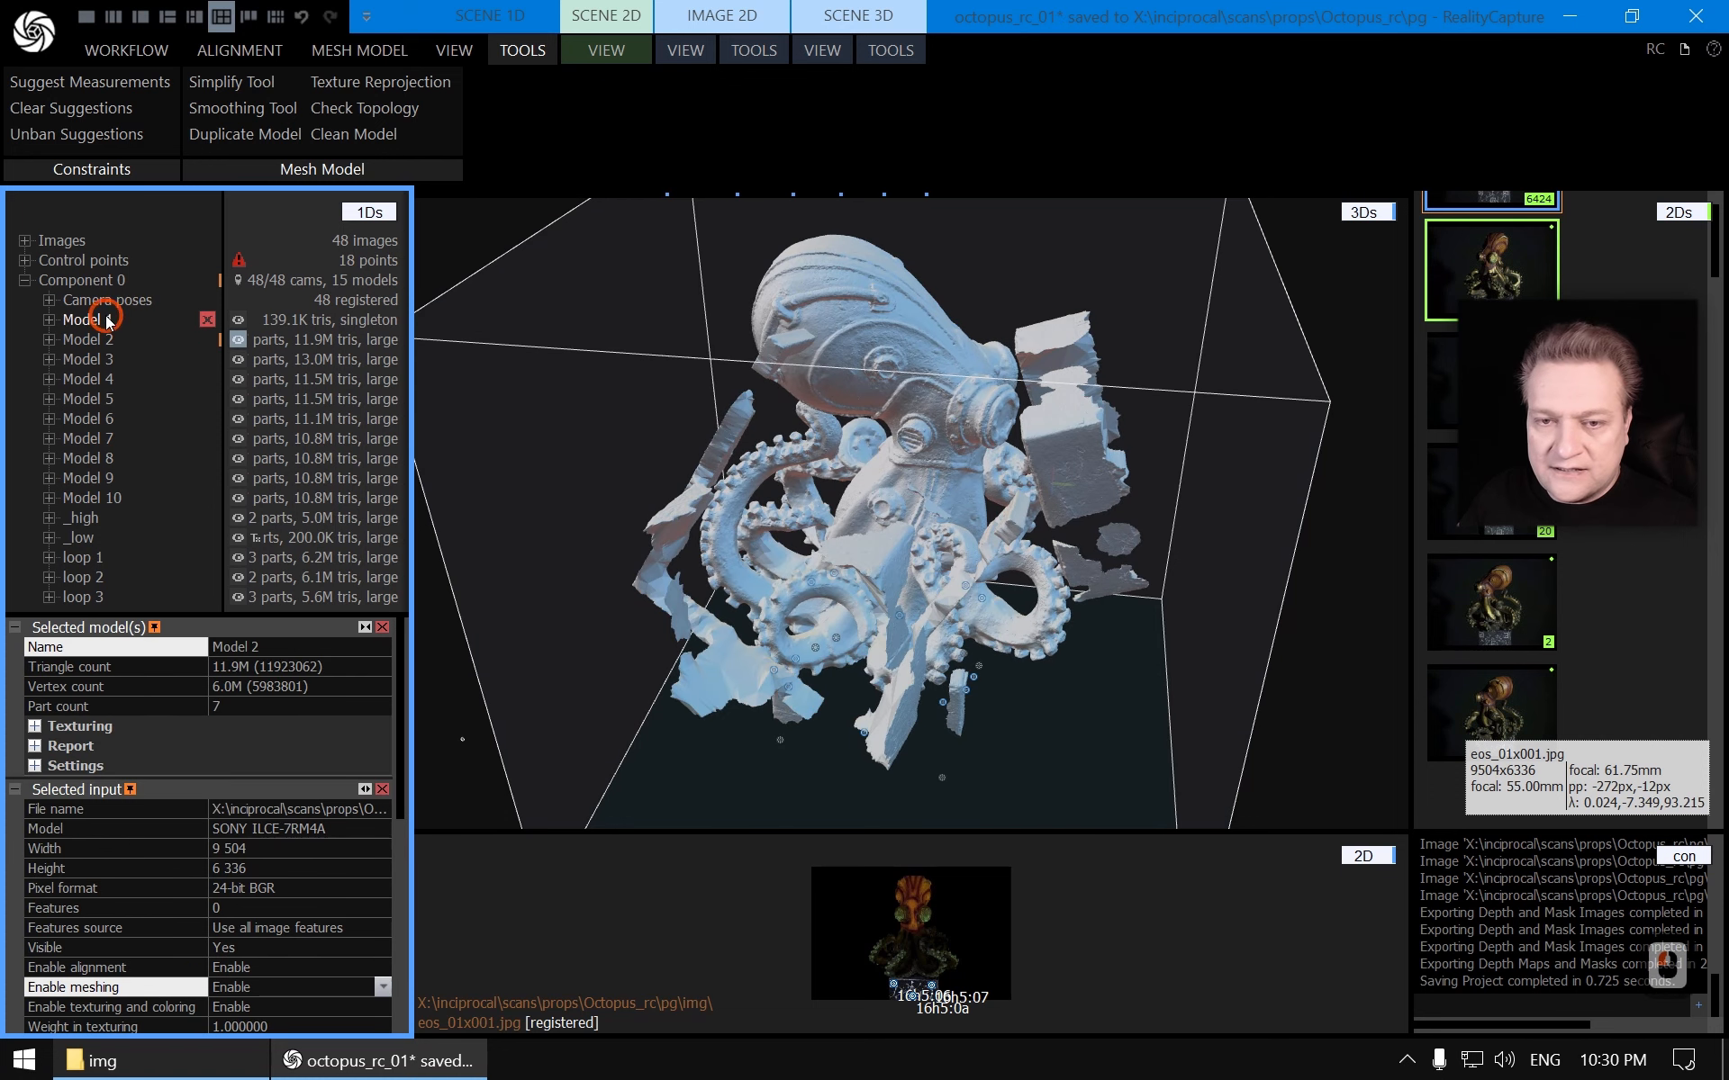
{"action": "left_click", "coordinate": [100, 361]}
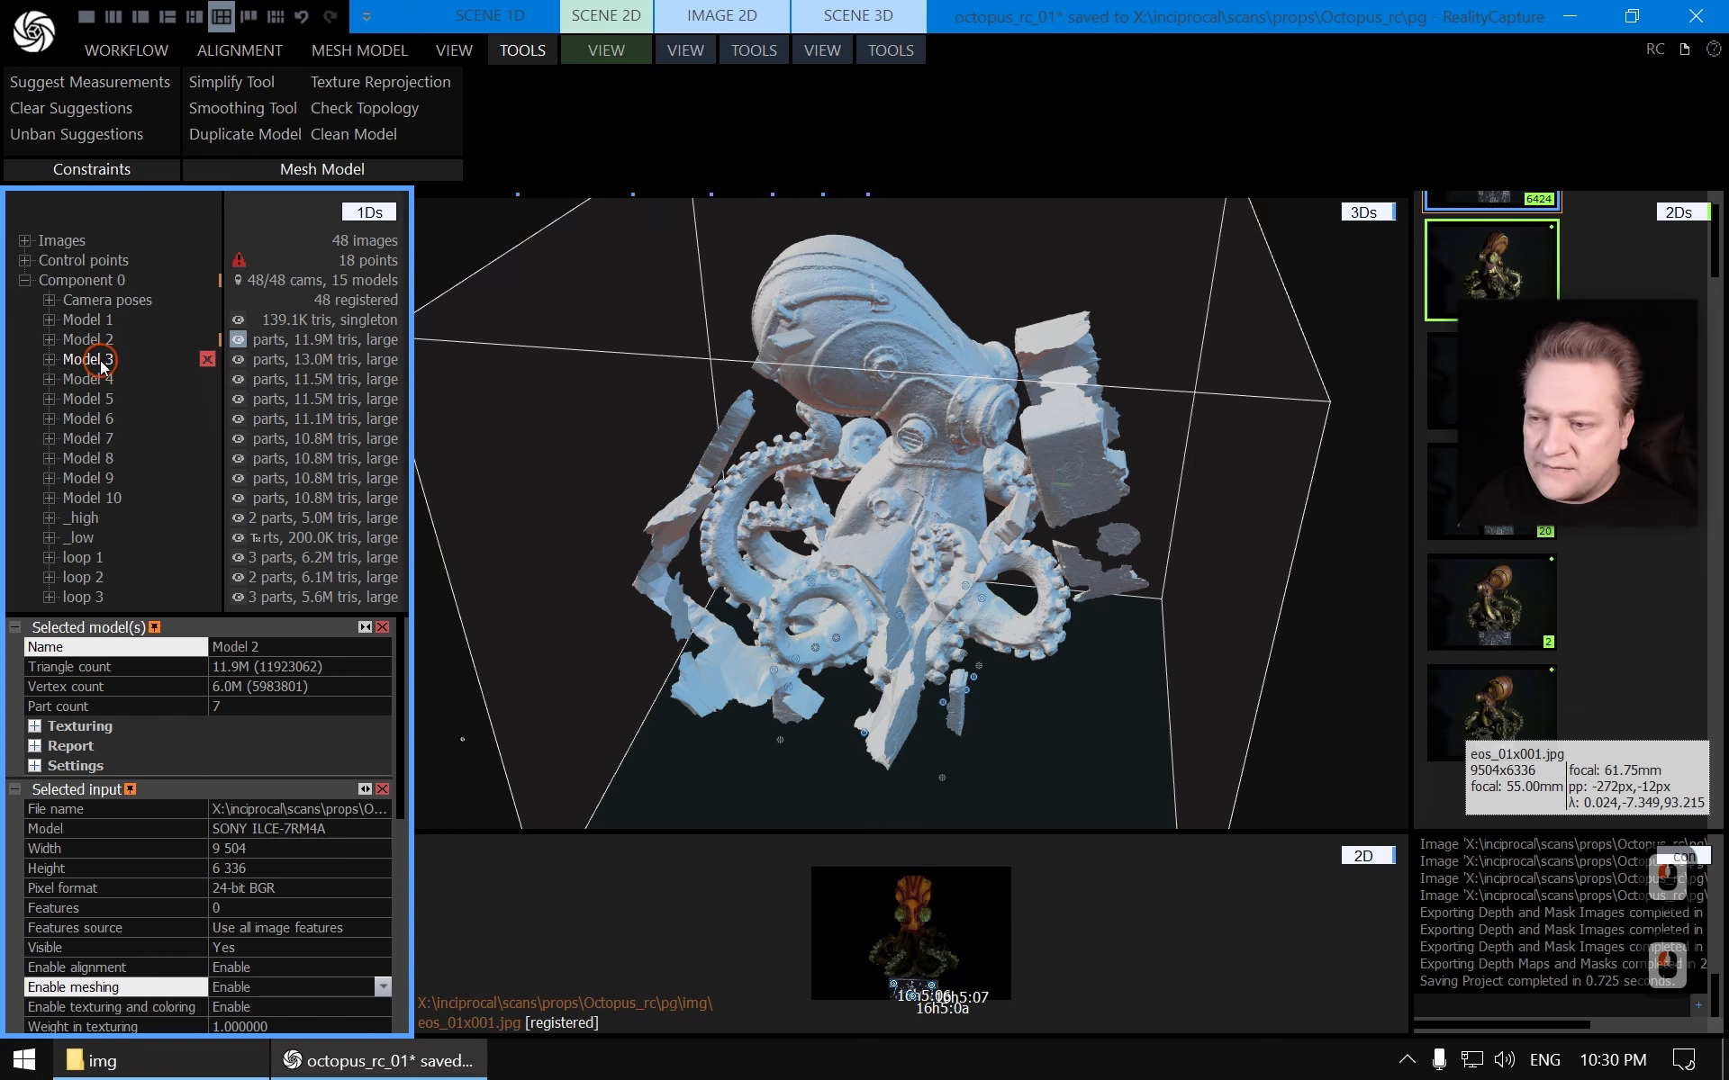
{"action": "scroll", "coordinate": [723, 513], "scroll_direction": "up", "scroll_amount": 5}
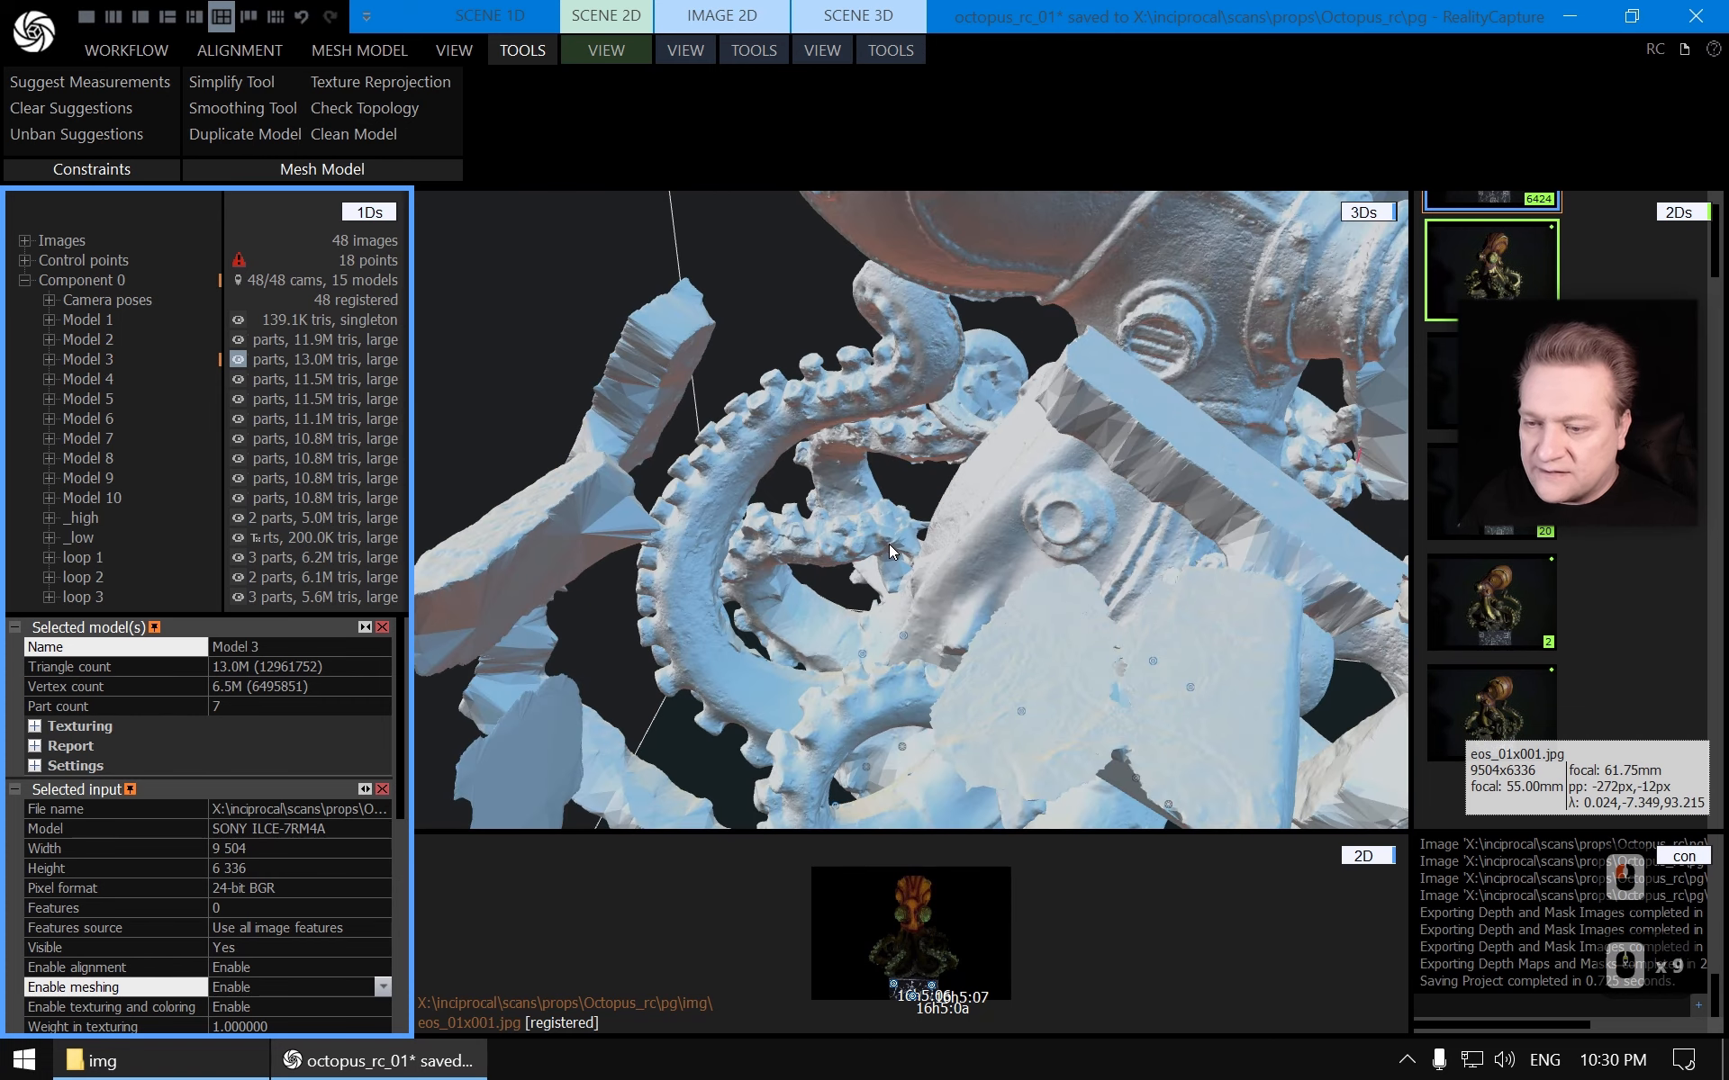
{"action": "left_click_drag", "start_coordinate": [889, 544], "coordinate": [818, 474]}
{"action": "right_click_drag", "start_coordinate": [818, 473], "coordinate": [999, 484]}
{"action": "scroll", "coordinate": [1184, 497], "scroll_direction": "up", "scroll_amount": 6}
{"action": "left_click_drag", "start_coordinate": [1184, 497], "coordinate": [1007, 540]}
{"action": "scroll", "coordinate": [992, 544], "scroll_direction": "up", "scroll_amount": 6}
{"action": "right_click_drag", "start_coordinate": [1007, 540], "coordinate": [985, 628]}
Compare Model 2 and Model 3 up close in the 3D view, then save the project
{"action": "left_click", "coordinate": [99, 341]}
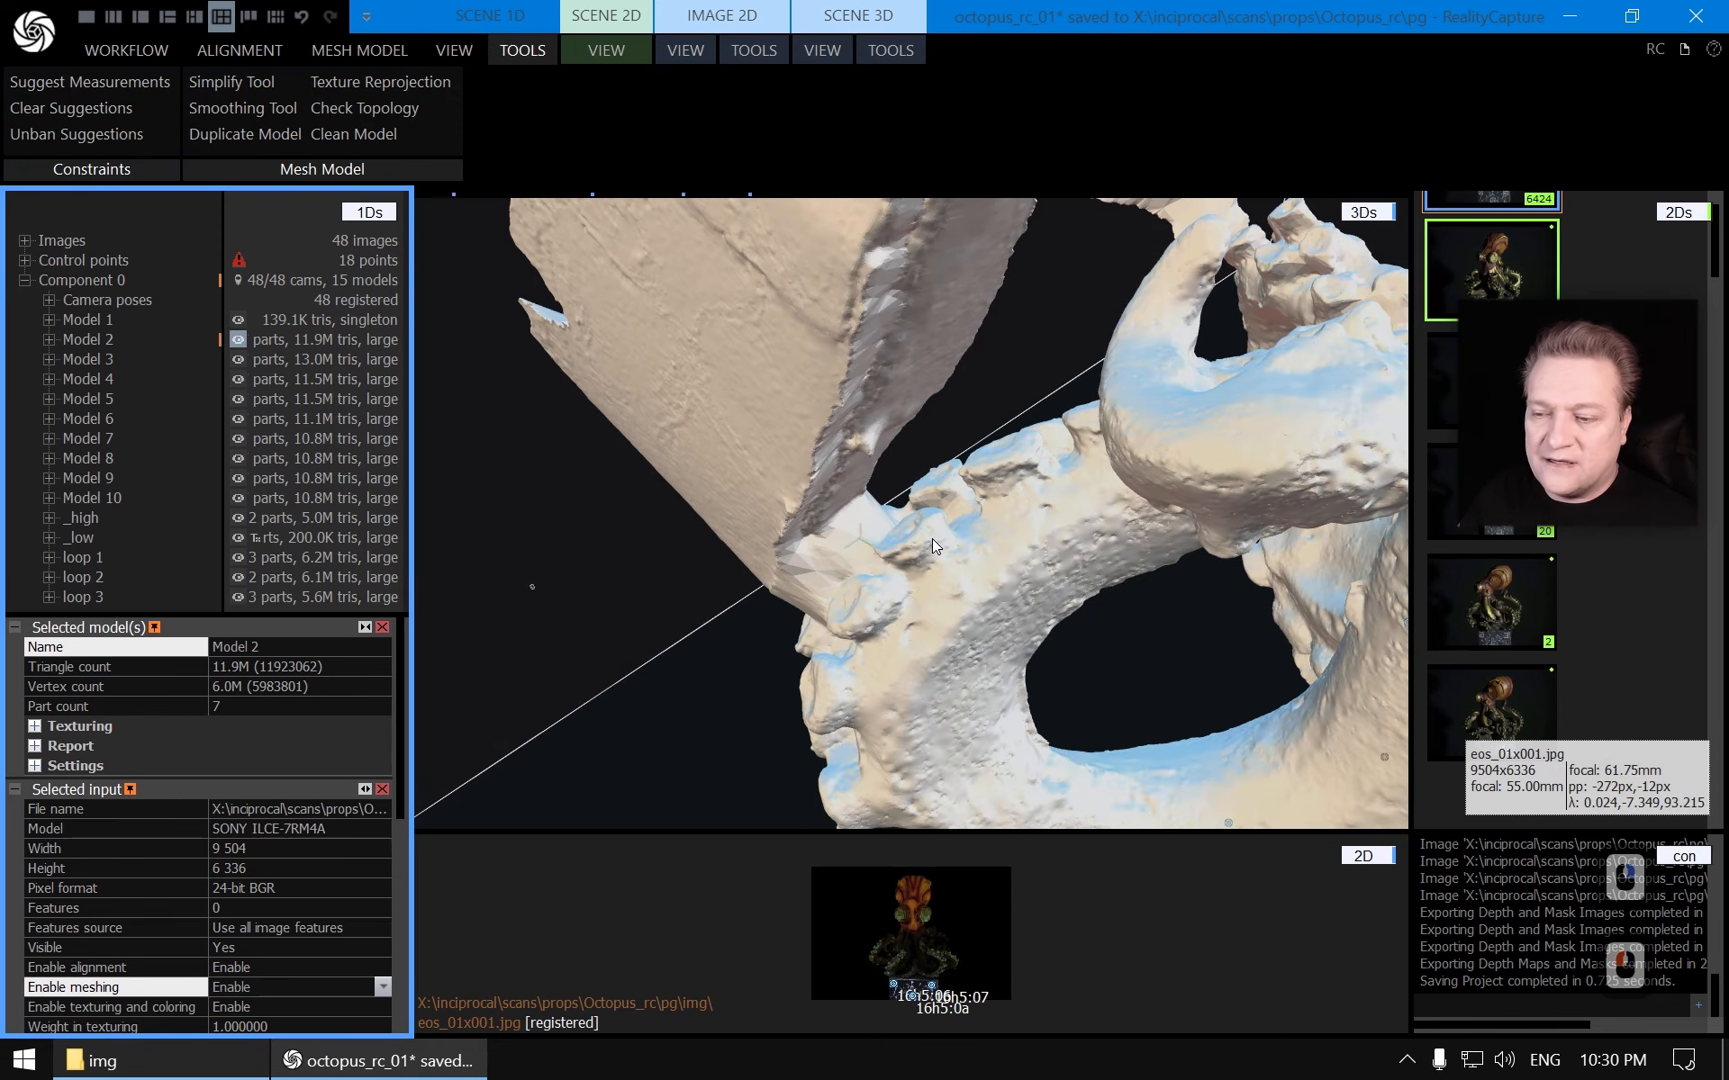
{"action": "left_click", "coordinate": [95, 360]}
{"action": "scroll", "coordinate": [994, 524], "scroll_direction": "down", "scroll_amount": 20}
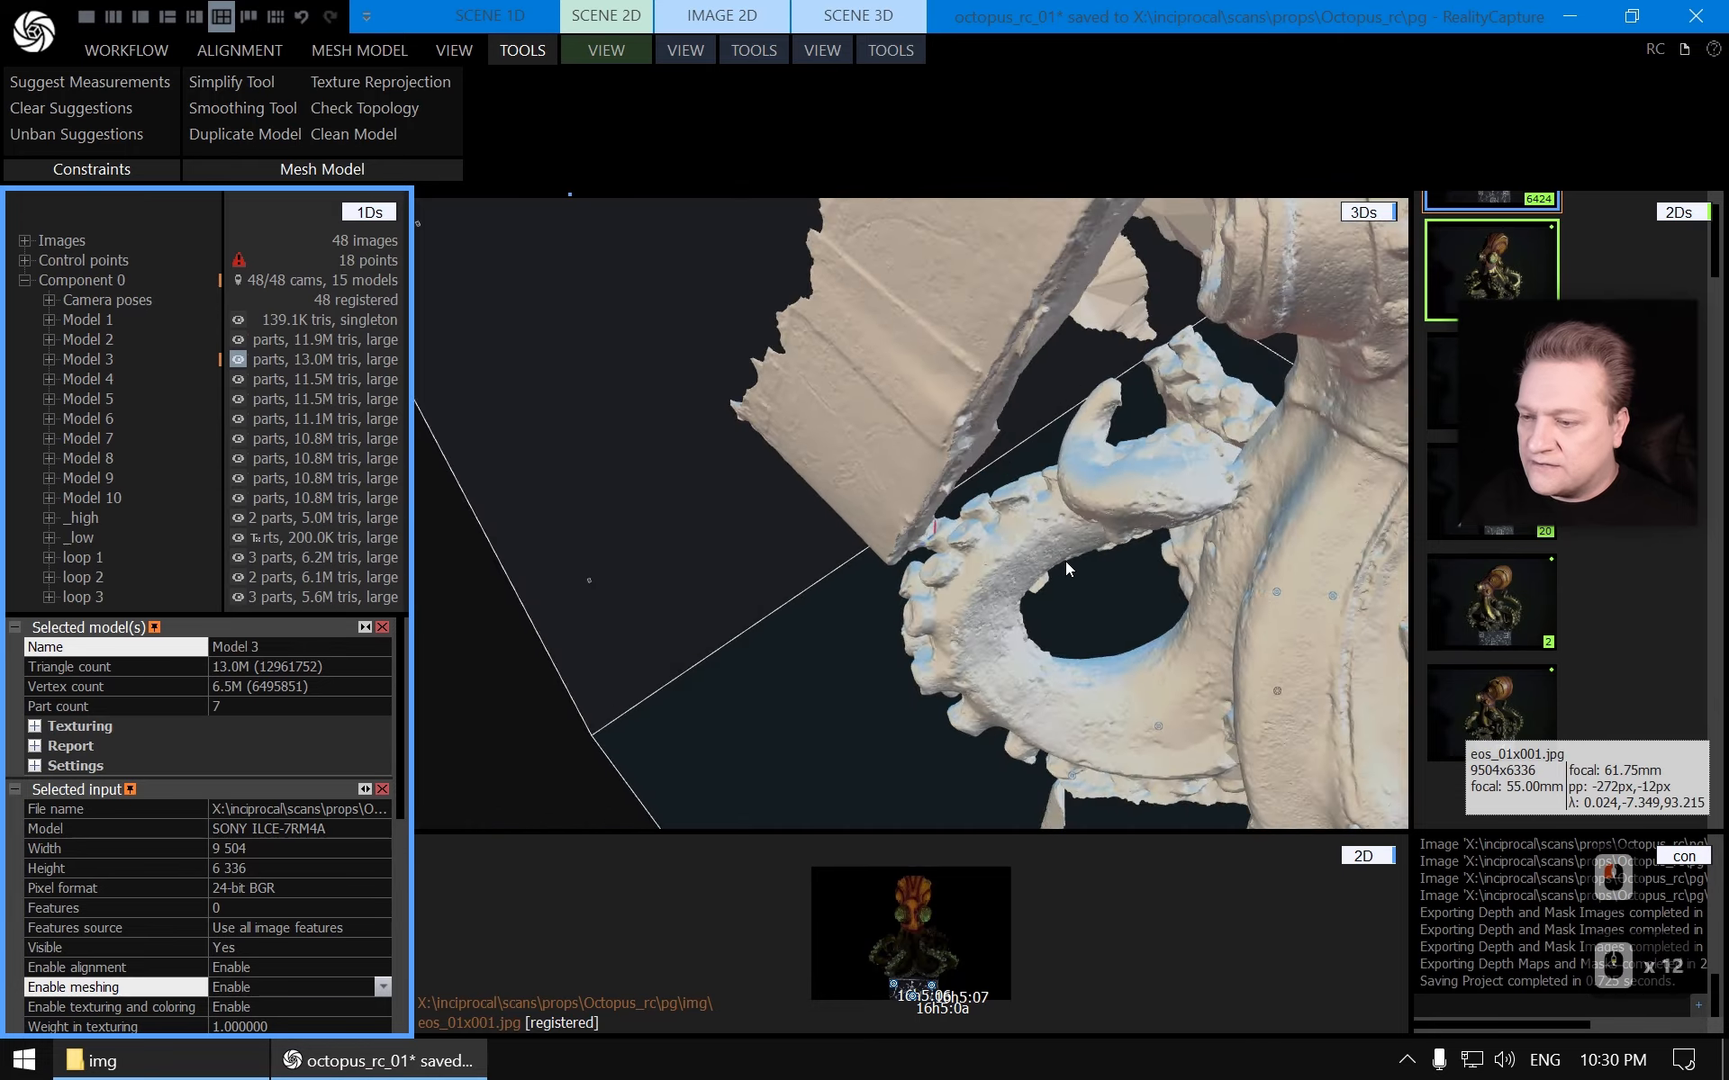
{"action": "left_click", "coordinate": [1185, 552]}
{"action": "left_click_drag", "start_coordinate": [1185, 551], "coordinate": [935, 497]}
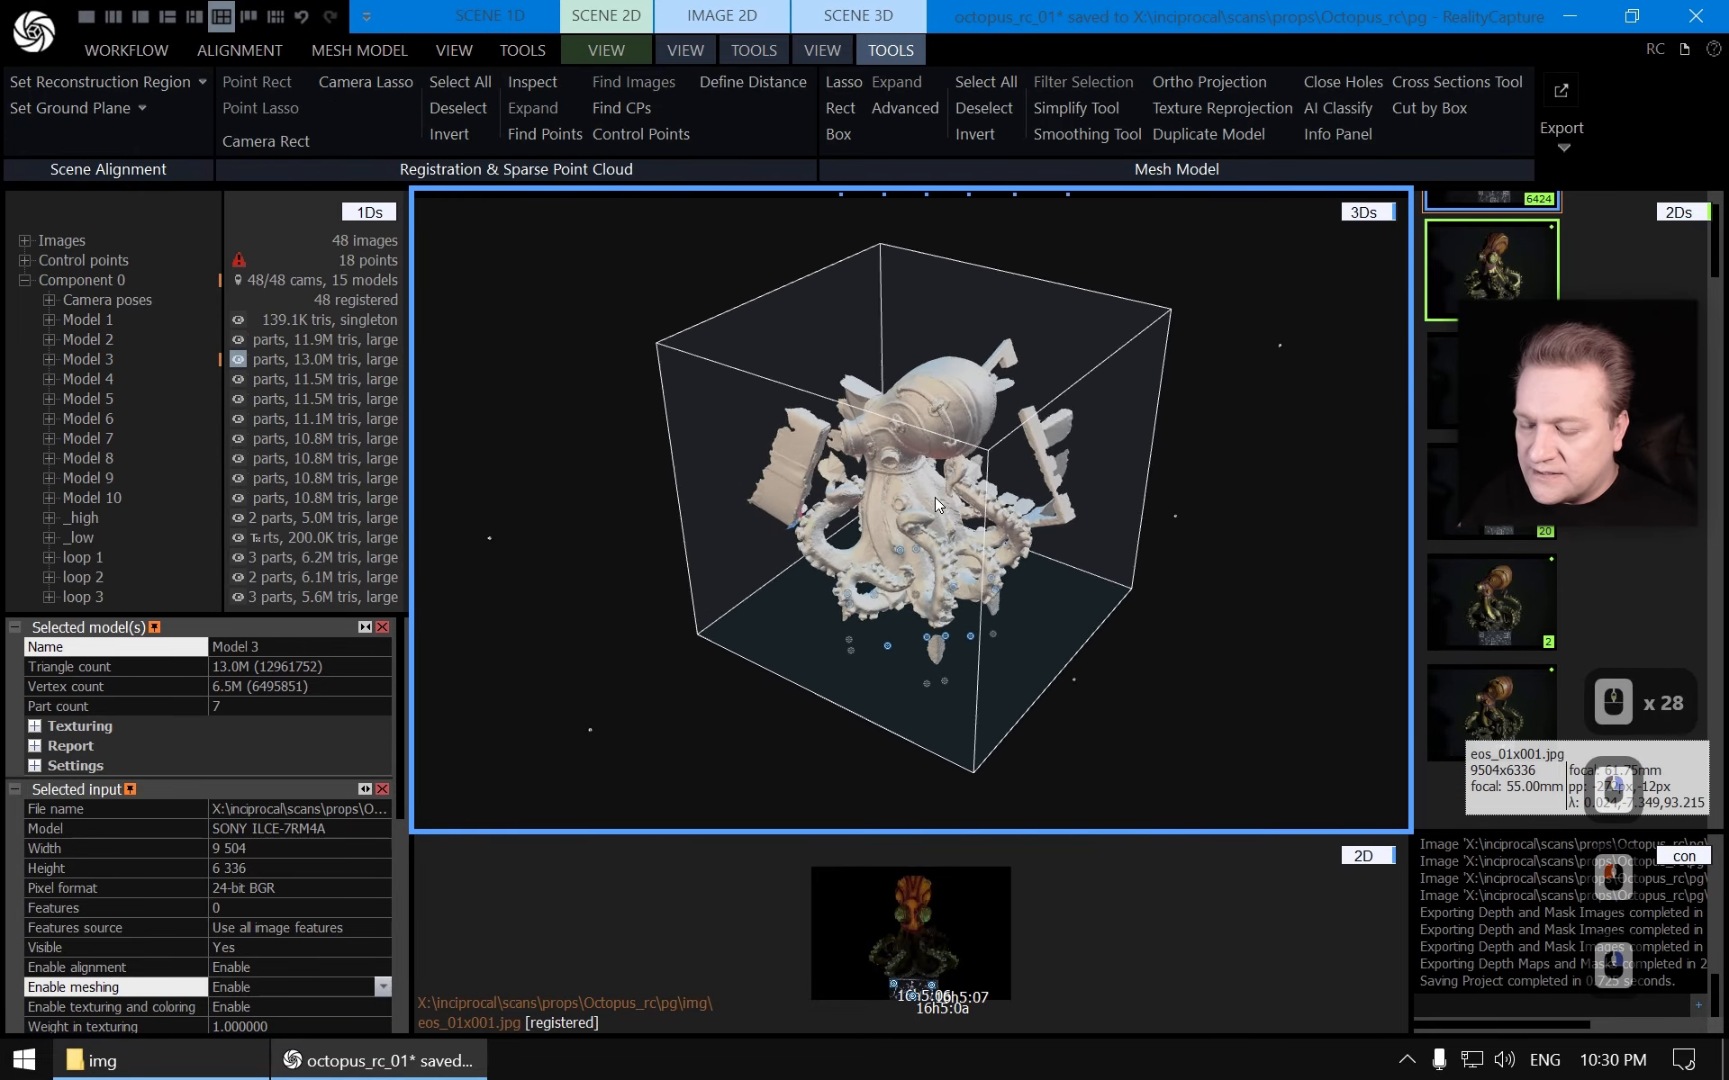
{"action": "scroll", "coordinate": [935, 497], "scroll_direction": "up", "scroll_amount": 4}
{"action": "key", "text": "ctrl+s"}
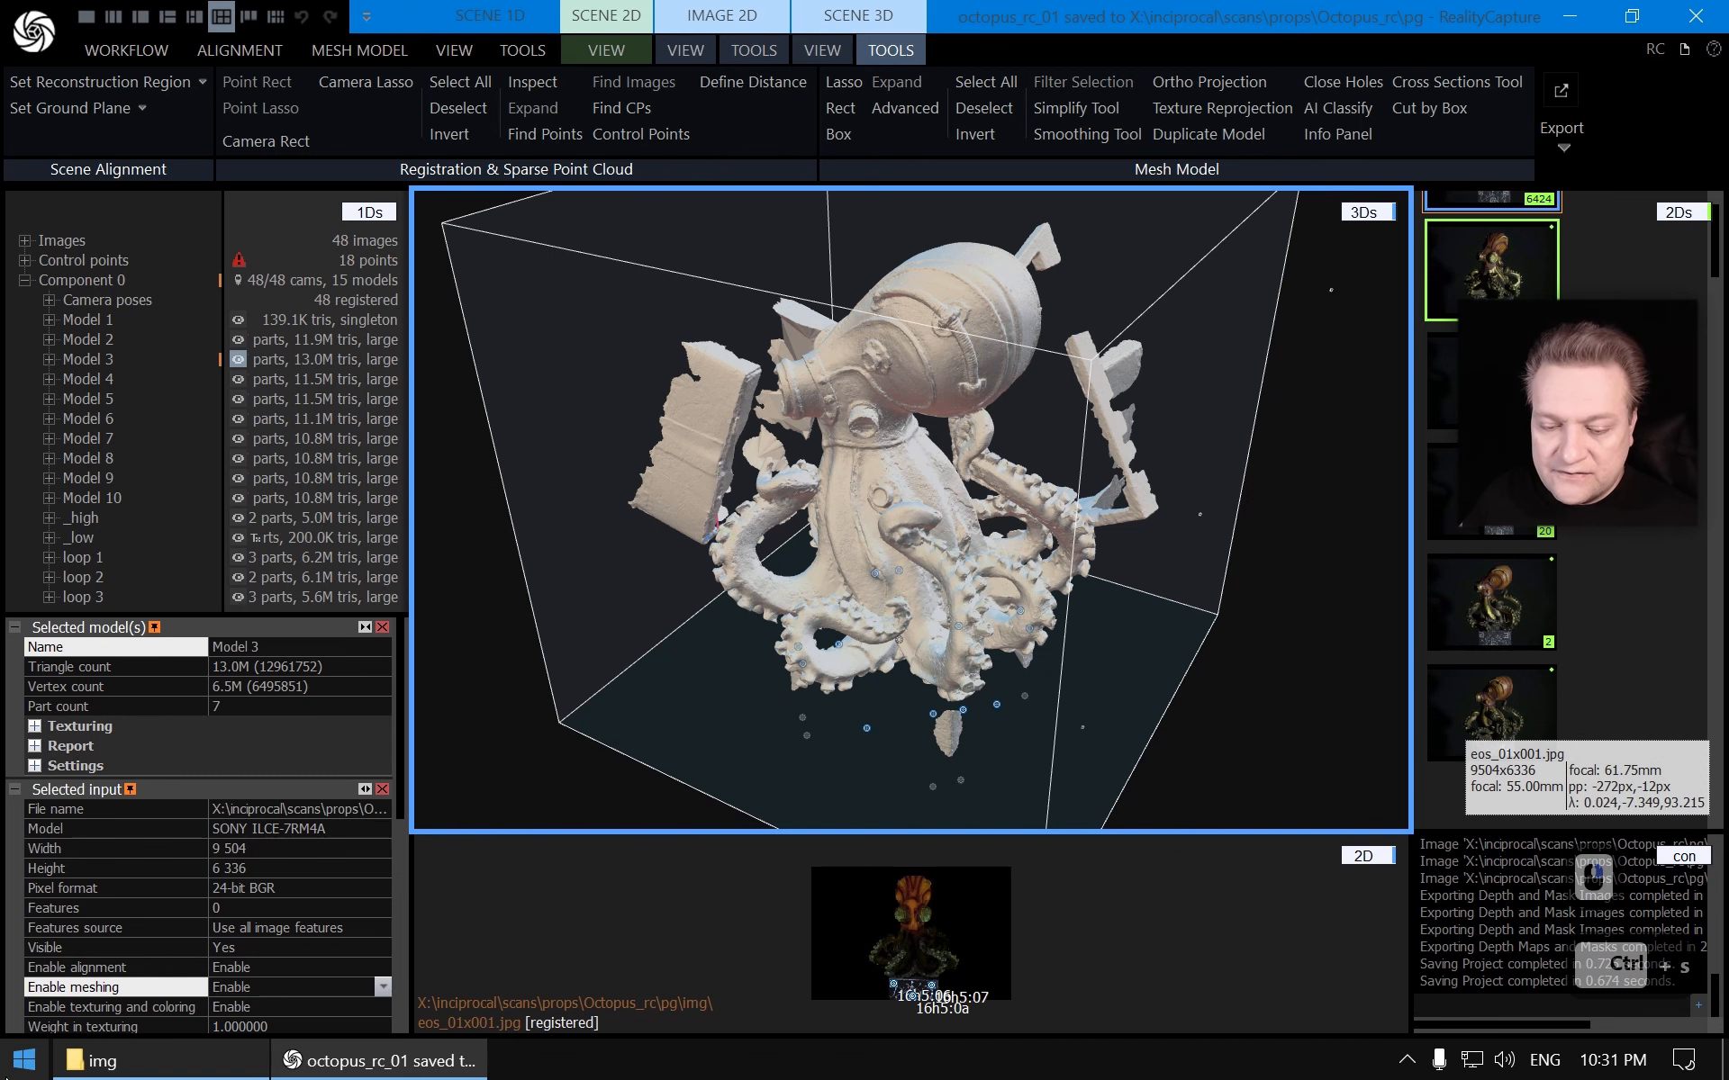
Open the pg folder in the file explorer and run the .start_rc batch file to launch a new RealityCapture project
{"action": "left_click", "coordinate": [94, 1061]}
{"action": "left_click", "coordinate": [844, 227]}
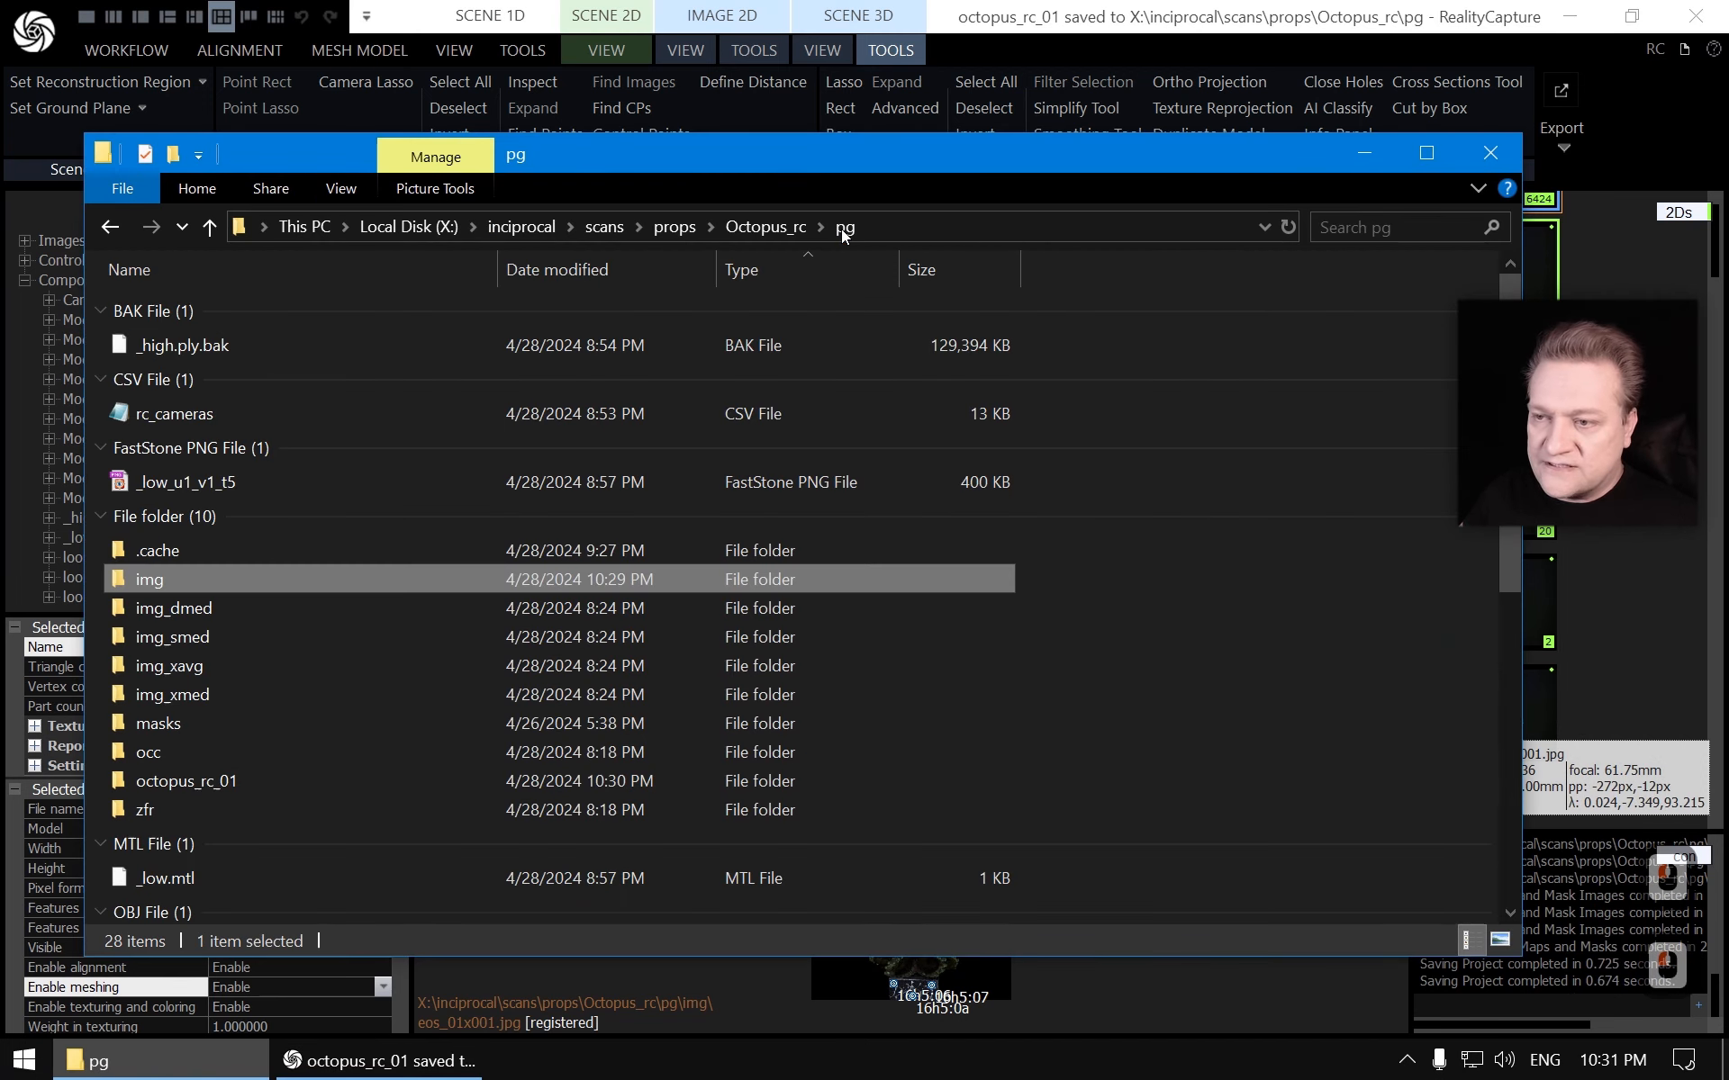
{"action": "scroll", "coordinate": [352, 720], "scroll_direction": "down", "scroll_amount": 7}
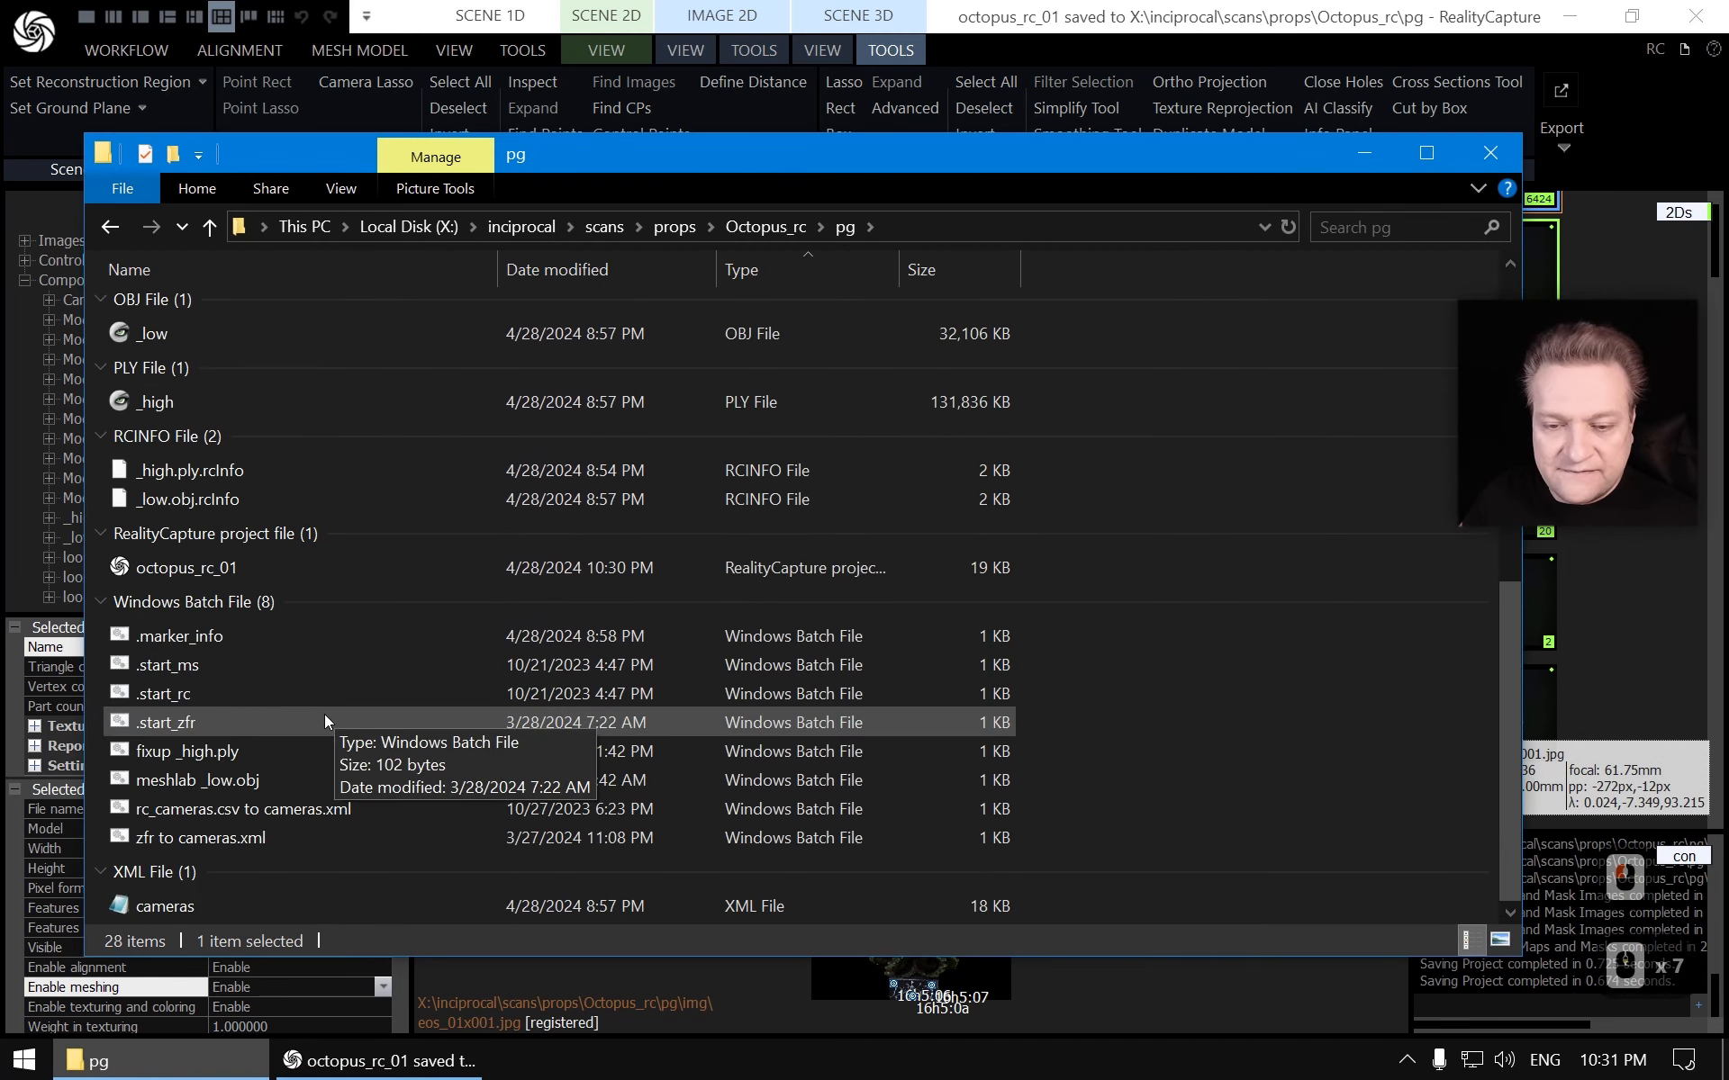
{"action": "double_click", "coordinate": [192, 695]}
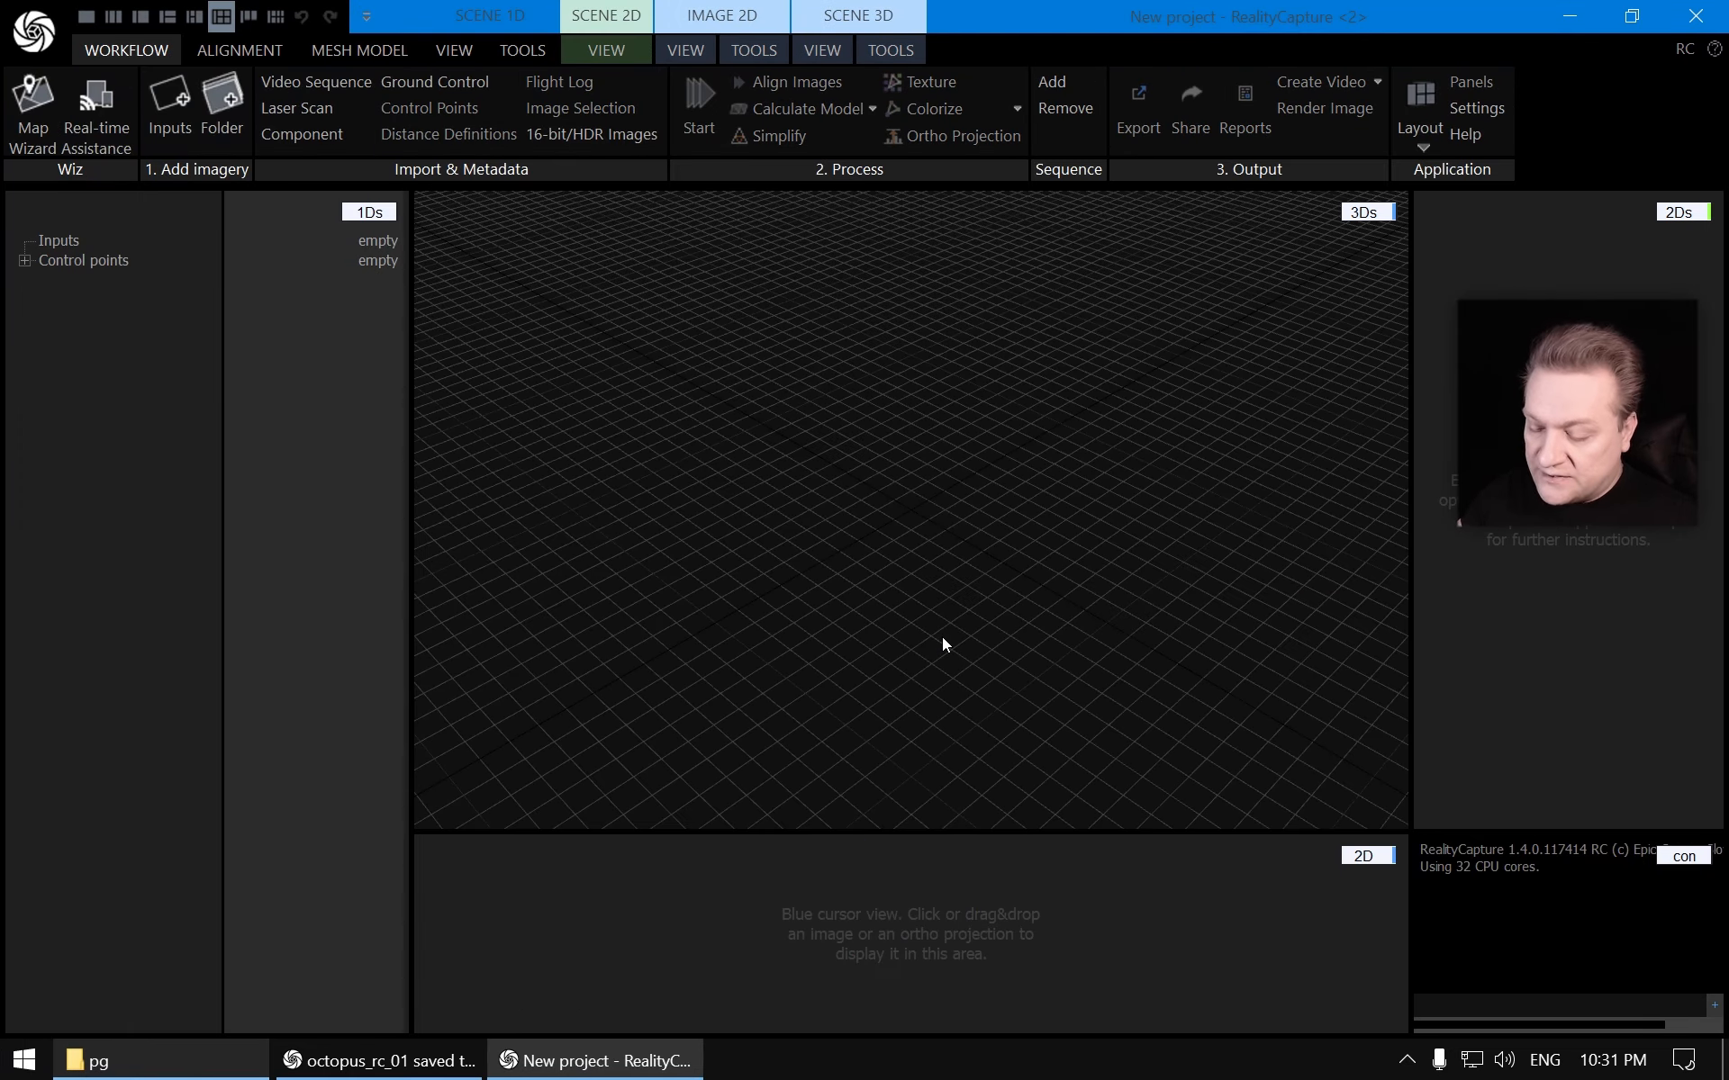
Import all images and masks from the img folder into the new project
{"action": "key", "text": "ctrl+i"}
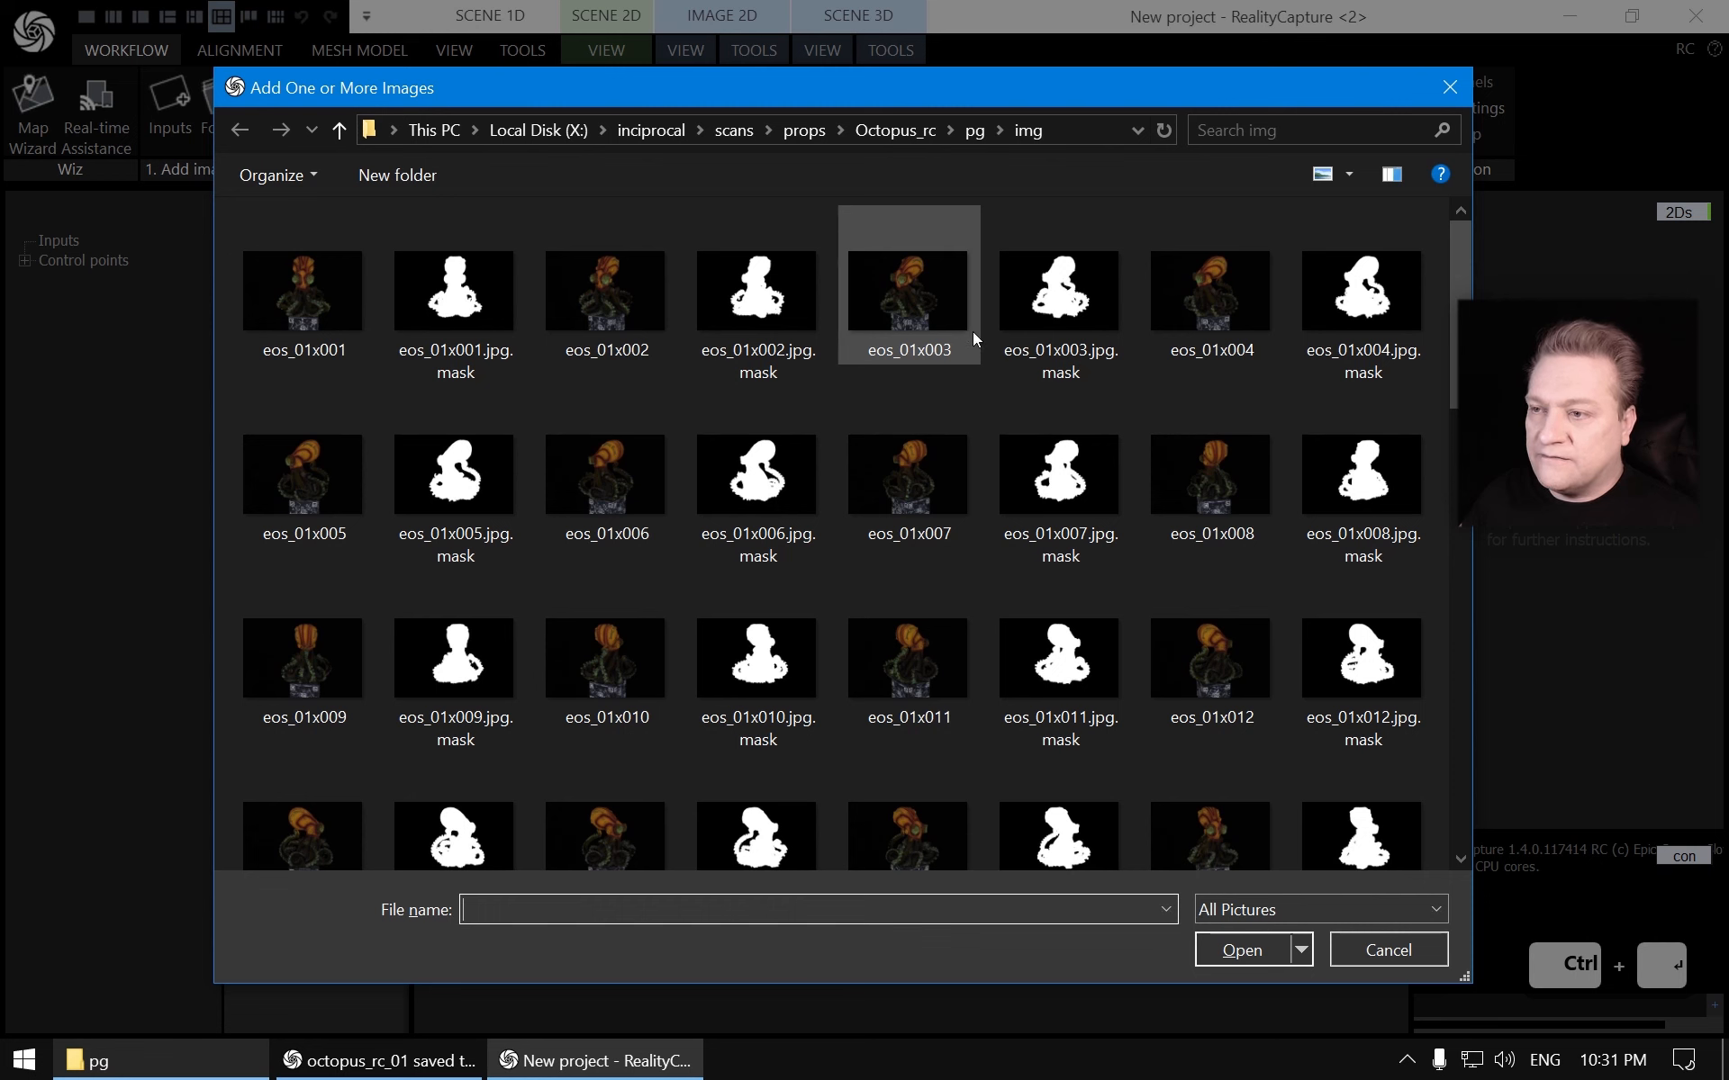
{"action": "left_click", "coordinate": [342, 292]}
{"action": "key", "text": "ctrl+a"}
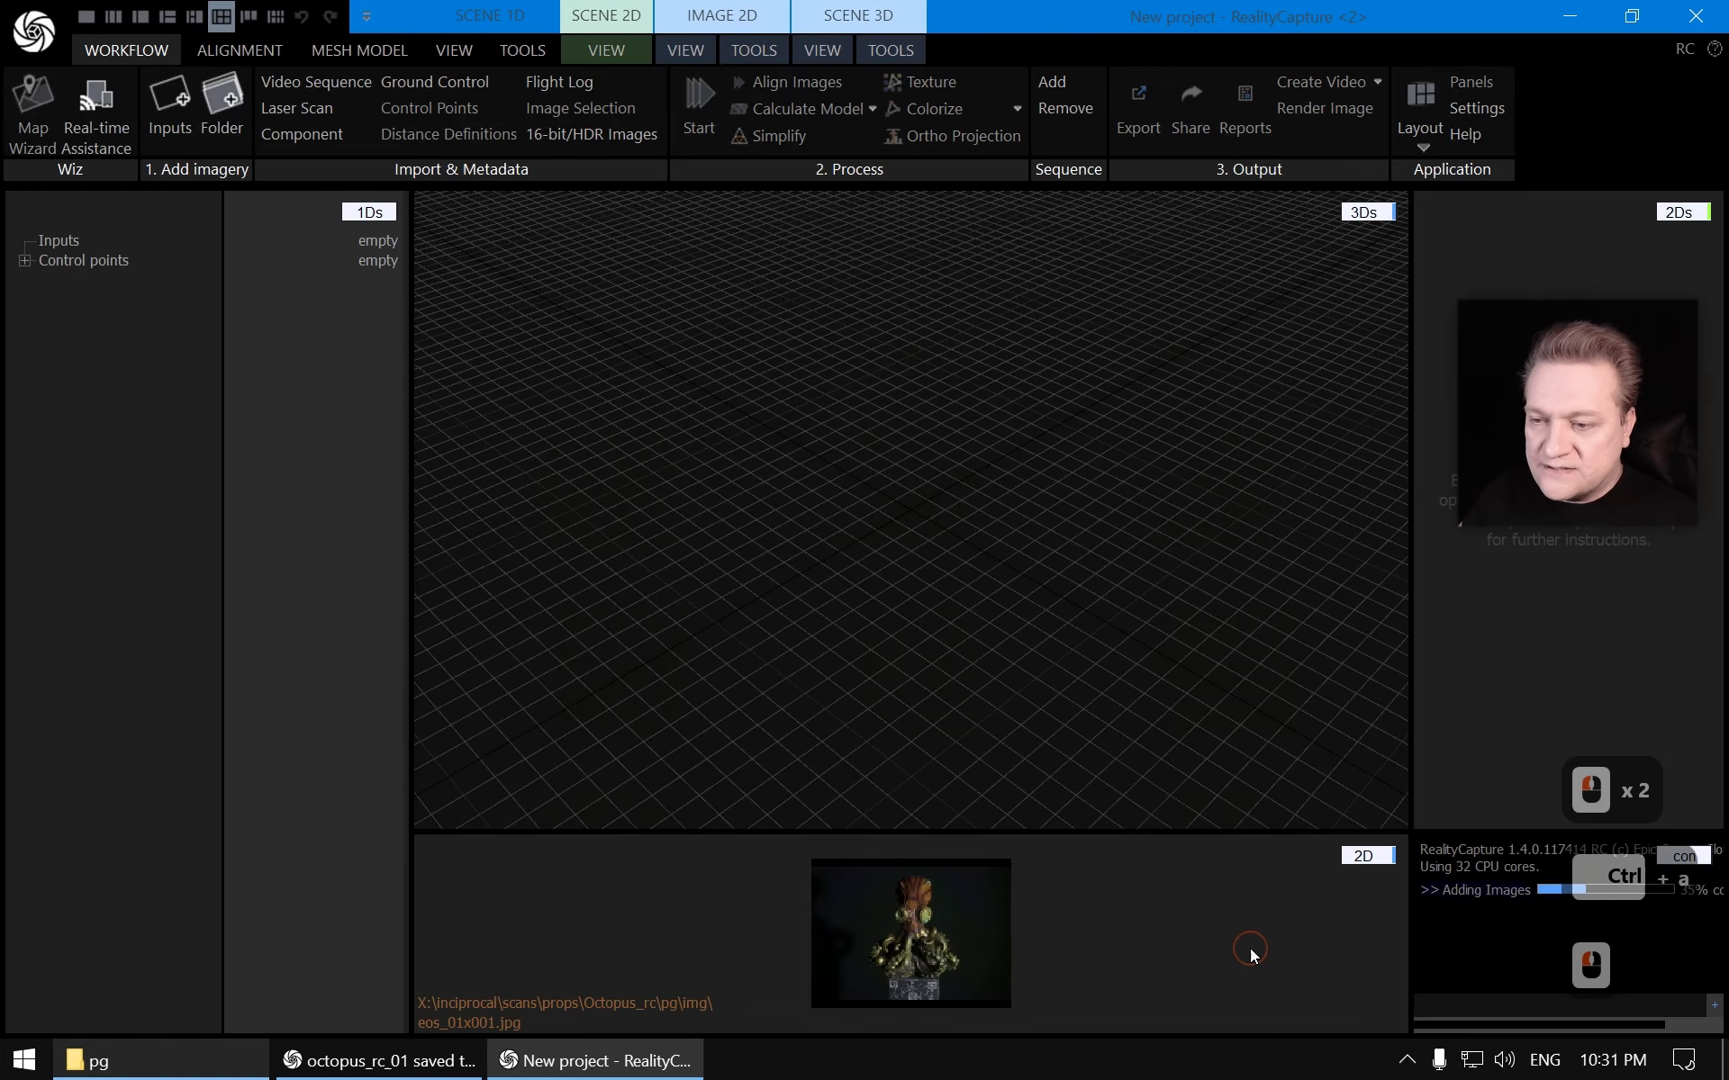
{"action": "left_click", "coordinate": [1248, 948]}
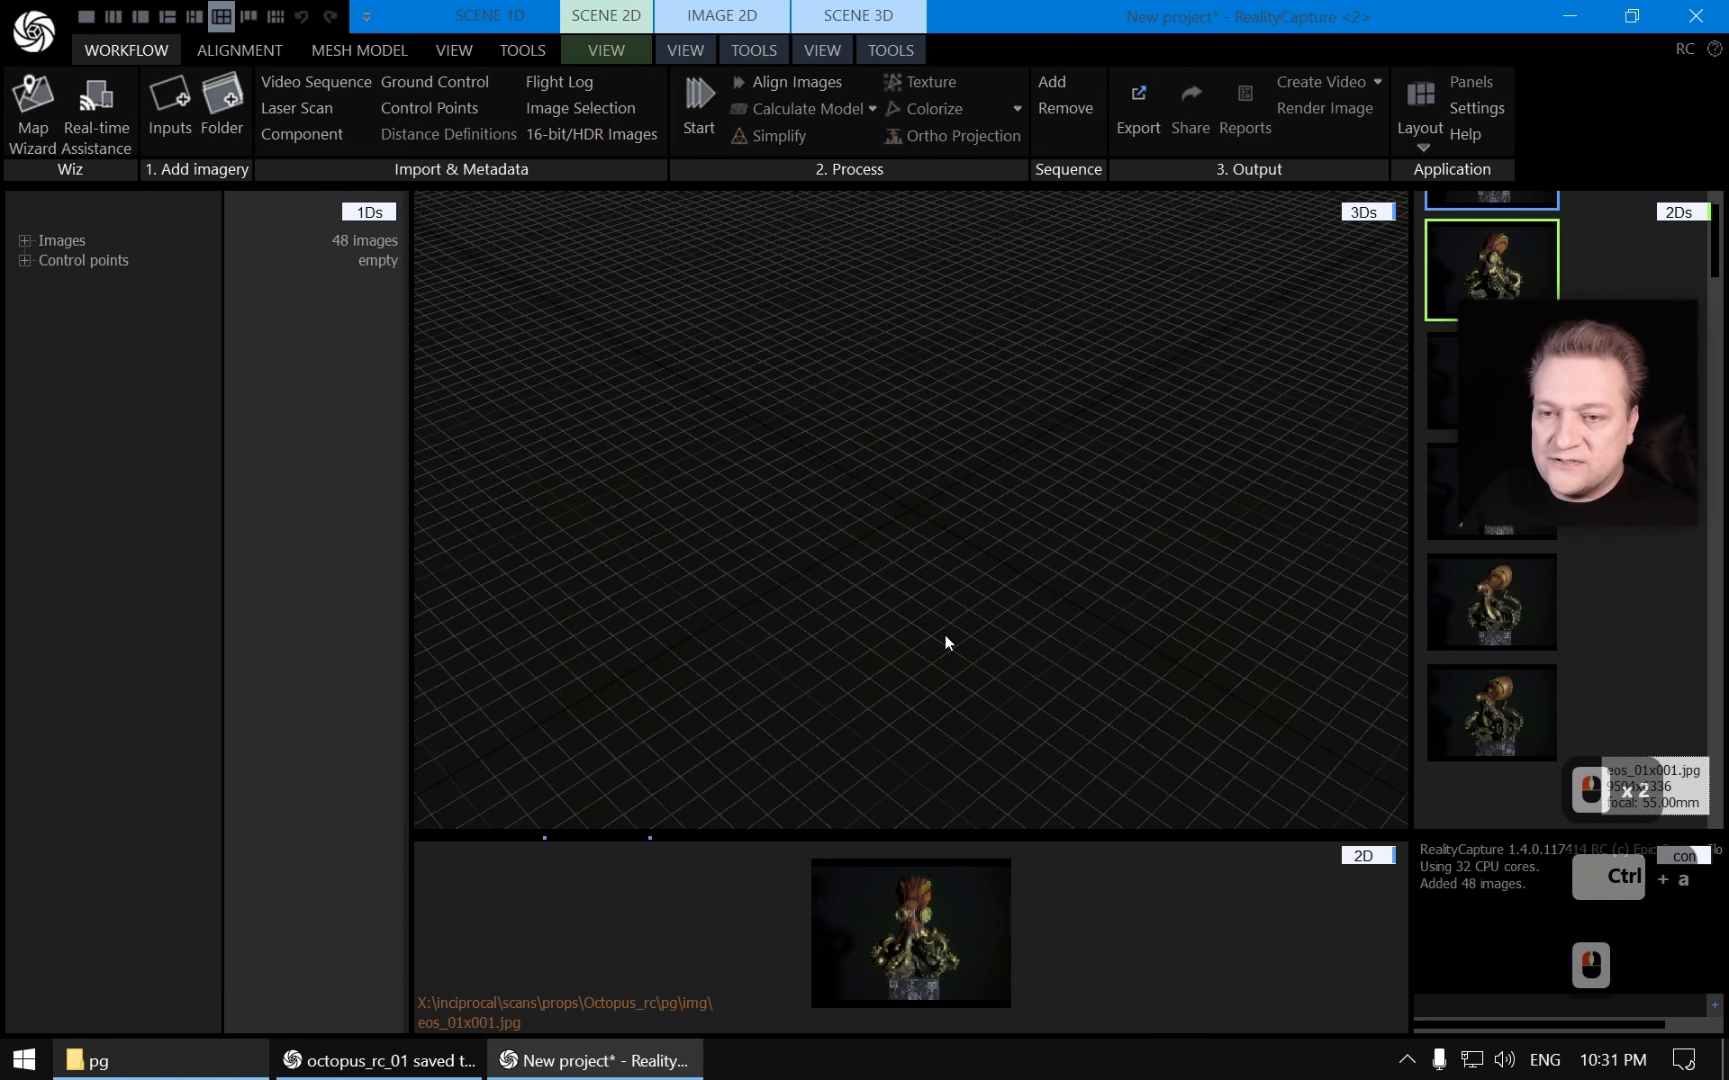
Expand the image list and inspect the mask layer and masking settings of the imported images
{"action": "left_click", "coordinate": [24, 241]}
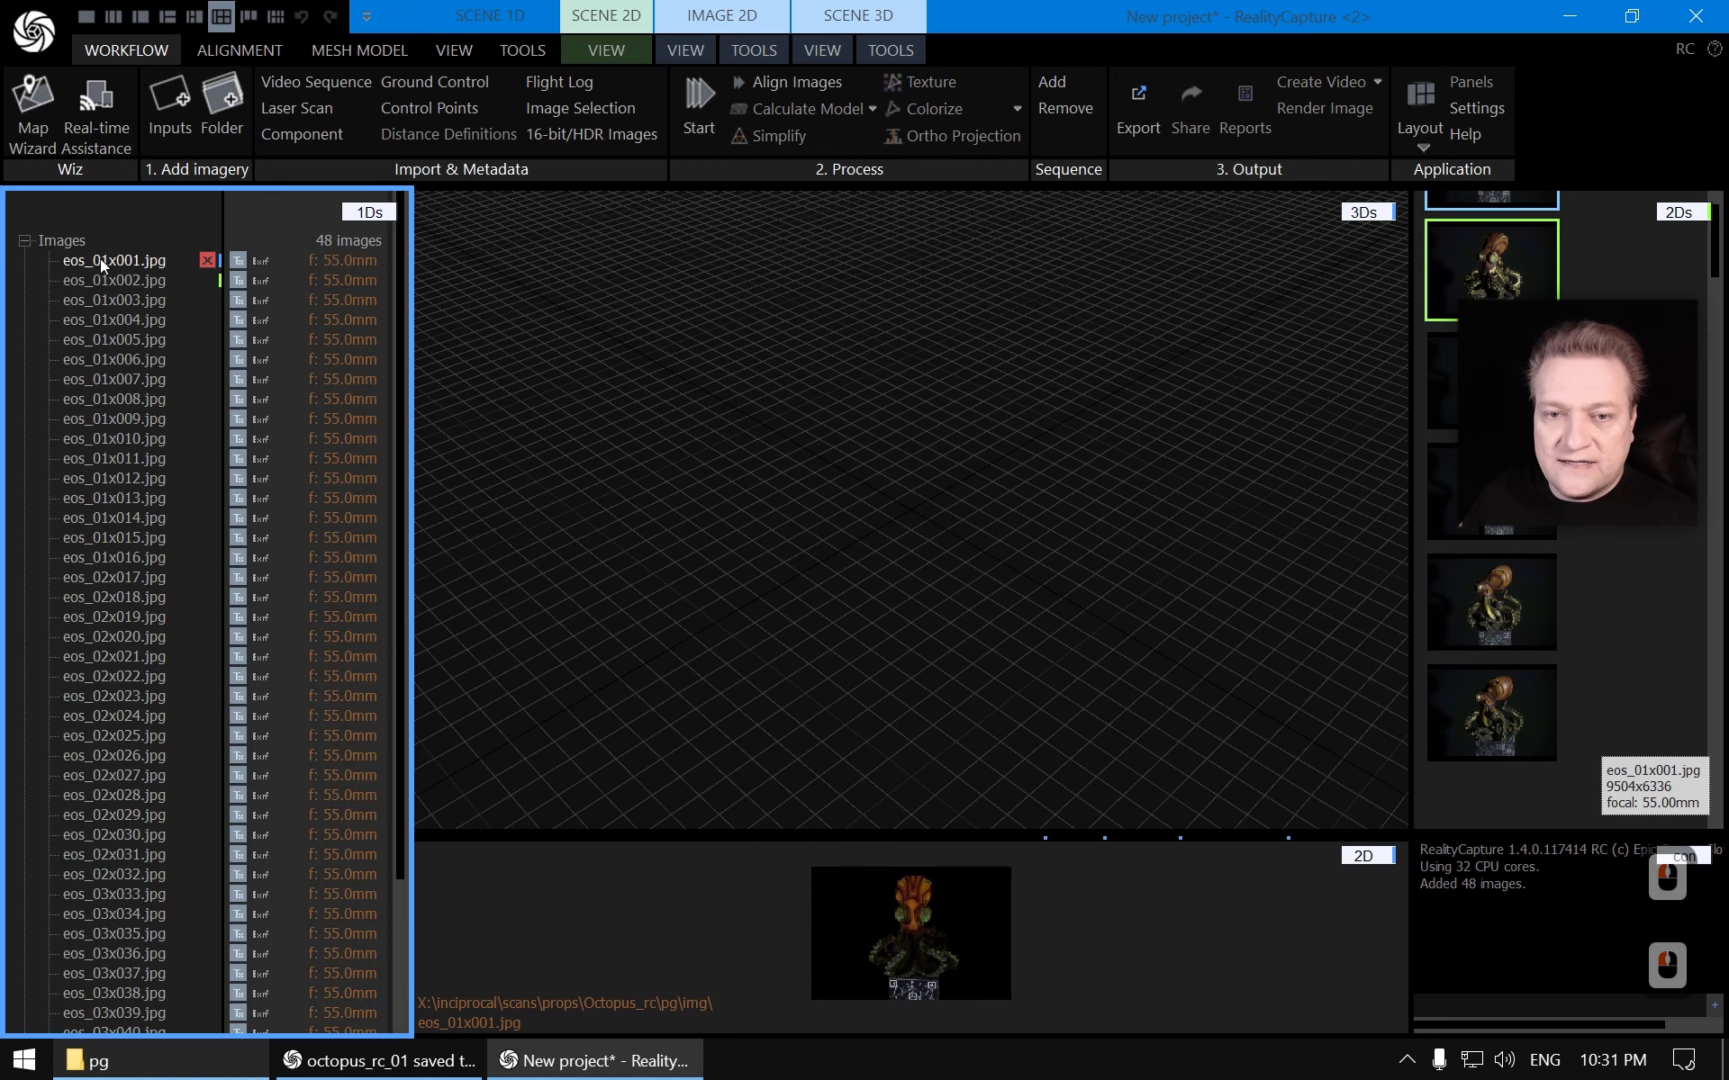
{"action": "left_click", "coordinate": [103, 263]}
{"action": "scroll", "coordinate": [232, 971], "scroll_direction": "down", "scroll_amount": 3}
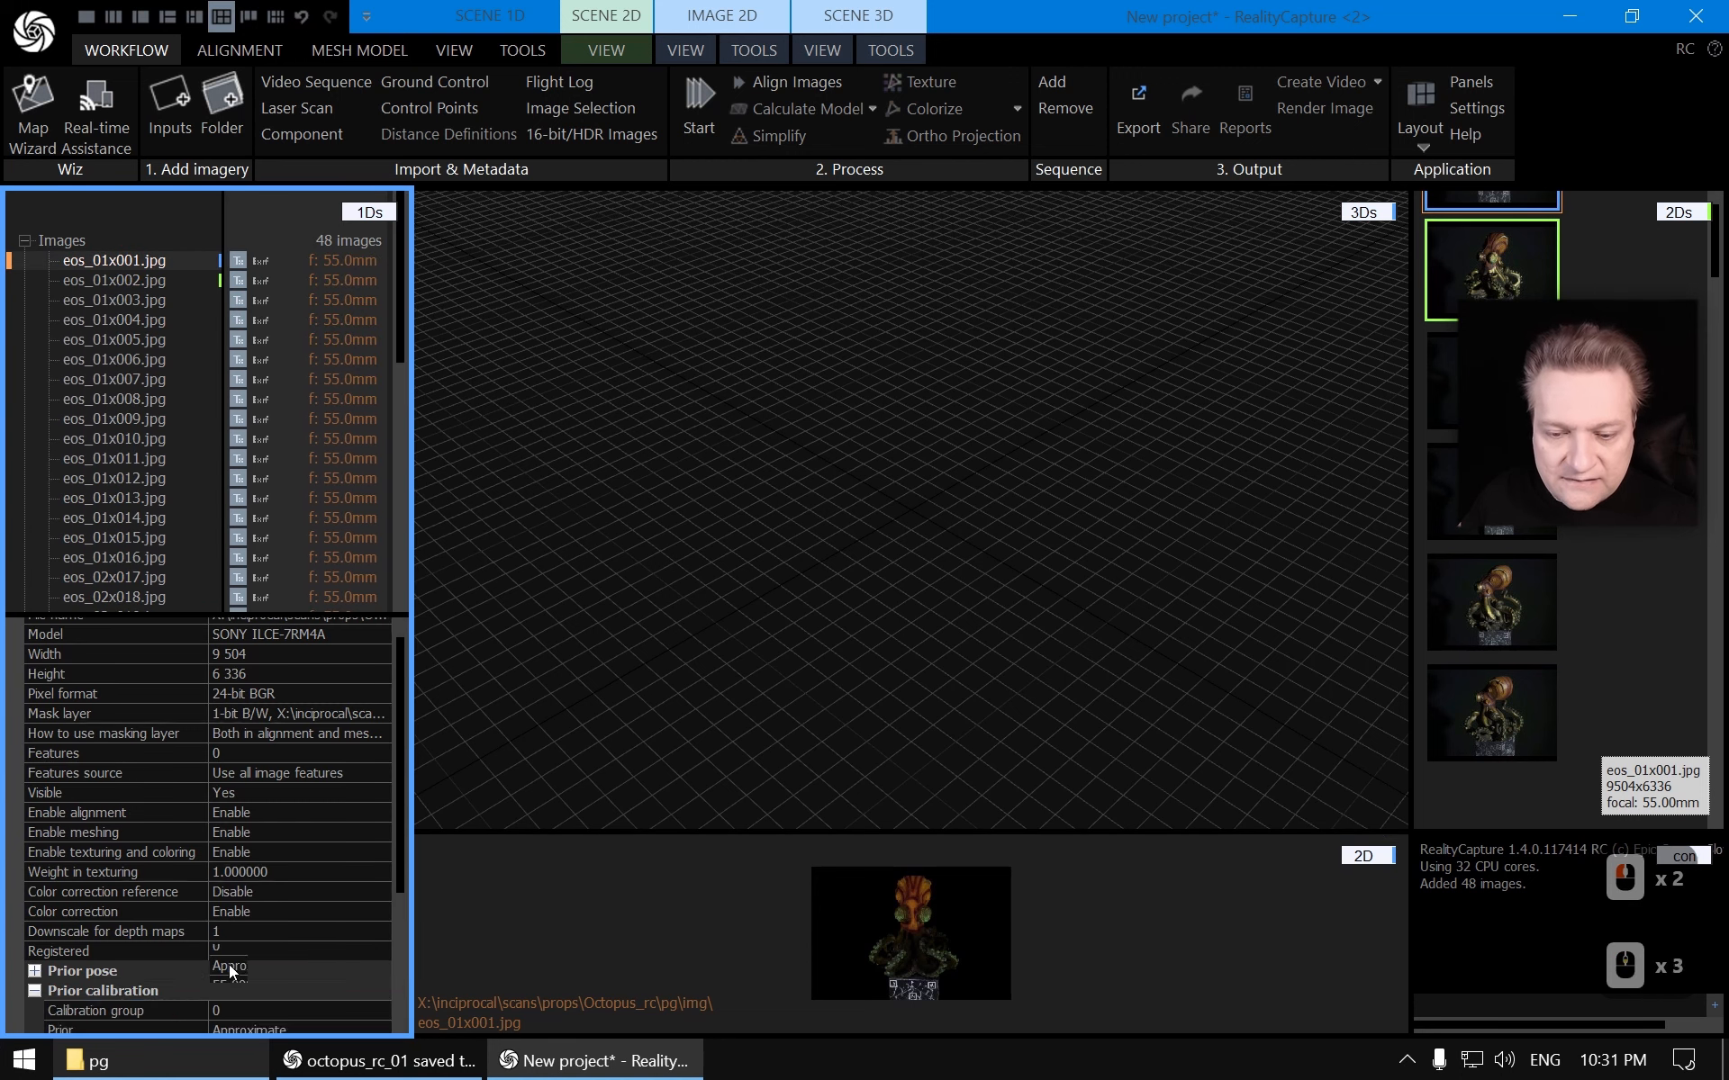
{"action": "scroll", "coordinate": [232, 971], "scroll_direction": "down", "scroll_amount": 8}
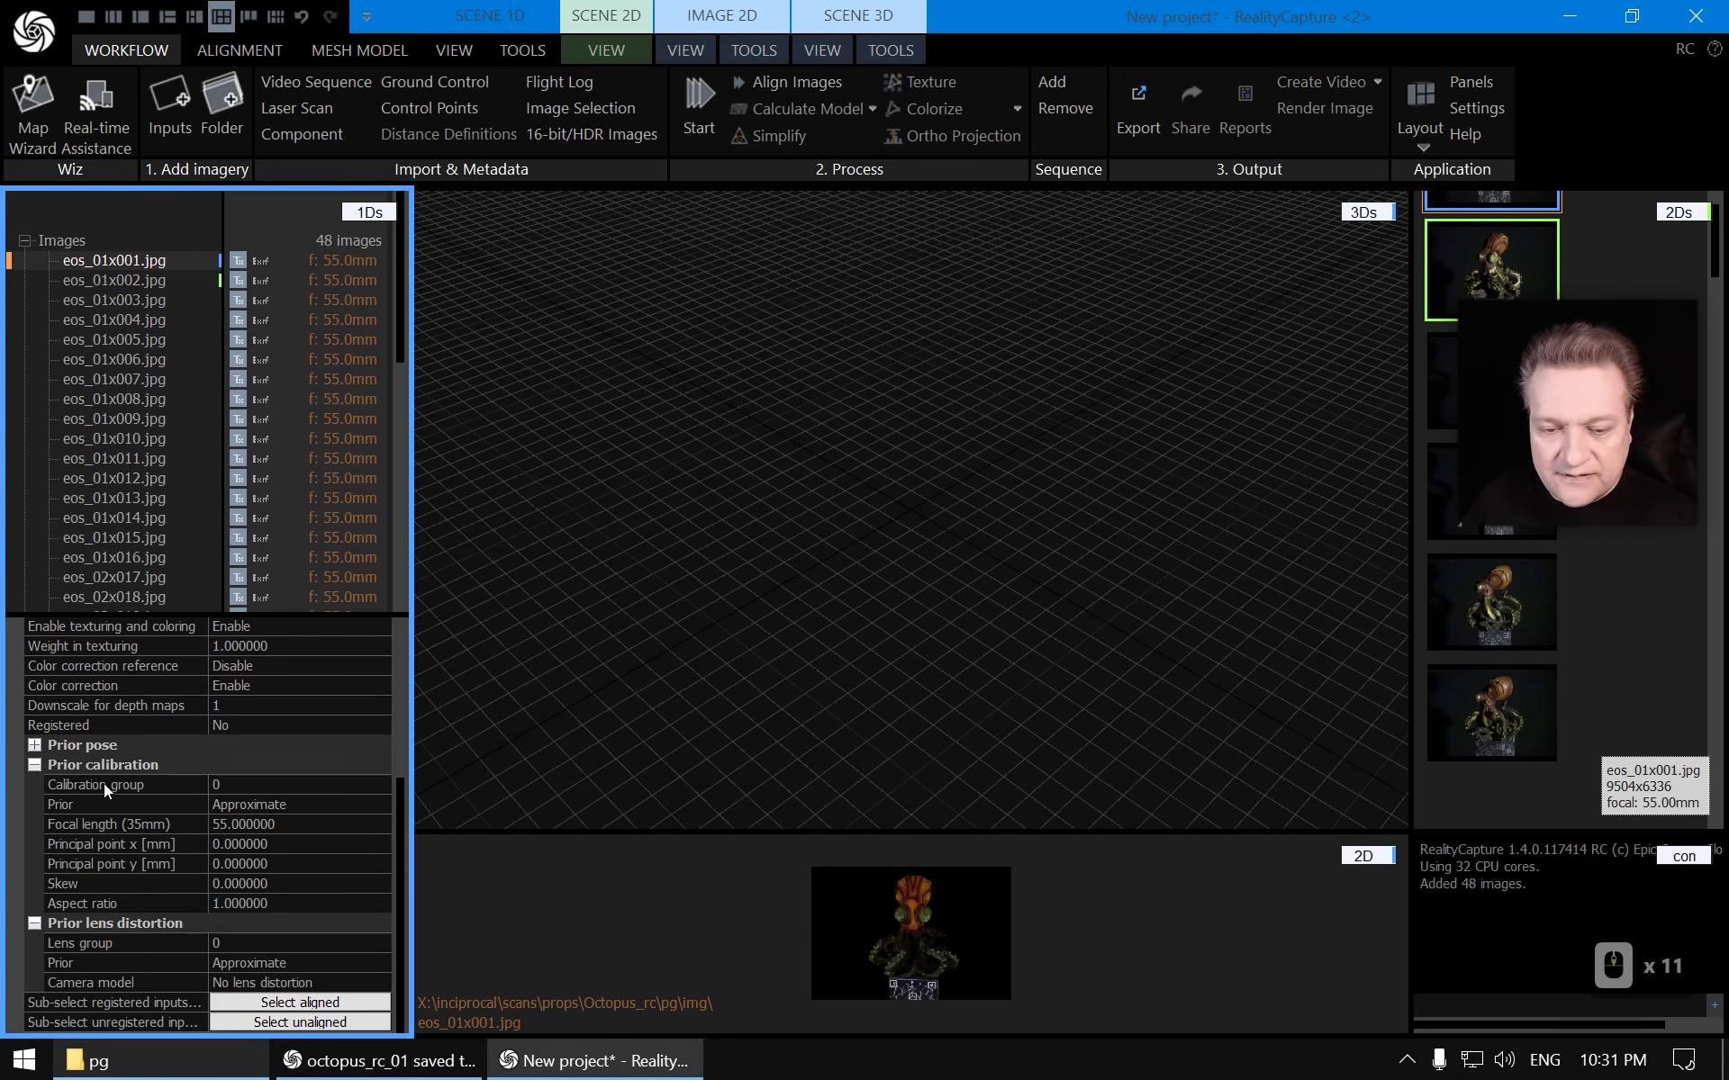
{"action": "scroll", "coordinate": [253, 792], "scroll_direction": "up", "scroll_amount": 7}
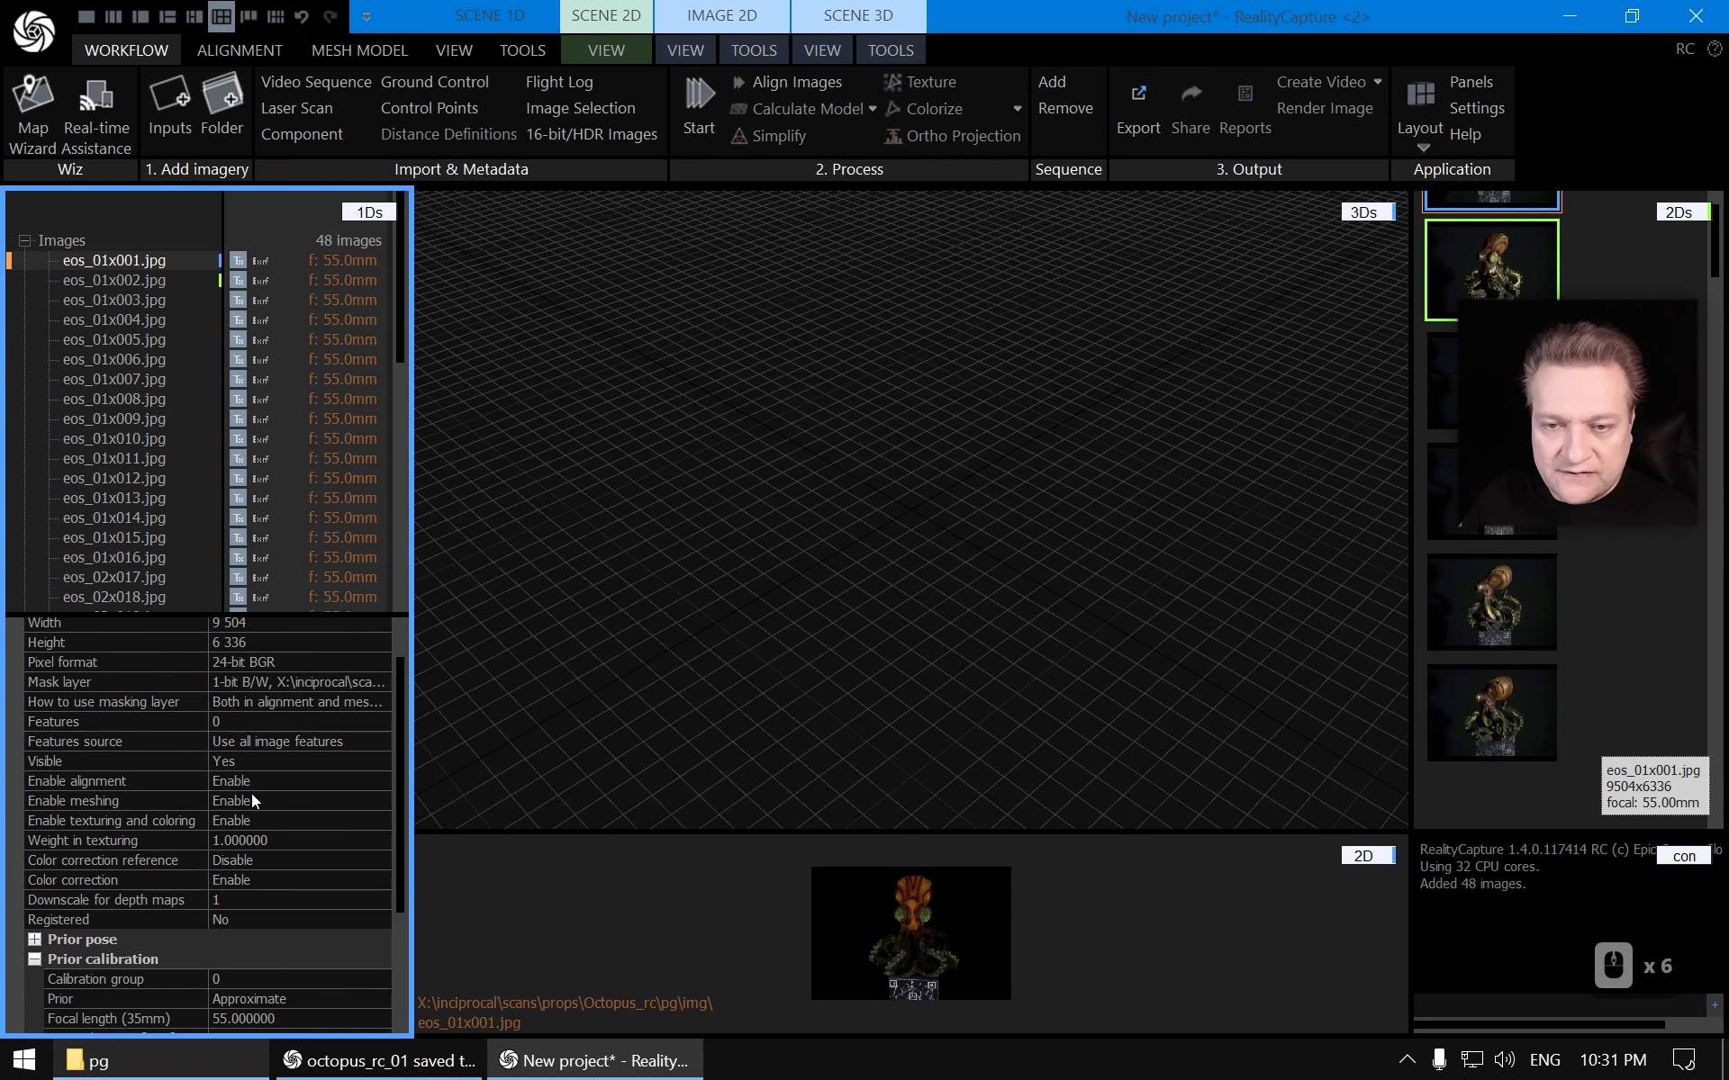
{"action": "scroll", "coordinate": [252, 792], "scroll_direction": "up", "scroll_amount": 2}
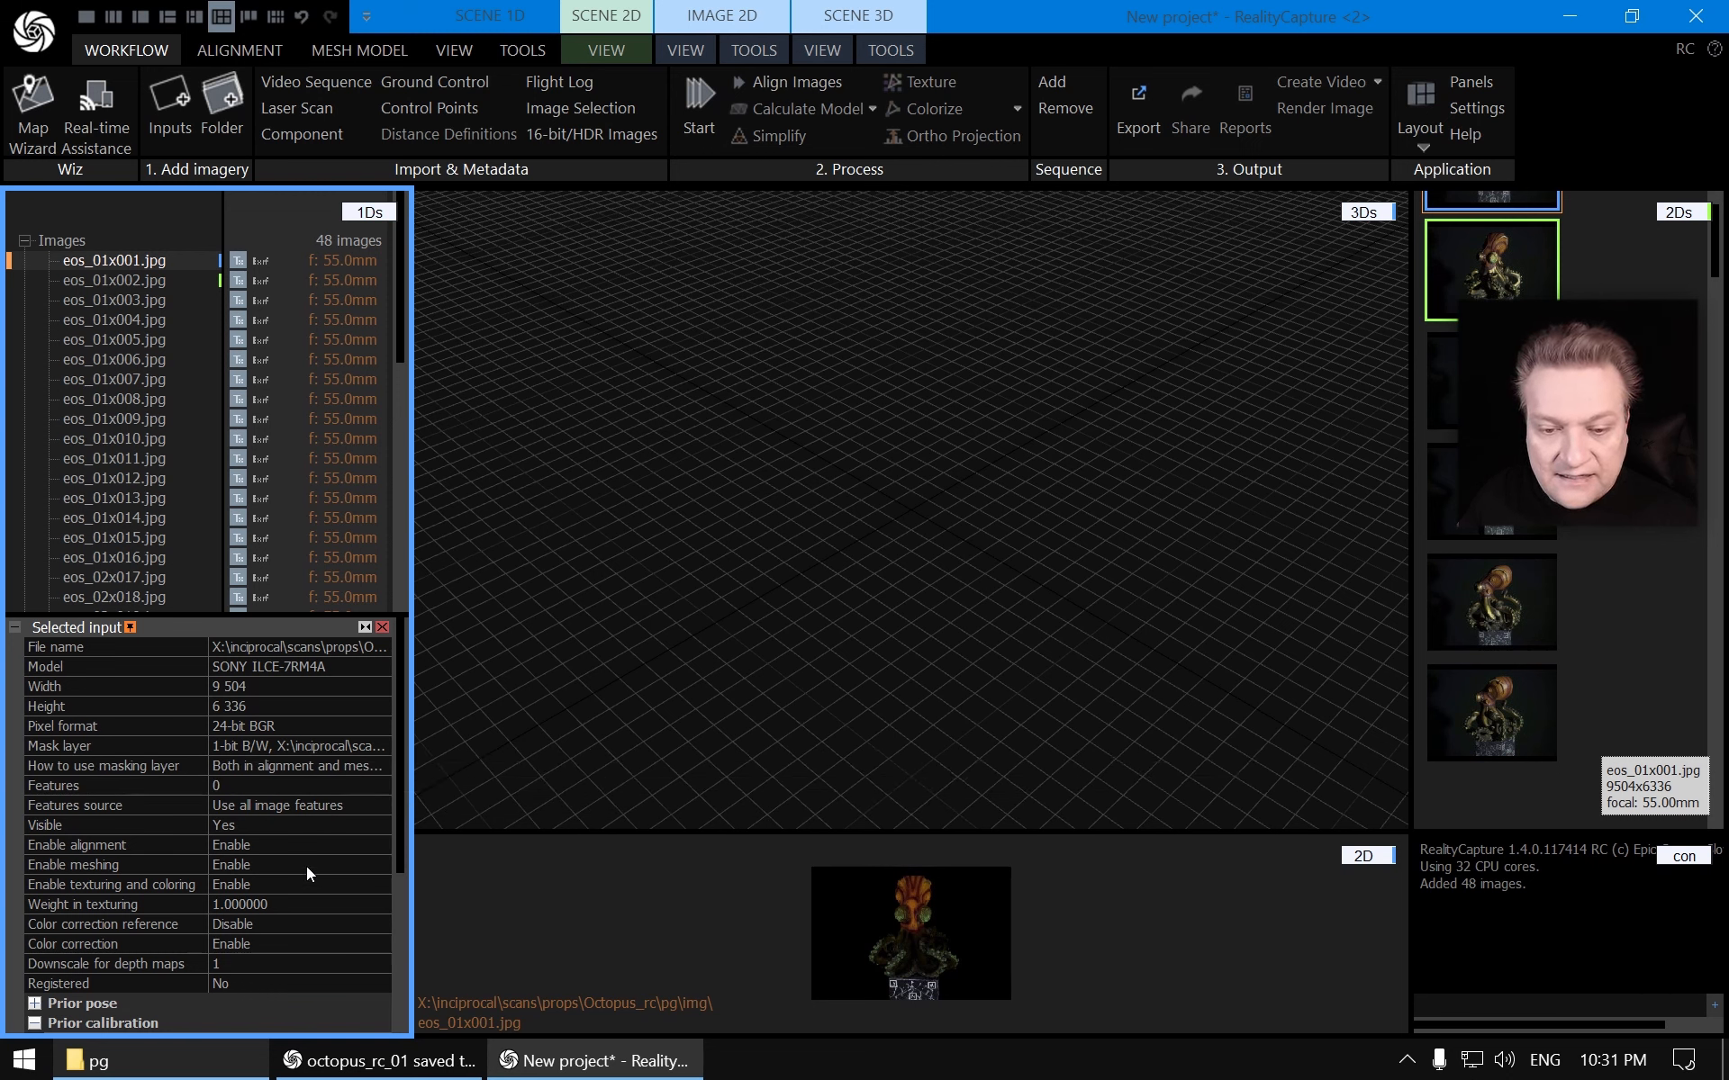
{"action": "left_click", "coordinate": [162, 280]}
{"action": "left_click", "coordinate": [149, 267]}
{"action": "scroll", "coordinate": [140, 430], "scroll_direction": "down", "scroll_amount": 14}
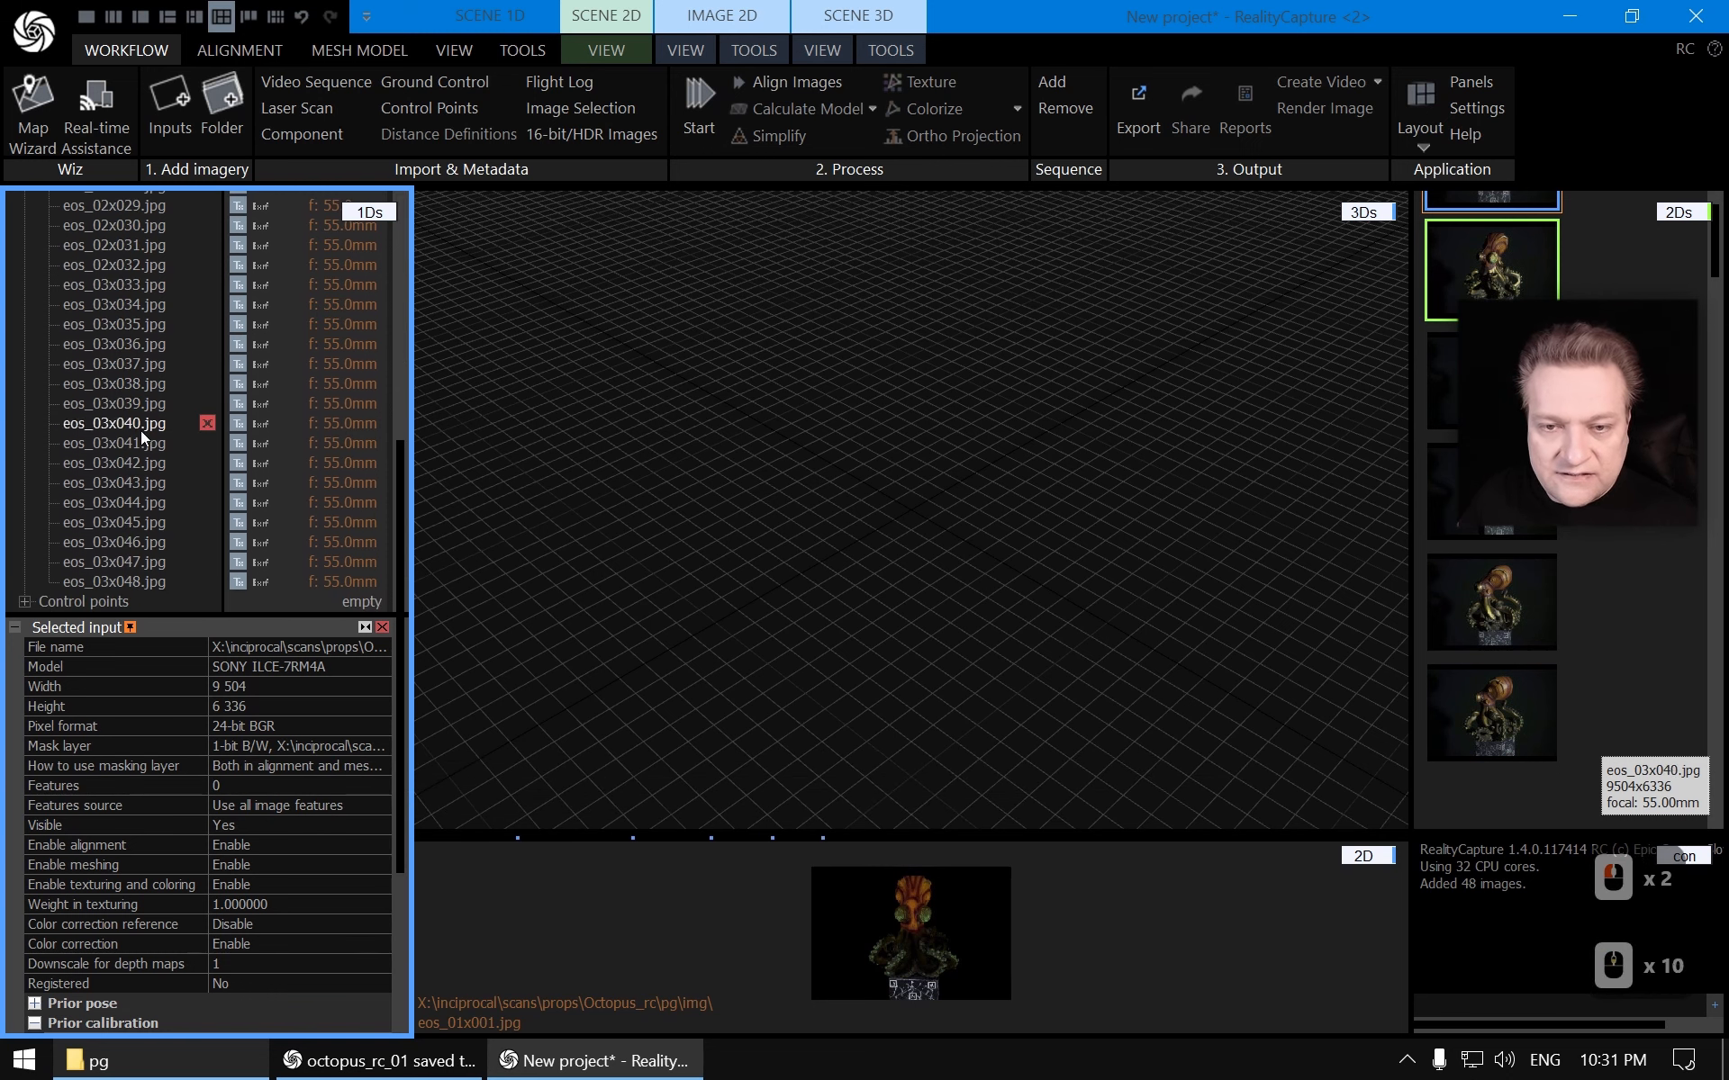
{"action": "left_click", "coordinate": [148, 582], "text": "shift"}
{"action": "scroll", "coordinate": [169, 337], "scroll_direction": "up", "scroll_amount": 9}
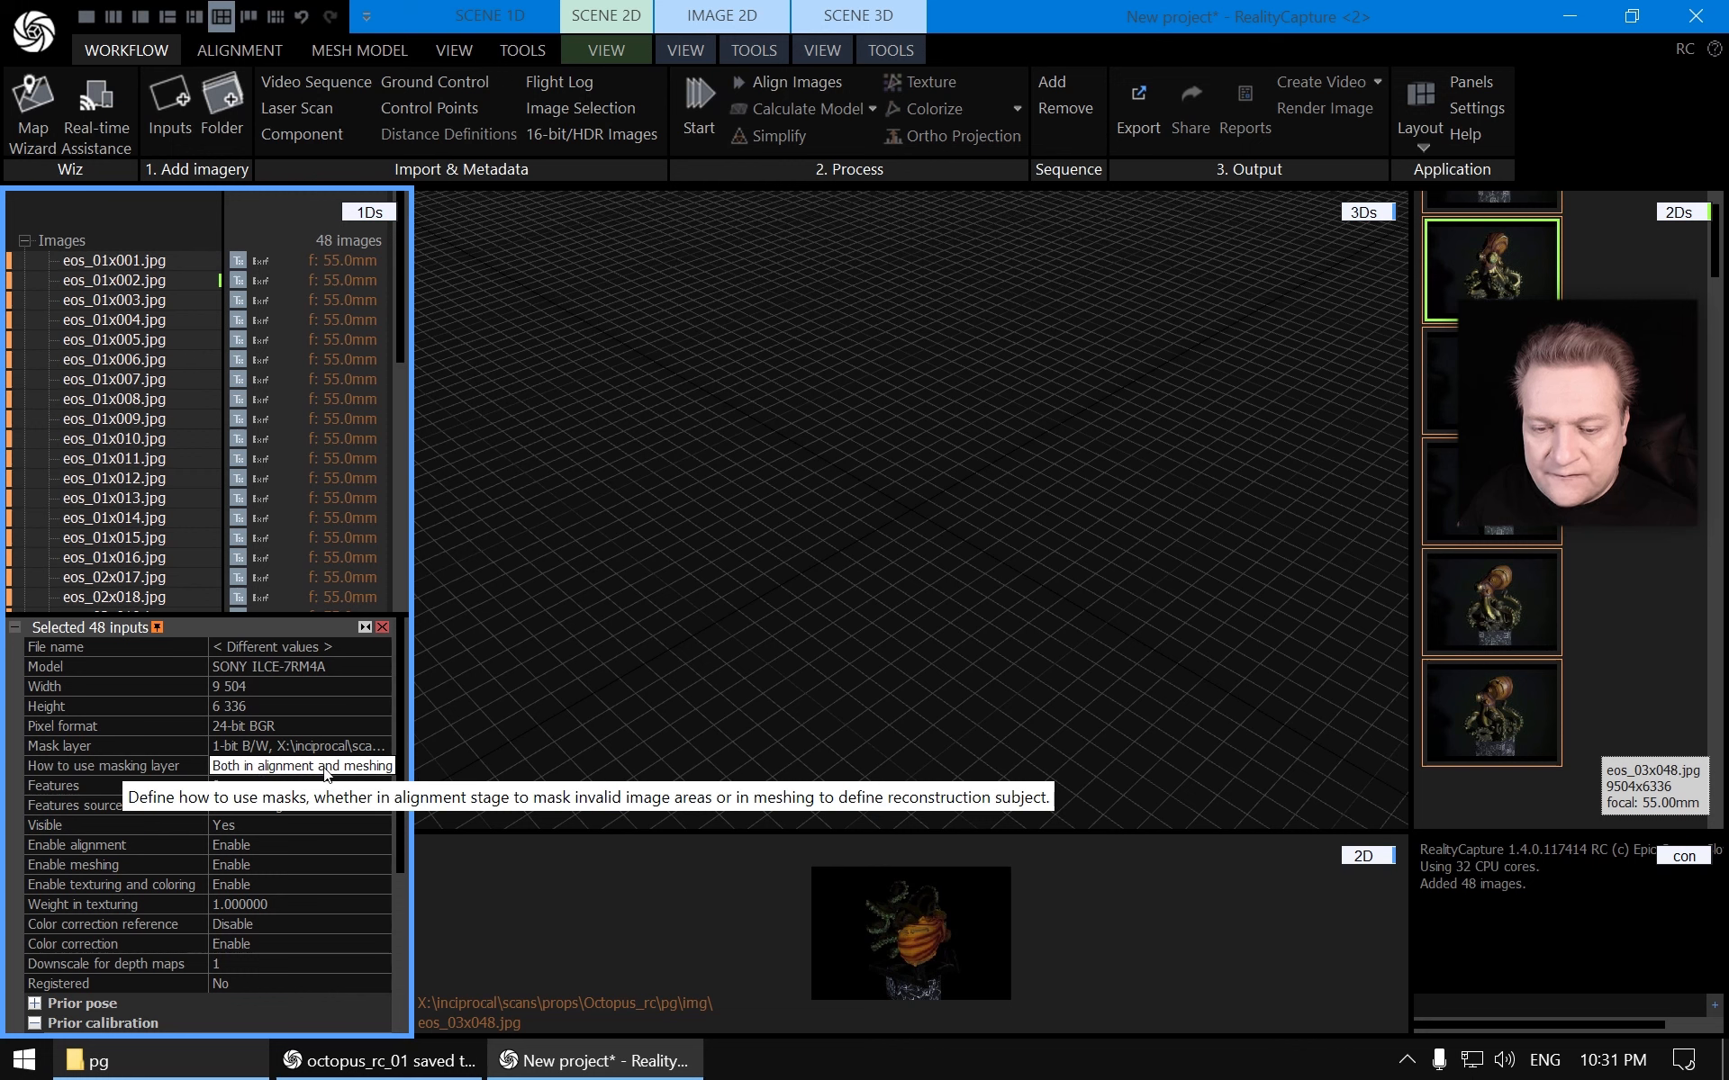
Set the imported images' masking layer usage to Only in meshing
{"action": "left_click", "coordinate": [357, 767]}
{"action": "left_click", "coordinate": [384, 766]}
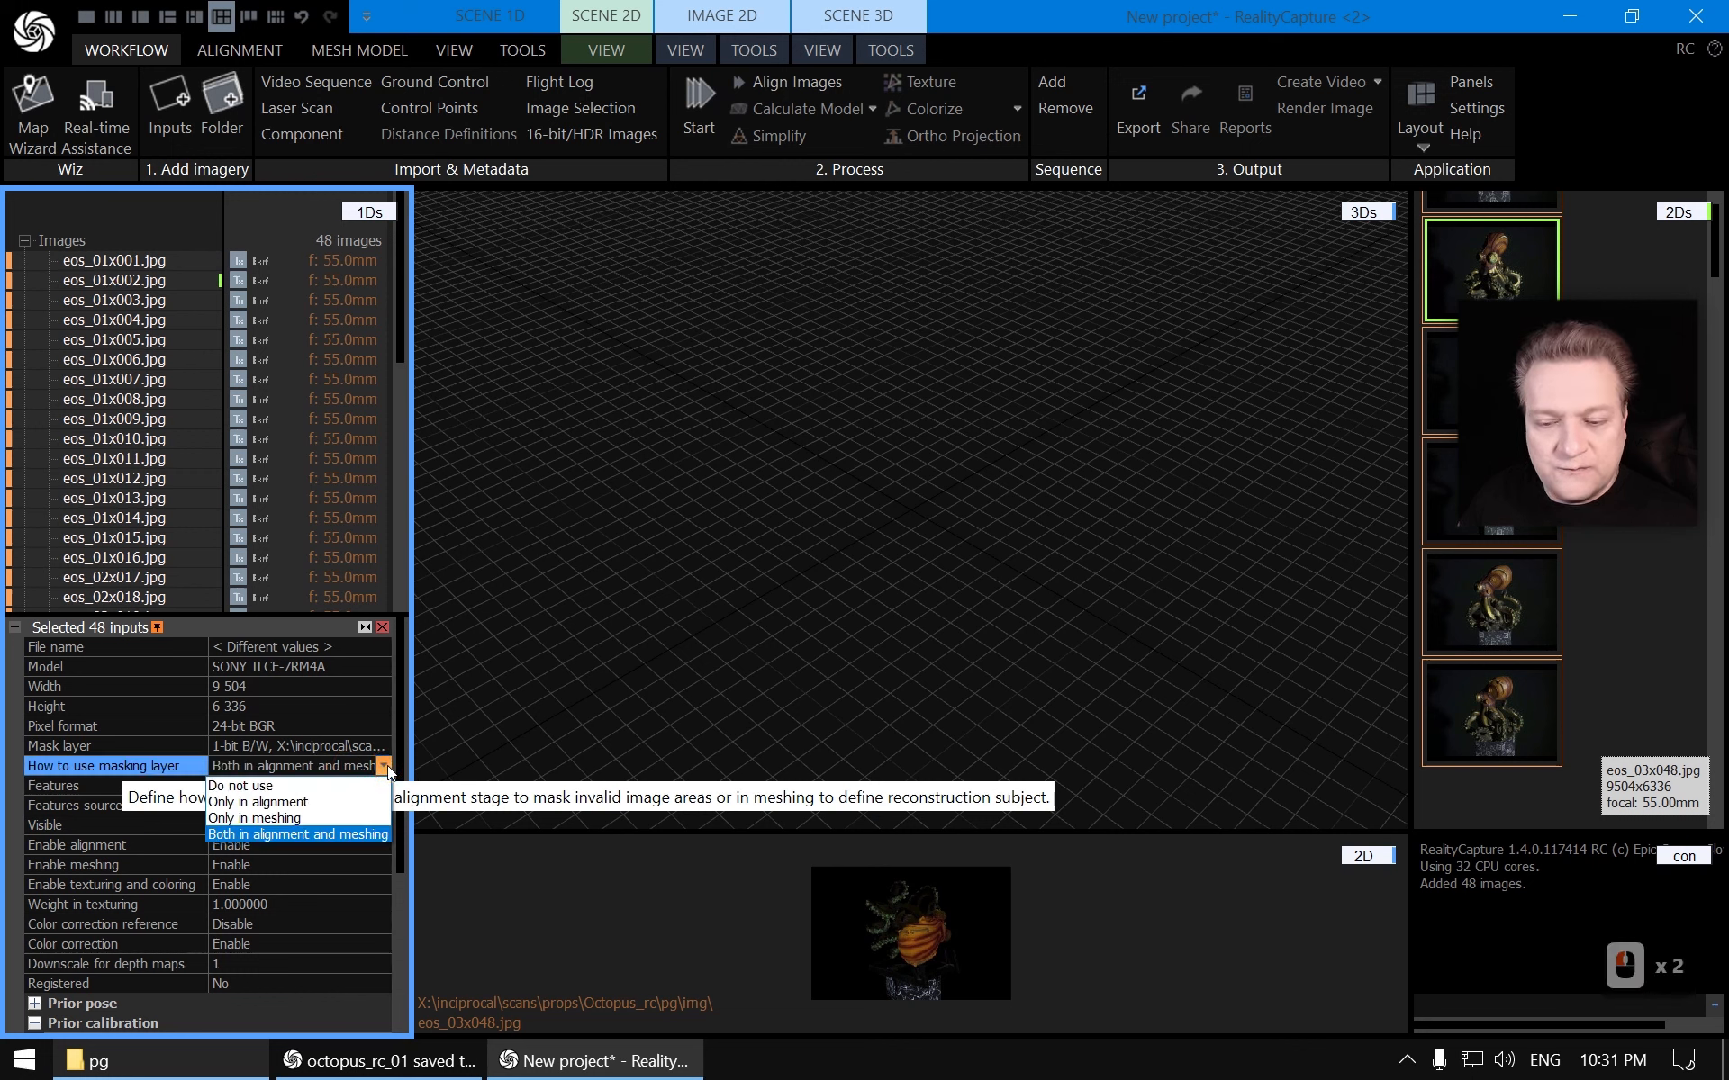
{"action": "left_click", "coordinate": [264, 820]}
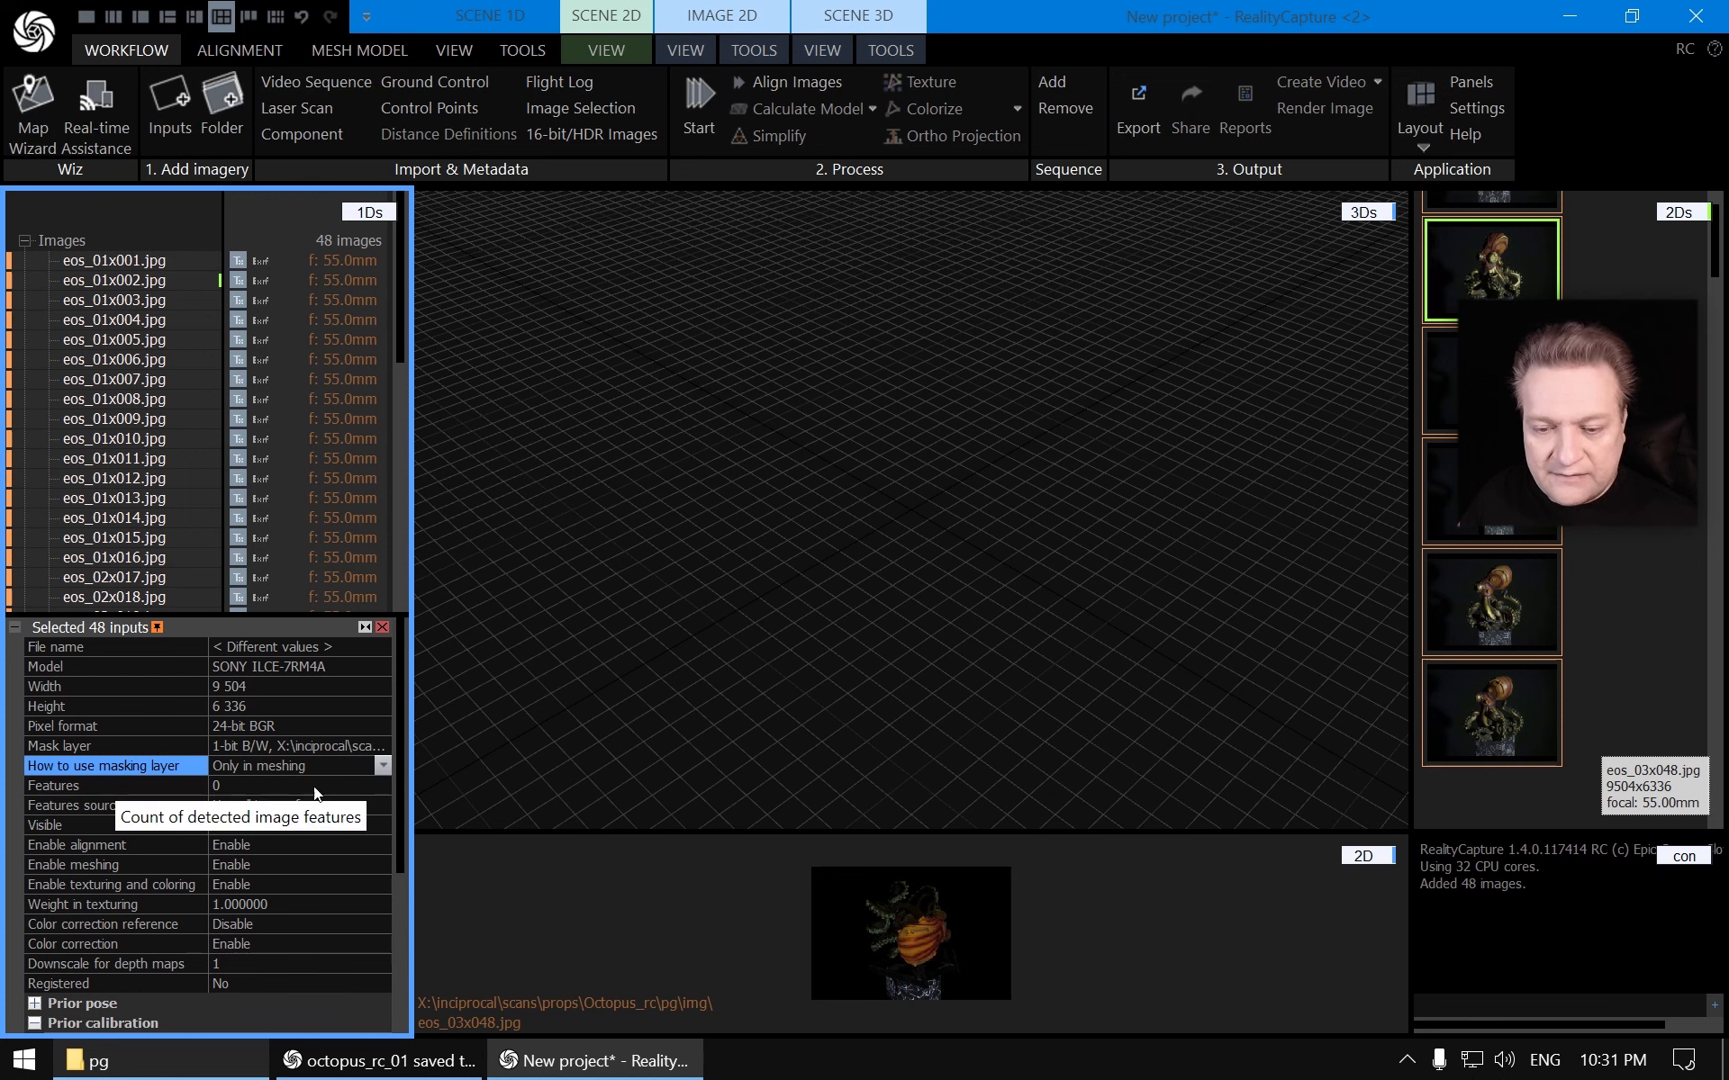
{"action": "left_click", "coordinate": [94, 828]}
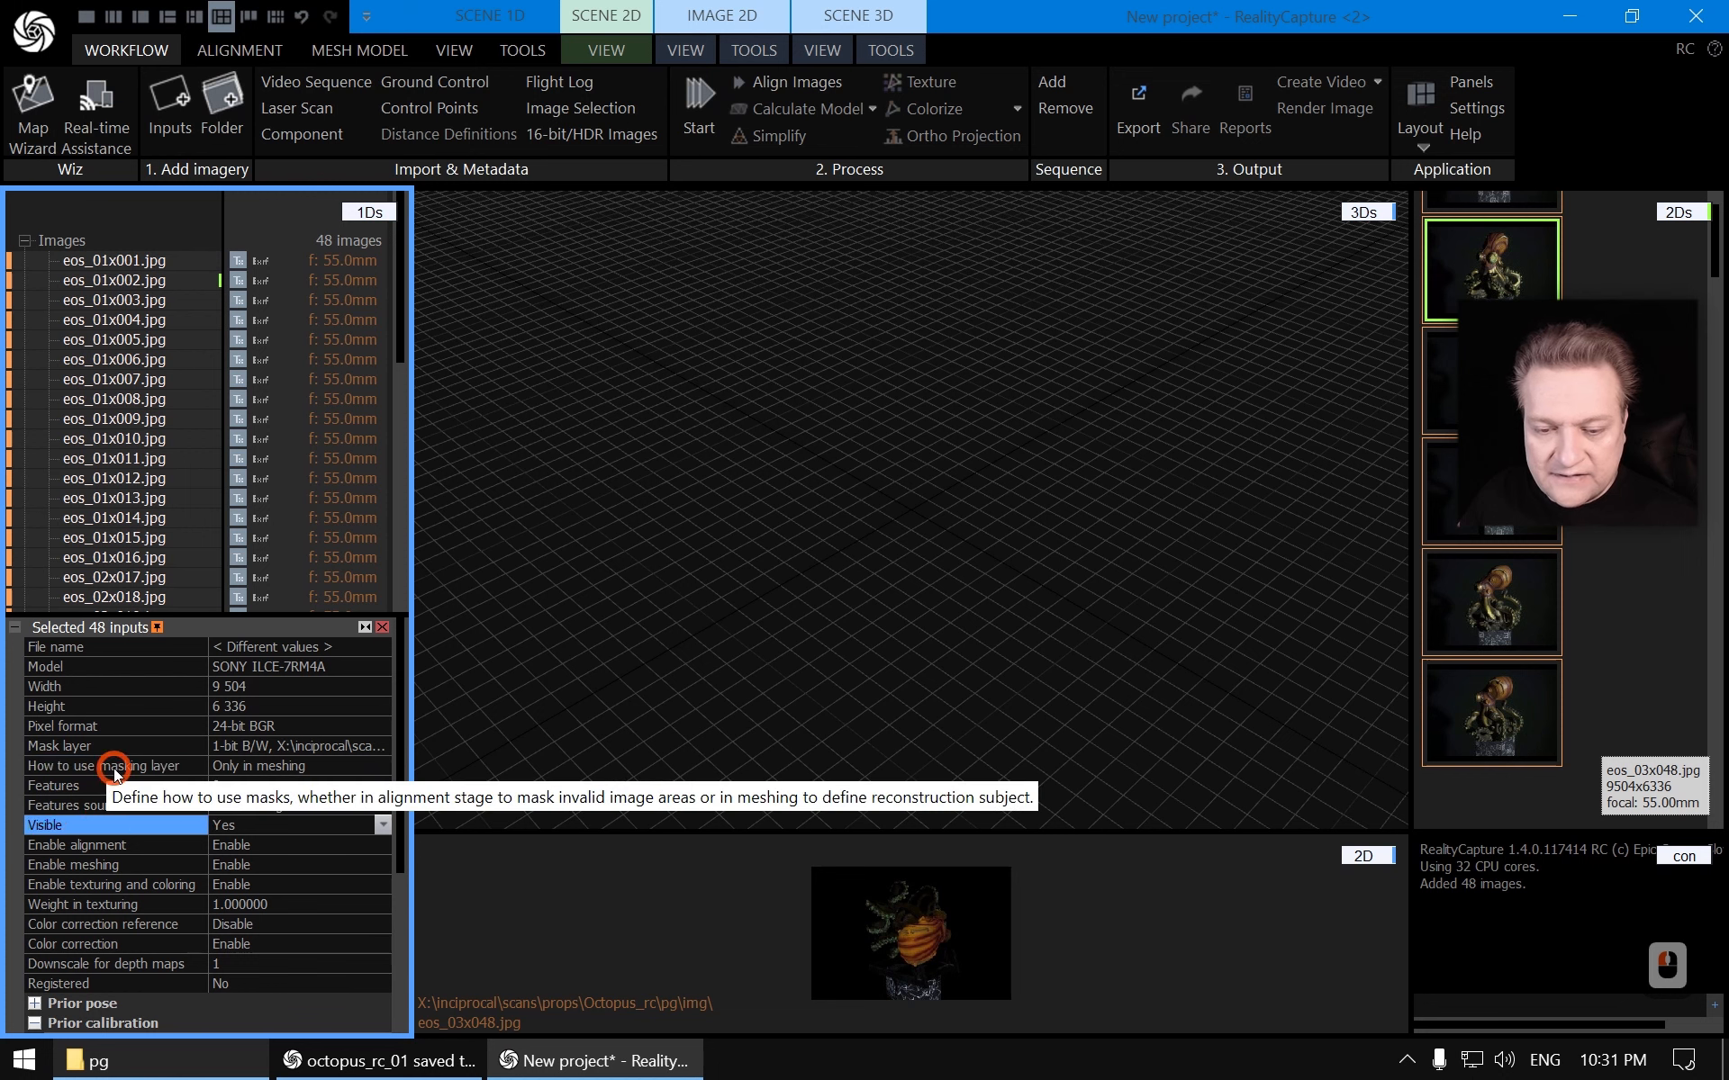
{"action": "left_click", "coordinate": [115, 770]}
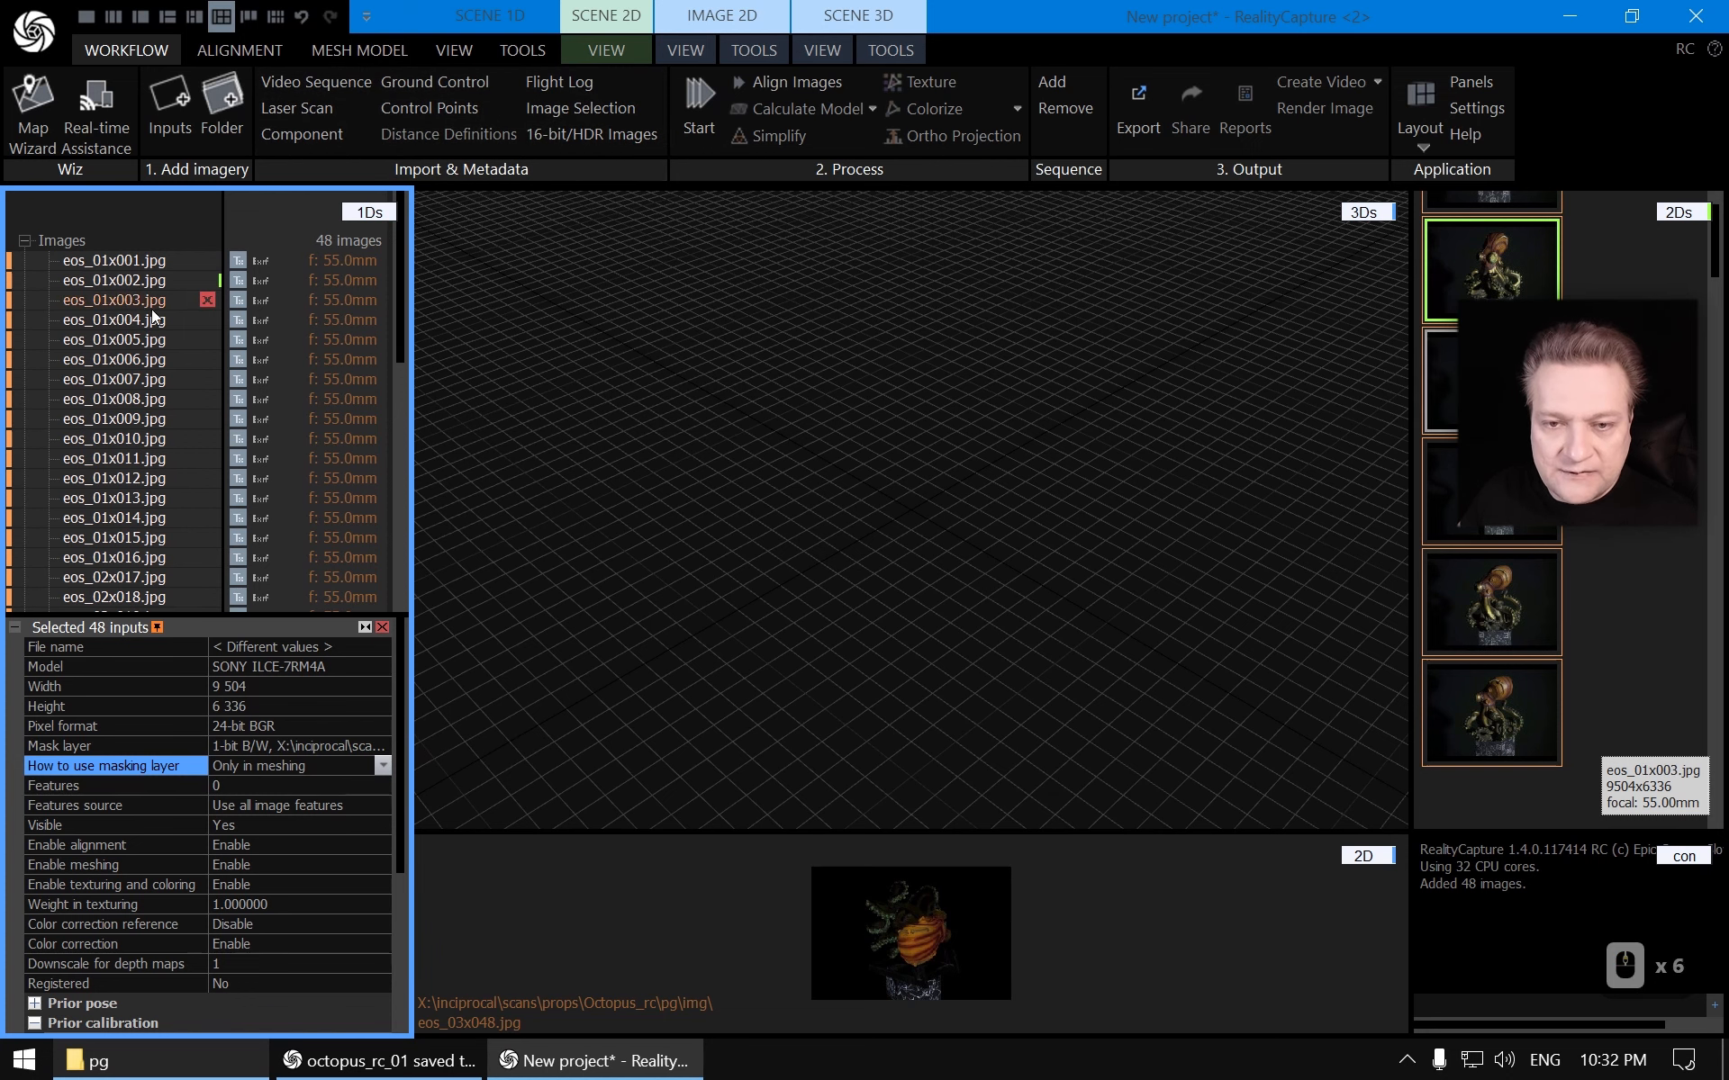
{"action": "left_click", "coordinate": [24, 240]}
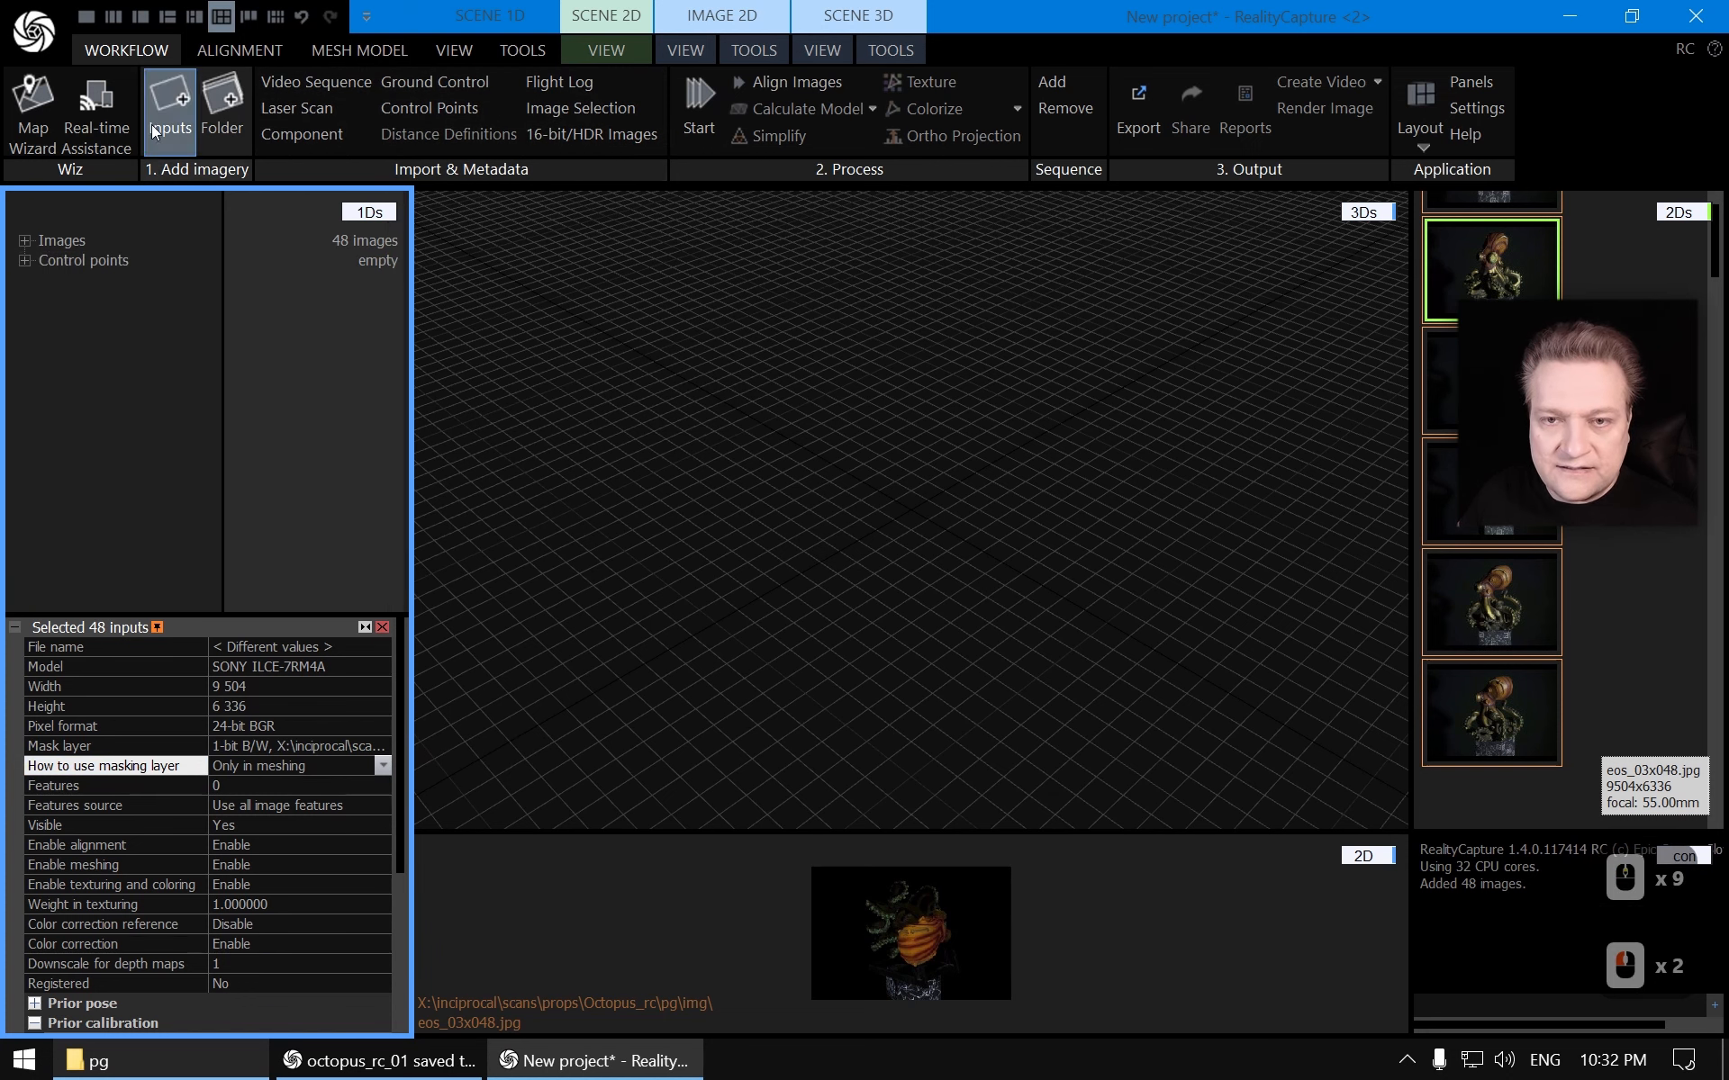
Detect markers in all images with the Detect Markers tool and expand the resulting control points list
{"action": "left_click", "coordinate": [230, 49]}
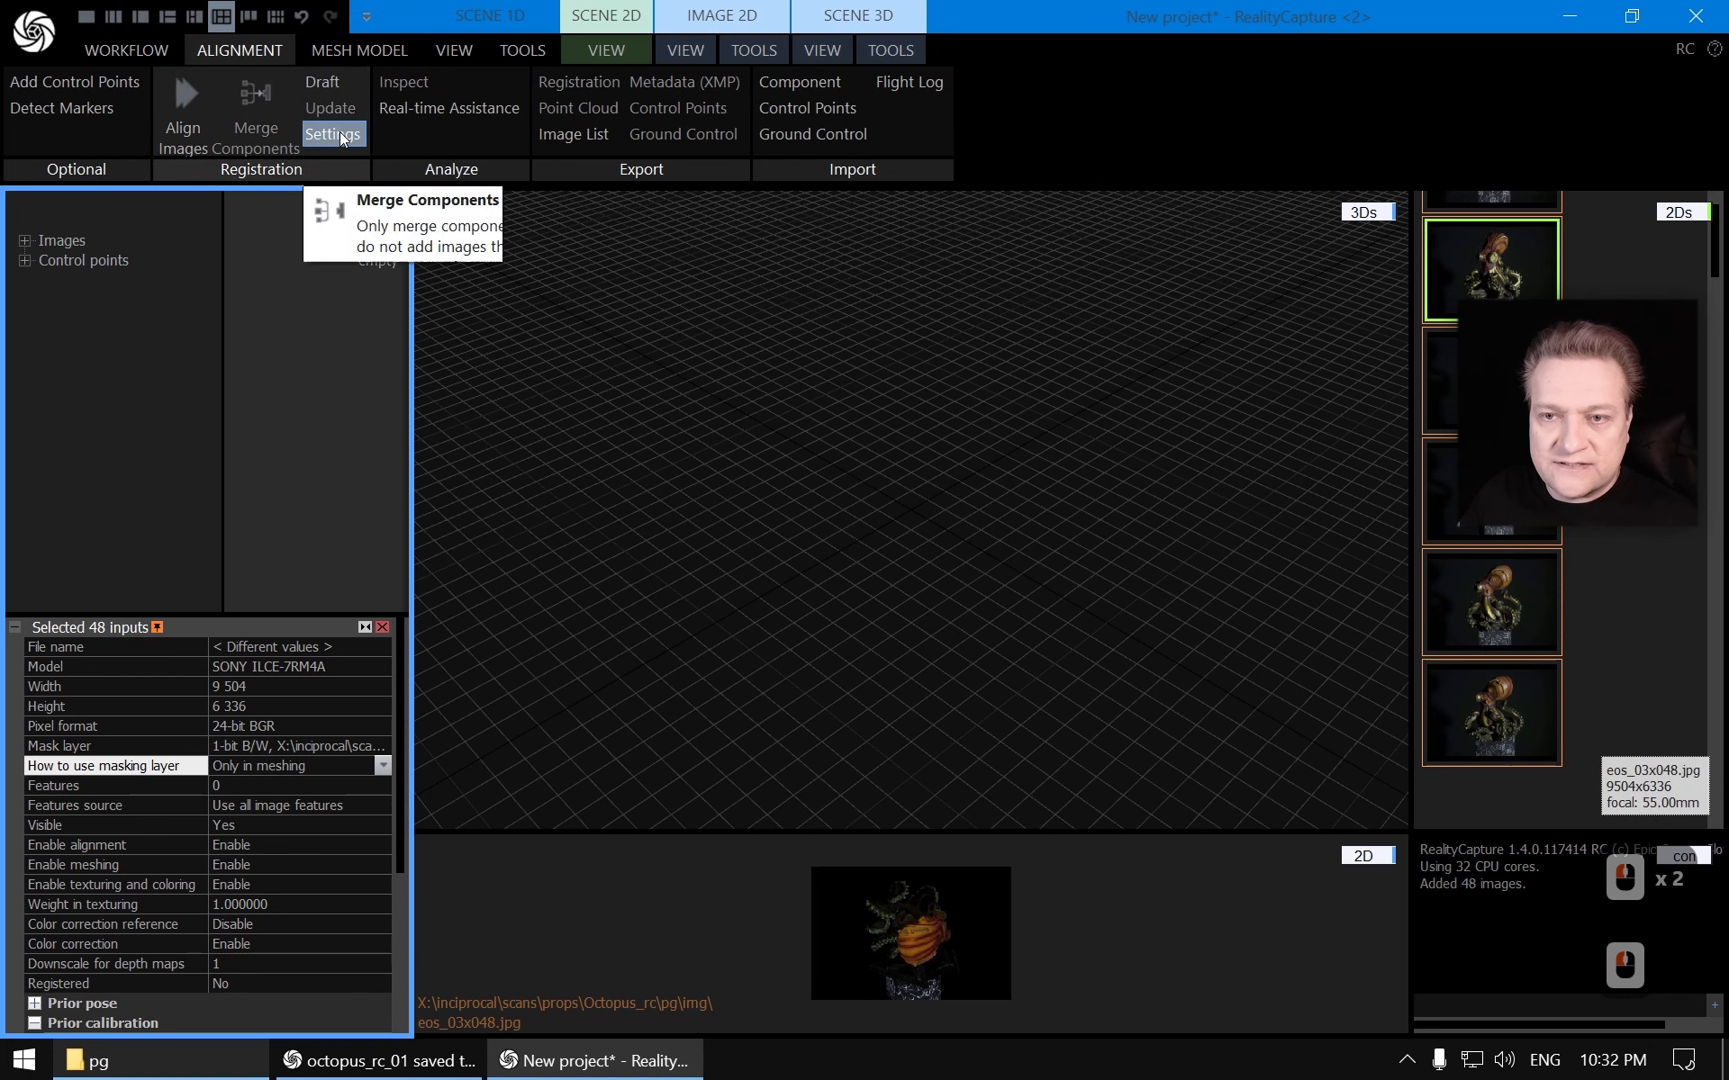
{"action": "left_click", "coordinate": [107, 109]}
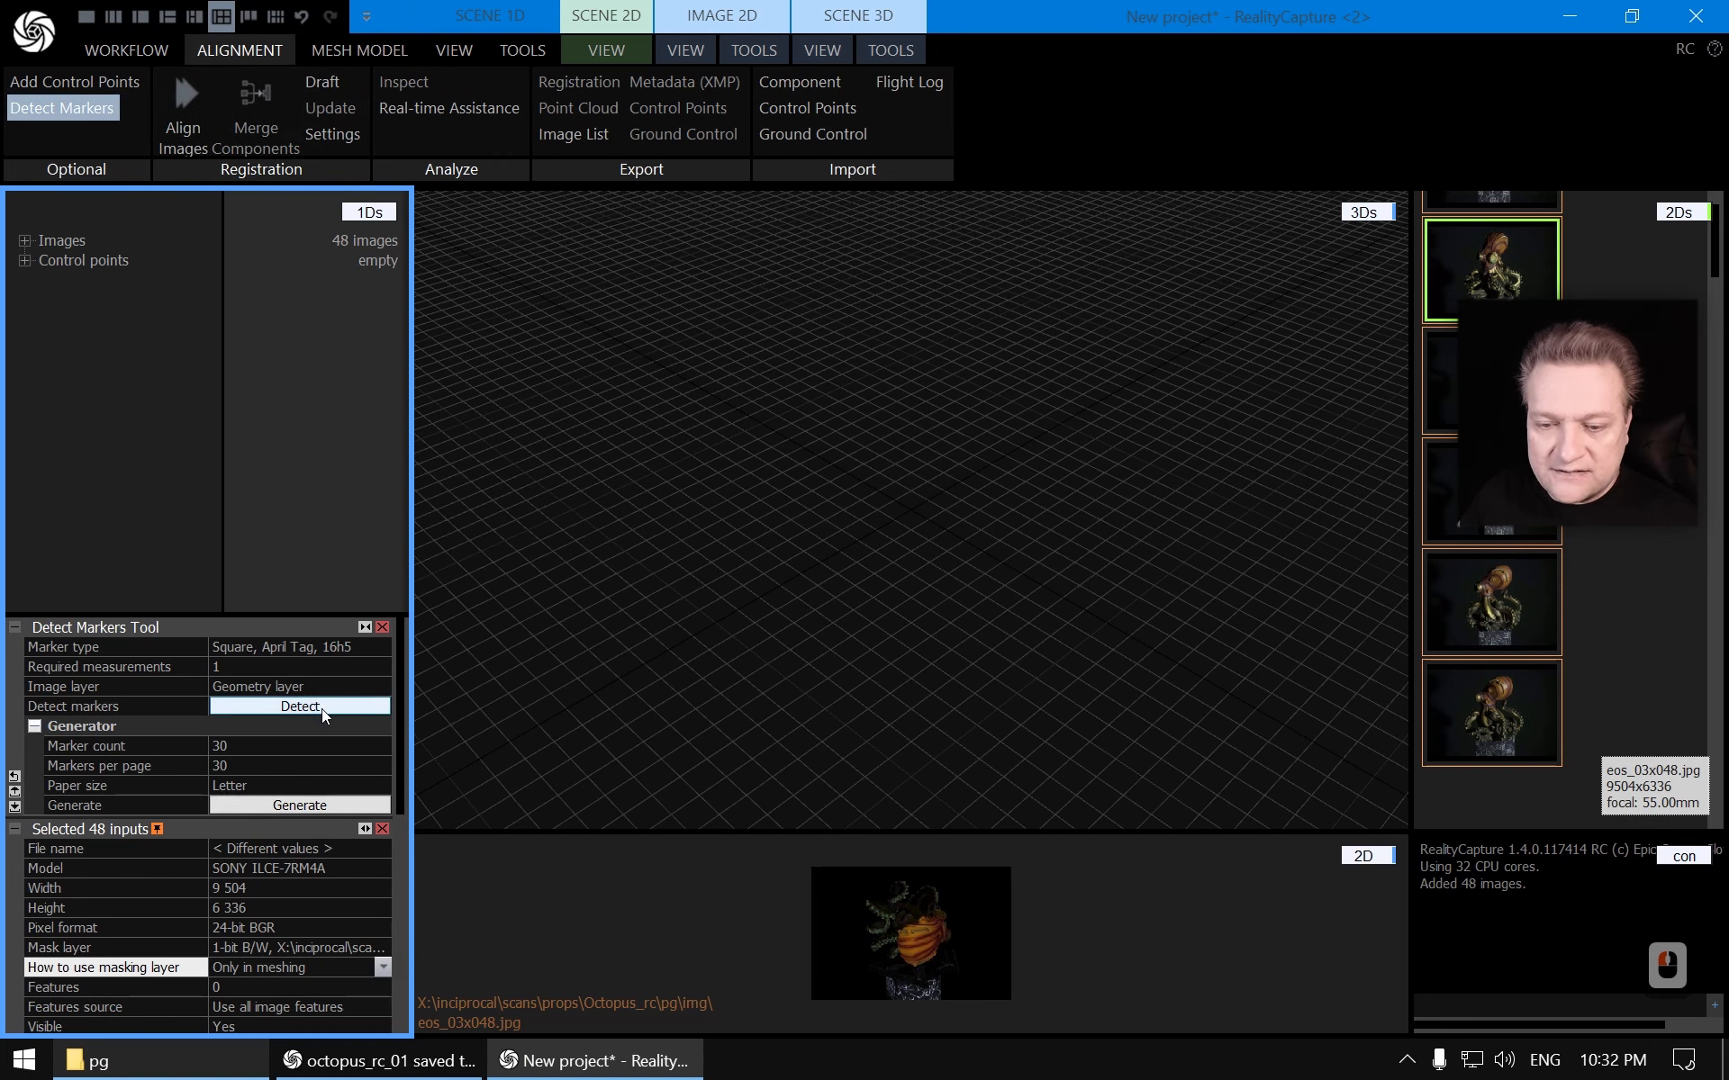
{"action": "left_click", "coordinate": [321, 709]}
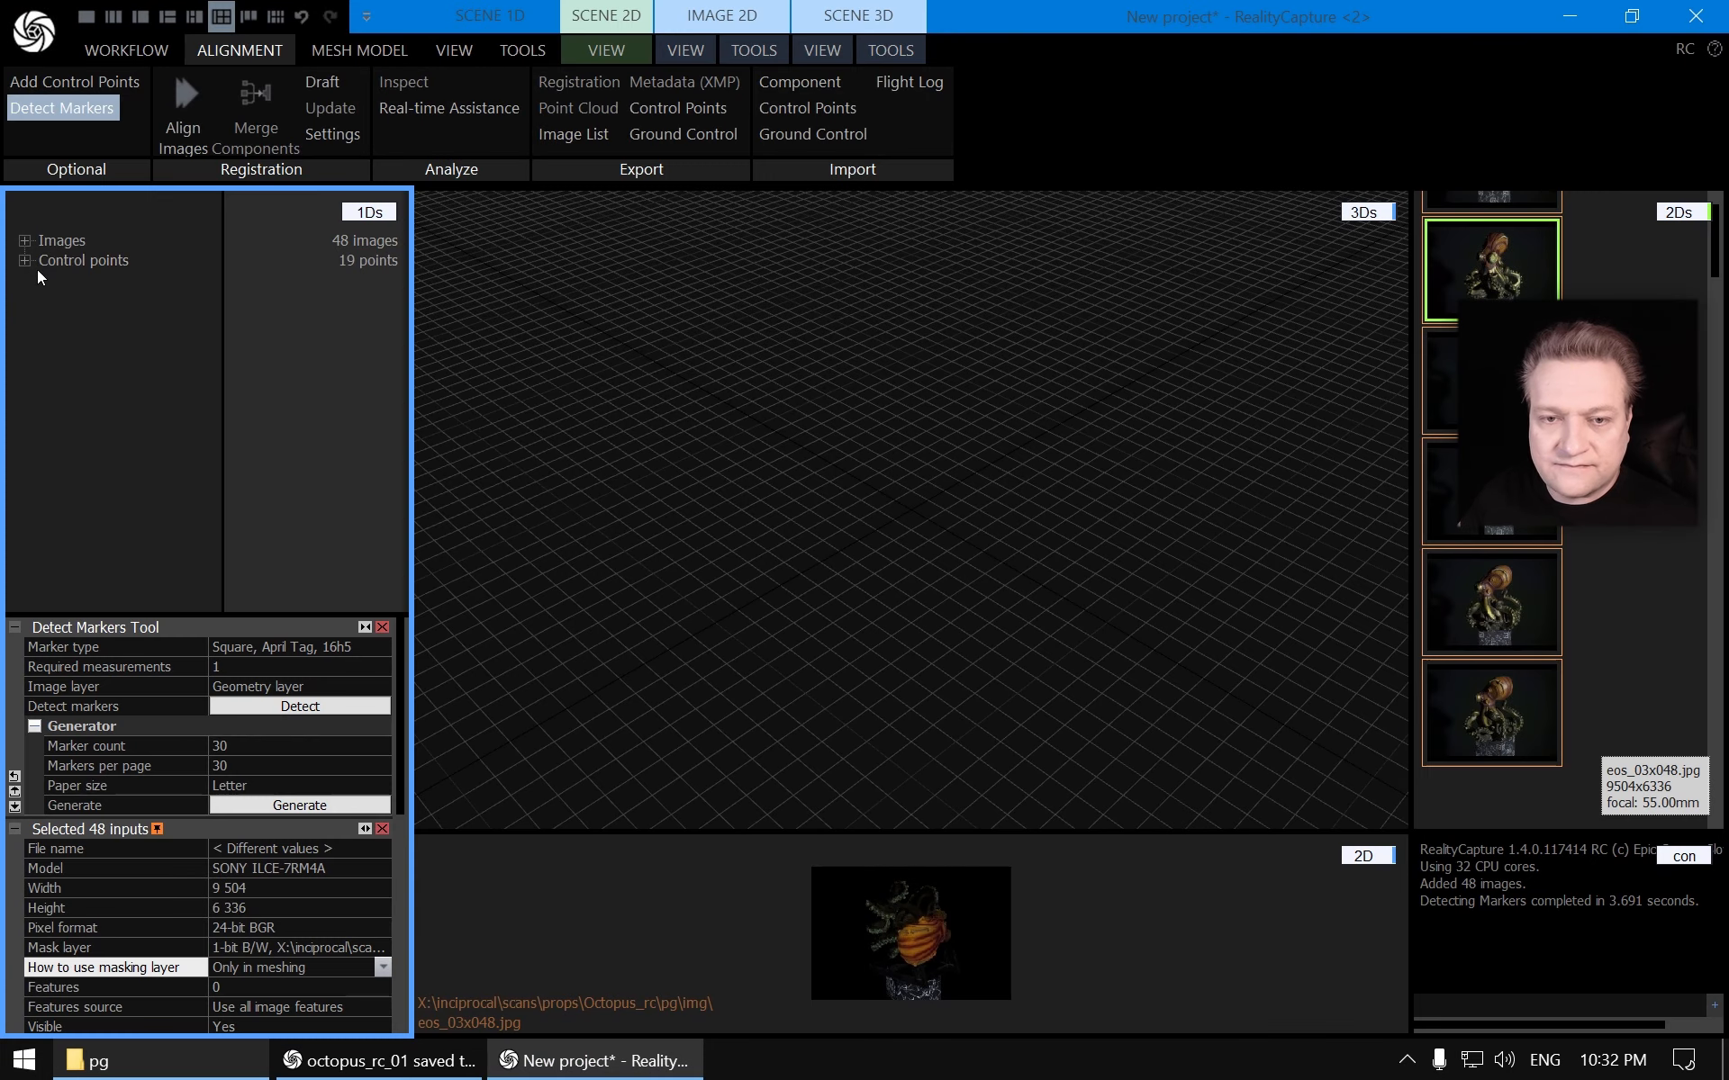
{"action": "left_click", "coordinate": [25, 261]}
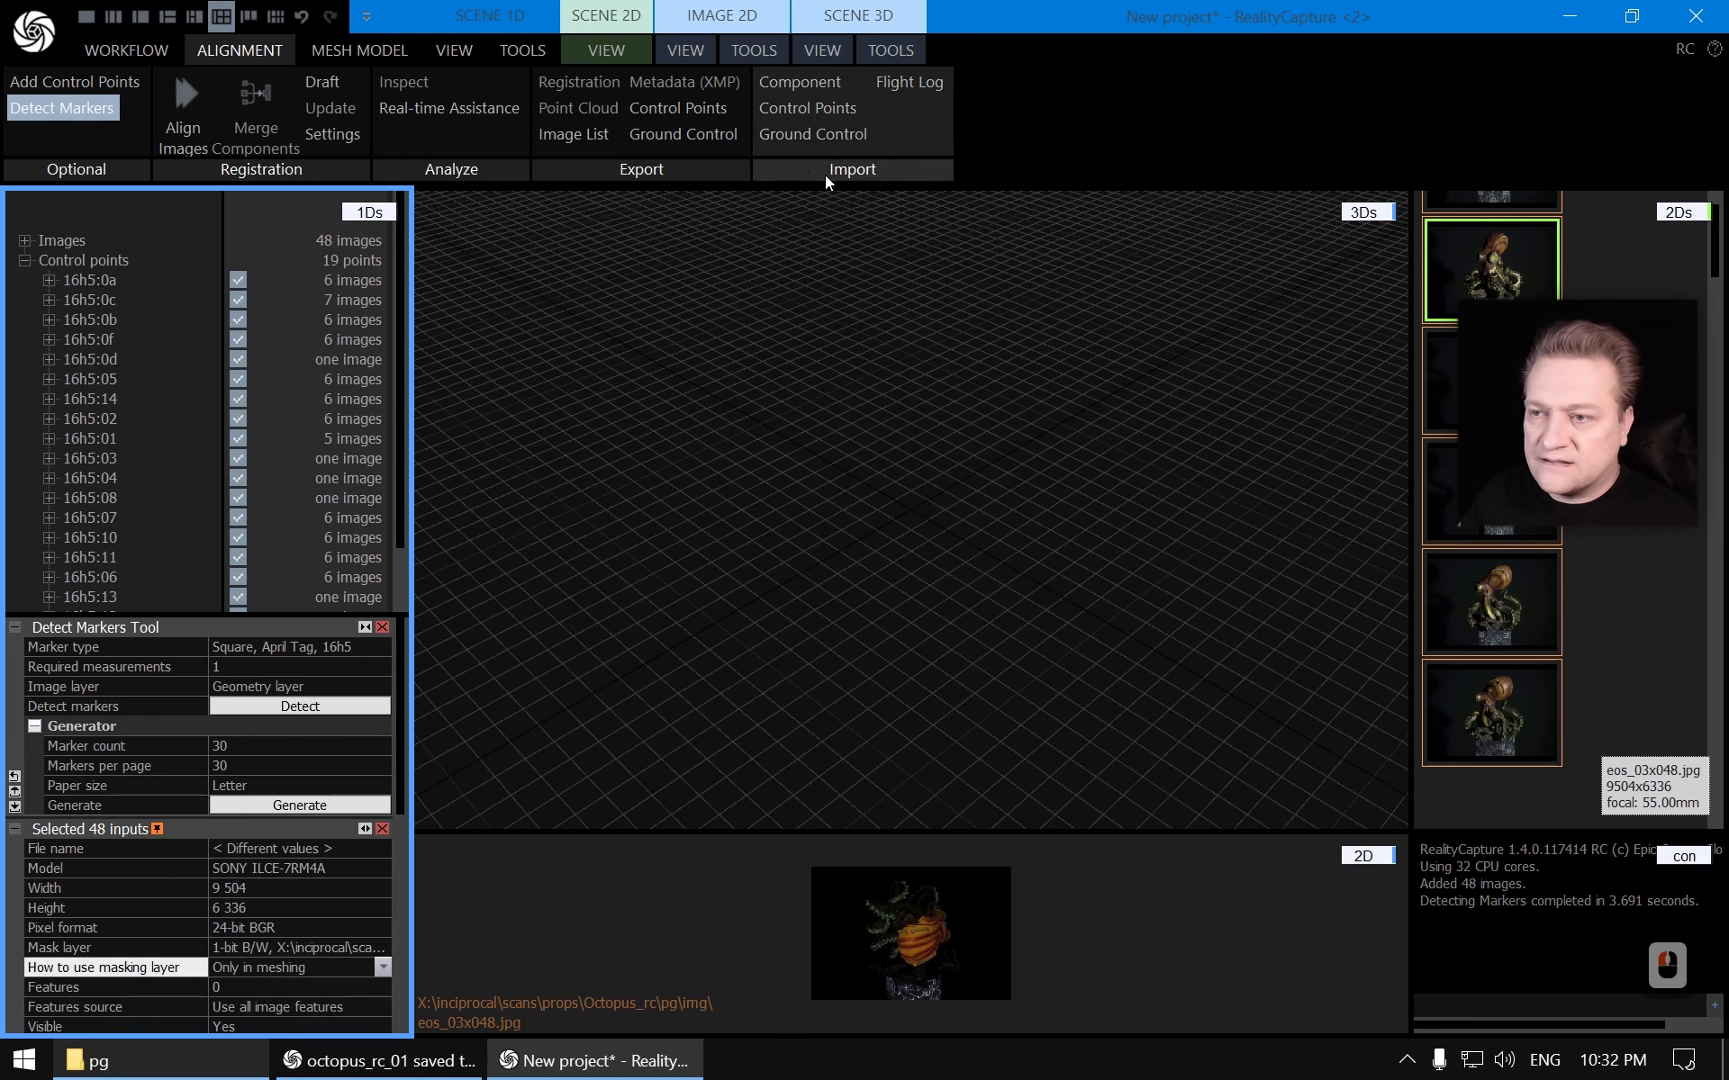
Import ground control points from the mainbox_gc CSV file
{"action": "left_click", "coordinate": [817, 135]}
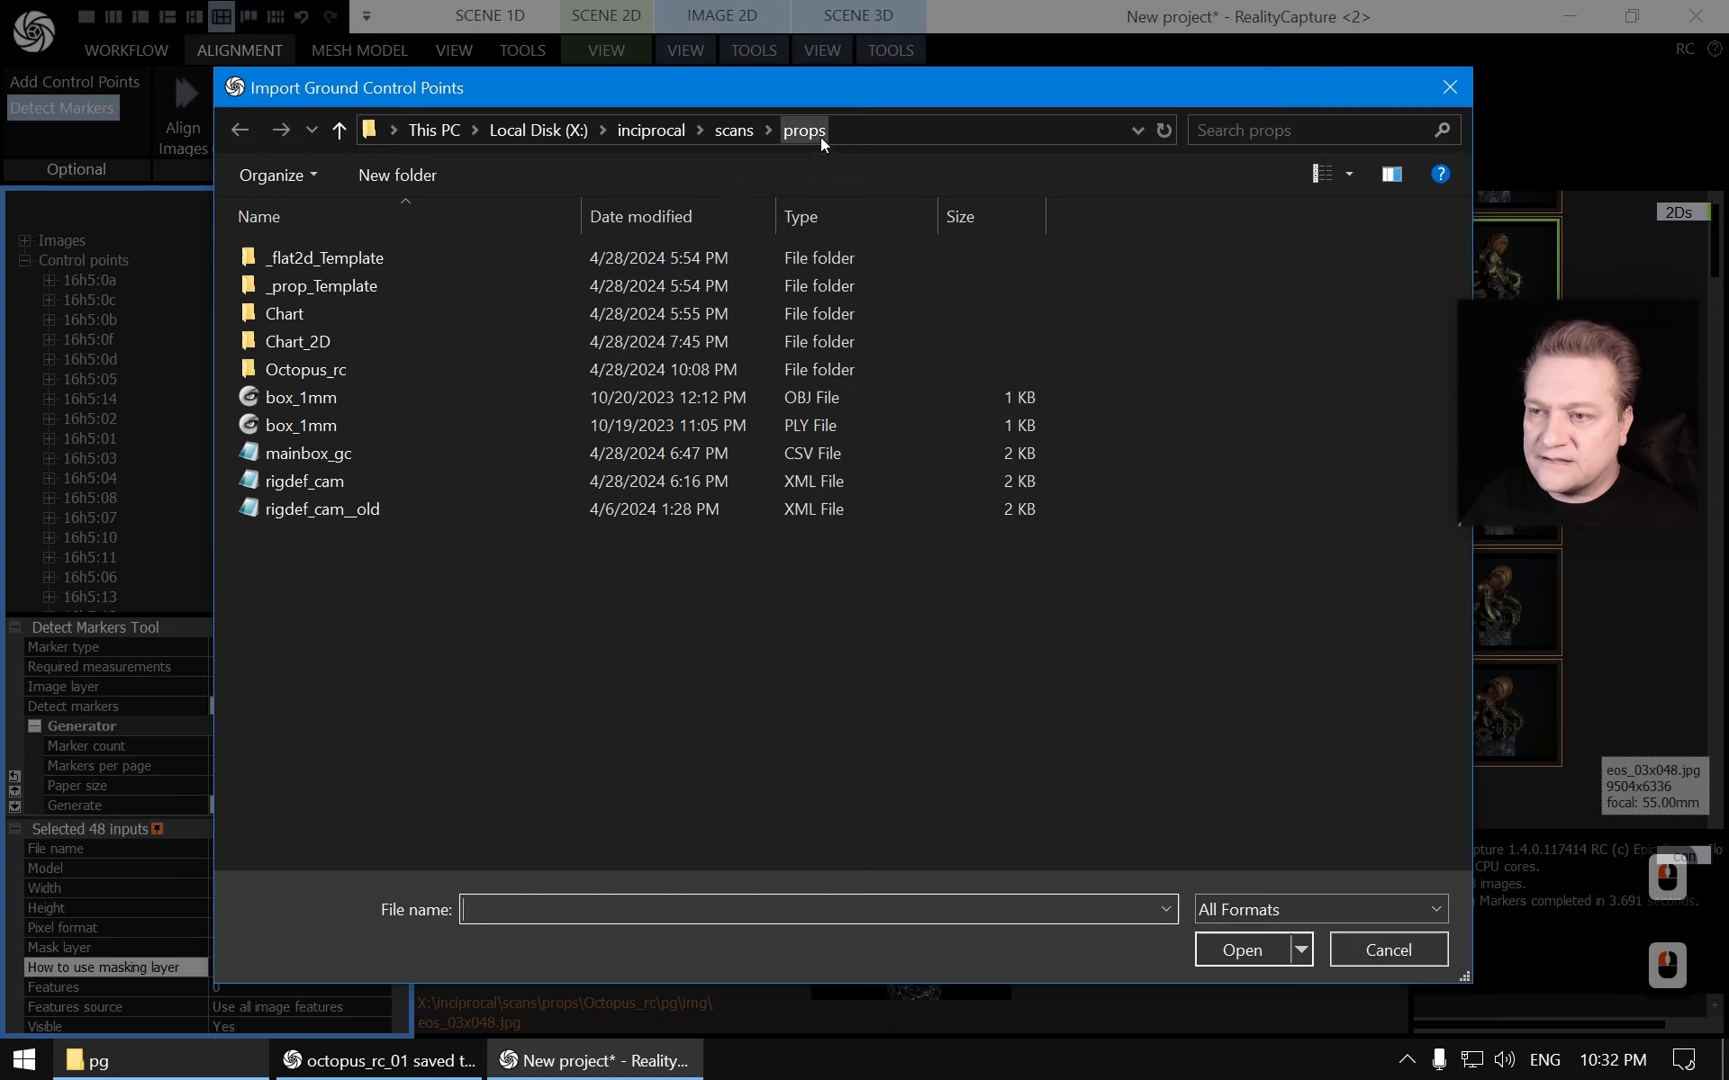
{"action": "double_click", "coordinate": [317, 457]}
{"action": "left_click", "coordinate": [854, 721]}
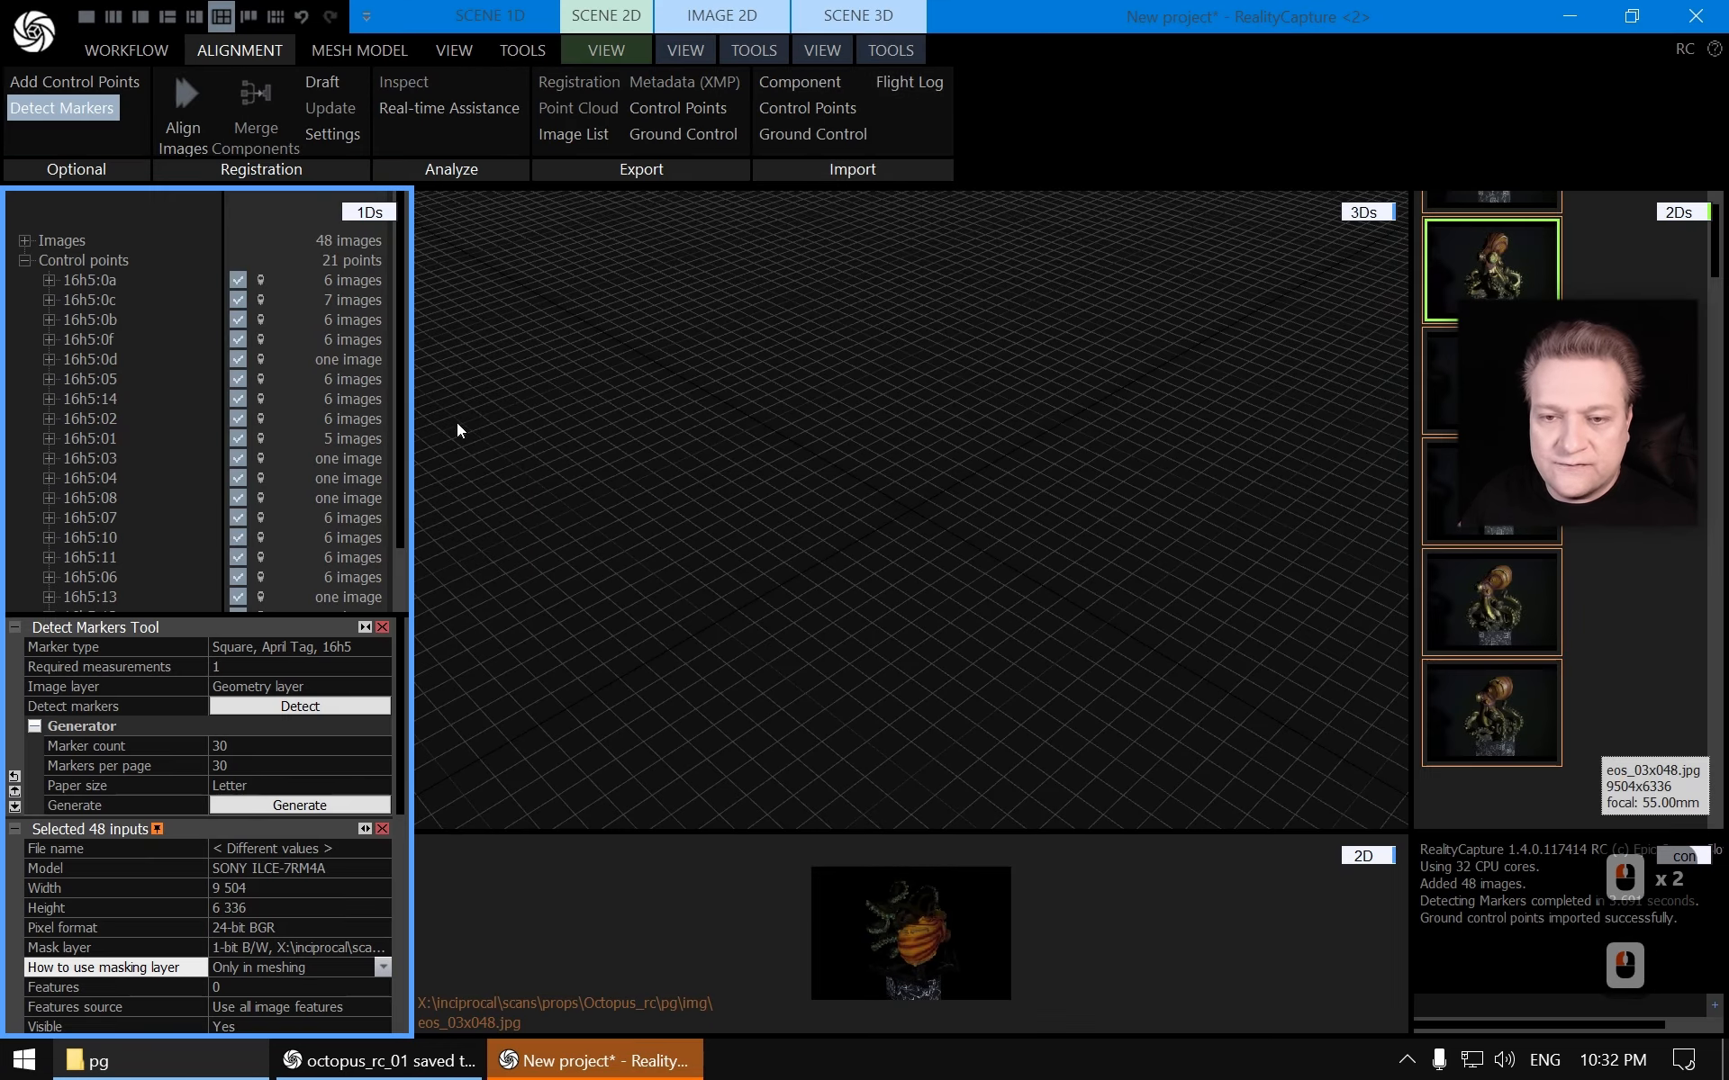
{"action": "left_click", "coordinate": [25, 260]}
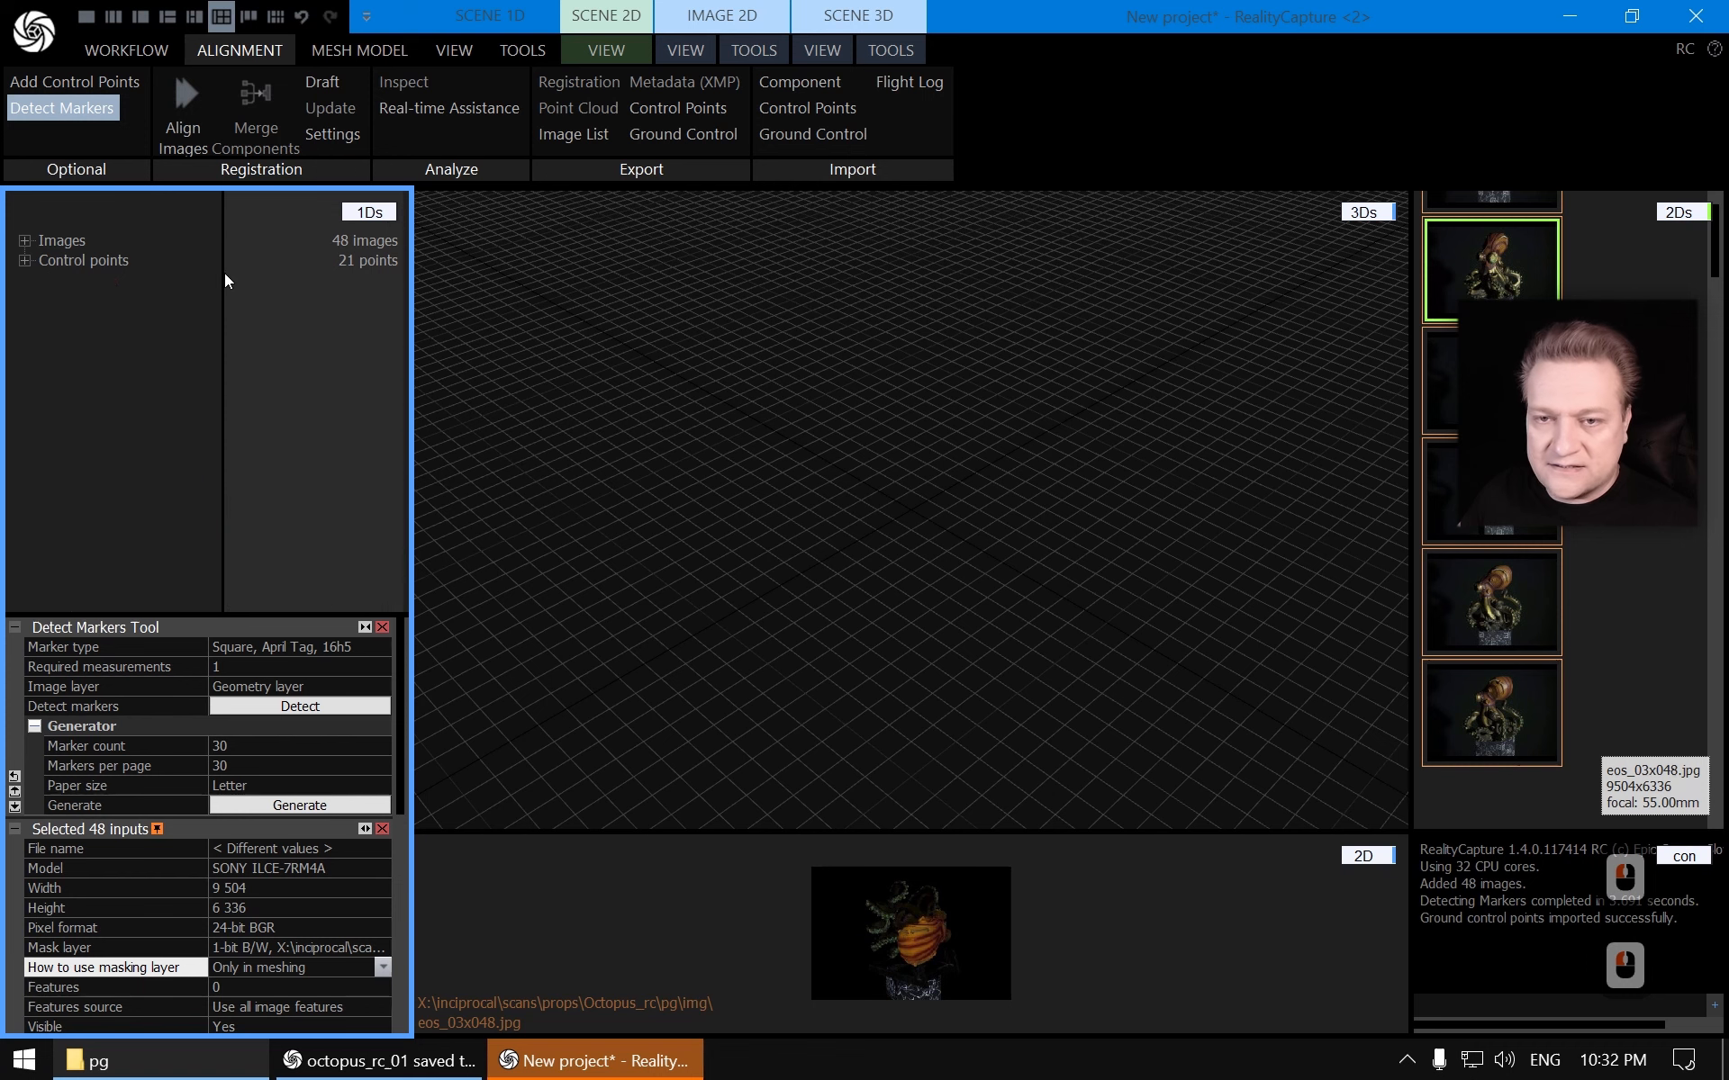
Align the images and inspect the aligned point cloud and markers in the 3D view
{"action": "left_click", "coordinate": [187, 106]}
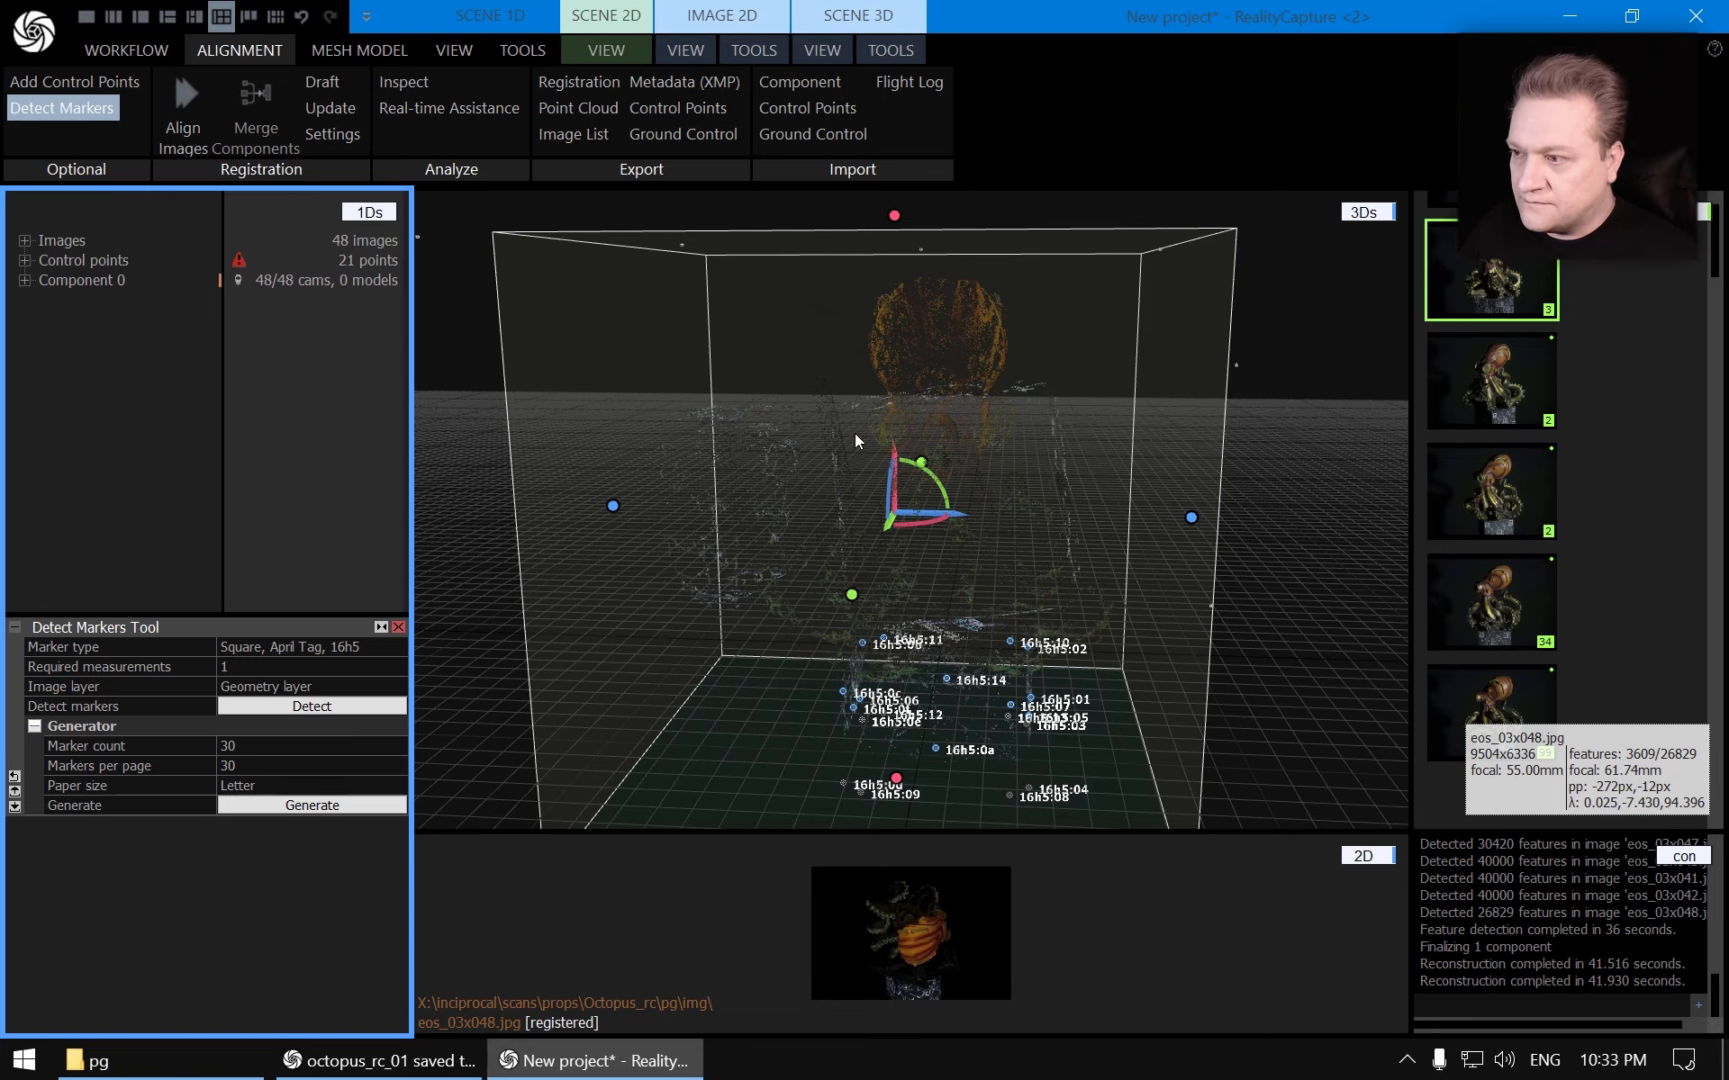
{"action": "scroll", "coordinate": [863, 494], "scroll_direction": "down", "scroll_amount": 3}
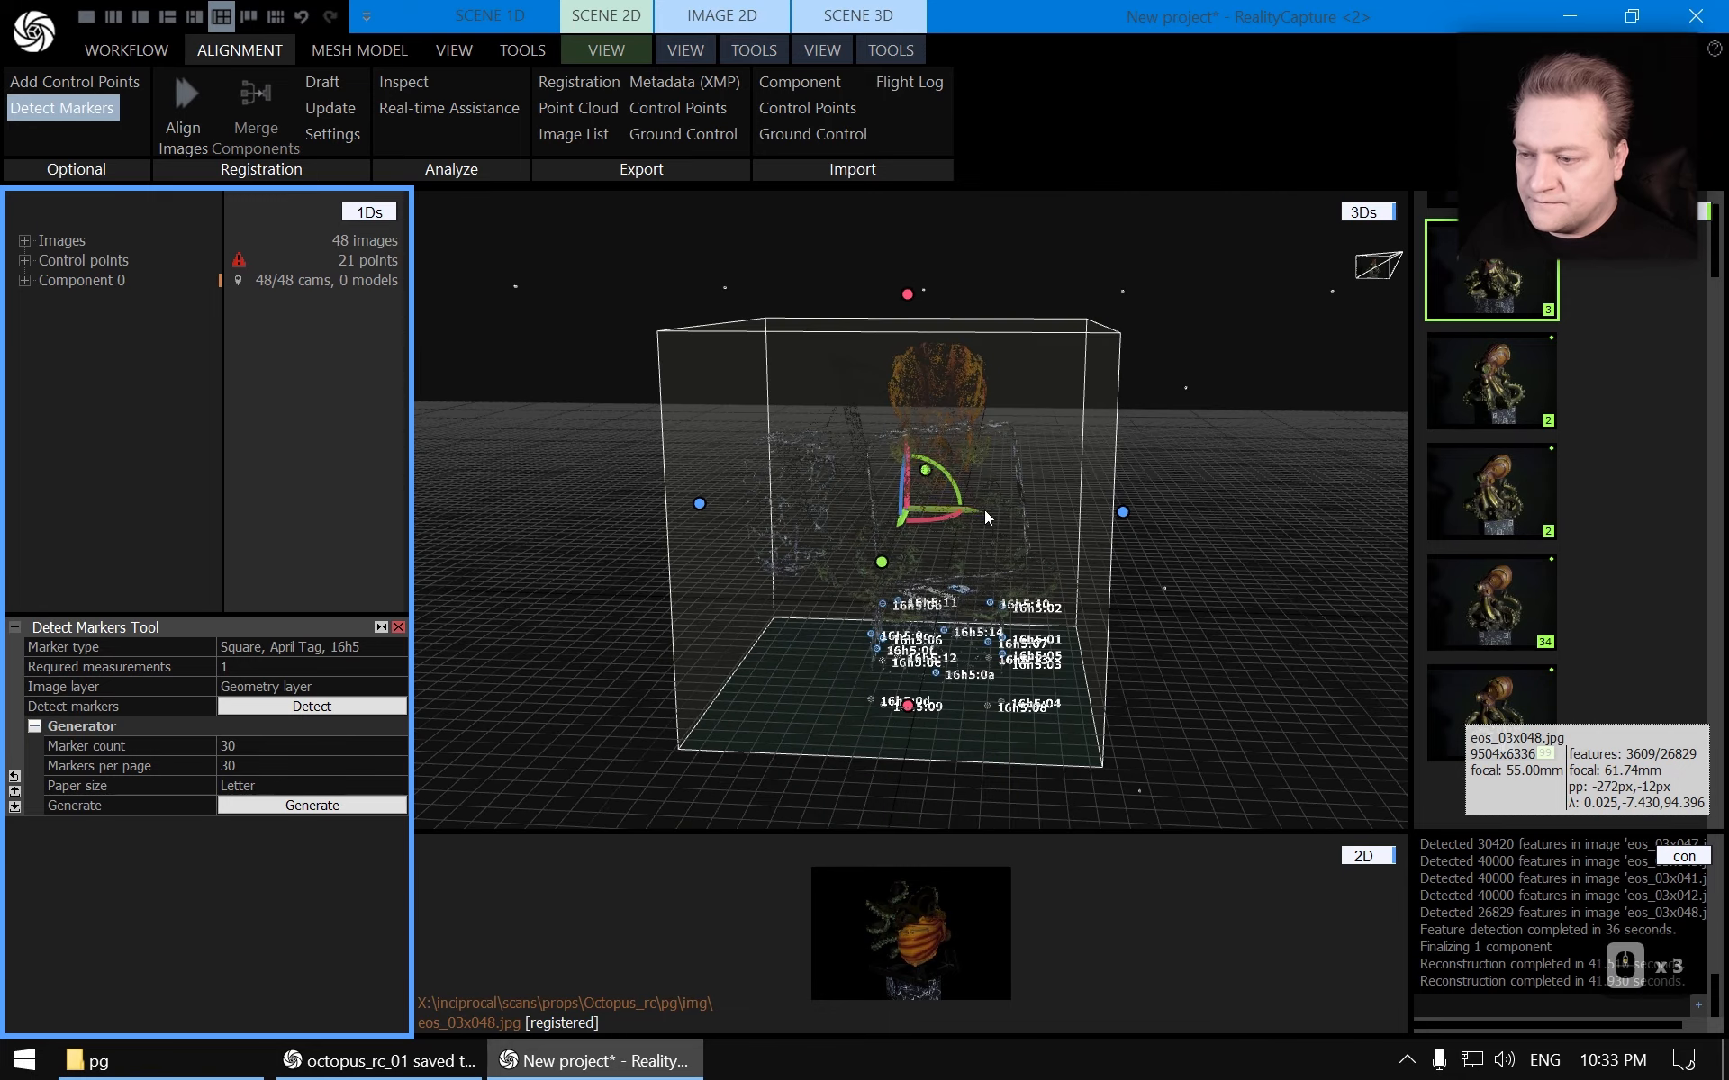
{"action": "scroll", "coordinate": [985, 511], "scroll_direction": "up", "scroll_amount": 4}
{"action": "mouse_move", "coordinate": [928, 543]}
{"action": "right_mouse_down"}
{"action": "mouse_move", "coordinate": [1143, 542]}
{"action": "mouse_move", "coordinate": [1099, 557]}
{"action": "mouse_move", "coordinate": [1019, 663]}
{"action": "mouse_move", "coordinate": [867, 538]}
{"action": "mouse_move", "coordinate": [916, 555]}
{"action": "mouse_move", "coordinate": [1007, 533]}
{"action": "mouse_move", "coordinate": [1006, 551]}
{"action": "mouse_move", "coordinate": [936, 542]}
{"action": "right_mouse_up"}
{"action": "scroll", "coordinate": [1091, 560], "scroll_direction": "down", "scroll_amount": 4}
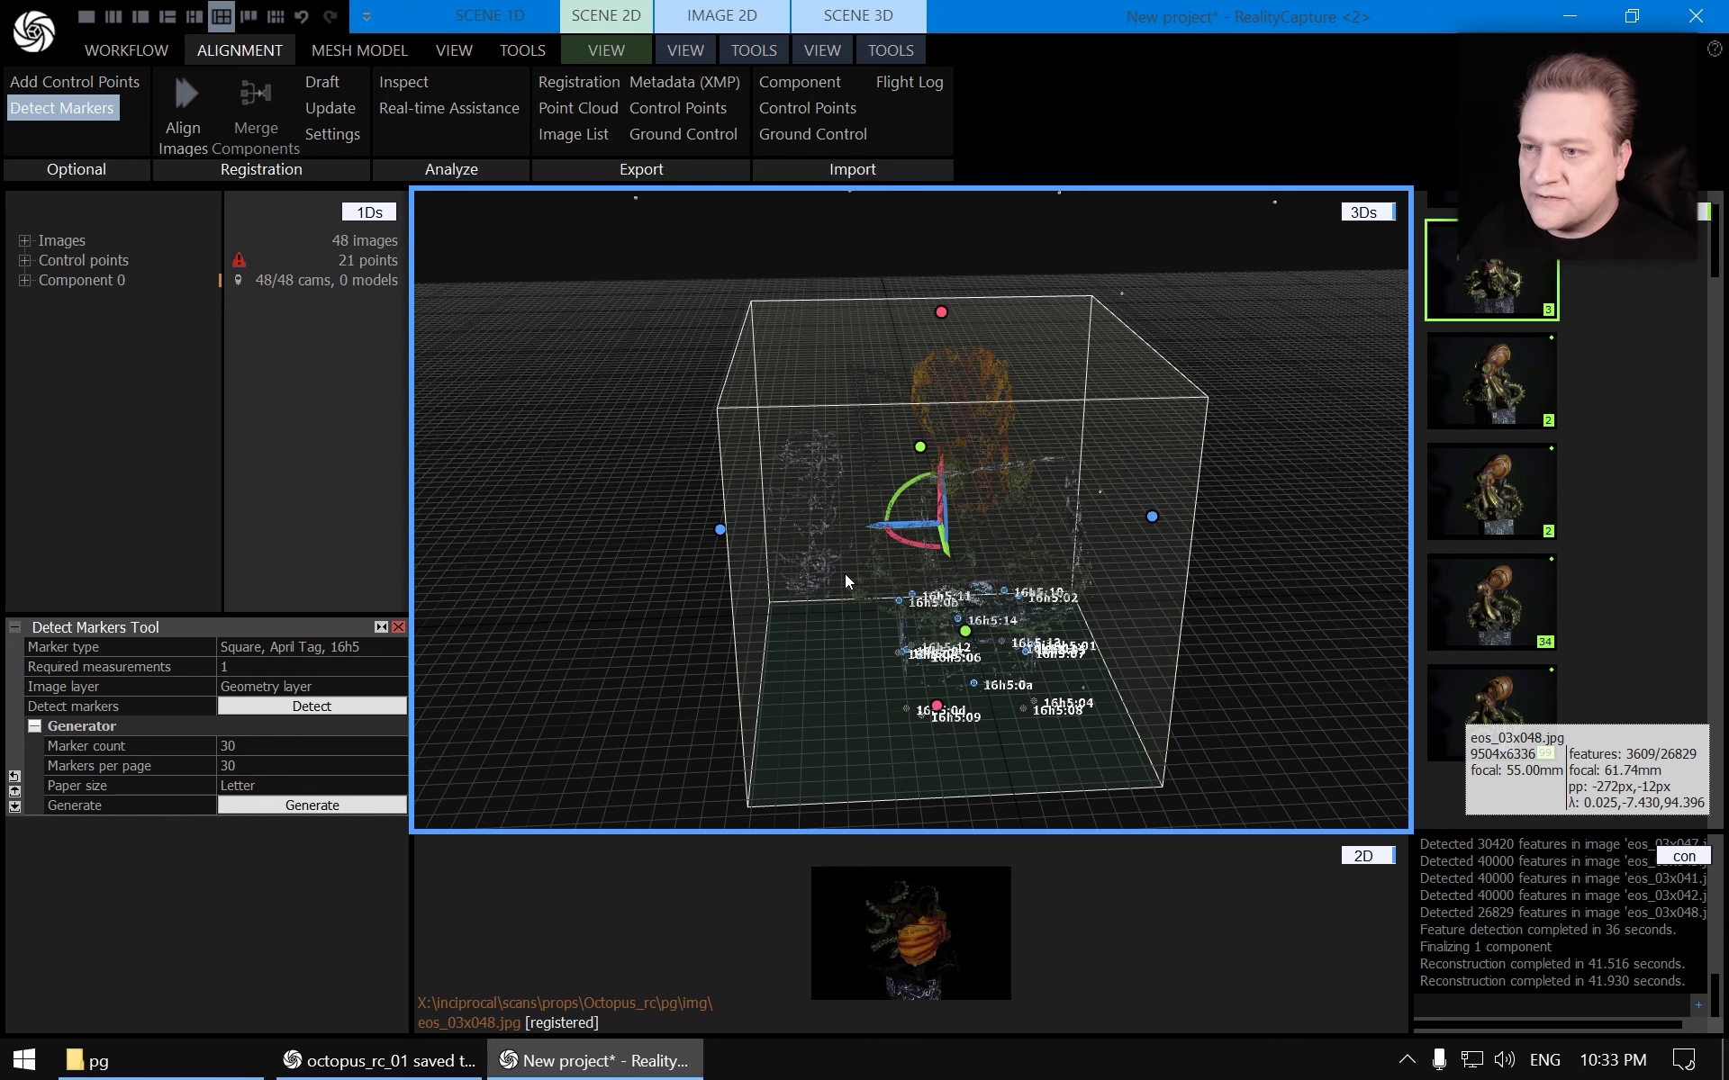
{"action": "right_click_drag", "start_coordinate": [844, 574], "coordinate": [830, 581]}
Increase the camera thumbnail scale and examine the aligned camera positions around the object
{"action": "left_click", "coordinate": [823, 49]}
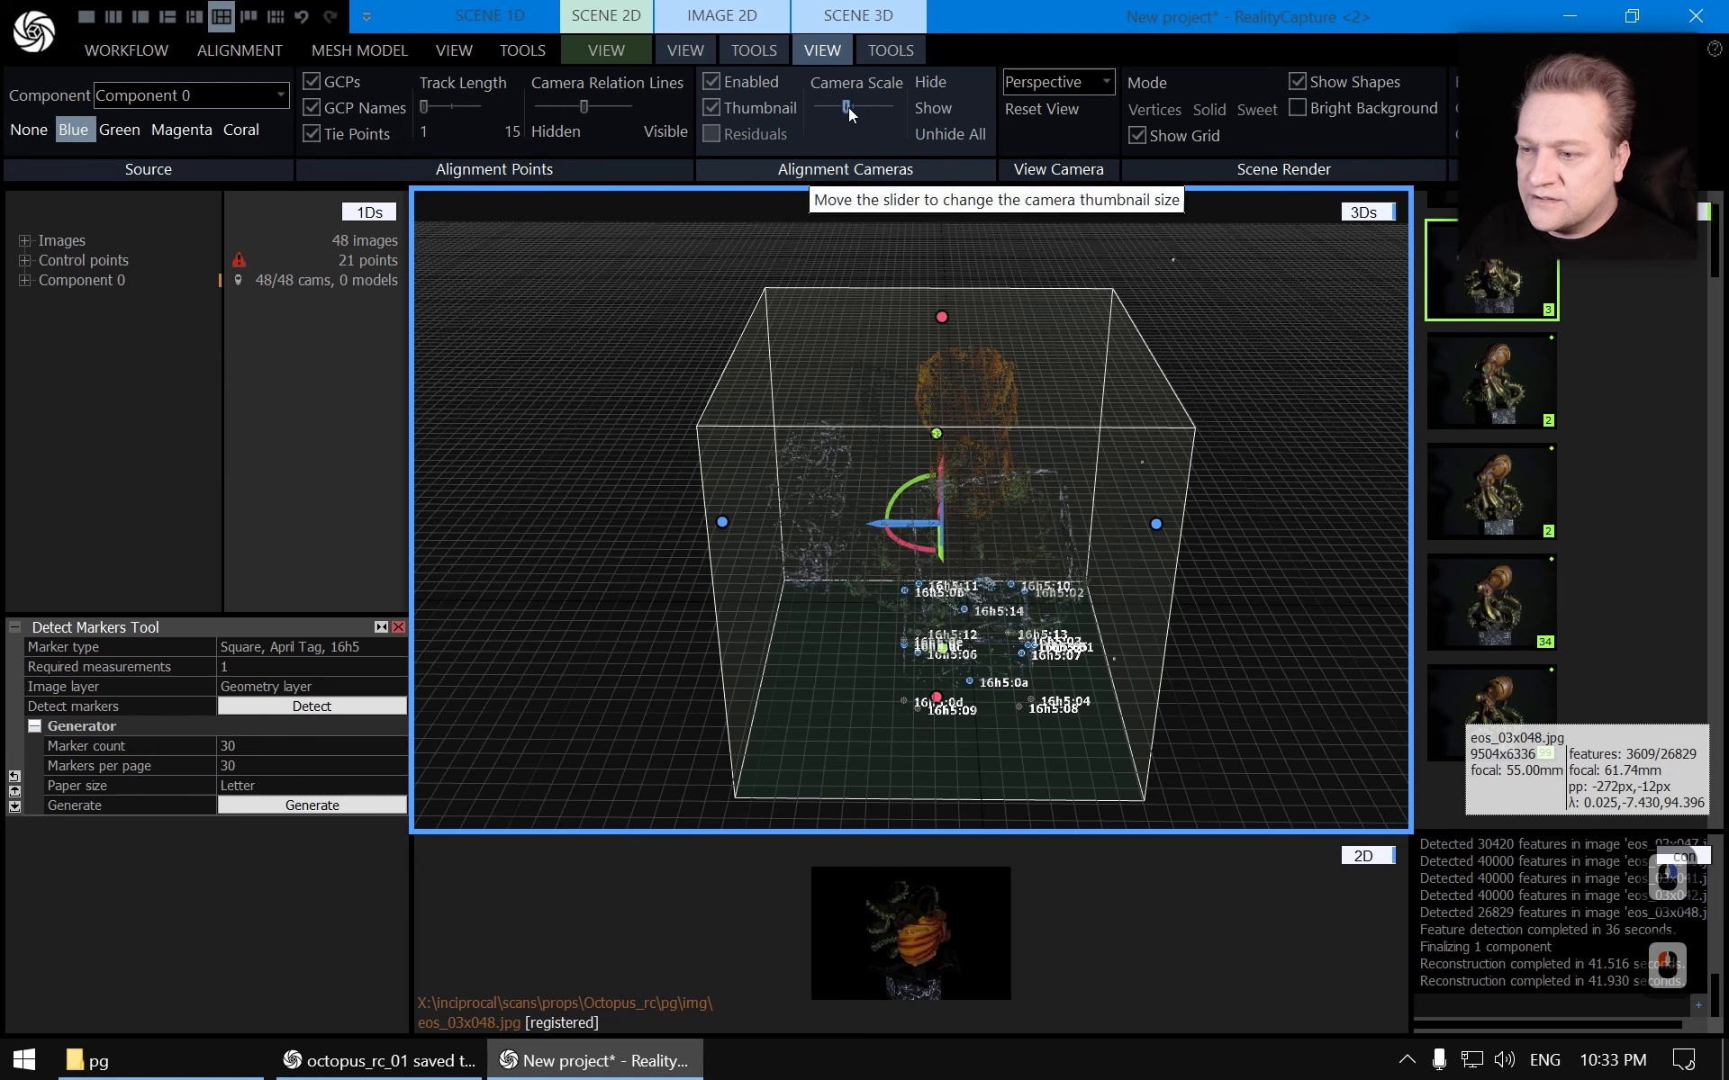
{"action": "left_click_drag", "start_coordinate": [848, 106], "coordinate": [886, 102]}
{"action": "scroll", "coordinate": [952, 344], "scroll_direction": "down", "scroll_amount": 3}
{"action": "scroll", "coordinate": [952, 344], "scroll_direction": "down", "scroll_amount": 14}
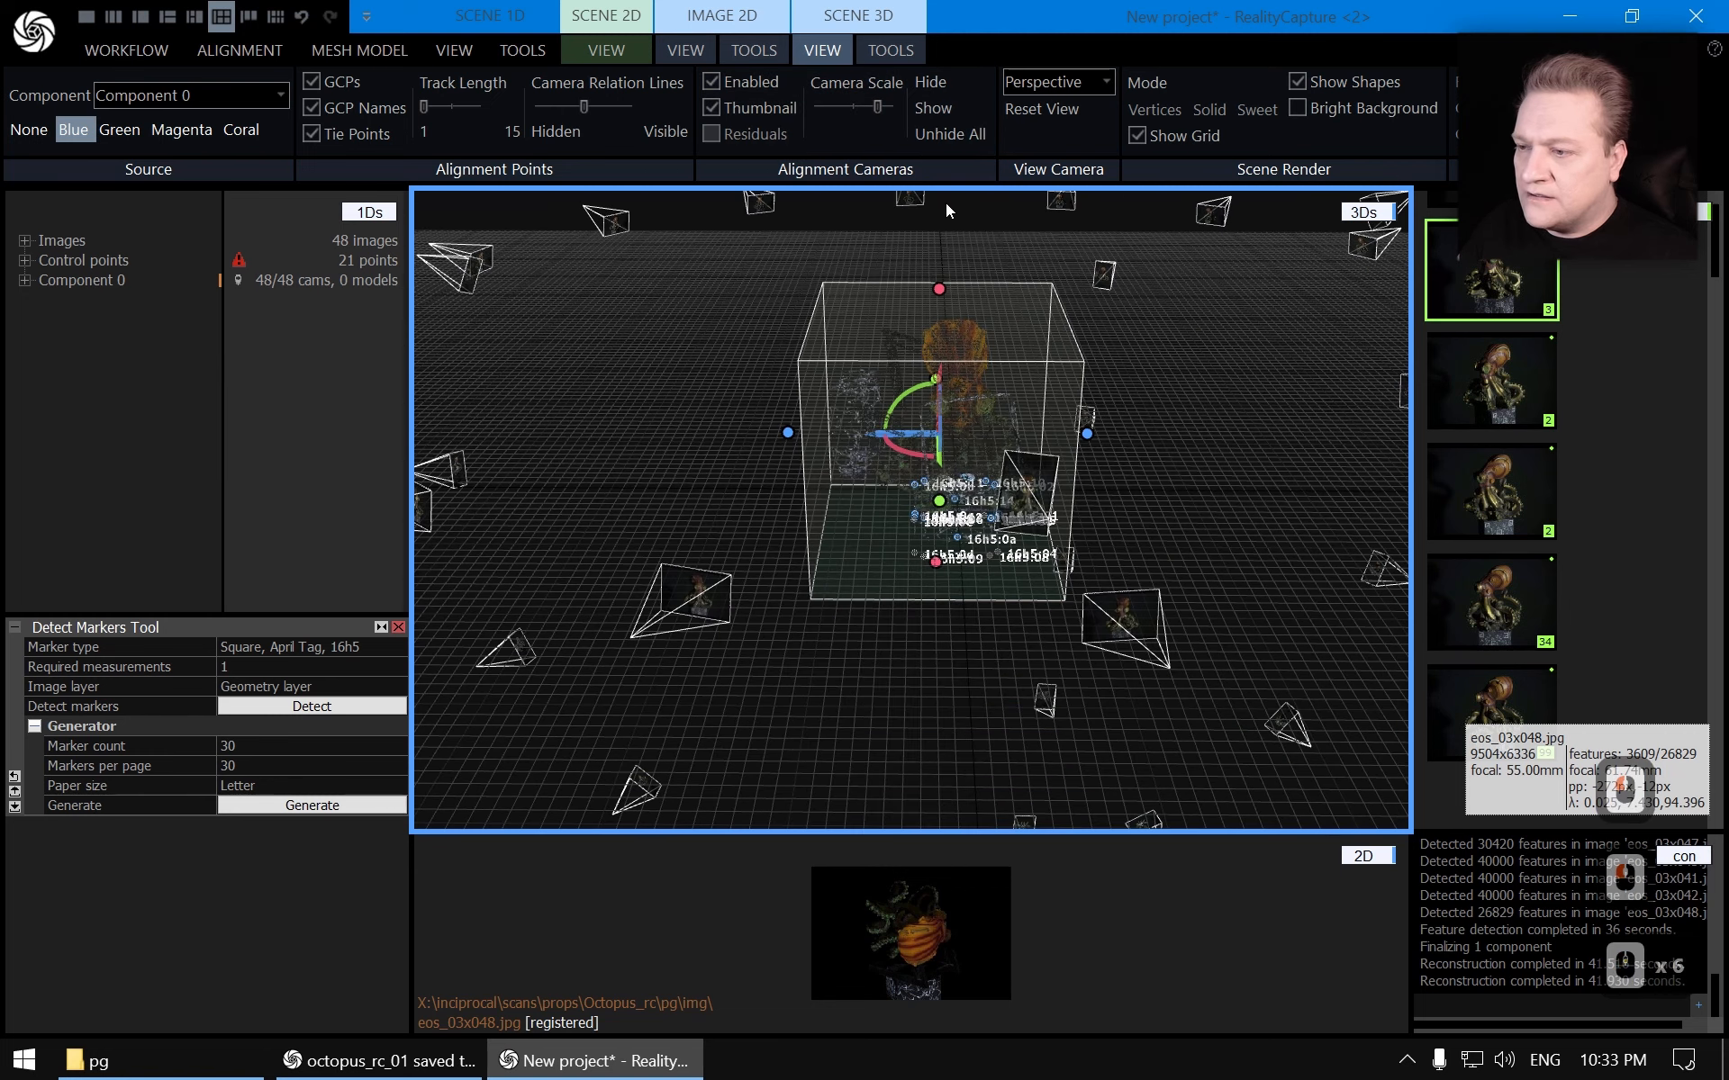
{"action": "right_click_drag", "start_coordinate": [1014, 389], "coordinate": [1104, 385]}
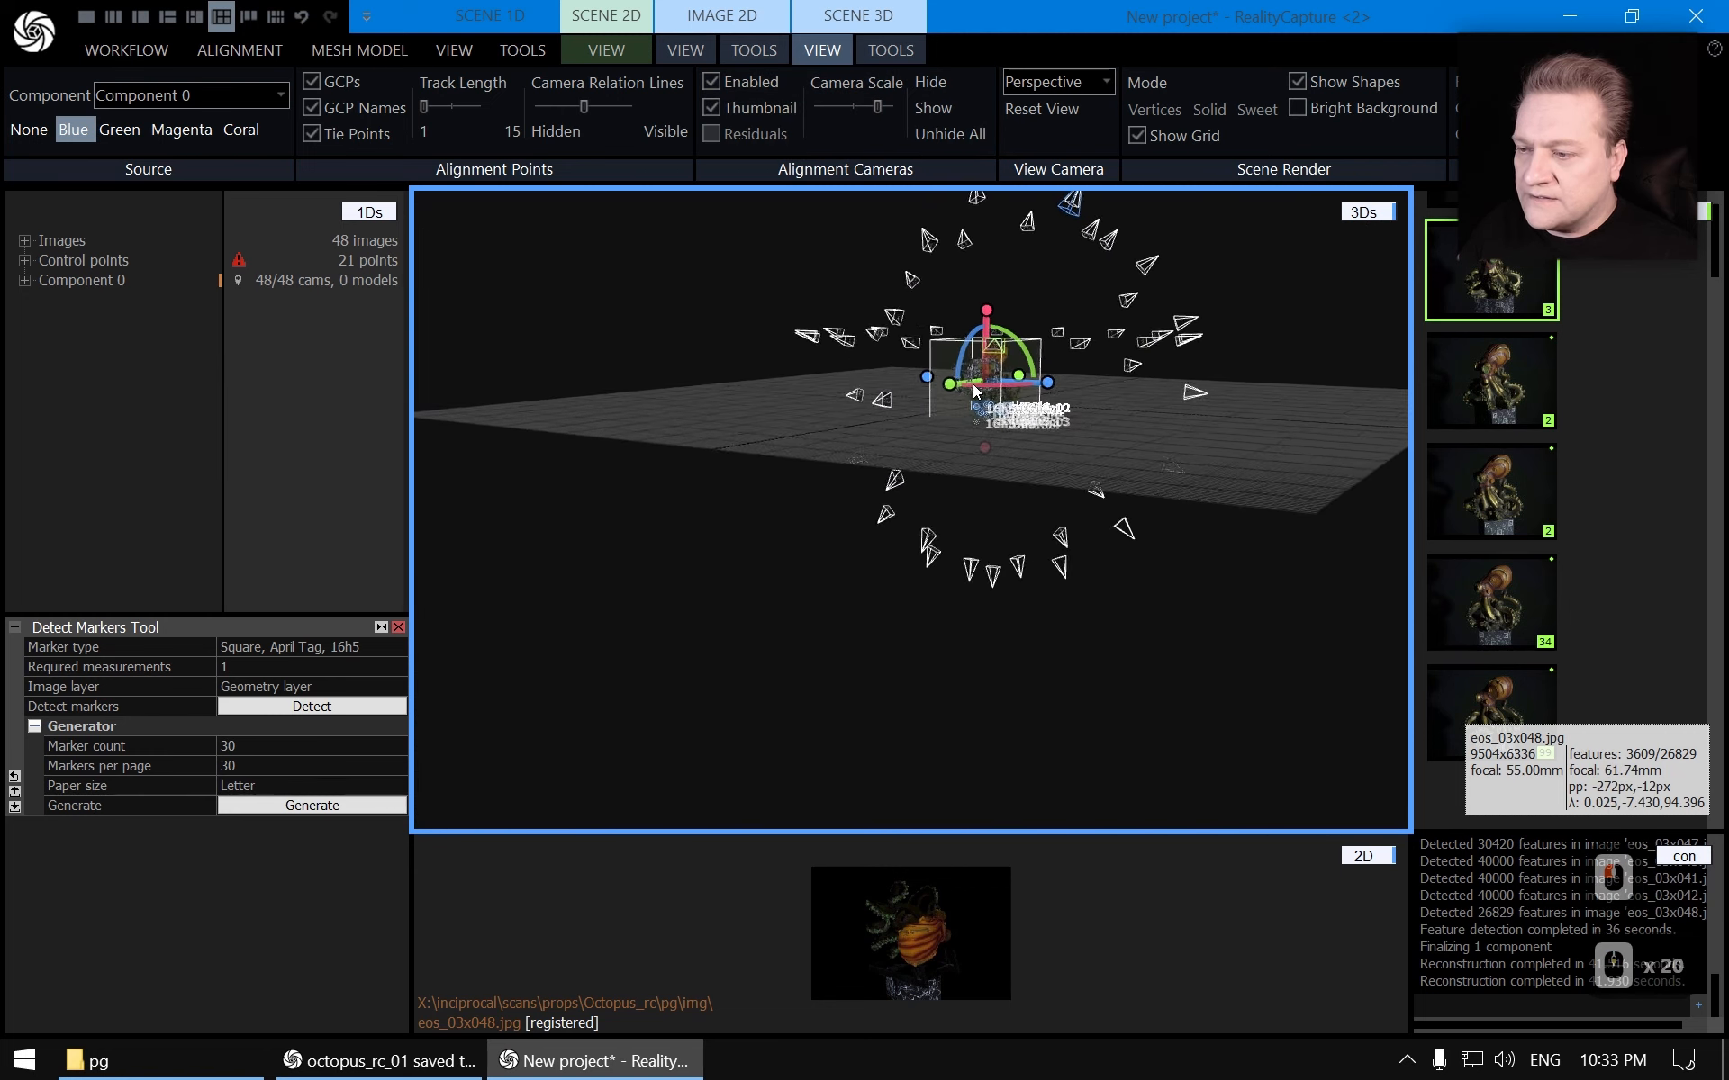
{"action": "left_click_drag", "start_coordinate": [1104, 385], "coordinate": [1014, 522]}
{"action": "scroll", "coordinate": [1014, 523], "scroll_direction": "up", "scroll_amount": 2}
{"action": "right_click_drag", "start_coordinate": [1014, 523], "coordinate": [617, 495]}
{"action": "scroll", "coordinate": [1010, 558], "scroll_direction": "up", "scroll_amount": 9}
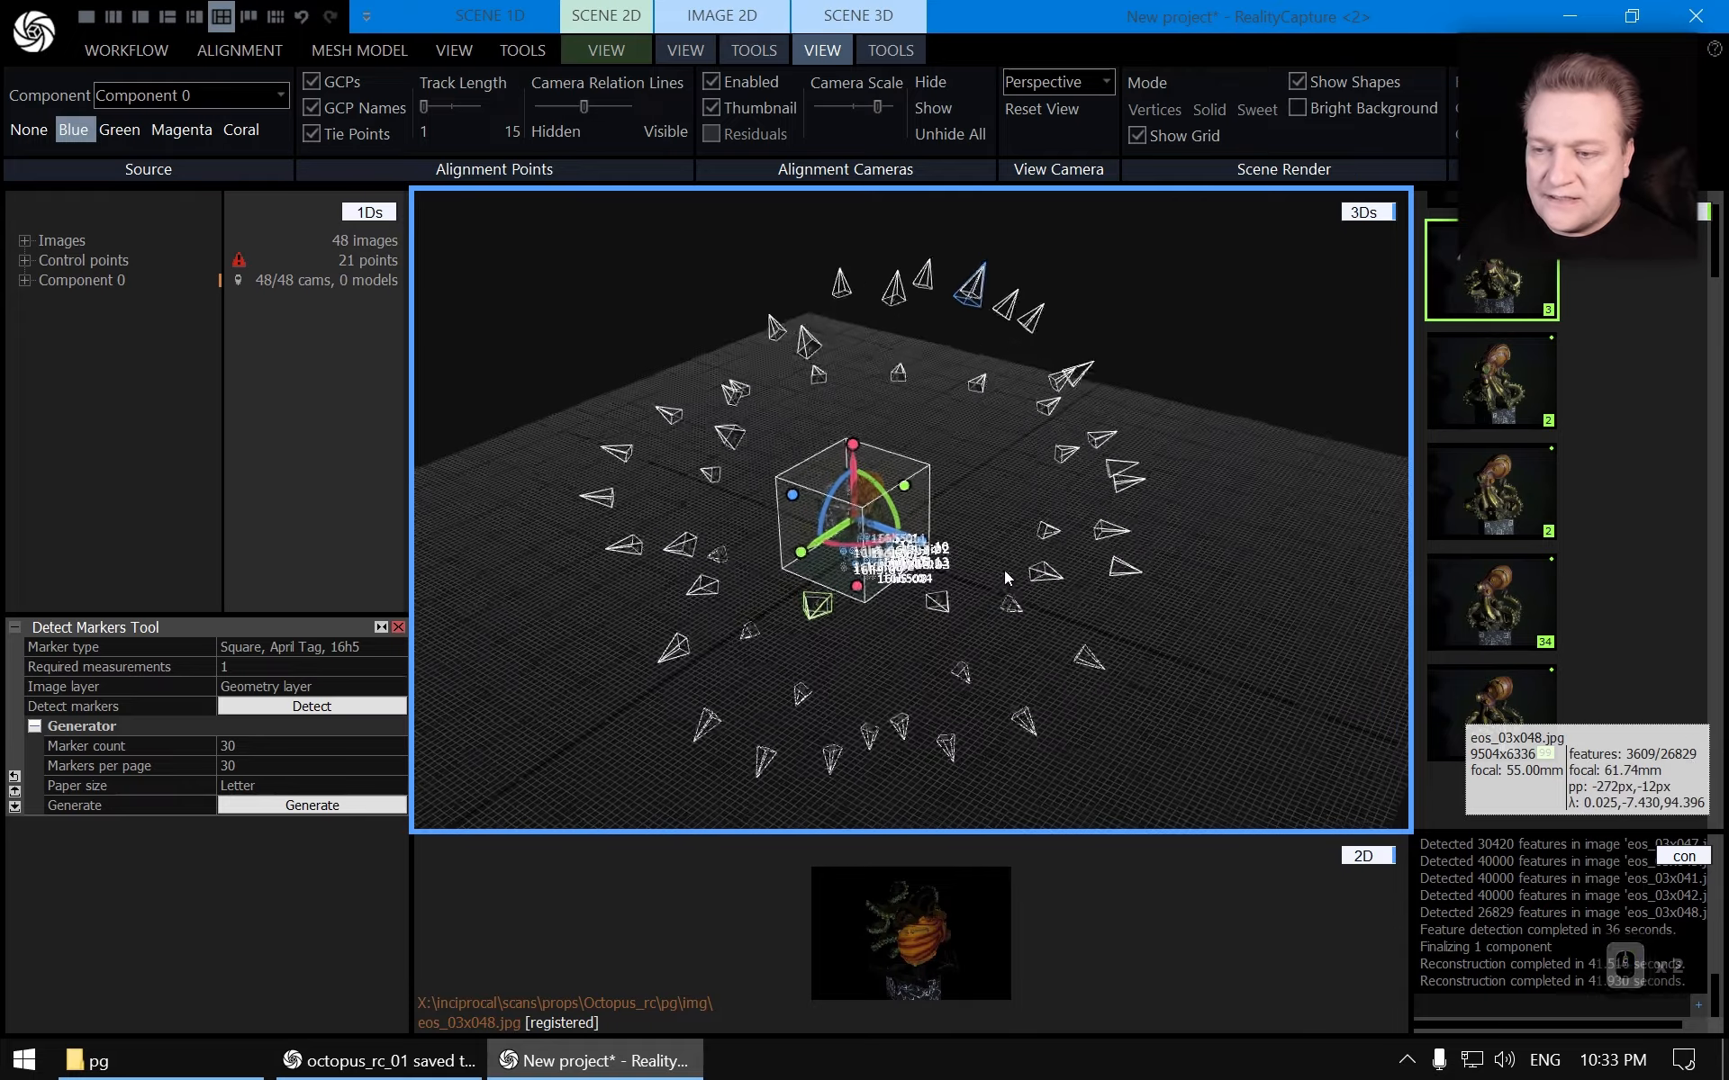
{"action": "scroll", "coordinate": [1010, 554], "scroll_direction": "down", "scroll_amount": 5}
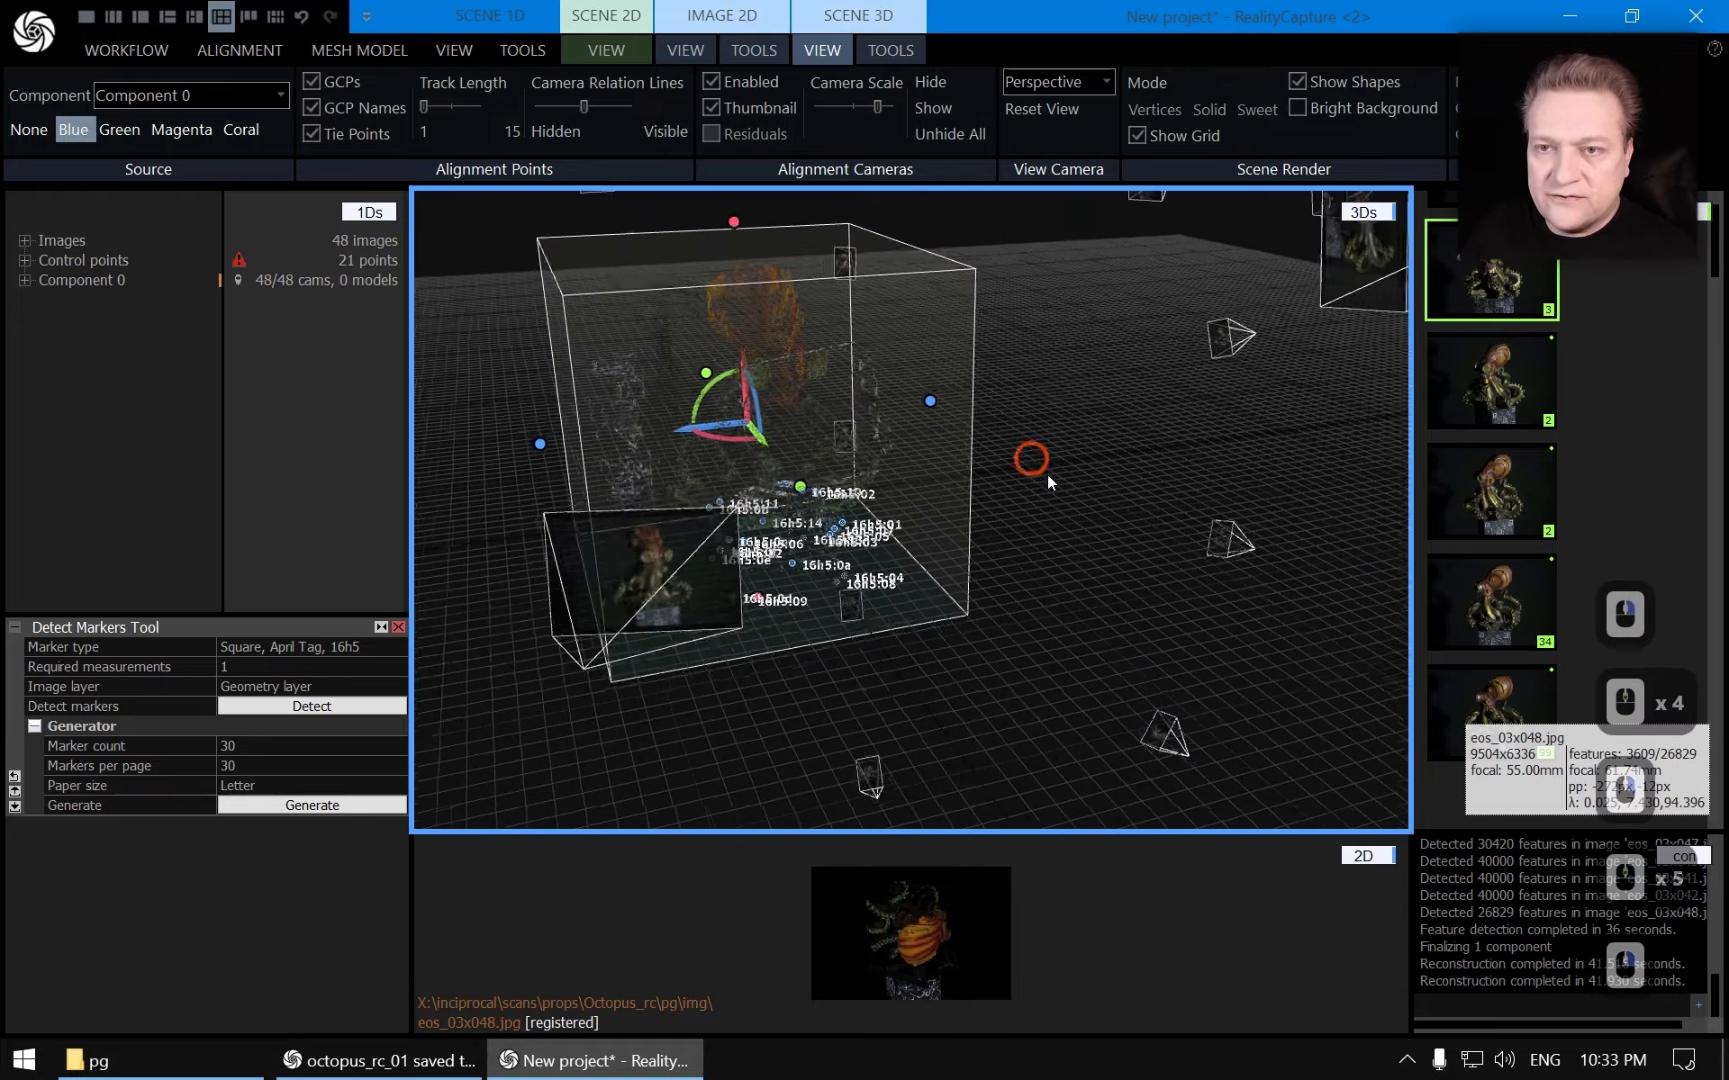
Calculate a preview model of the octopus
{"action": "left_click", "coordinate": [378, 51]}
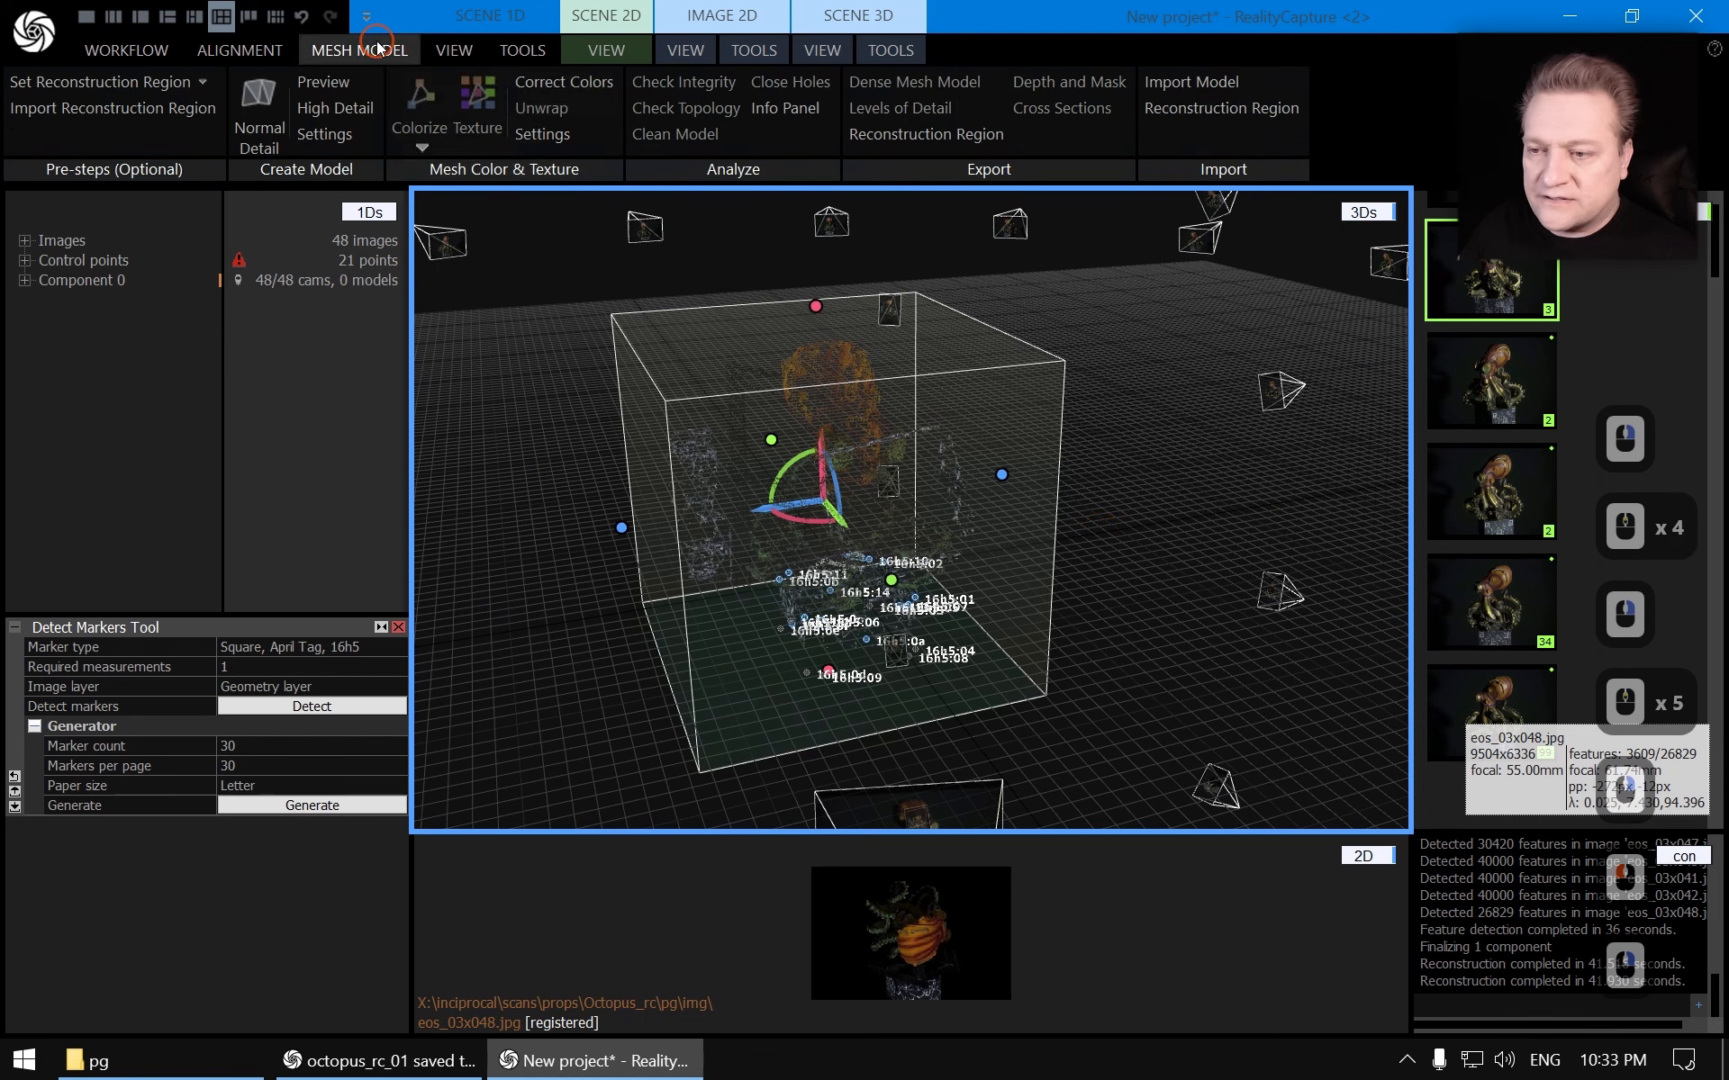
{"action": "left_click", "coordinate": [338, 81]}
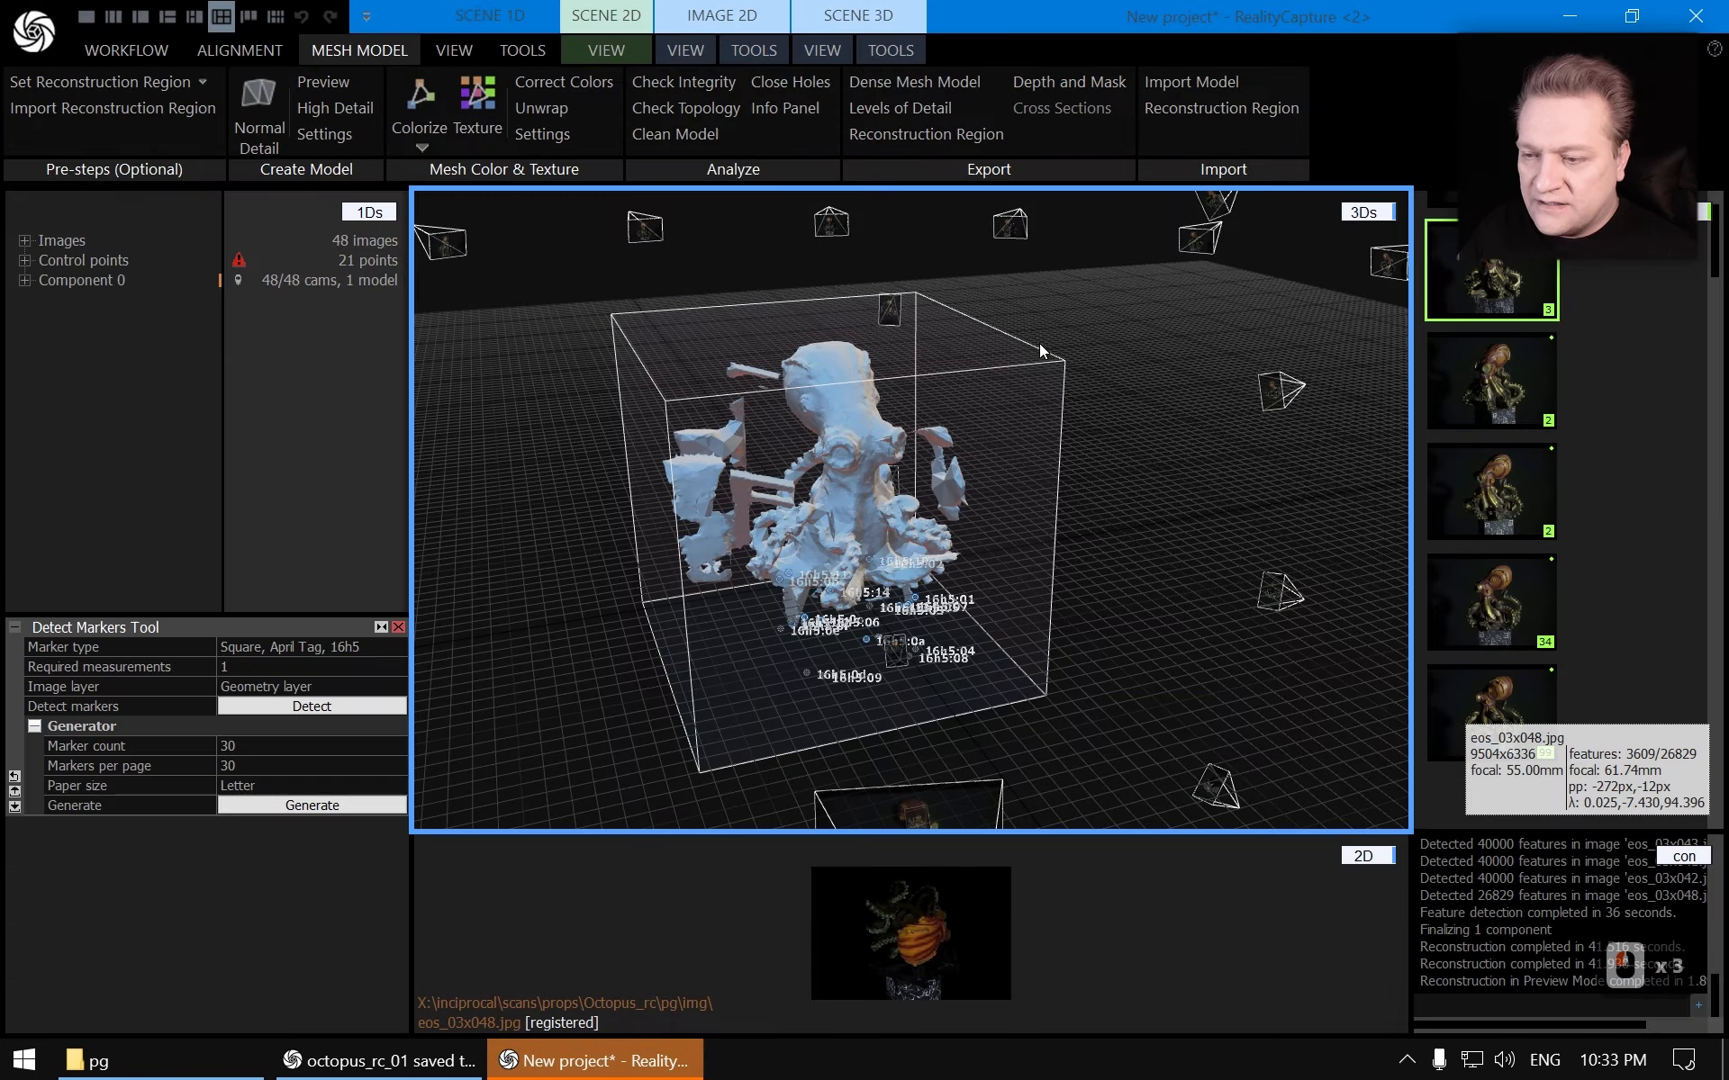
{"action": "scroll", "coordinate": [1042, 504], "scroll_direction": "up", "scroll_amount": 6}
{"action": "mouse_move", "coordinate": [1043, 503]}
{"action": "right_mouse_down"}
{"action": "mouse_move", "coordinate": [1050, 440]}
{"action": "mouse_move", "coordinate": [1029, 510]}
{"action": "right_mouse_up"}
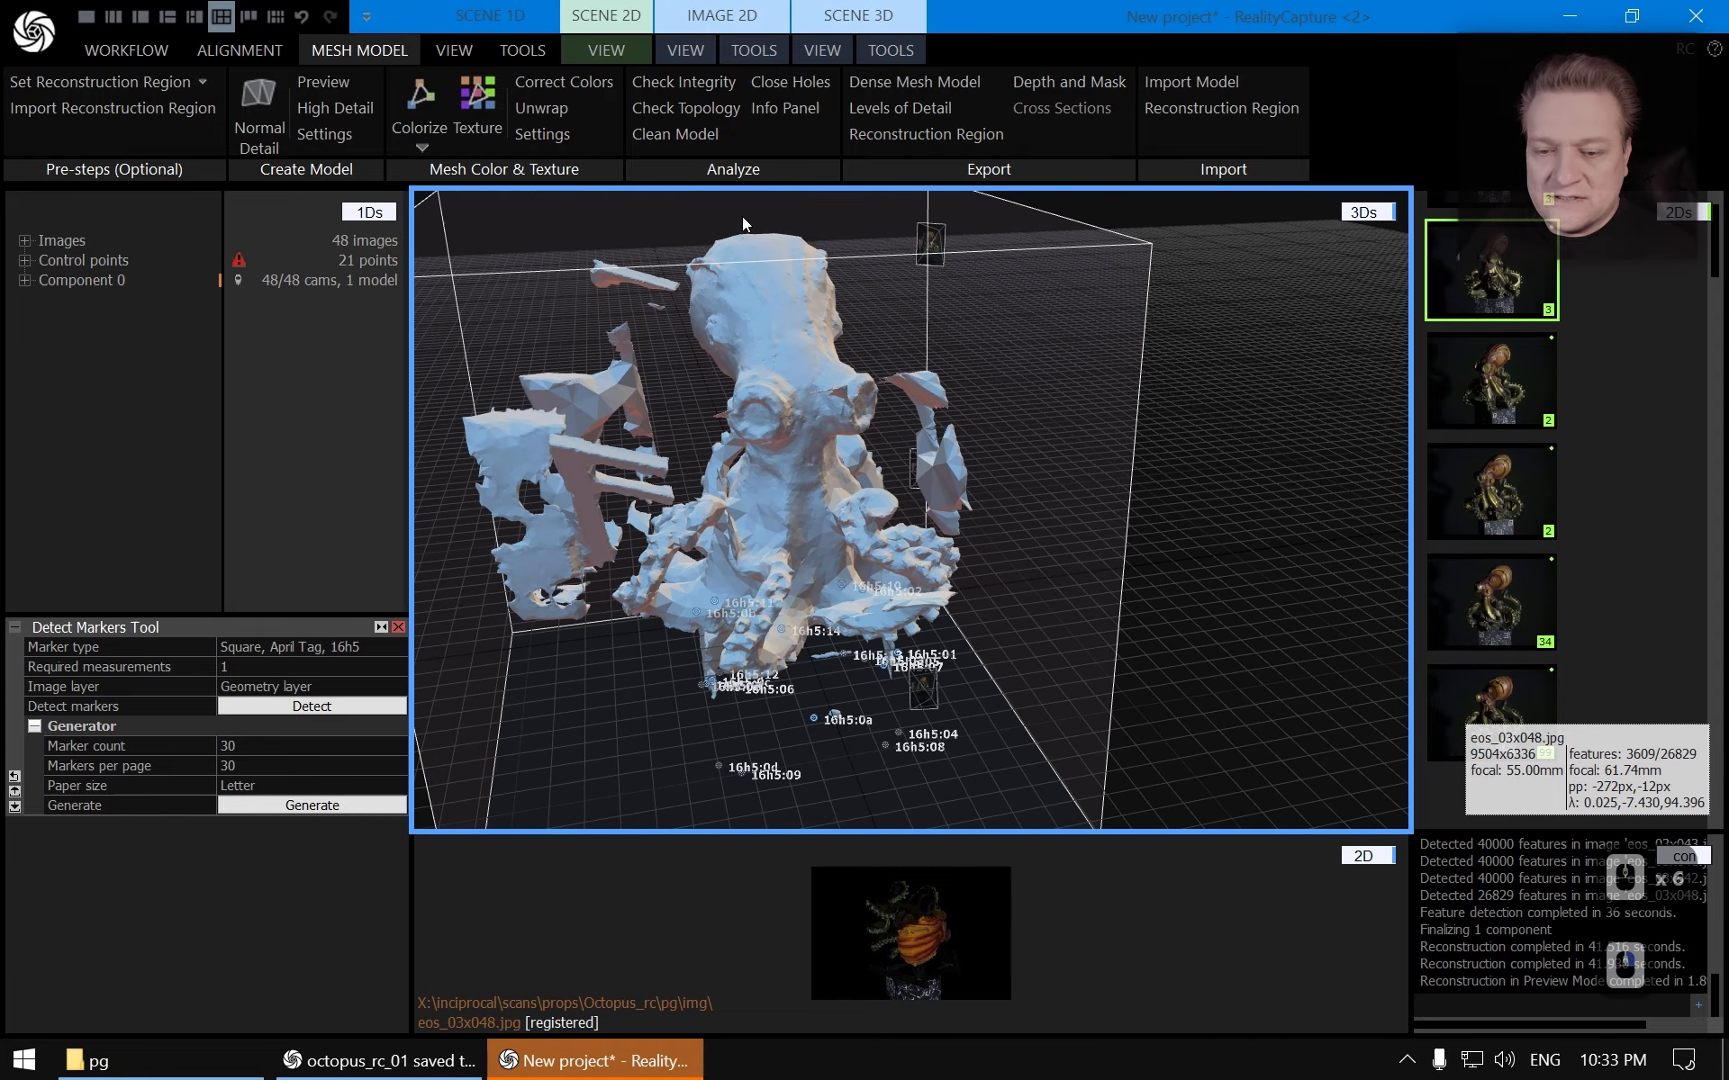
Review the reconstruction settings and reconstruct the model in Normal Detail
{"action": "left_click", "coordinate": [398, 627]}
{"action": "left_click", "coordinate": [326, 138]}
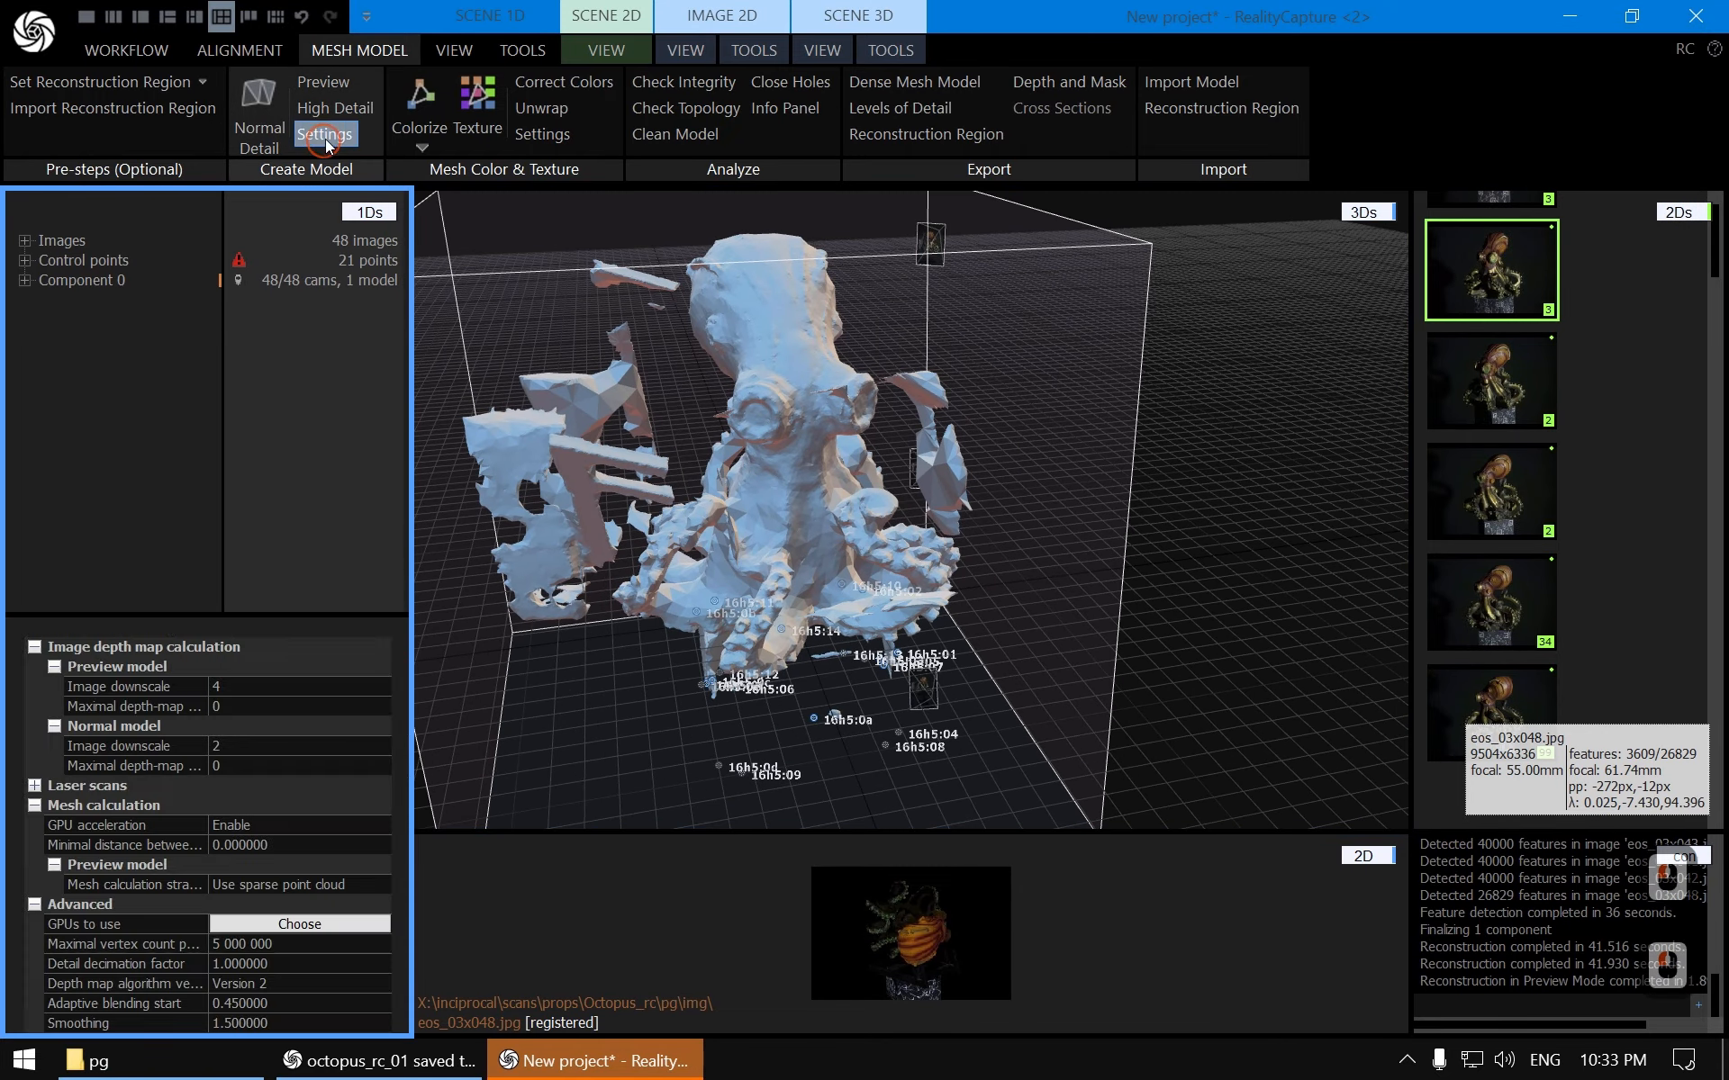
{"action": "scroll", "coordinate": [329, 905], "scroll_direction": "down", "scroll_amount": 3}
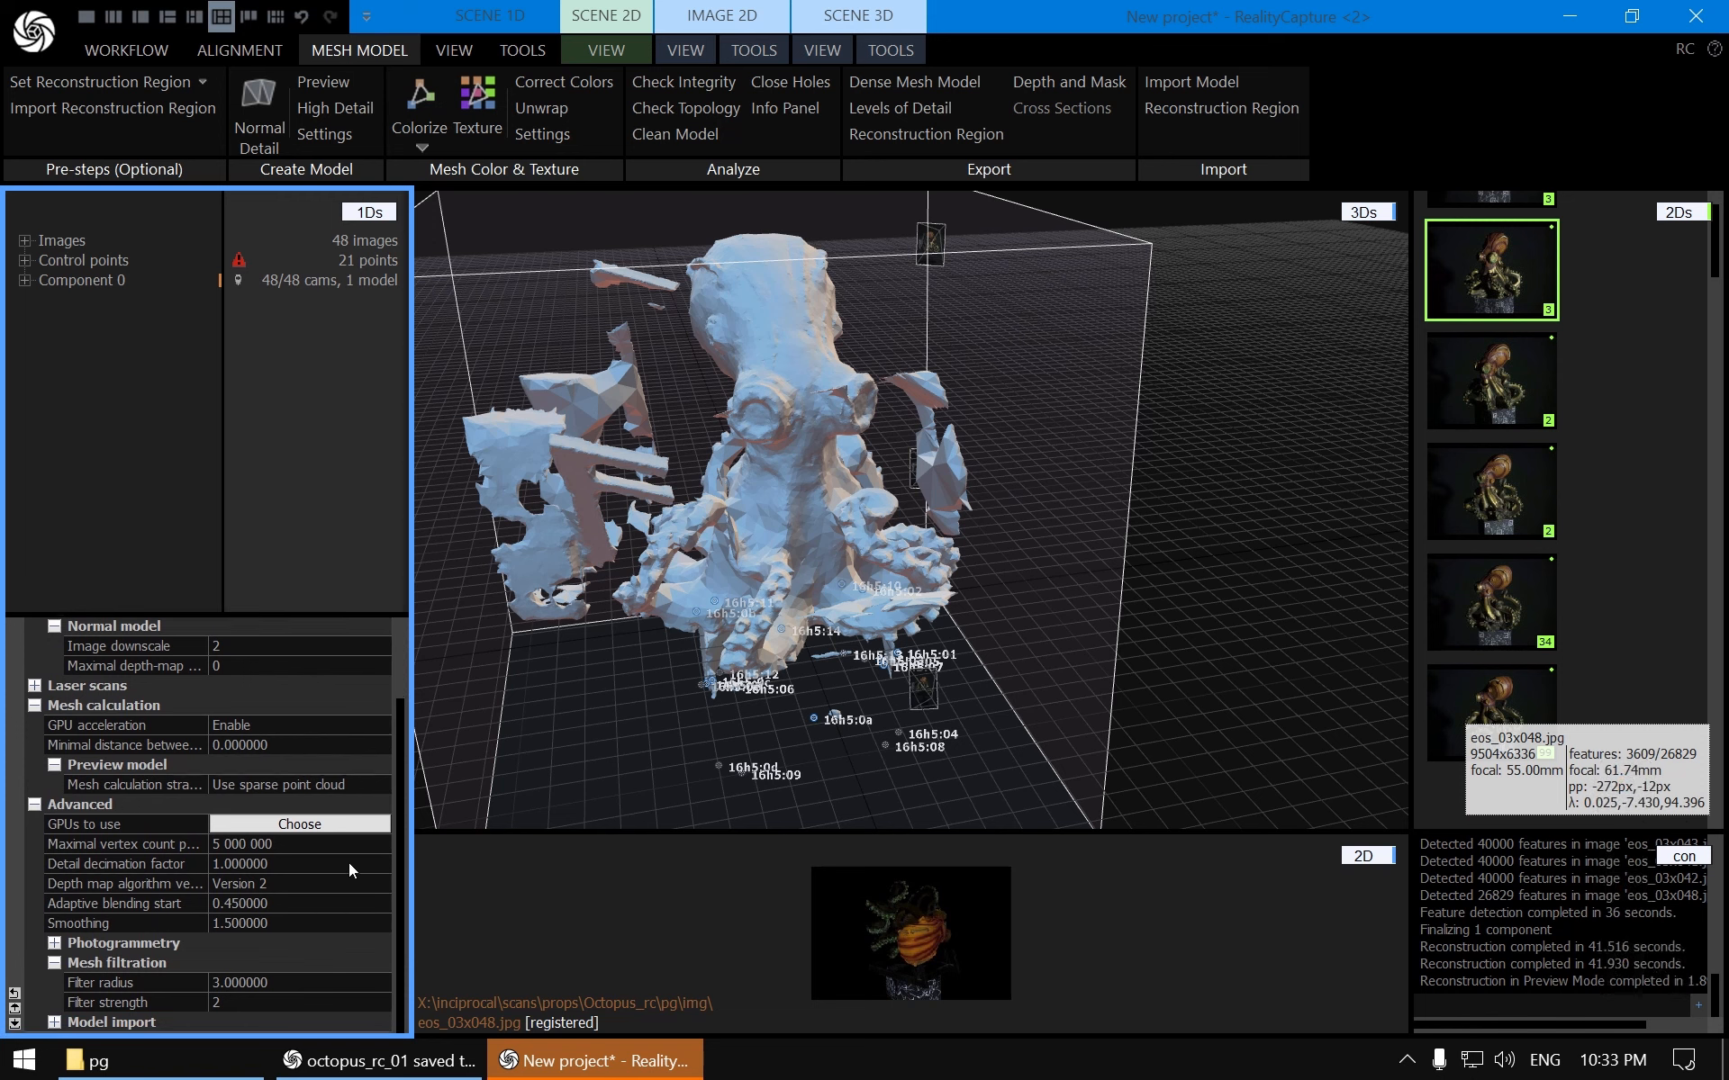
{"action": "left_click", "coordinate": [261, 115]}
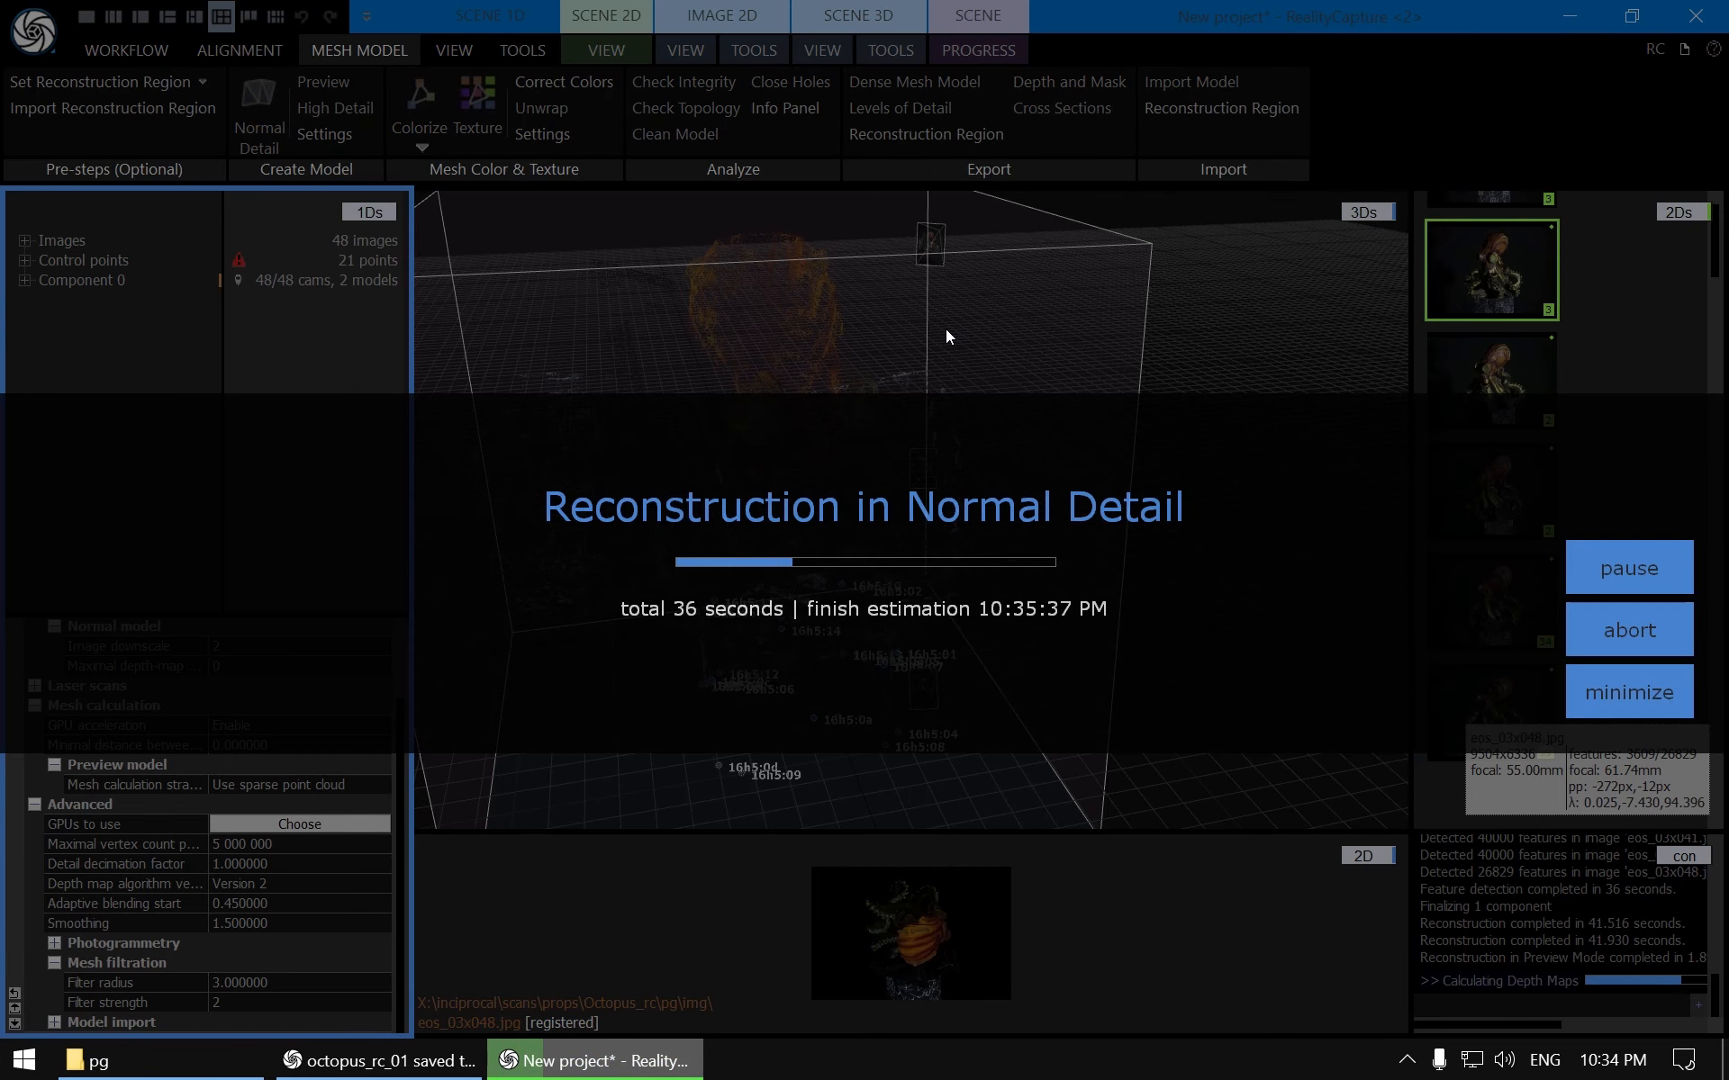
Switch to the earlier octopus_rc_01 project window to compare, then return to the new project
{"action": "left_click", "coordinate": [378, 1061]}
{"action": "left_click", "coordinate": [24, 240]}
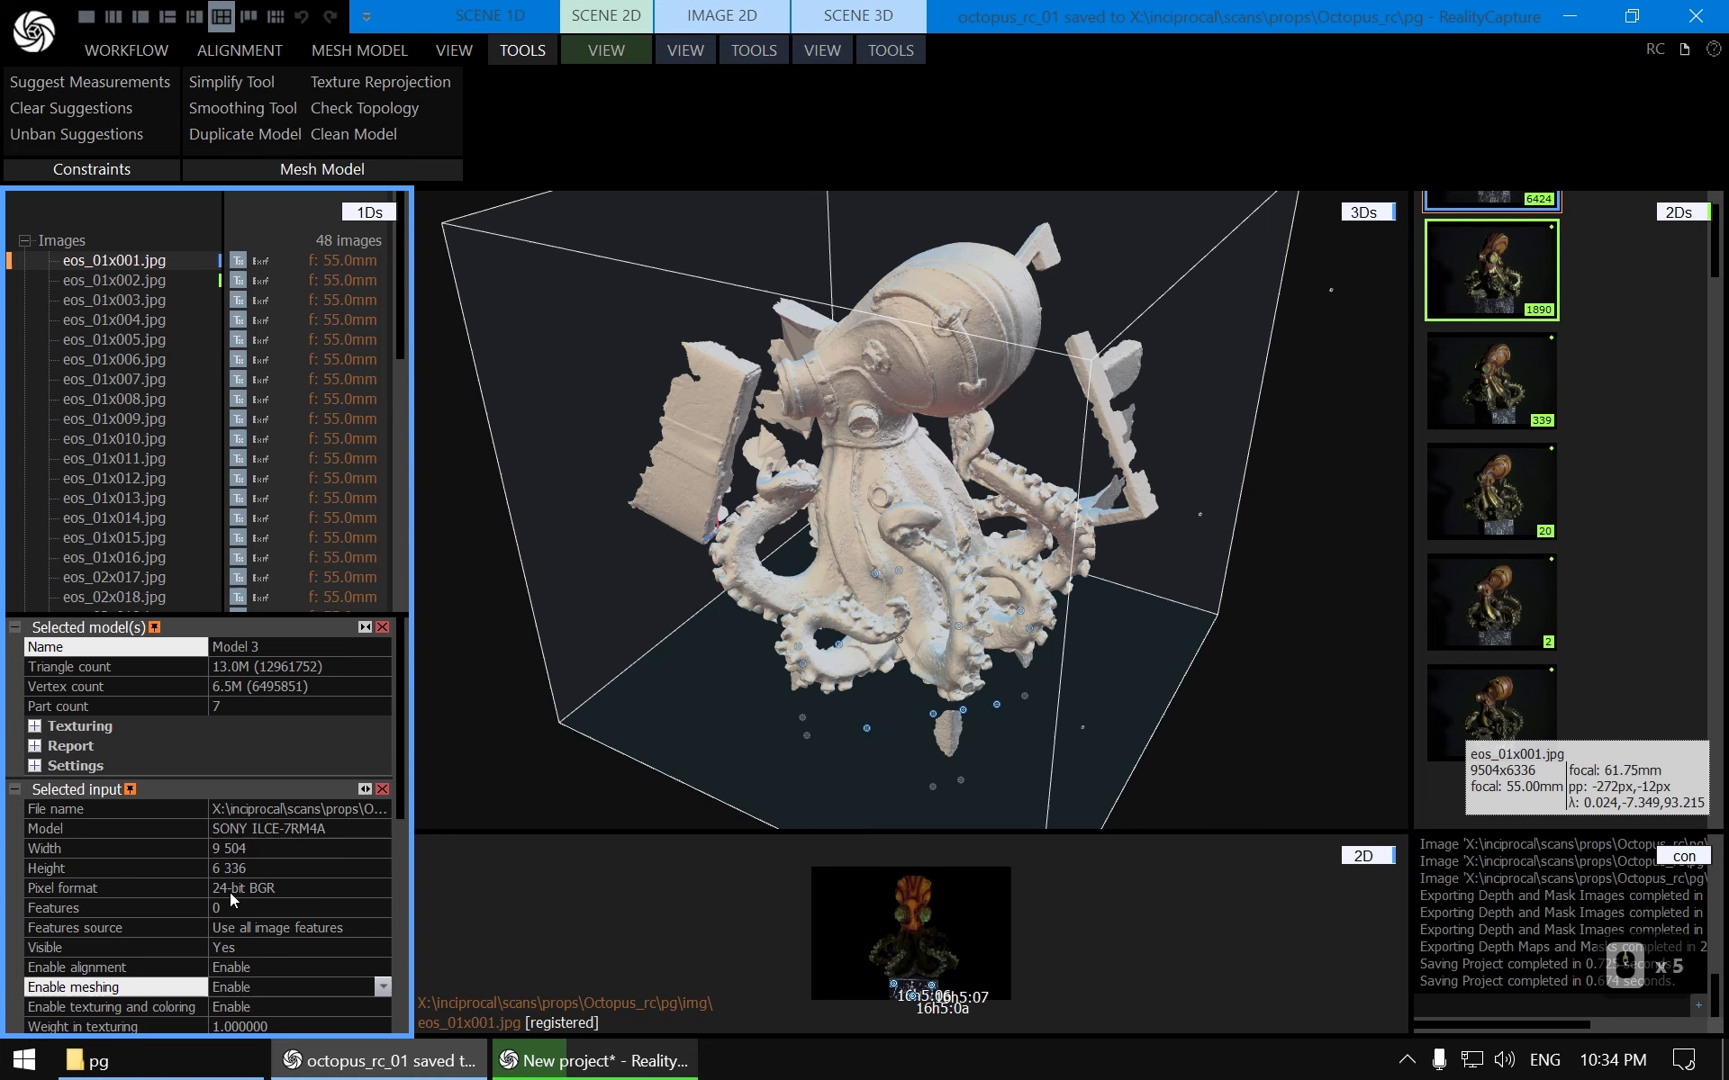
{"action": "left_click", "coordinate": [586, 1072]}
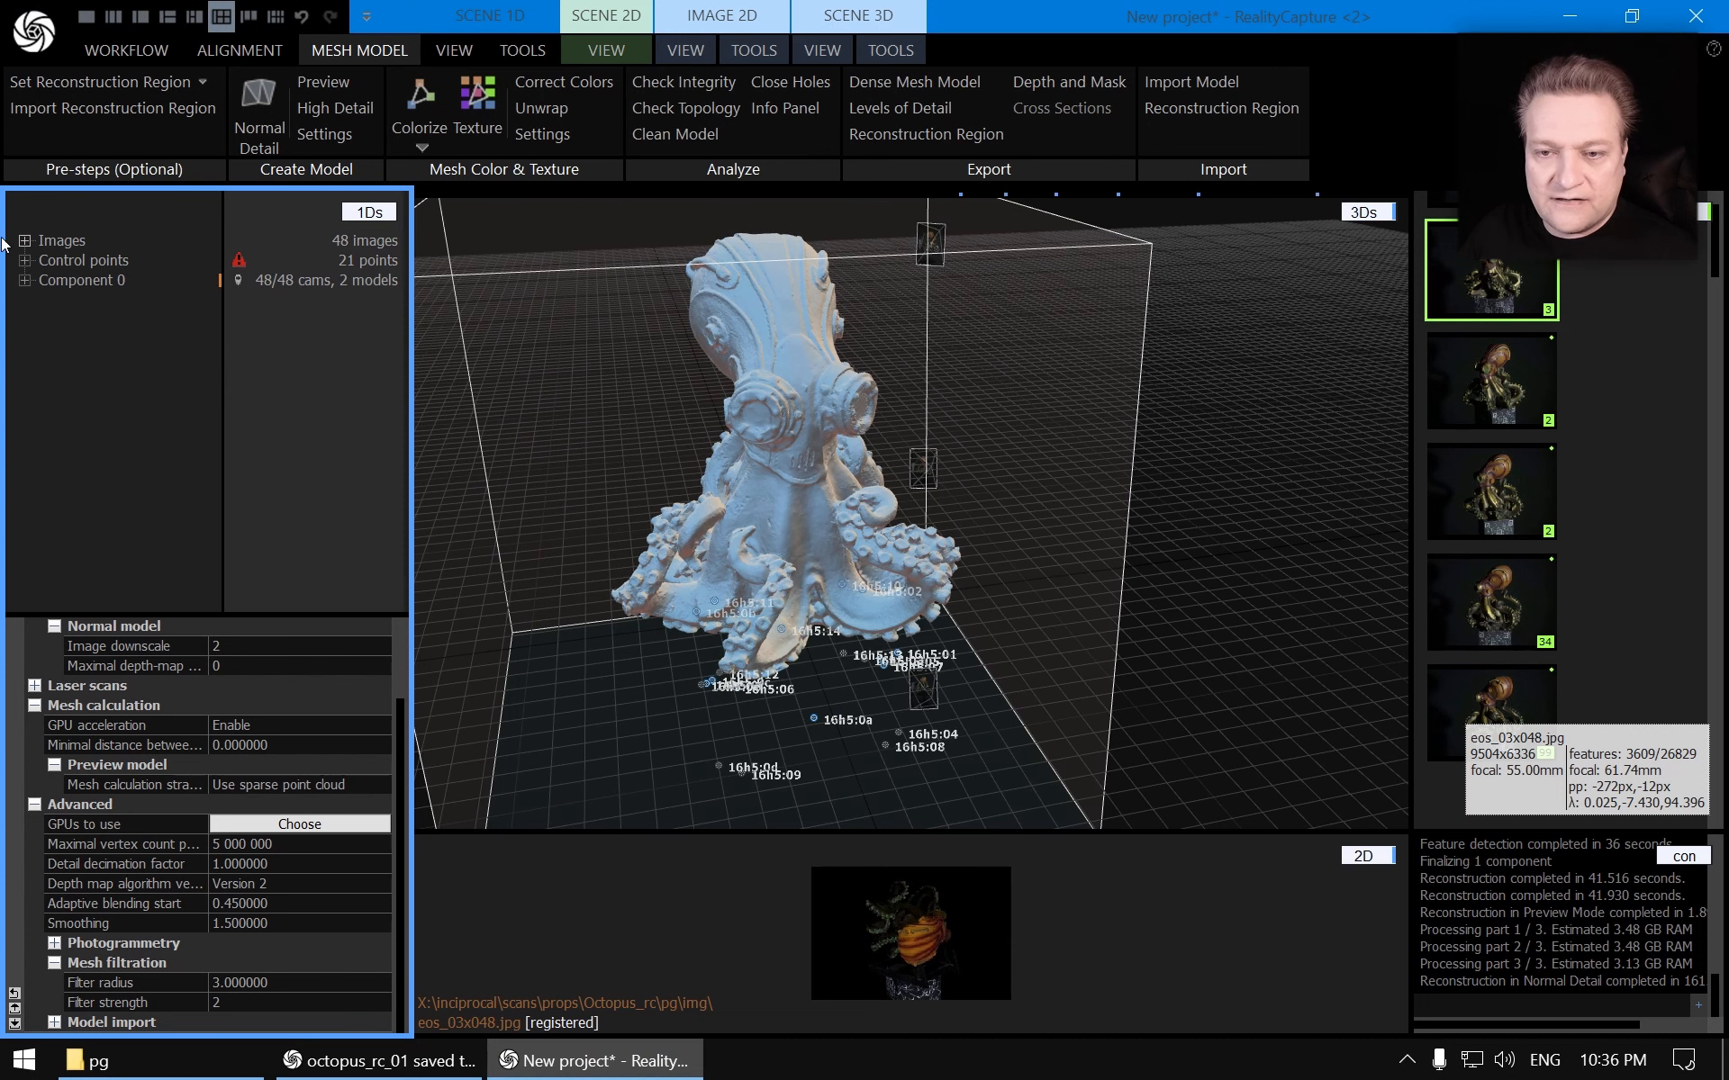
Select Model 2 in Component 0 and inspect the normal-detail mesh up close
{"action": "left_click", "coordinate": [24, 280]}
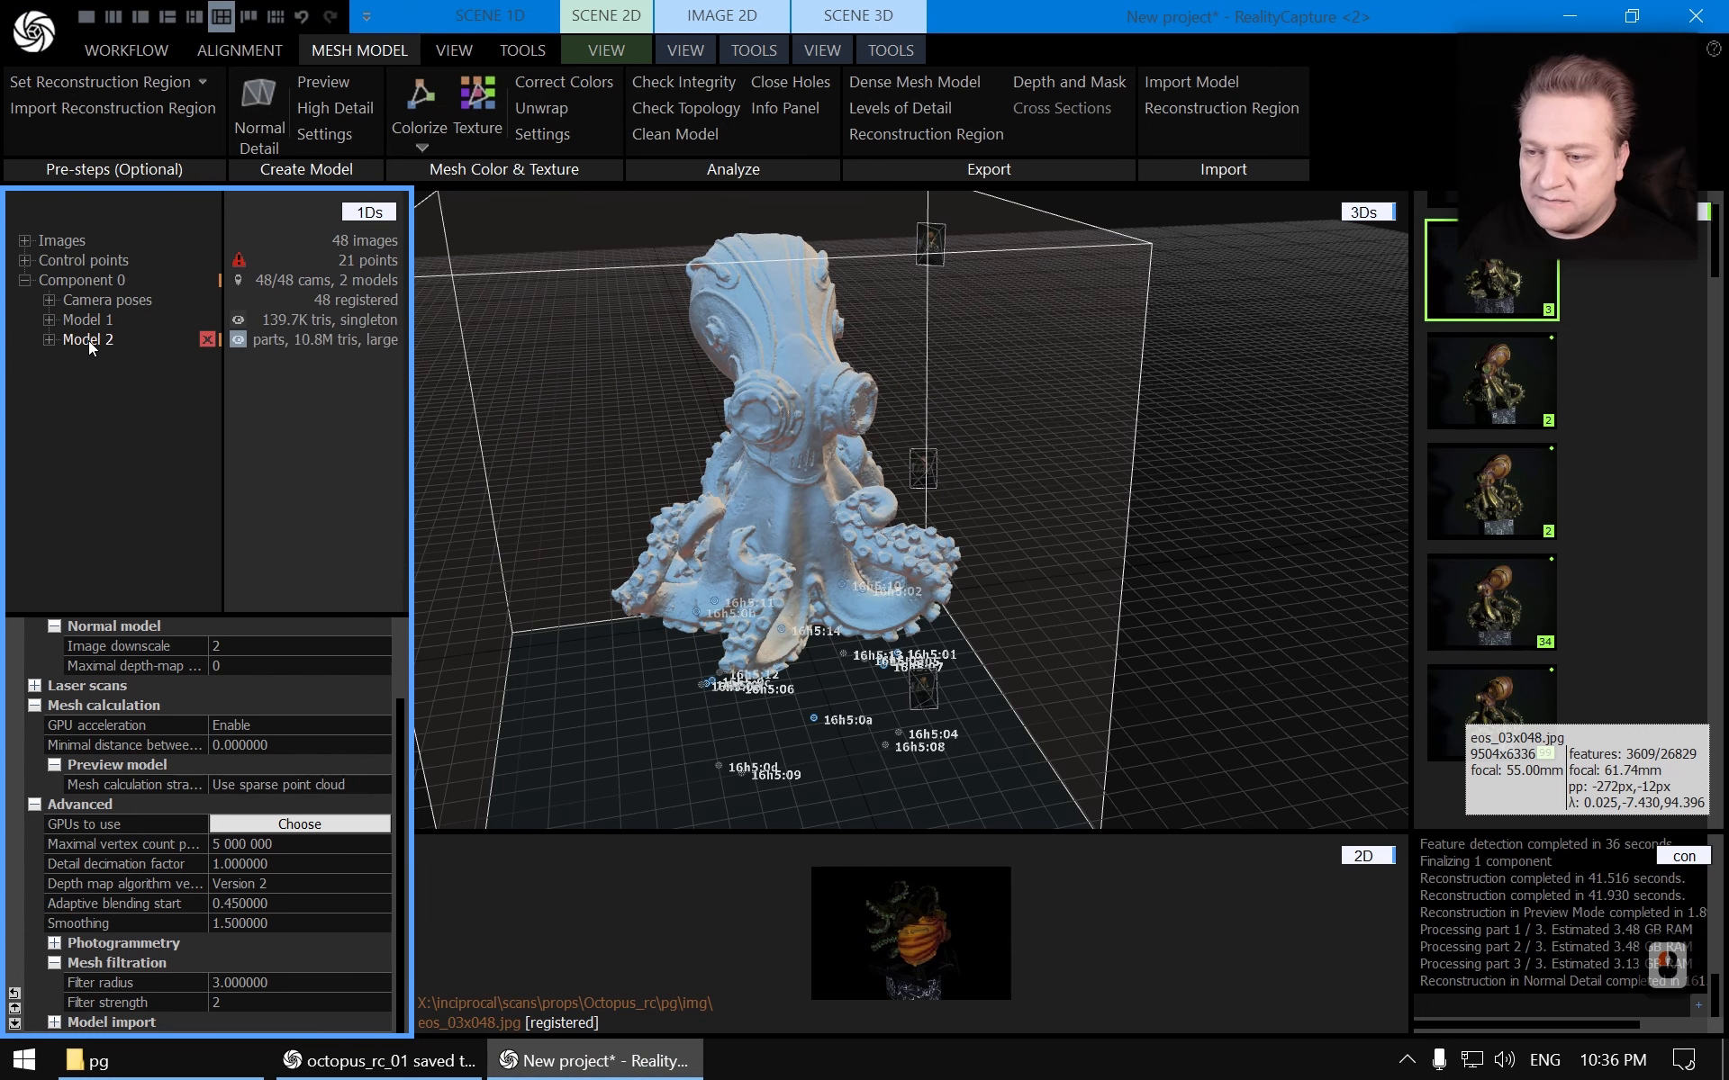
{"action": "left_click", "coordinate": [88, 340]}
{"action": "scroll", "coordinate": [1046, 494], "scroll_direction": "up", "scroll_amount": 4}
{"action": "left_click_drag", "start_coordinate": [1047, 494], "coordinate": [897, 427]}
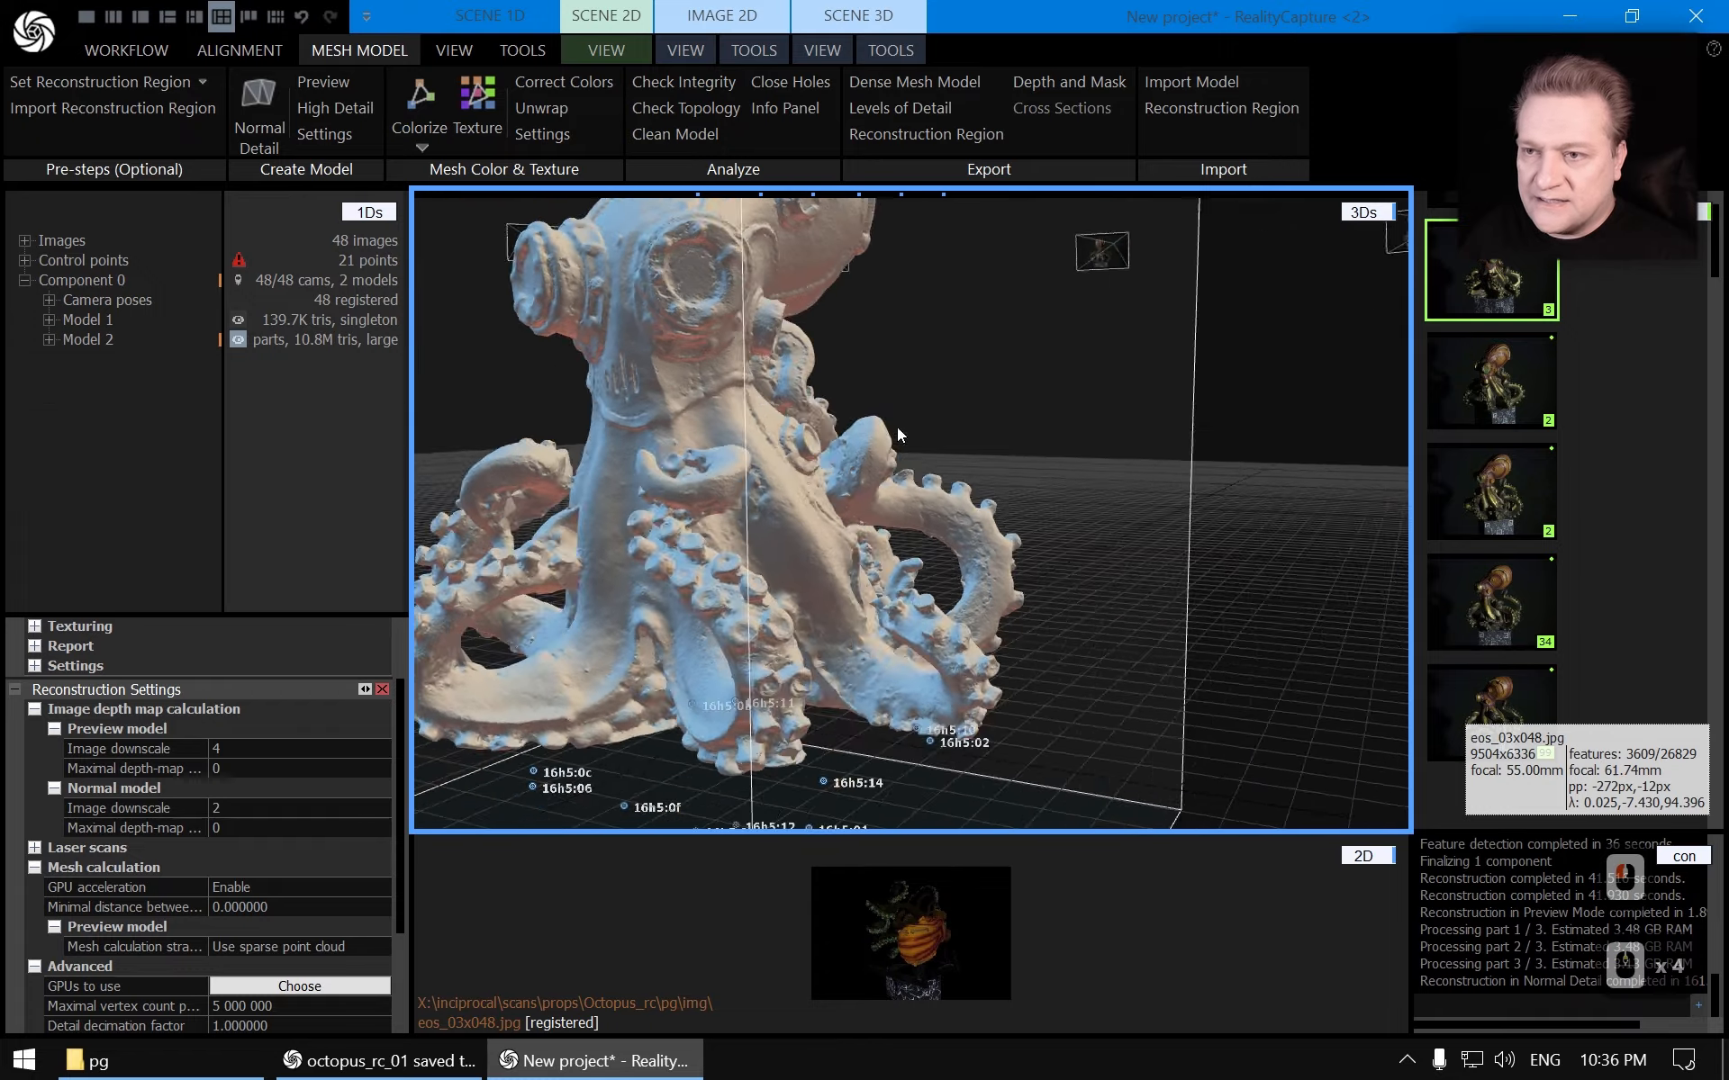
{"action": "right_click_drag", "start_coordinate": [897, 427], "coordinate": [851, 441]}
{"action": "scroll", "coordinate": [826, 412], "scroll_direction": "down", "scroll_amount": 5}
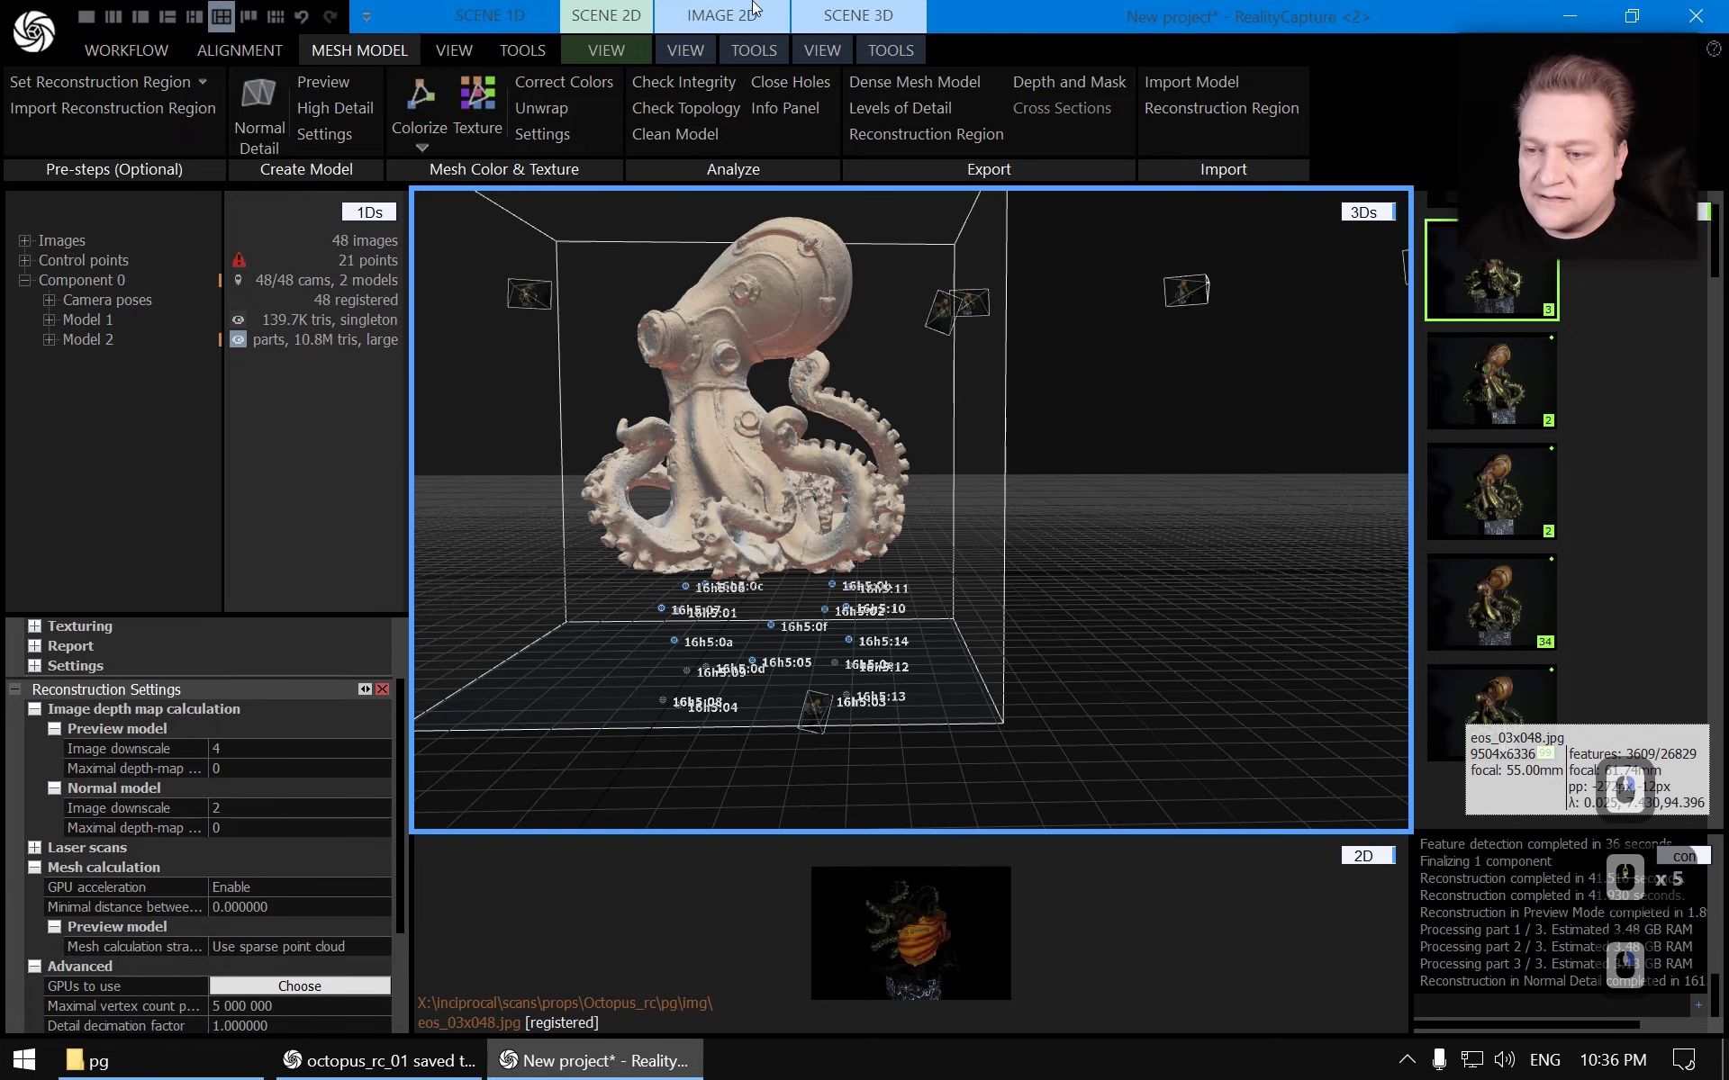
Hide the ground control points and the grid in the 3D view and orbit around the finished mesh
{"action": "left_click", "coordinate": [830, 47]}
{"action": "scroll", "coordinate": [1043, 442], "scroll_direction": "up", "scroll_amount": 5}
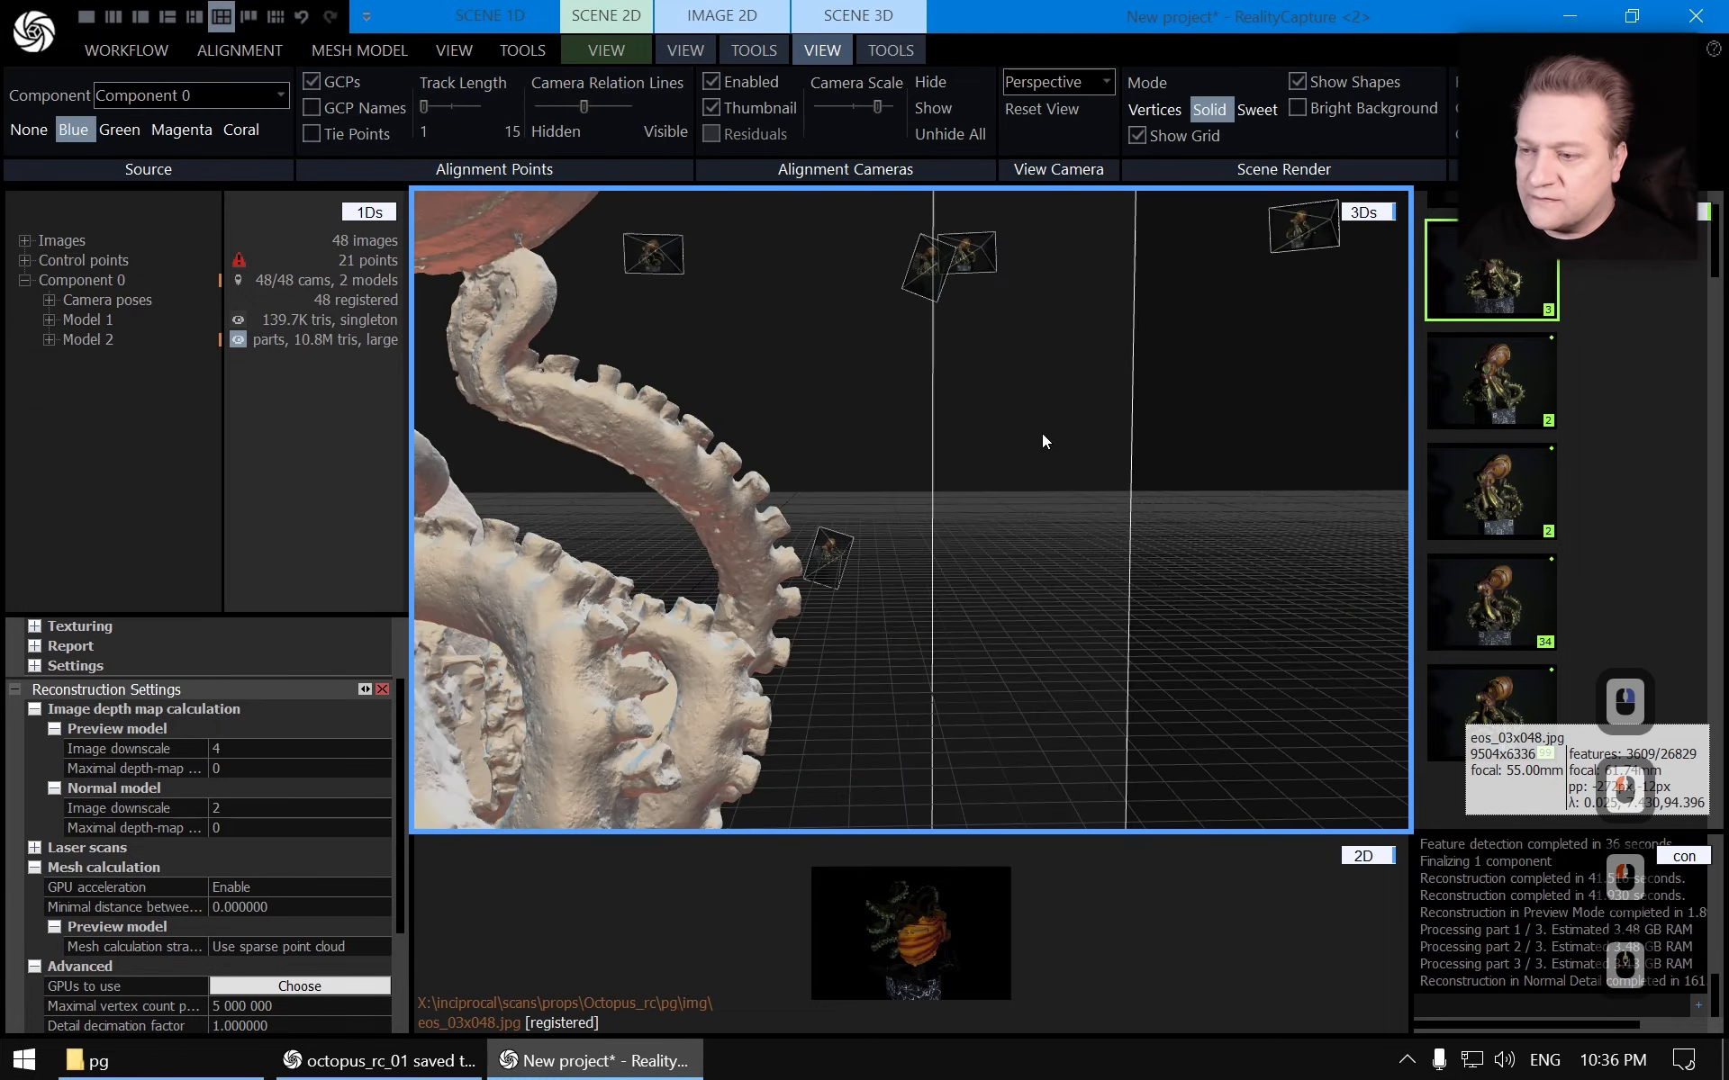
{"action": "scroll", "coordinate": [1042, 440], "scroll_direction": "down", "scroll_amount": 5}
{"action": "left_click", "coordinate": [315, 81]}
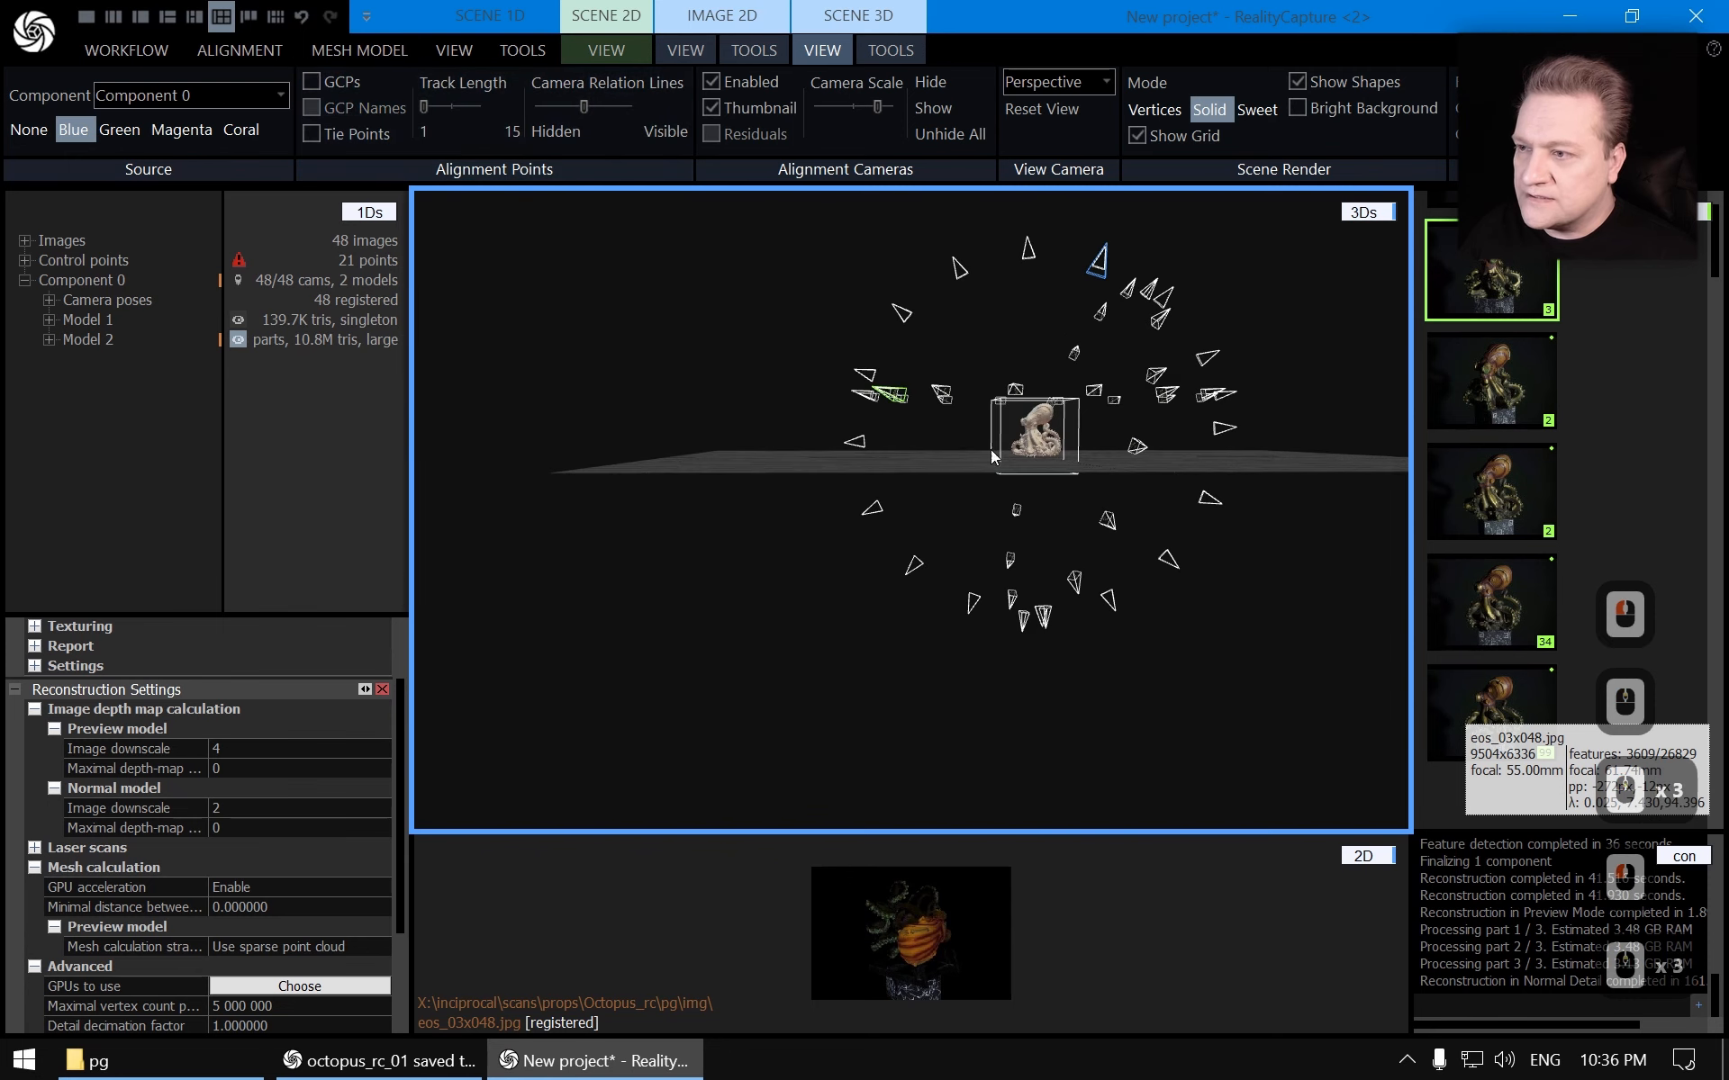
{"action": "scroll", "coordinate": [991, 455], "scroll_direction": "up", "scroll_amount": 5}
{"action": "left_click", "coordinate": [1160, 135]}
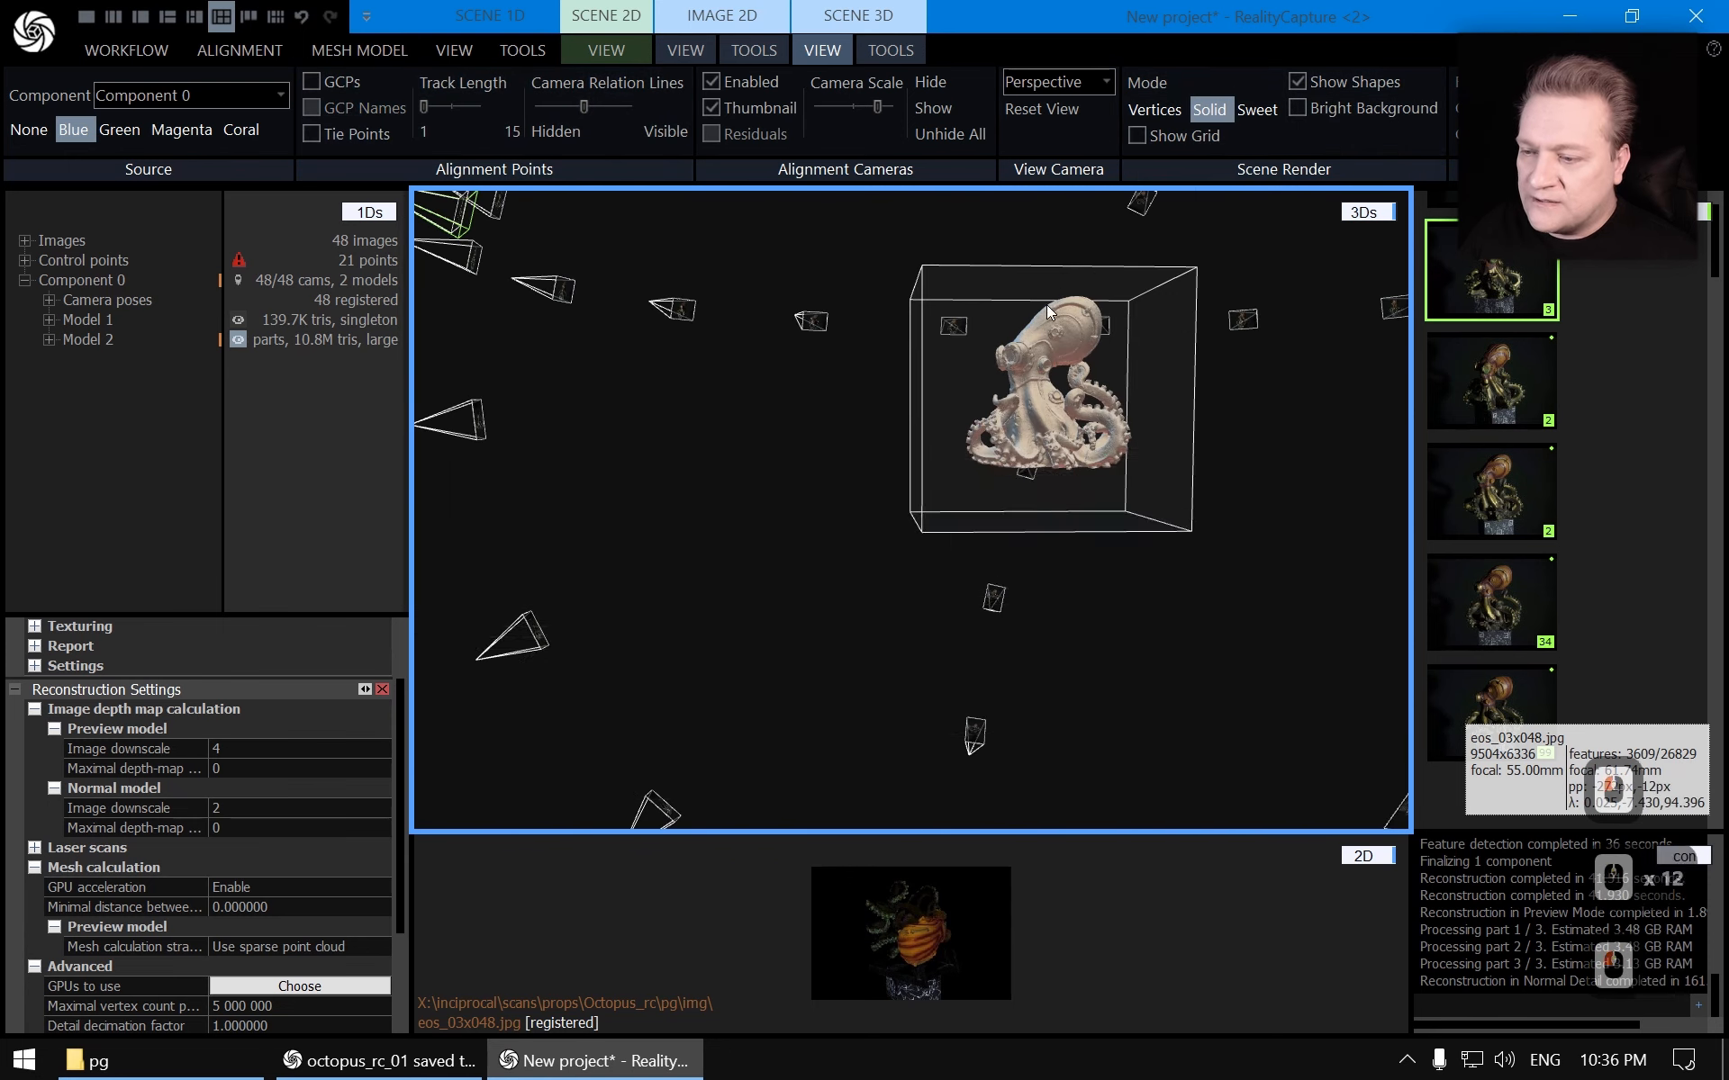
{"action": "scroll", "coordinate": [1047, 308], "scroll_direction": "up", "scroll_amount": 3}
{"action": "left_click_drag", "start_coordinate": [1077, 338], "coordinate": [977, 369]}
{"action": "right_click_drag", "start_coordinate": [977, 369], "coordinate": [1174, 524]}
{"action": "scroll", "coordinate": [946, 401], "scroll_direction": "up", "scroll_amount": 4}
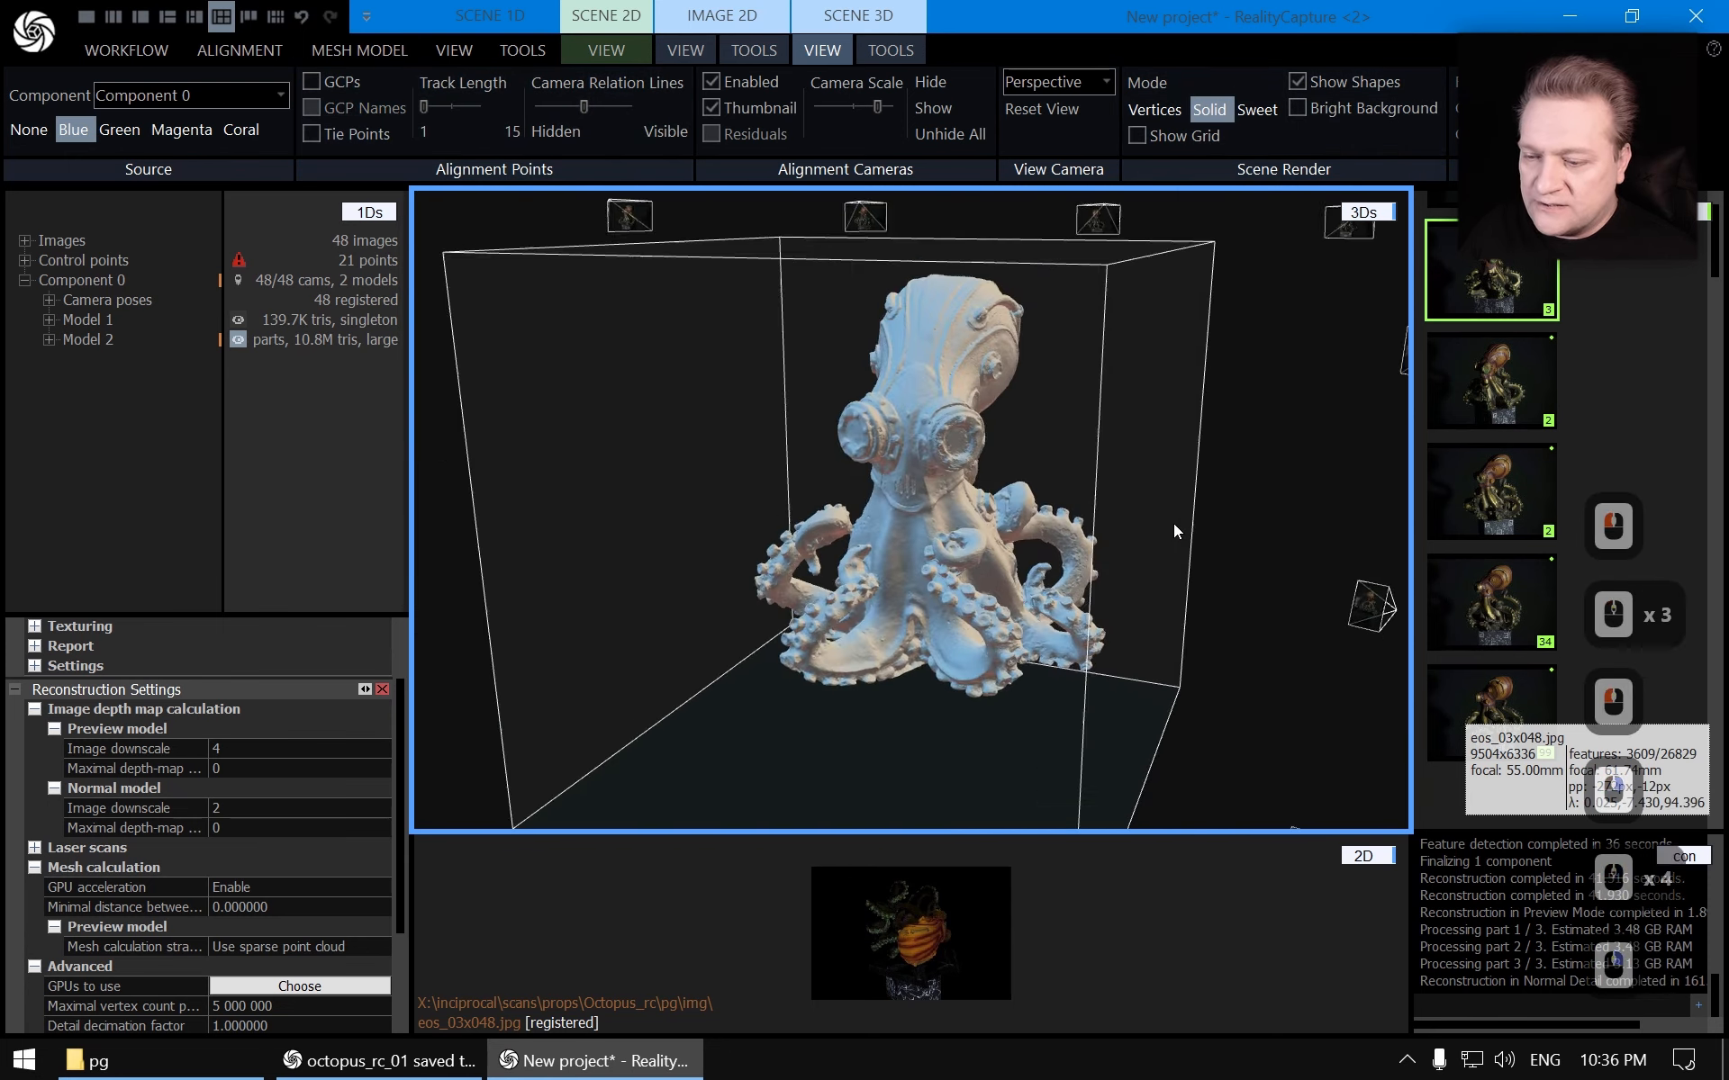
Zoom in and out on the masked mesh to inspect its surface detail
{"action": "scroll", "coordinate": [1174, 524], "scroll_direction": "up", "scroll_amount": 5}
{"action": "right_click_drag", "start_coordinate": [801, 543], "coordinate": [1211, 454]}
{"action": "right_click_drag", "start_coordinate": [793, 461], "coordinate": [975, 663]}
{"action": "scroll", "coordinate": [929, 547], "scroll_direction": "down", "scroll_amount": 8}
{"action": "scroll", "coordinate": [793, 617], "scroll_direction": "up", "scroll_amount": 3}
{"action": "scroll", "coordinate": [922, 597], "scroll_direction": "down", "scroll_amount": 2}
{"action": "scroll", "coordinate": [928, 476], "scroll_direction": "up", "scroll_amount": 4}
{"action": "scroll", "coordinate": [957, 702], "scroll_direction": "down", "scroll_amount": 3}
Save the new project as octopus_rc_02_masked in the pg folder
{"action": "key", "text": "ctrl+s"}
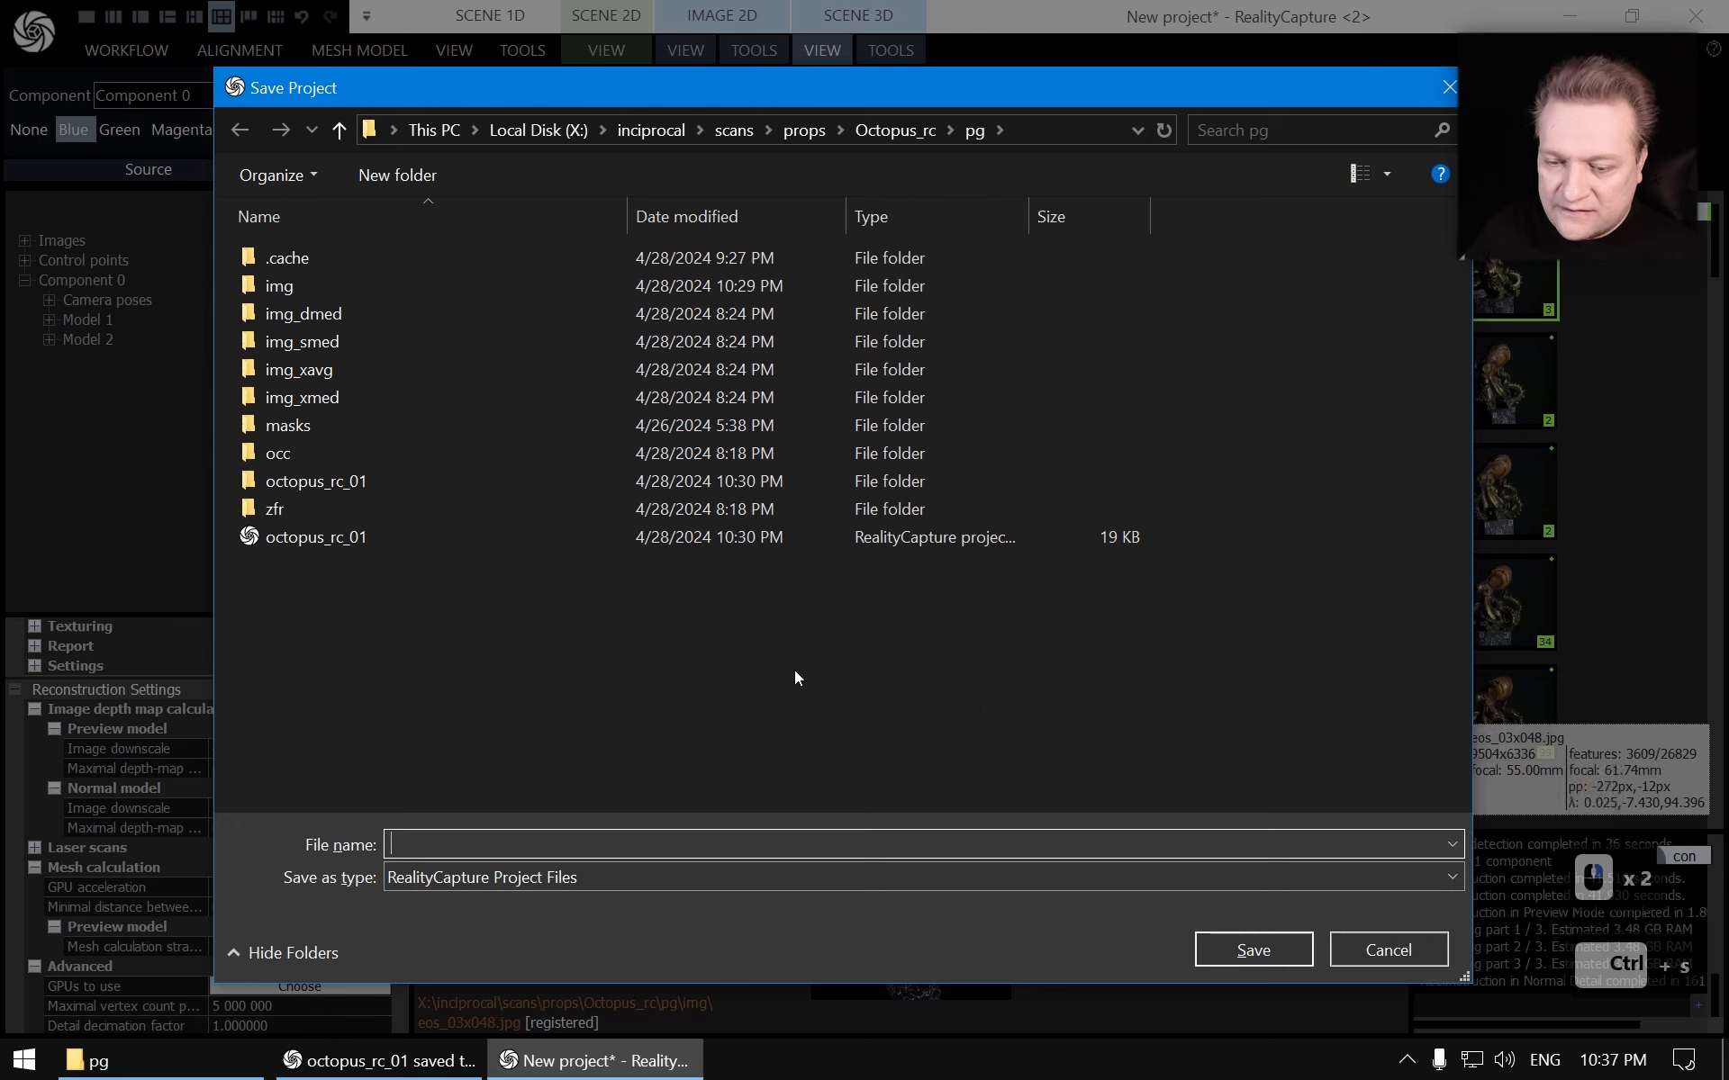
{"action": "left_click", "coordinate": [317, 537]}
{"action": "double_click", "coordinate": [527, 846]}
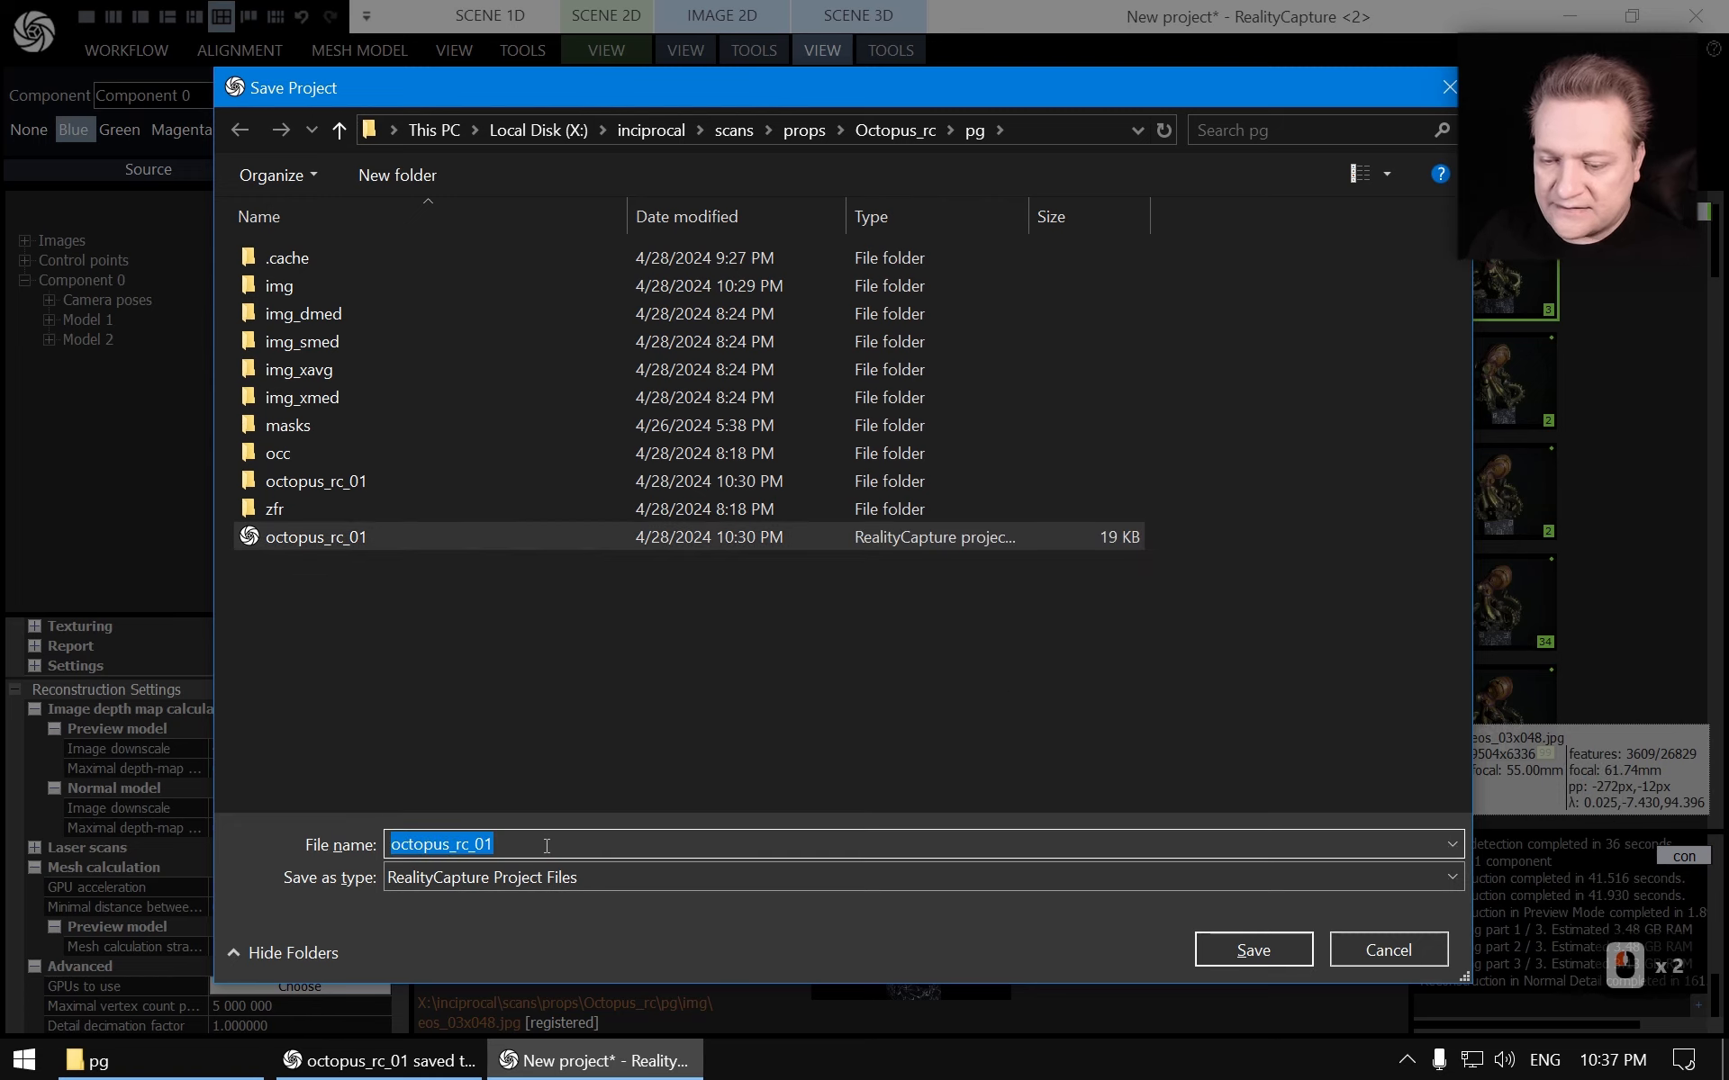
{"action": "key", "text": "Right"}
{"action": "key", "text": "BackSpace"}
{"action": "type", "text": "2_masked"}
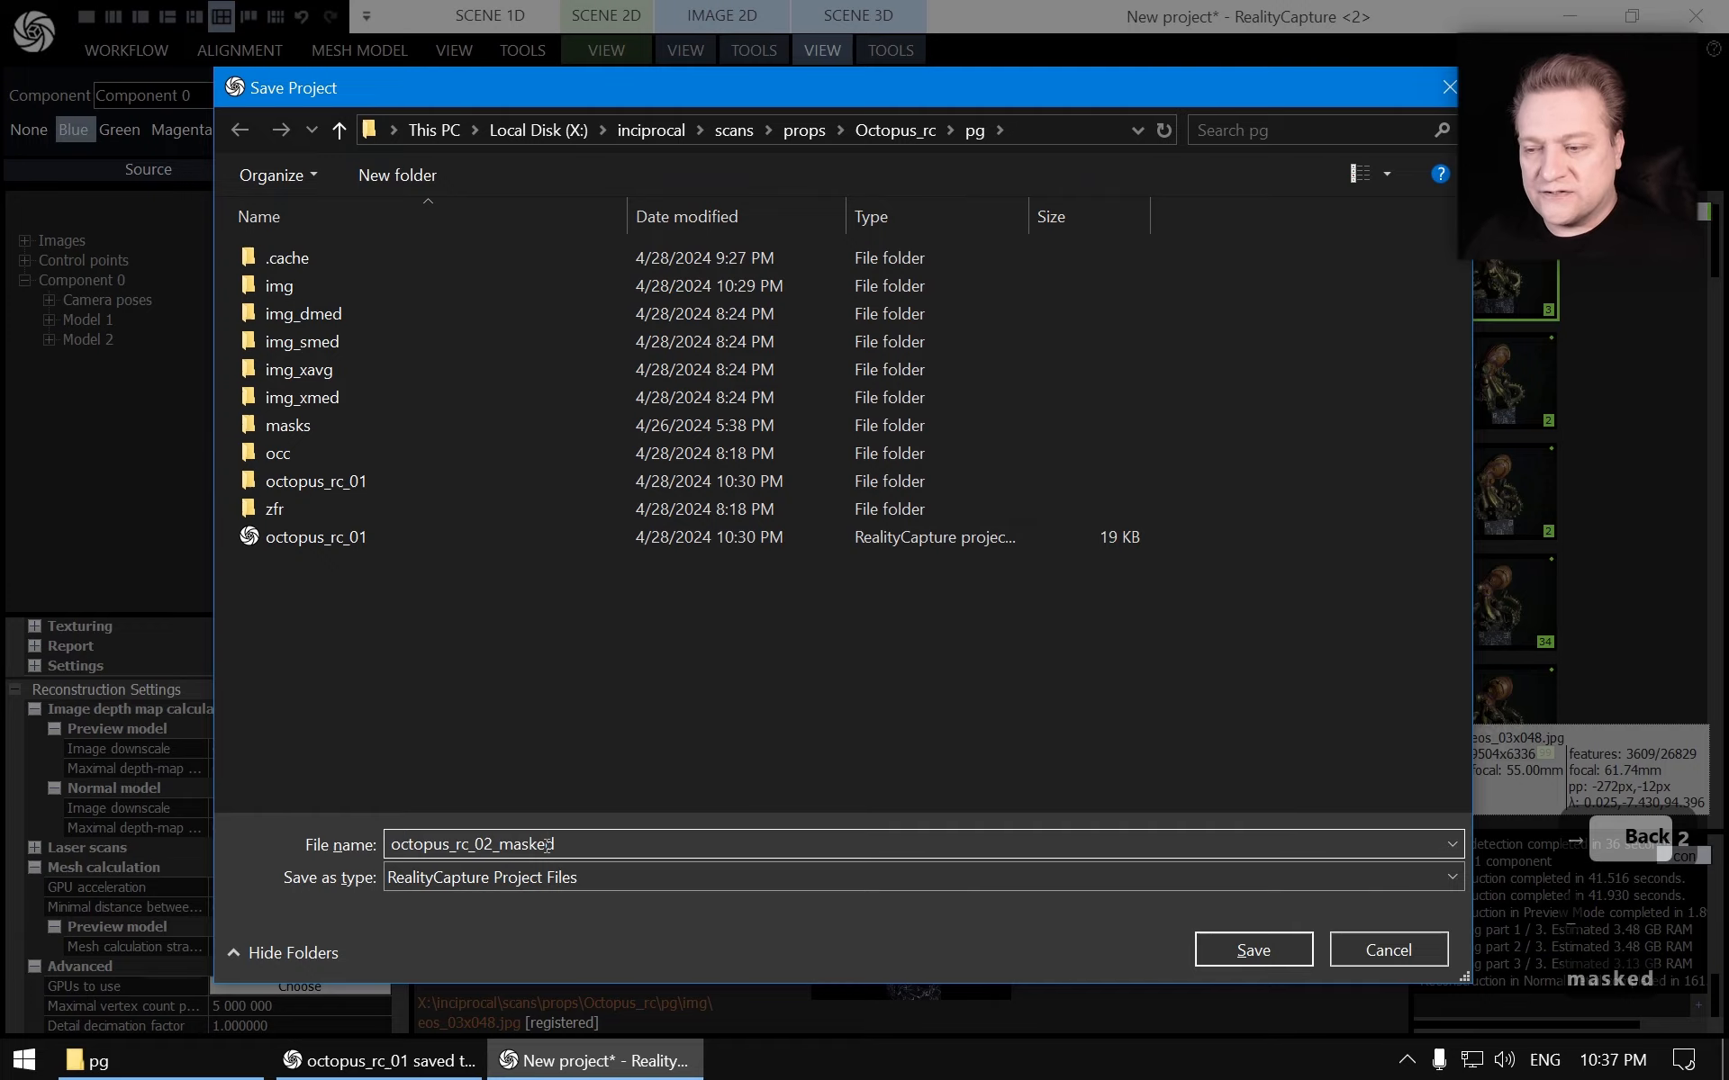
{"action": "key", "text": "Return"}
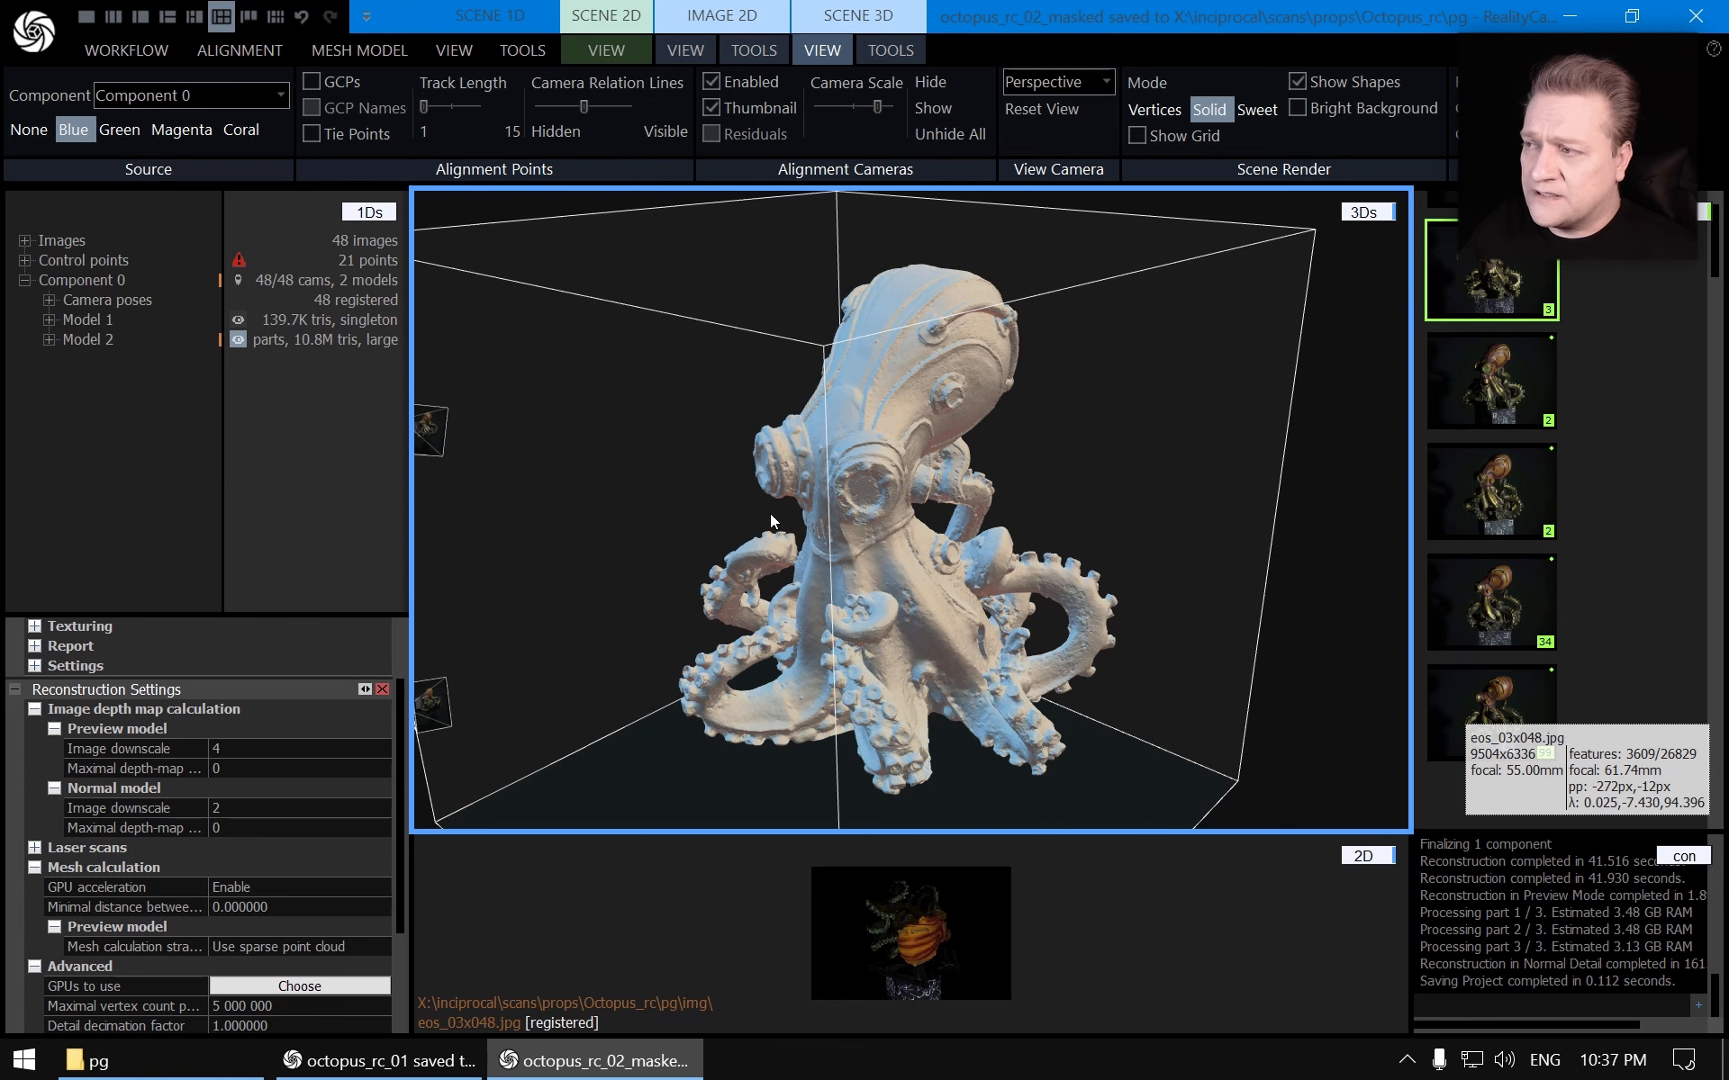
Switch to the octopus_rc_01 project window and close the selected-model properties panel
{"action": "left_click", "coordinate": [1696, 16]}
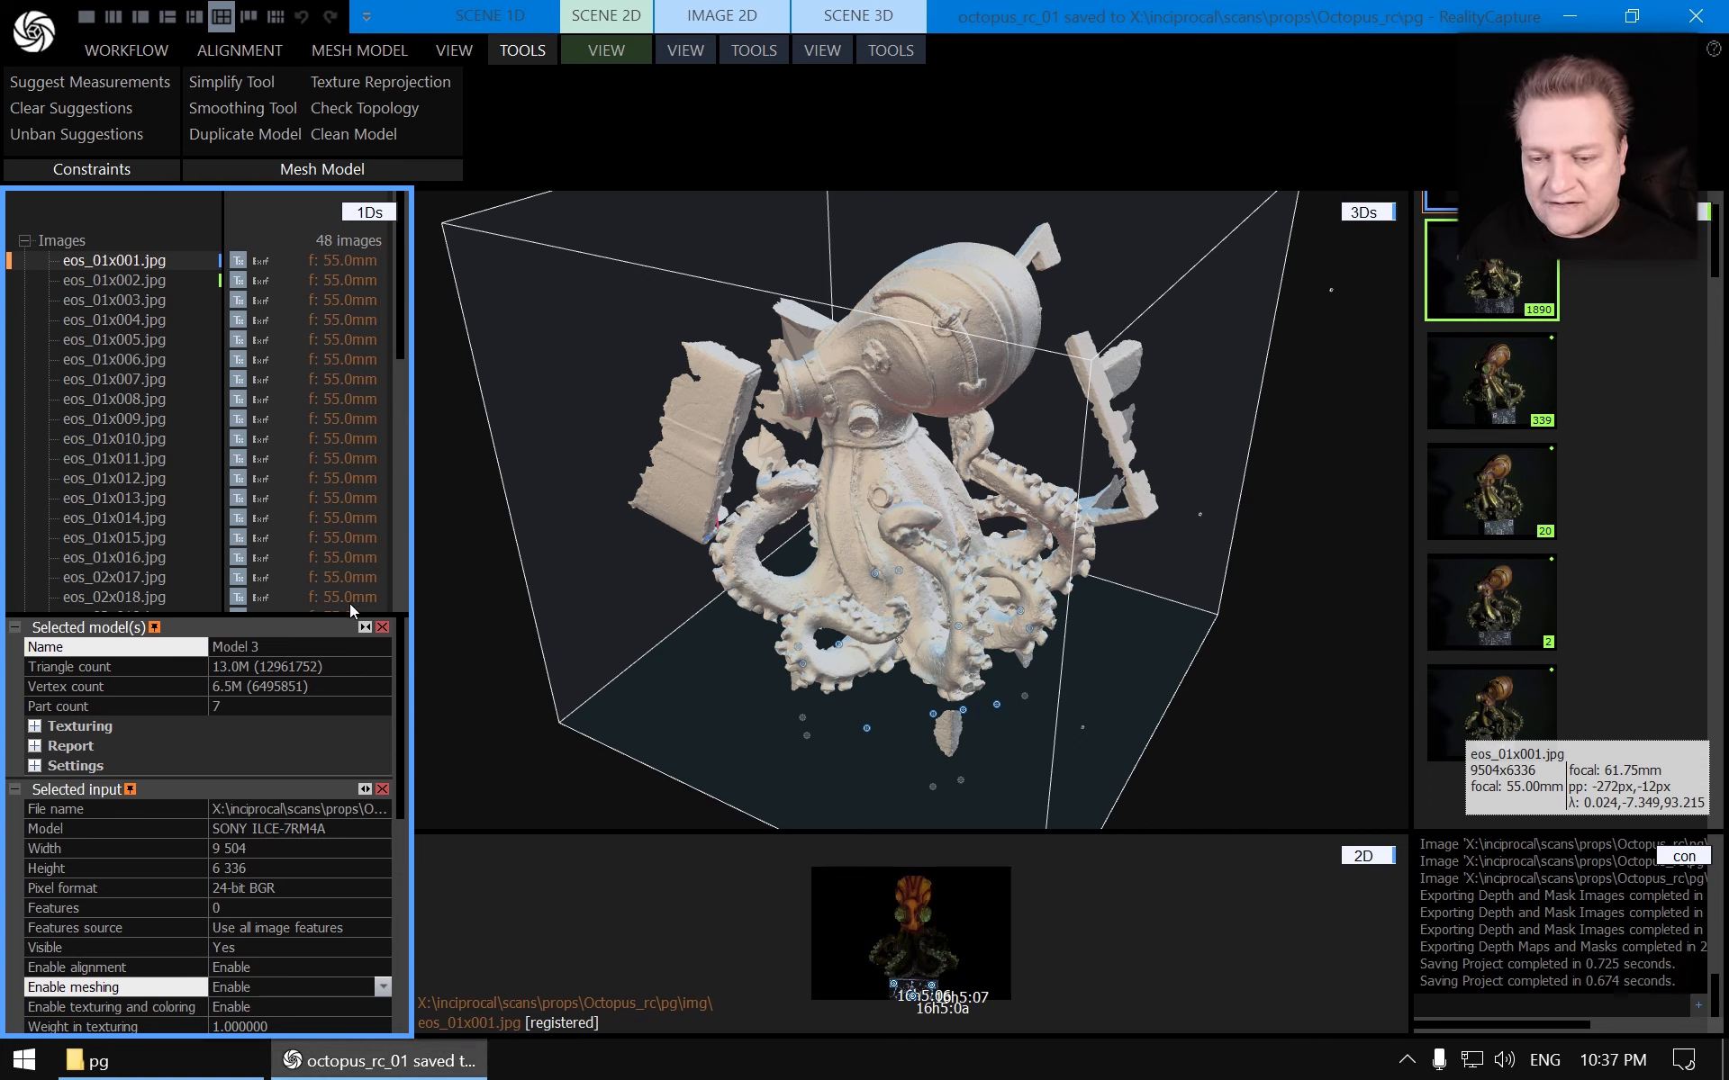
{"action": "left_click", "coordinate": [382, 628]}
{"action": "left_click", "coordinate": [384, 631]}
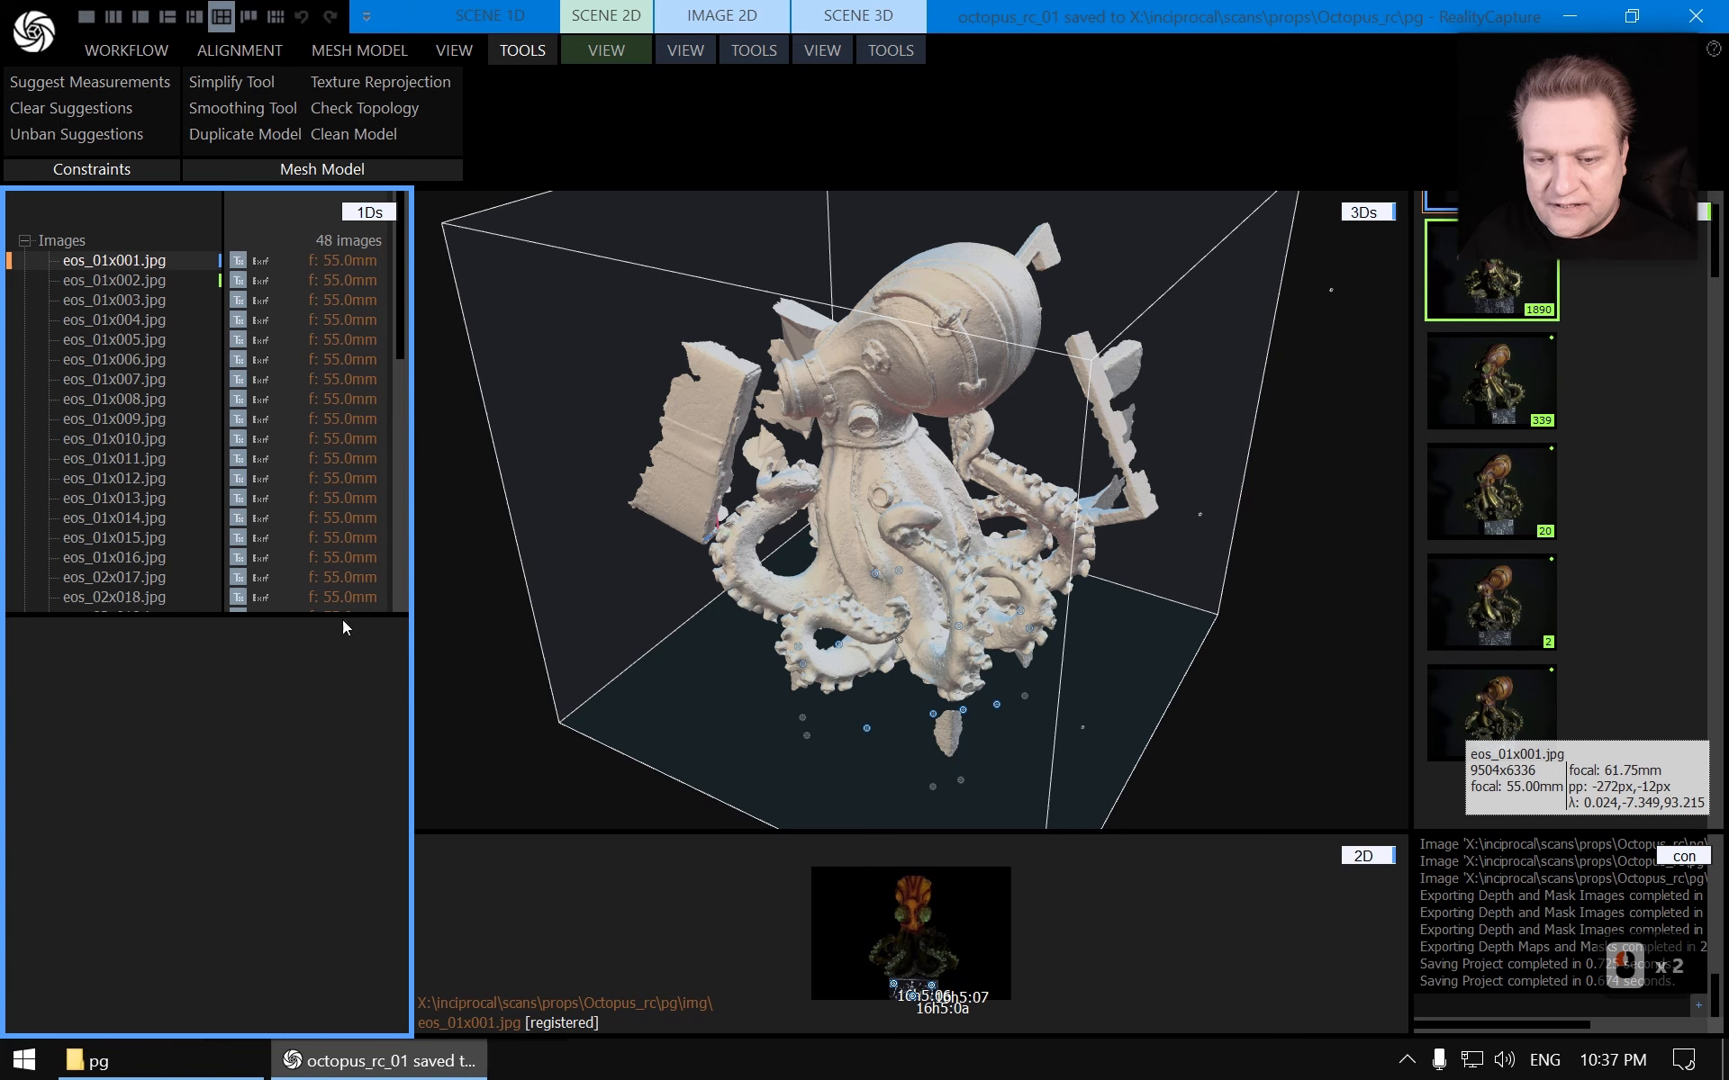
{"action": "left_click_drag", "start_coordinate": [343, 616], "coordinate": [271, 682]}
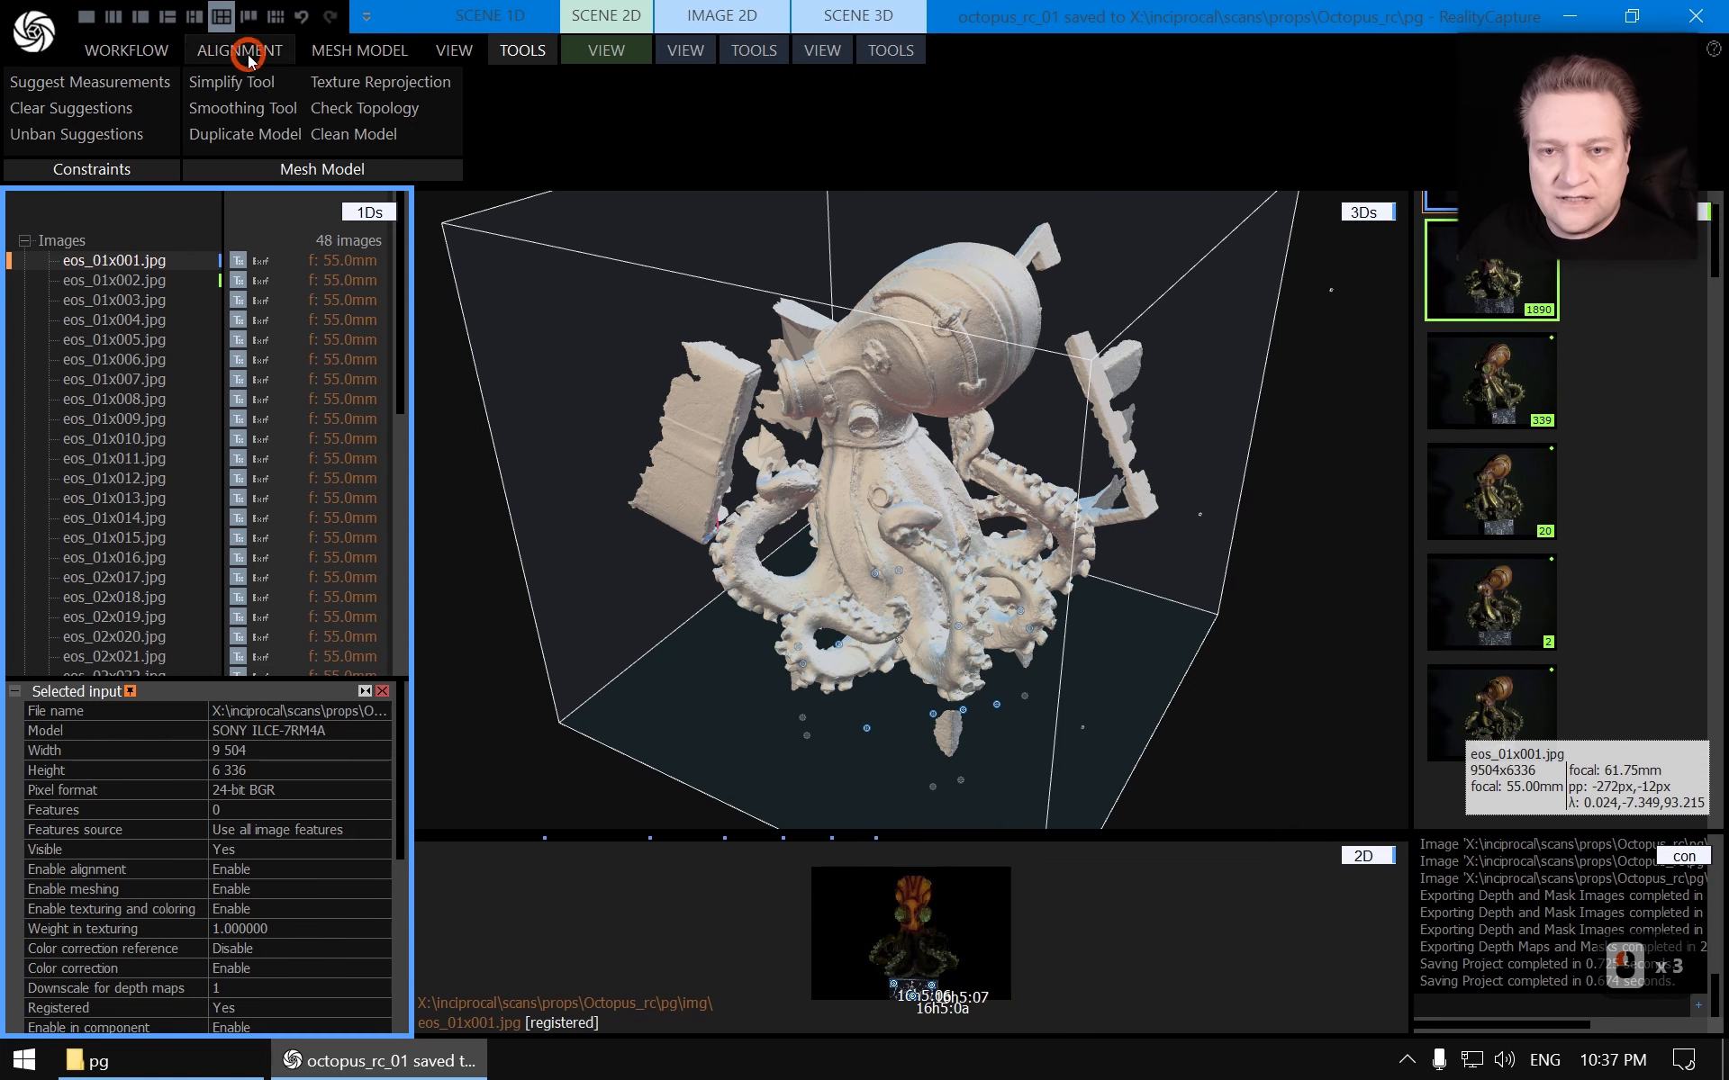
Add all *.png mask images from the img folder as inputs to the octopus_rc_01 project
{"action": "left_click", "coordinate": [255, 56]}
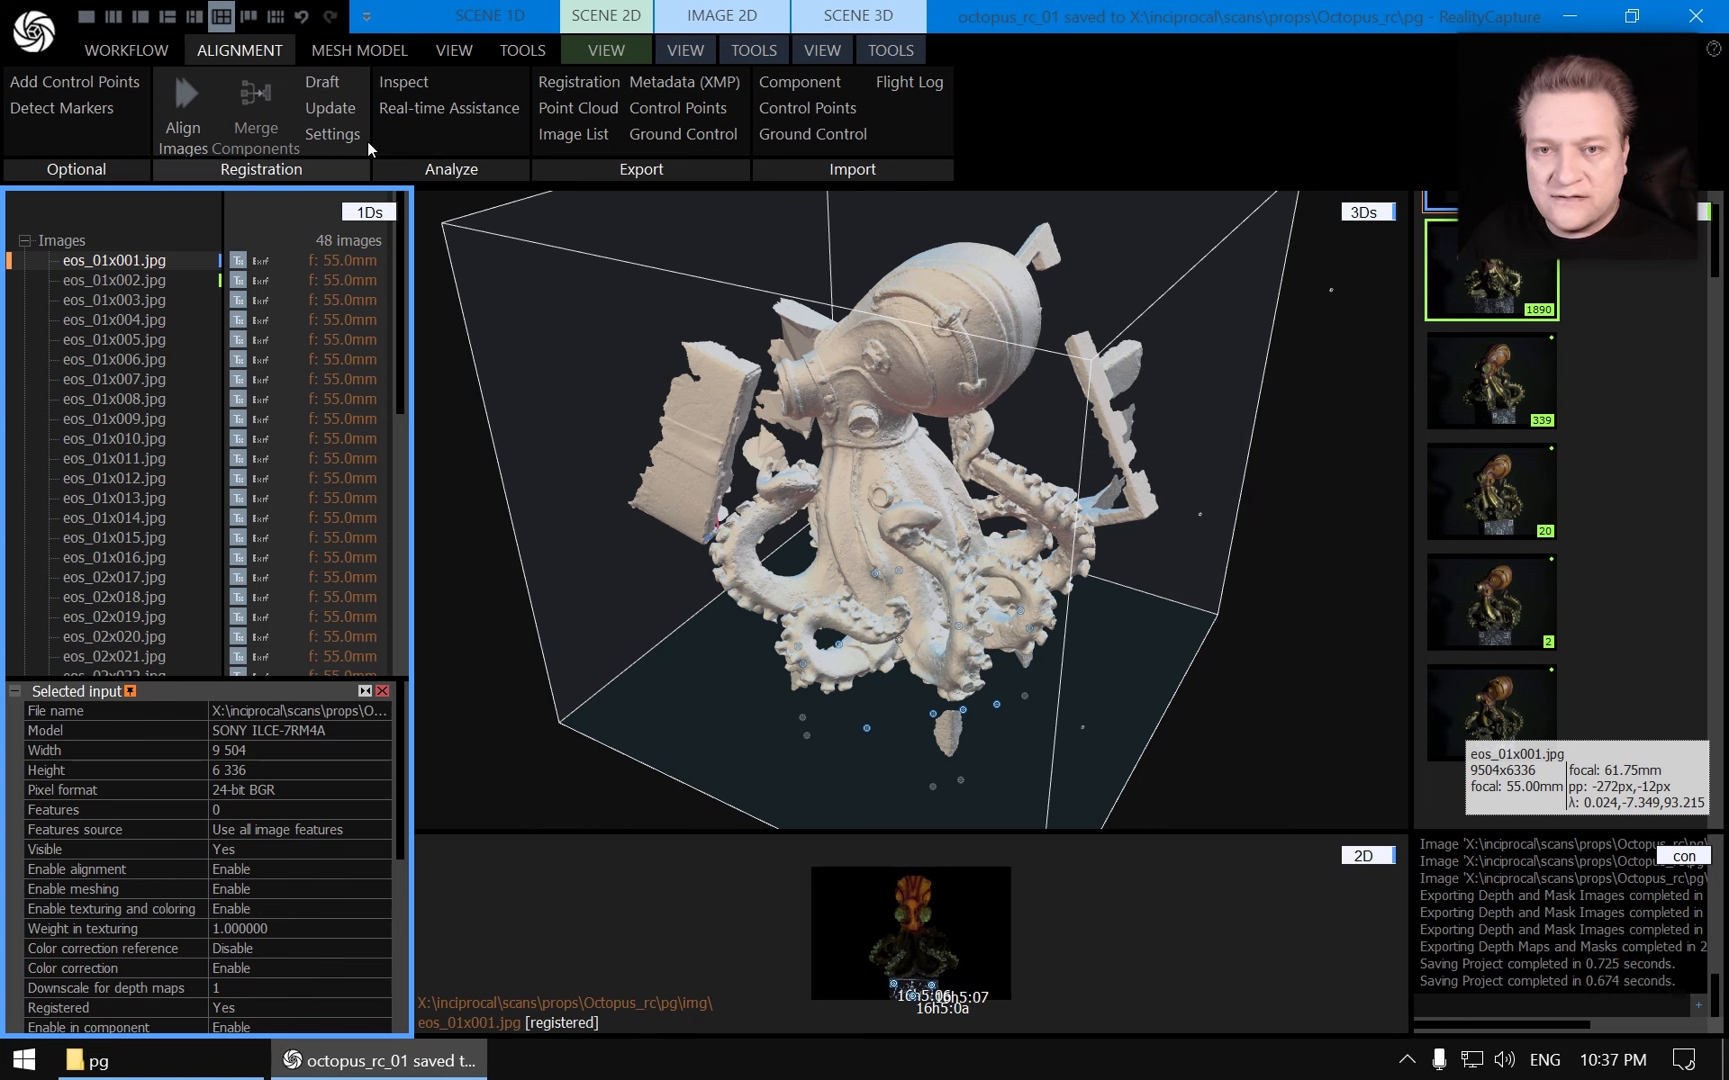
{"action": "scroll", "coordinate": [163, 80], "scroll_direction": "up", "scroll_amount": 1}
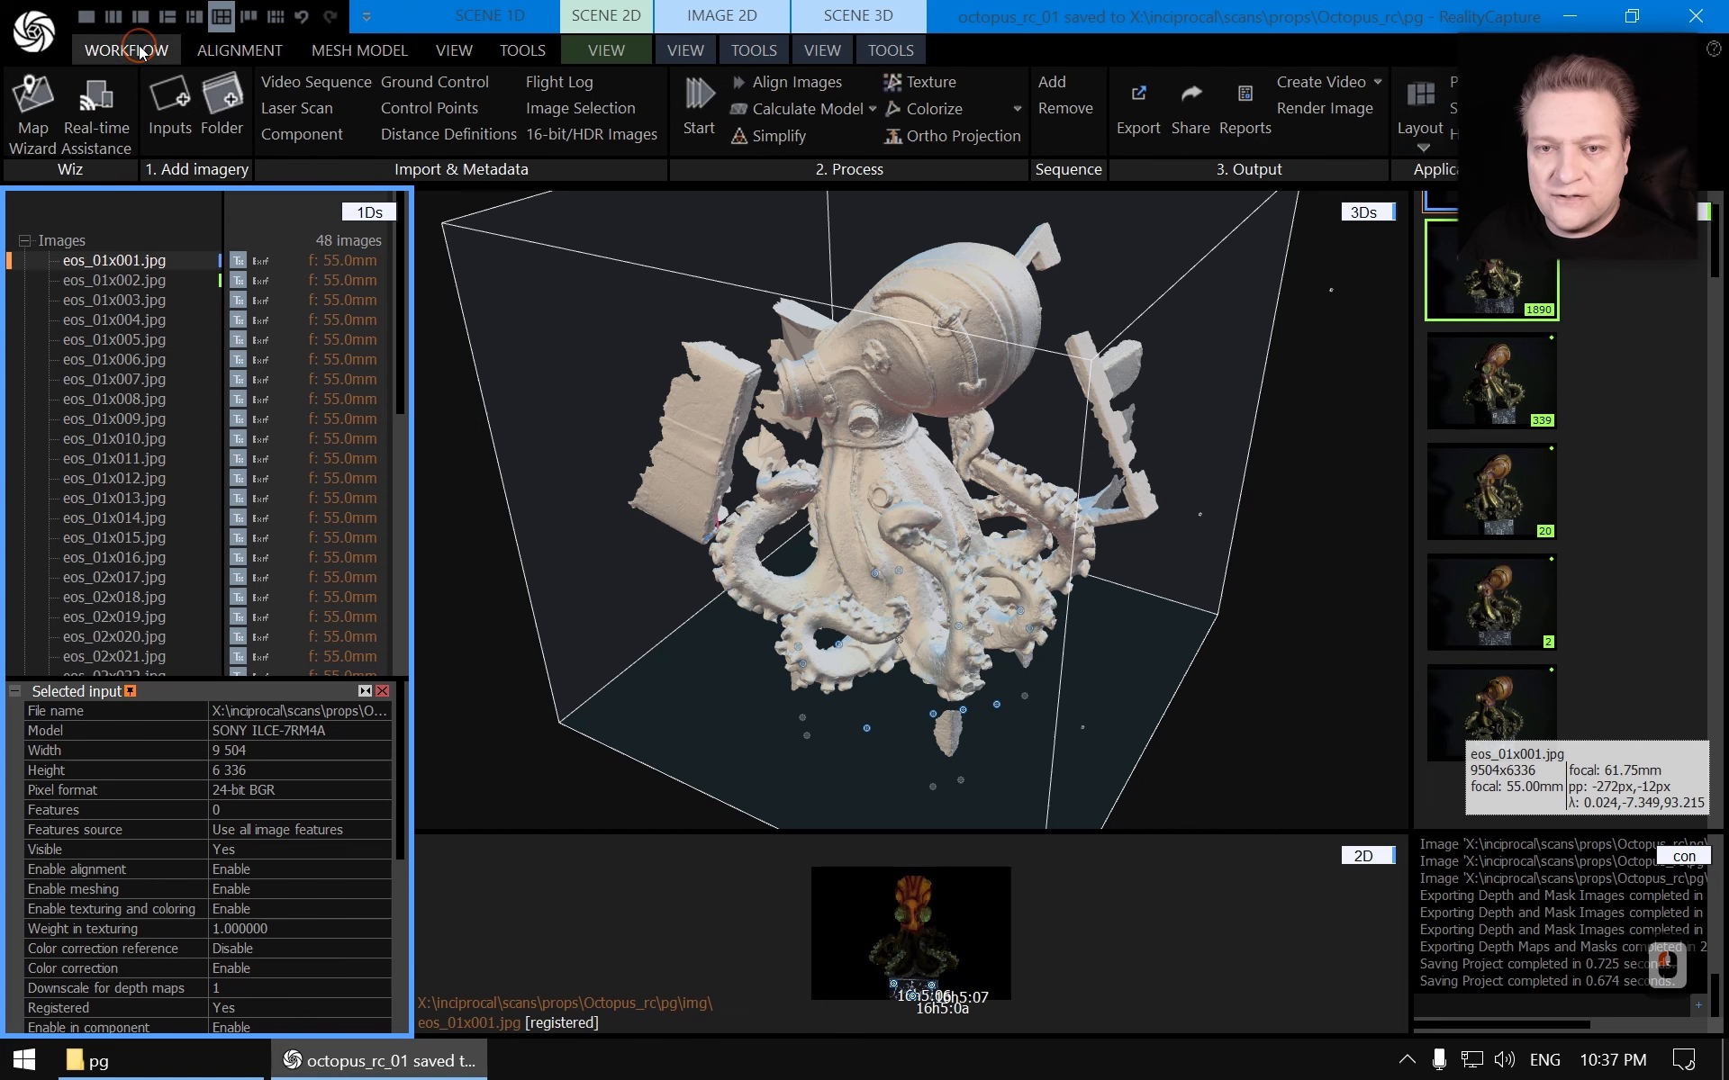
{"action": "left_click", "coordinate": [170, 102]}
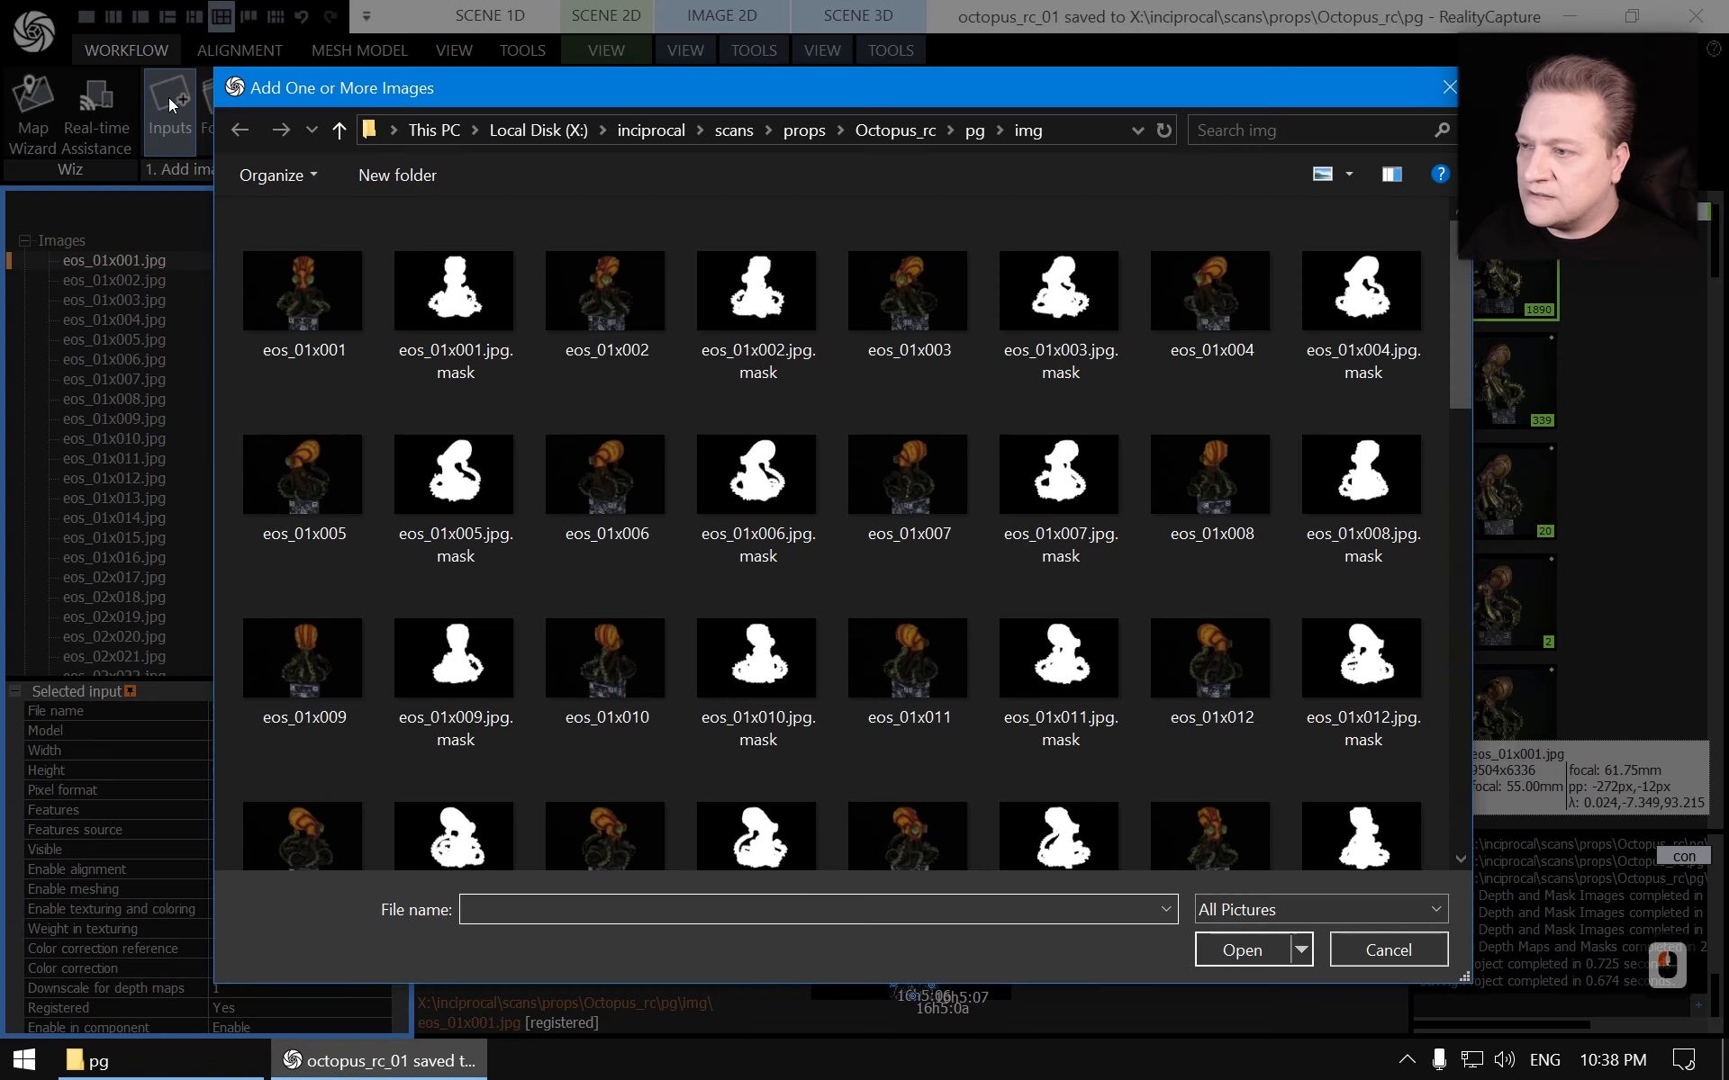
{"action": "left_click", "coordinate": [1357, 123]}
{"action": "type", "text": "*."}
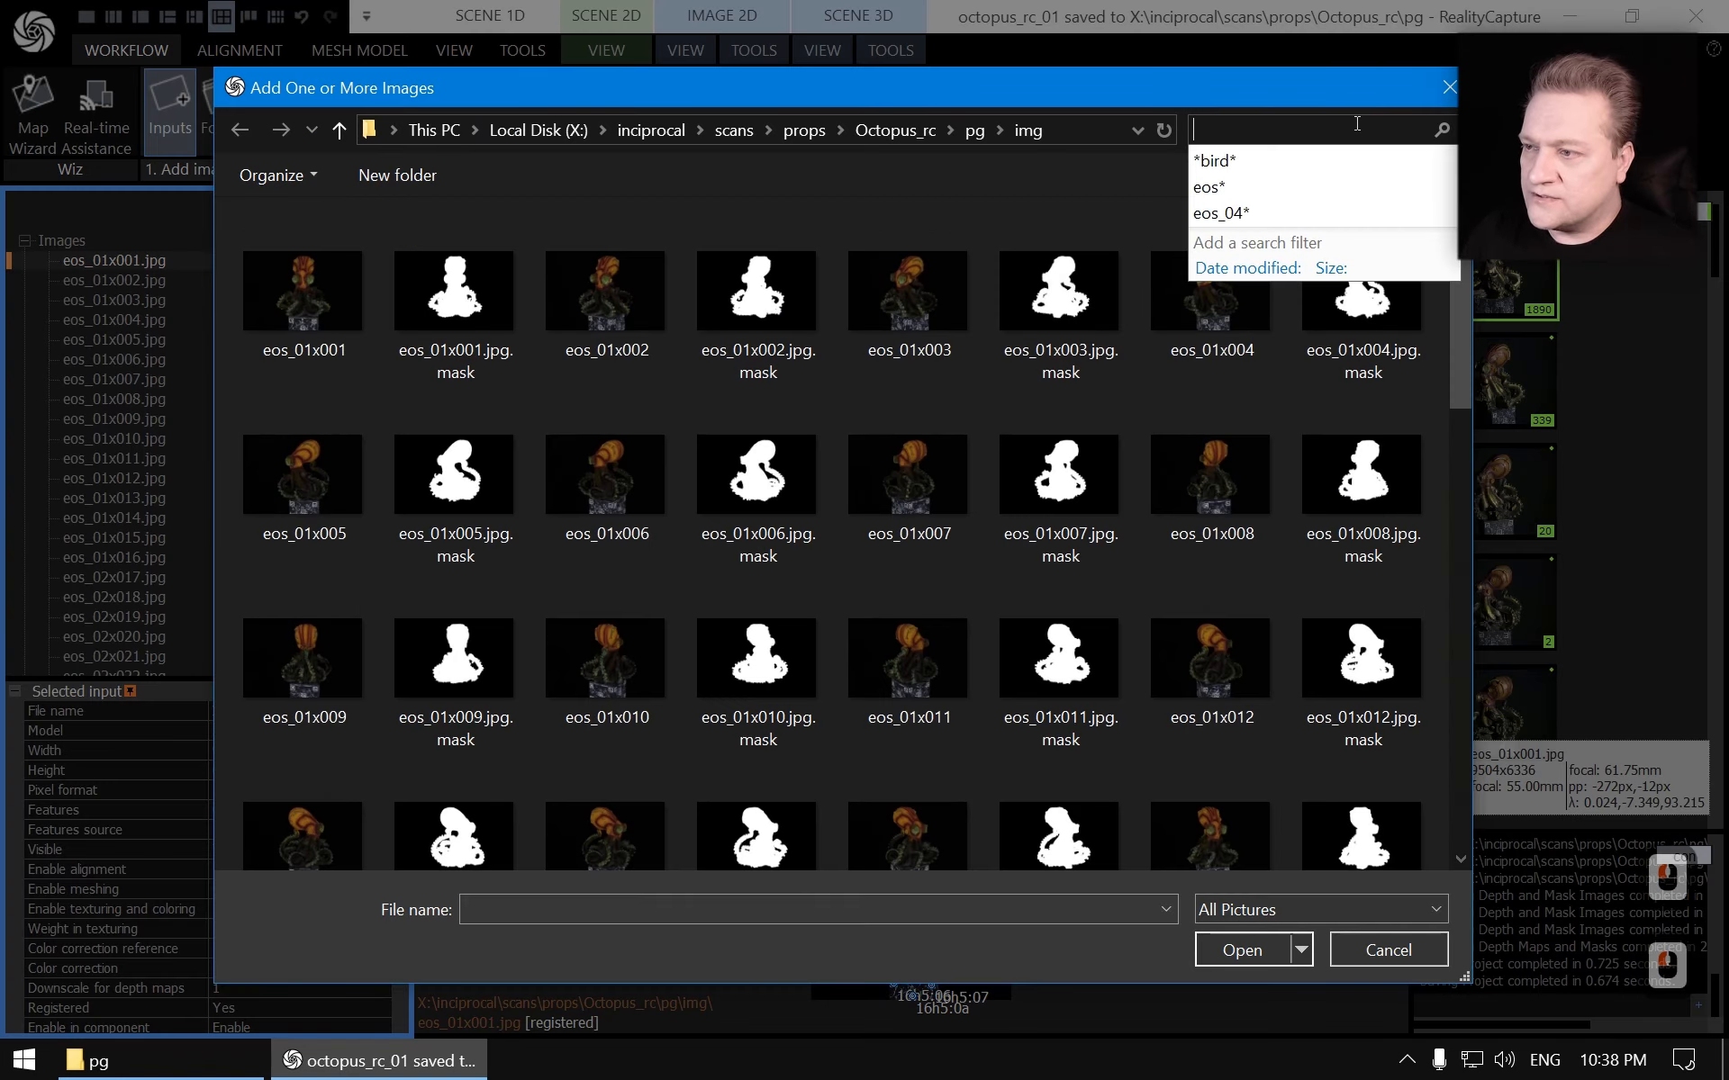
{"action": "type", "text": "png"}
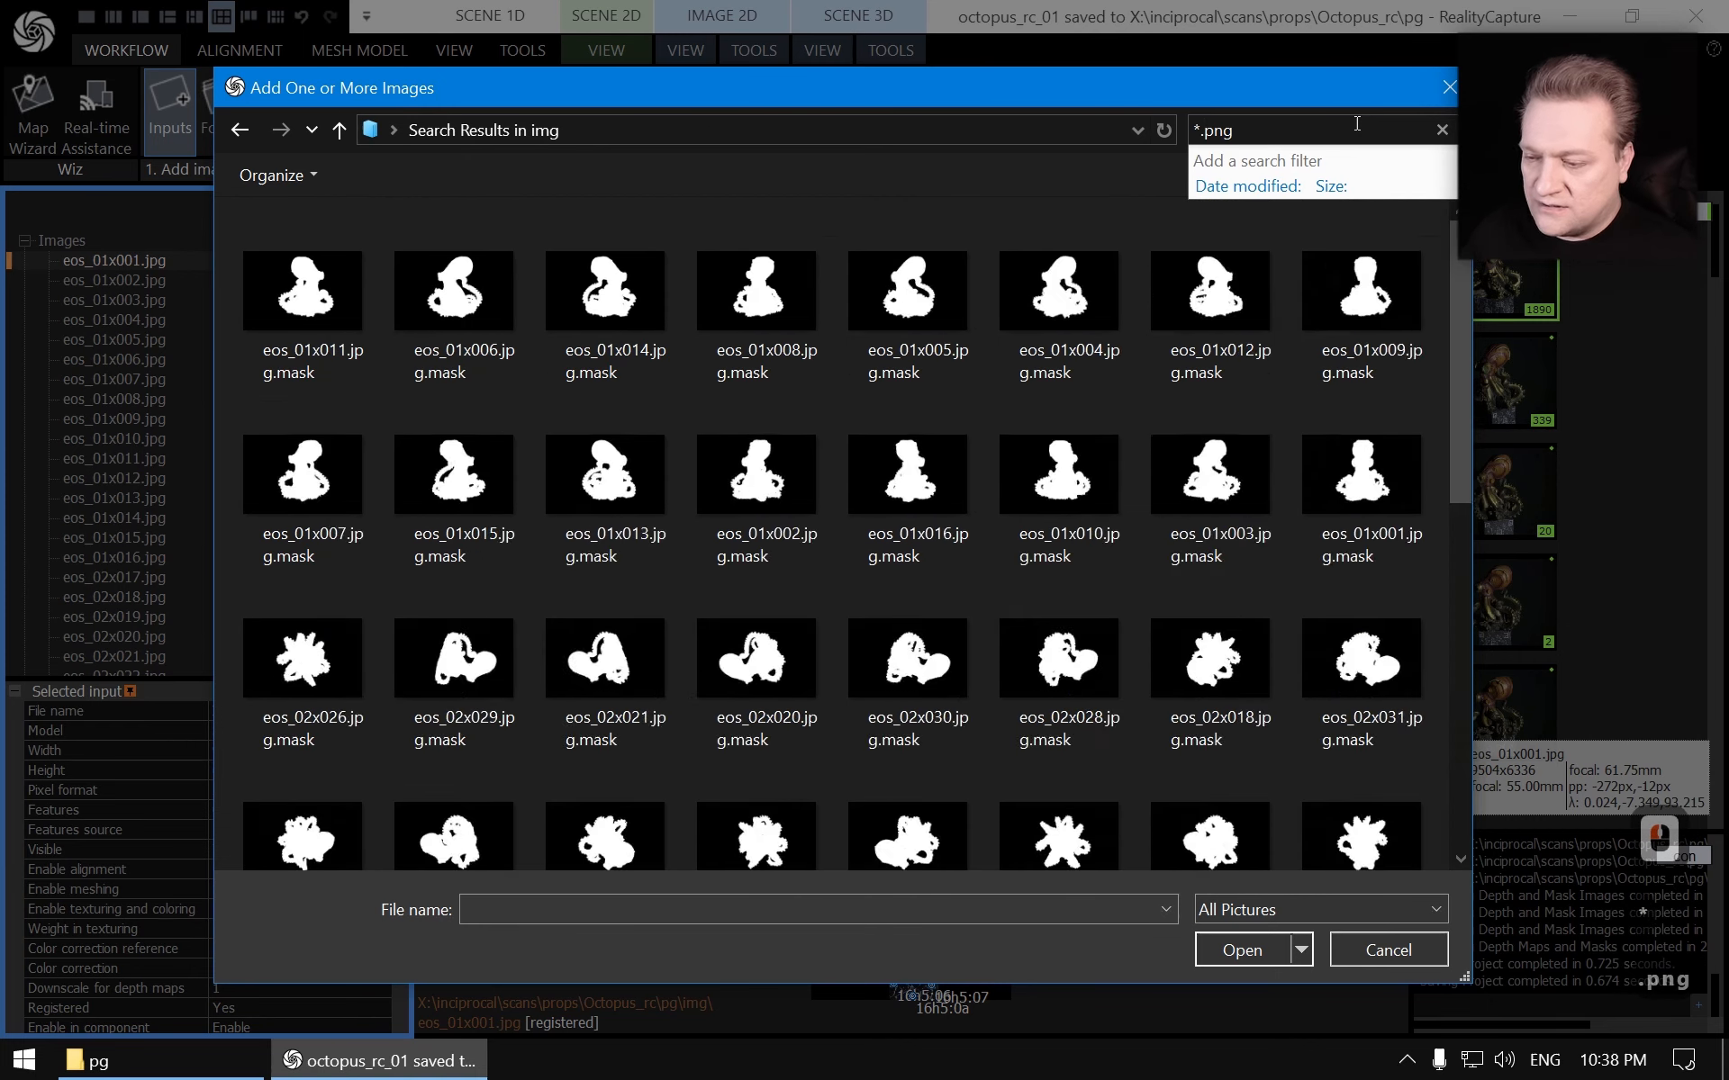
{"action": "key", "text": "Return"}
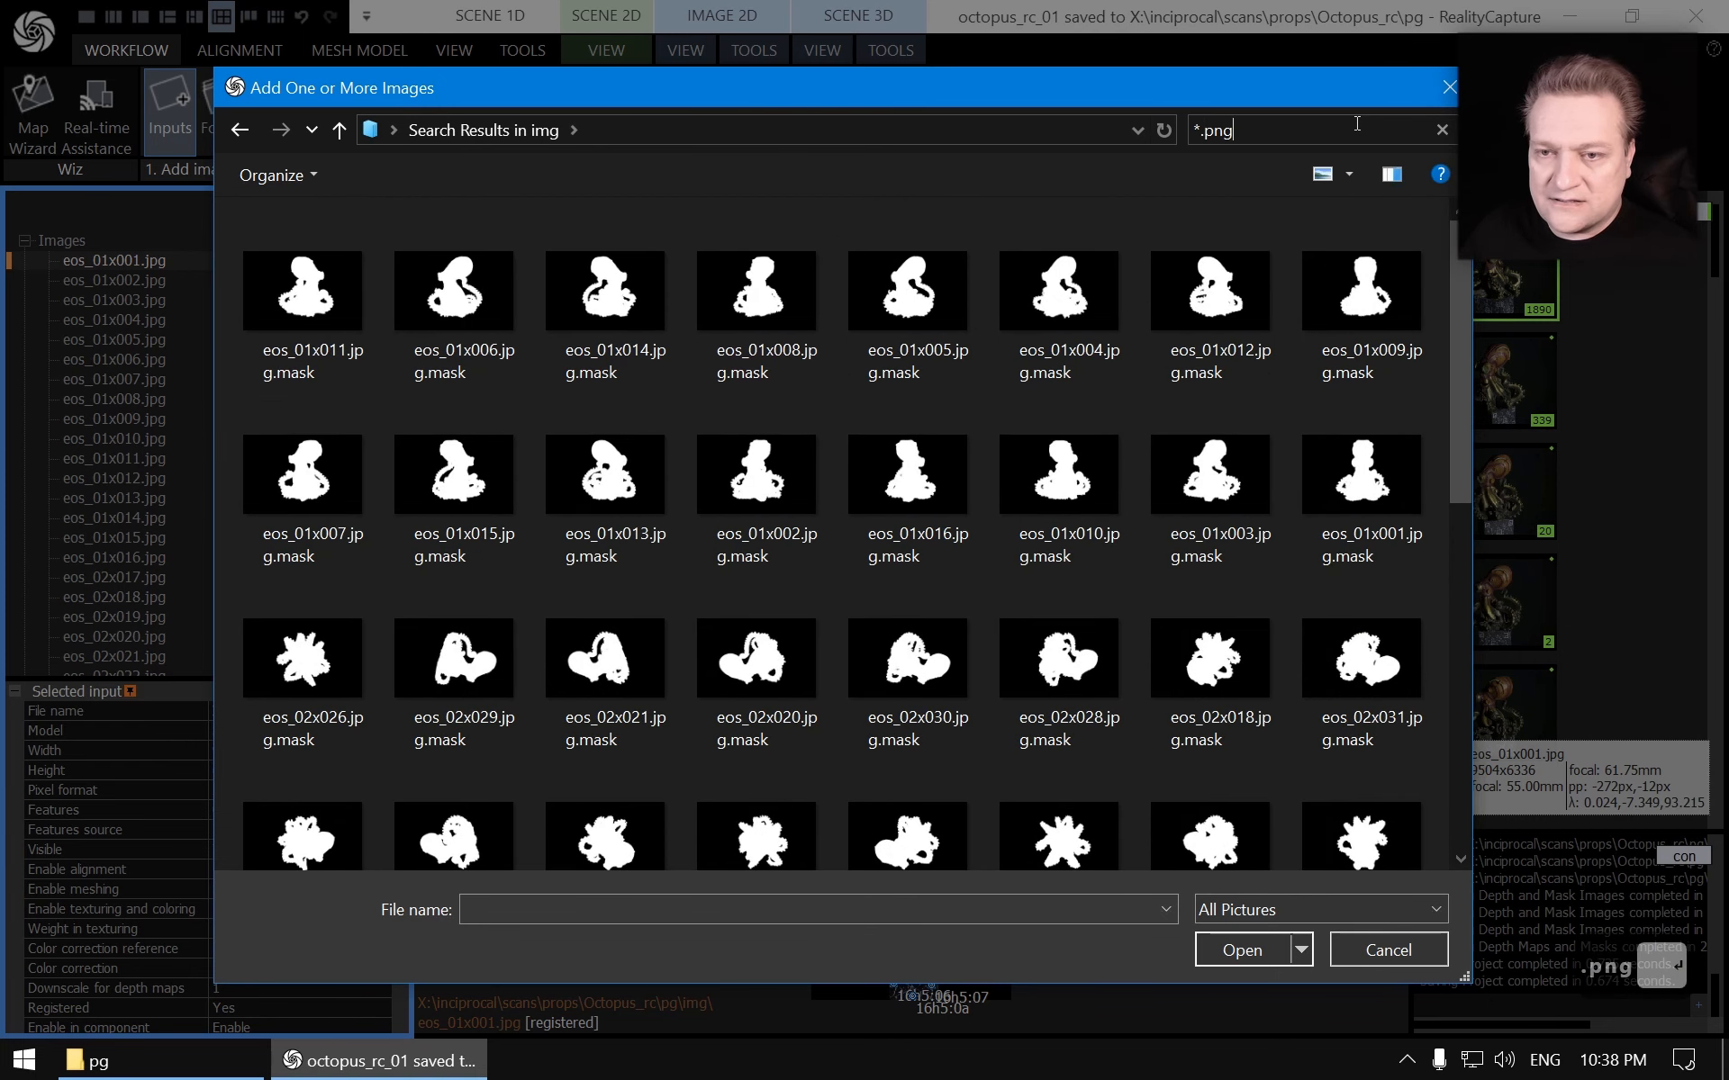
{"action": "left_click", "coordinate": [329, 290]}
{"action": "key", "text": "ctrl+a"}
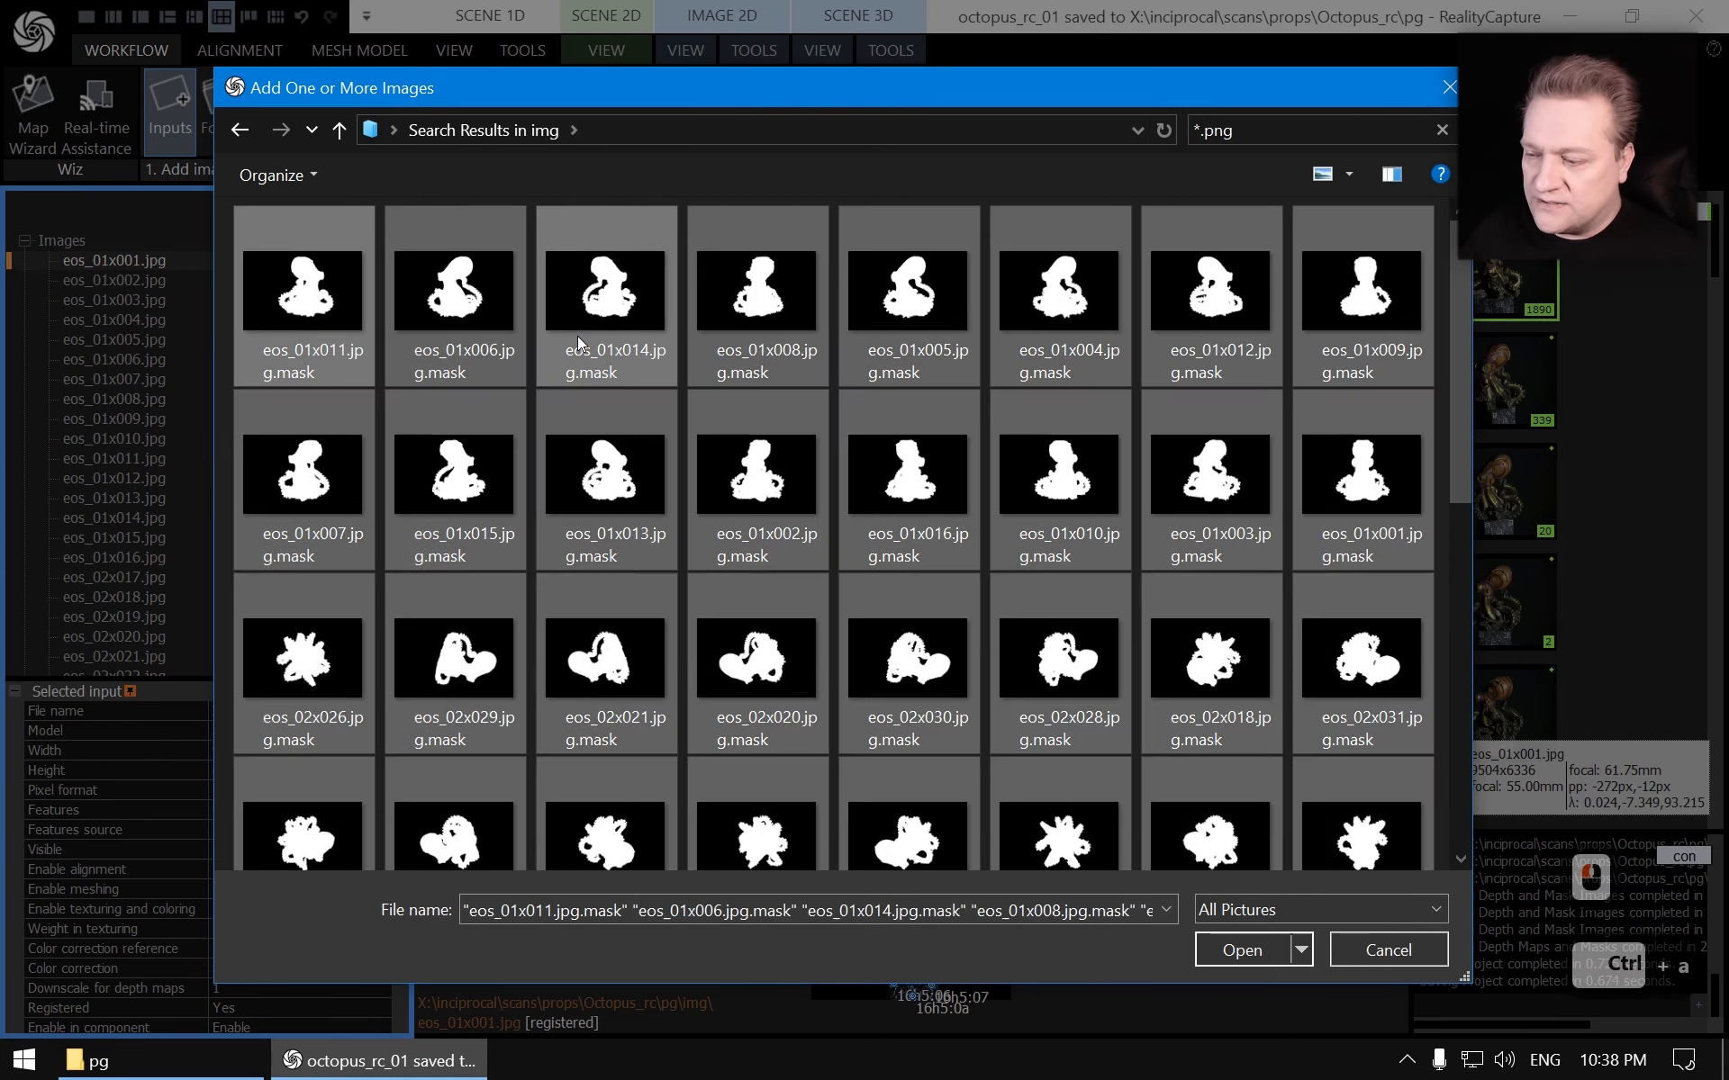
{"action": "scroll", "coordinate": [721, 359], "scroll_direction": "down", "scroll_amount": 7}
{"action": "scroll", "coordinate": [721, 370], "scroll_direction": "up", "scroll_amount": 7}
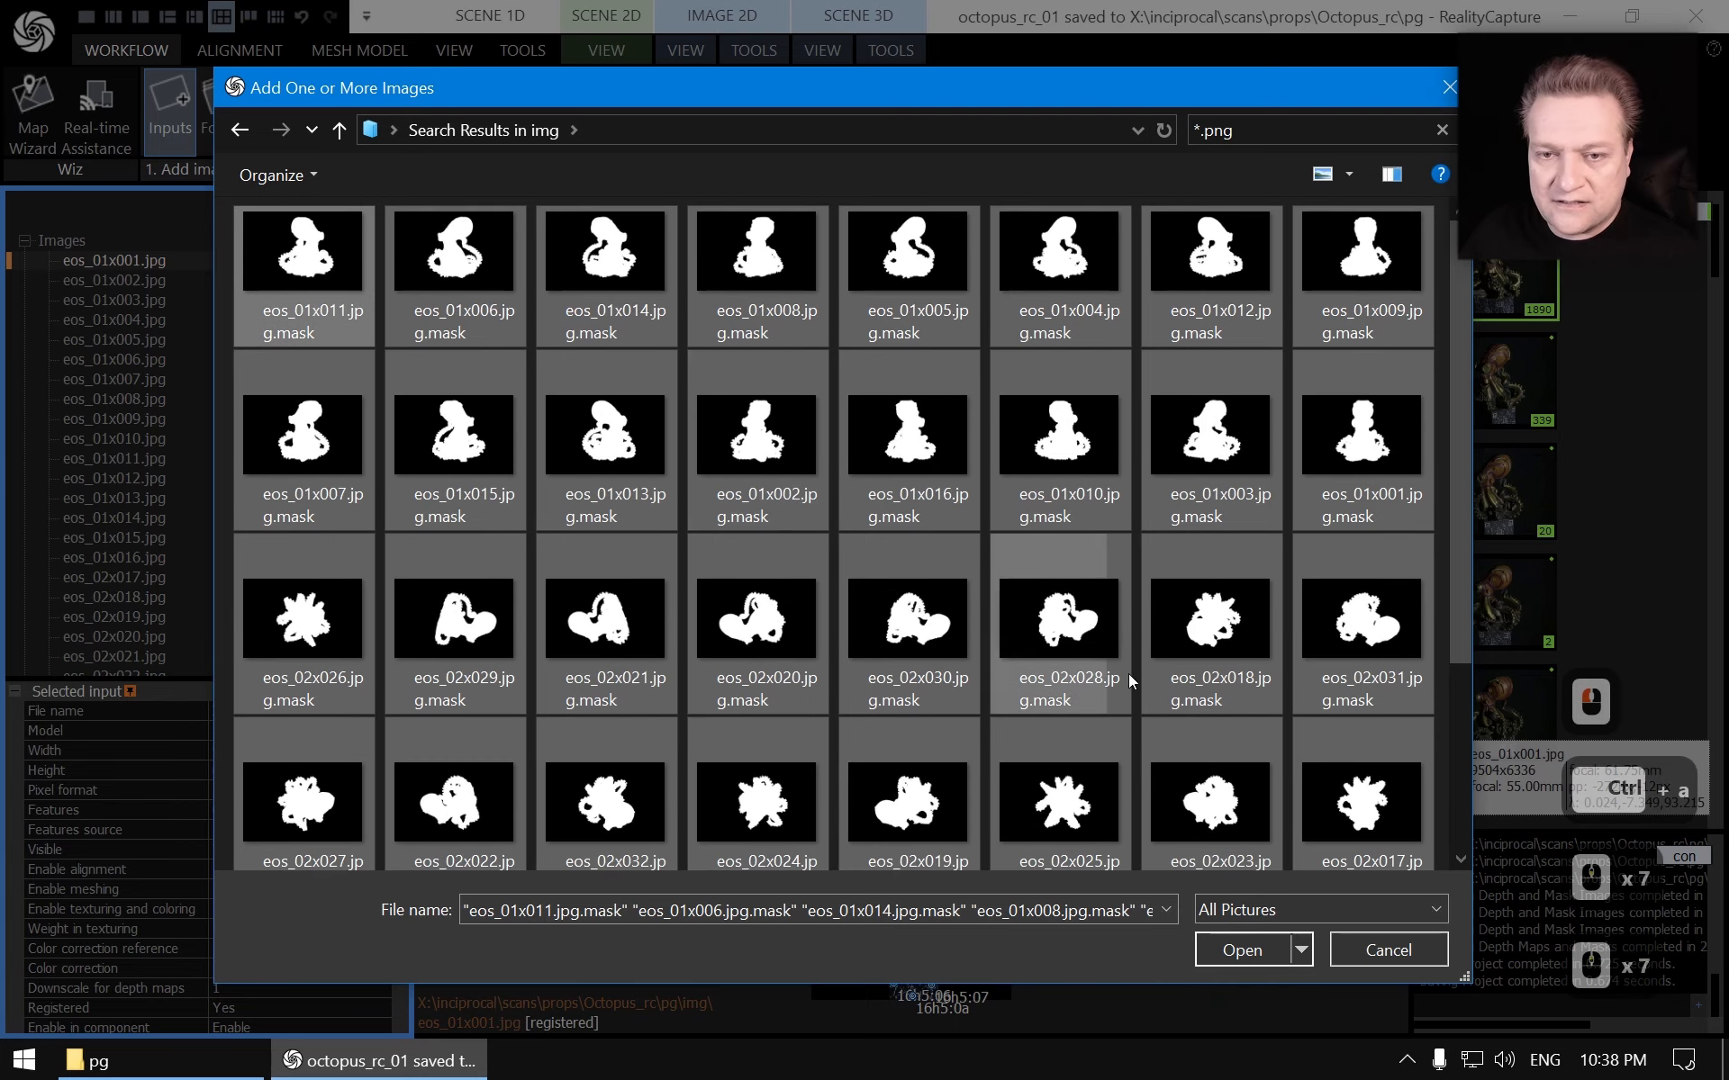
{"action": "left_click", "coordinate": [1232, 948]}
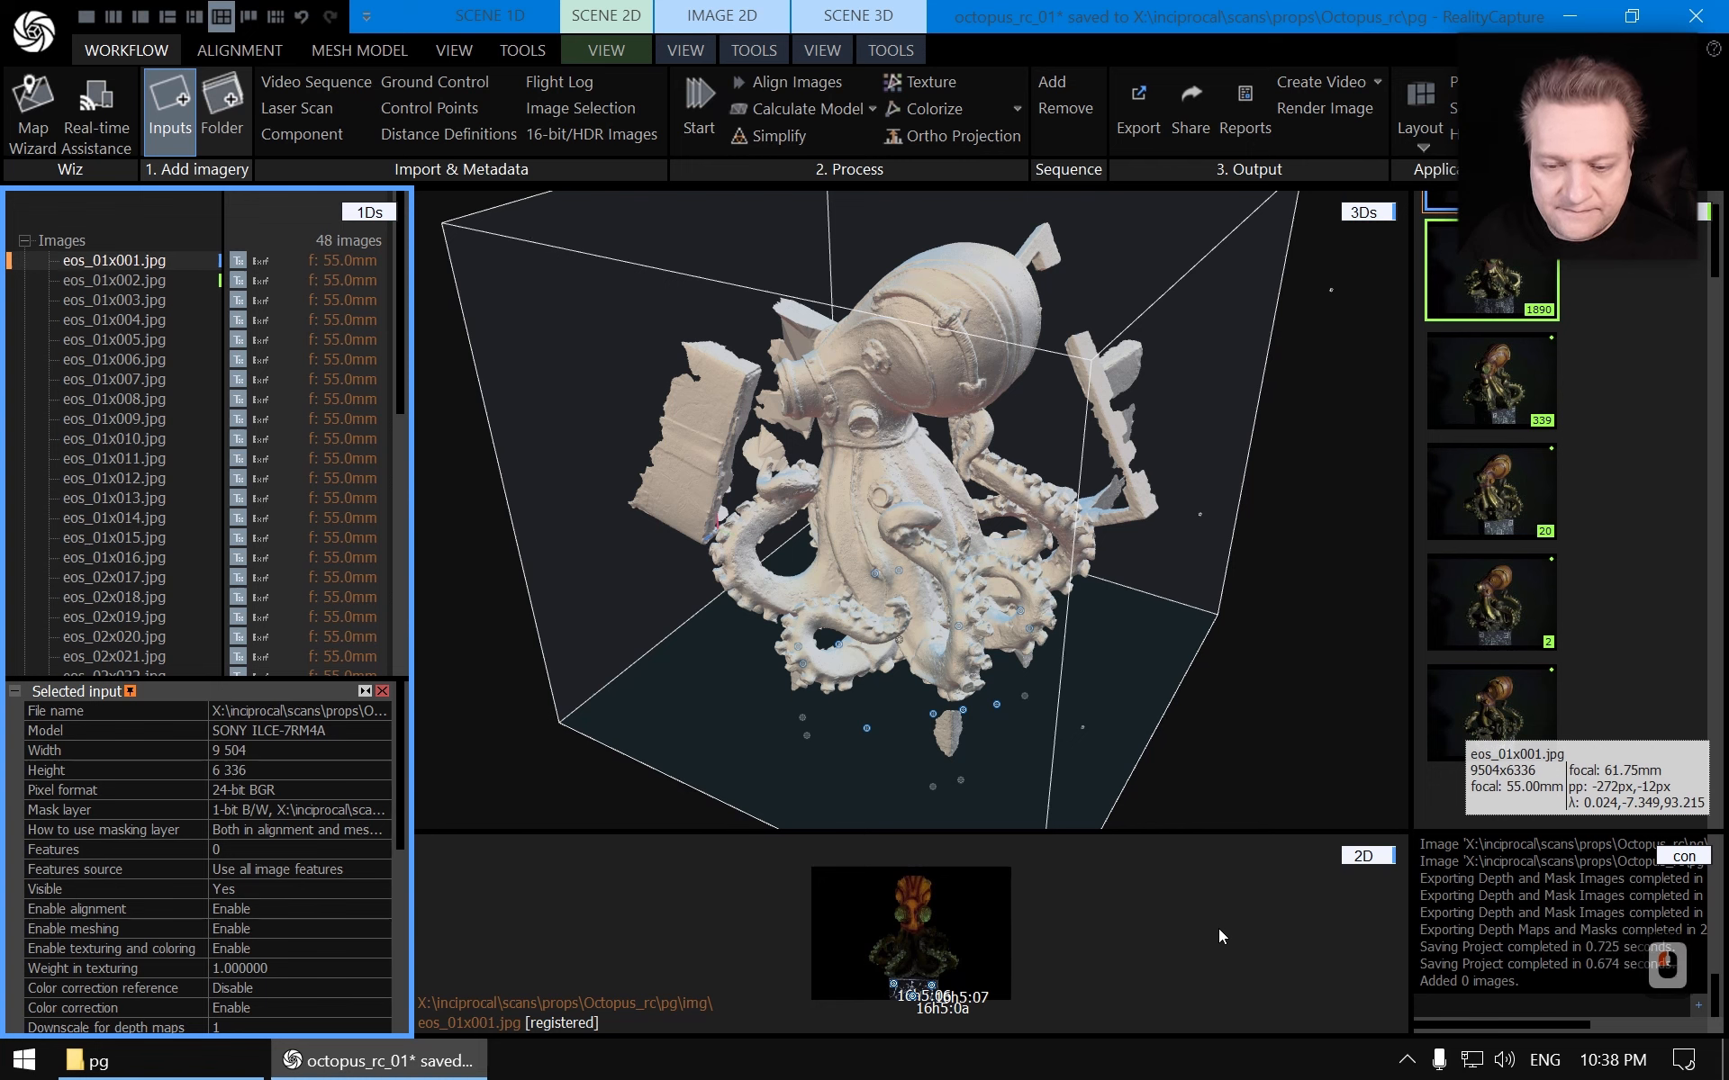
Inspect several images across the list to check their assigned mask layer
{"action": "left_click", "coordinate": [136, 282]}
{"action": "left_click", "coordinate": [138, 268]}
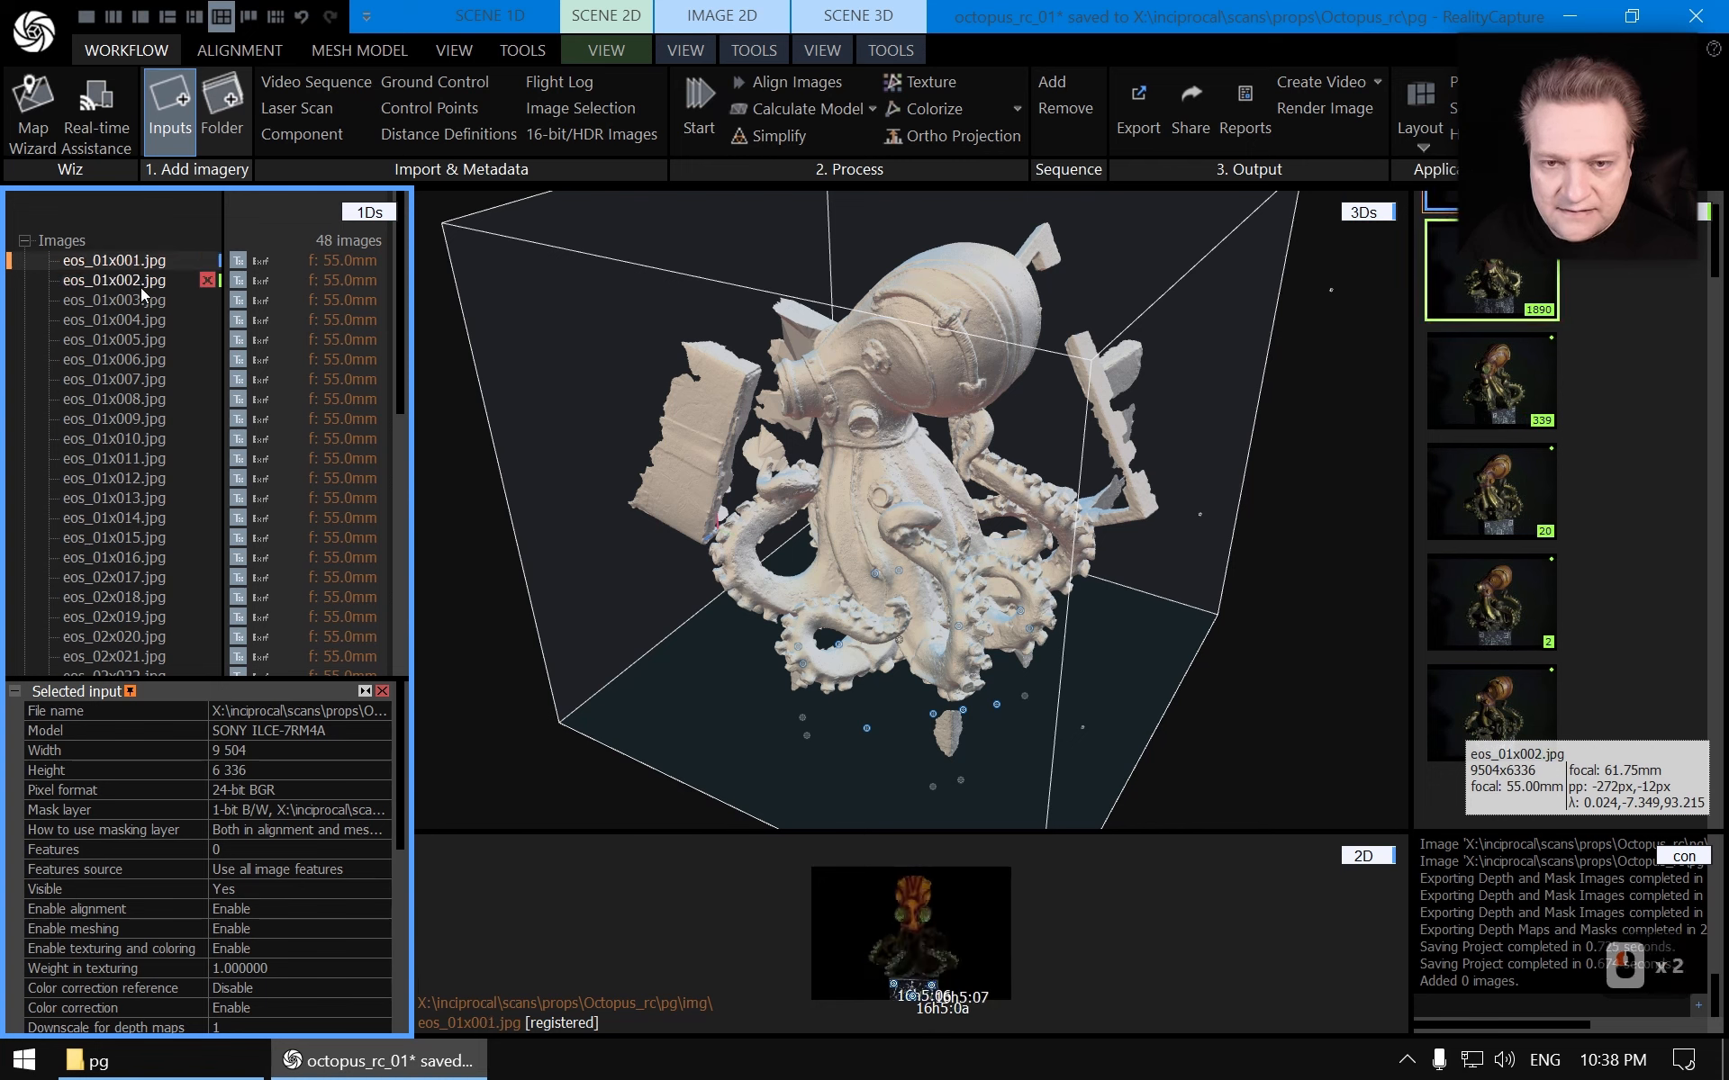
{"action": "left_click", "coordinate": [141, 287]}
{"action": "left_click", "coordinate": [139, 360]}
{"action": "left_click", "coordinate": [119, 440]}
{"action": "left_click", "coordinate": [125, 267]}
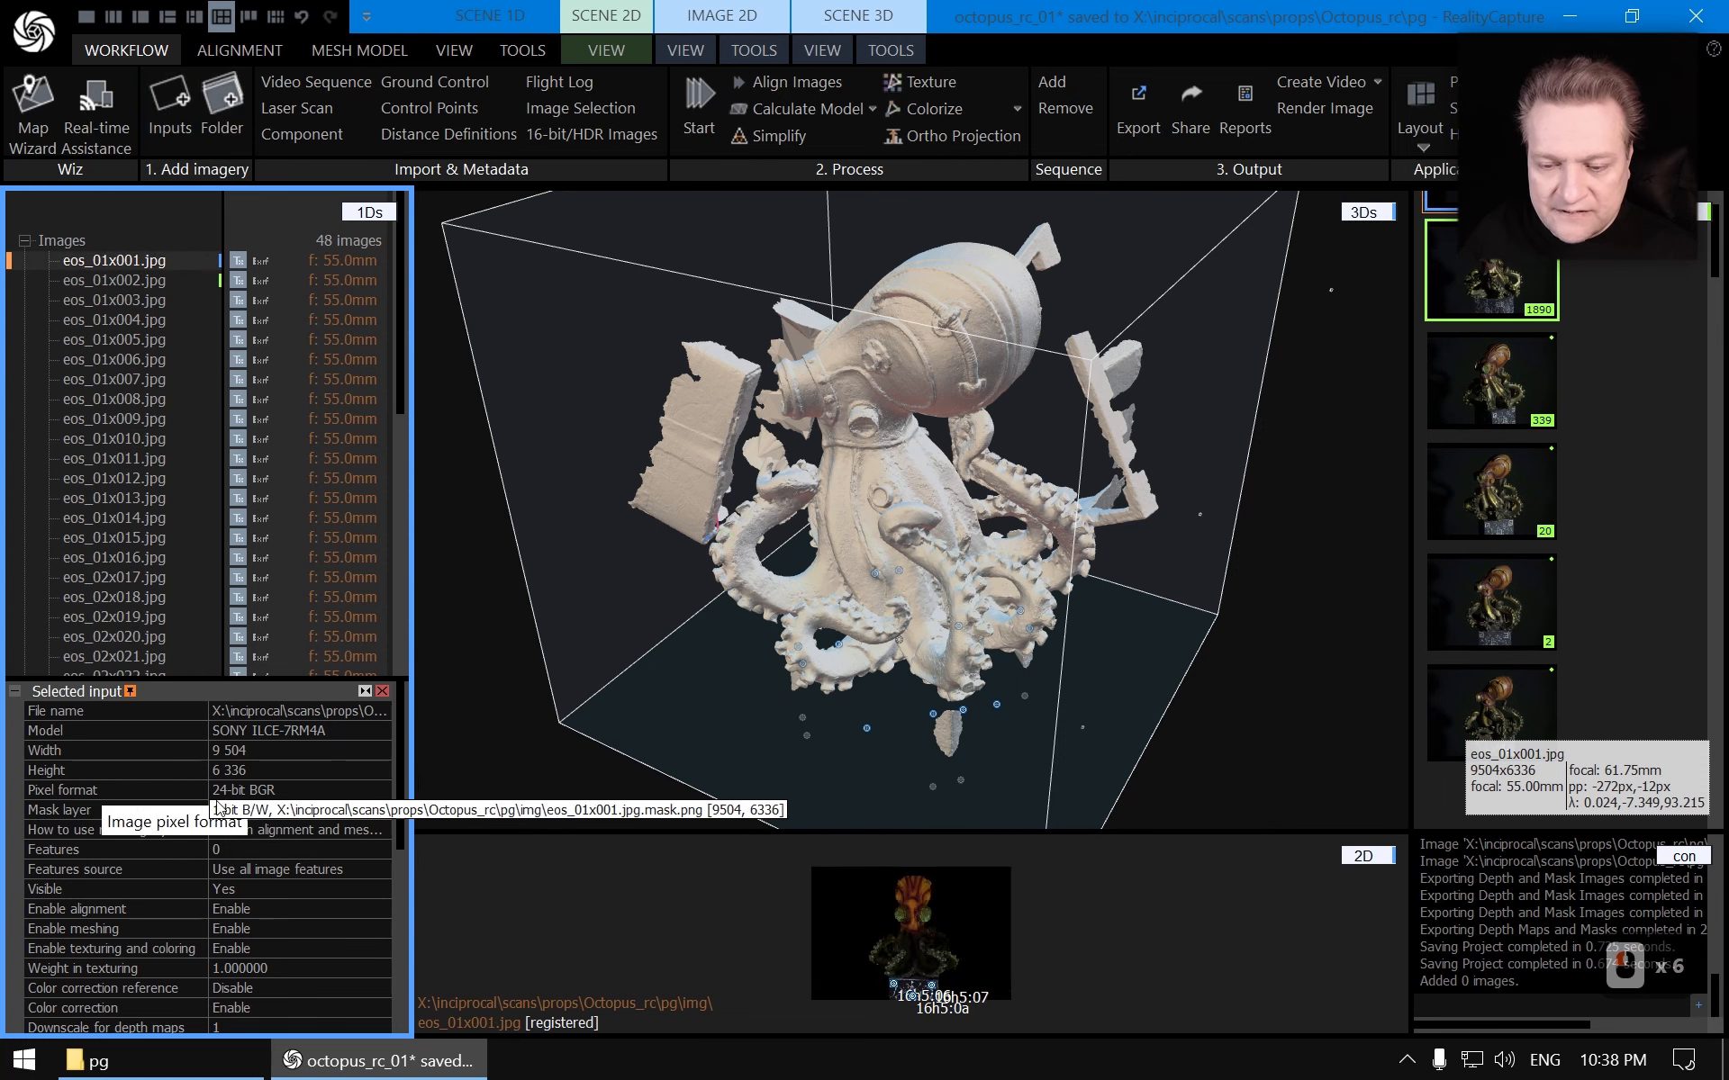
{"action": "left_click", "coordinate": [139, 558]}
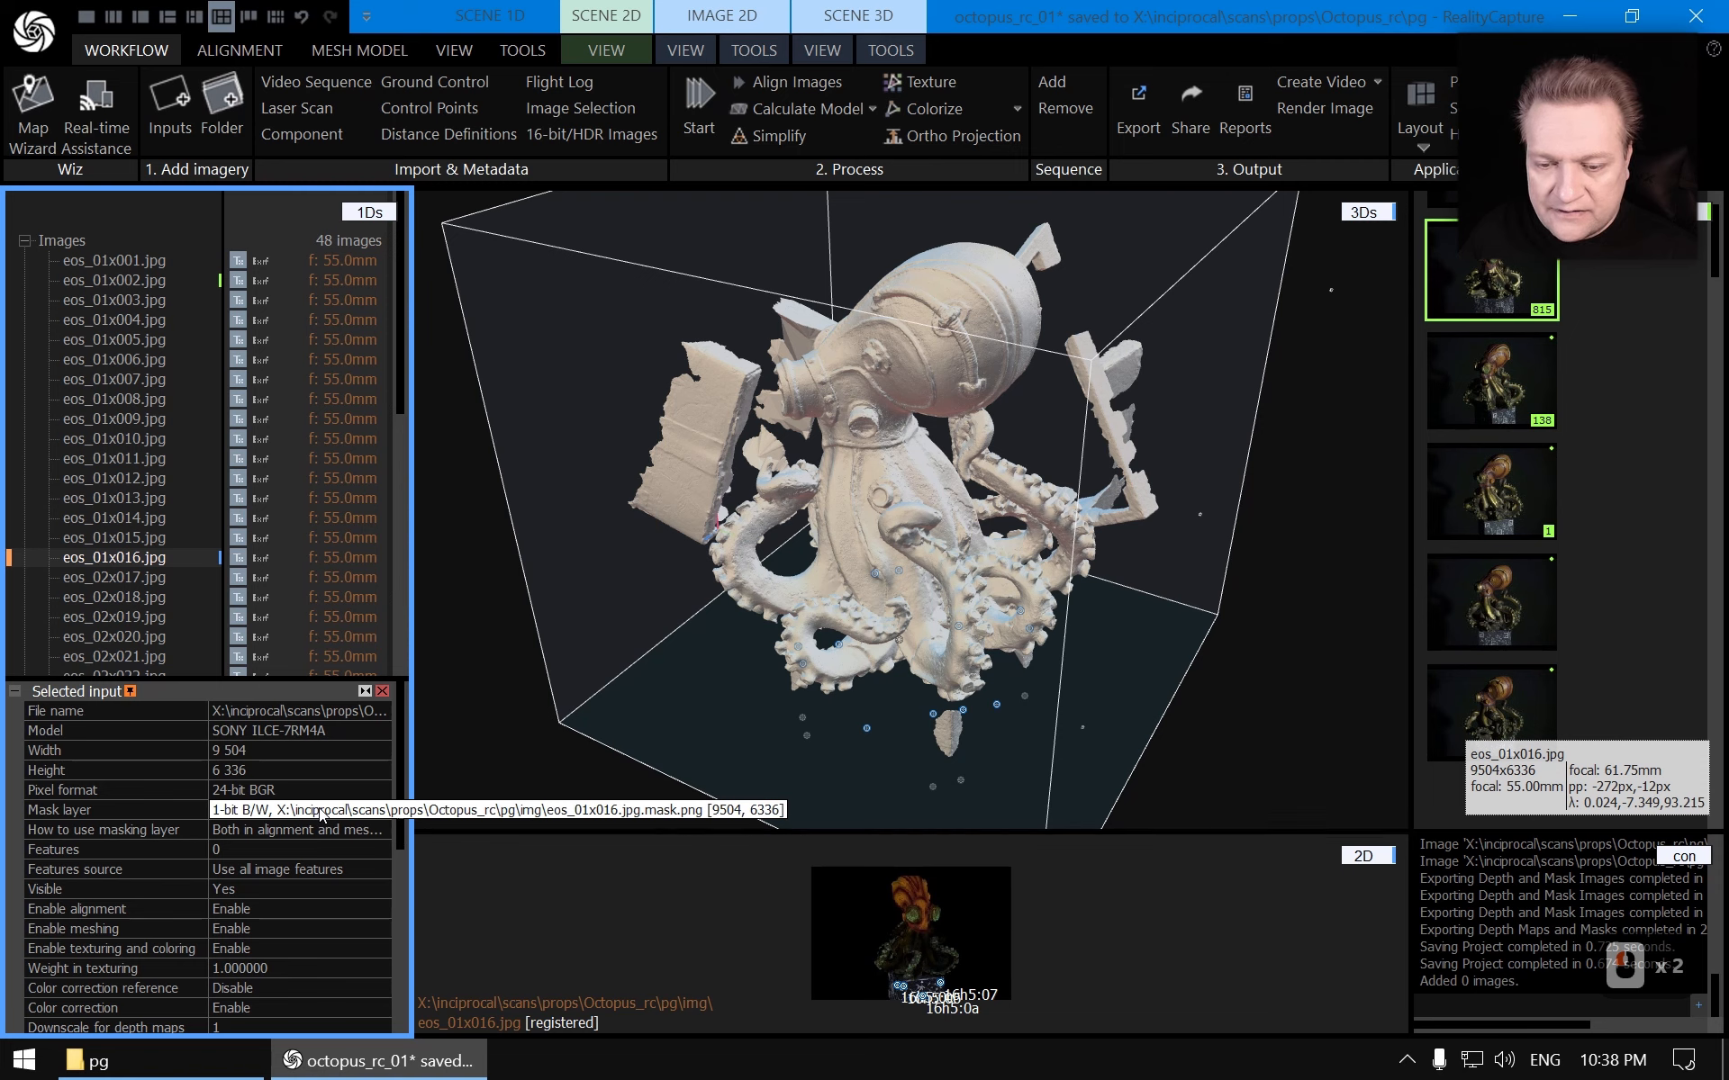
{"action": "scroll", "coordinate": [159, 552], "scroll_direction": "down", "scroll_amount": 2}
{"action": "left_click", "coordinate": [139, 522]}
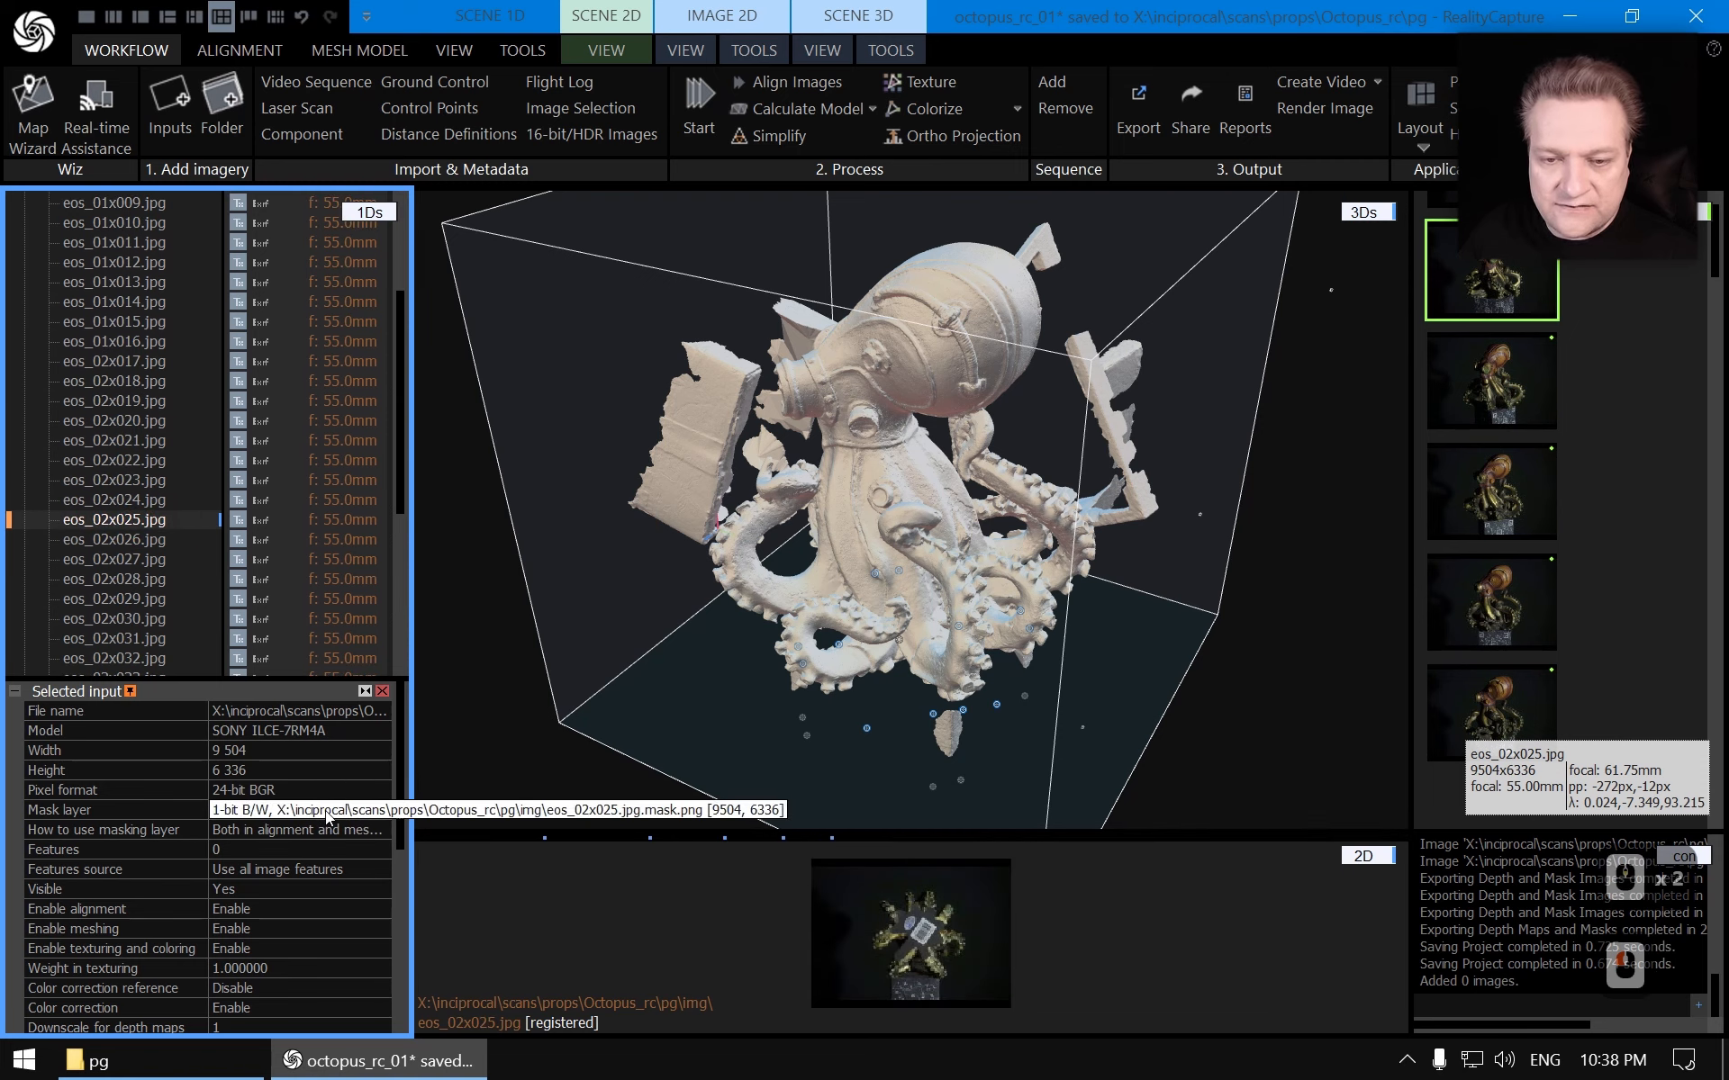
{"action": "scroll", "coordinate": [204, 420], "scroll_direction": "down", "scroll_amount": 5}
{"action": "left_click", "coordinate": [144, 532]}
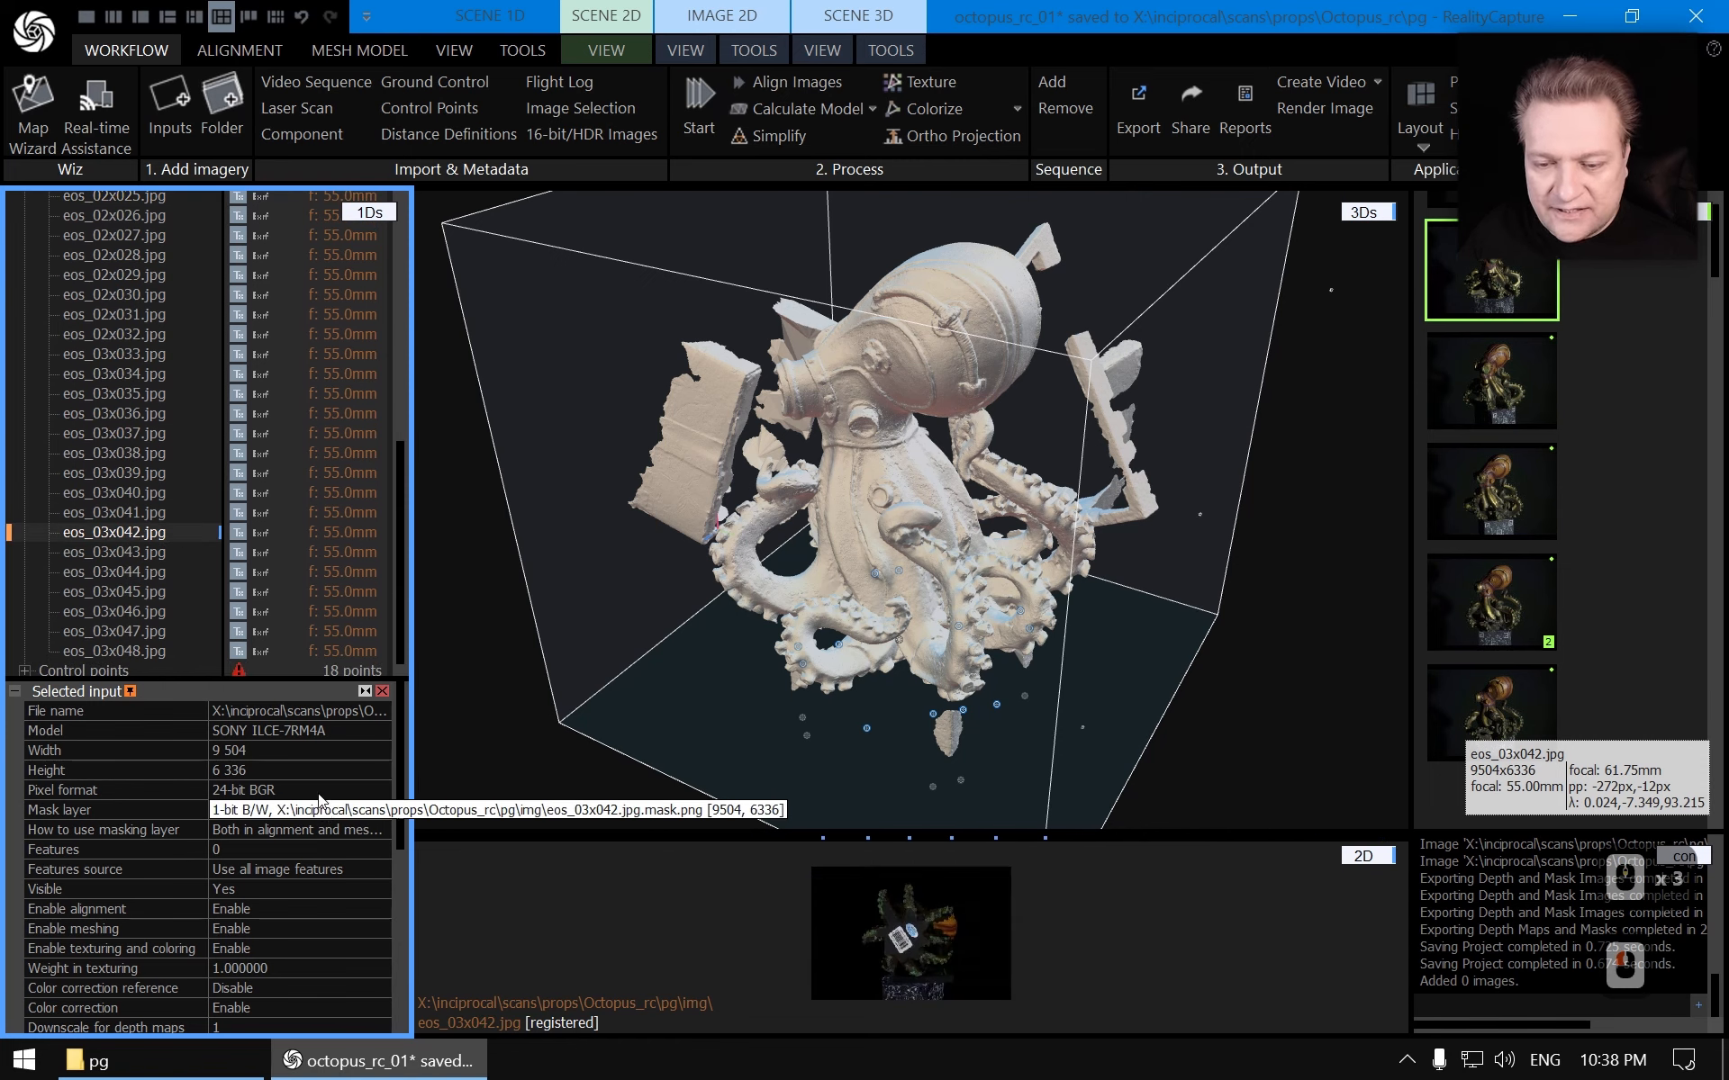
{"action": "scroll", "coordinate": [177, 526], "scroll_direction": "down", "scroll_amount": 1}
{"action": "left_click", "coordinate": [149, 627]}
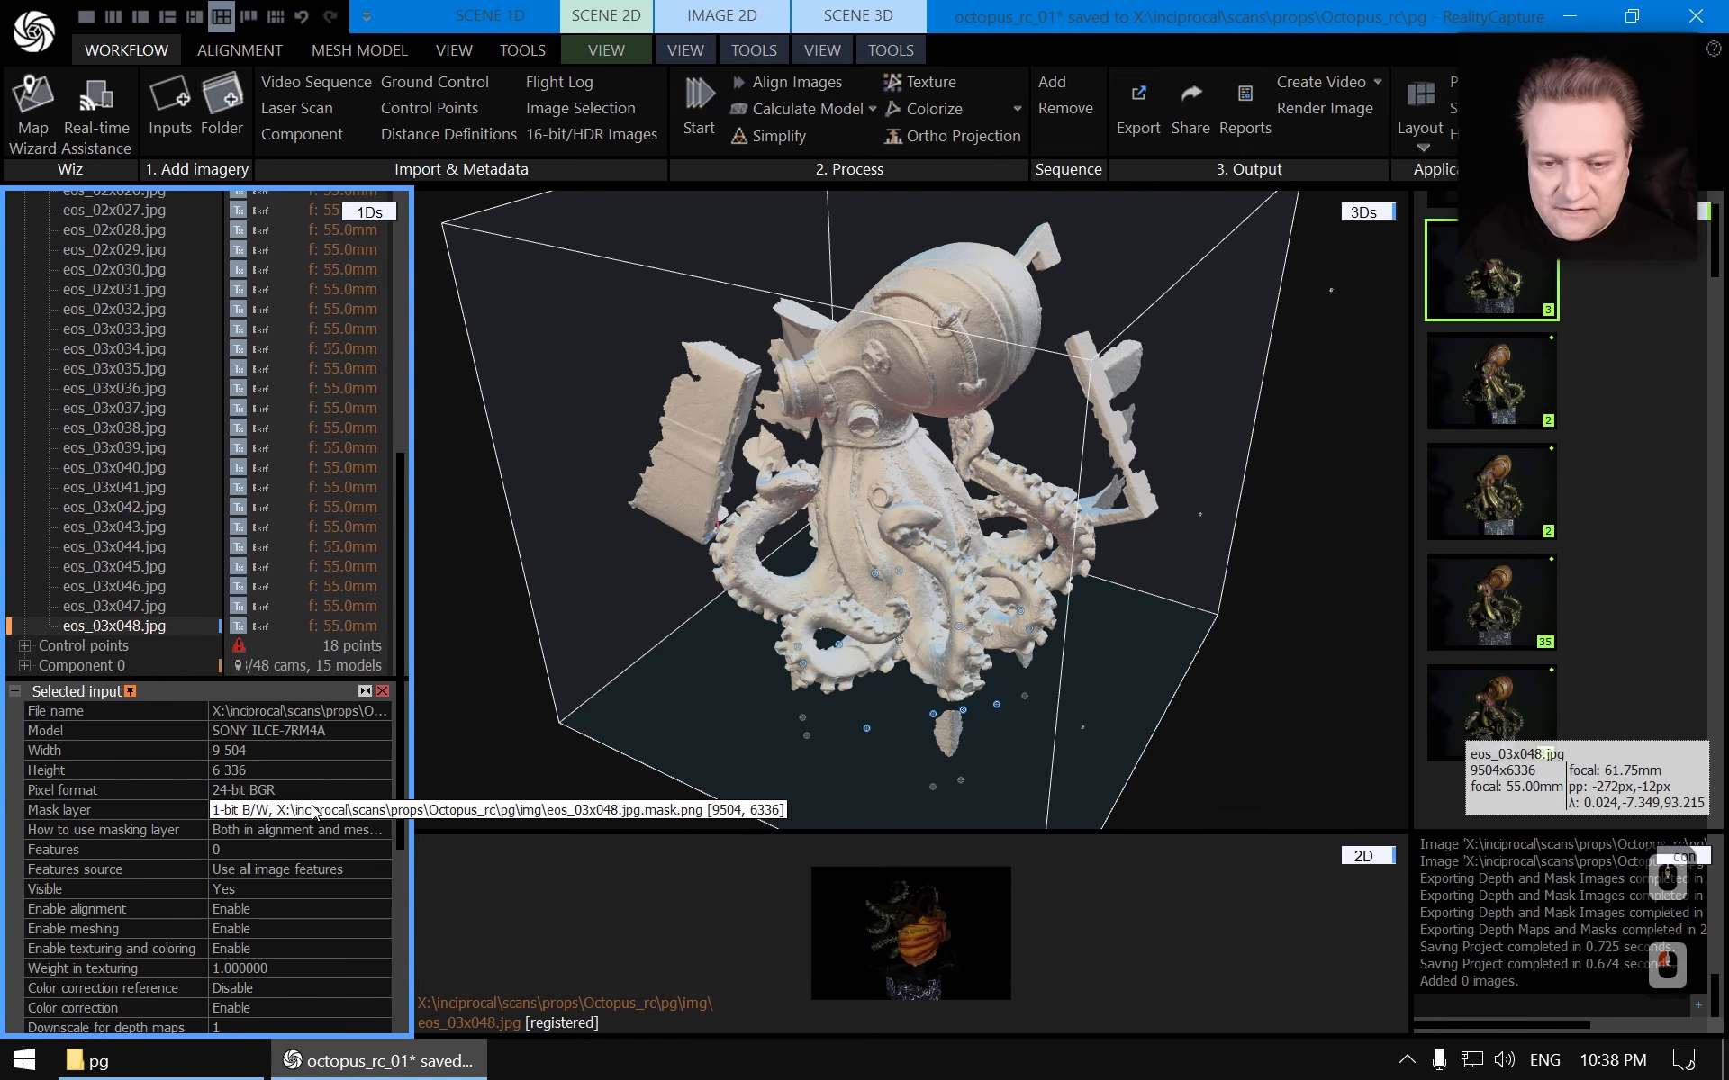
{"action": "left_click", "coordinate": [149, 606]}
{"action": "scroll", "coordinate": [203, 393], "scroll_direction": "up", "scroll_amount": 10}
{"action": "left_click", "coordinate": [156, 300]}
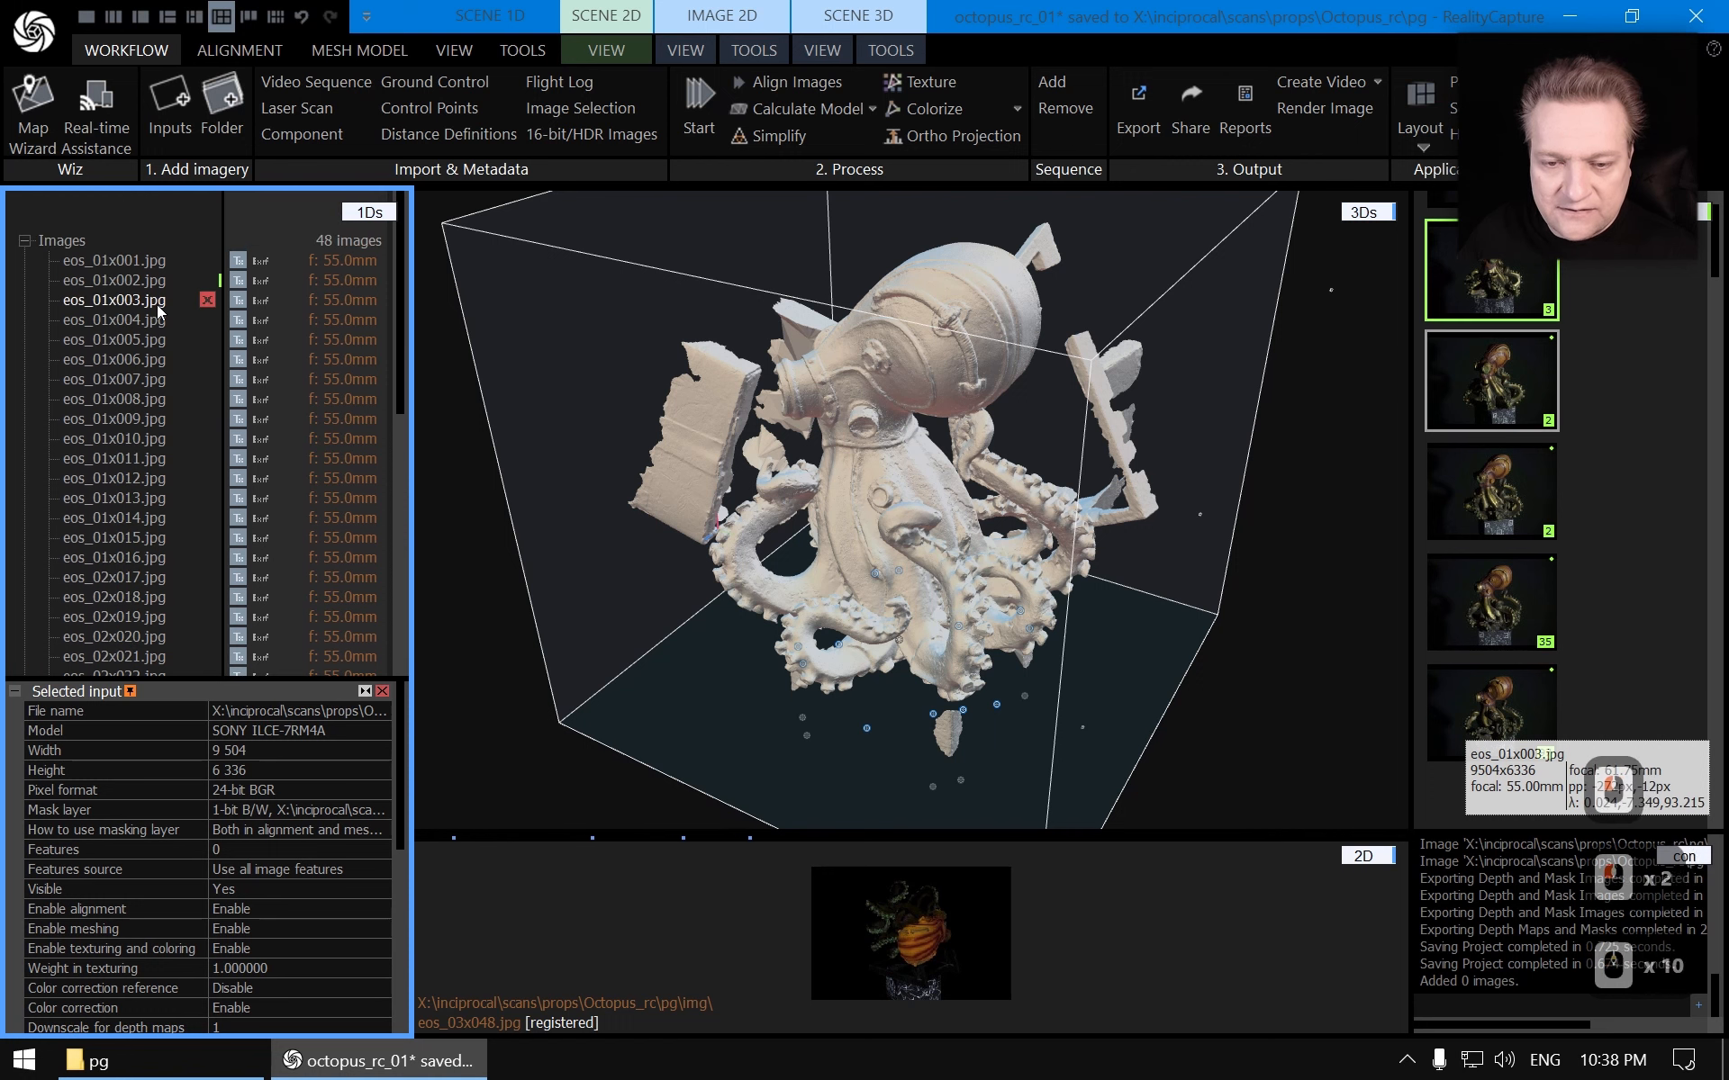
Select all 48 images and set the masking layer use to Only in meshing
{"action": "left_click", "coordinate": [127, 261], "text": "shift"}
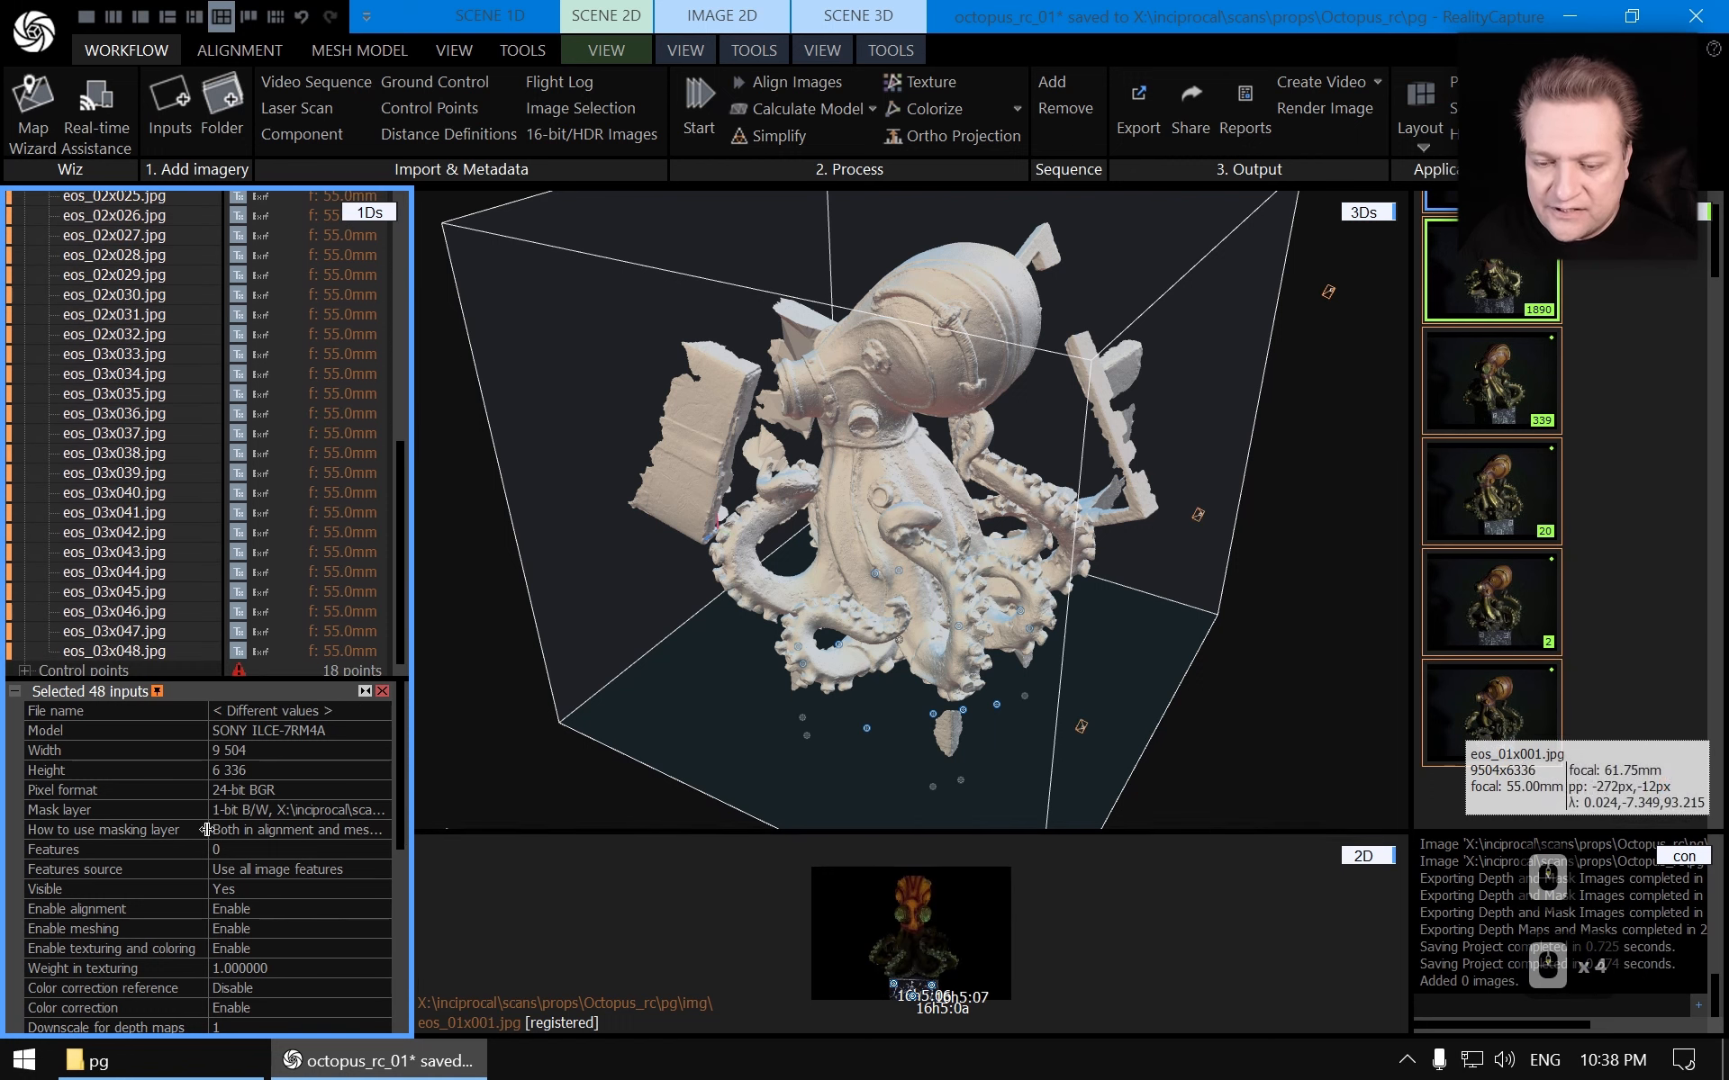
{"action": "left_click", "coordinate": [374, 832]}
{"action": "left_click", "coordinate": [385, 831]}
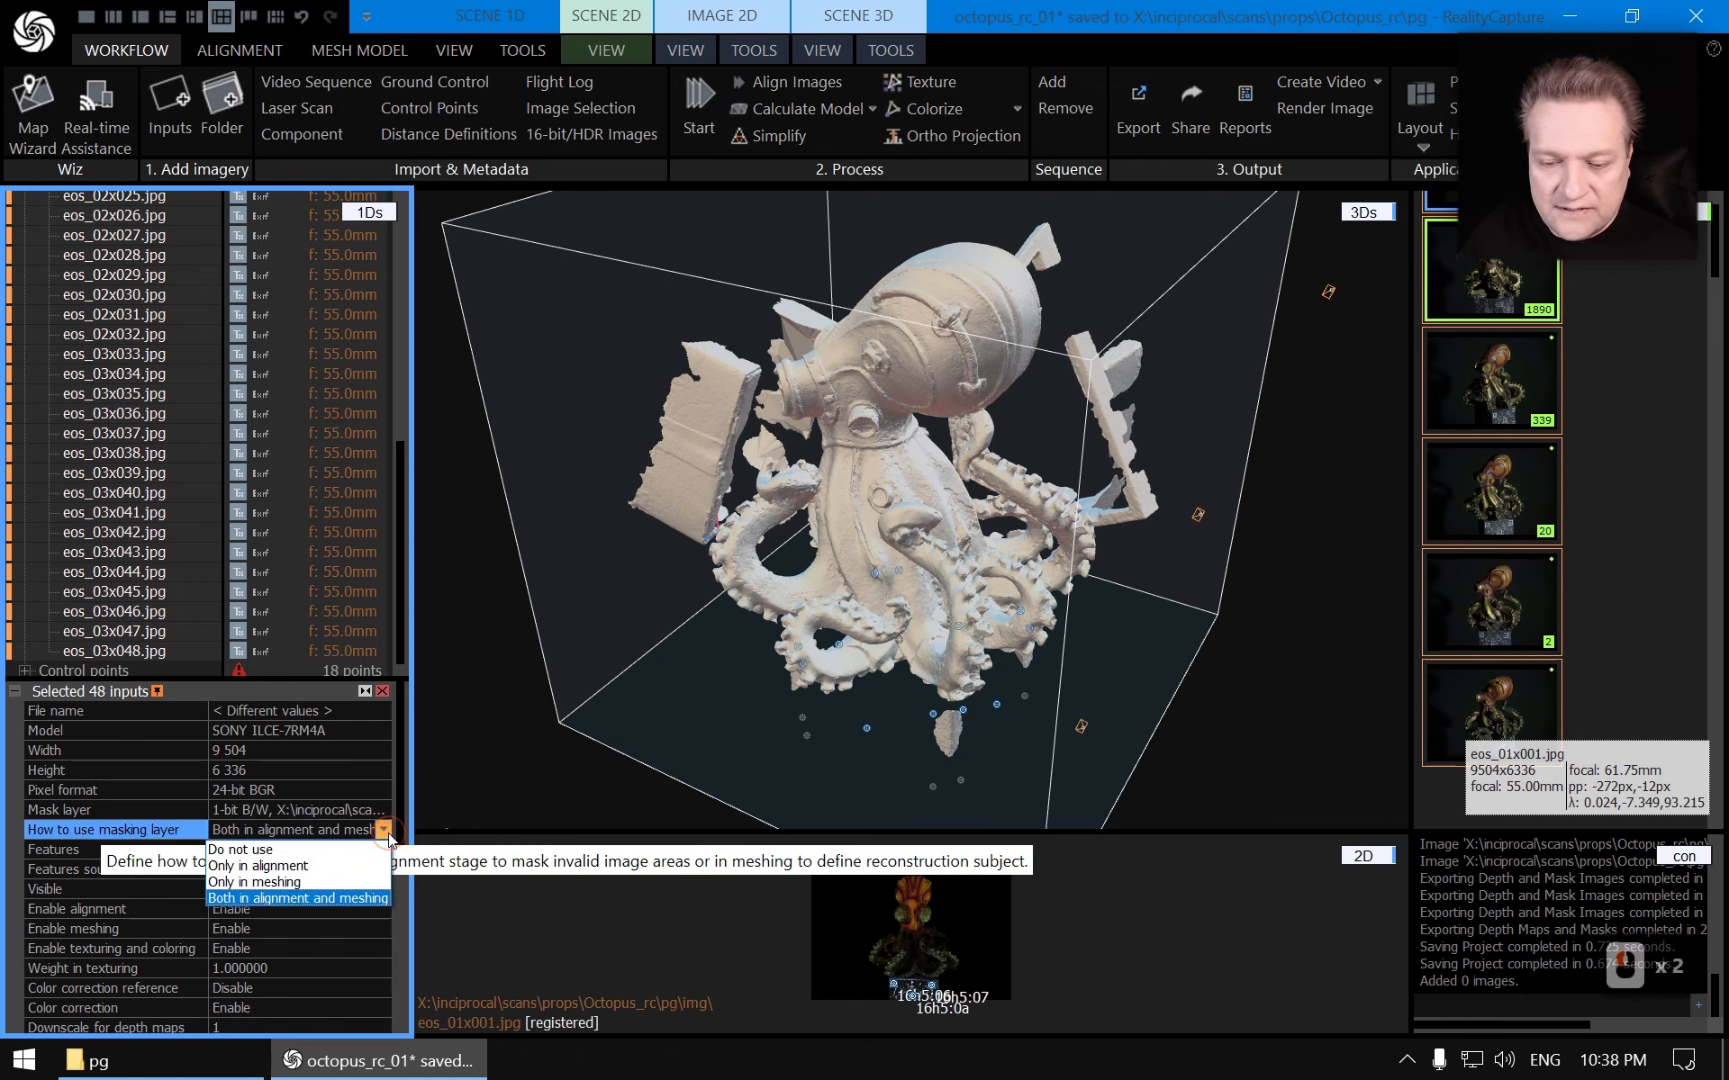
{"action": "left_click", "coordinate": [251, 883]}
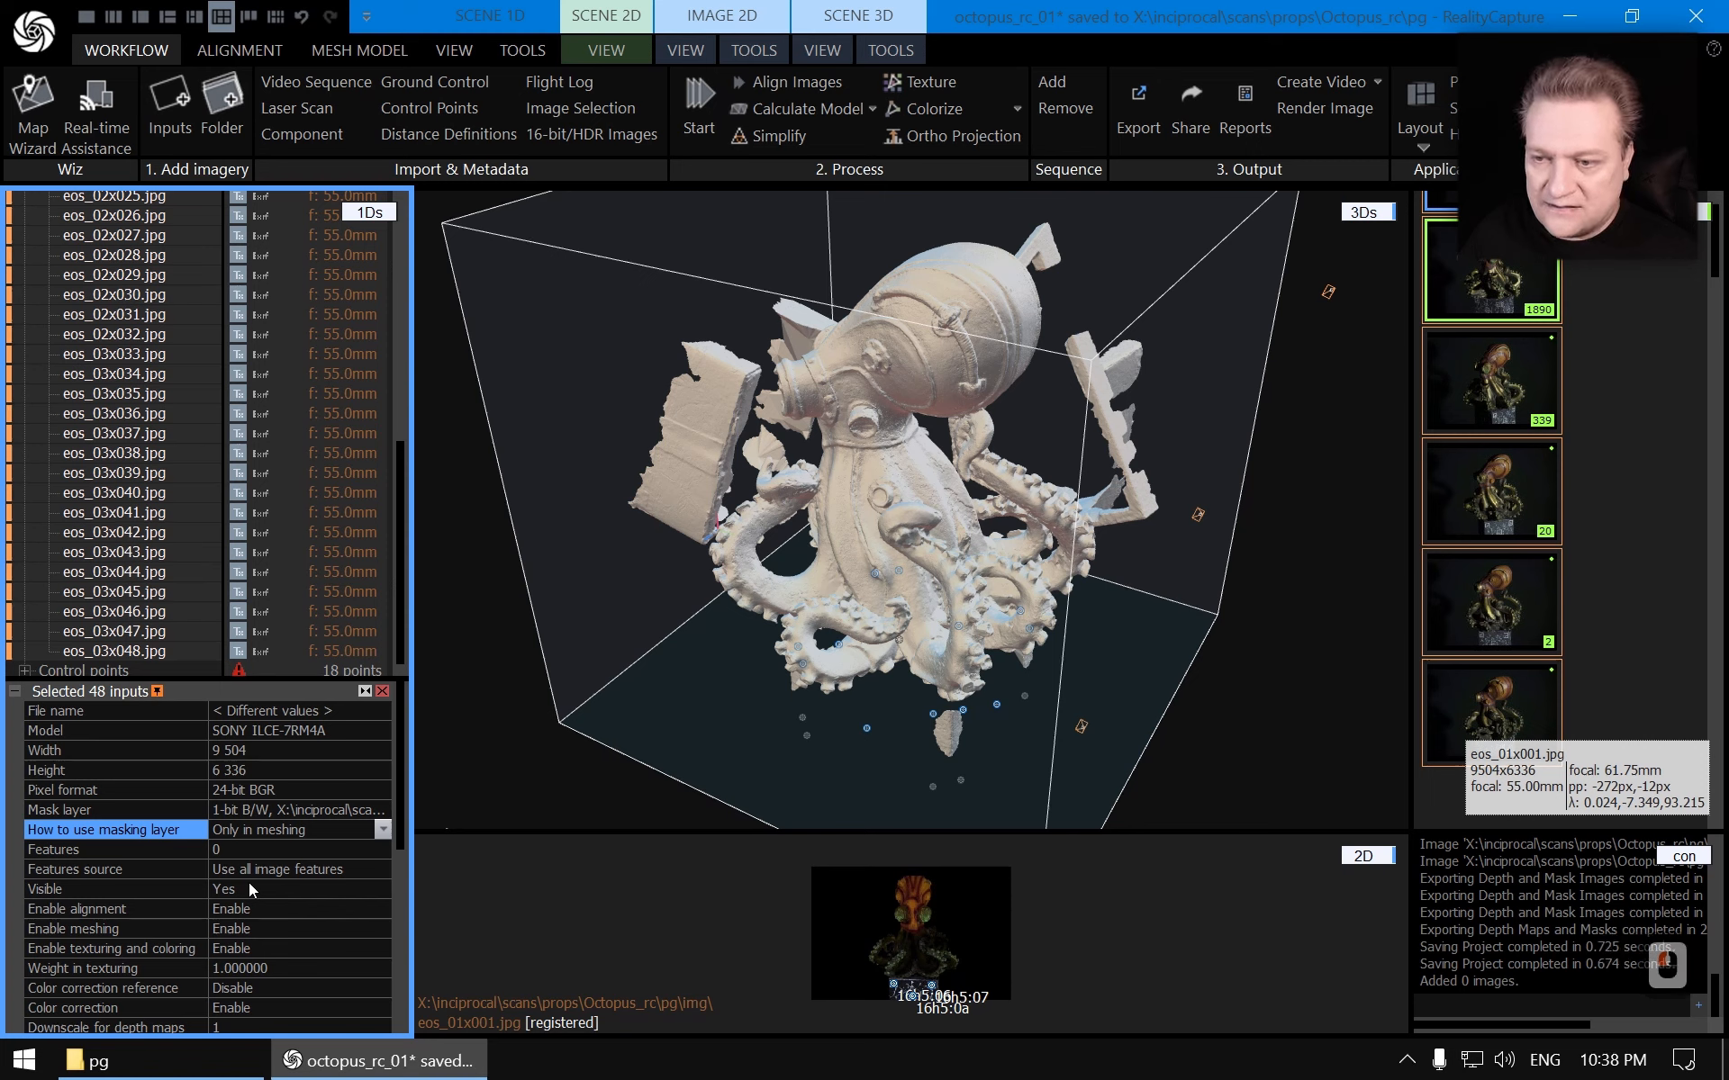
Collapse the image list and expand Component 0 to view its models
{"action": "scroll", "coordinate": [248, 882], "scroll_direction": "down", "scroll_amount": 5}
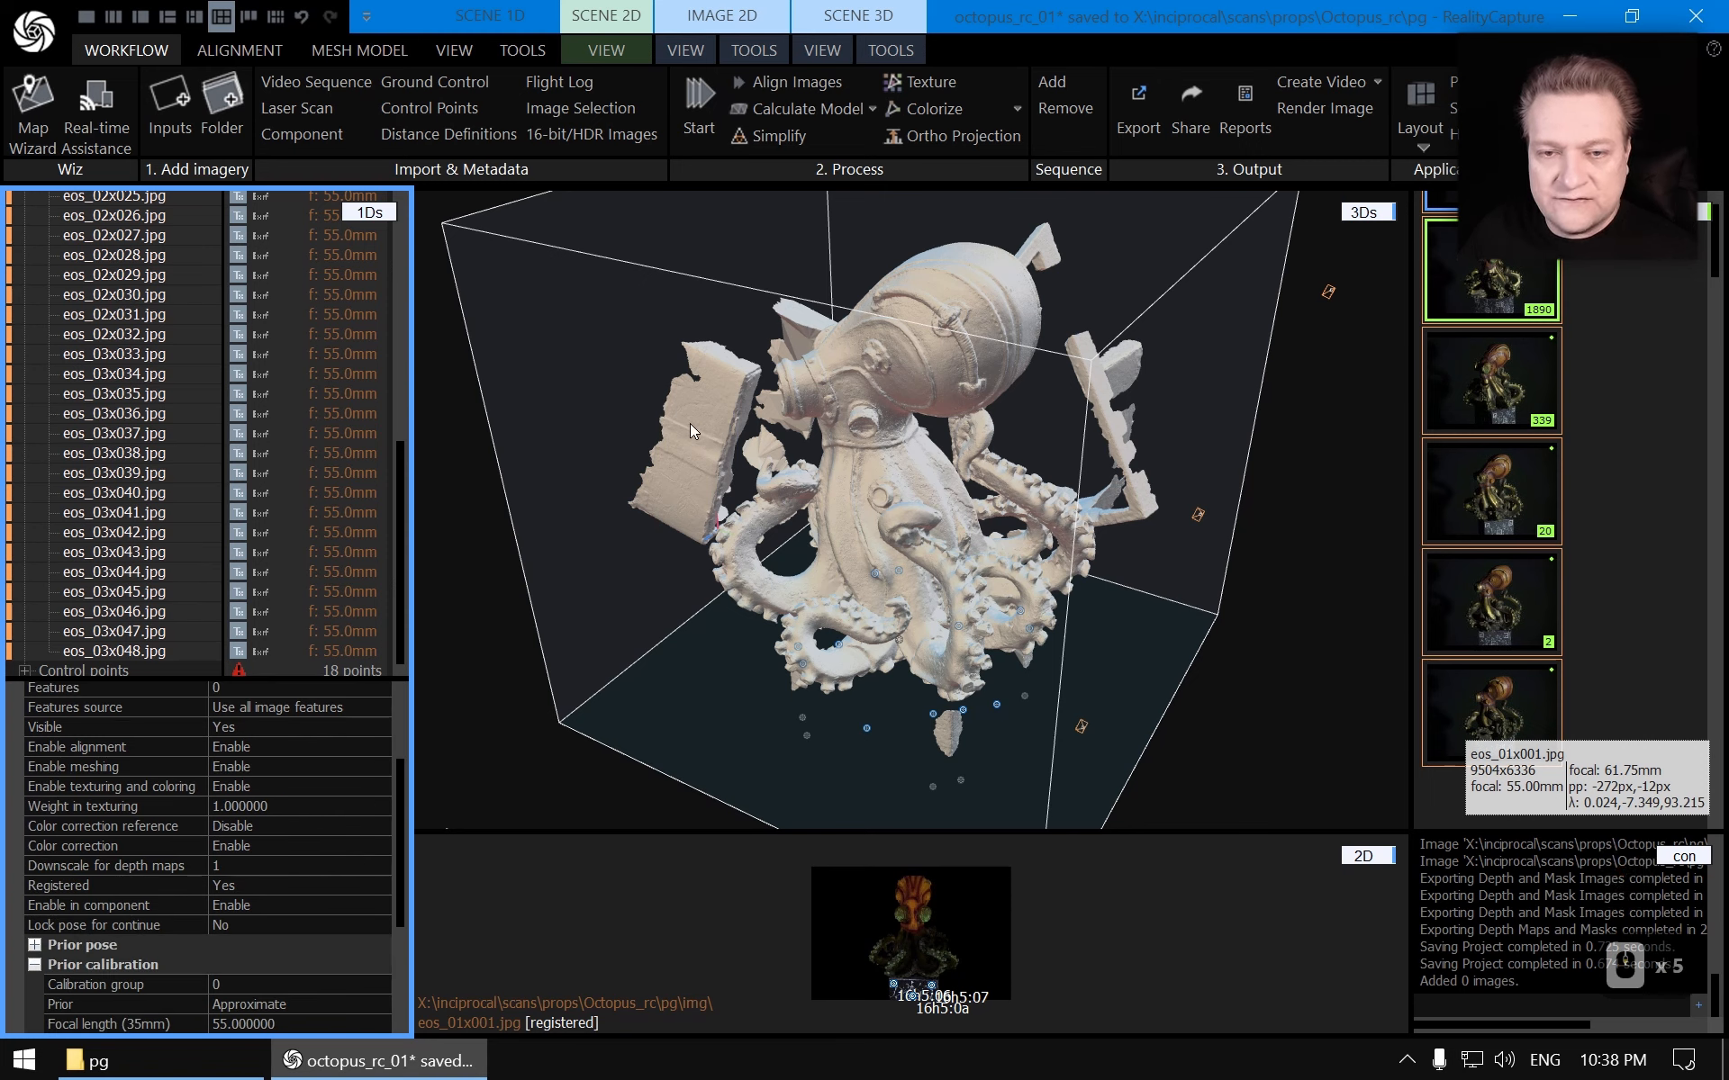
{"action": "scroll", "coordinate": [63, 248], "scroll_direction": "up", "scroll_amount": 12}
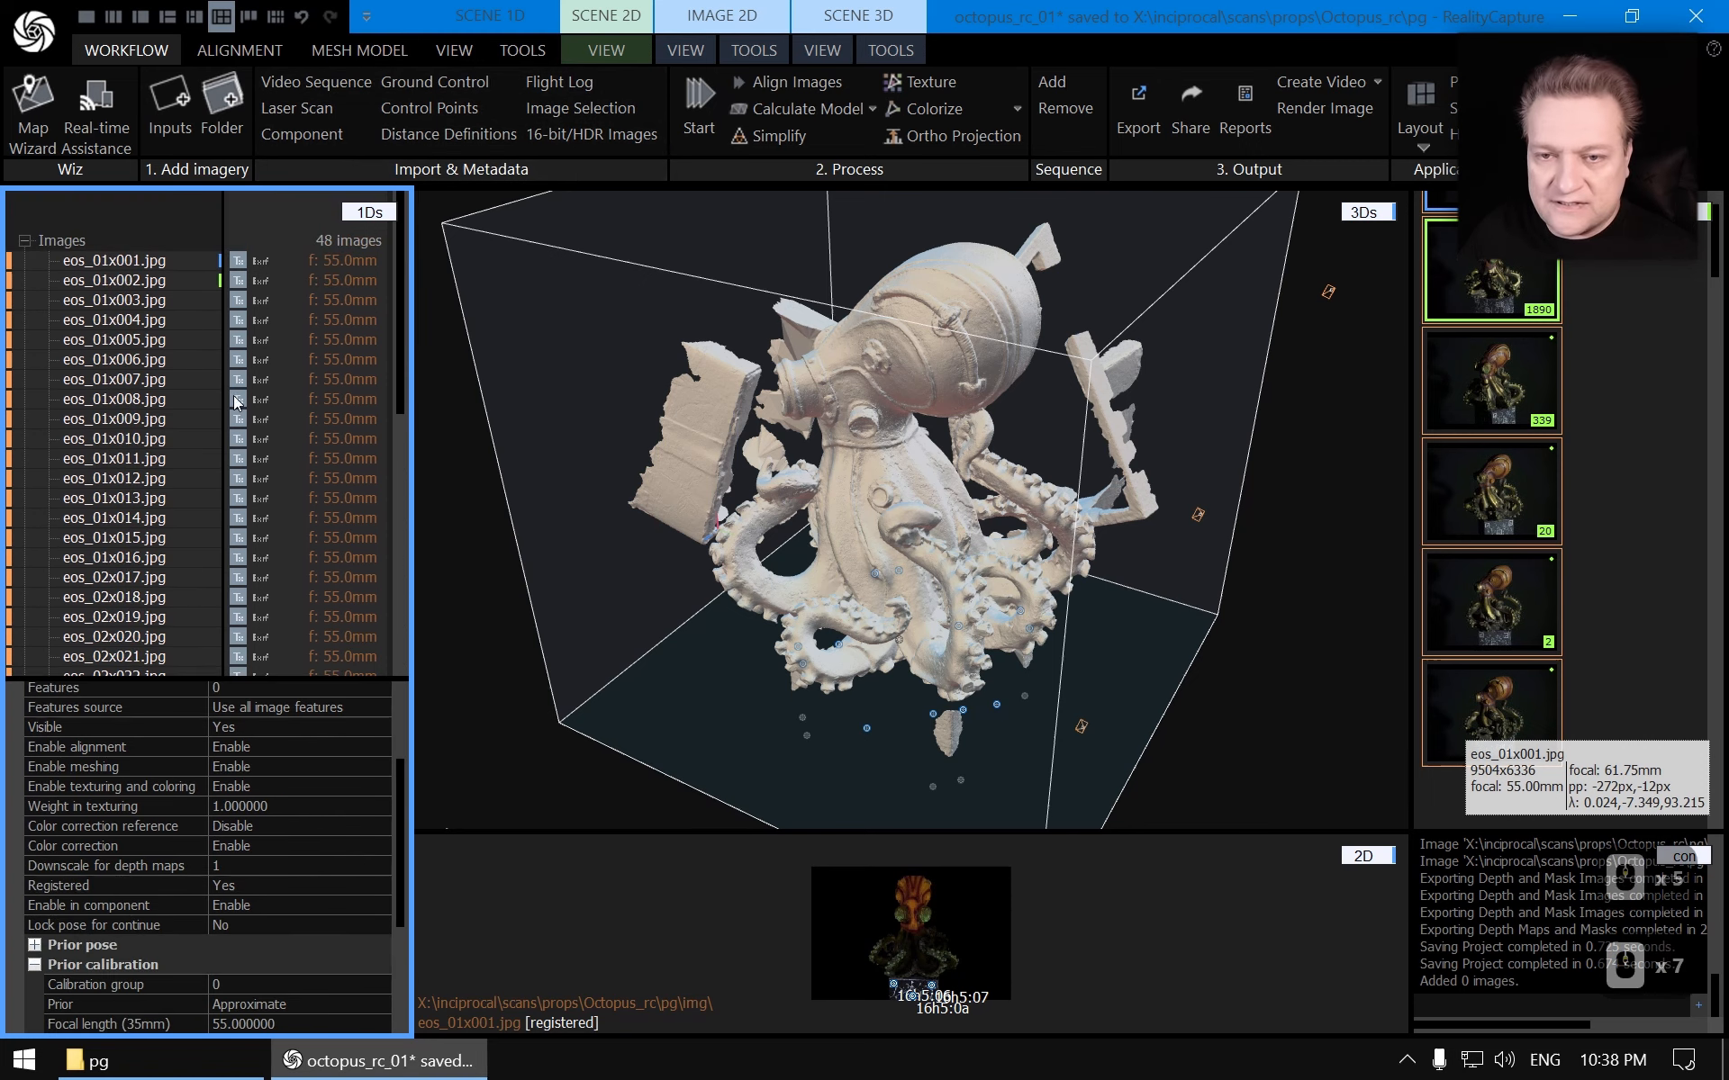
{"action": "double_click", "coordinate": [63, 244]}
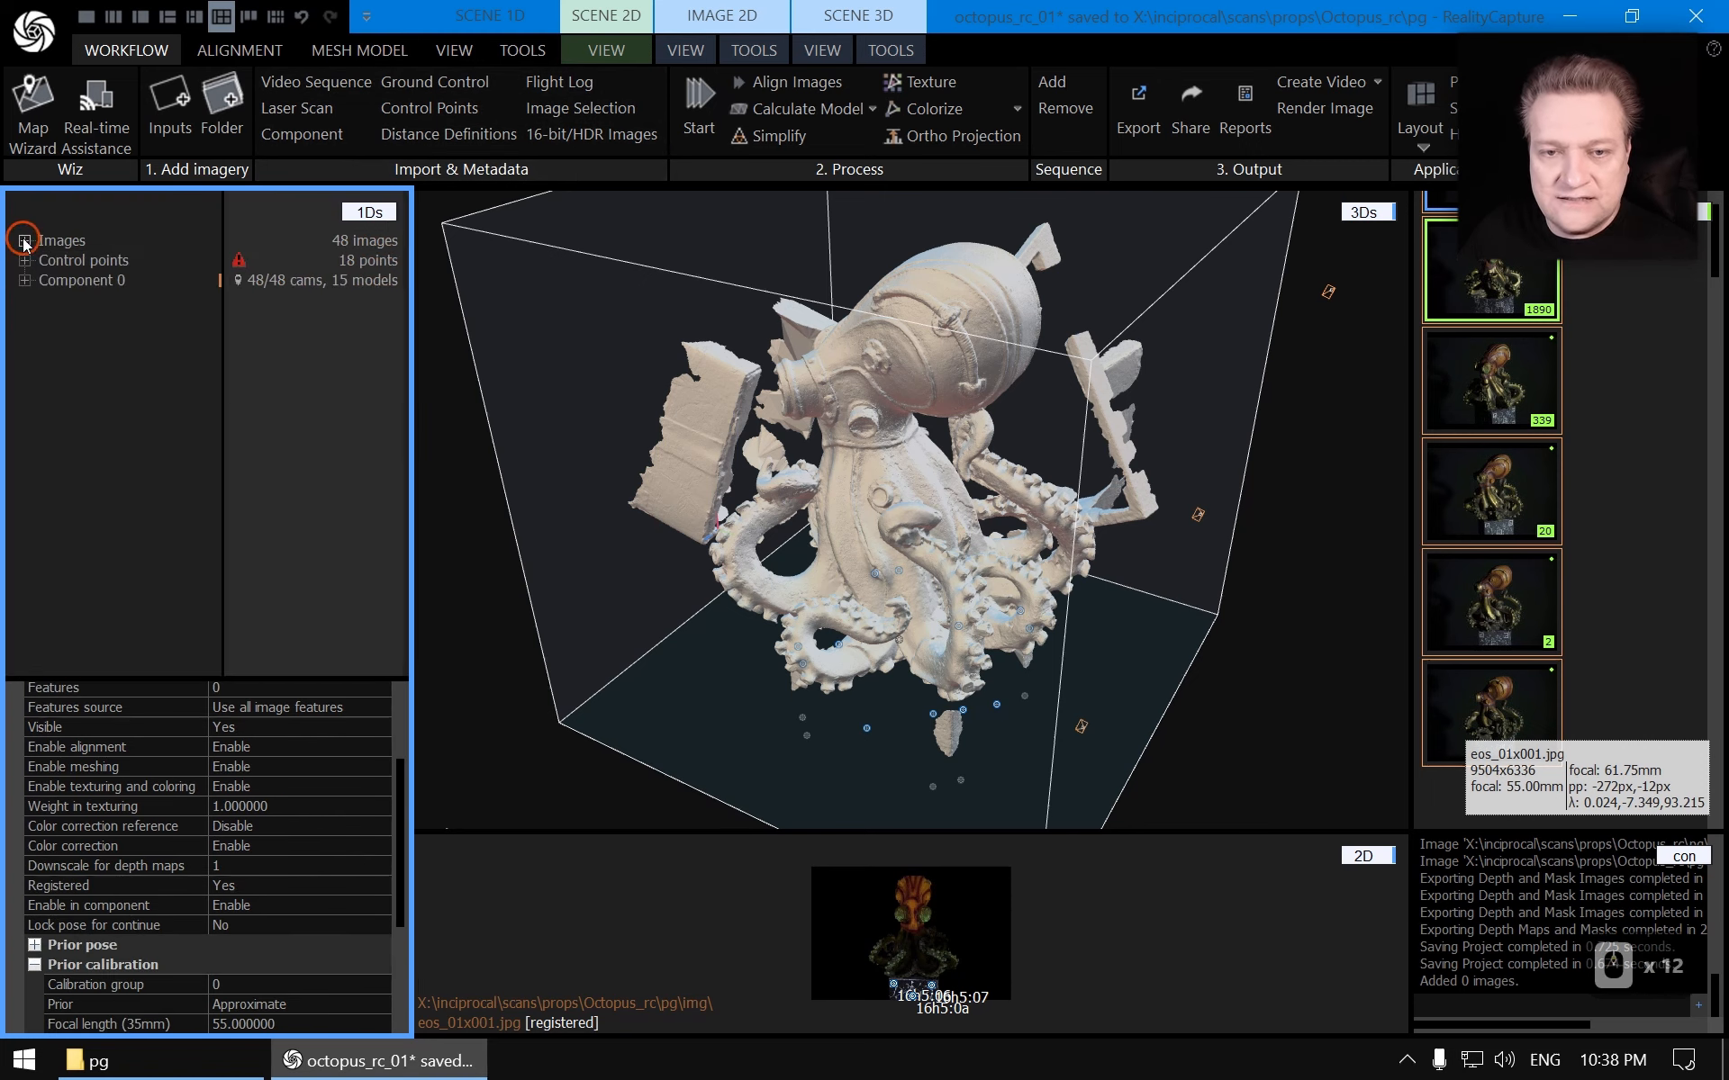
{"action": "double_click", "coordinate": [57, 283]}
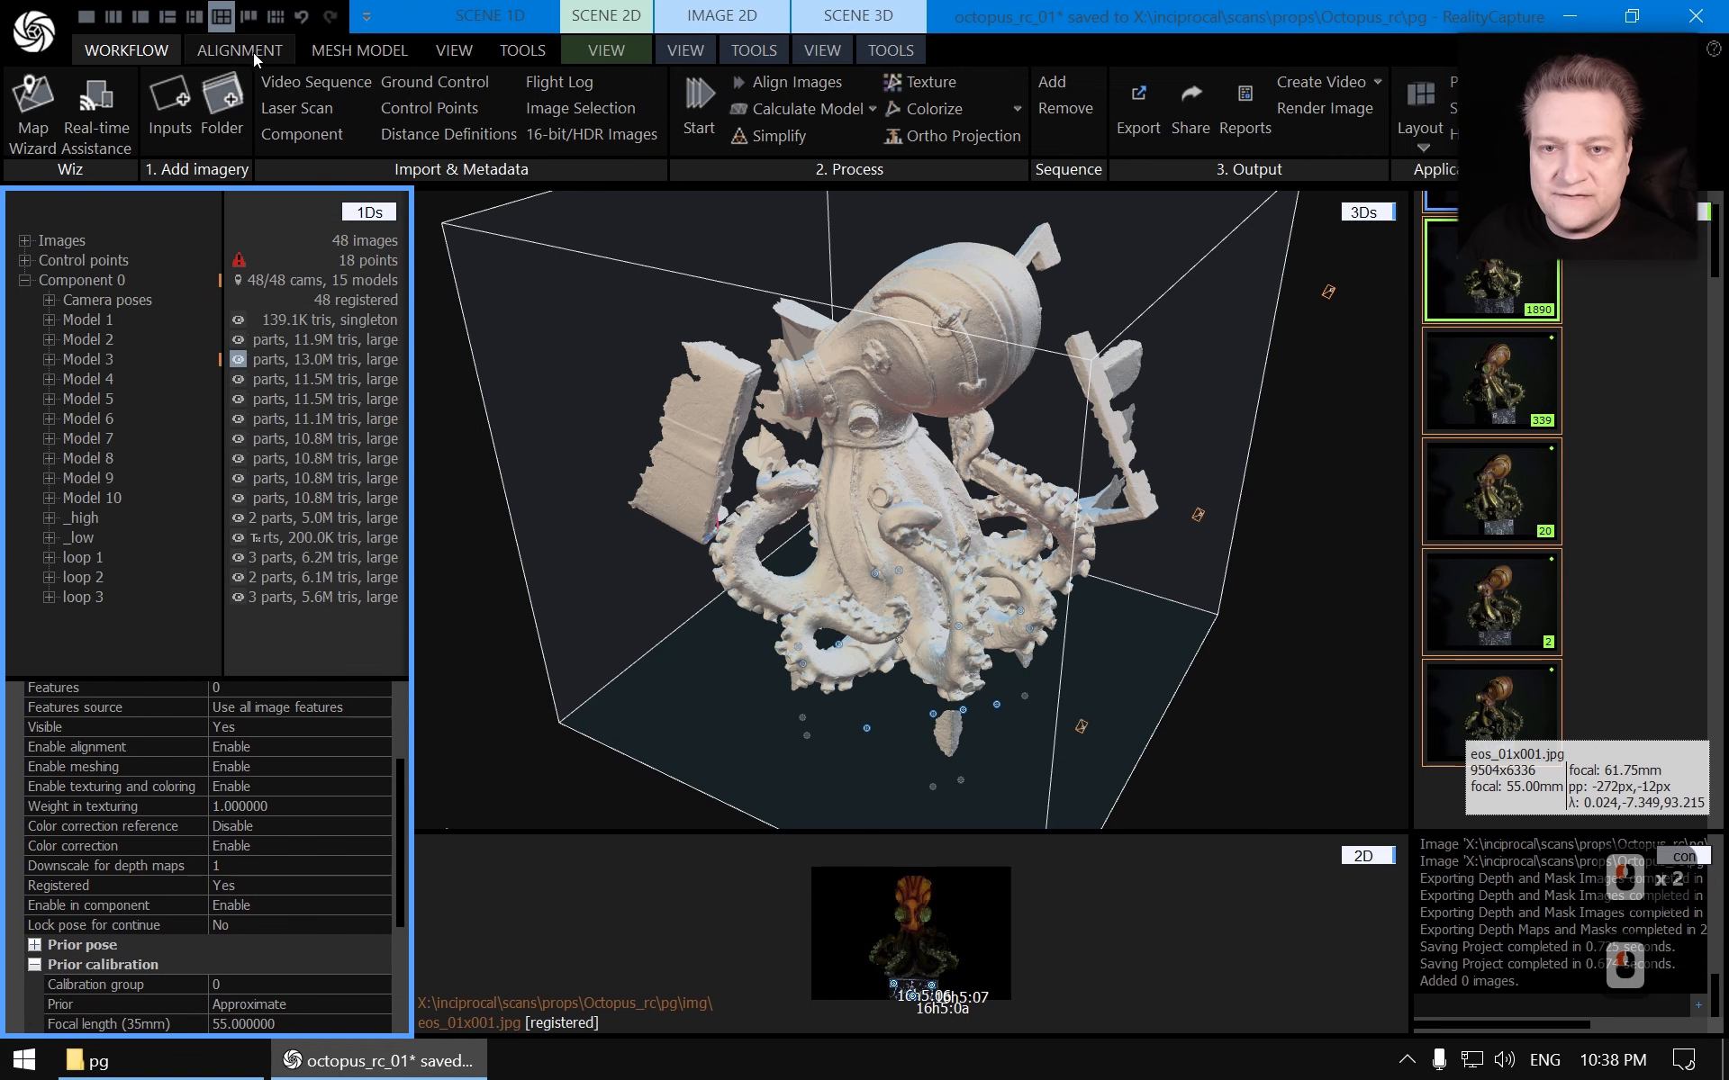
{"action": "left_click", "coordinate": [240, 50]}
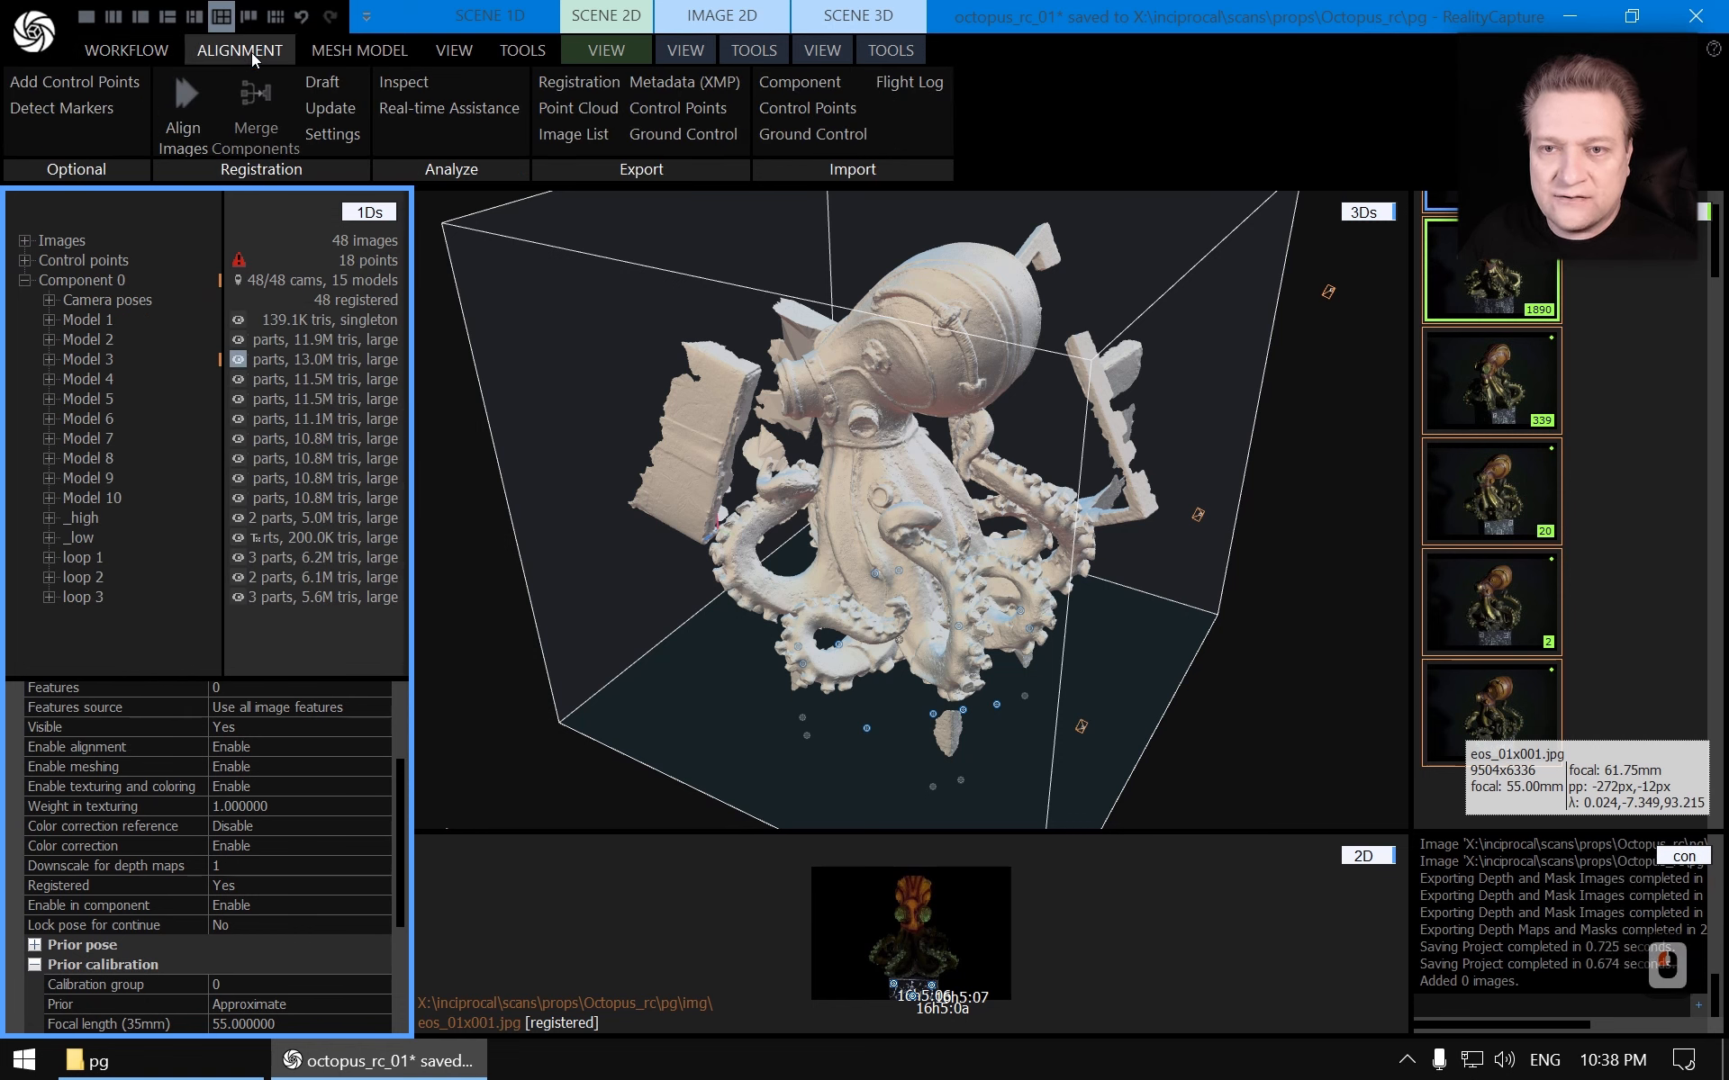
{"action": "left_click", "coordinate": [359, 52]}
{"action": "left_click", "coordinate": [268, 56]}
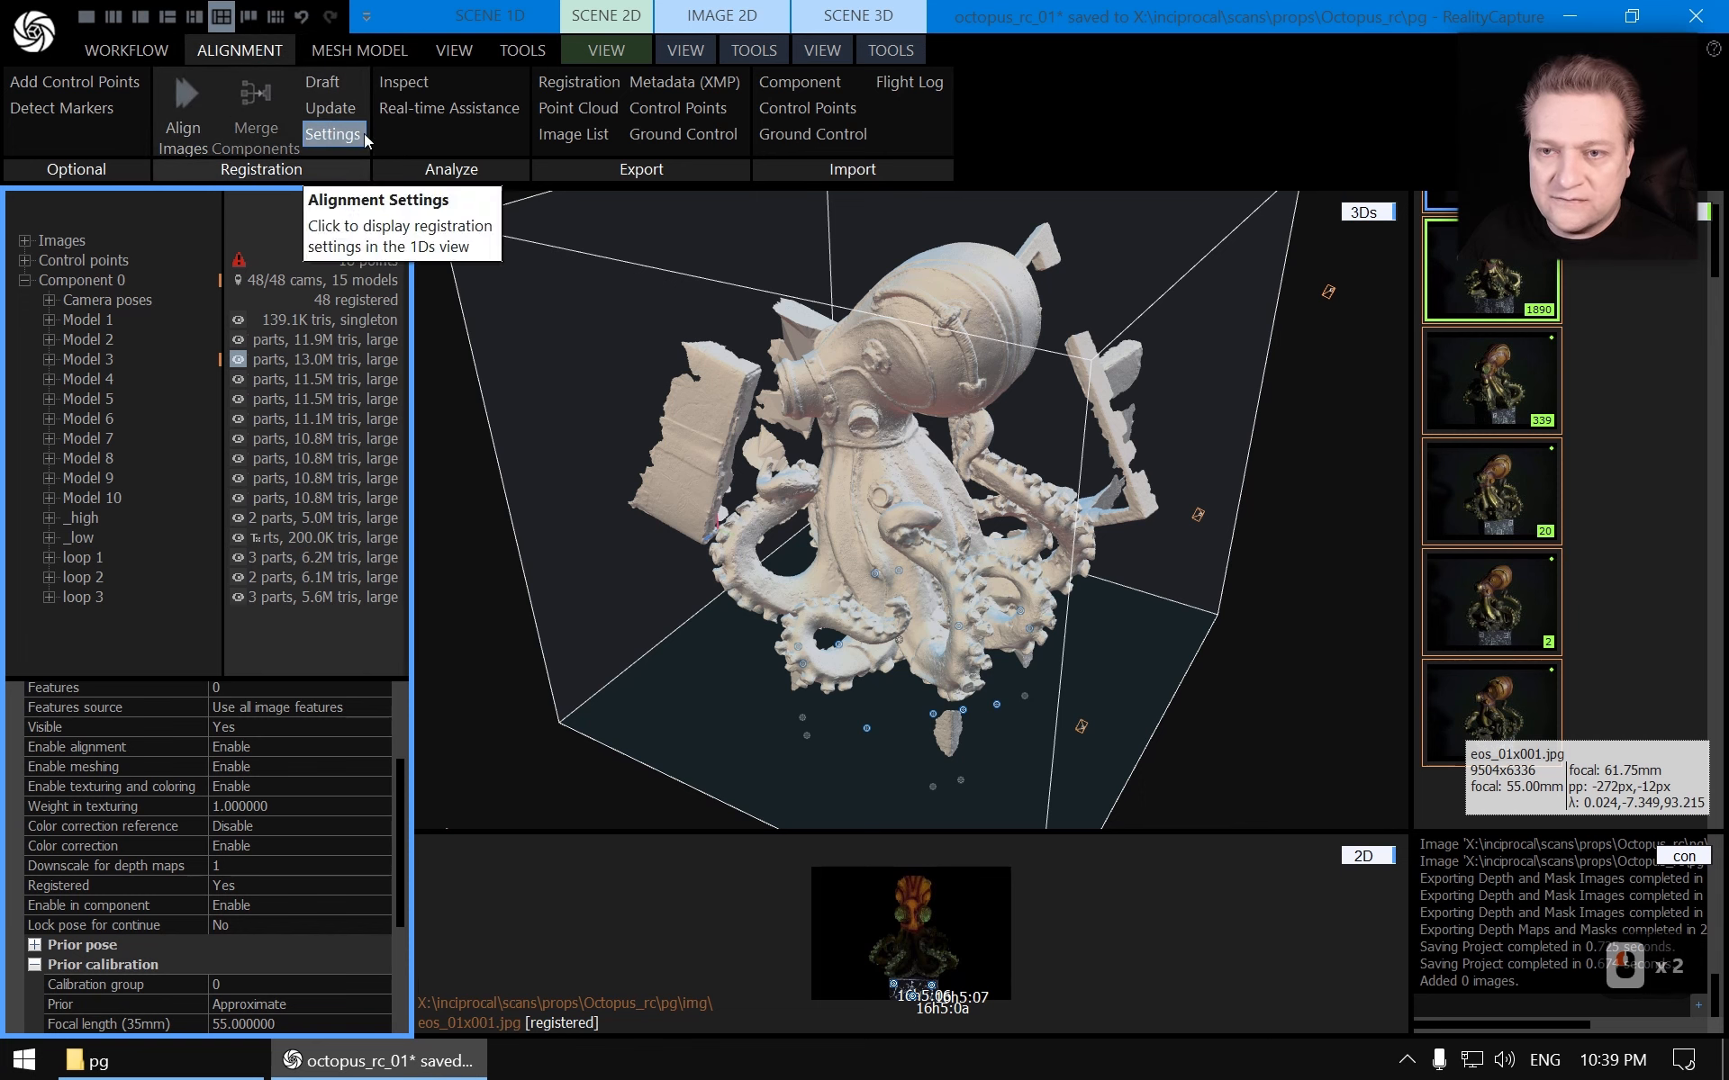
{"action": "left_click", "coordinate": [384, 53]}
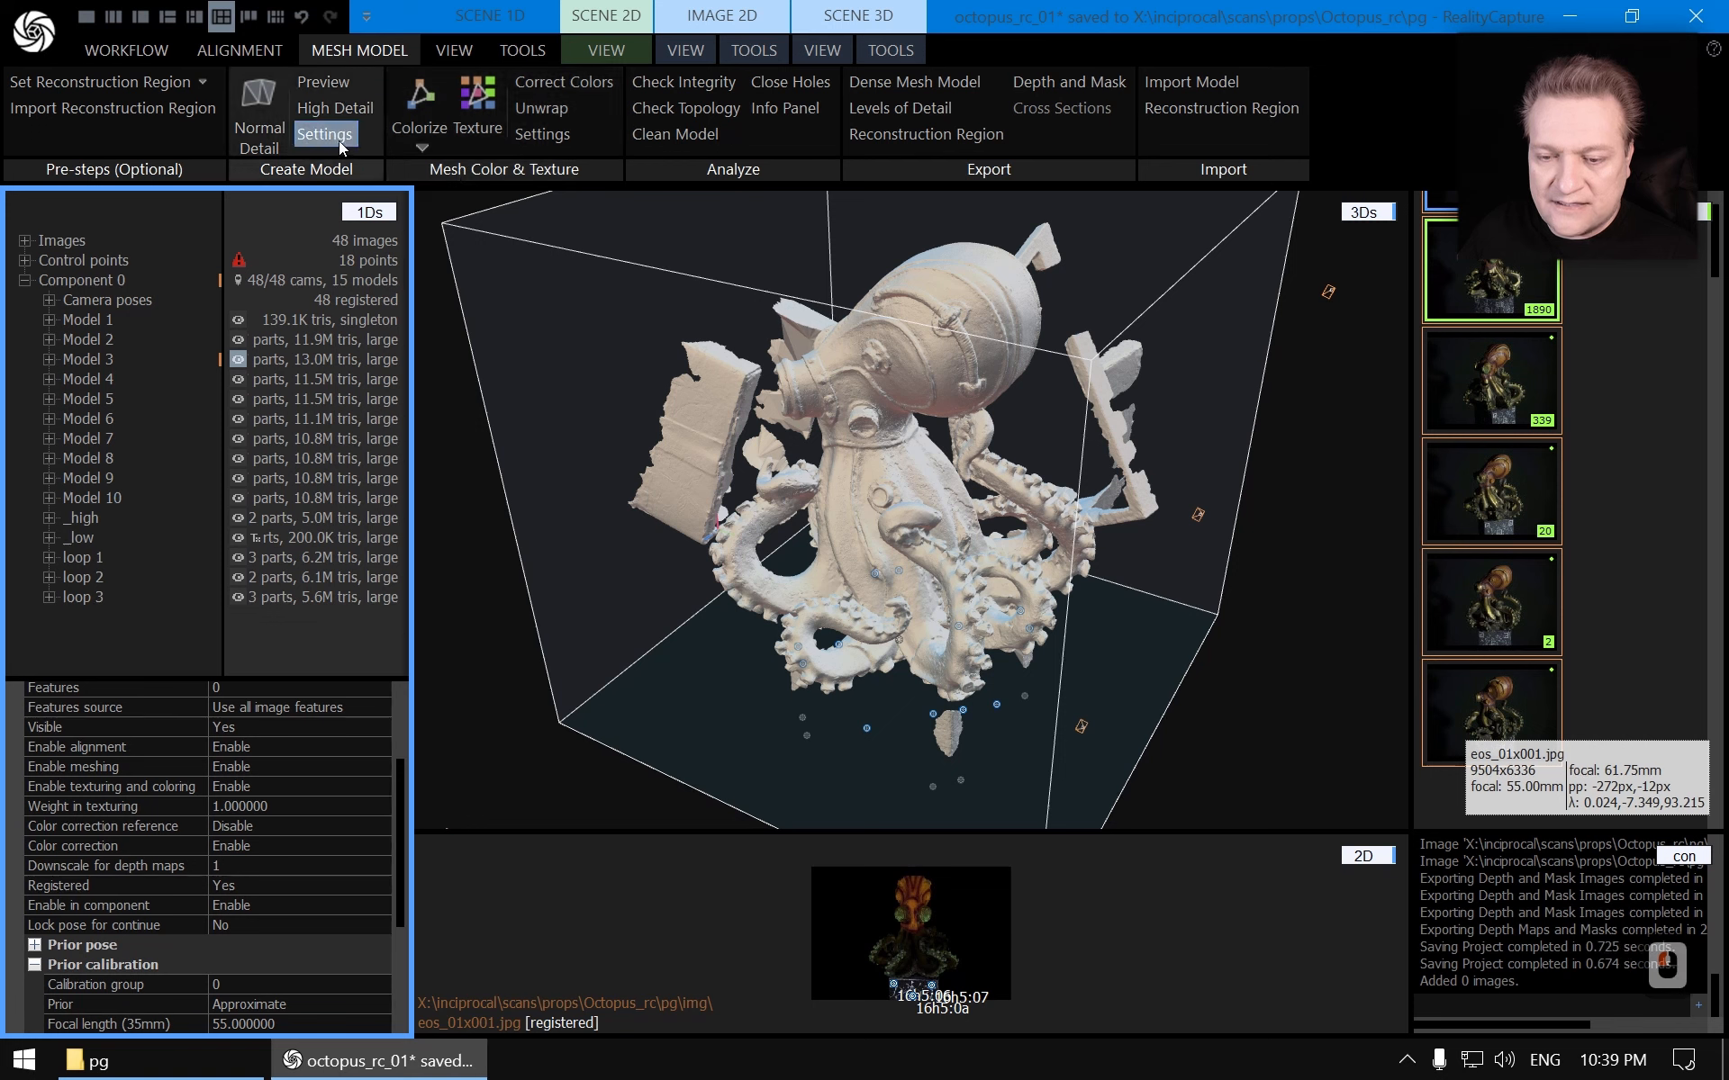
Open the reconstruction settings and review their values before closing them
{"action": "scroll", "coordinate": [379, 707], "scroll_direction": "up", "scroll_amount": 3}
{"action": "left_click", "coordinate": [382, 691]}
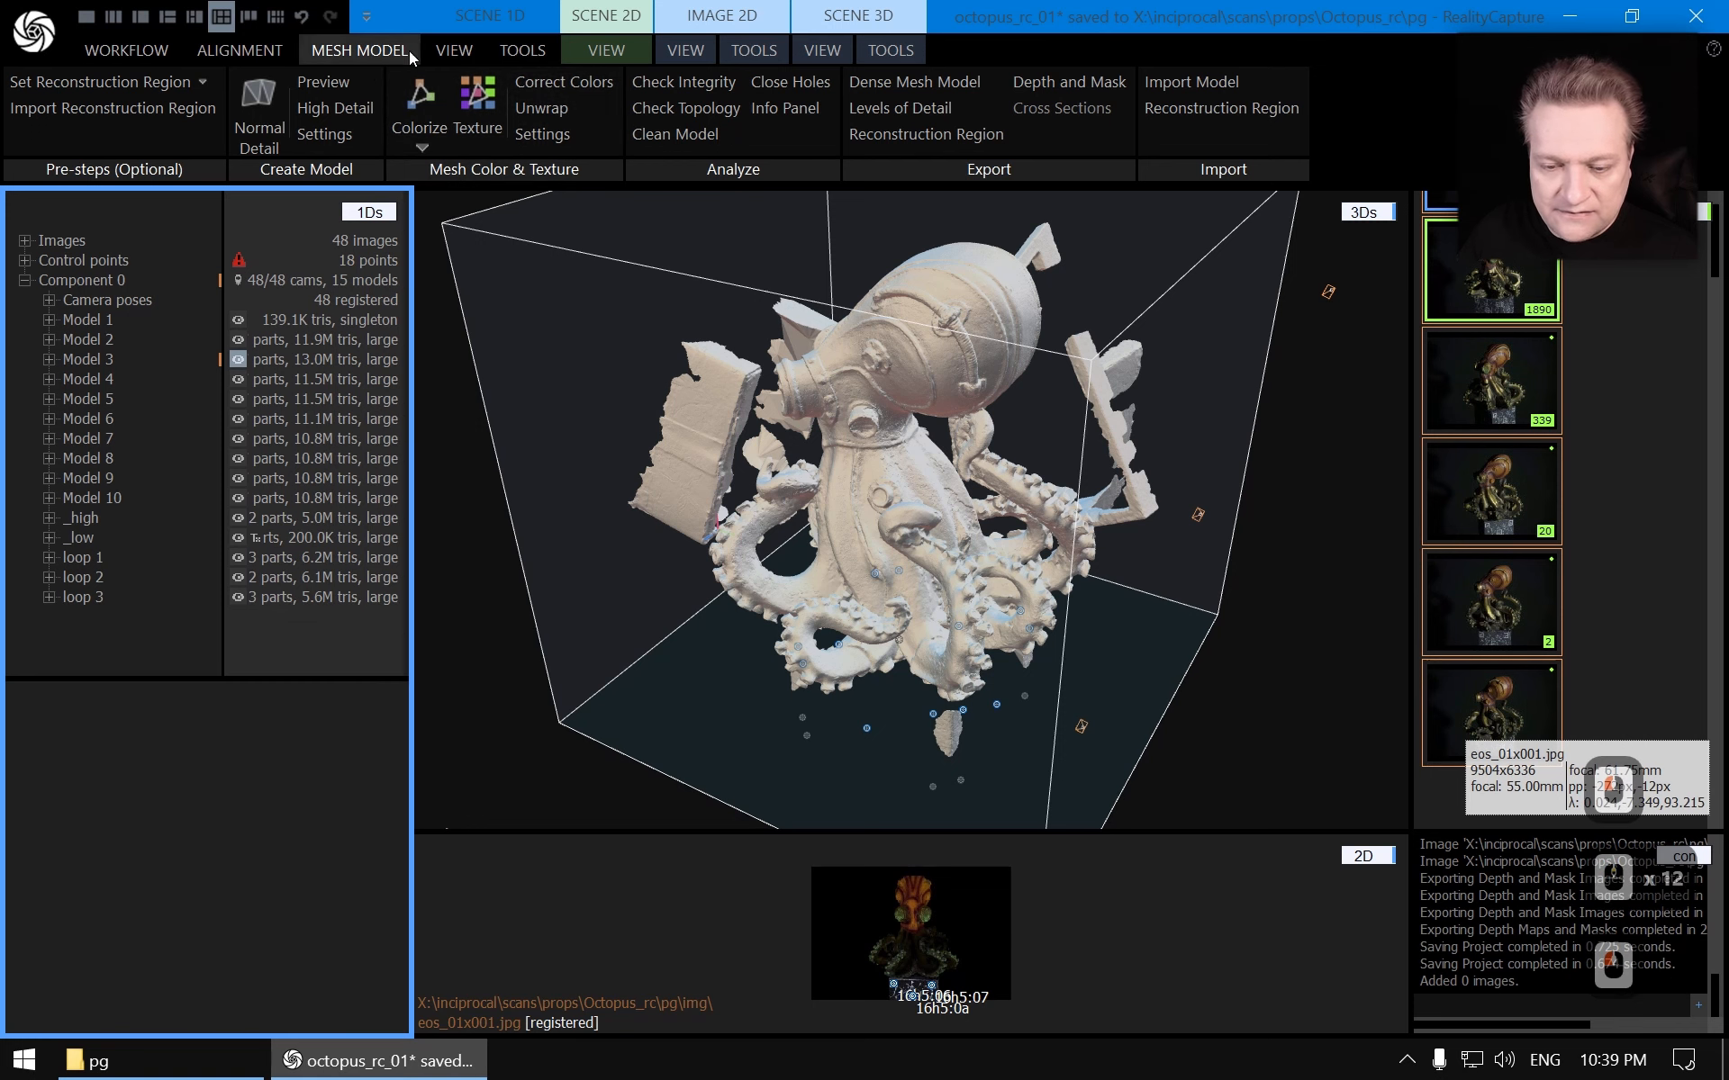
{"action": "left_click", "coordinate": [324, 133]}
{"action": "scroll", "coordinate": [365, 840], "scroll_direction": "down", "scroll_amount": 3}
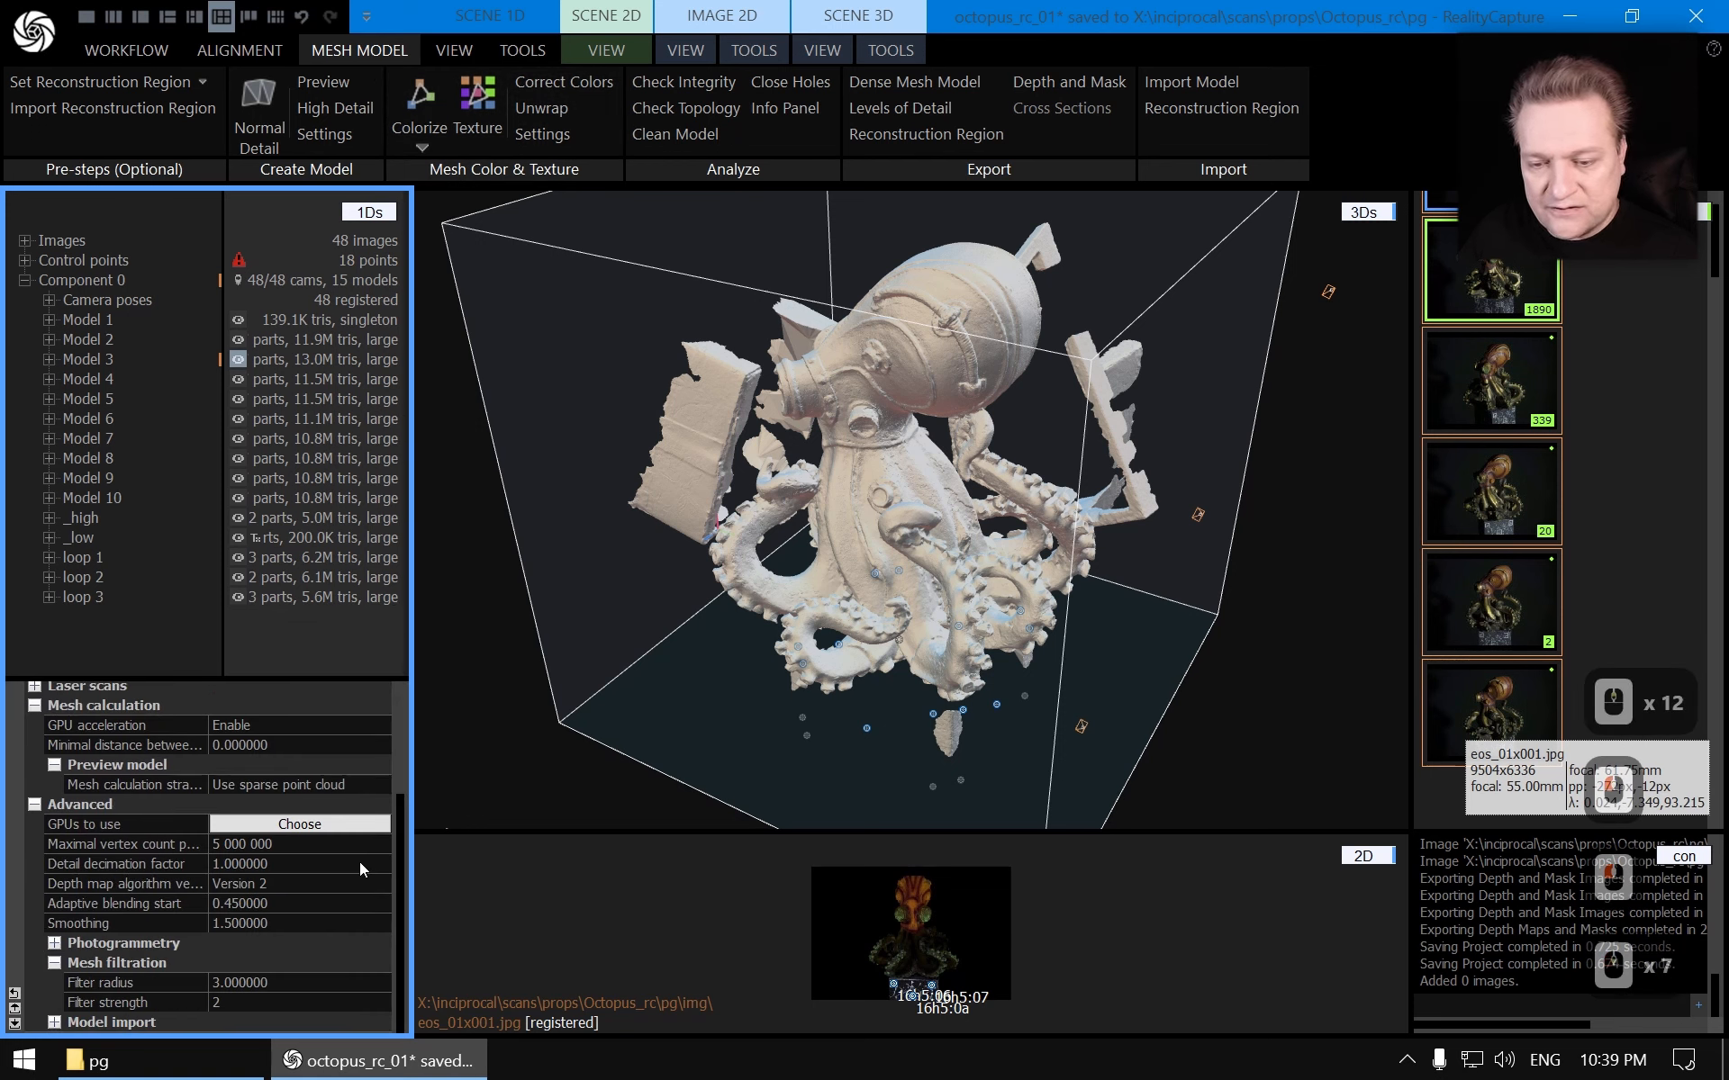
{"action": "scroll", "coordinate": [262, 879], "scroll_direction": "up", "scroll_amount": 3}
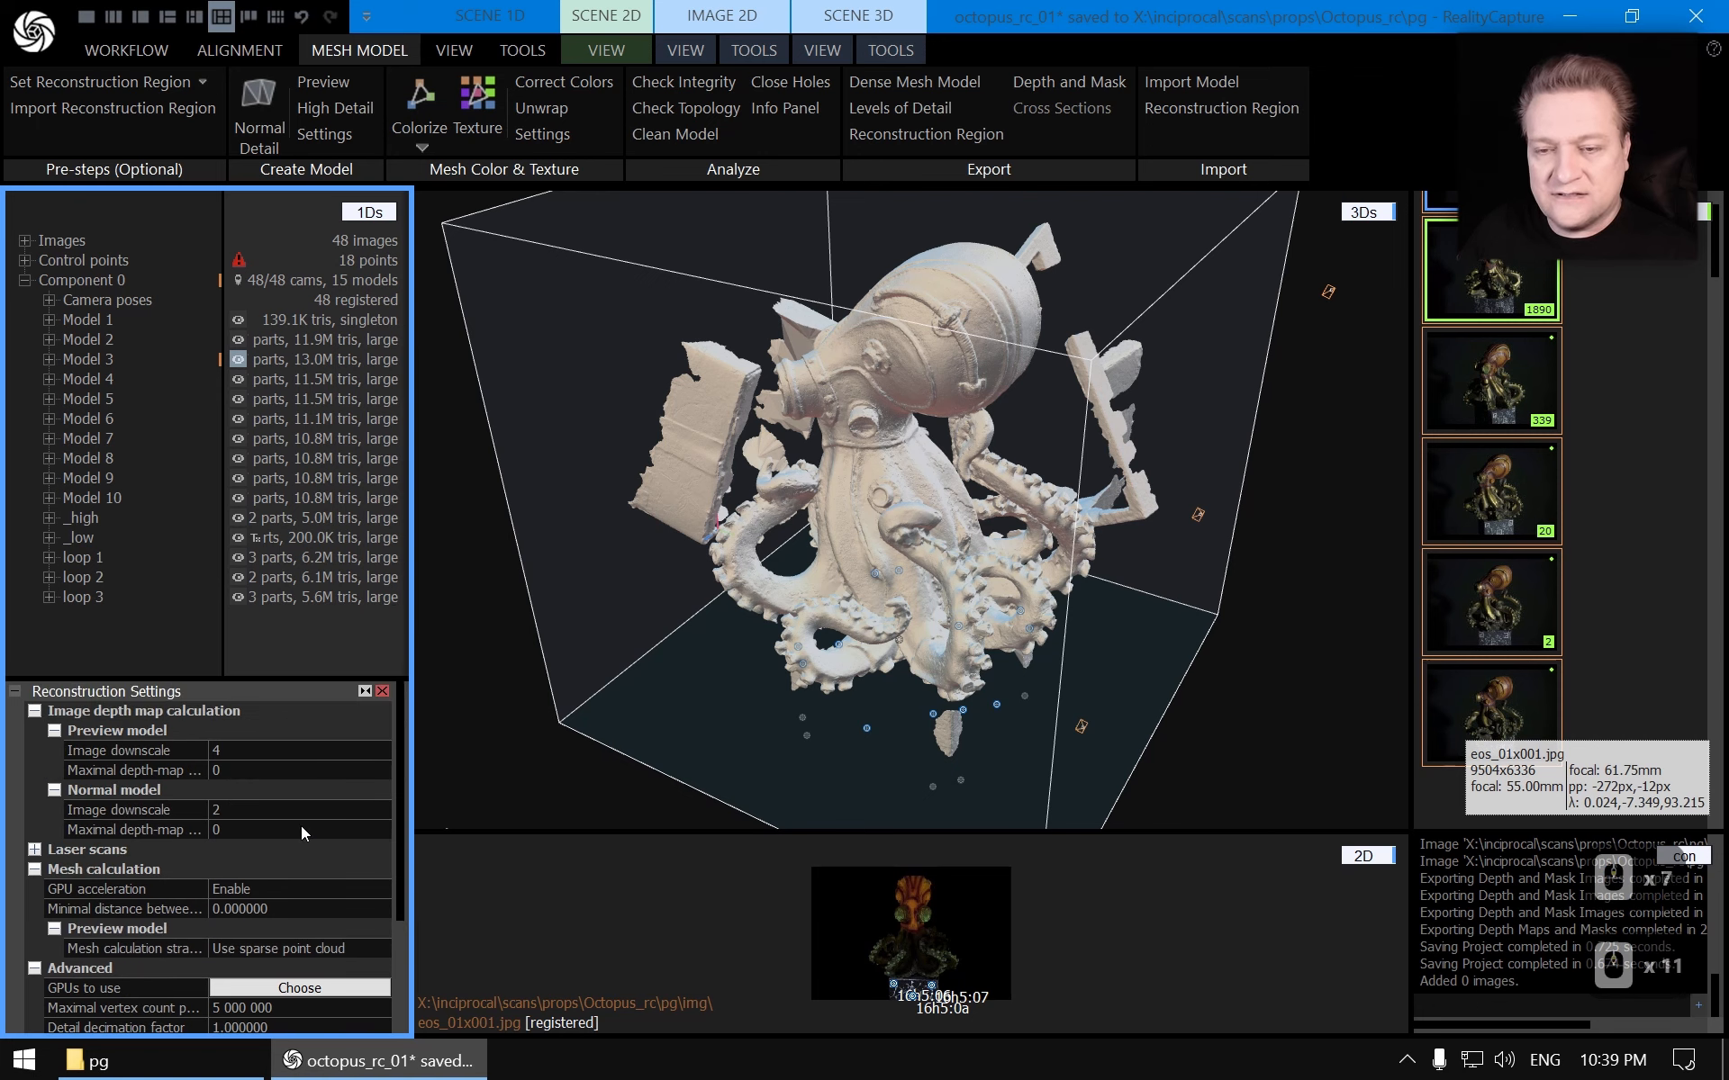
{"action": "left_click", "coordinate": [383, 692]}
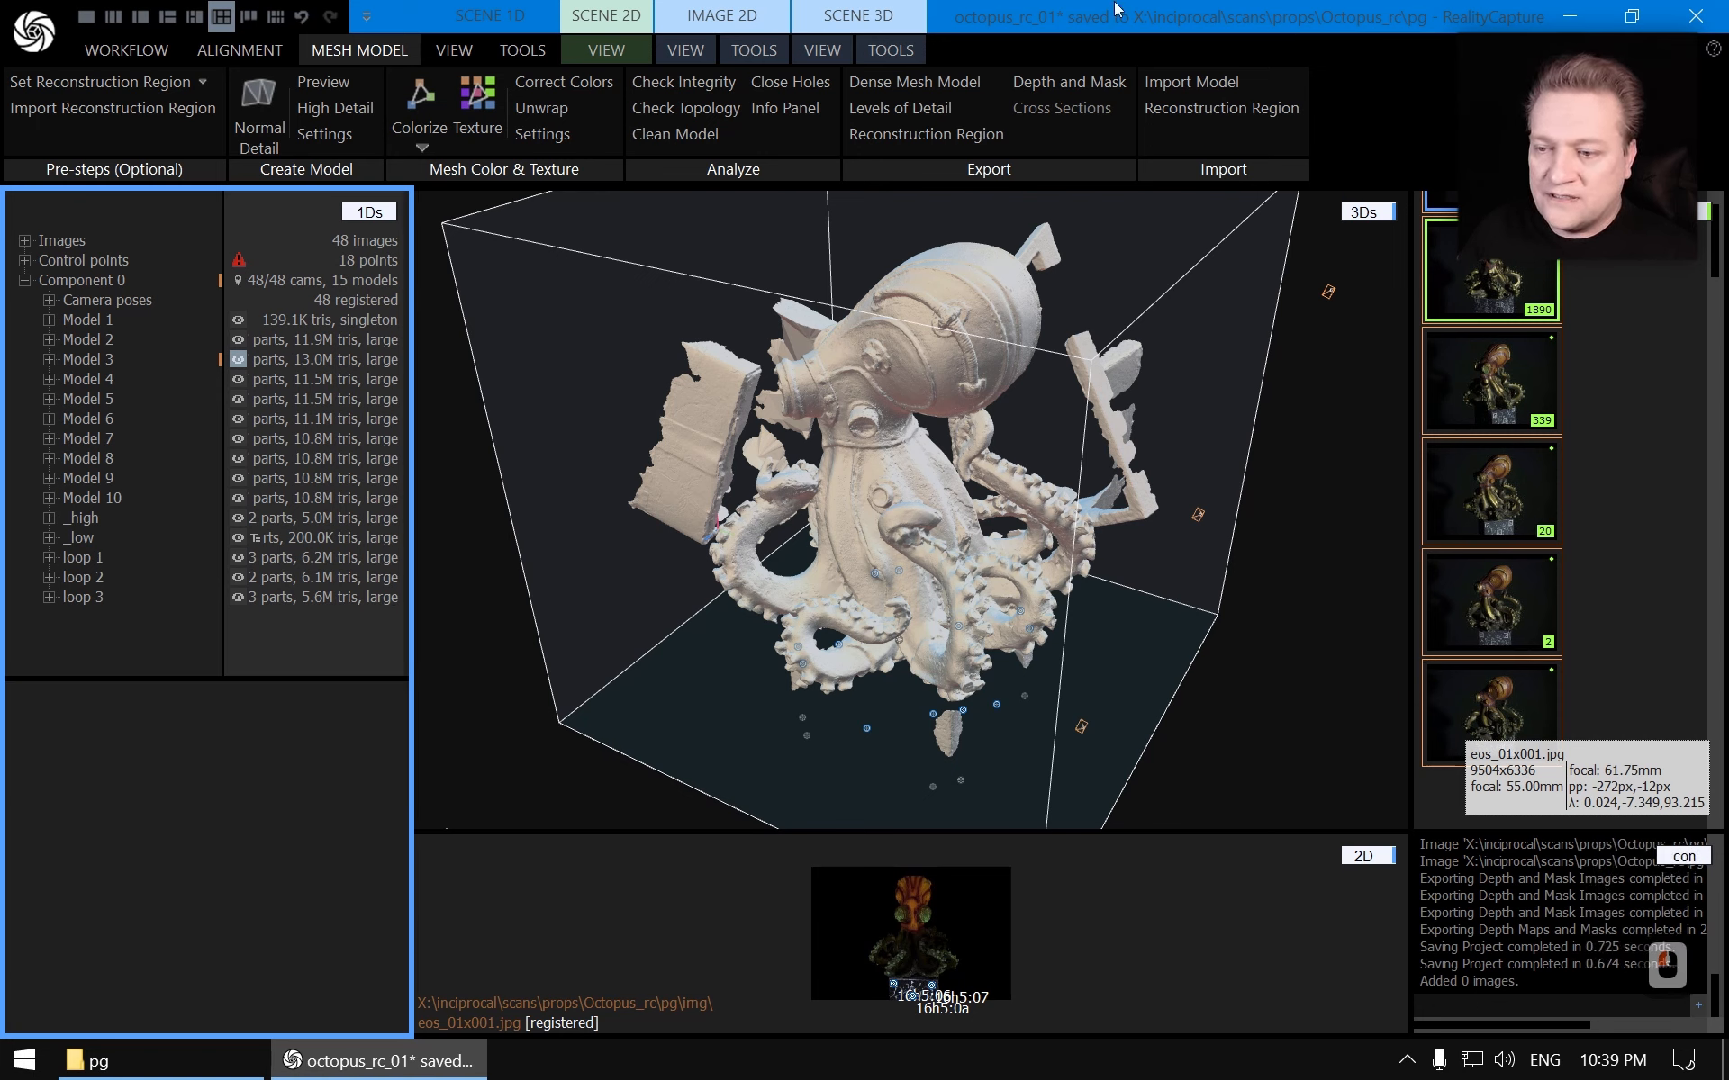
Save the project and start a Normal Detail reconstruction
{"action": "key", "text": "ctrl+s"}
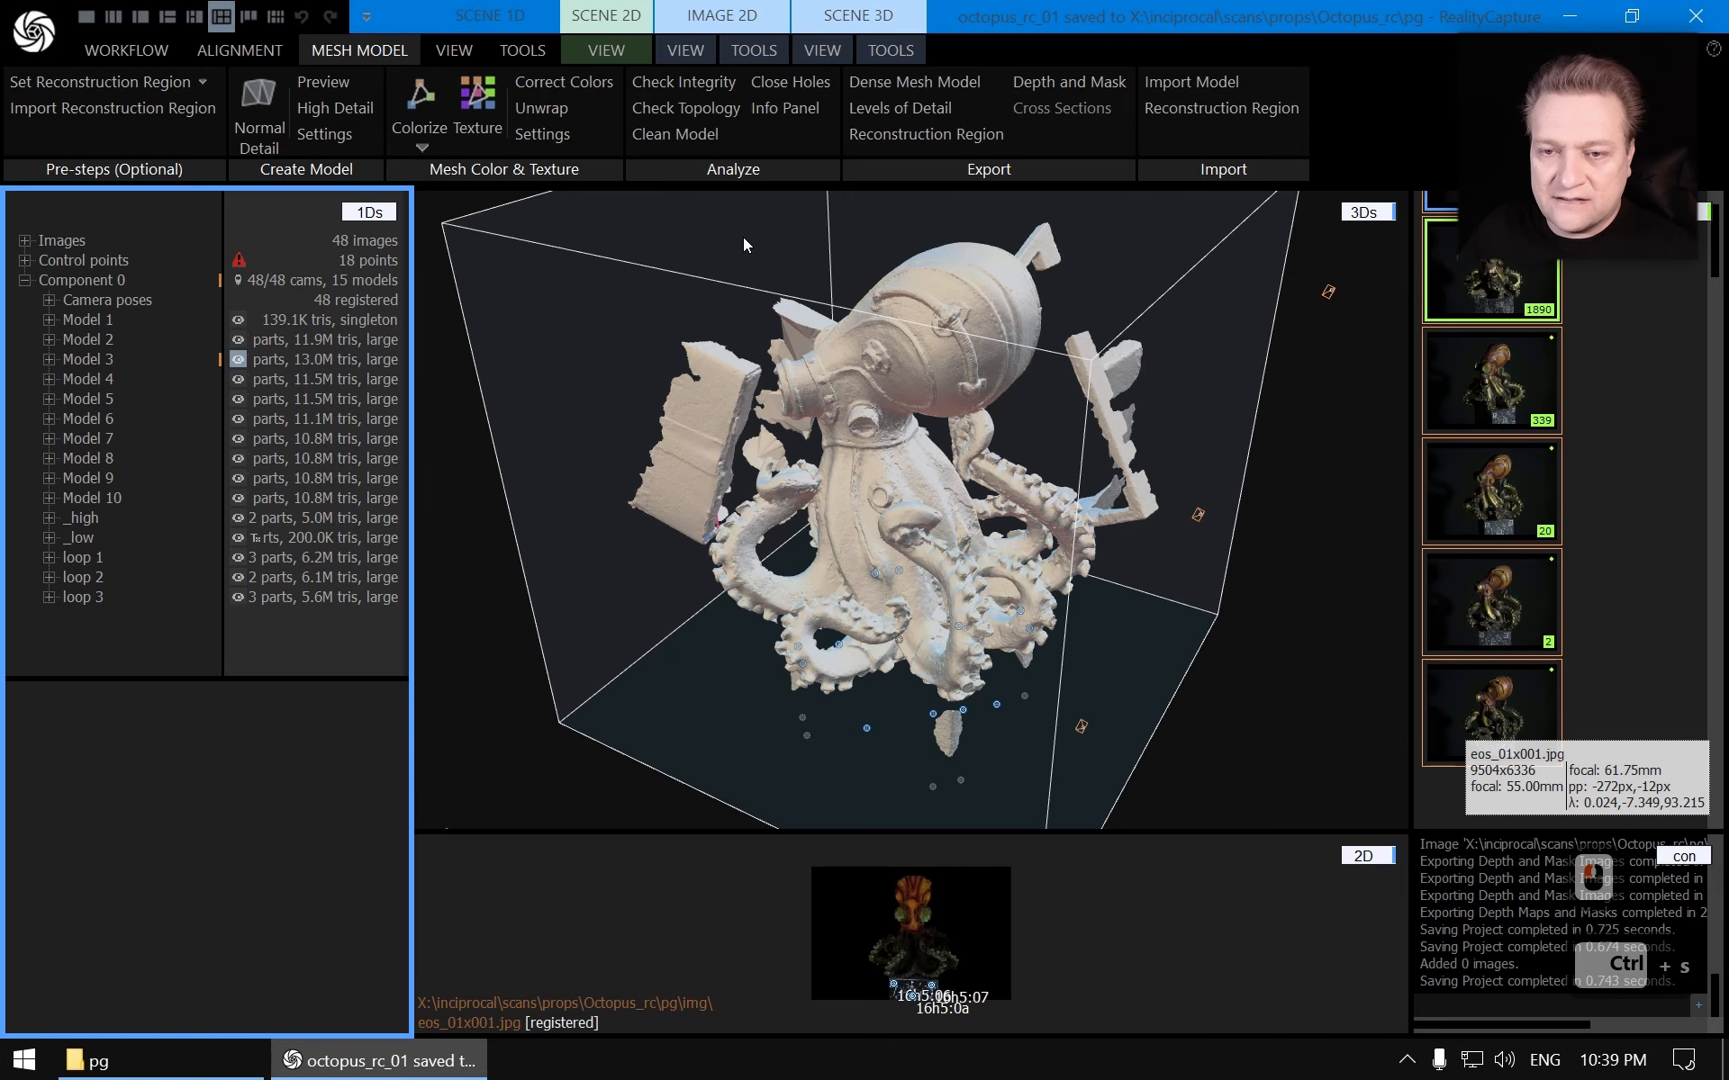
{"action": "left_click", "coordinate": [255, 99]}
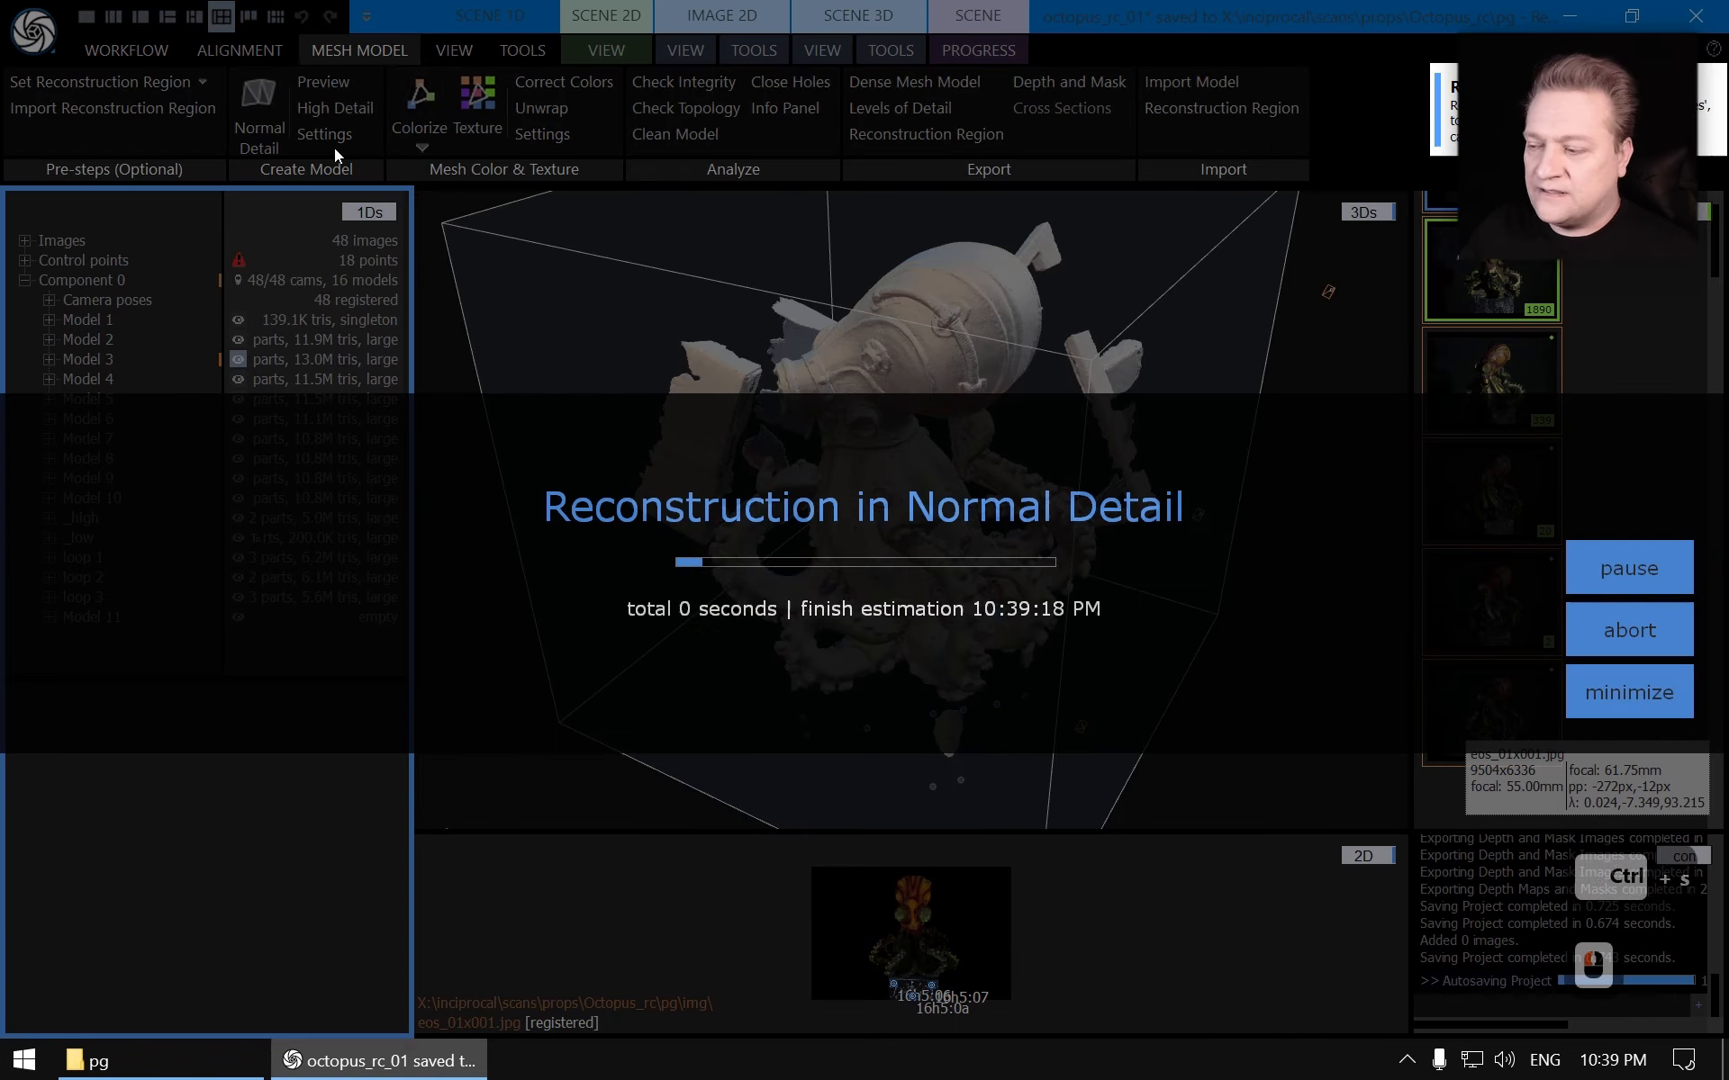
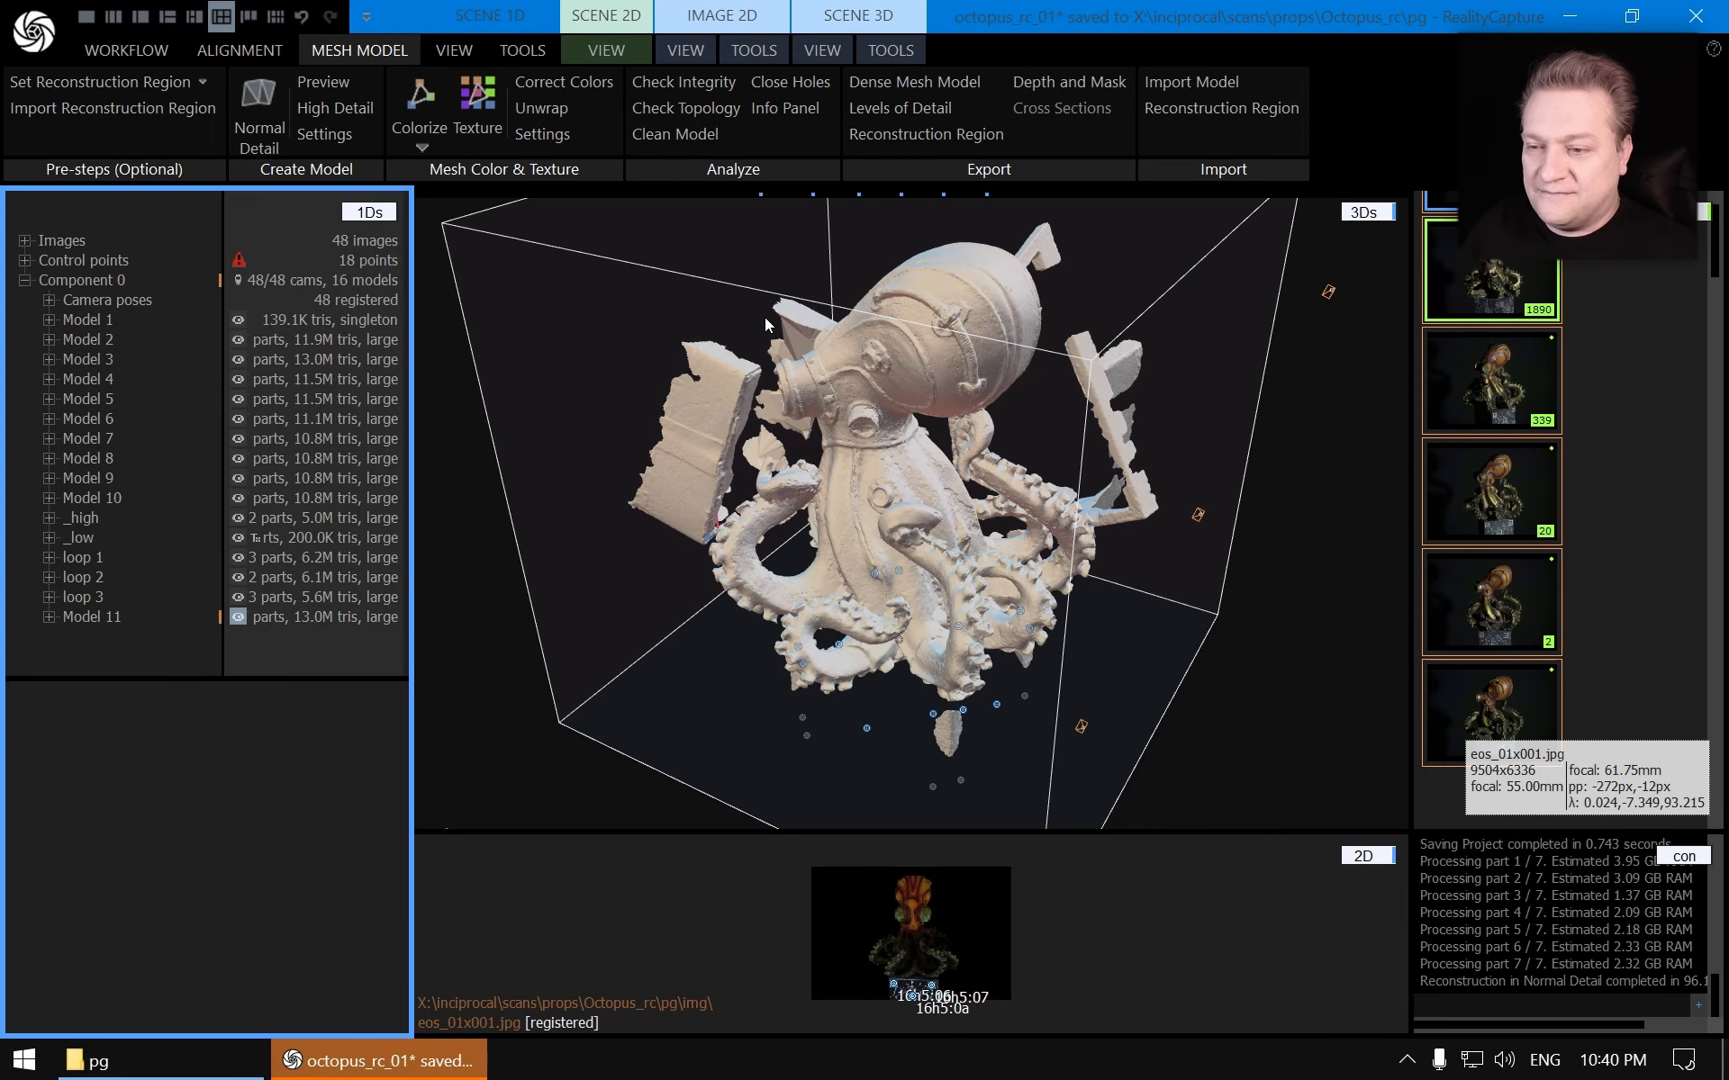
Compare the new reconstruction with the earlier models by selecting several of them and orbiting the 3D view
{"action": "scroll", "coordinate": [825, 420], "scroll_direction": "up", "scroll_amount": 5}
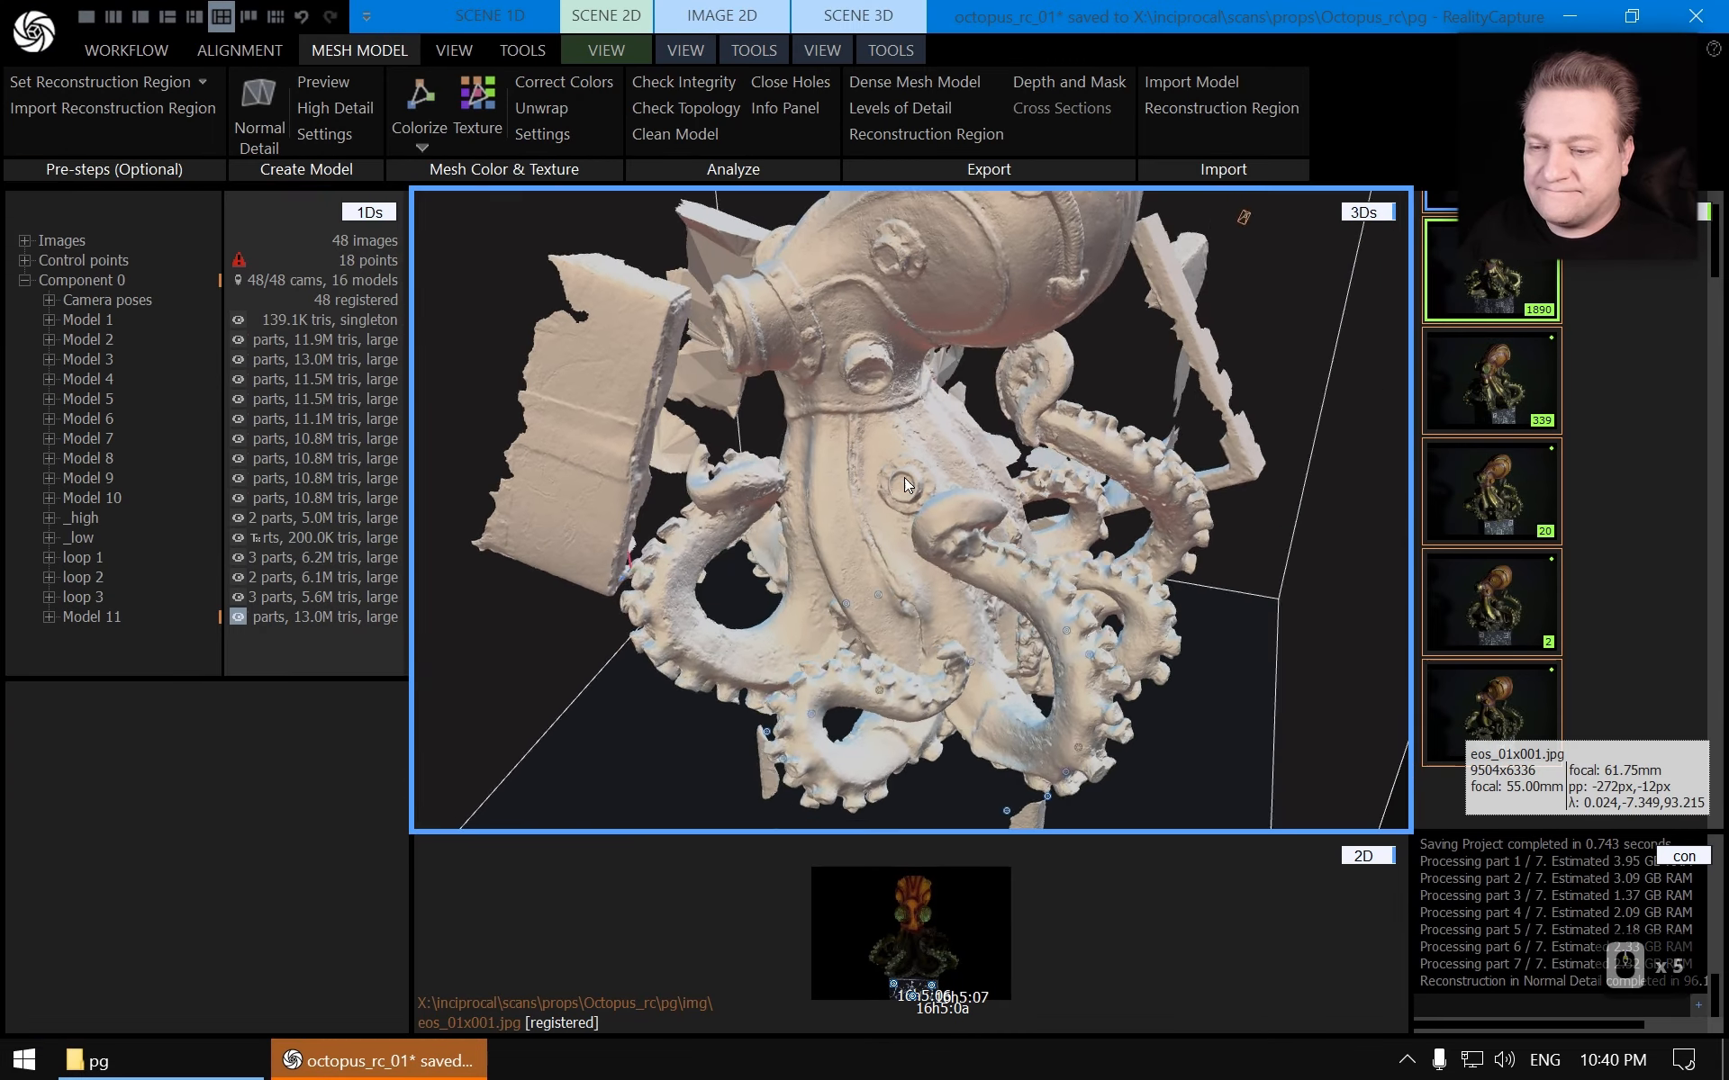
{"action": "left_click_drag", "start_coordinate": [952, 445], "coordinate": [814, 532]}
{"action": "left_click", "coordinate": [88, 616]}
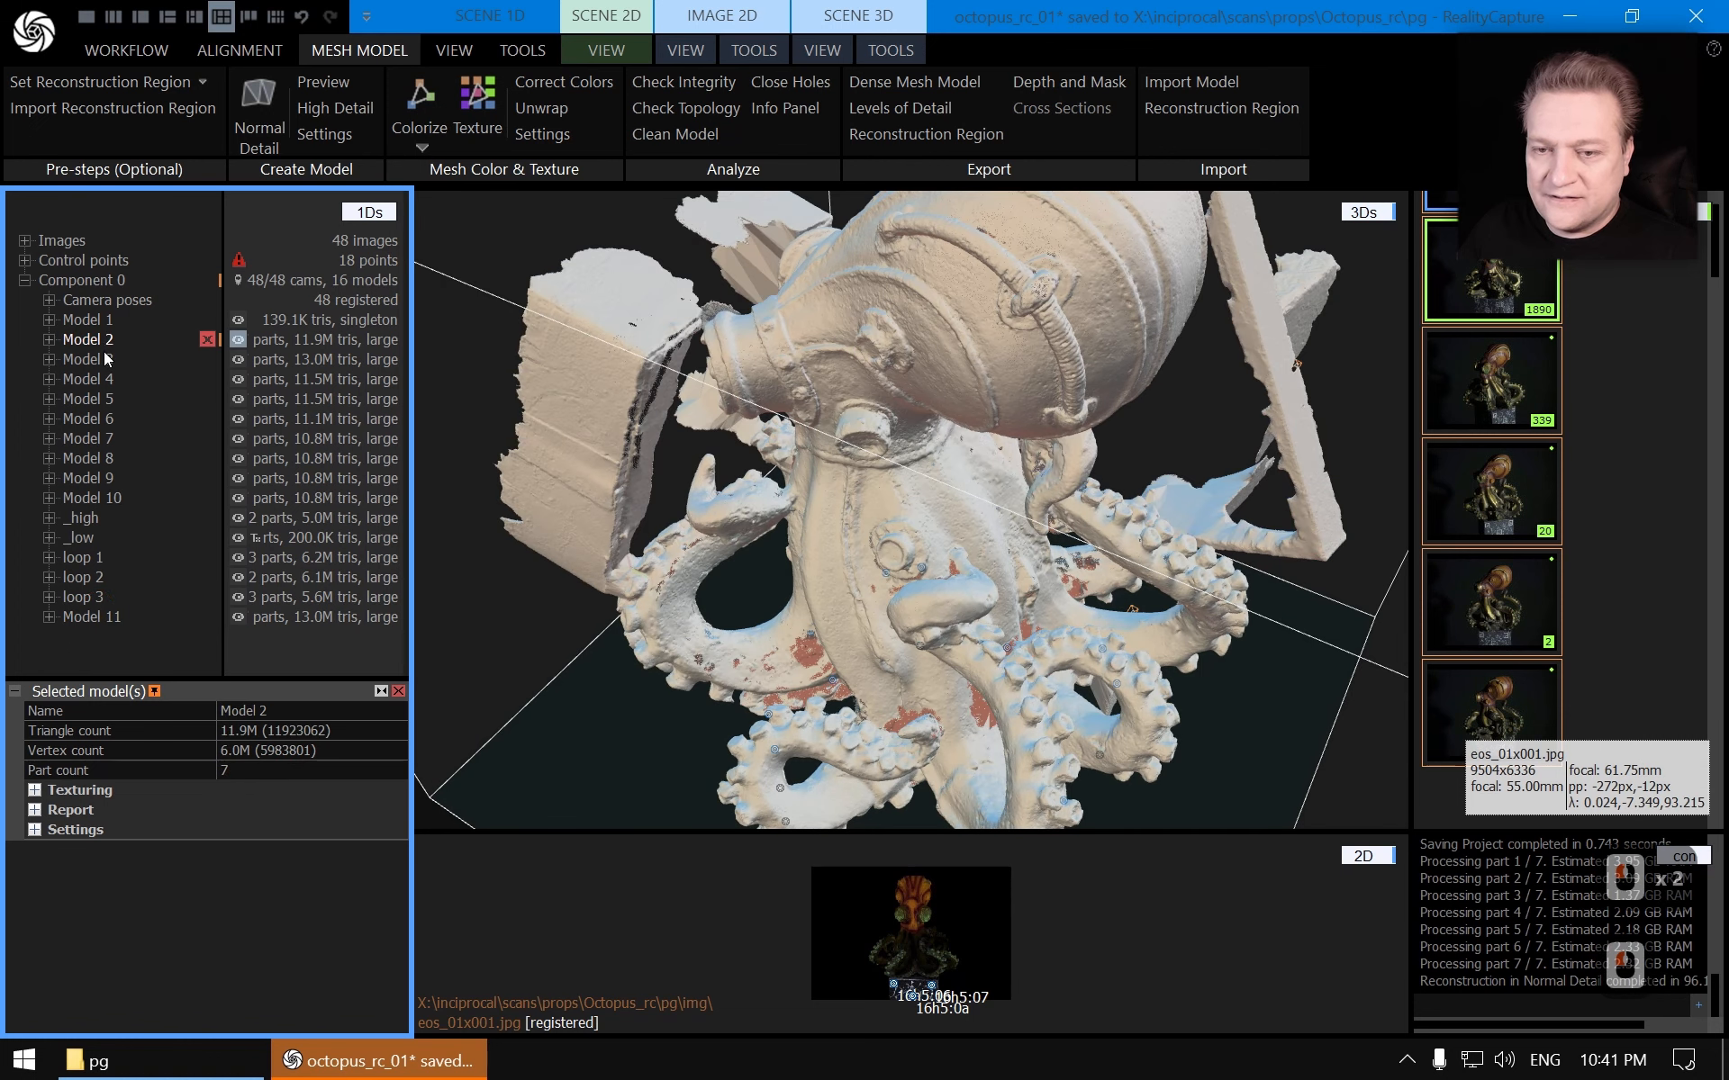
{"action": "left_click", "coordinate": [106, 360]}
{"action": "left_click", "coordinate": [95, 602]}
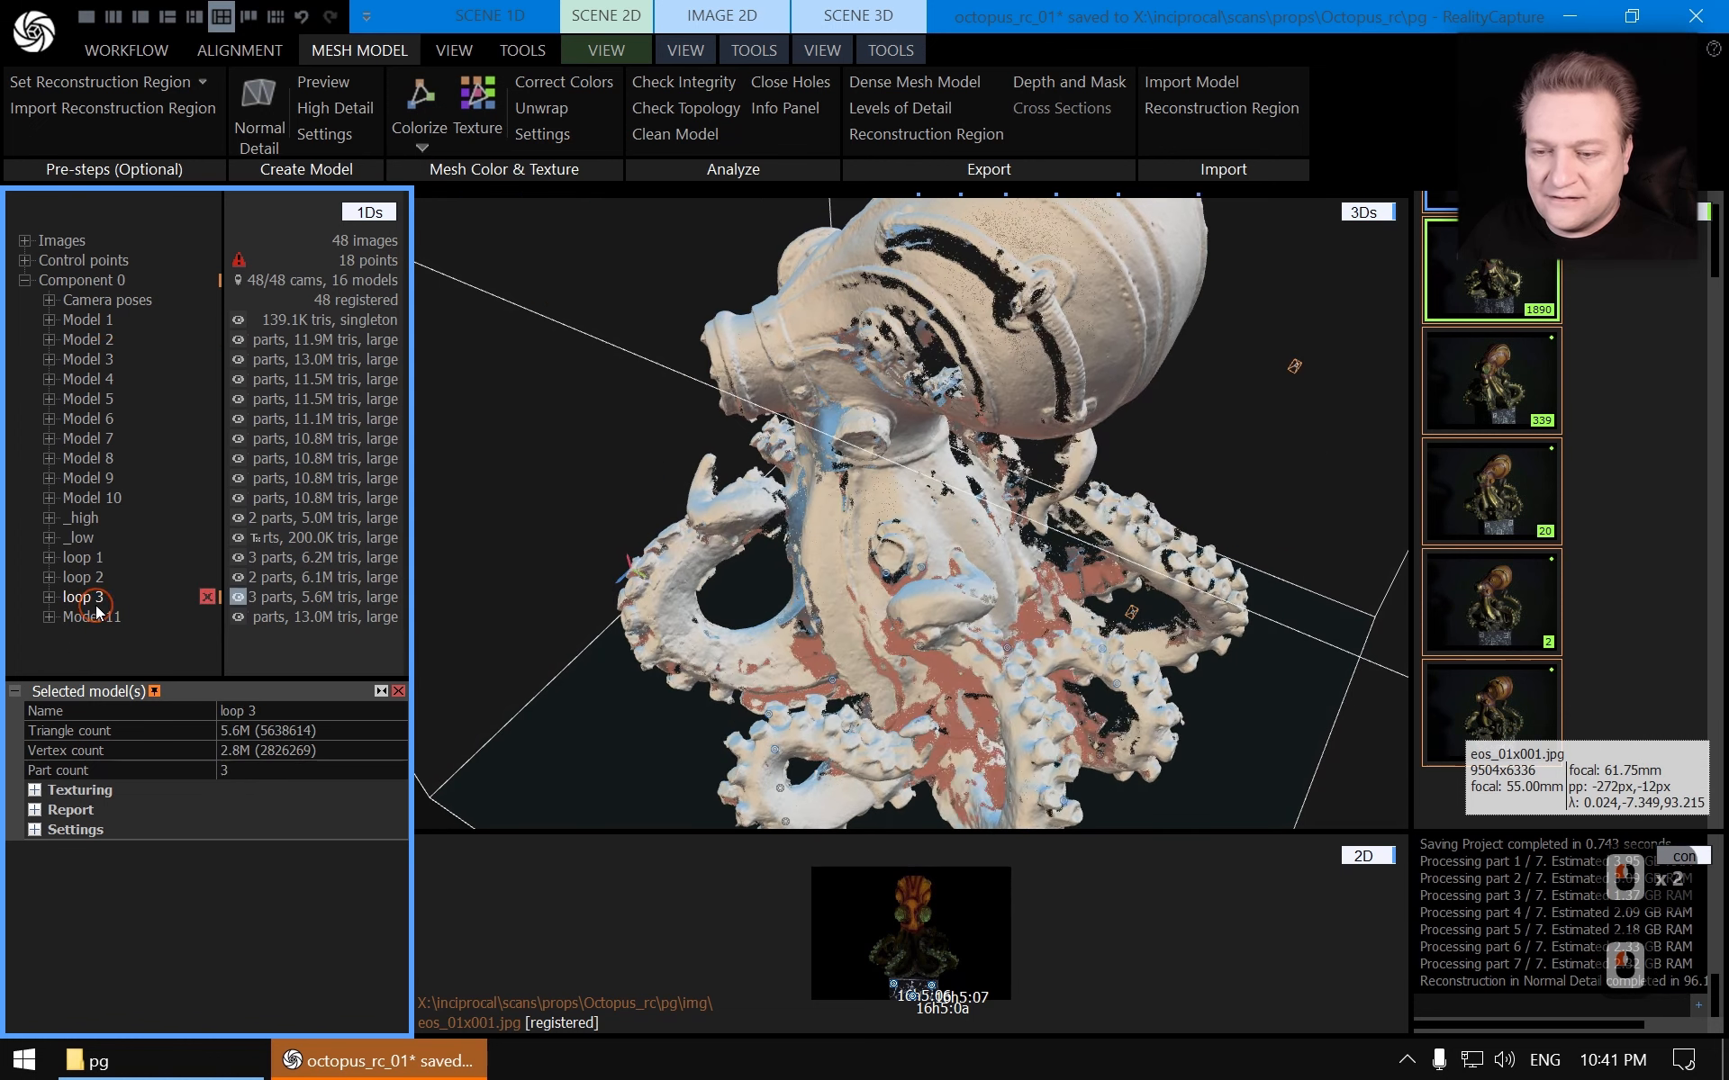
{"action": "left_click", "coordinate": [94, 618]}
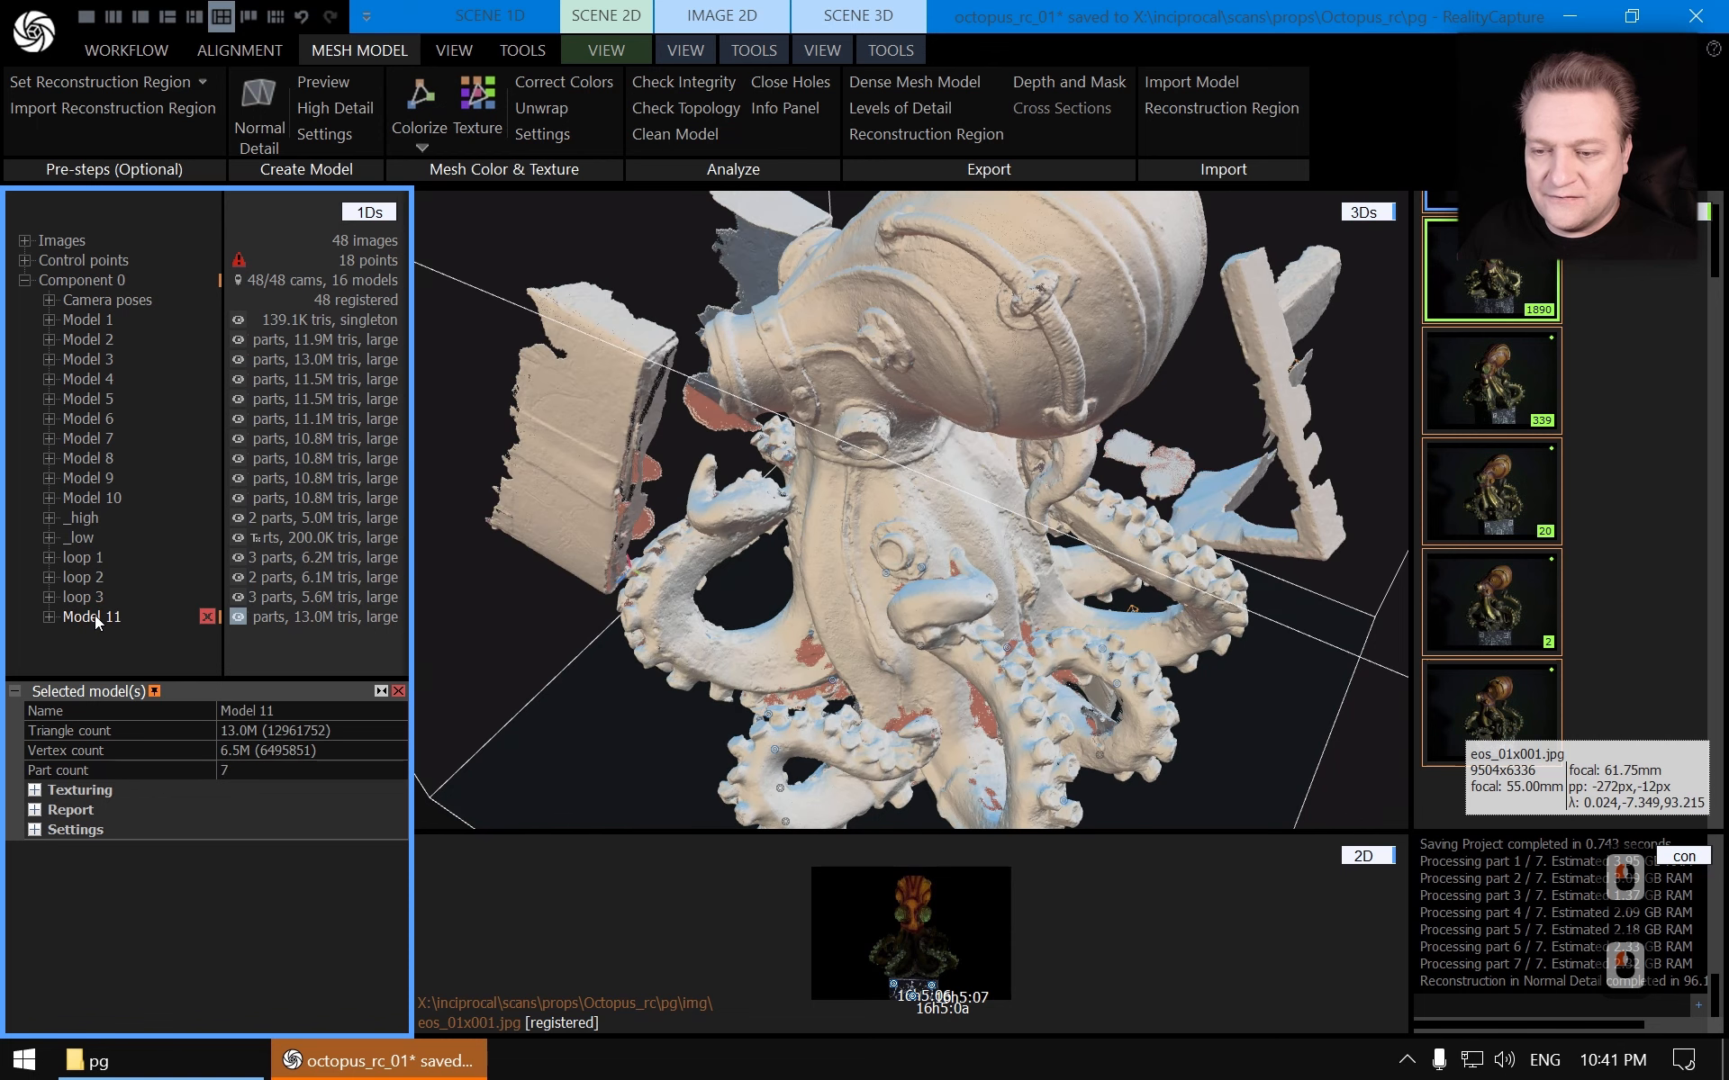
{"action": "left_click", "coordinate": [97, 360]}
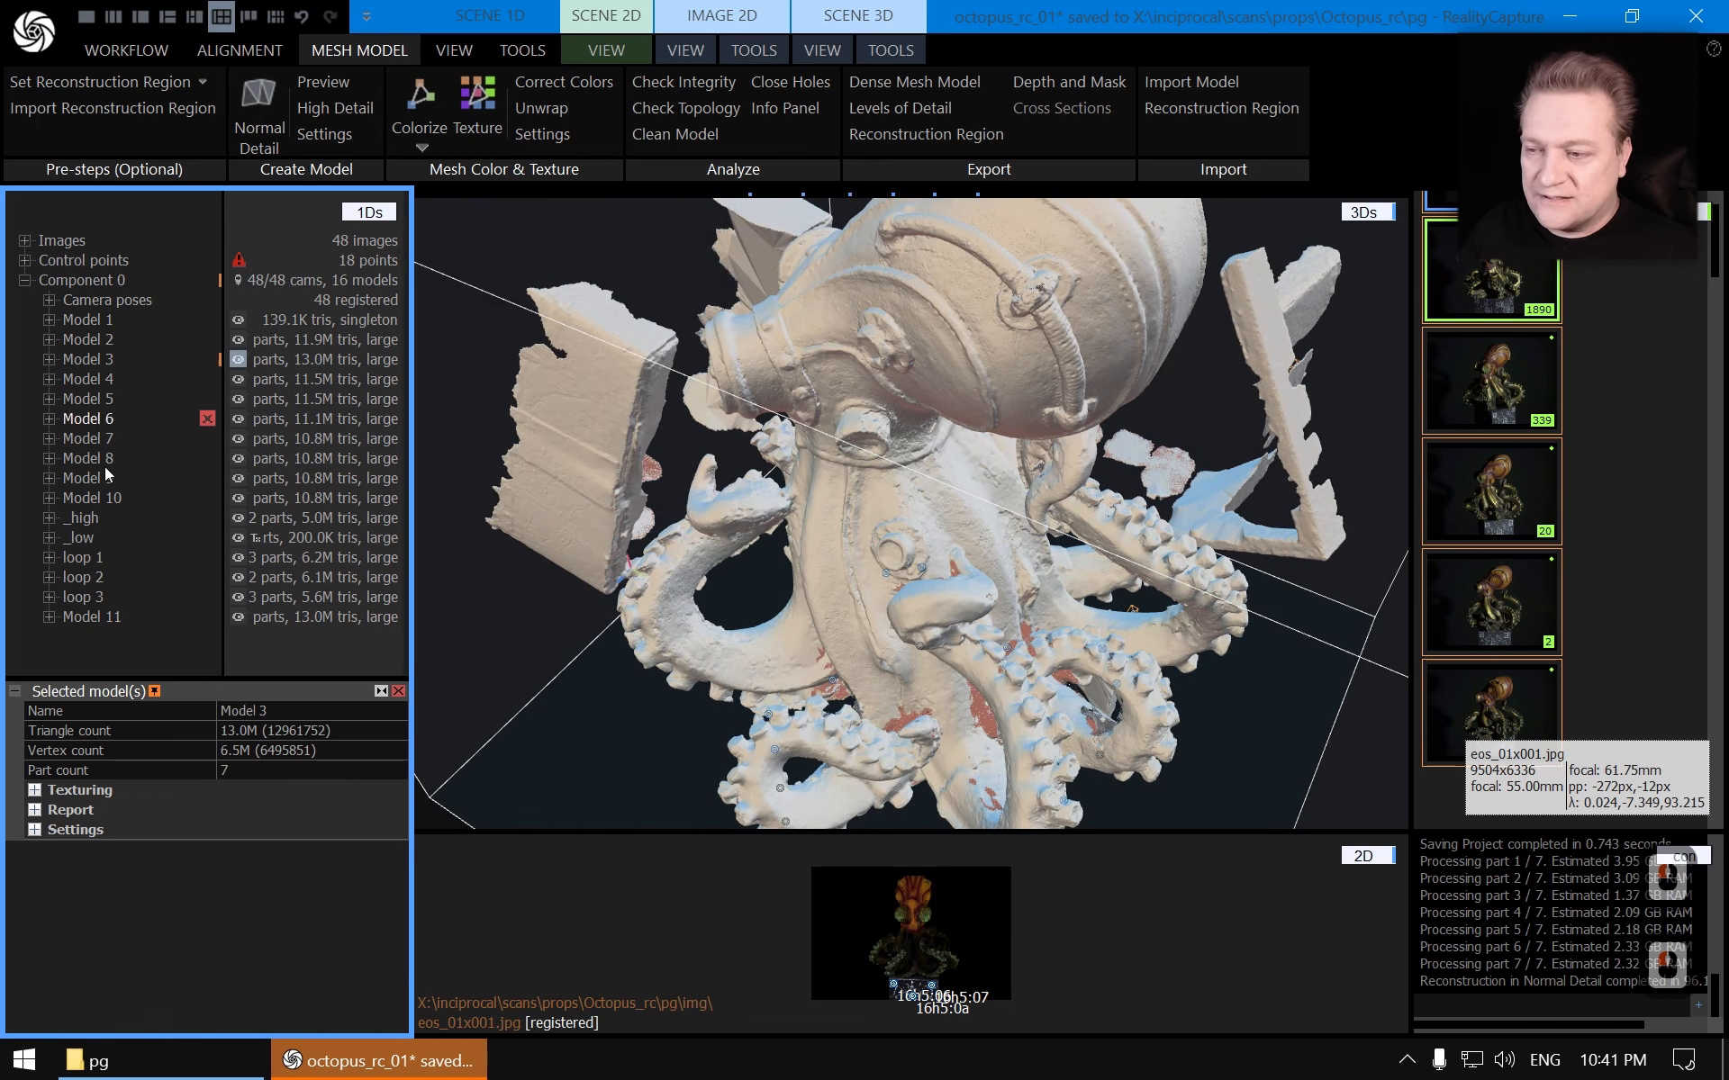
{"action": "left_click", "coordinate": [94, 615]}
{"action": "scroll", "coordinate": [910, 410], "scroll_direction": "down", "scroll_amount": 3}
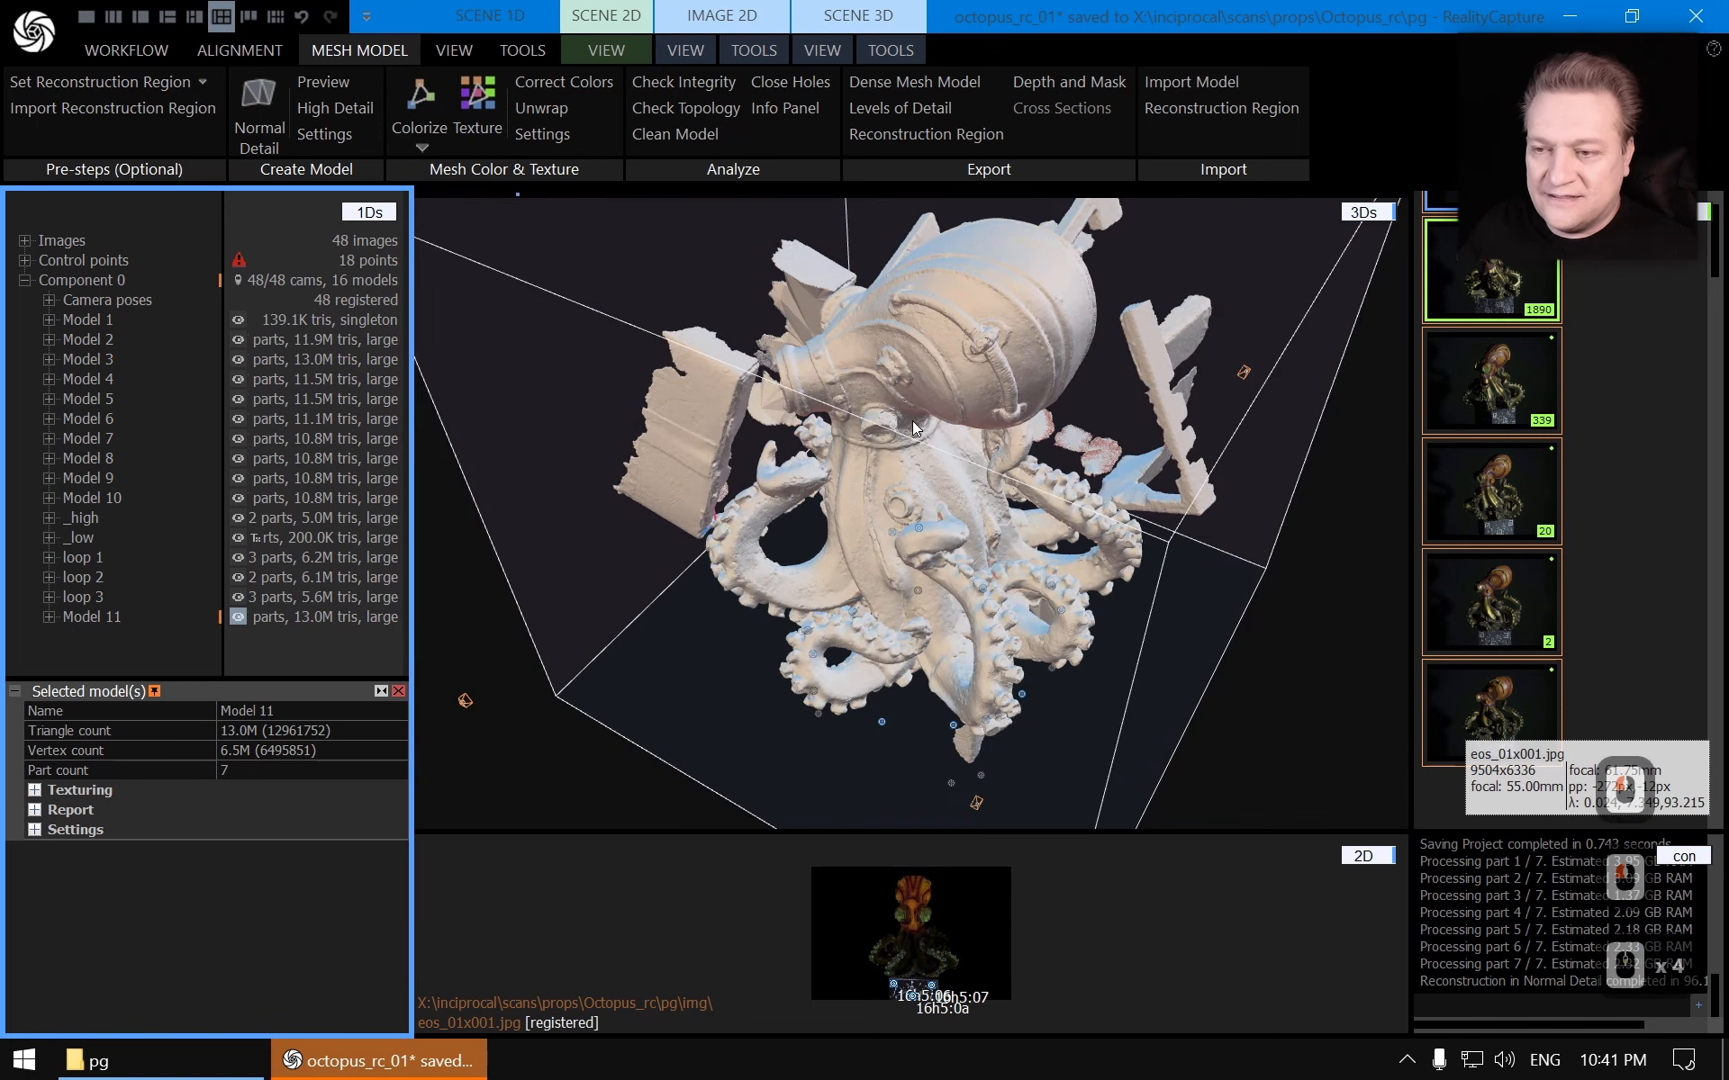
{"action": "left_click_drag", "start_coordinate": [925, 472], "coordinate": [970, 443]}
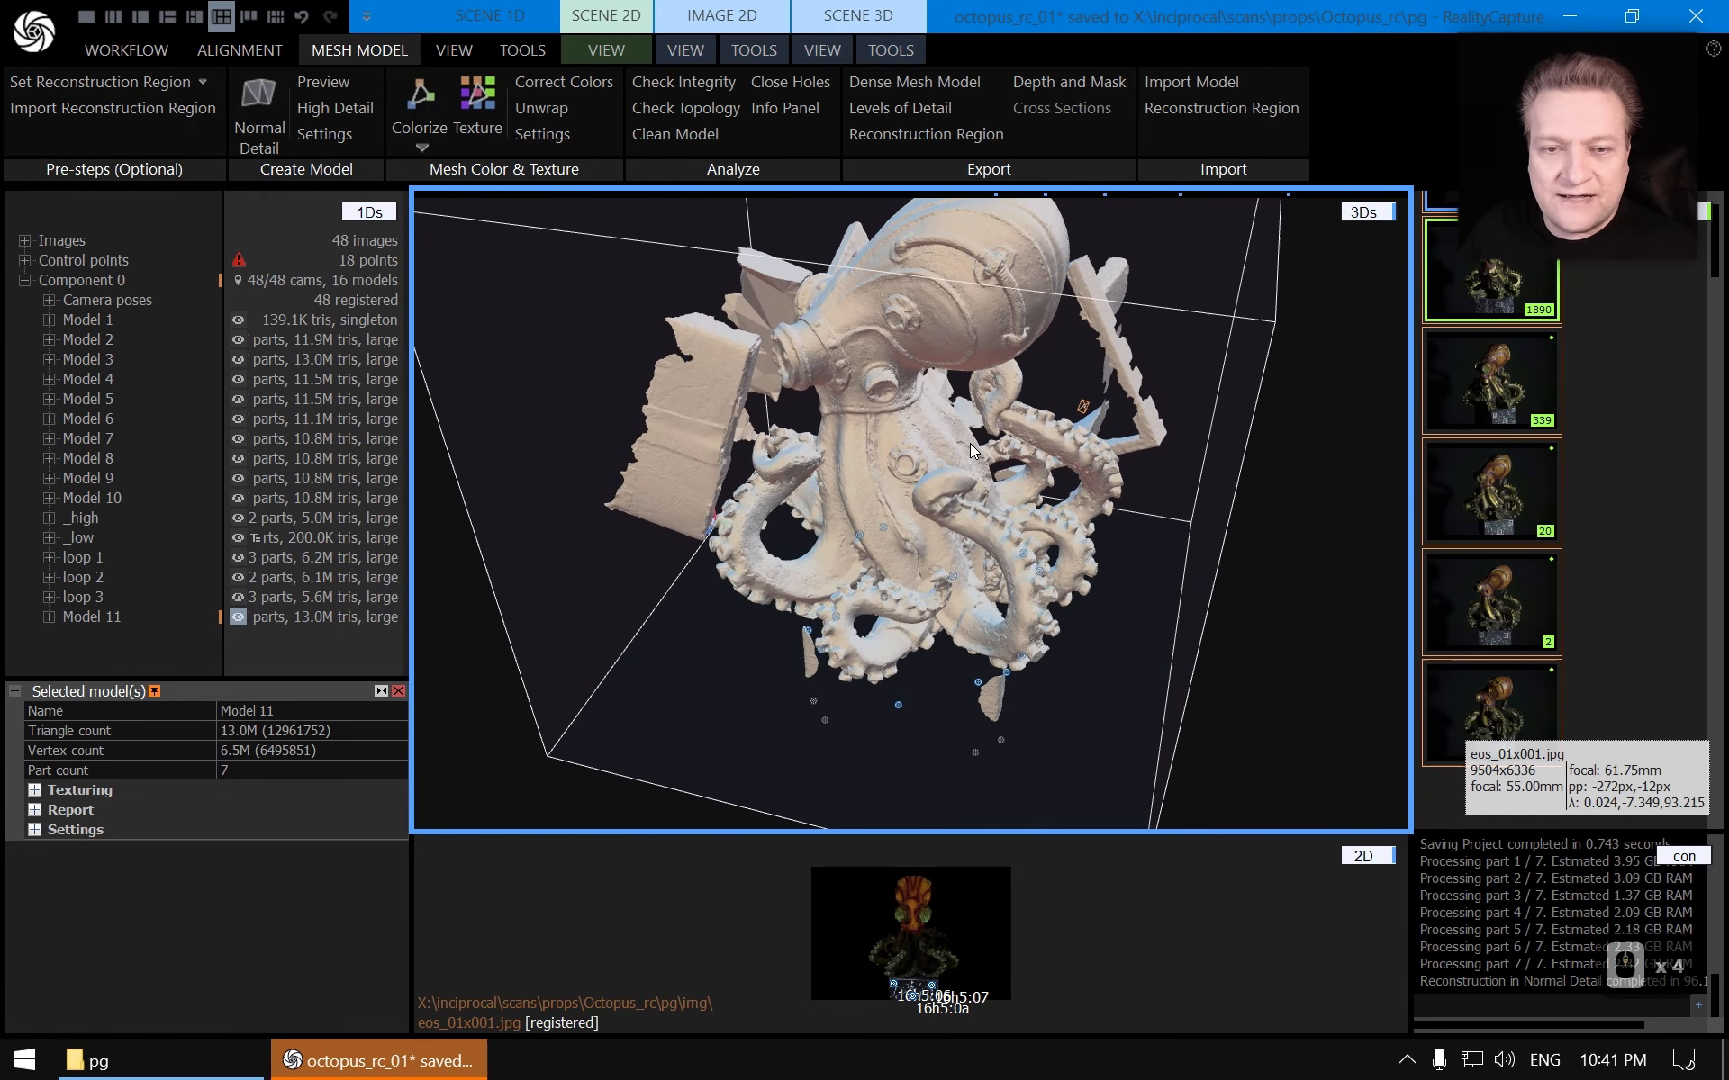
Inspect the first image's properties, including how its masking layer is used, then close the properties panel
{"action": "left_click", "coordinate": [24, 241]}
{"action": "left_click", "coordinate": [99, 260]}
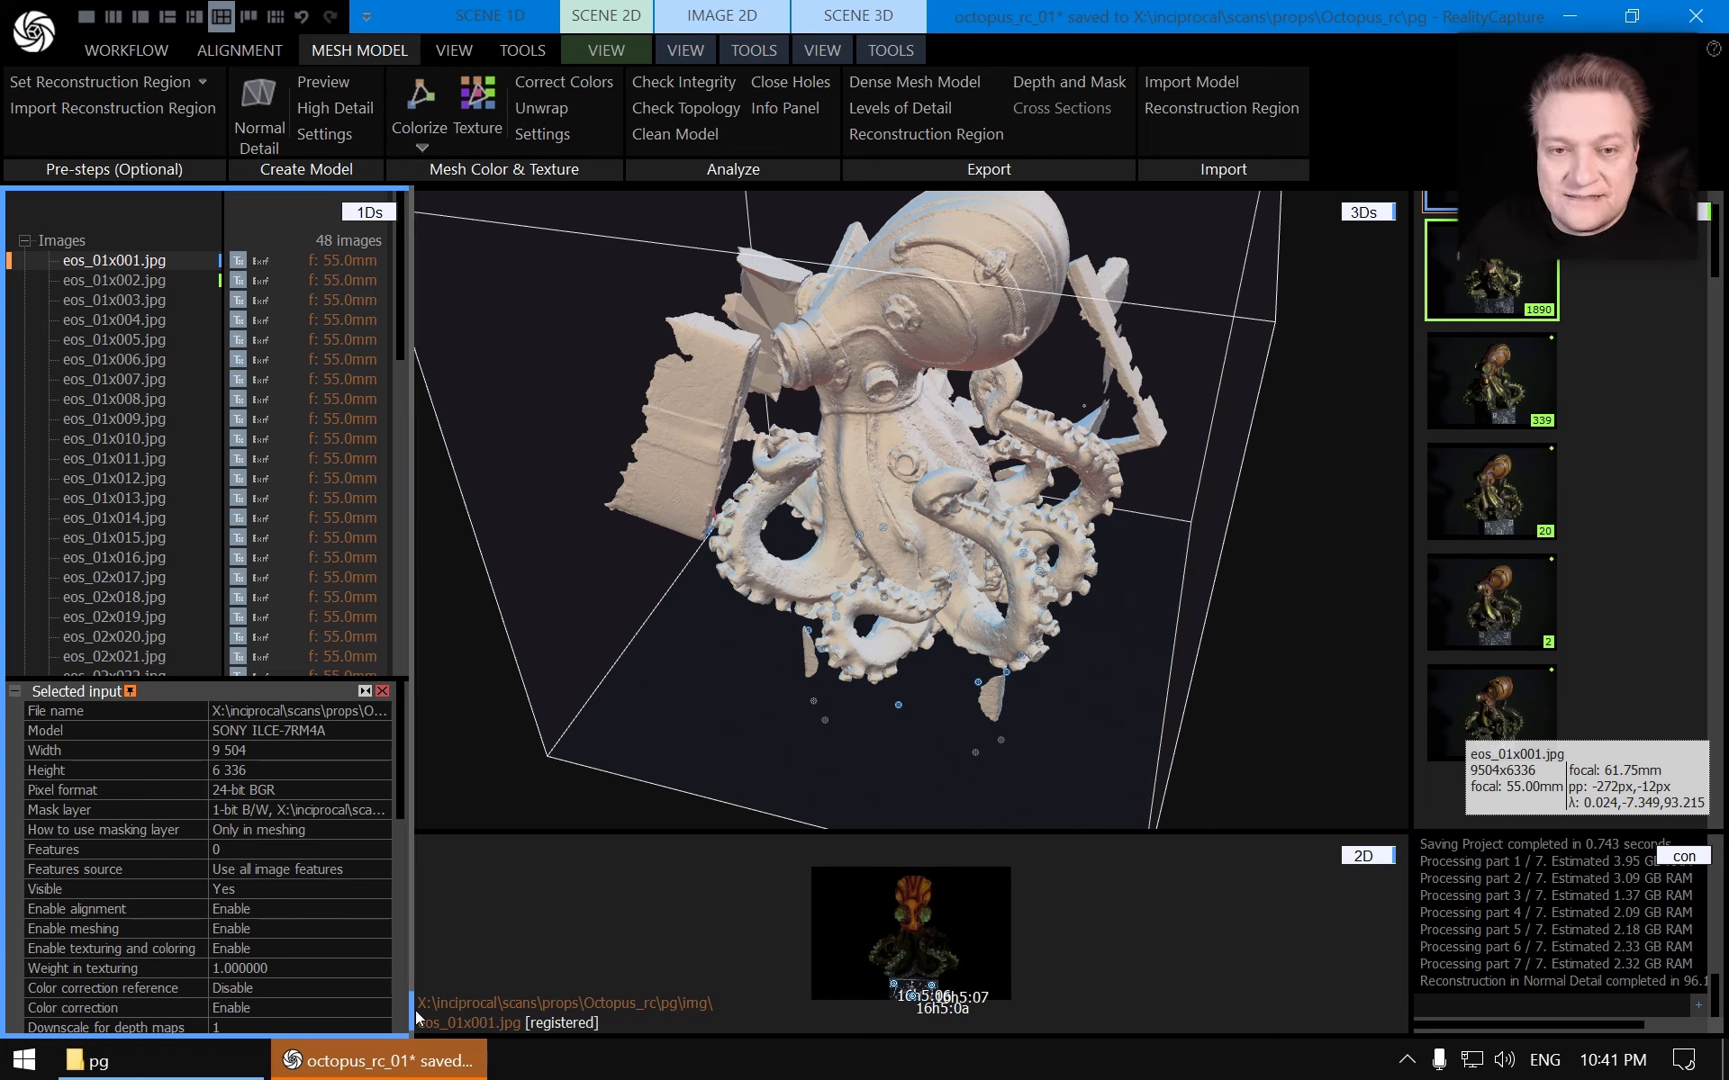
{"action": "scroll", "coordinate": [50, 251], "scroll_direction": "down", "scroll_amount": 3}
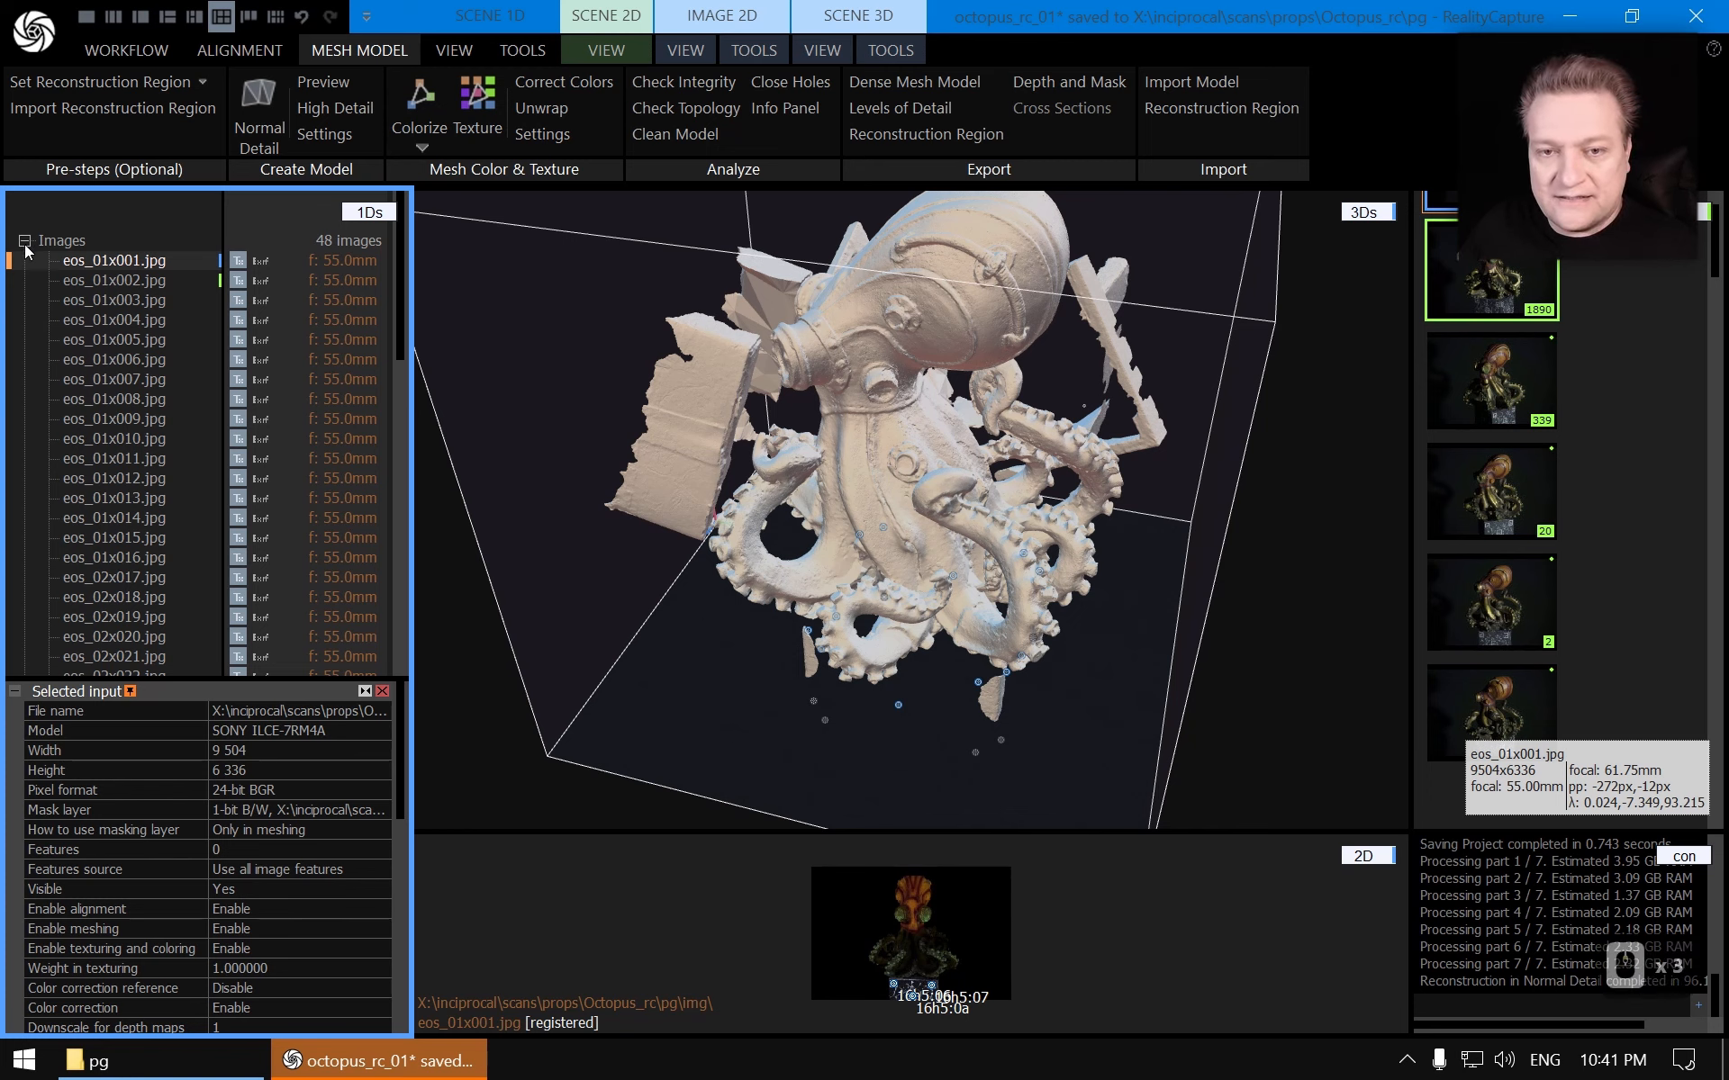
{"action": "left_click", "coordinate": [24, 242]}
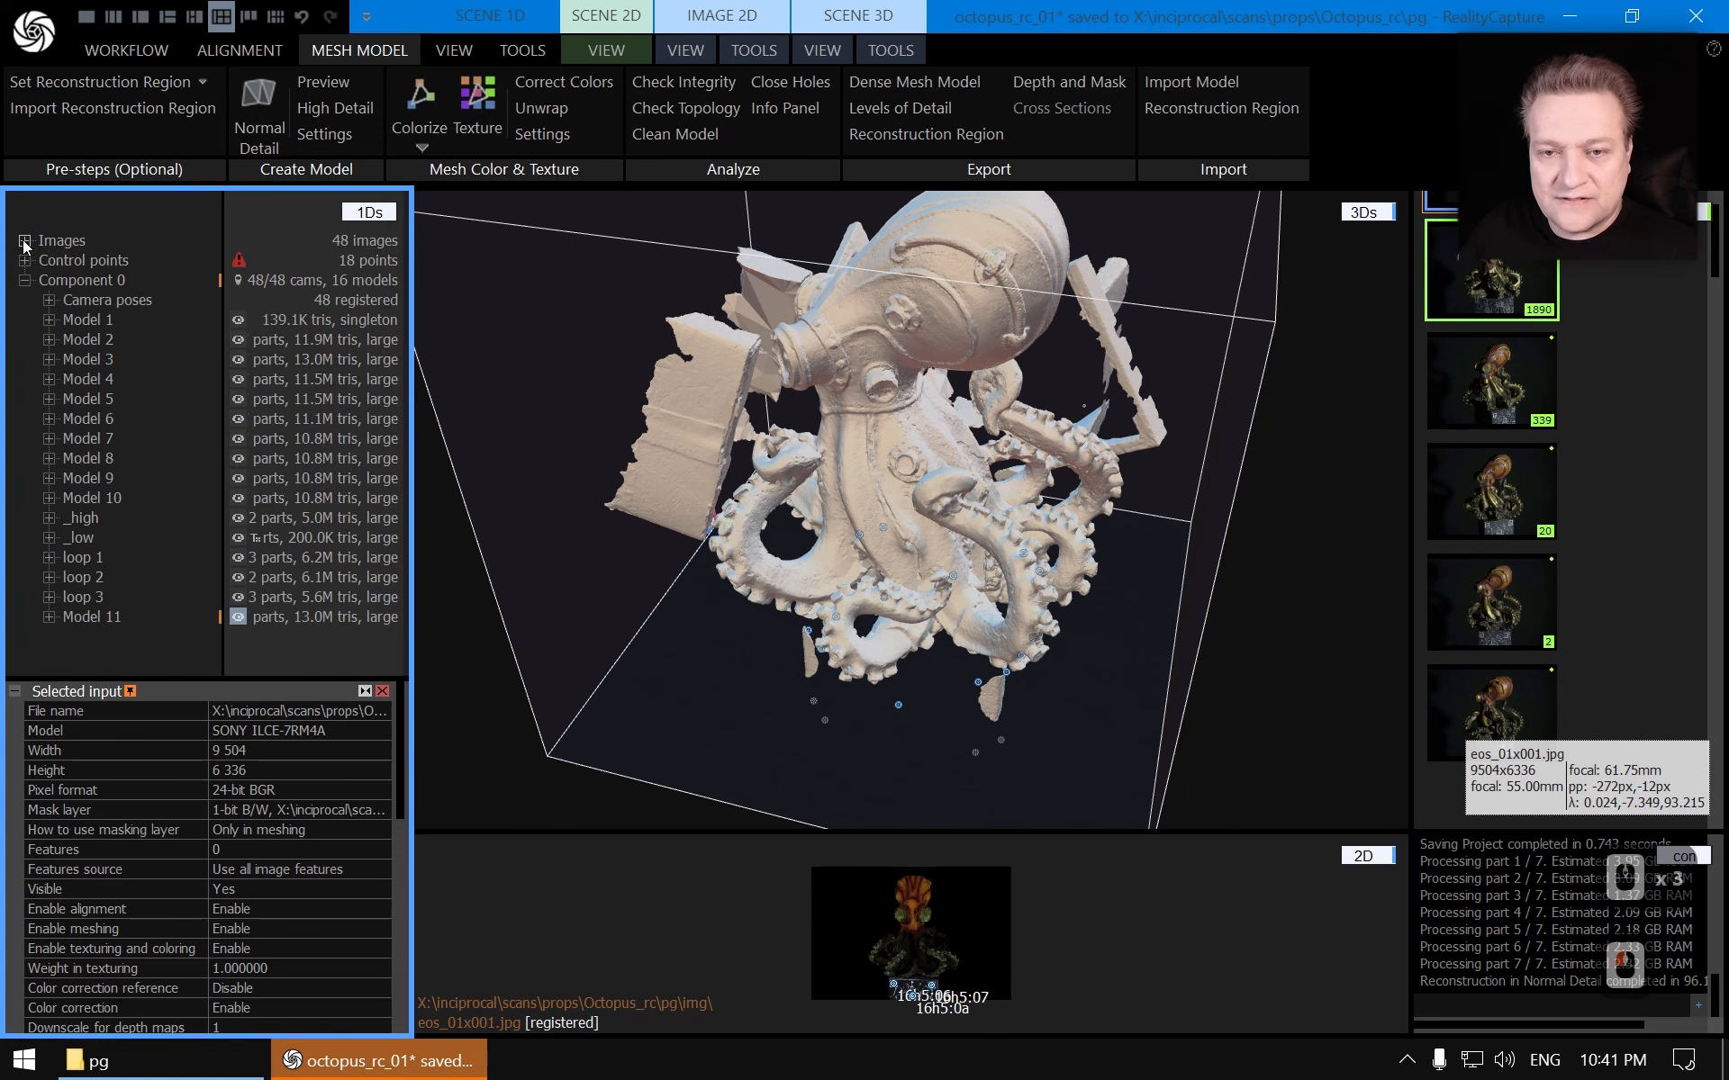
{"action": "left_click", "coordinate": [24, 241]}
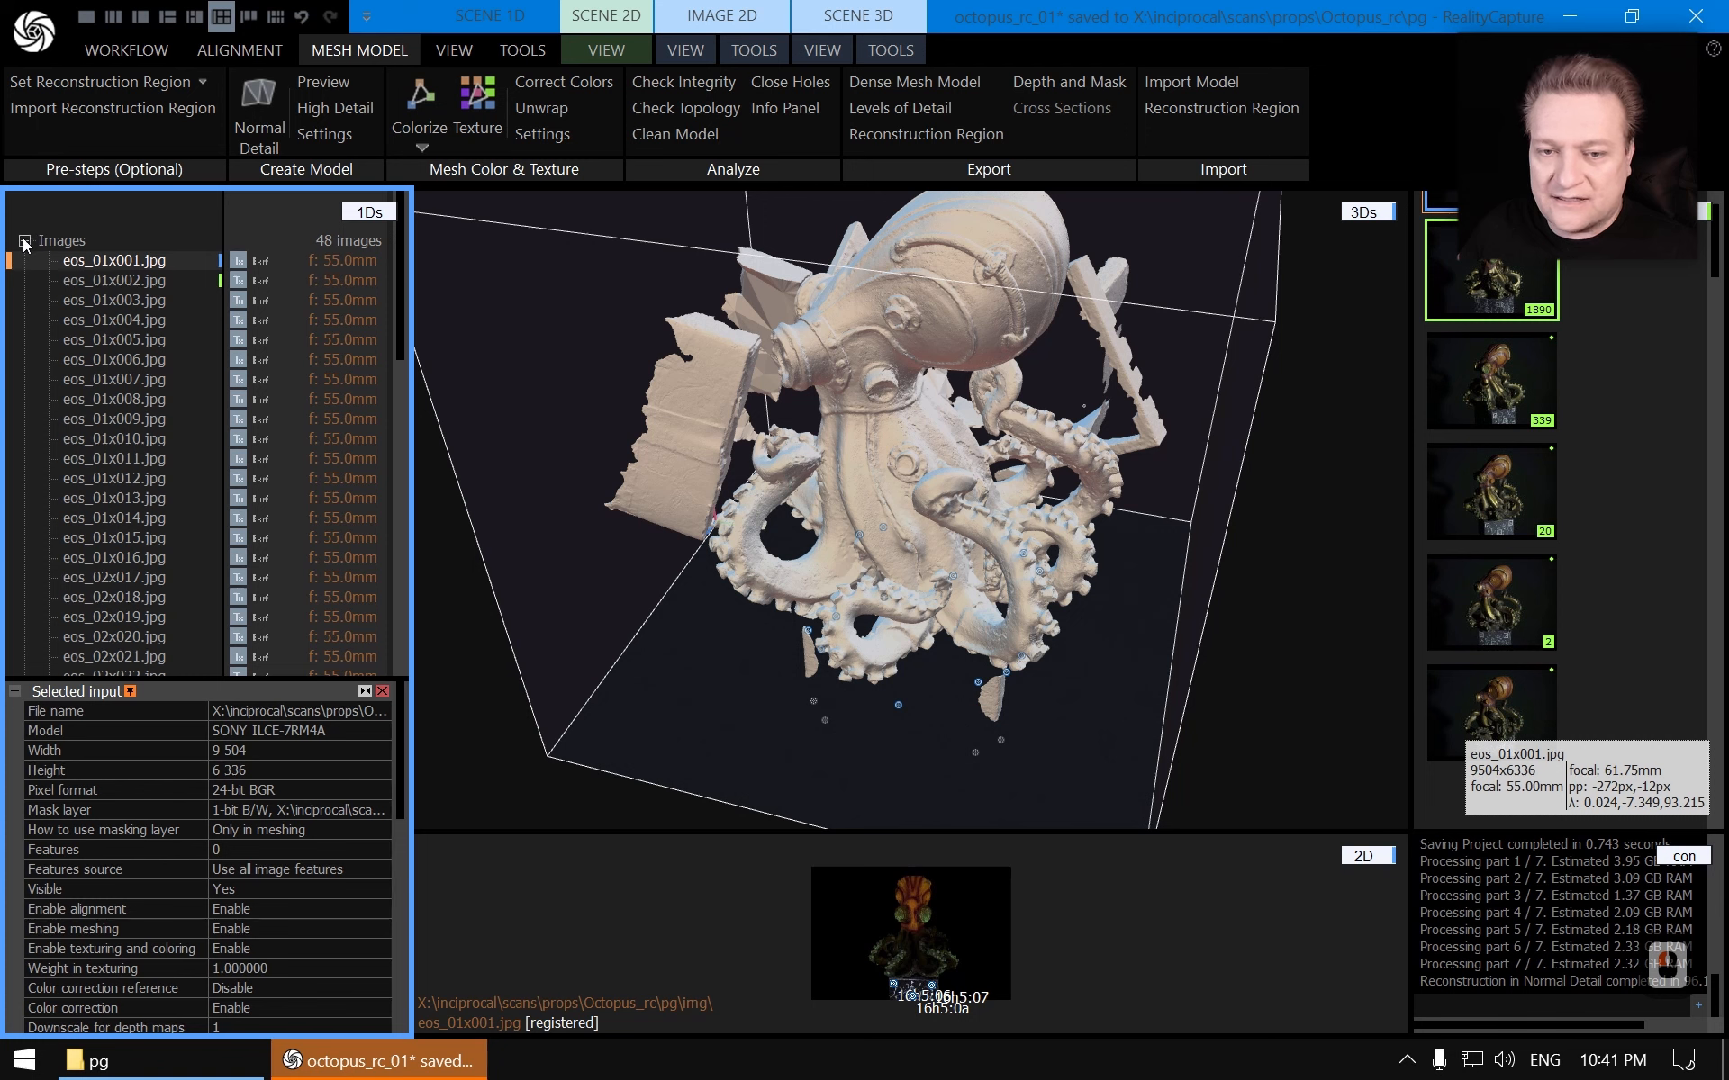
{"action": "left_click", "coordinate": [24, 242]}
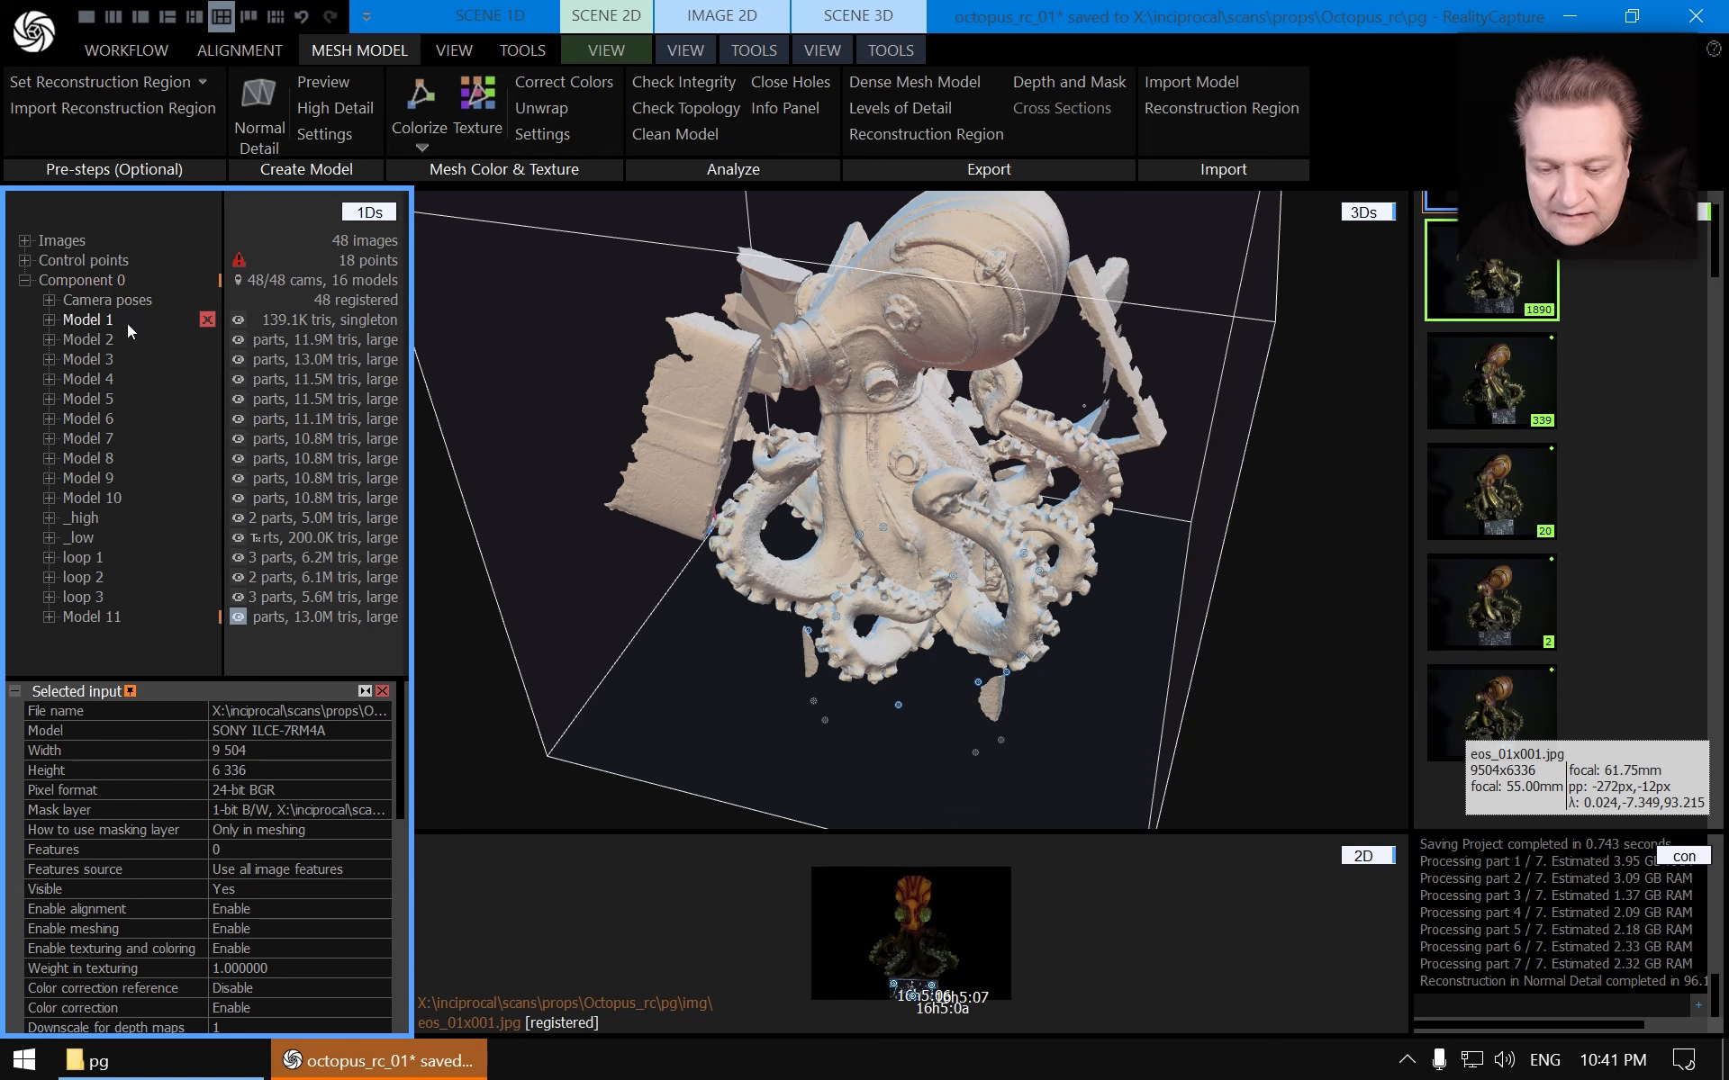
{"action": "scroll", "coordinate": [270, 884], "scroll_direction": "down", "scroll_amount": 10}
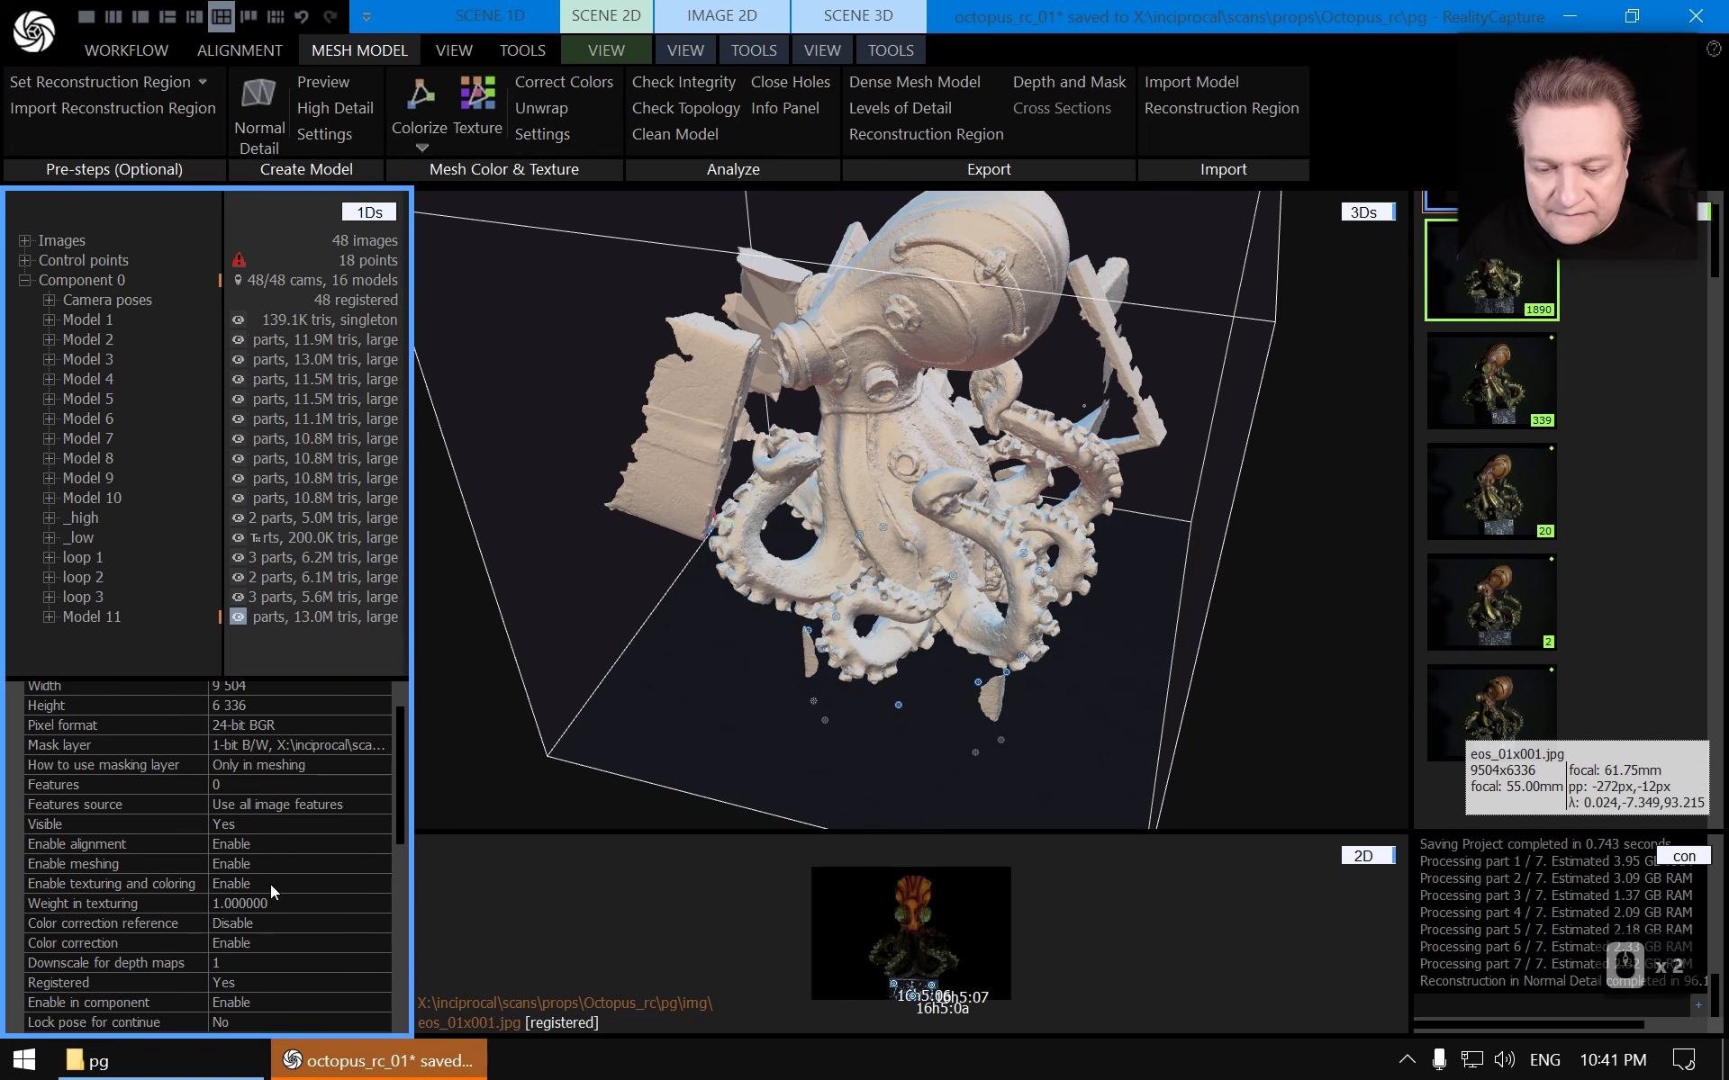
{"action": "scroll", "coordinate": [272, 877], "scroll_direction": "down", "scroll_amount": 3}
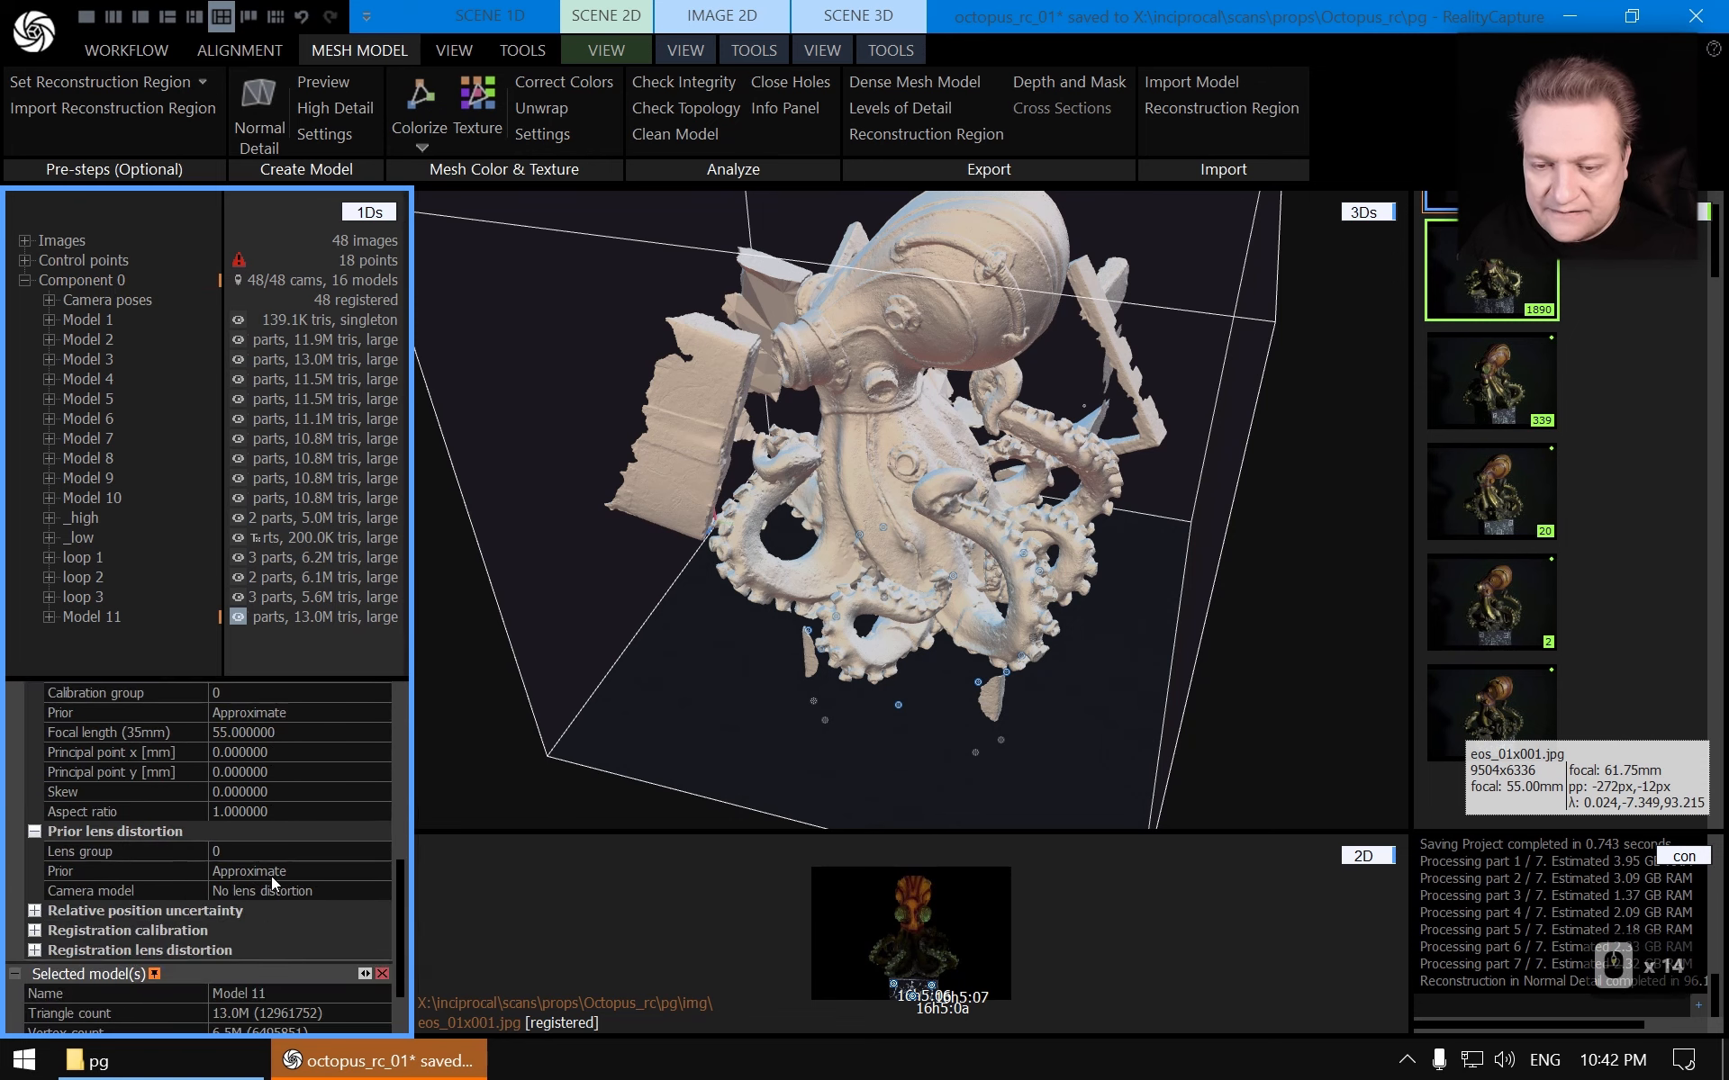
{"action": "scroll", "coordinate": [275, 878], "scroll_direction": "up", "scroll_amount": 15}
{"action": "left_click", "coordinate": [382, 690]}
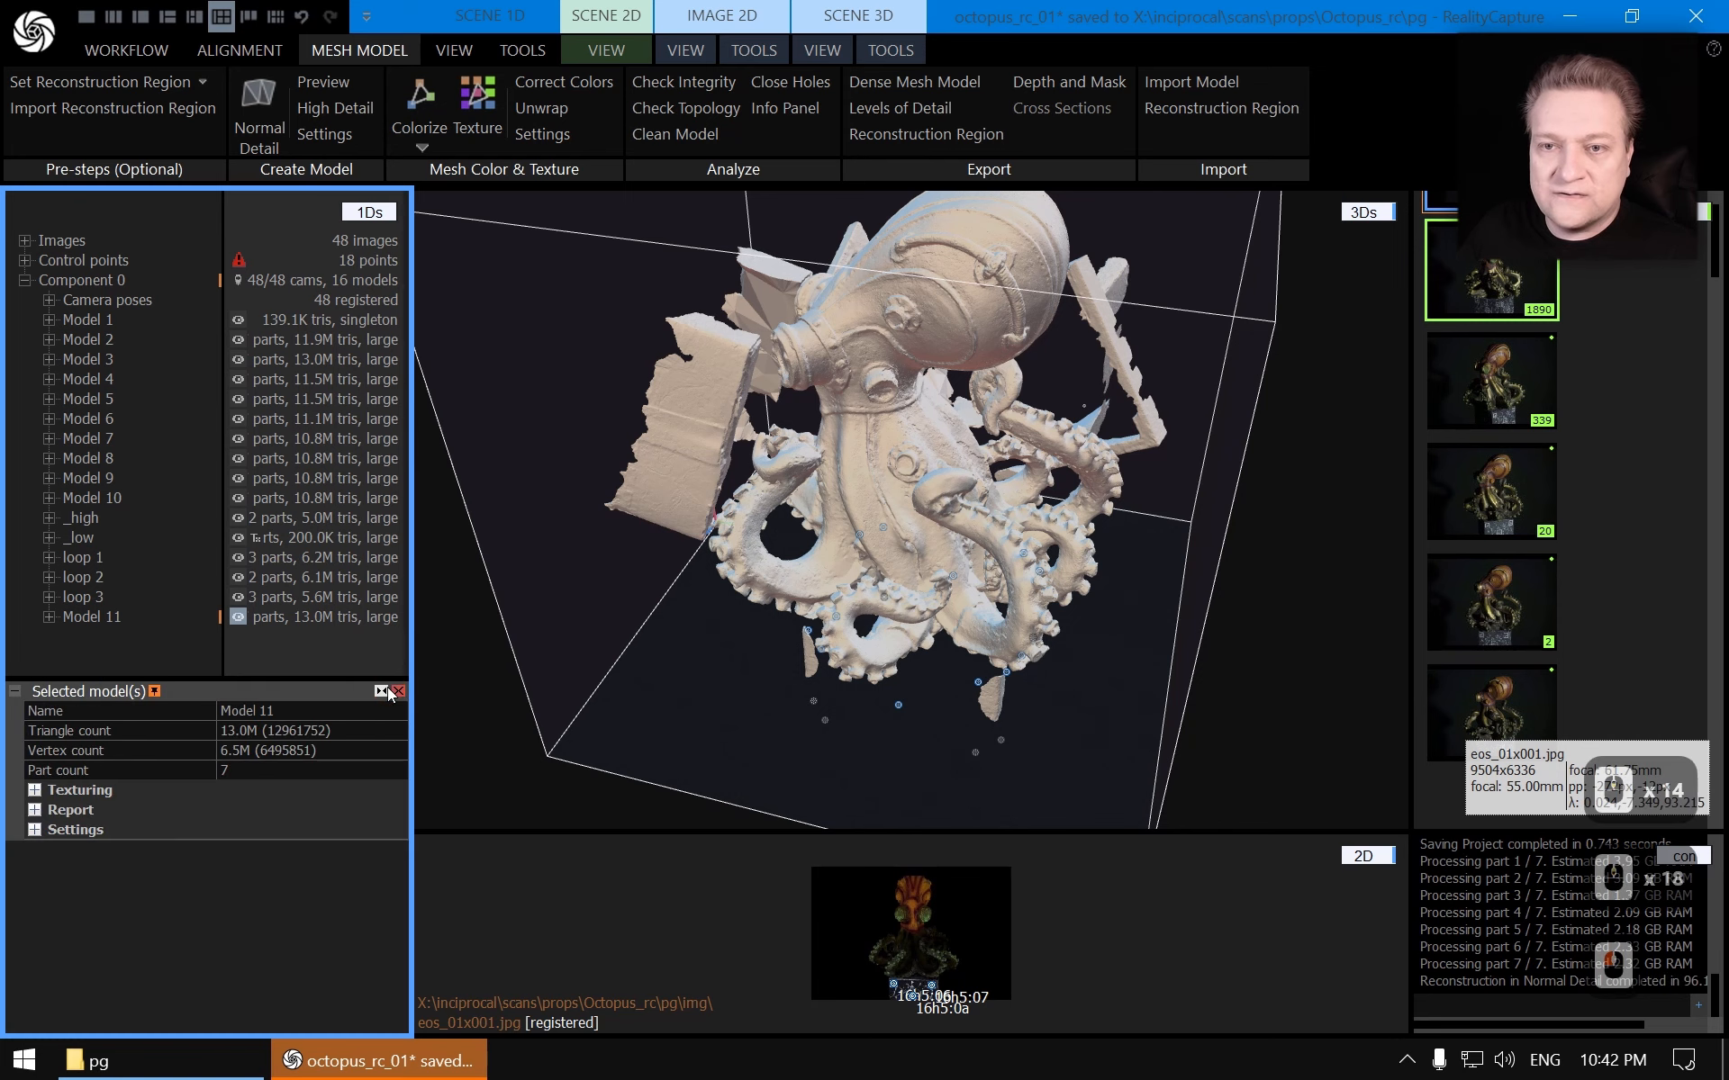
{"action": "left_click", "coordinate": [383, 690]}
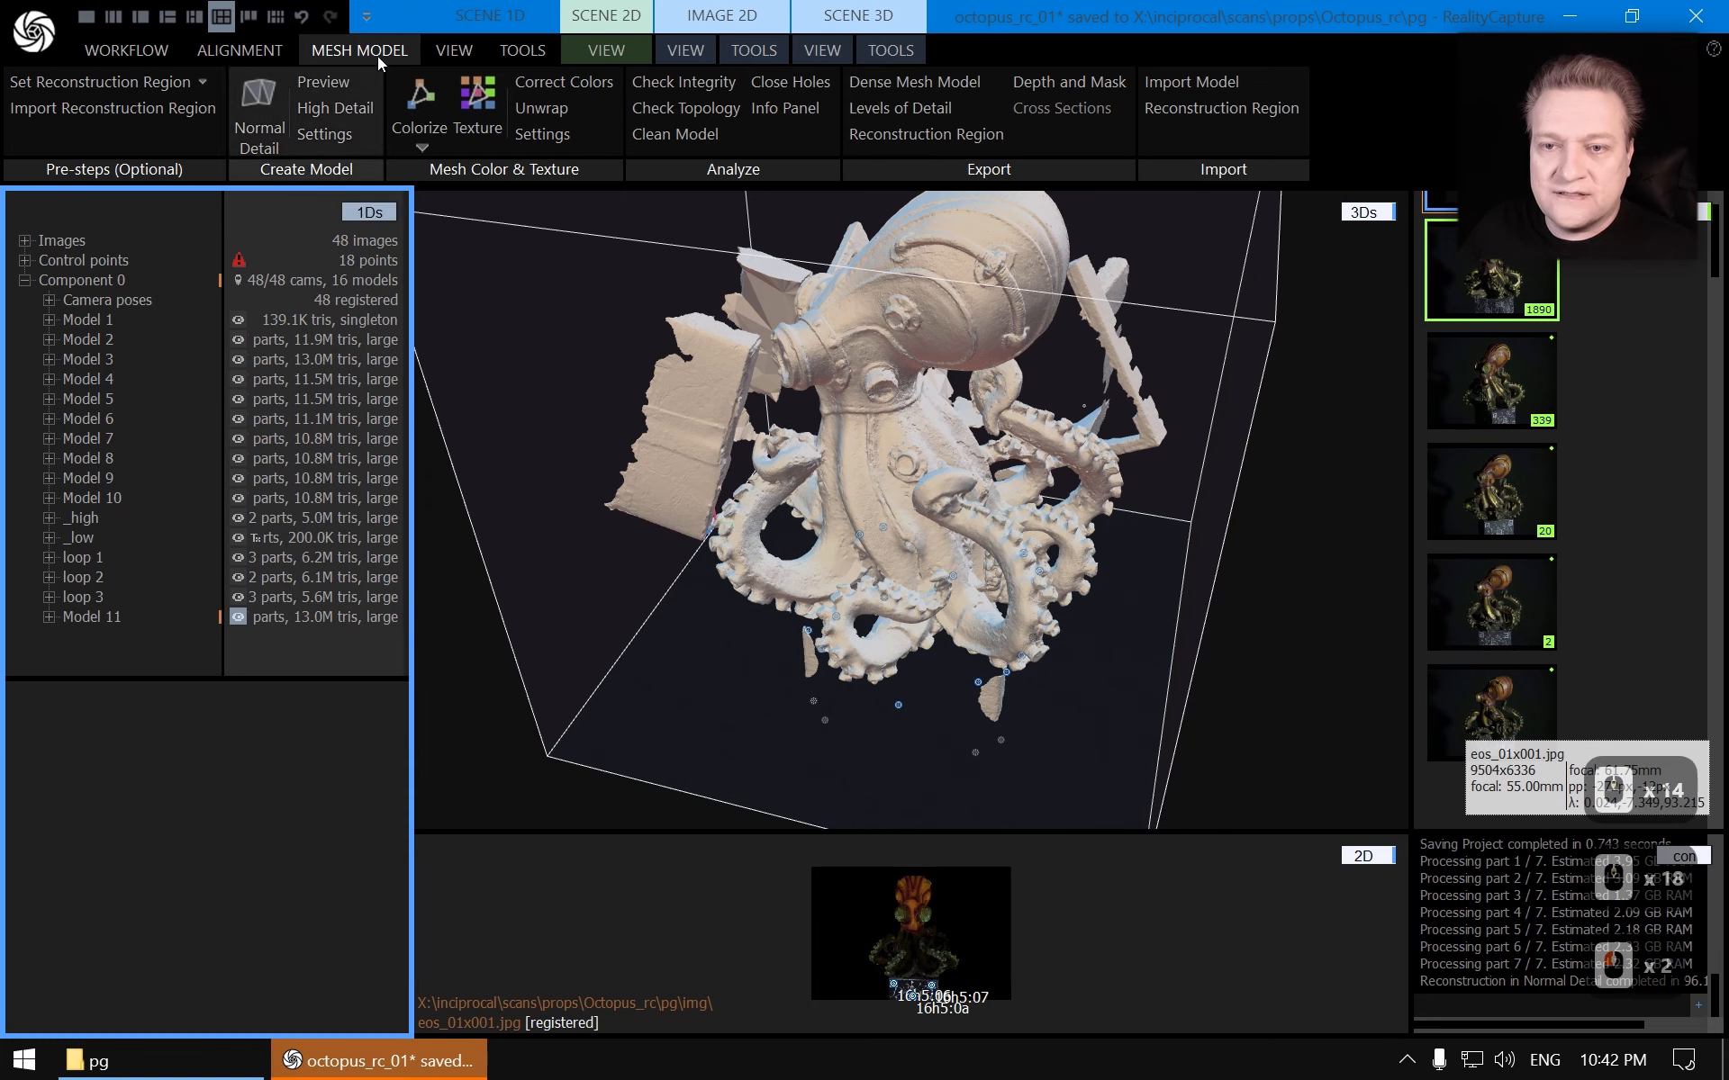
Open the reconstruction settings and set the depth map algorithm version to Version 1
{"action": "left_click", "coordinate": [343, 143]}
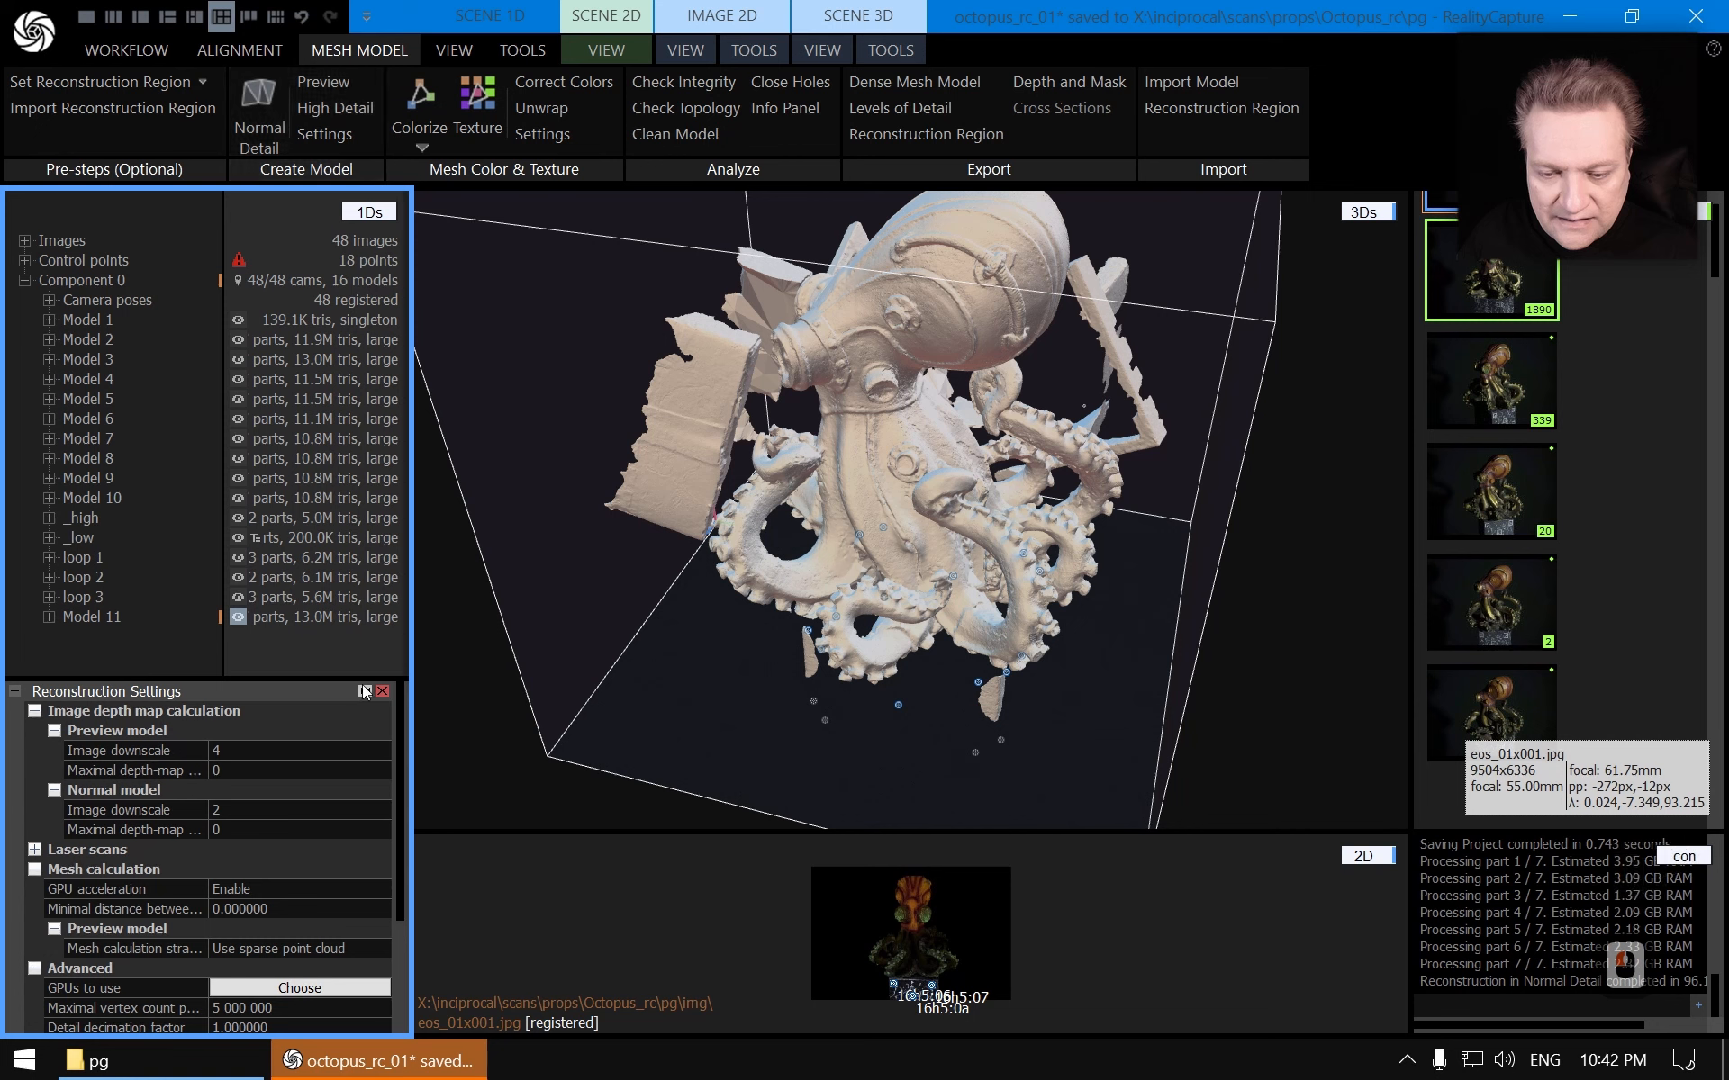
{"action": "scroll", "coordinate": [352, 834], "scroll_direction": "down", "scroll_amount": 3}
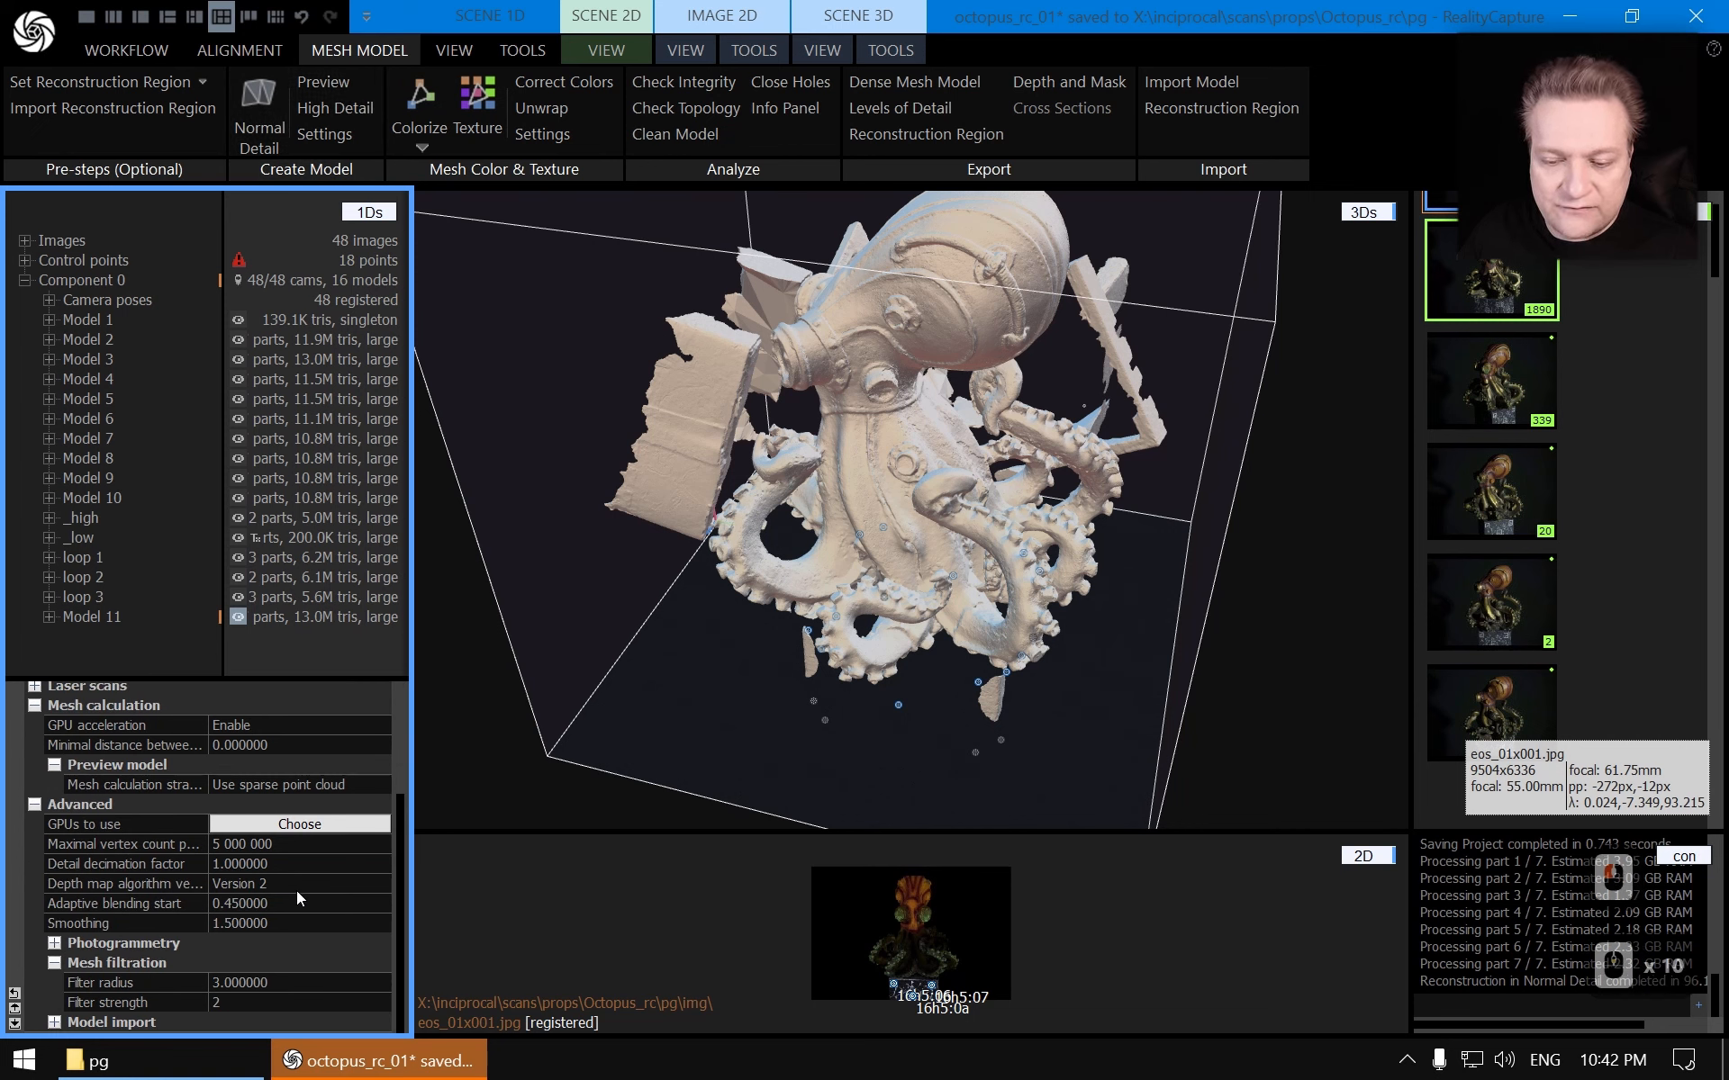
{"action": "left_click", "coordinate": [370, 883]}
{"action": "left_click", "coordinate": [380, 885]}
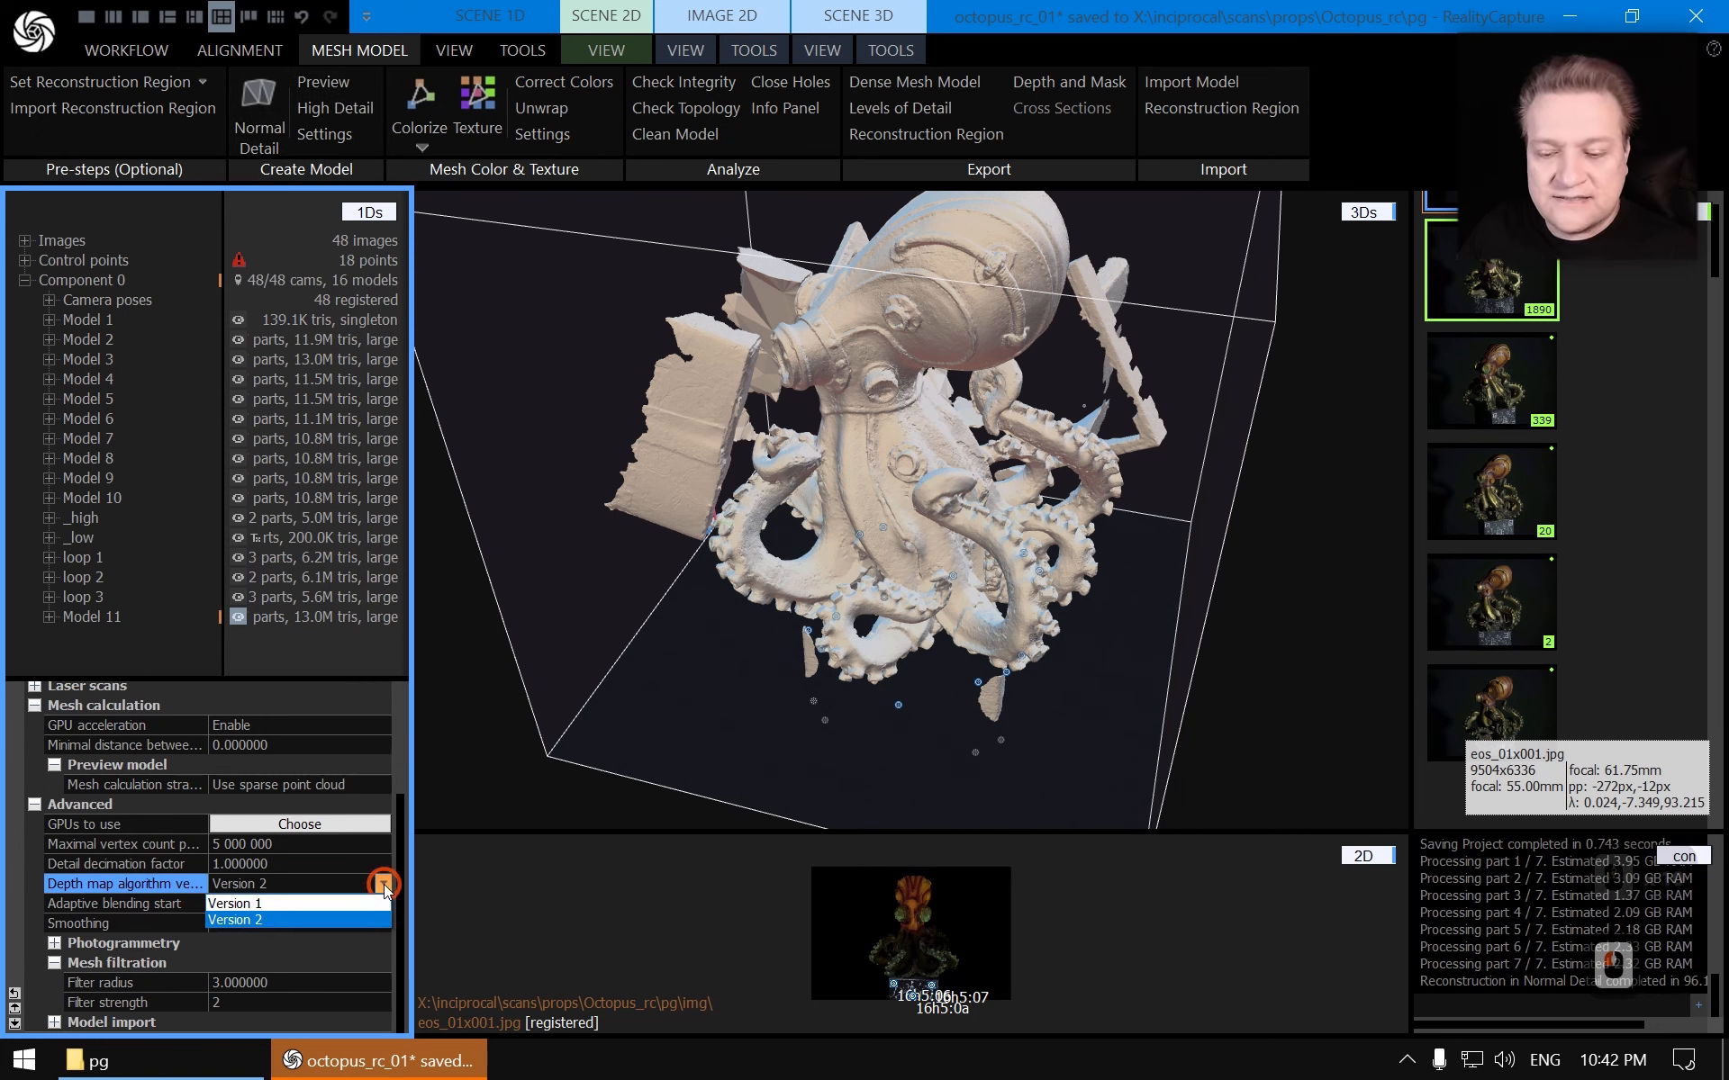
{"action": "left_click", "coordinate": [273, 897]}
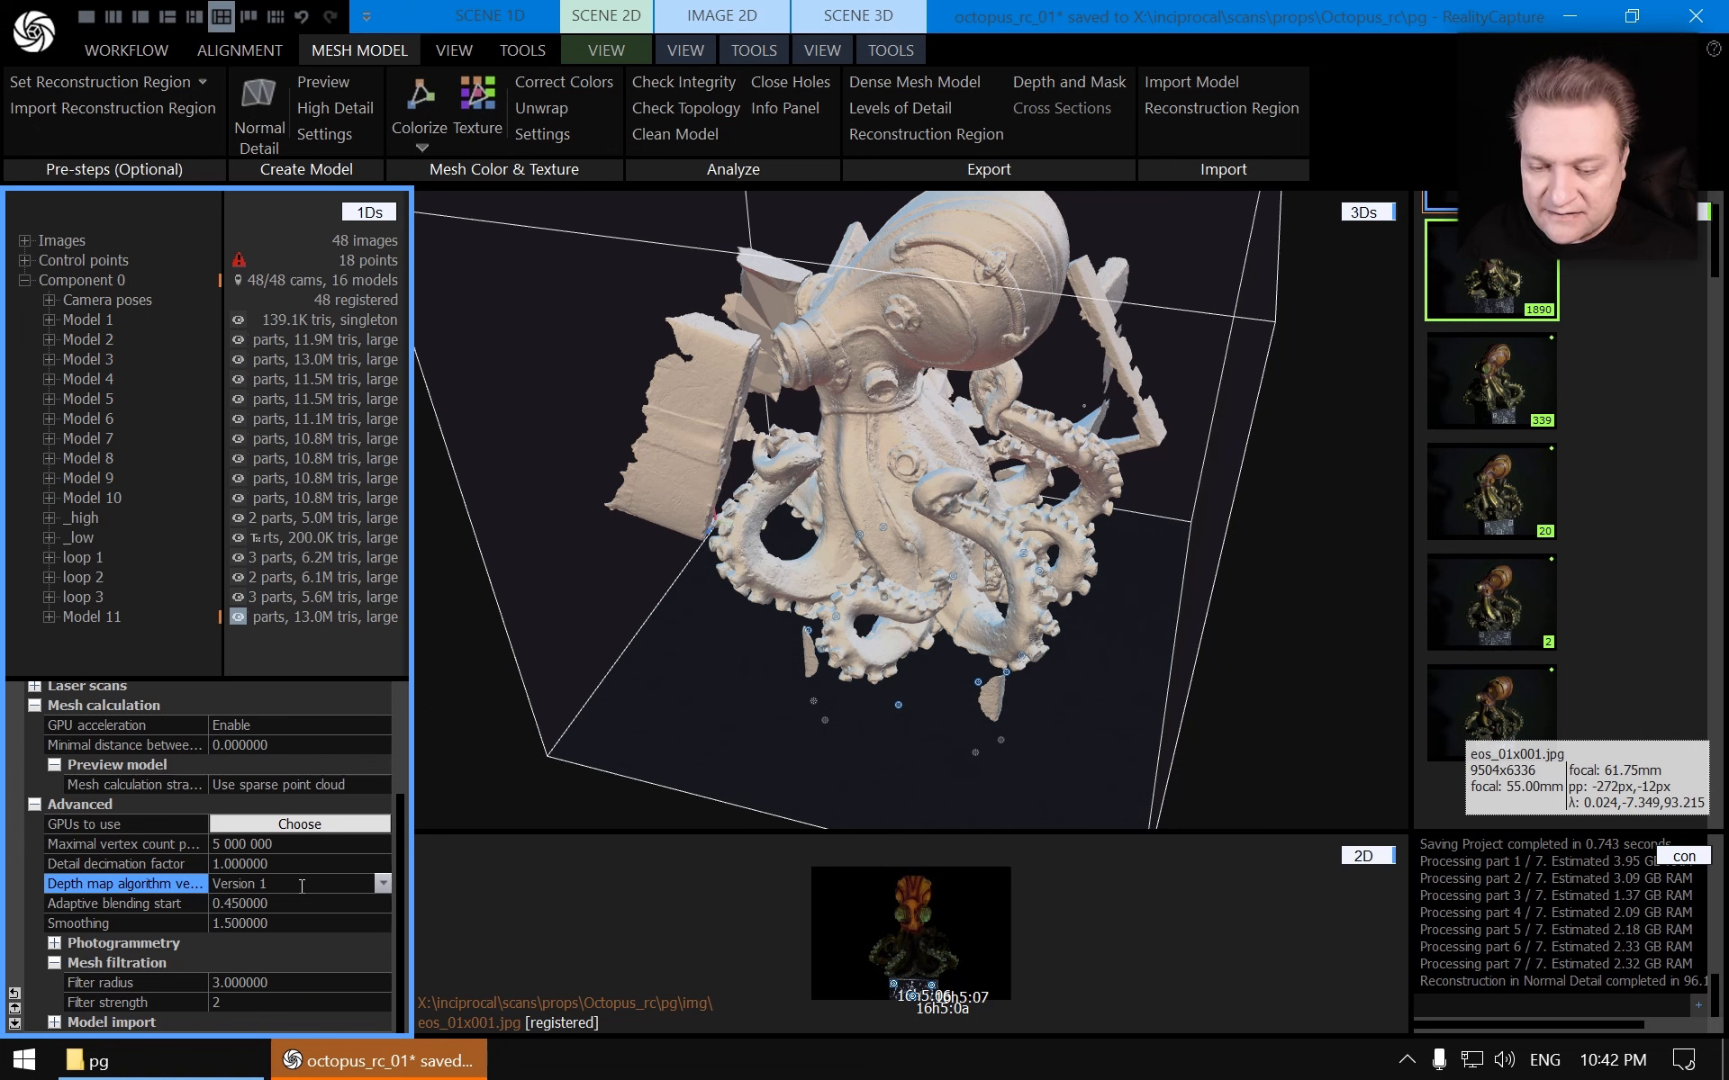
{"action": "left_click", "coordinate": [195, 901]}
{"action": "left_click", "coordinate": [186, 885]}
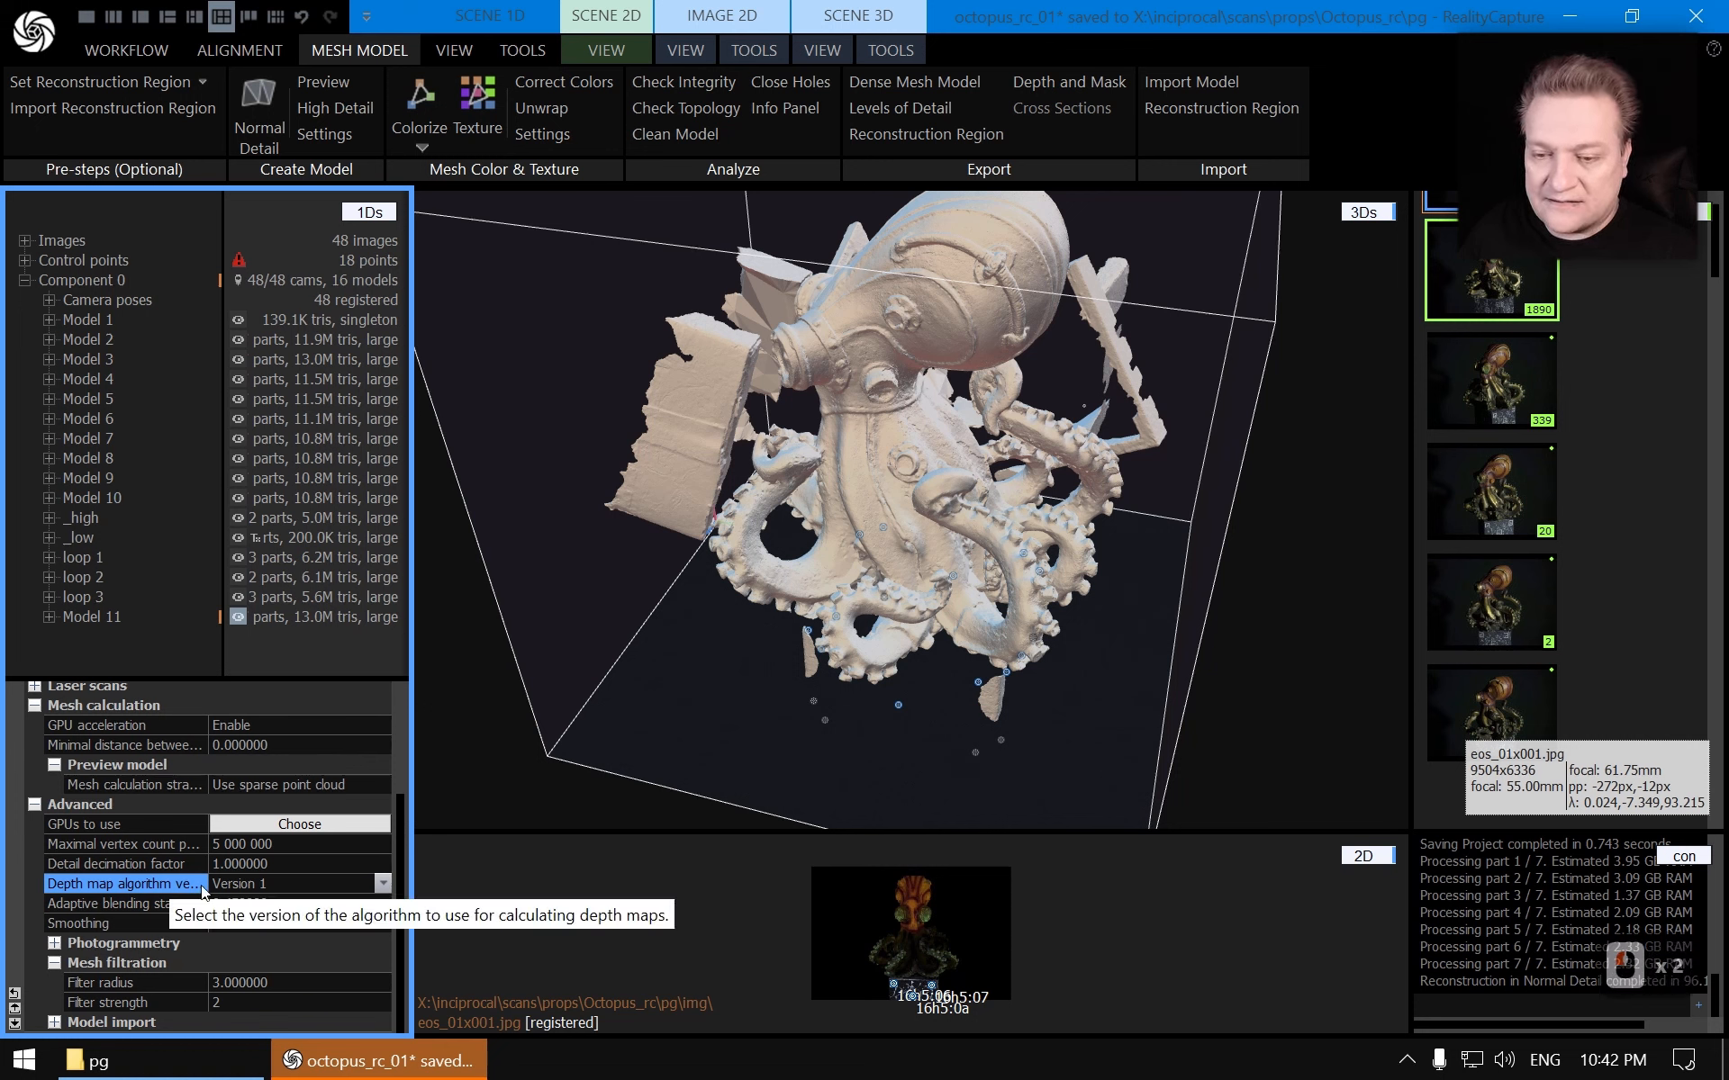
Save the project and rerun the Normal Detail reconstruction
{"action": "key", "text": "ctrl+s"}
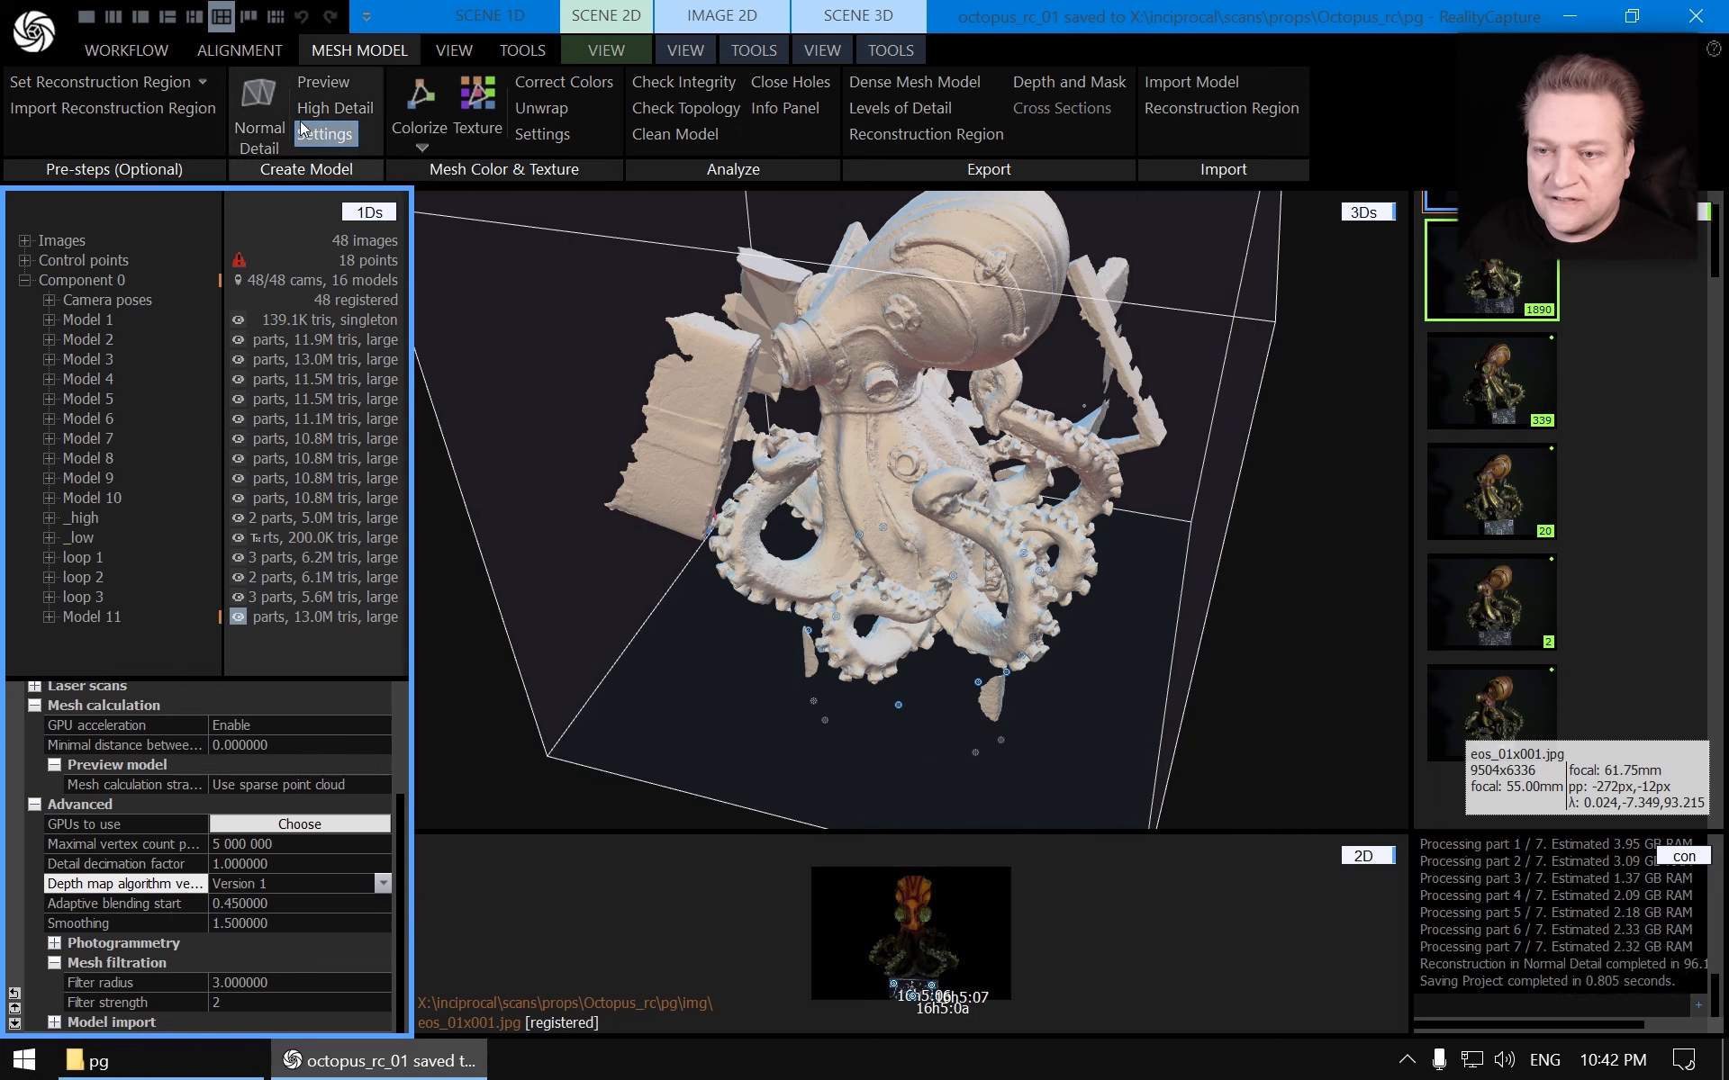
{"action": "left_click", "coordinate": [270, 113]}
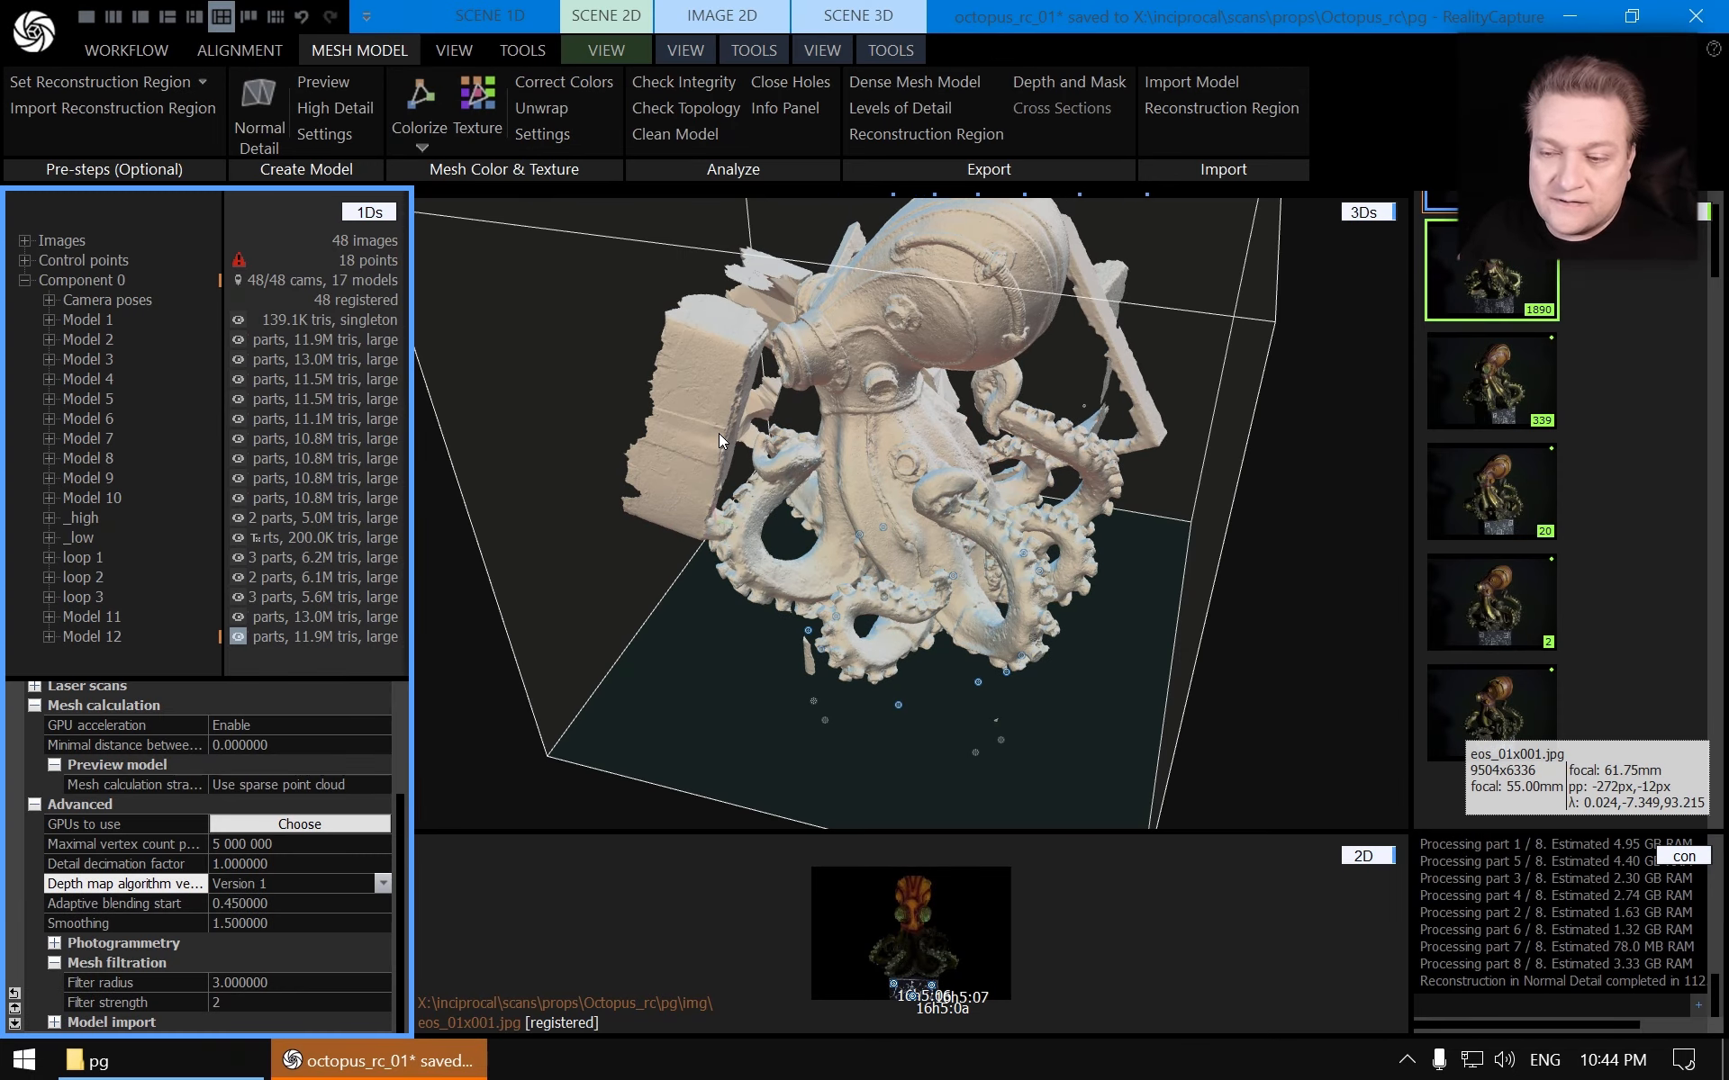
Select the newest model and review the images' masking settings in the image list
{"action": "left_click", "coordinate": [104, 637]}
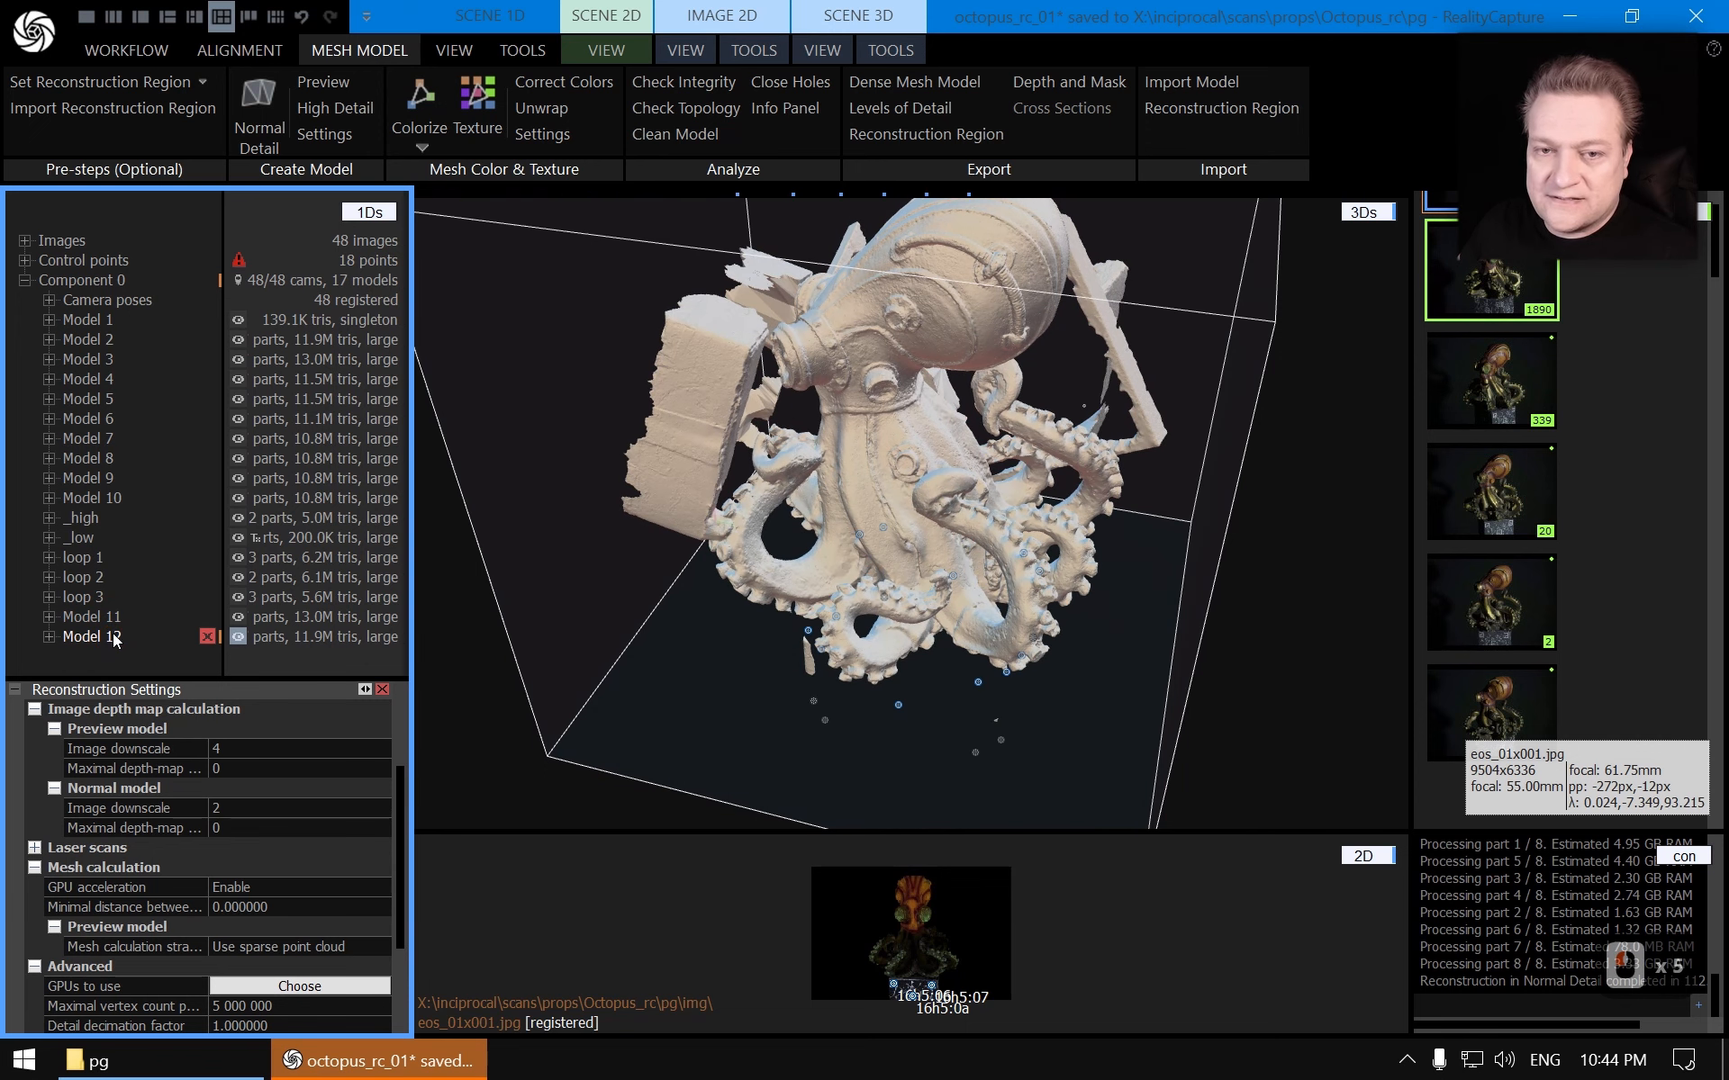
{"action": "left_click", "coordinate": [115, 638], "text": "ctrl"}
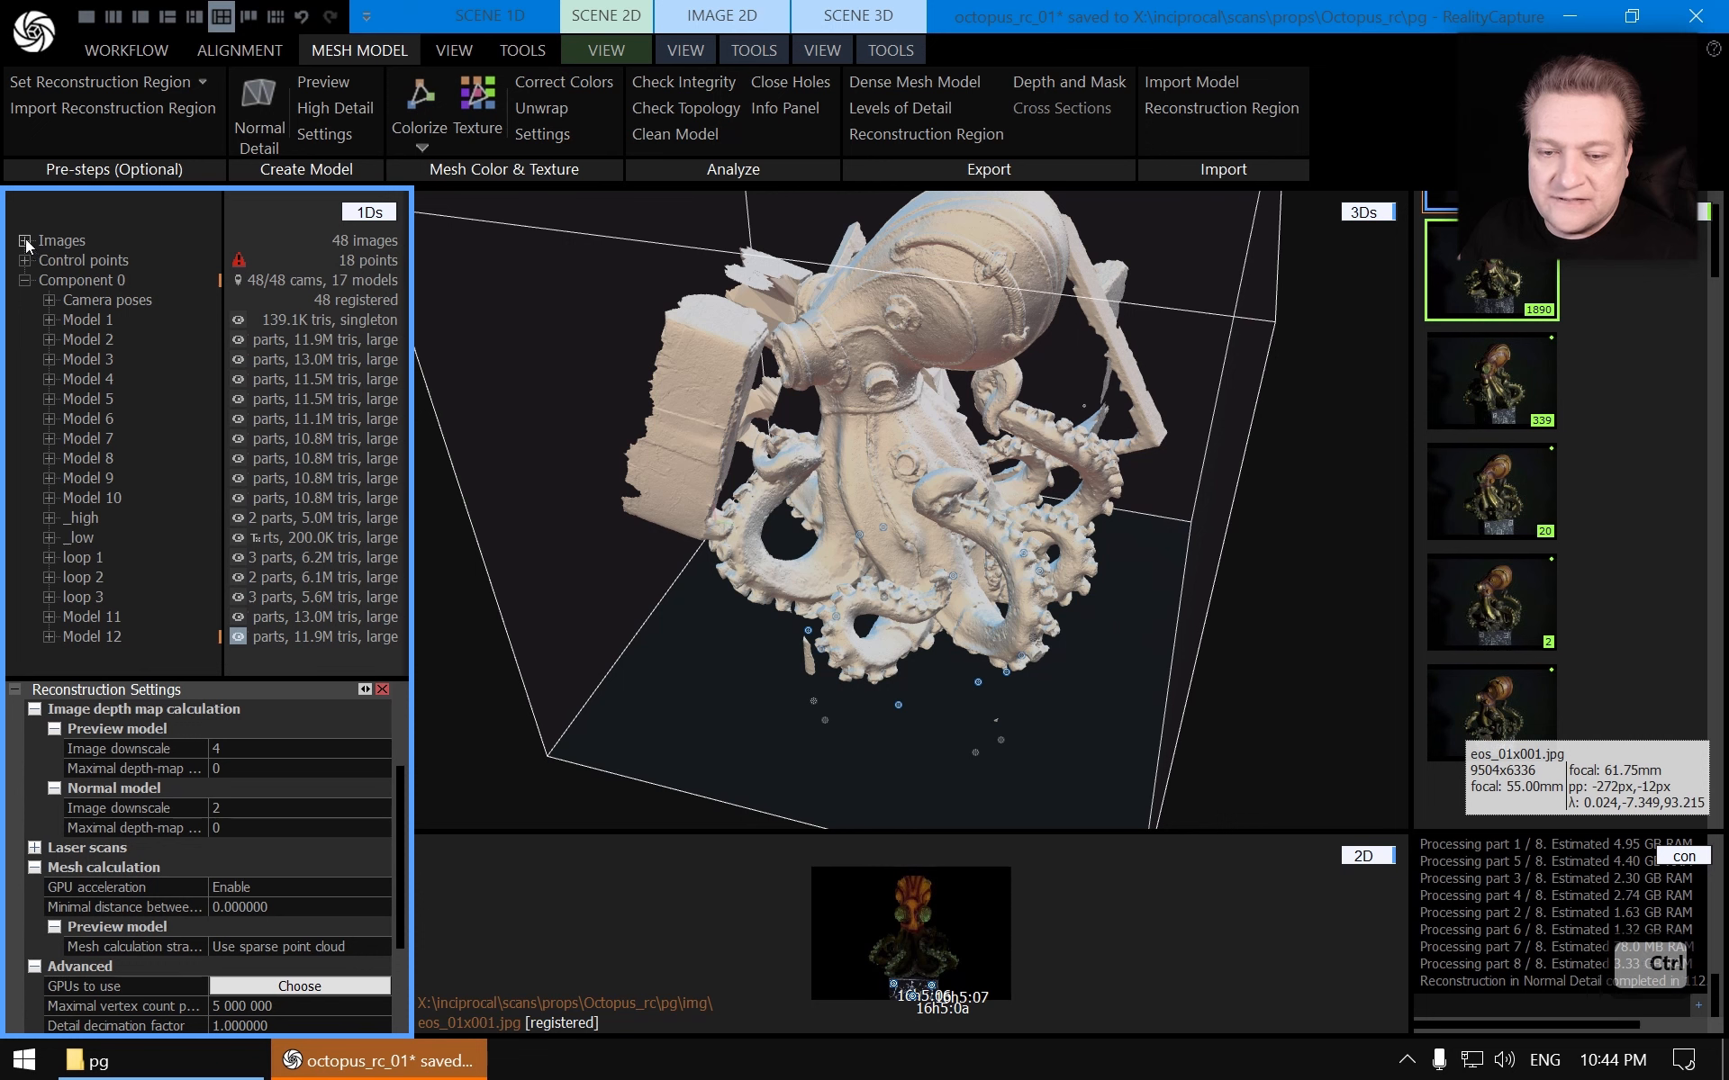
{"action": "left_click", "coordinate": [24, 241]}
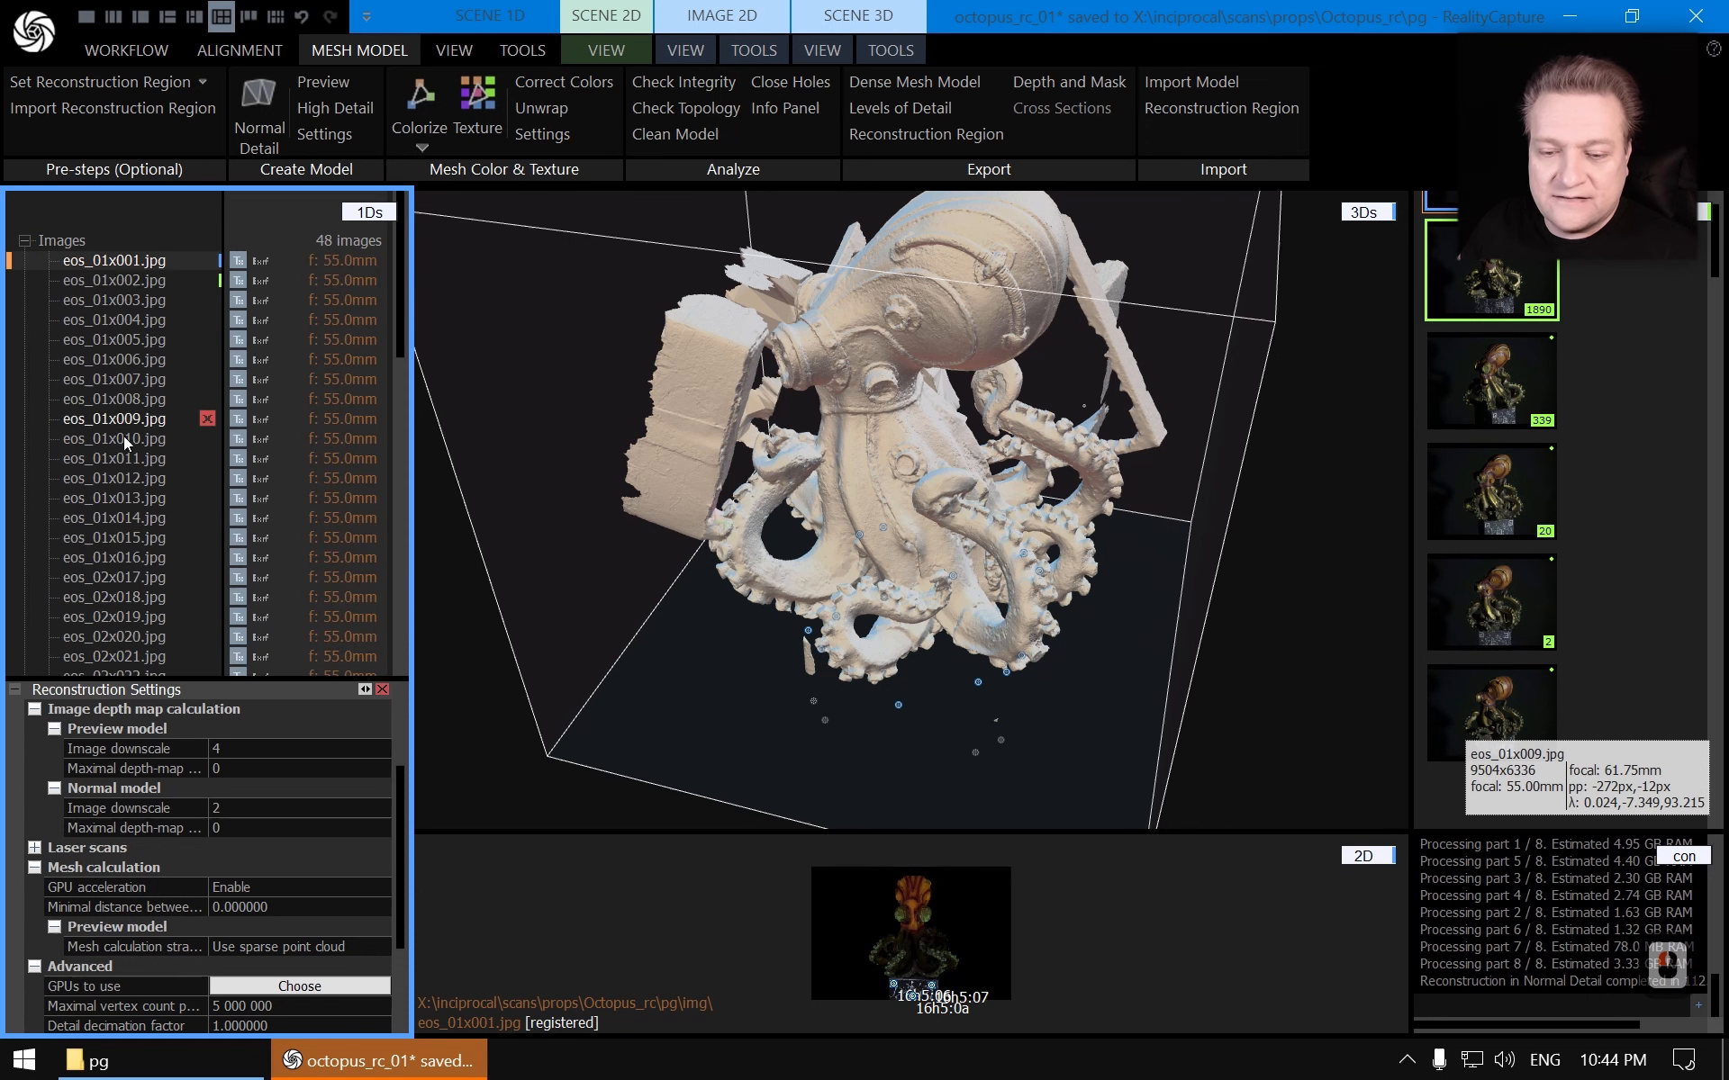
{"action": "left_click", "coordinate": [132, 277]}
{"action": "left_click", "coordinate": [131, 260]}
{"action": "scroll", "coordinate": [177, 785], "scroll_direction": "up", "scroll_amount": 7}
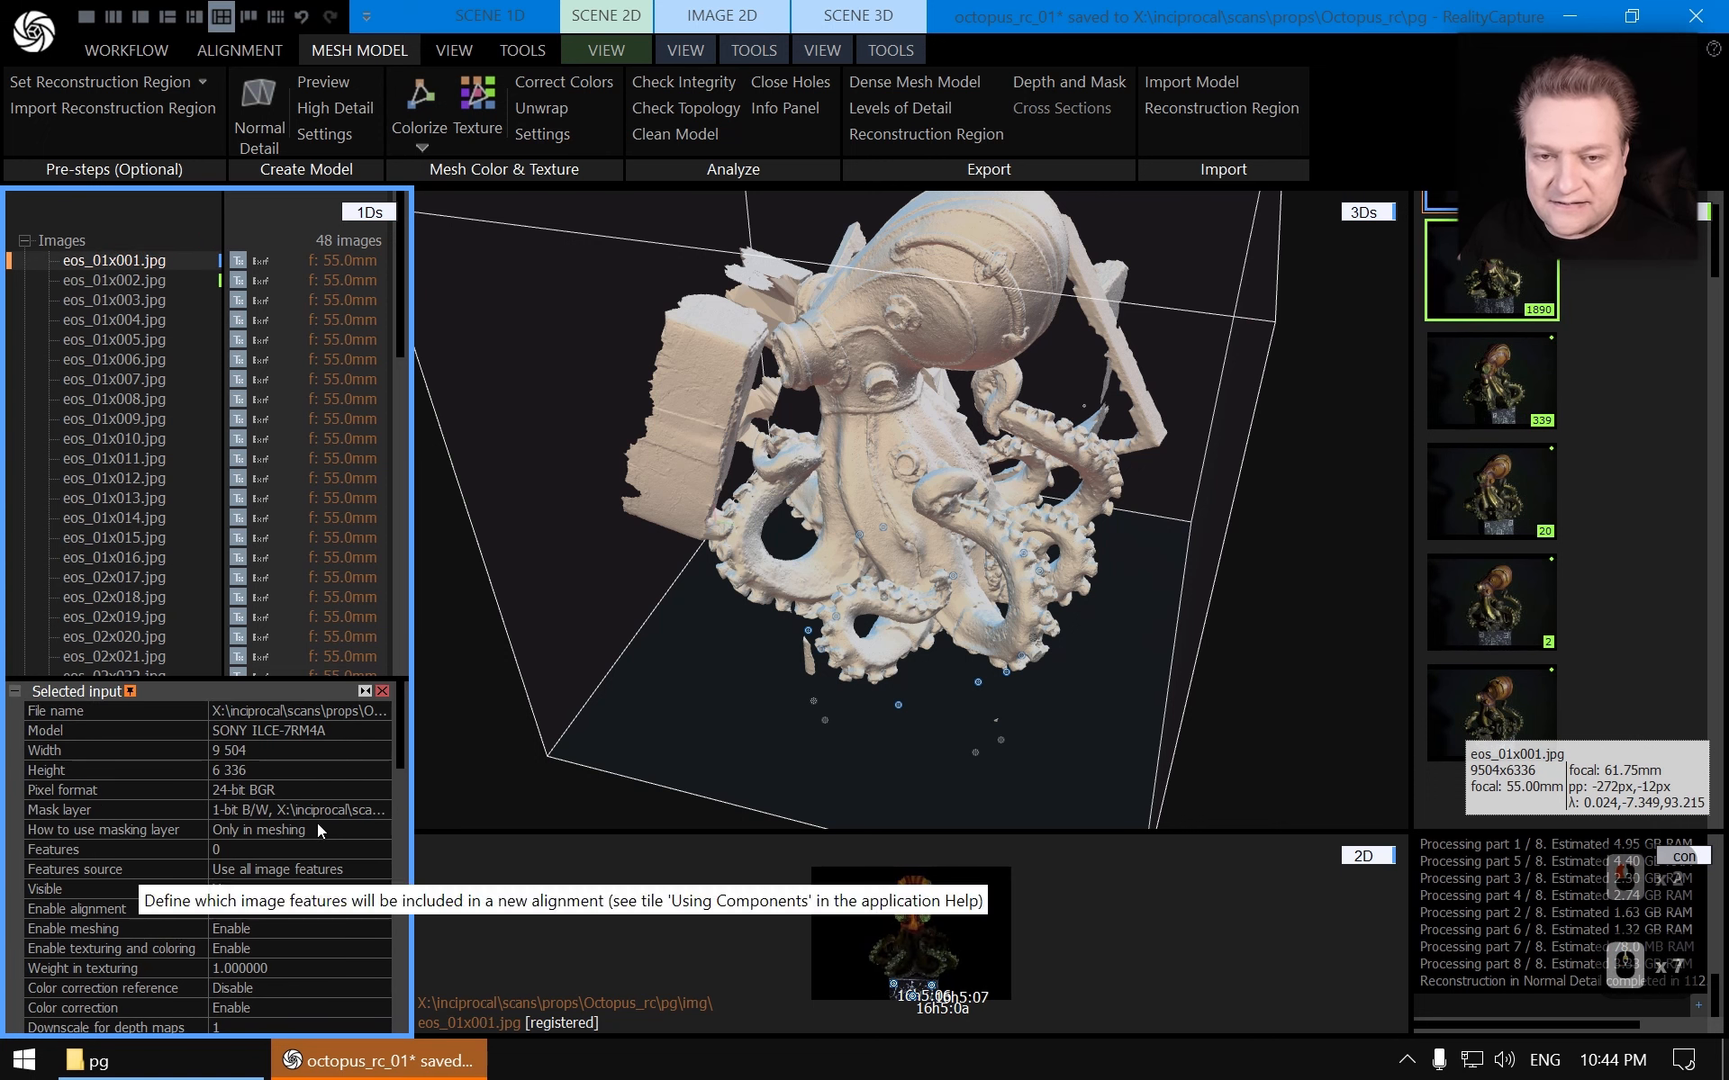
{"action": "left_click", "coordinate": [24, 240]}
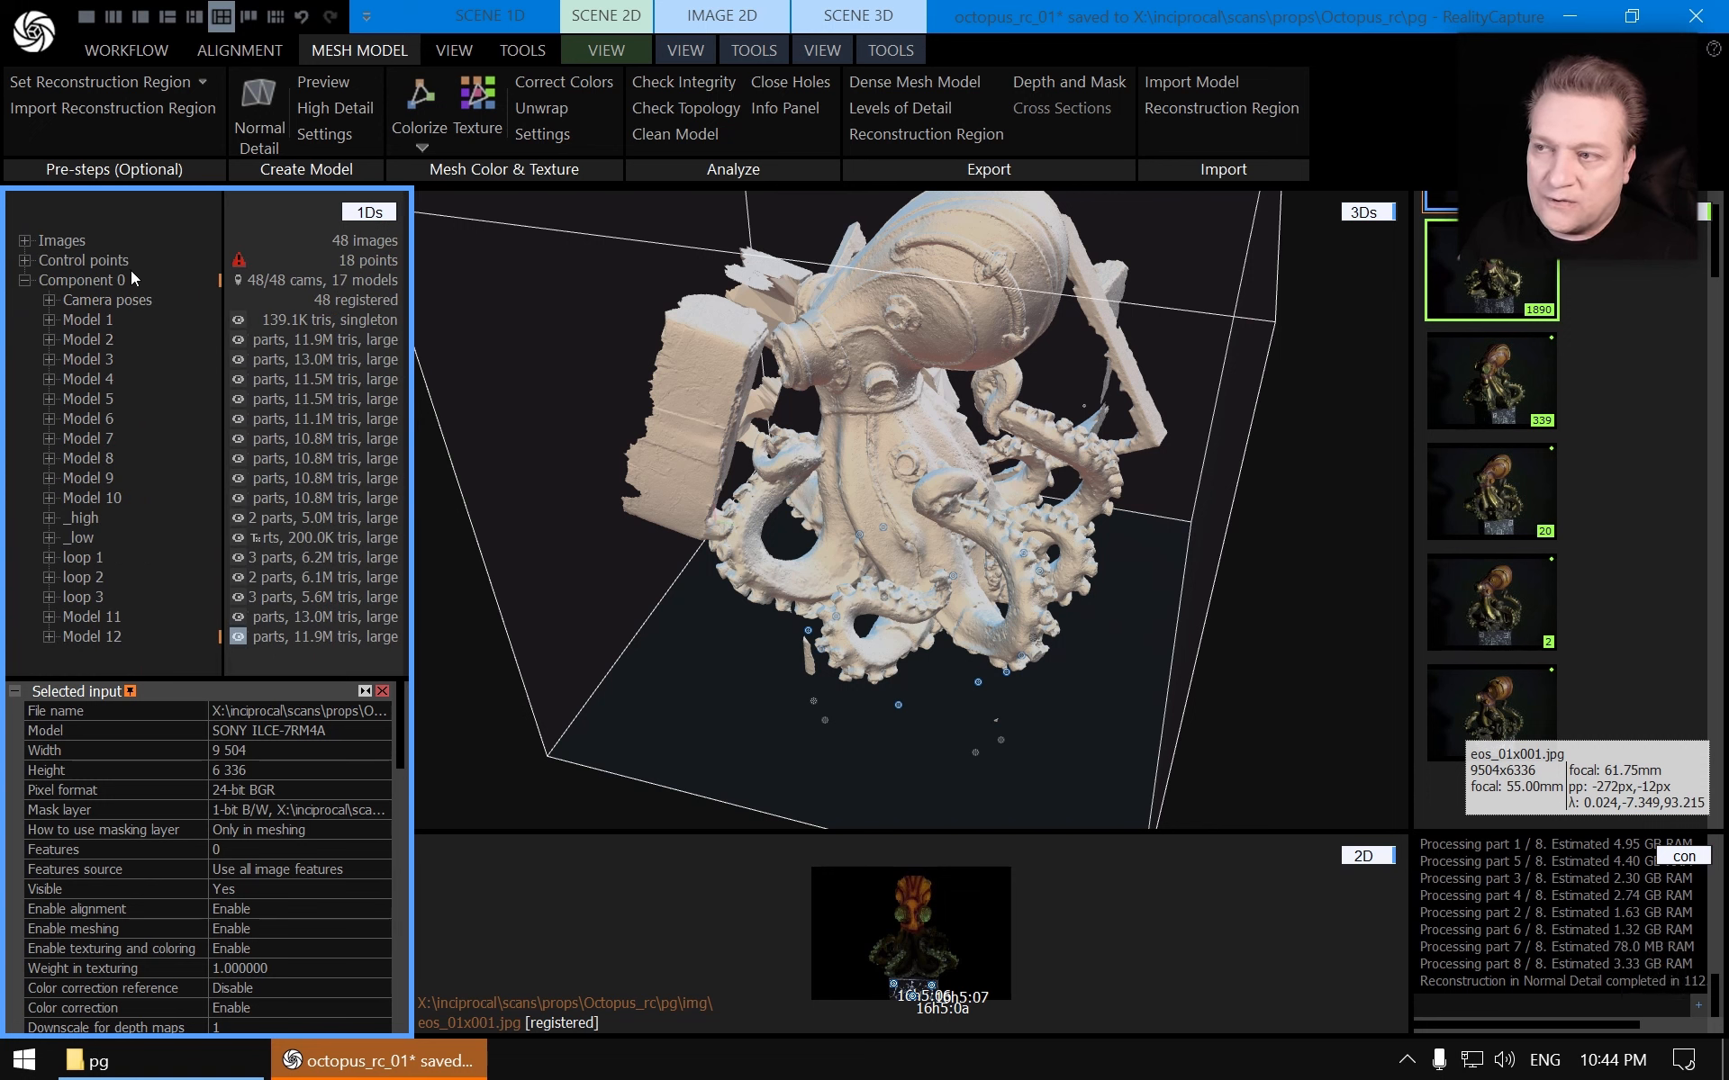
Save the project
{"action": "key", "text": "ctrl"}
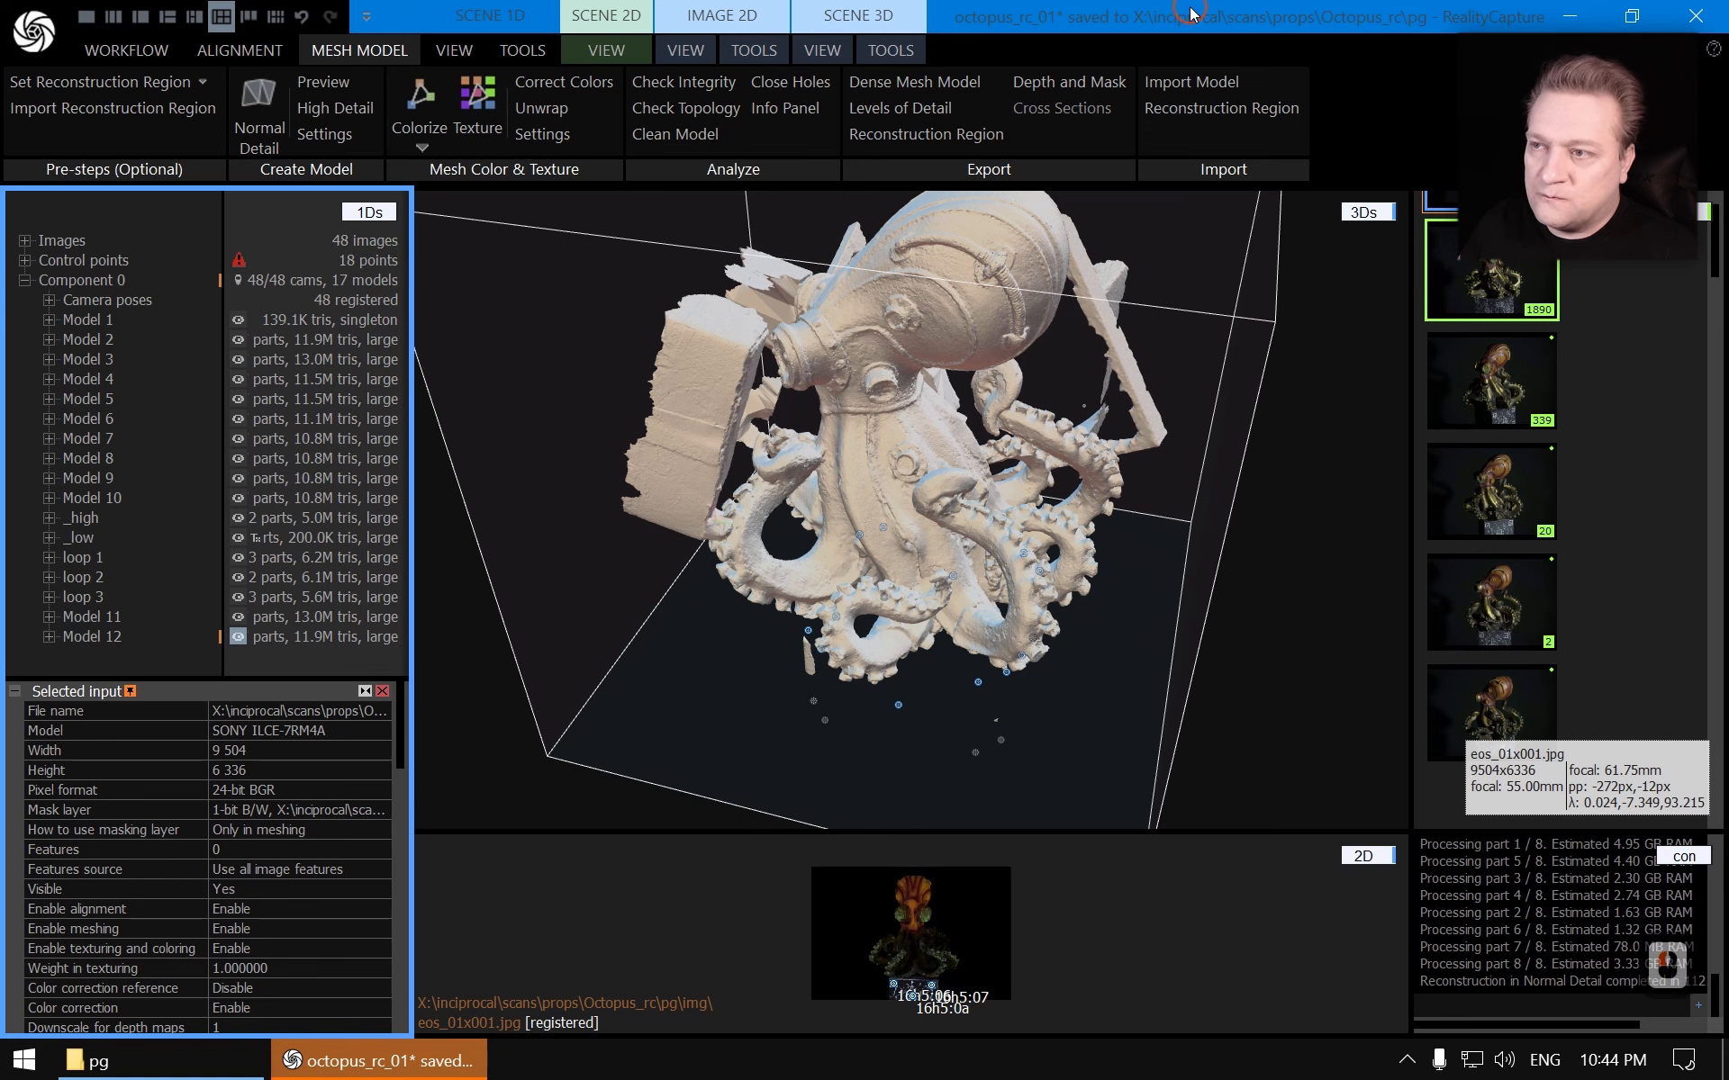
{"action": "left_click", "coordinate": [1188, 18]}
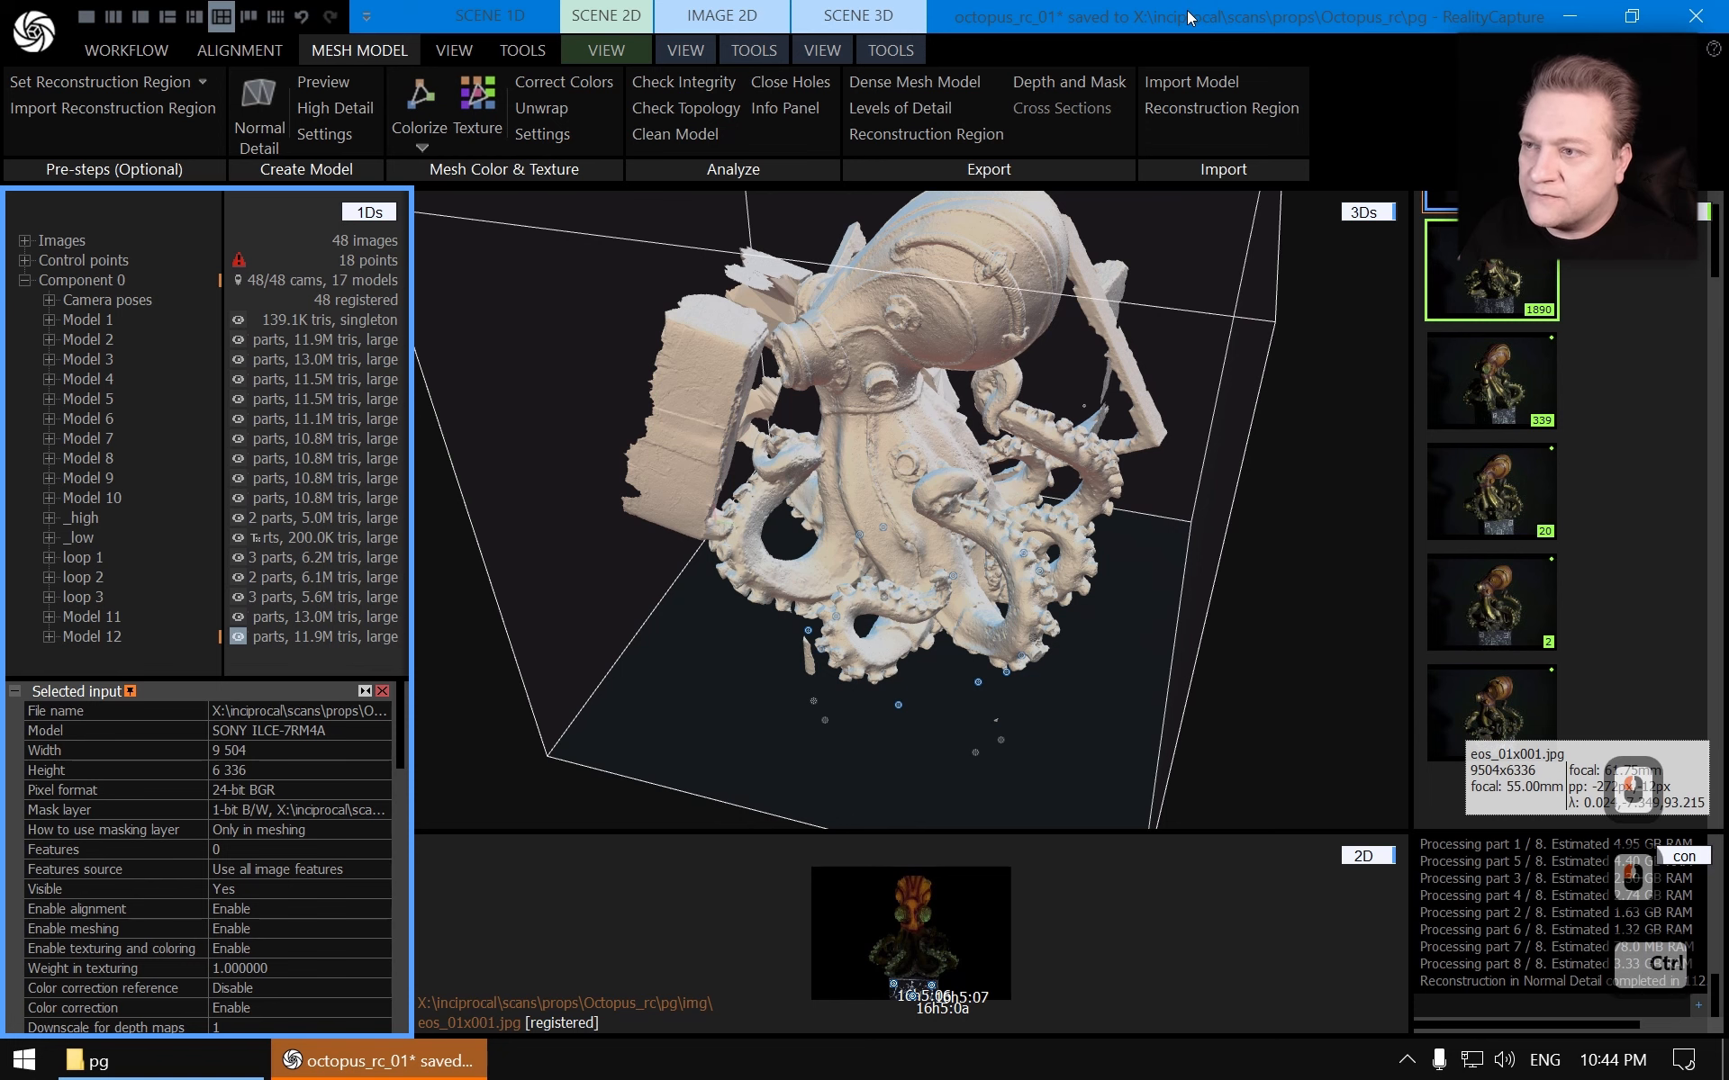
{"action": "key", "text": "ctrl+s"}
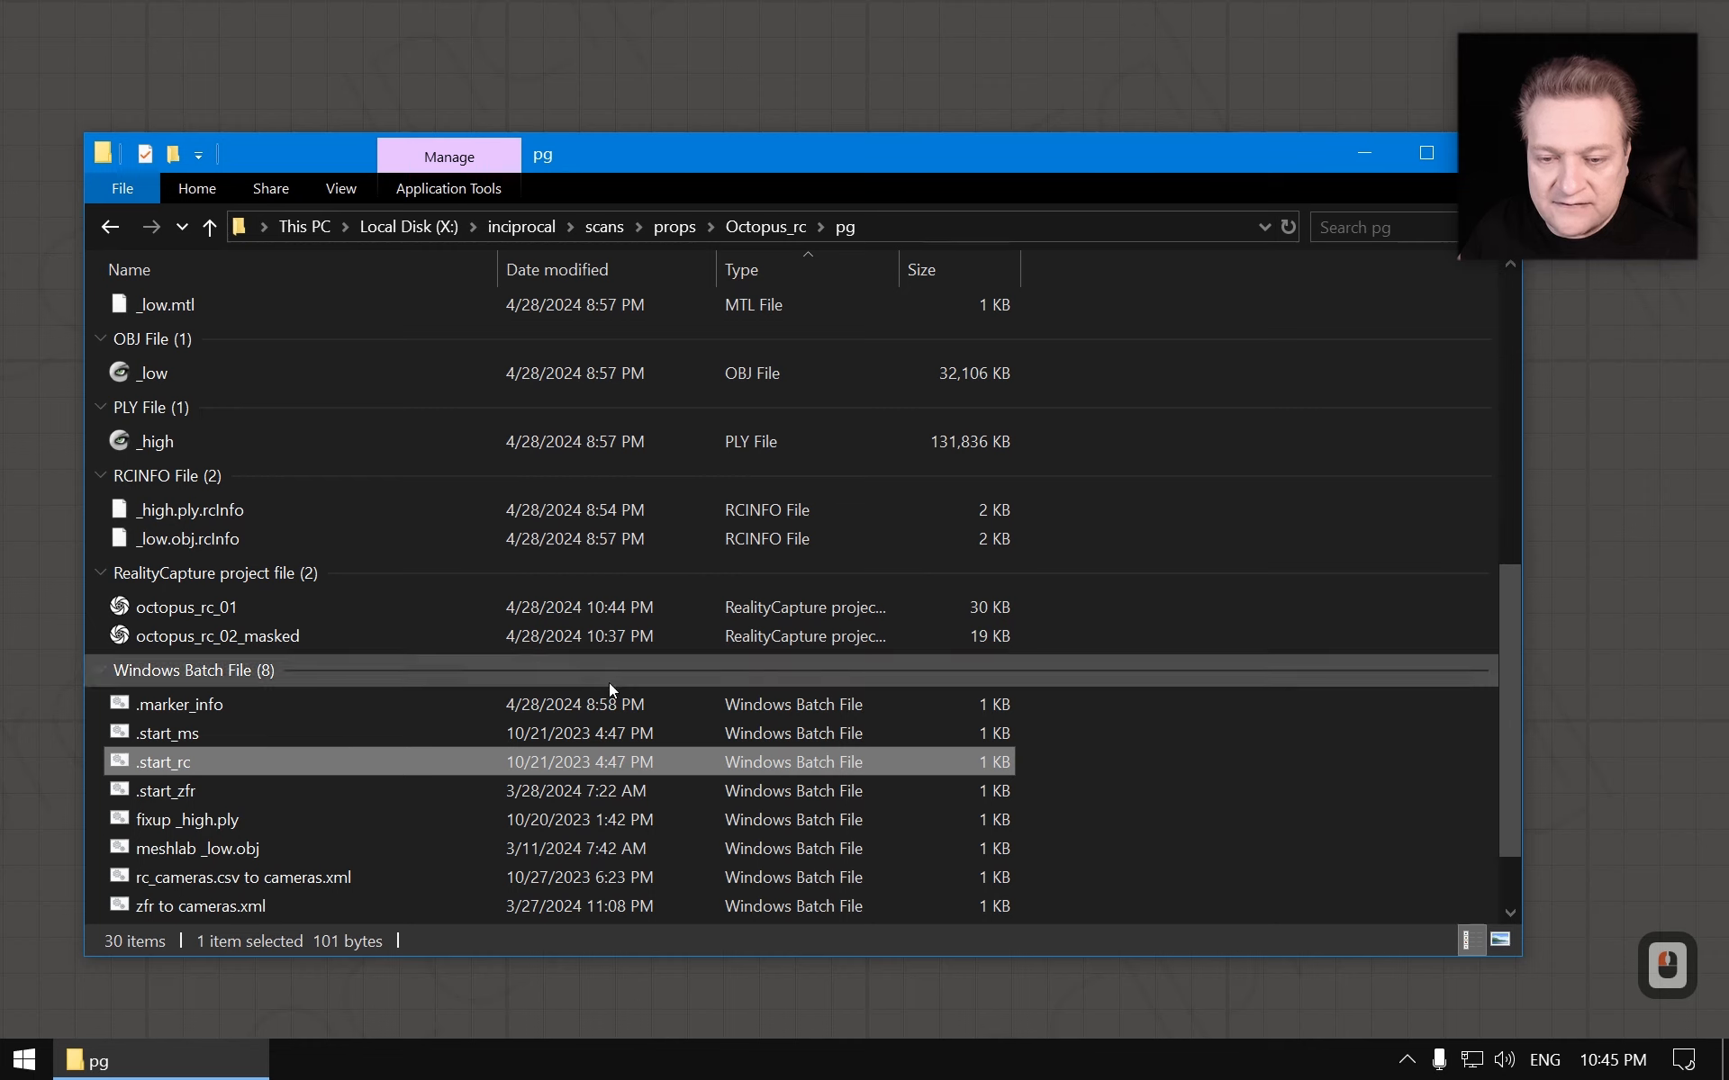
Reopen the octopus_rc_01 project and browse its image list and image properties
{"action": "double_click", "coordinate": [199, 615]}
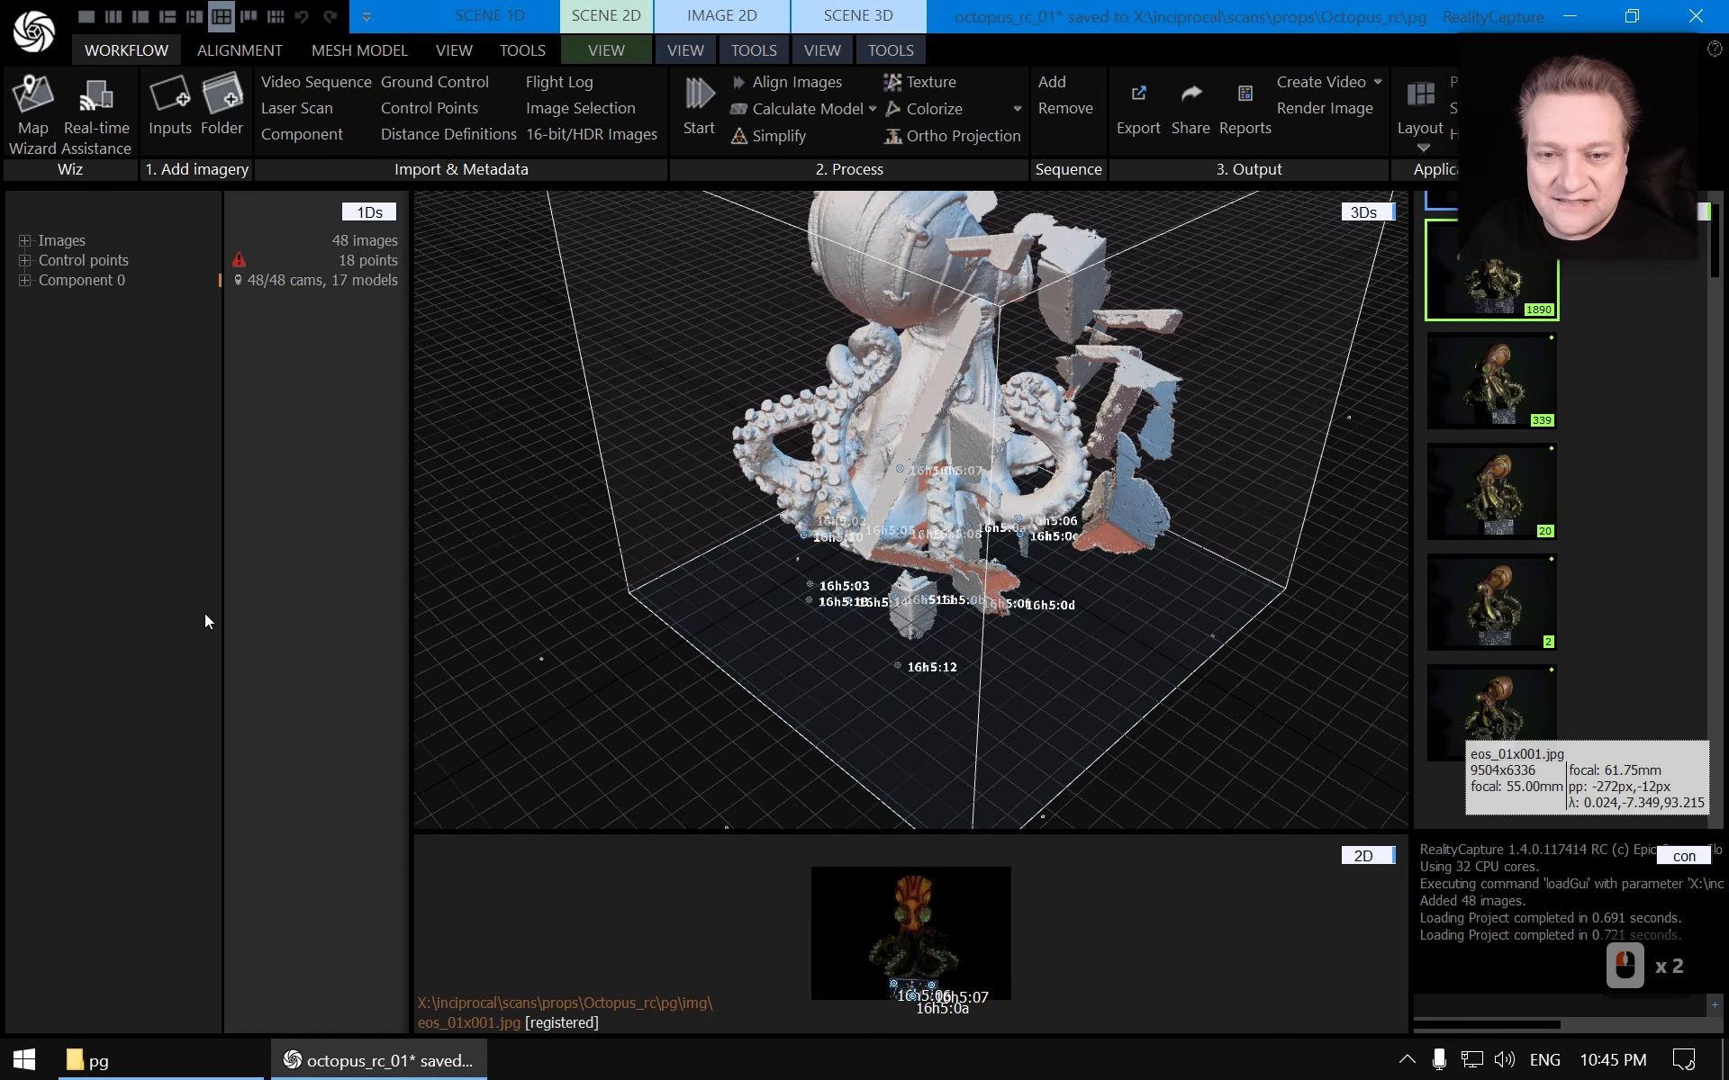
{"action": "left_click", "coordinate": [26, 242]}
{"action": "left_click", "coordinate": [123, 261]}
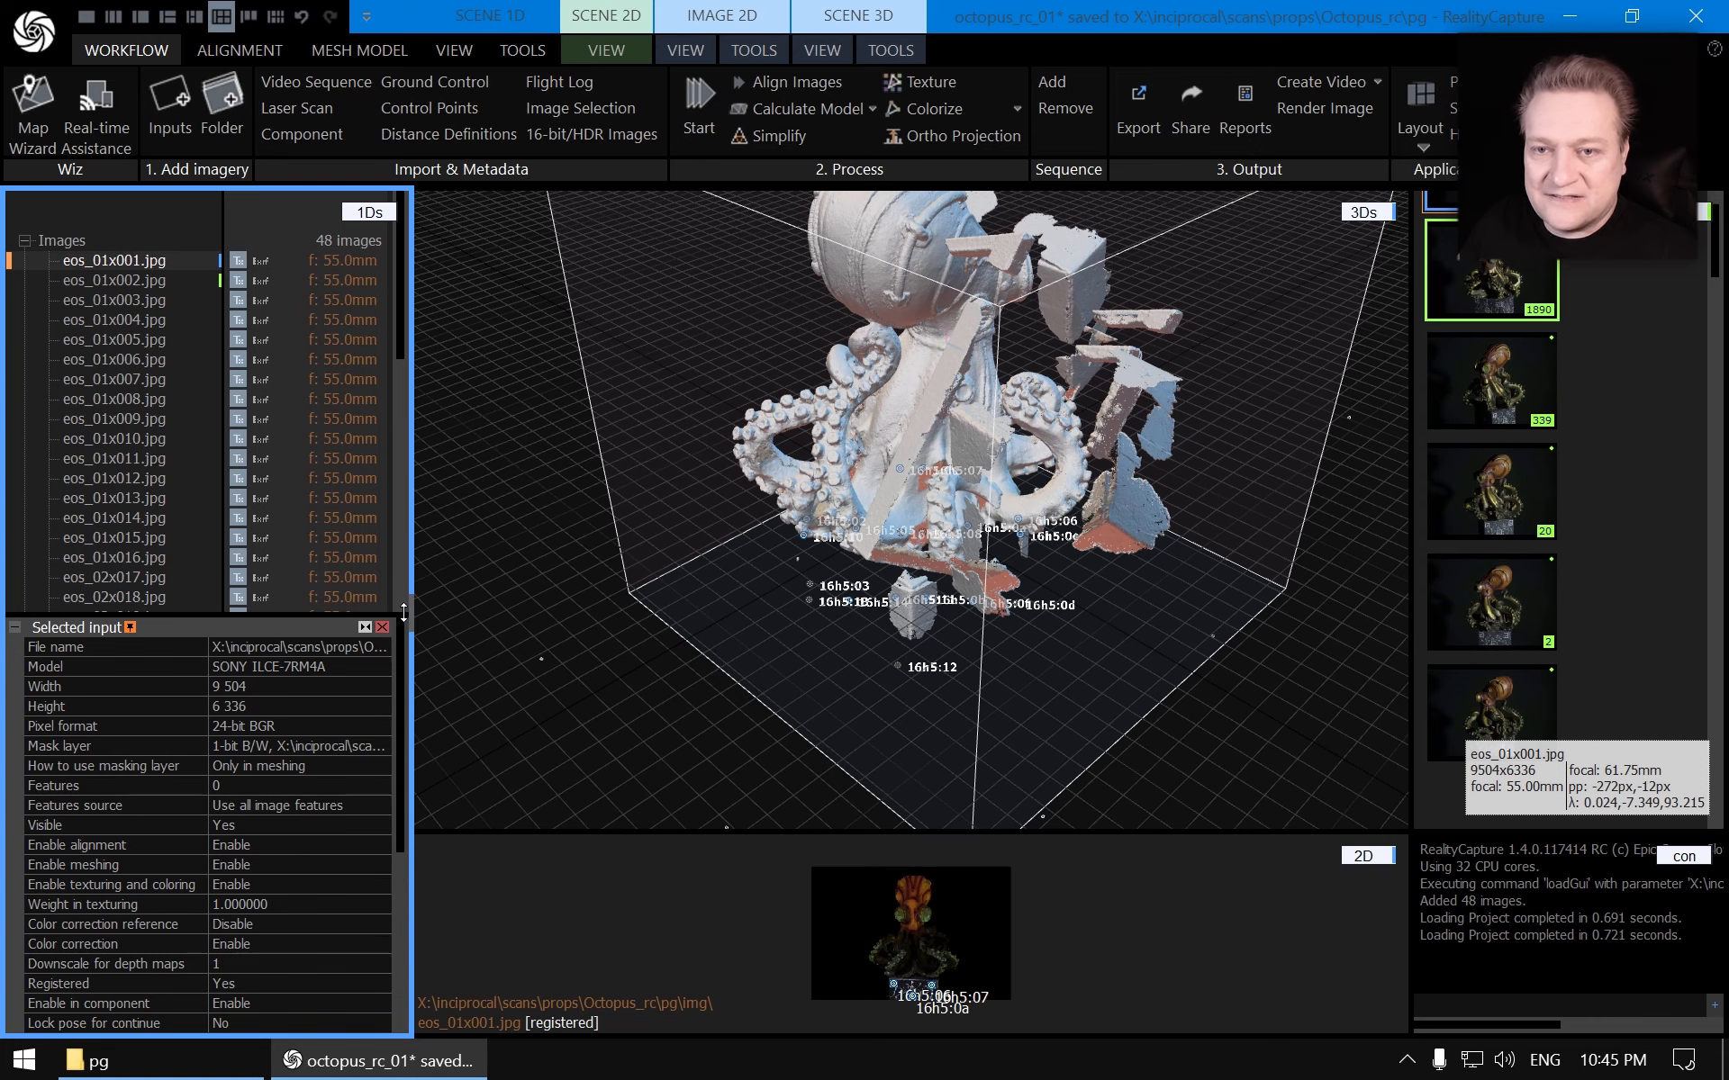
{"action": "left_click", "coordinate": [383, 630]}
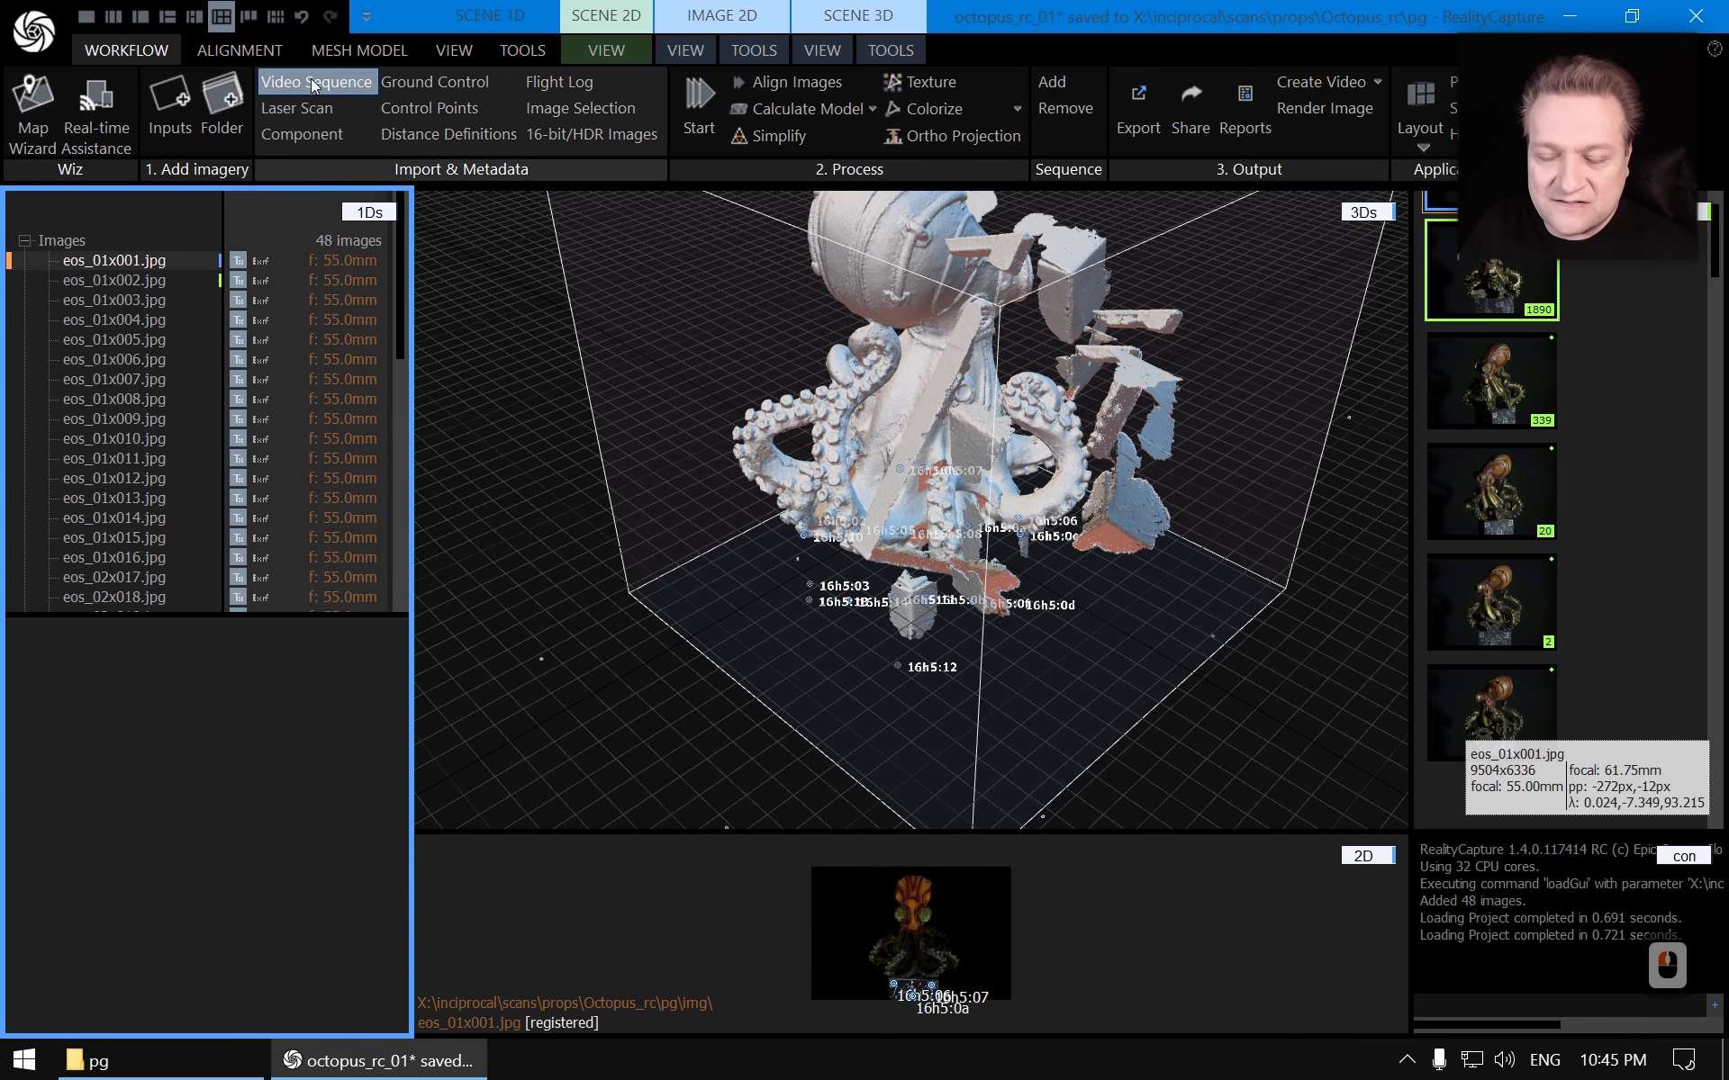
{"action": "left_click", "coordinate": [351, 52]}
{"action": "scroll", "coordinate": [162, 504], "scroll_direction": "down", "scroll_amount": 14}
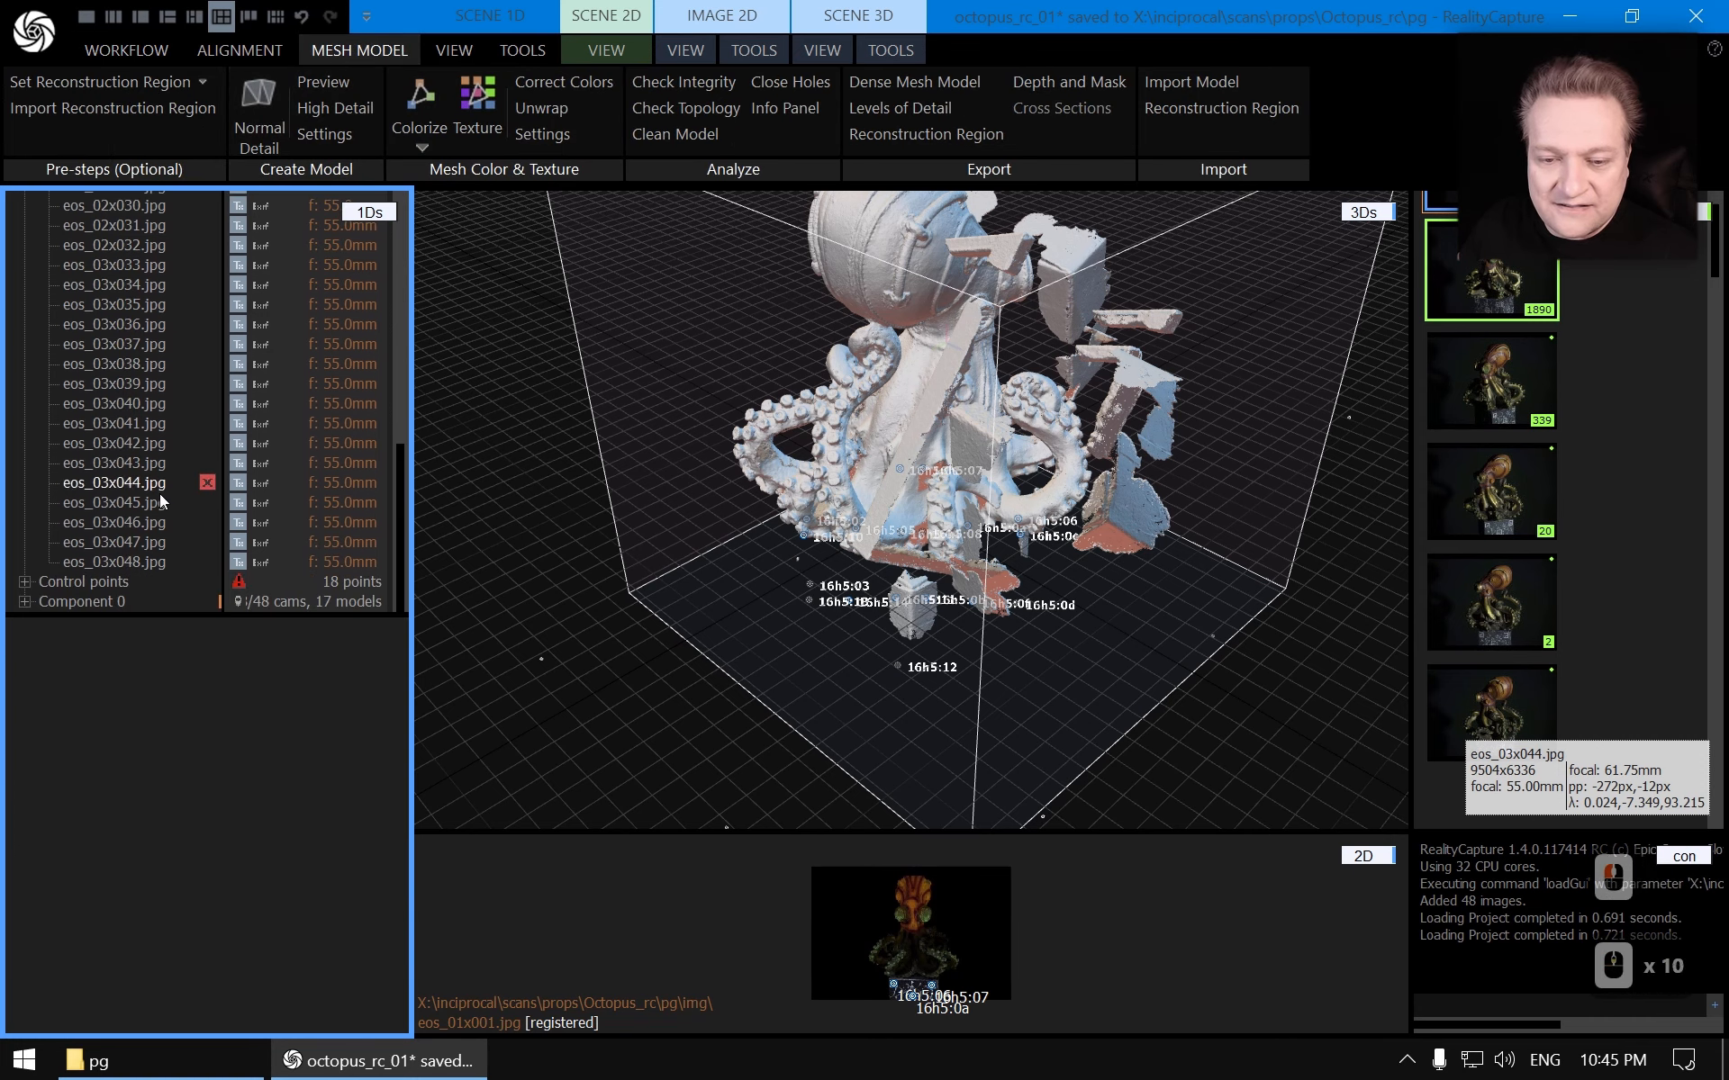
Open the reconstruction settings with depth map algorithm Version 1 and run a Normal Detail reconstruction in the original project
{"action": "left_click", "coordinate": [93, 601]}
{"action": "left_click", "coordinate": [324, 133]}
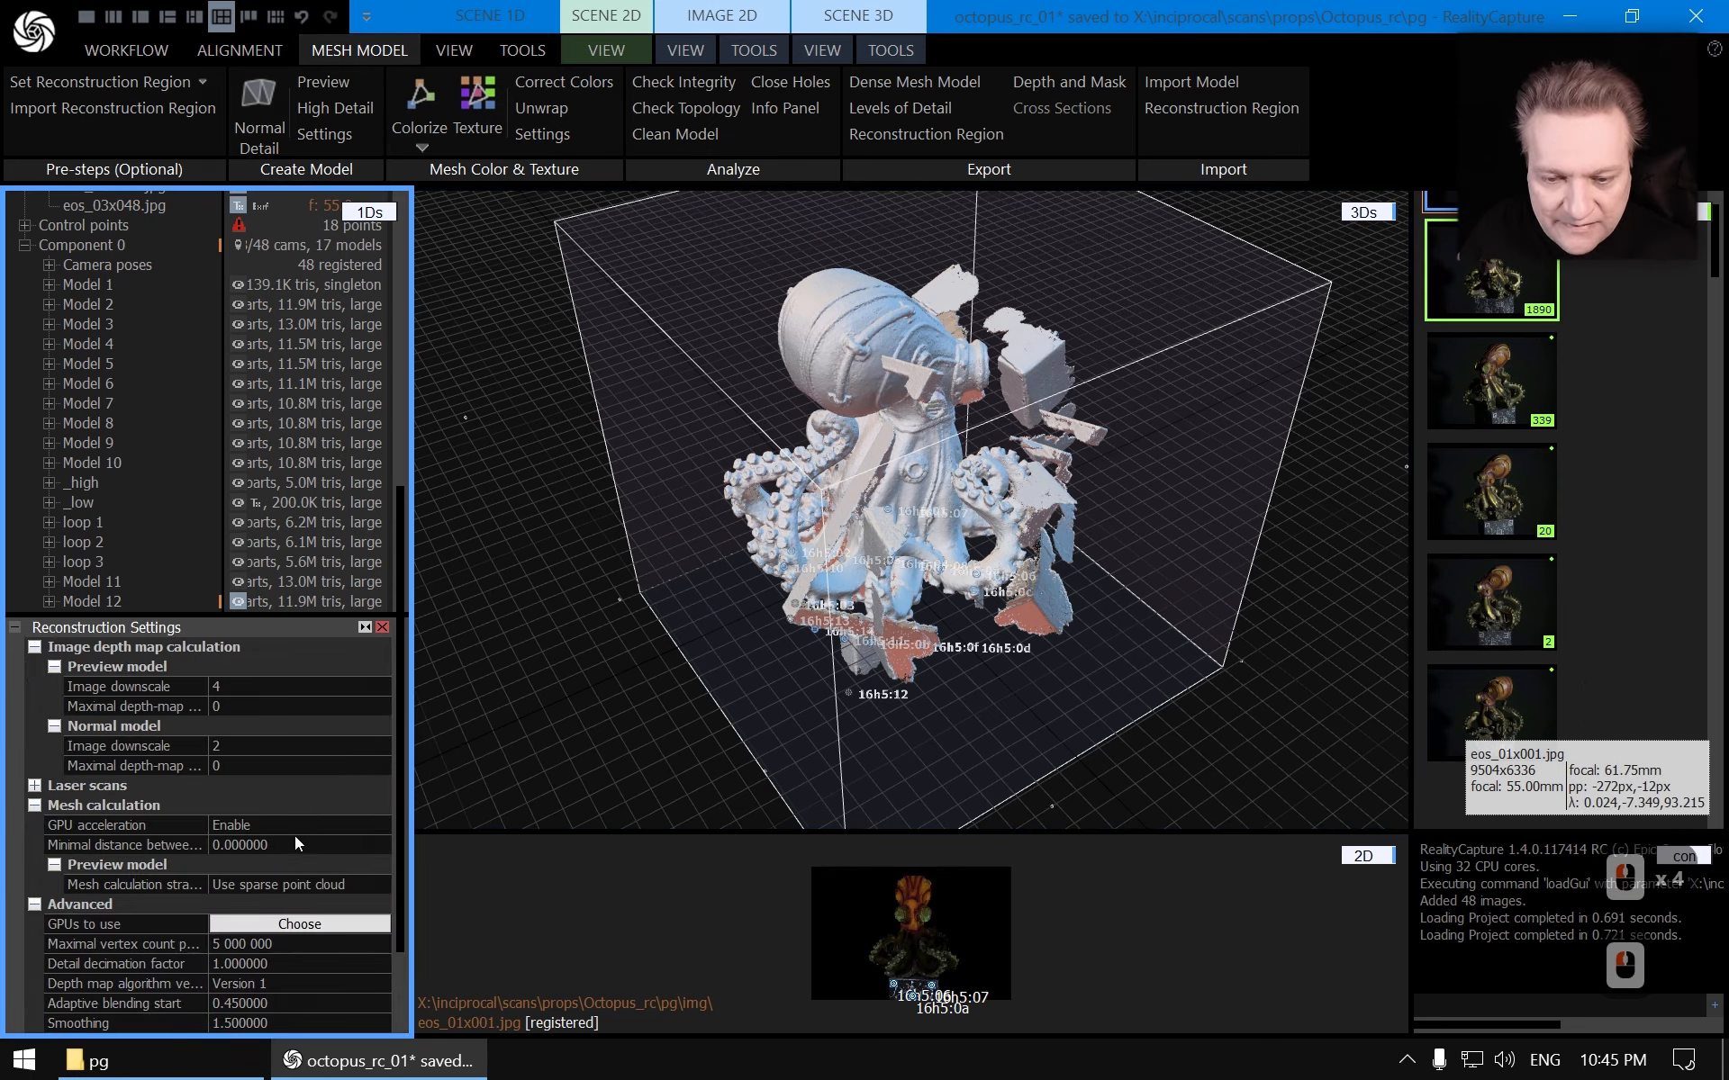
{"action": "left_click", "coordinate": [258, 112]}
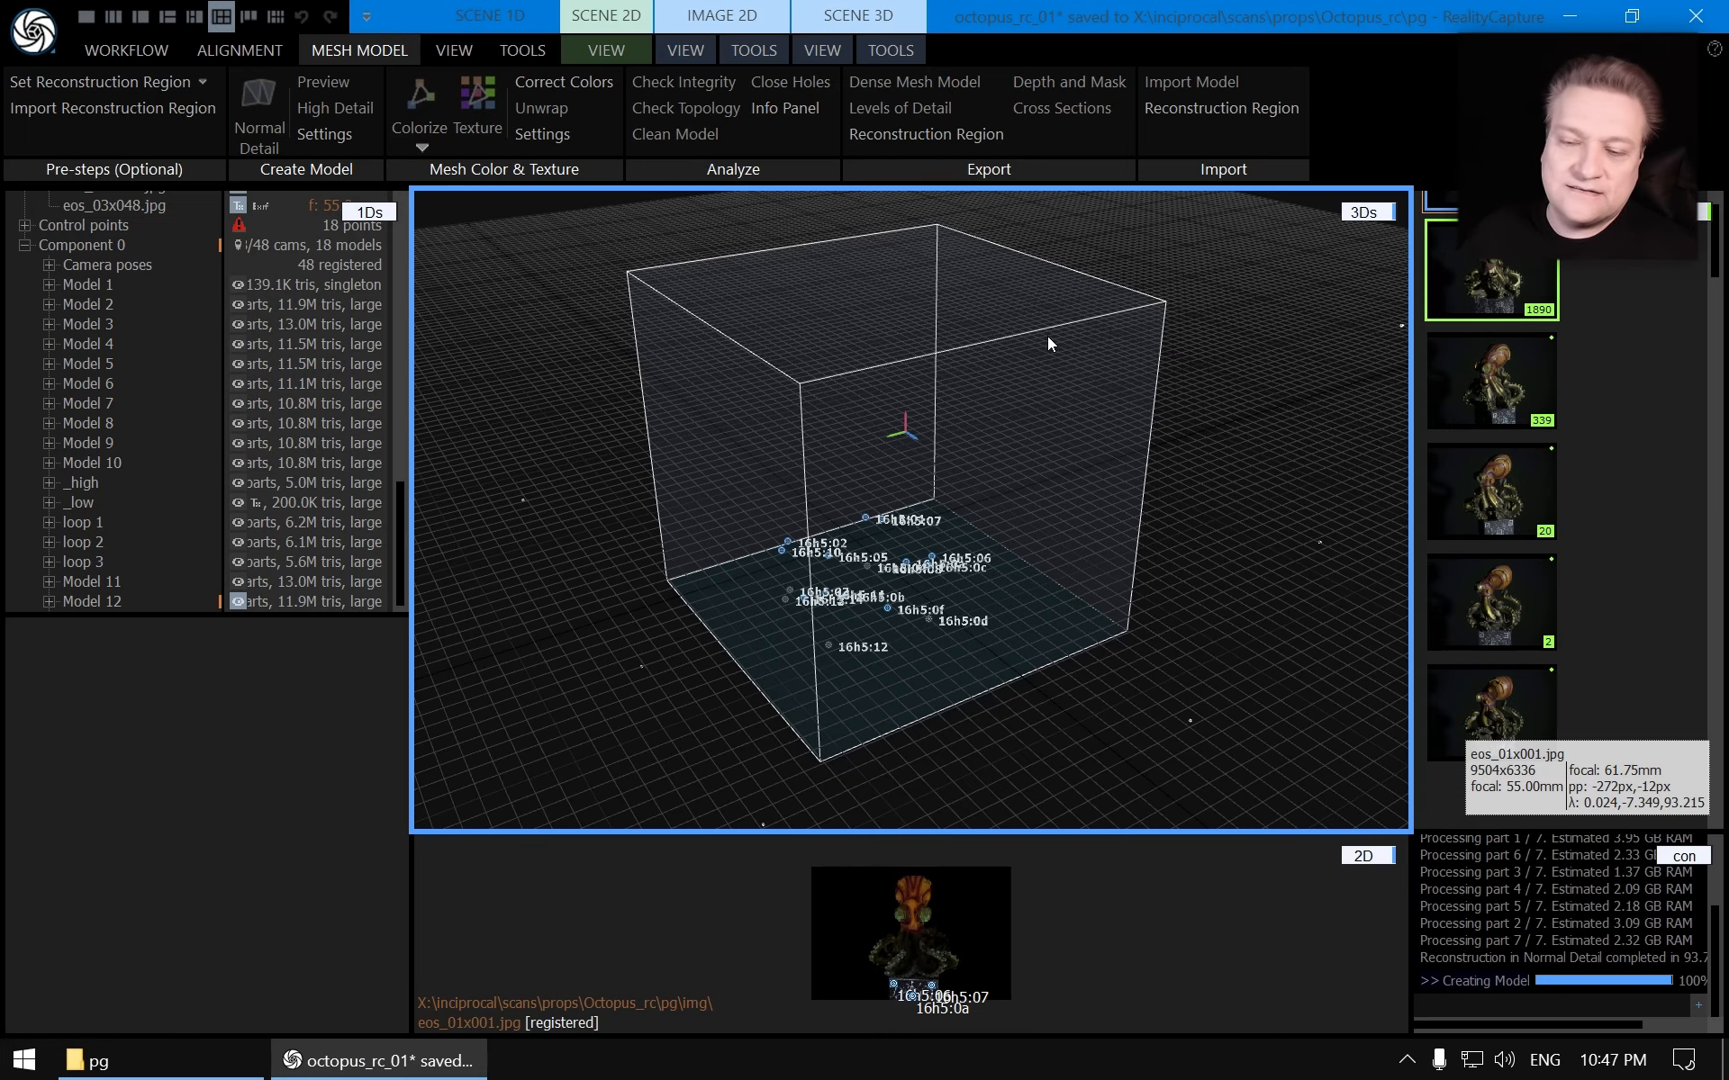
Orbit and zoom around the newly reconstructed model to examine its mesh quality
{"action": "scroll", "coordinate": [1047, 336], "scroll_direction": "up", "scroll_amount": 4}
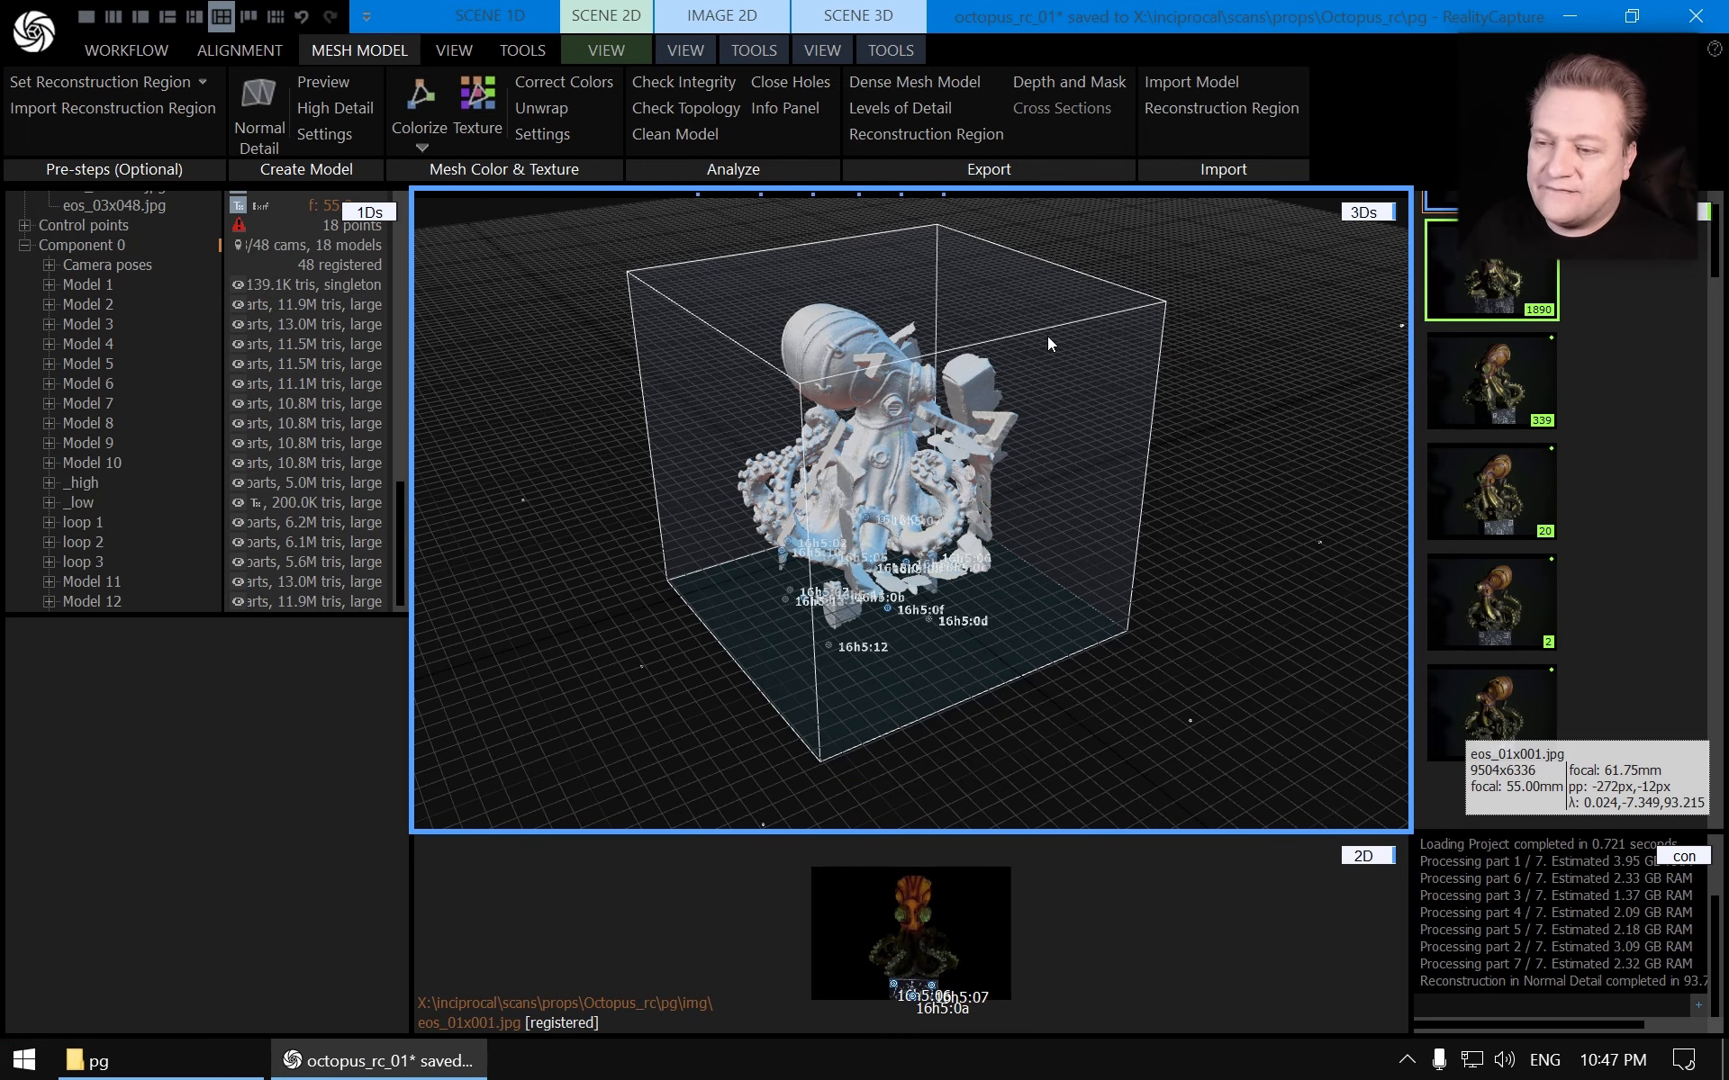
{"action": "left_click_drag", "start_coordinate": [1099, 461], "coordinate": [890, 462]}
{"action": "scroll", "coordinate": [1013, 362], "scroll_direction": "up", "scroll_amount": 5}
{"action": "scroll", "coordinate": [164, 431], "scroll_direction": "down", "scroll_amount": 1}
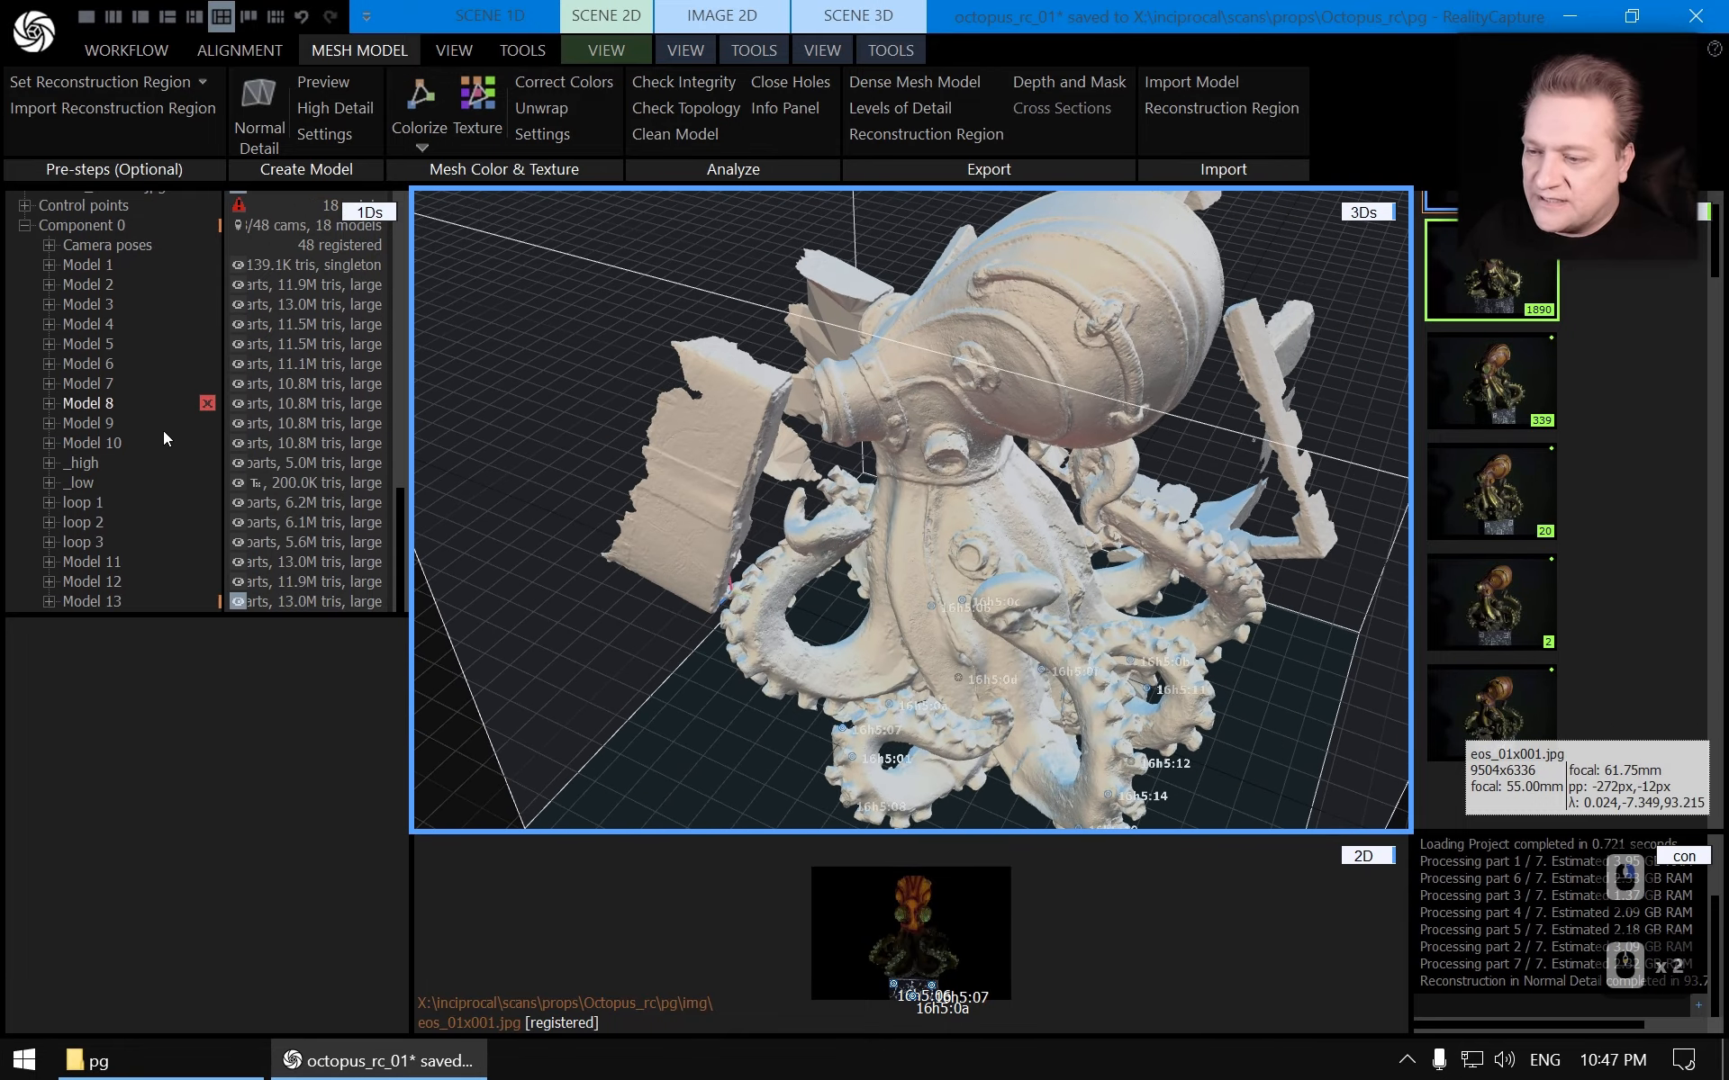
{"action": "scroll", "coordinate": [1011, 463], "scroll_direction": "down", "scroll_amount": 3}
{"action": "right_click_drag", "start_coordinate": [1010, 463], "coordinate": [969, 517]}
{"action": "mouse_move", "coordinate": [970, 519]}
{"action": "left_mouse_down"}
{"action": "mouse_move", "coordinate": [837, 527]}
{"action": "mouse_move", "coordinate": [1012, 555]}
{"action": "mouse_move", "coordinate": [966, 544]}
{"action": "left_mouse_up"}
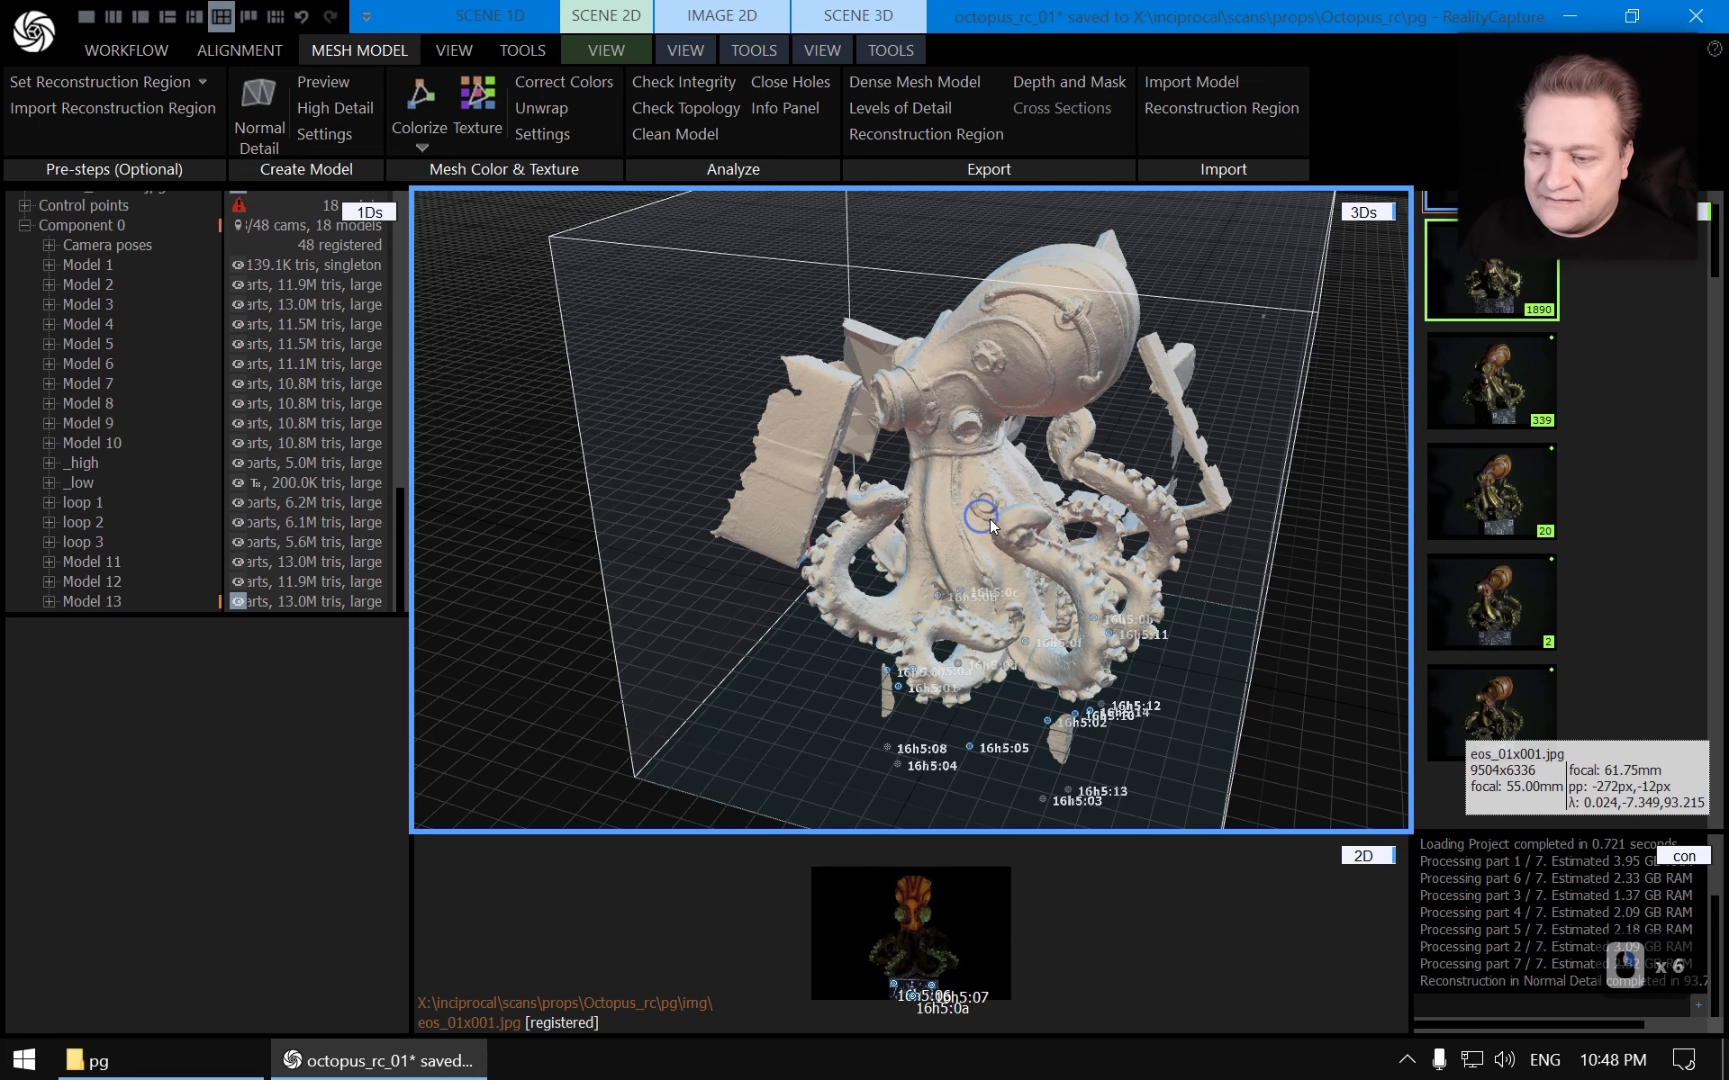
{"action": "mouse_move", "coordinate": [990, 518]}
{"action": "left_mouse_down"}
{"action": "mouse_move", "coordinate": [1039, 513]}
{"action": "mouse_move", "coordinate": [1012, 495]}
{"action": "left_mouse_up"}
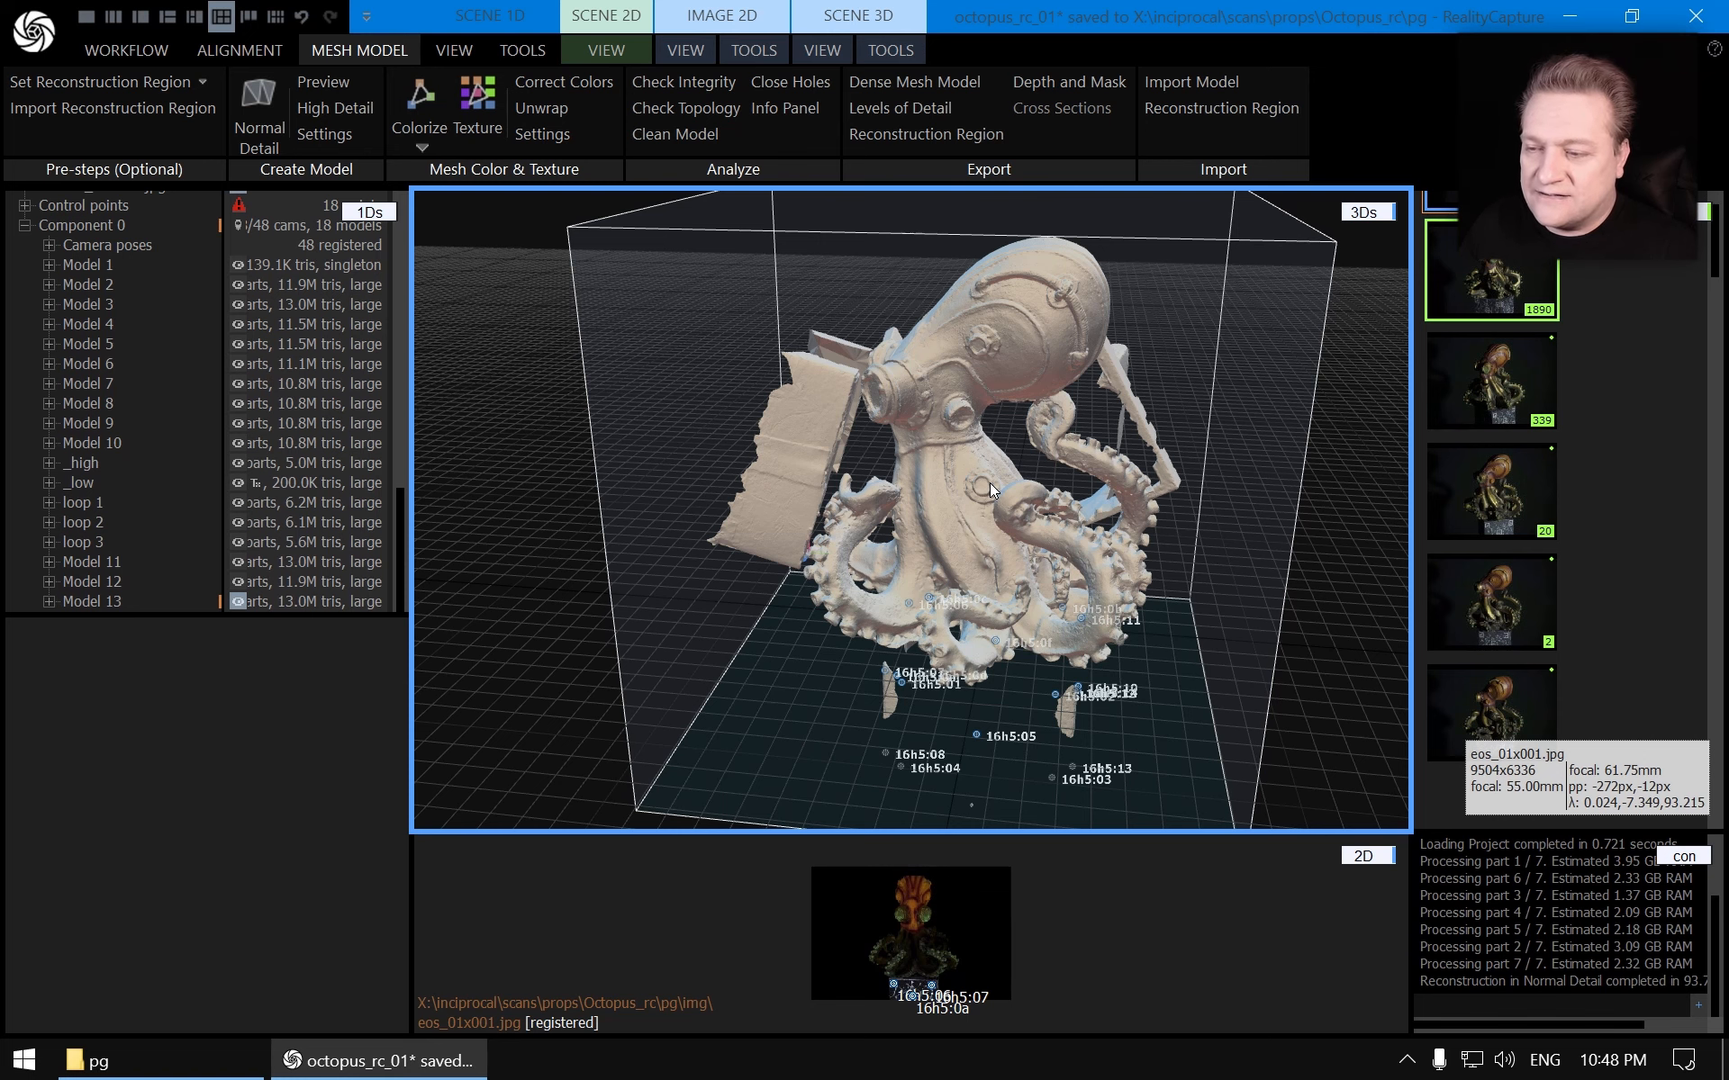
{"action": "left_click_drag", "start_coordinate": [991, 483], "coordinate": [1005, 546]}
{"action": "scroll", "coordinate": [937, 545], "scroll_direction": "down", "scroll_amount": 6}
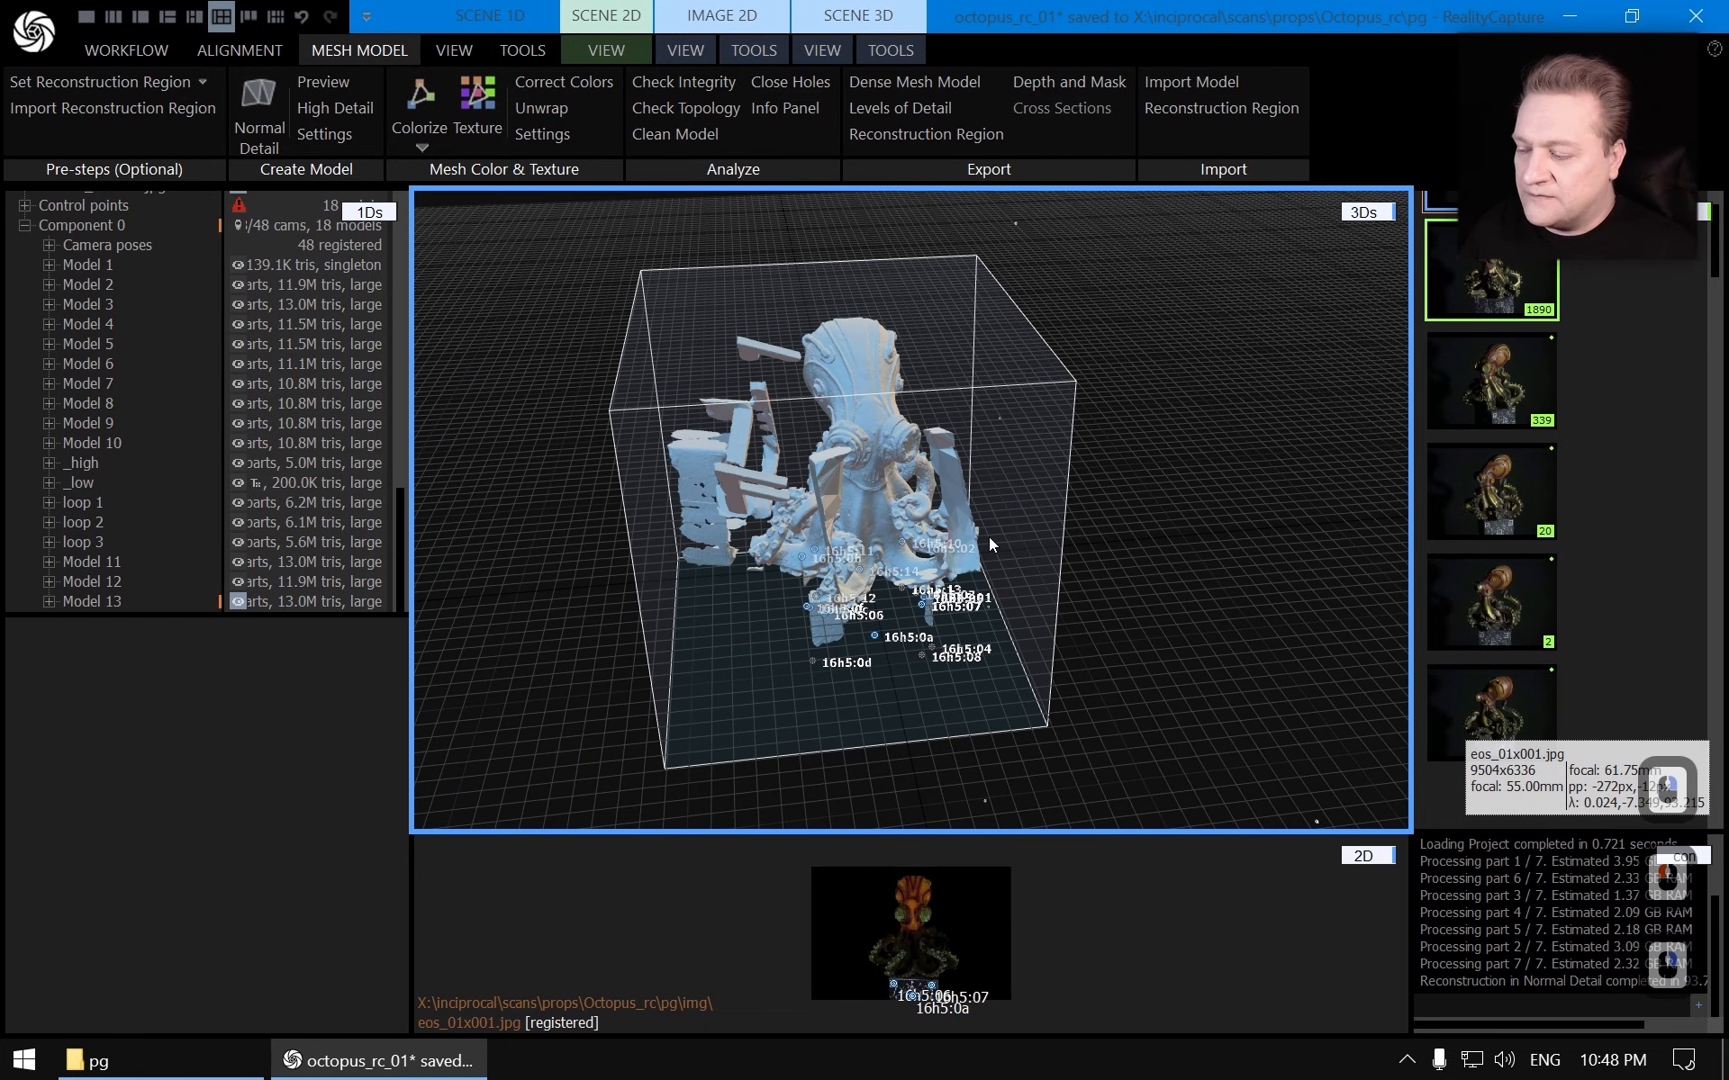